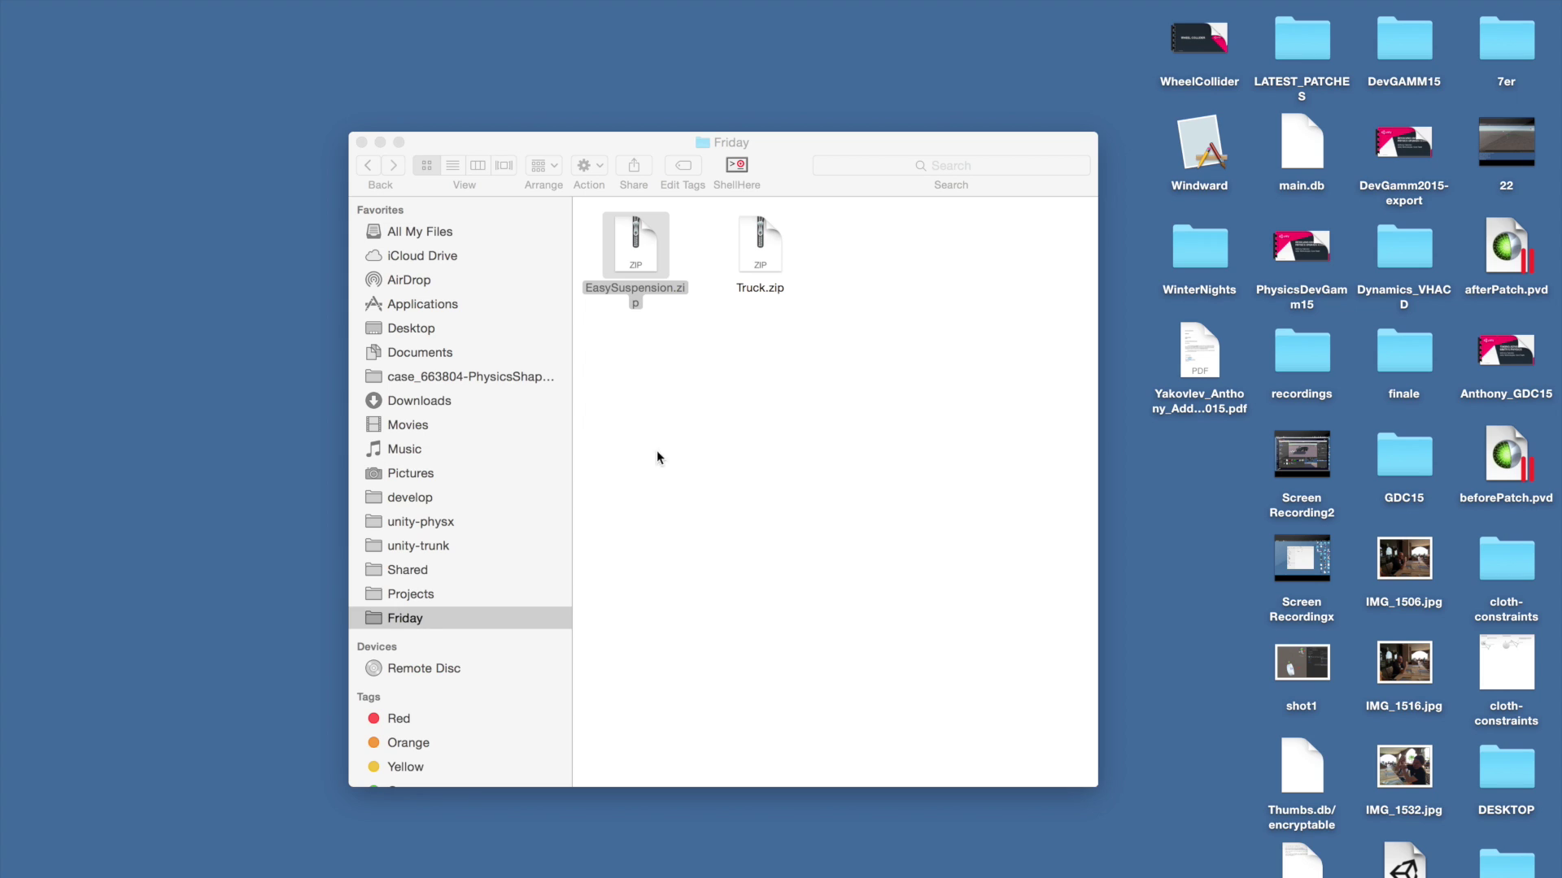
click(710, 441)
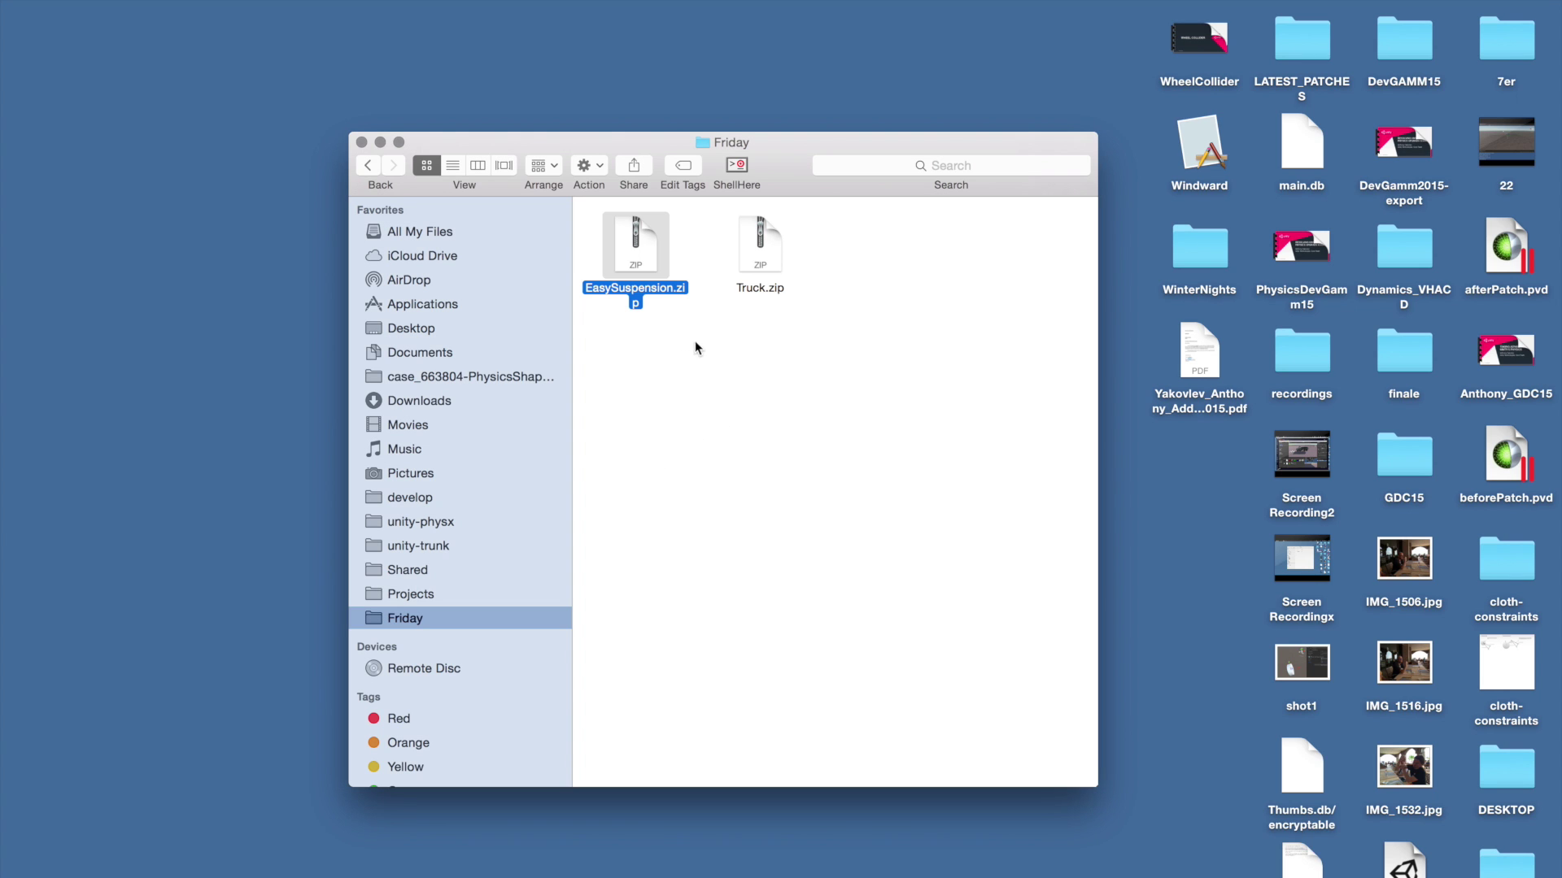
drag(815, 352, 705, 358)
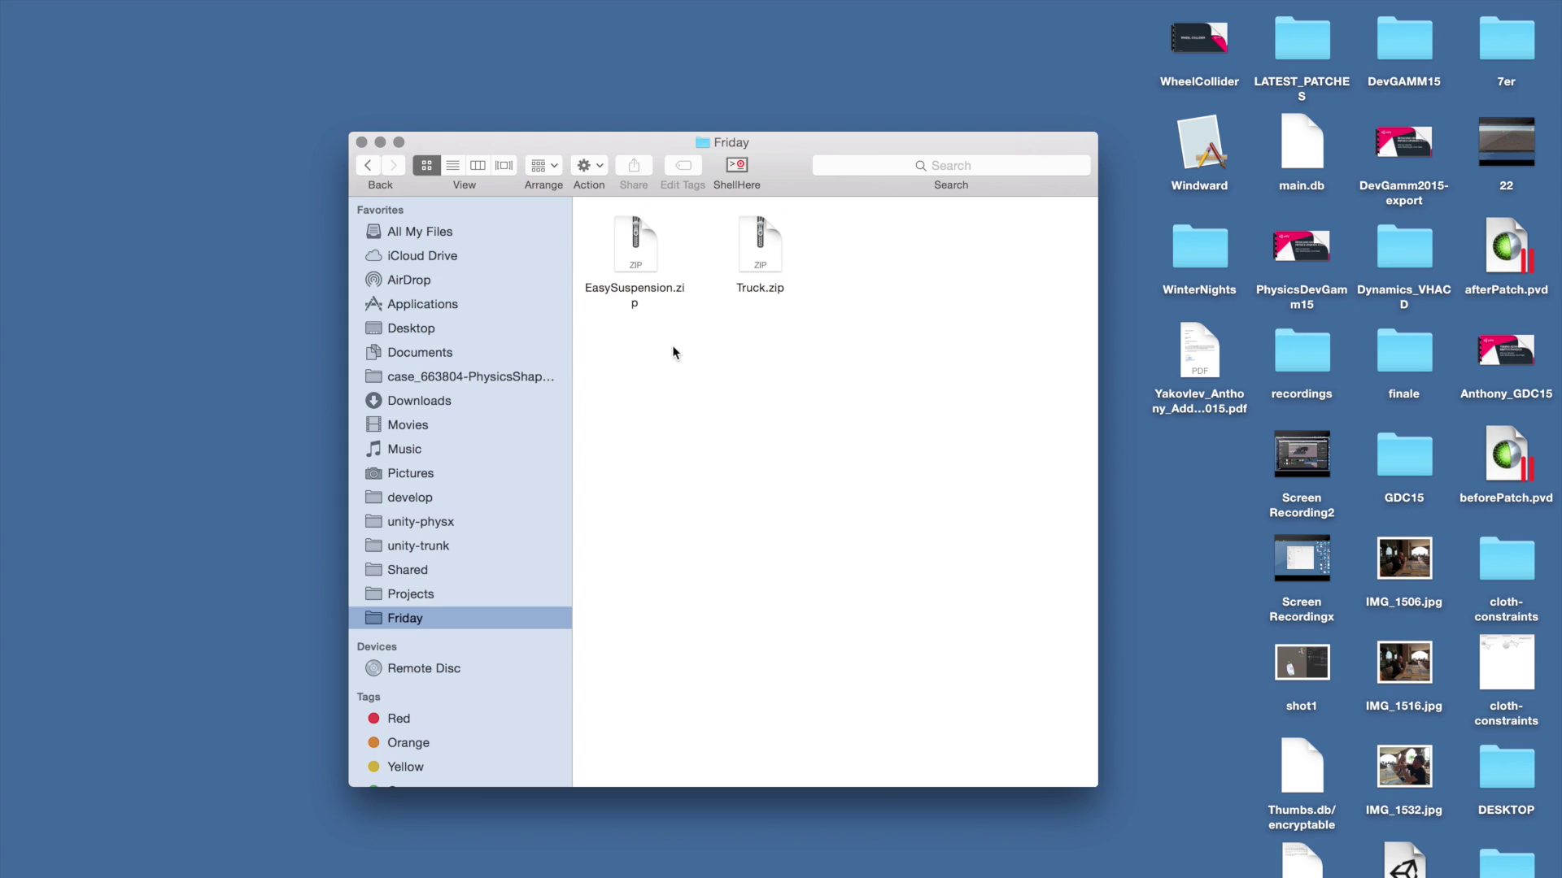
click(612, 301)
click(711, 366)
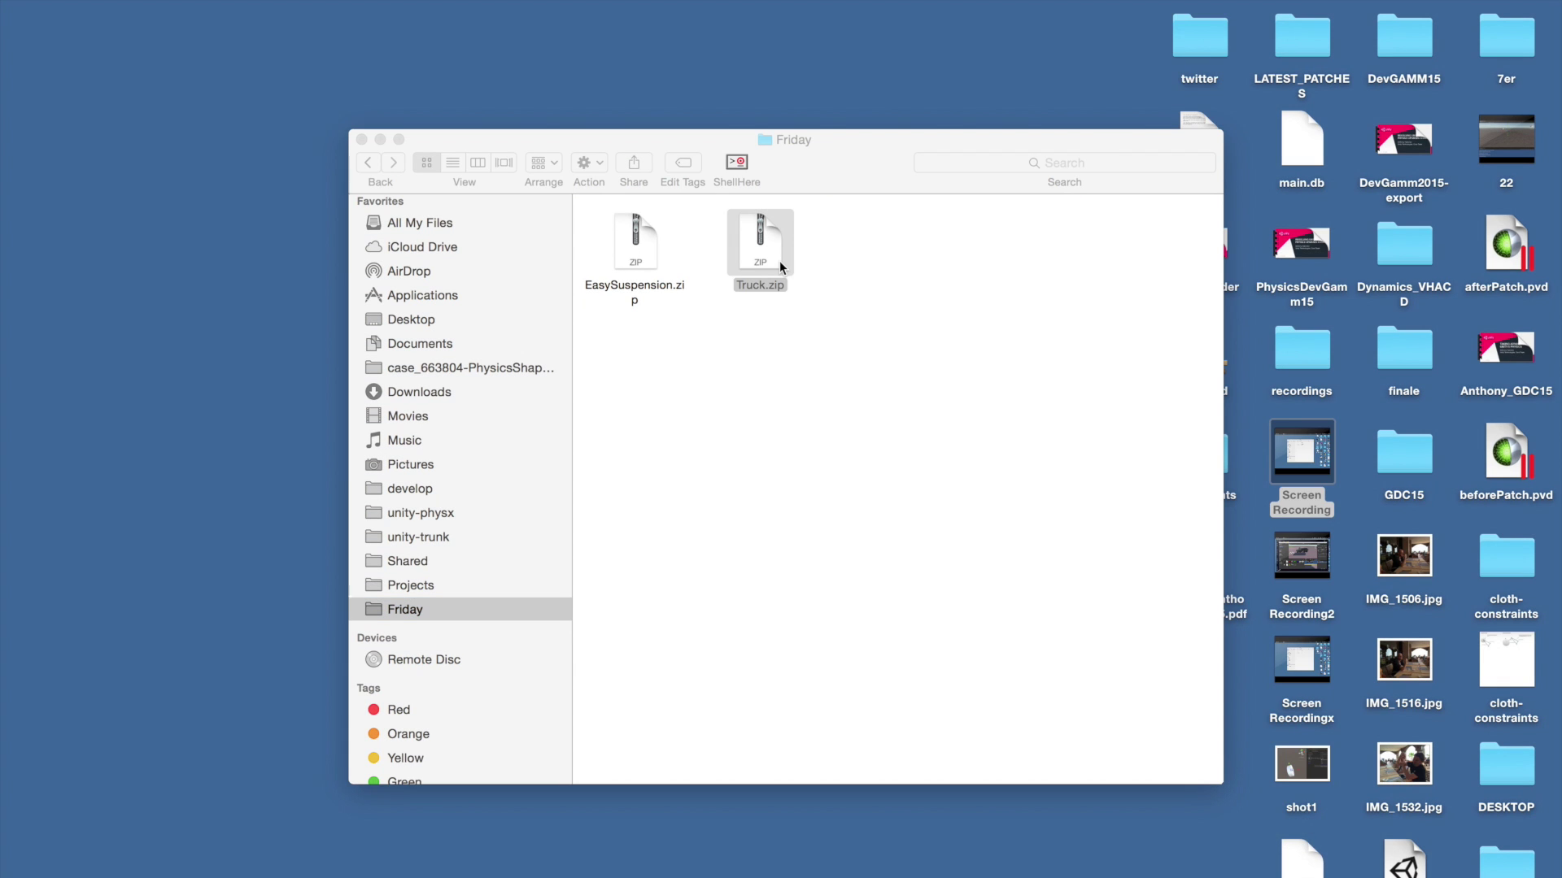
Extract Truck.zip in the Friday folder and show the folder contents in column view.
click(780, 262)
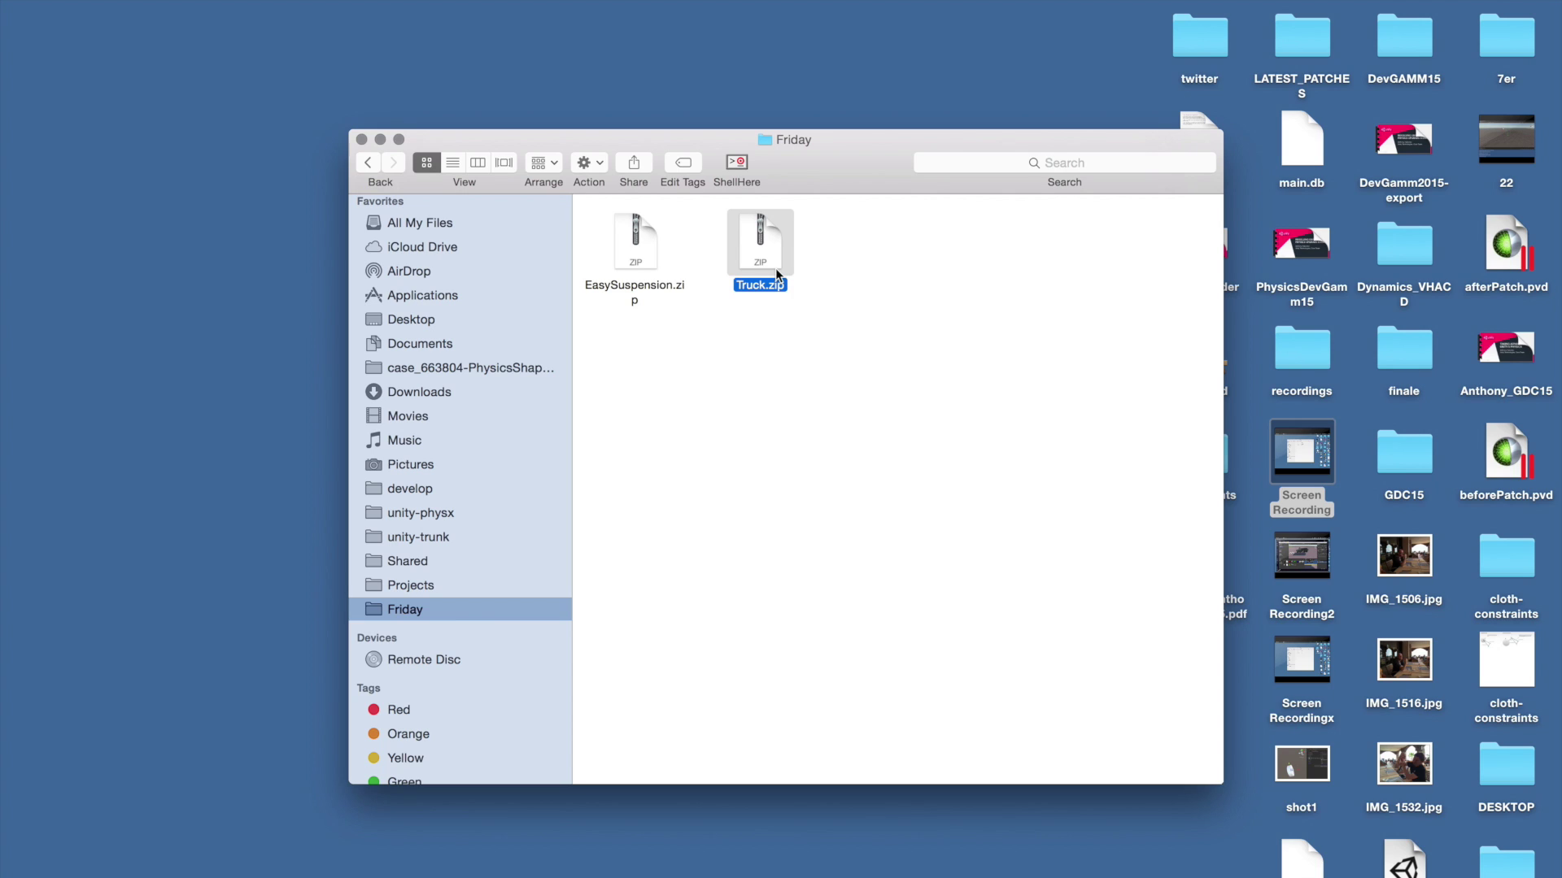
double_click(775, 269)
click(477, 163)
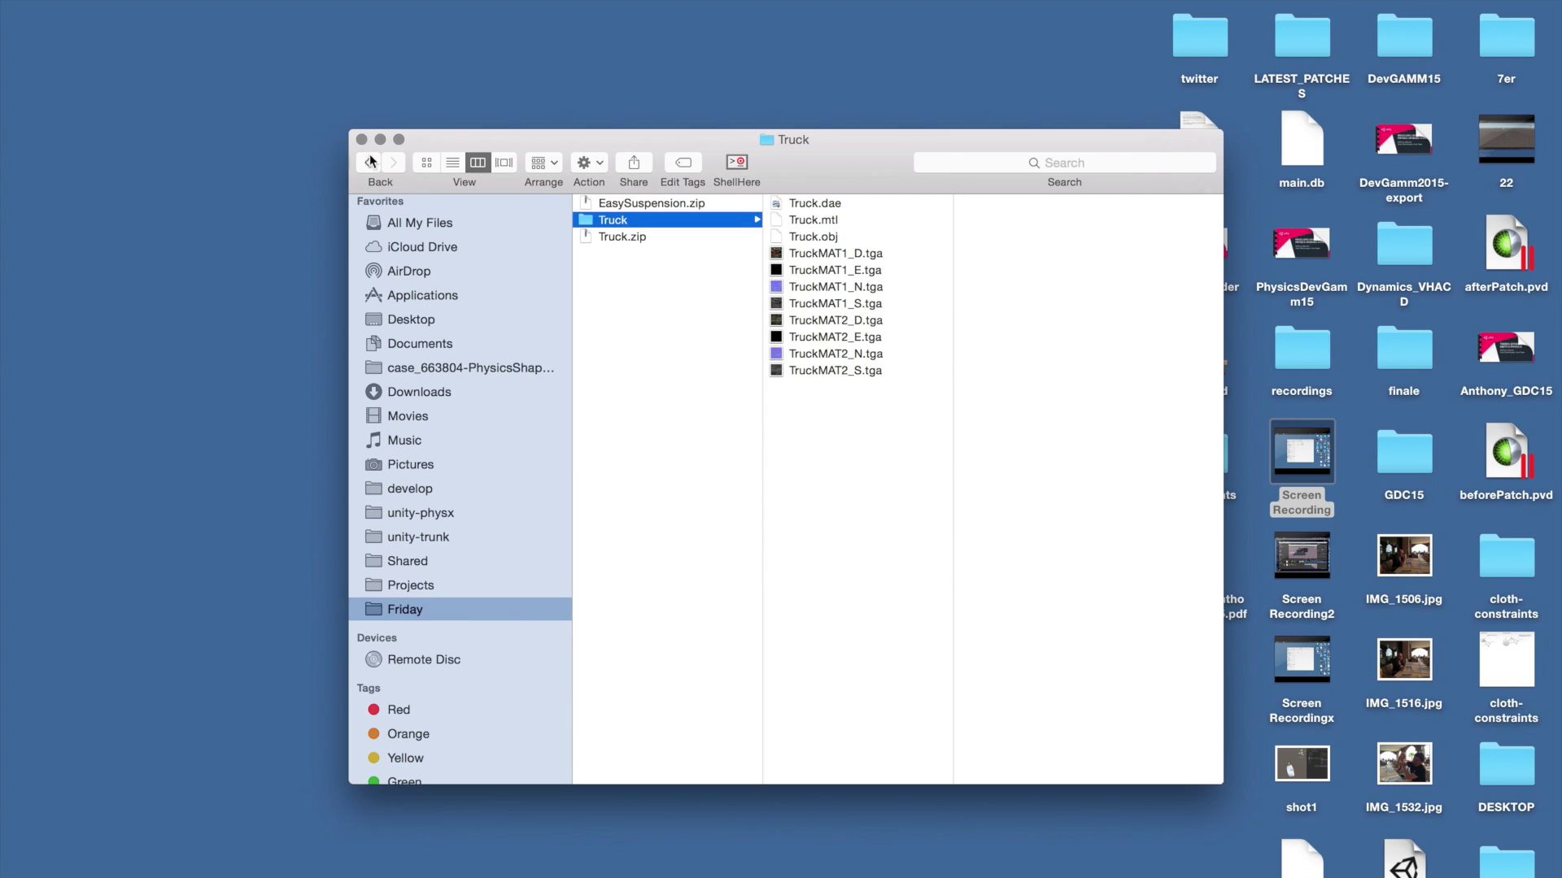
Examine the extracted Truck files and rotate the Truck.dae preview to view the model from several sides.
click(881, 258)
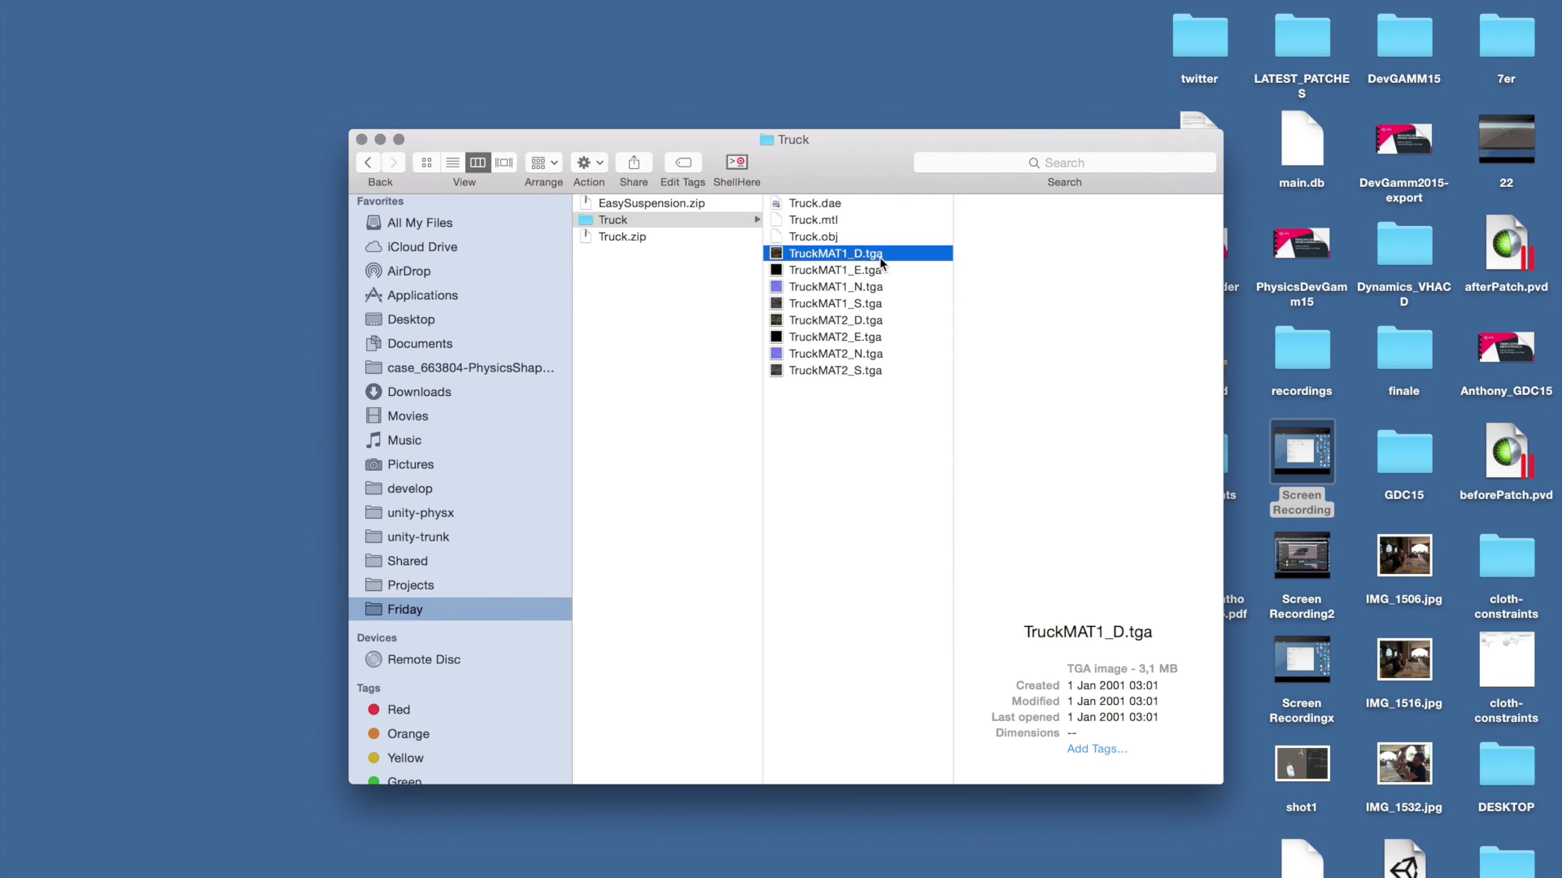
click(875, 289)
click(826, 238)
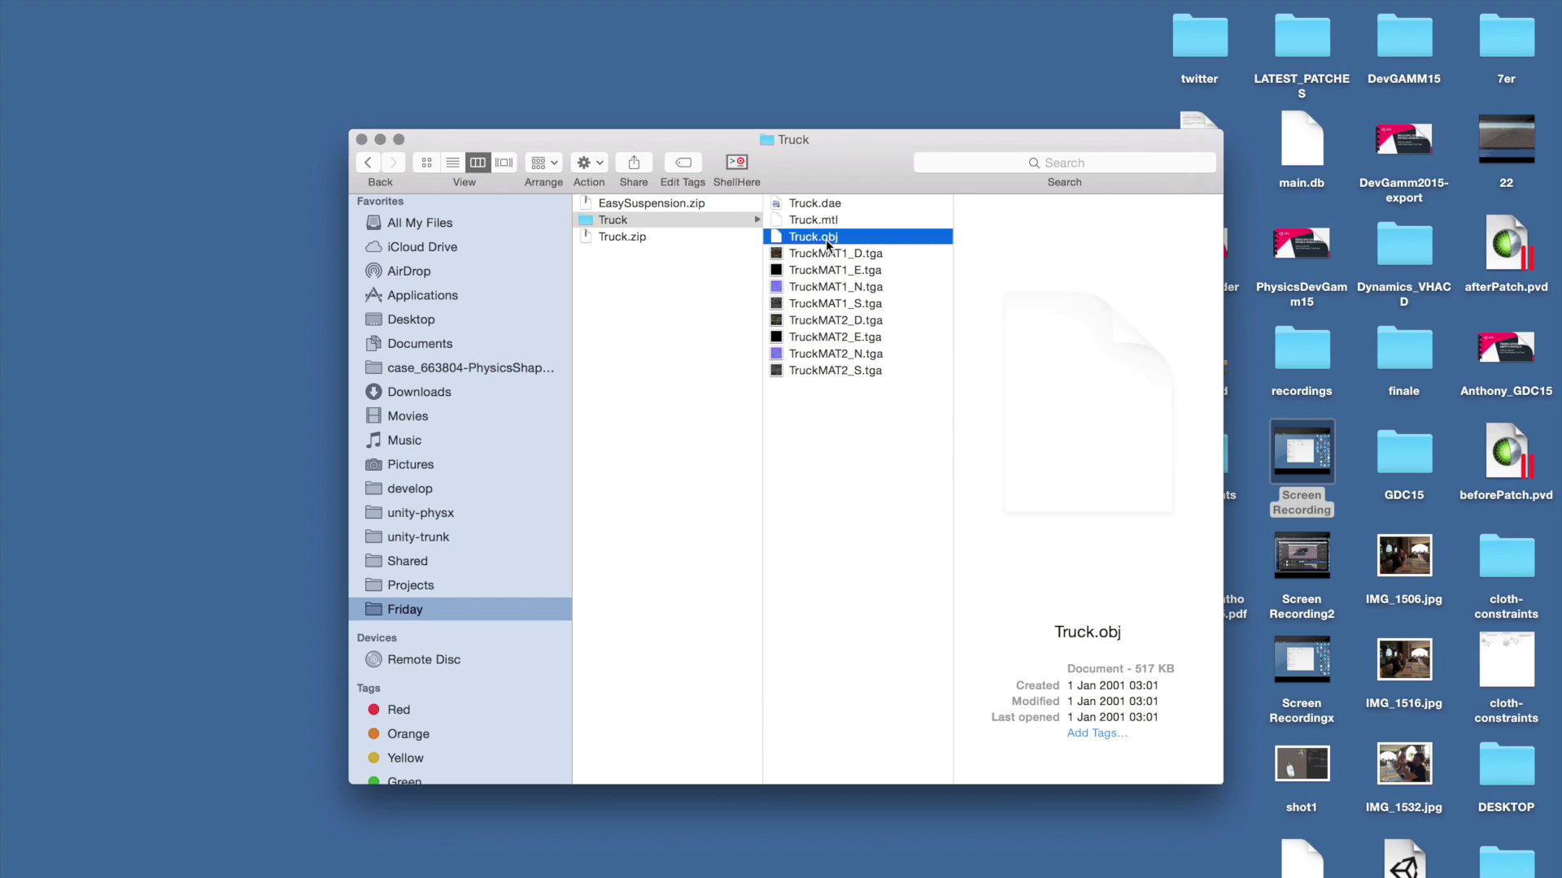
click(832, 221)
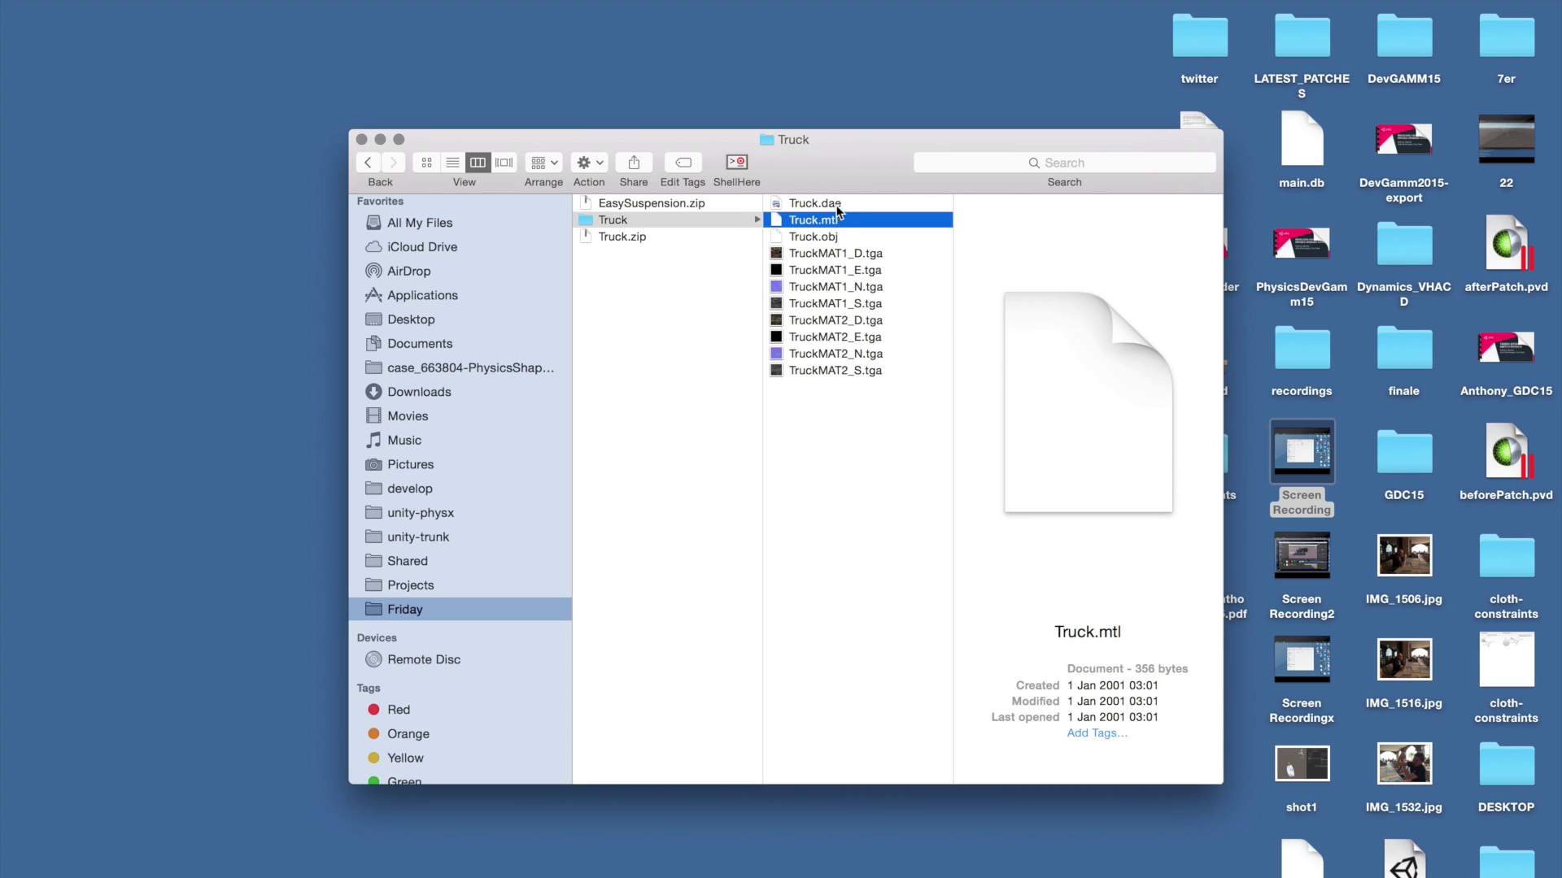
click(835, 205)
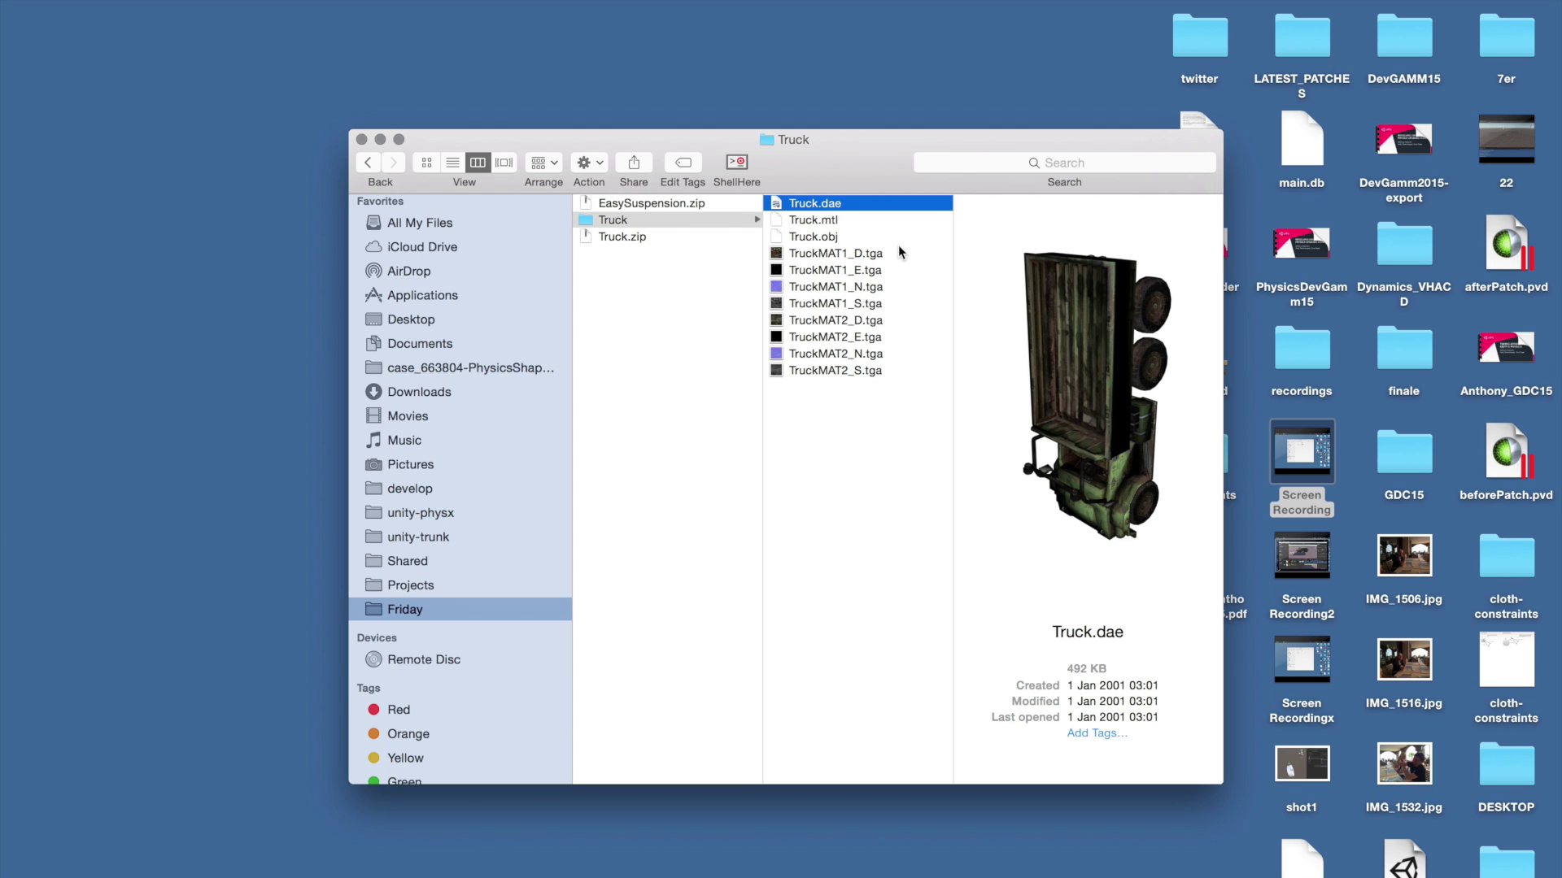
drag(1086, 498, 1154, 451)
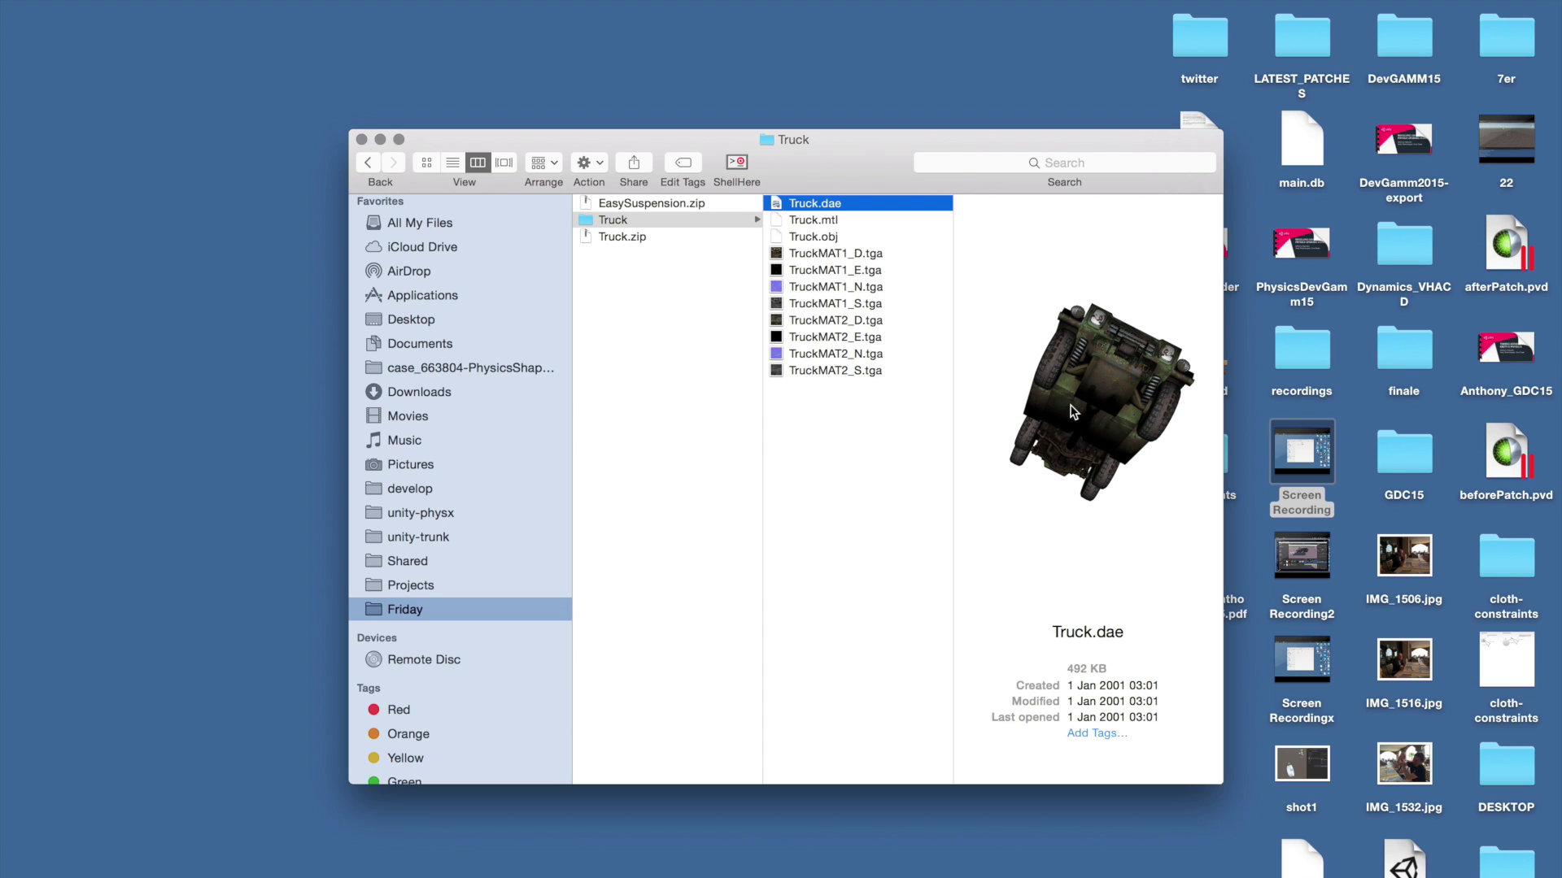
drag(1043, 355, 984, 402)
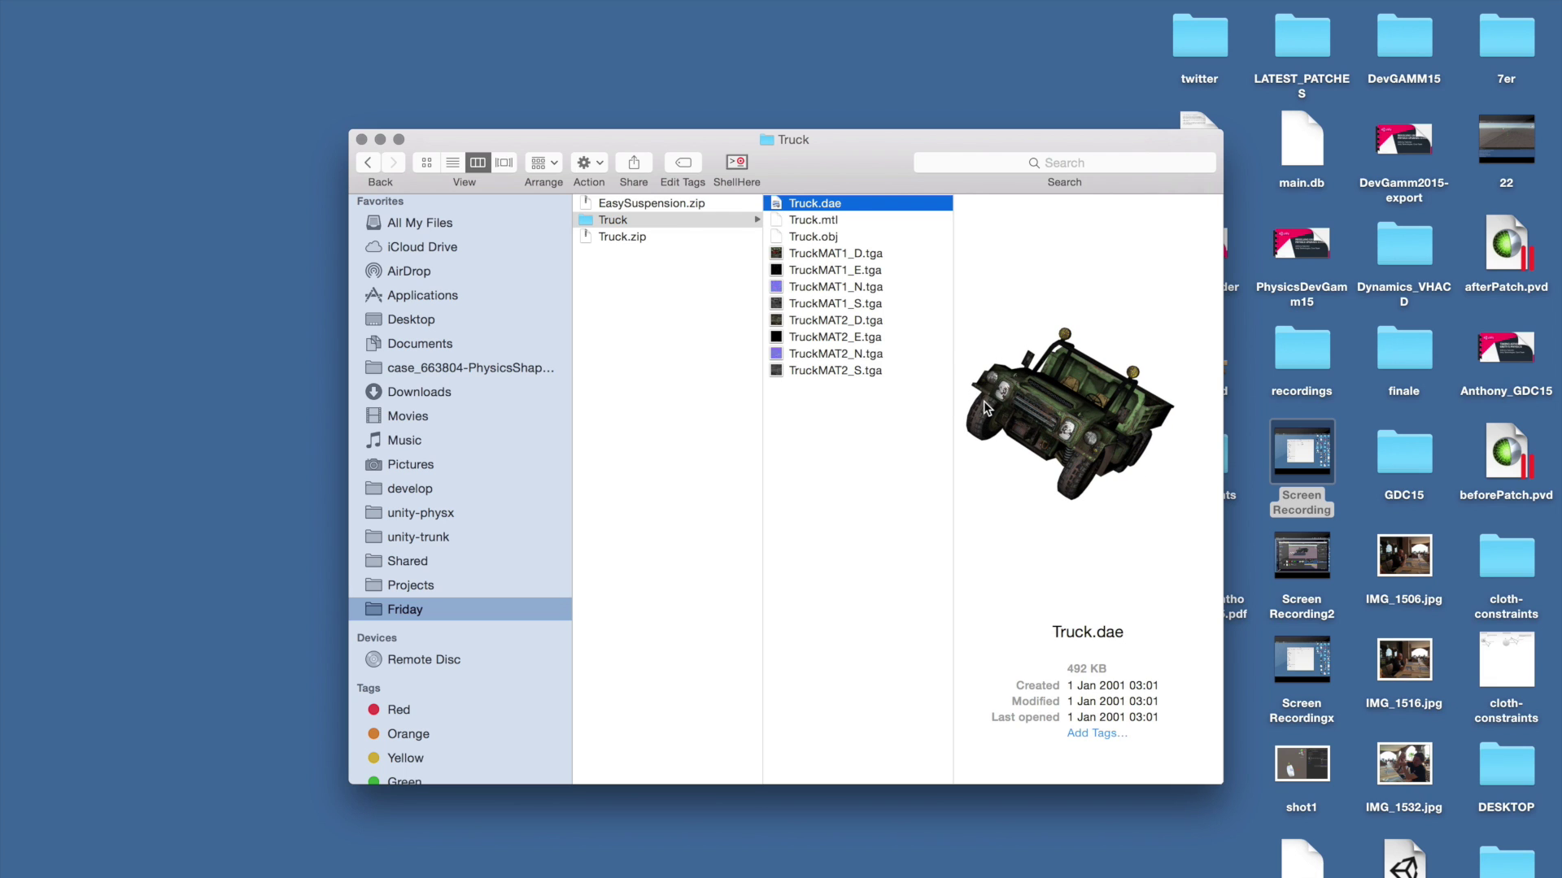
drag(1006, 420, 1030, 431)
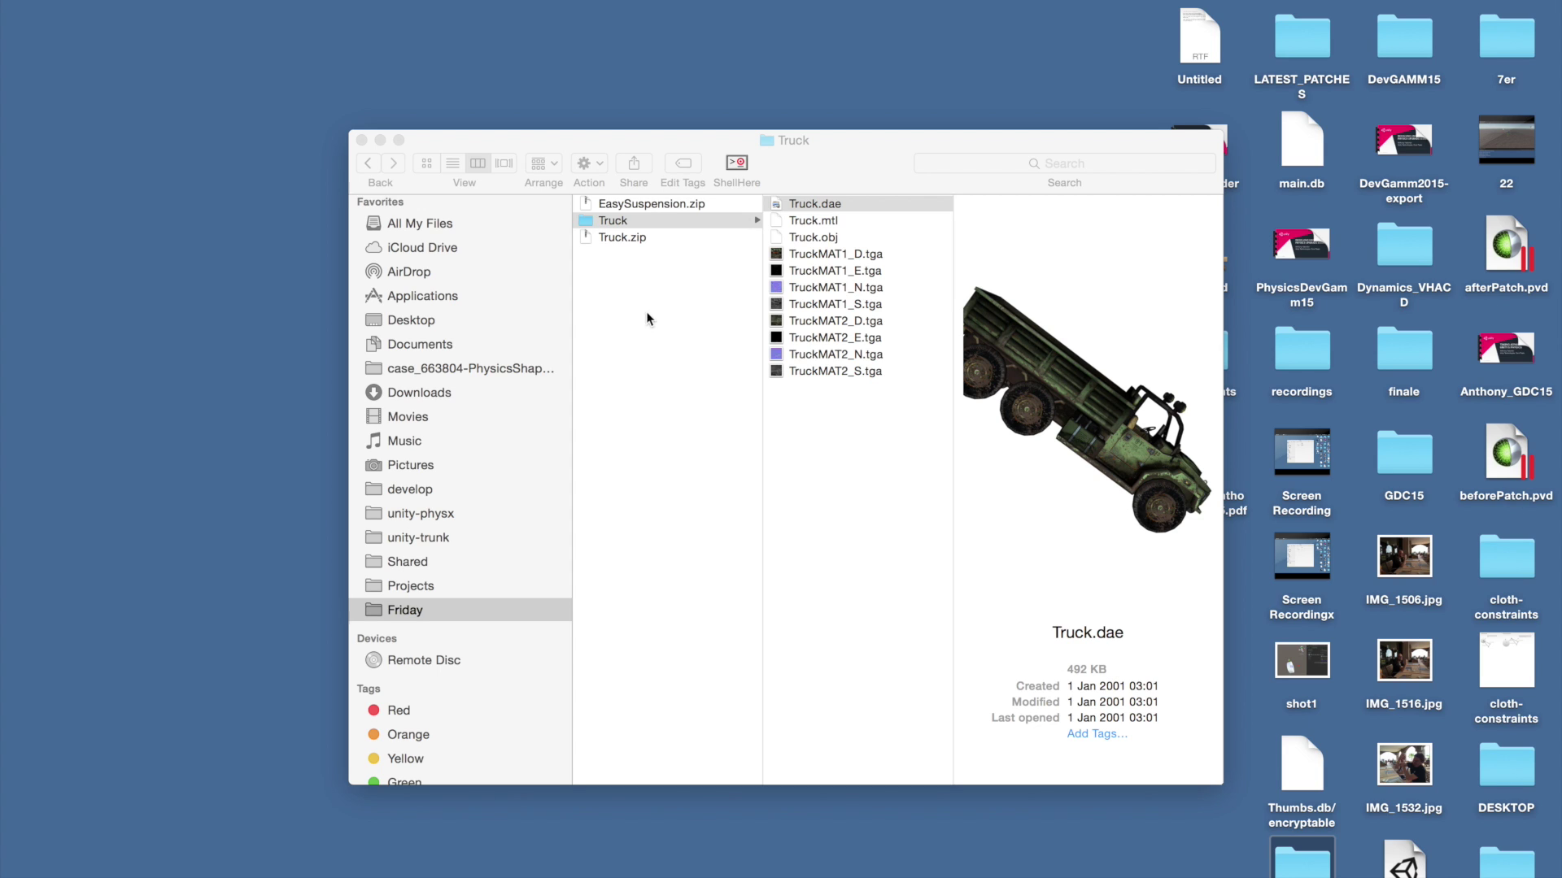
Extract EasySuspension.zip in the Friday folder.
click(649, 188)
click(644, 205)
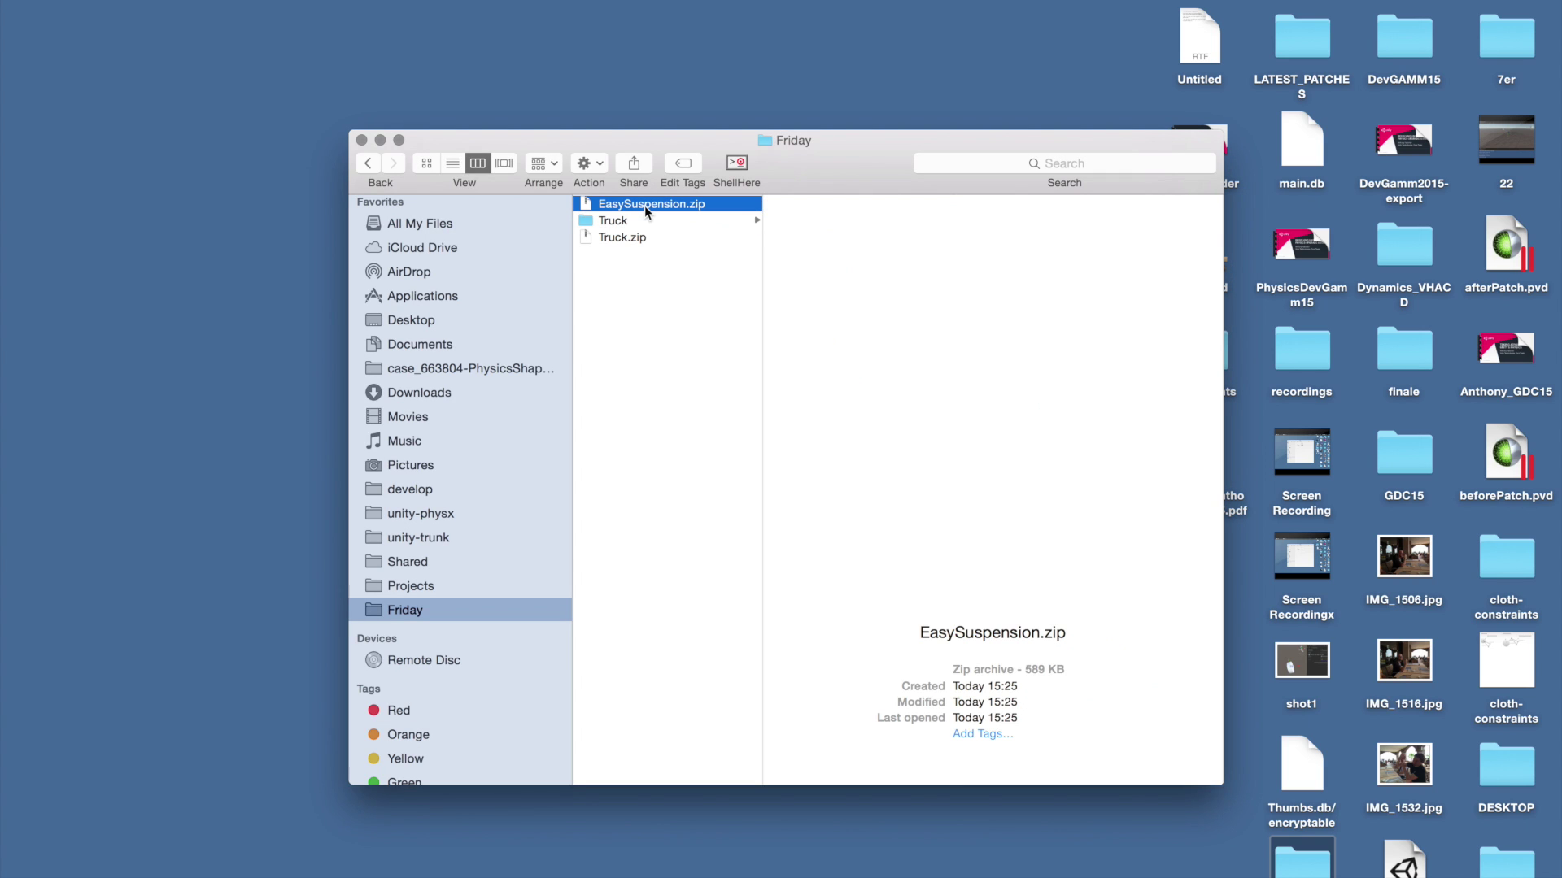
double_click(644, 205)
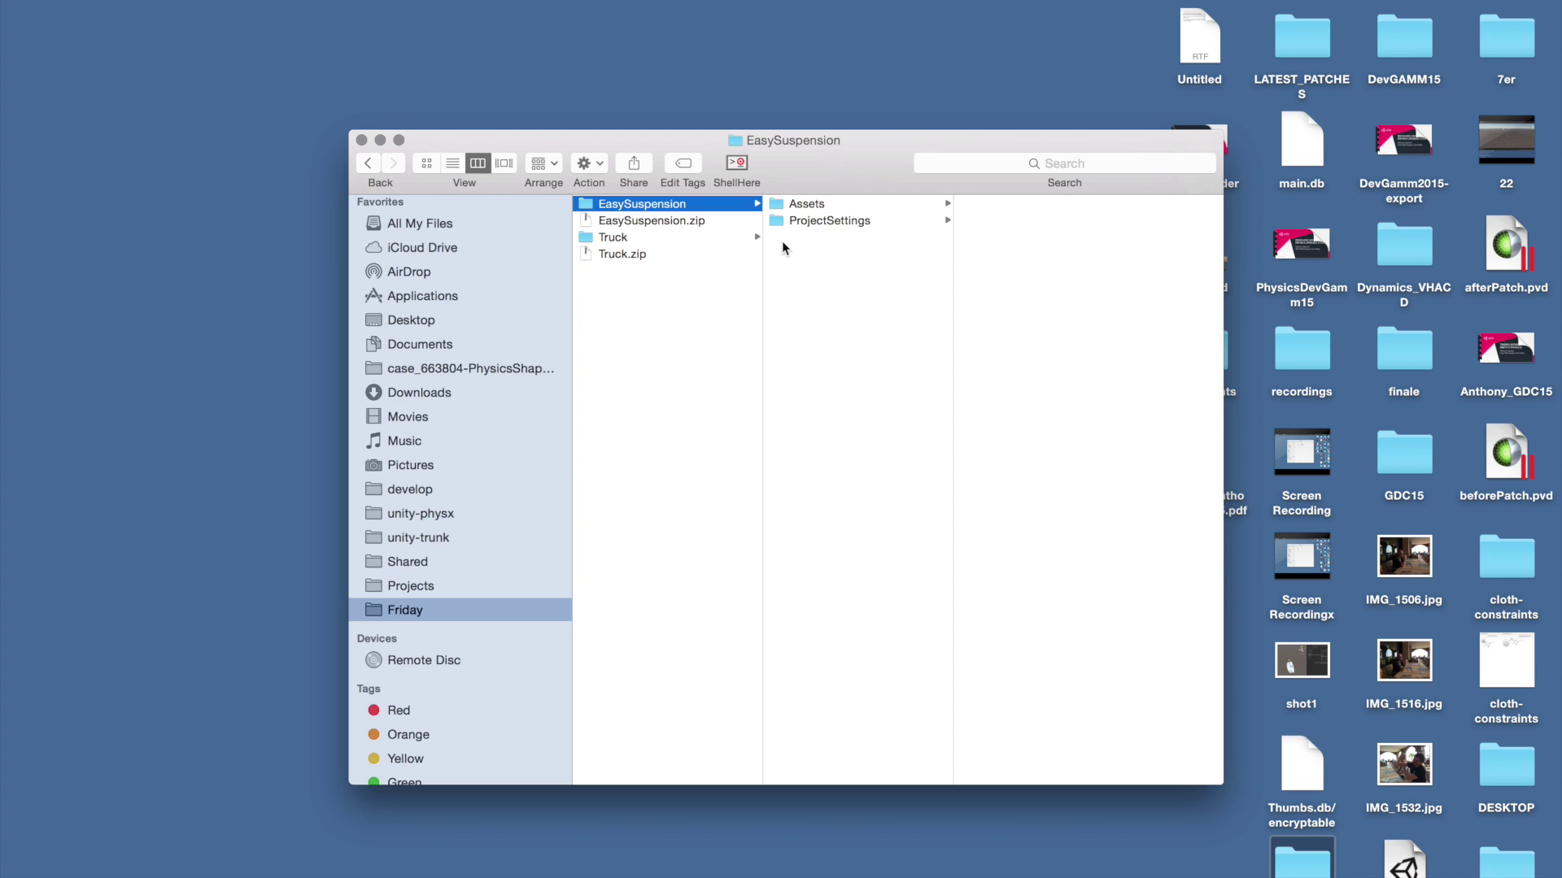
Switch to Unity by launching it with a system search for "unity".
key(super+space)
text(unity)
key(Return)
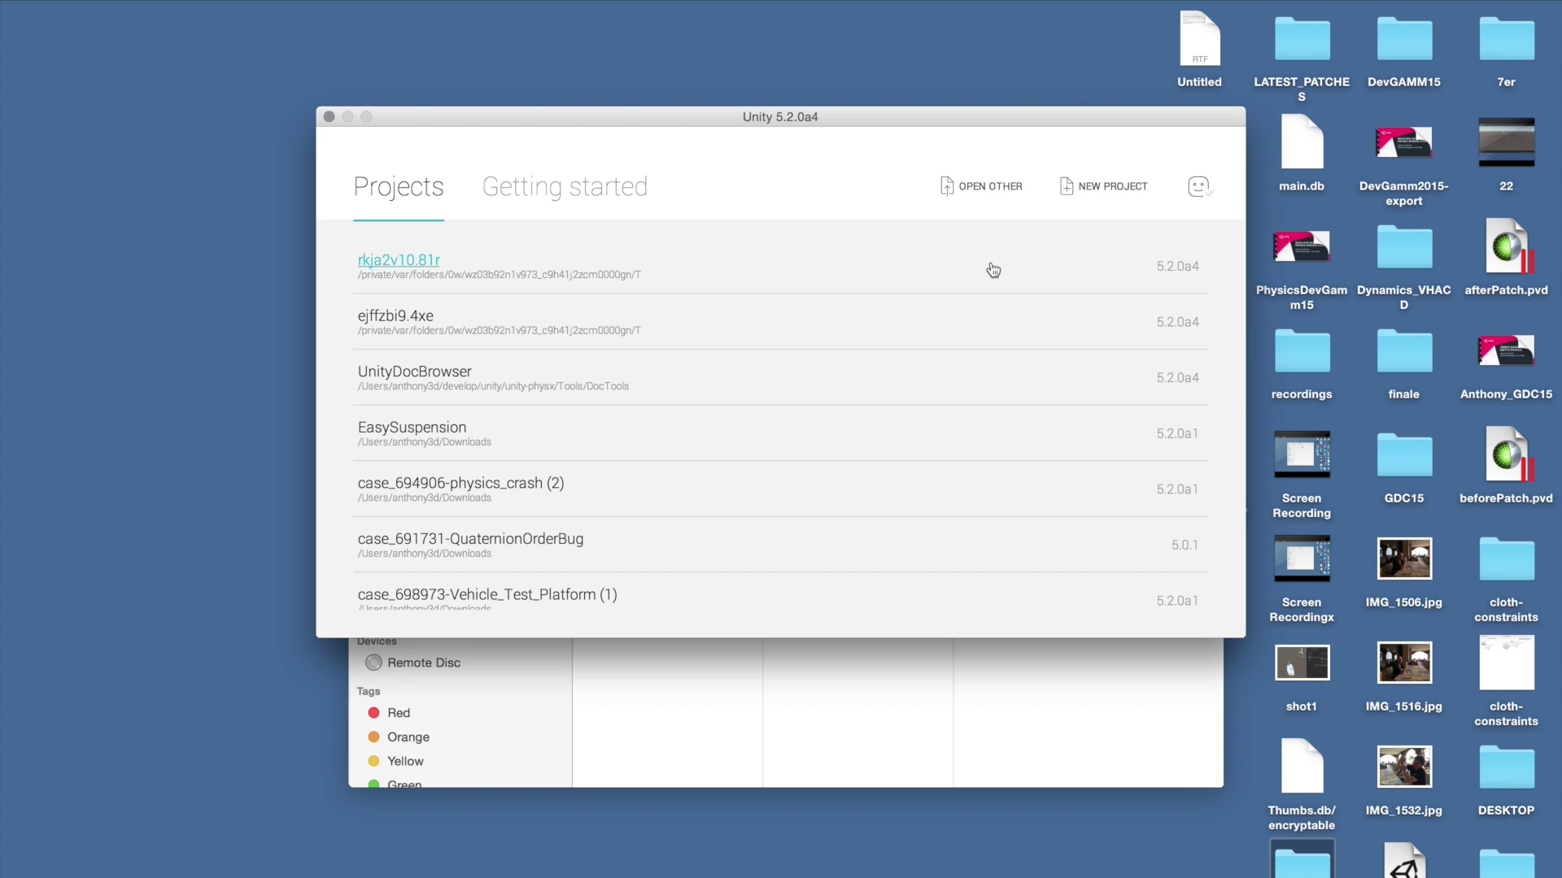
Open the extracted EasySuspension folder from Friday as an existing Unity project.
click(984, 186)
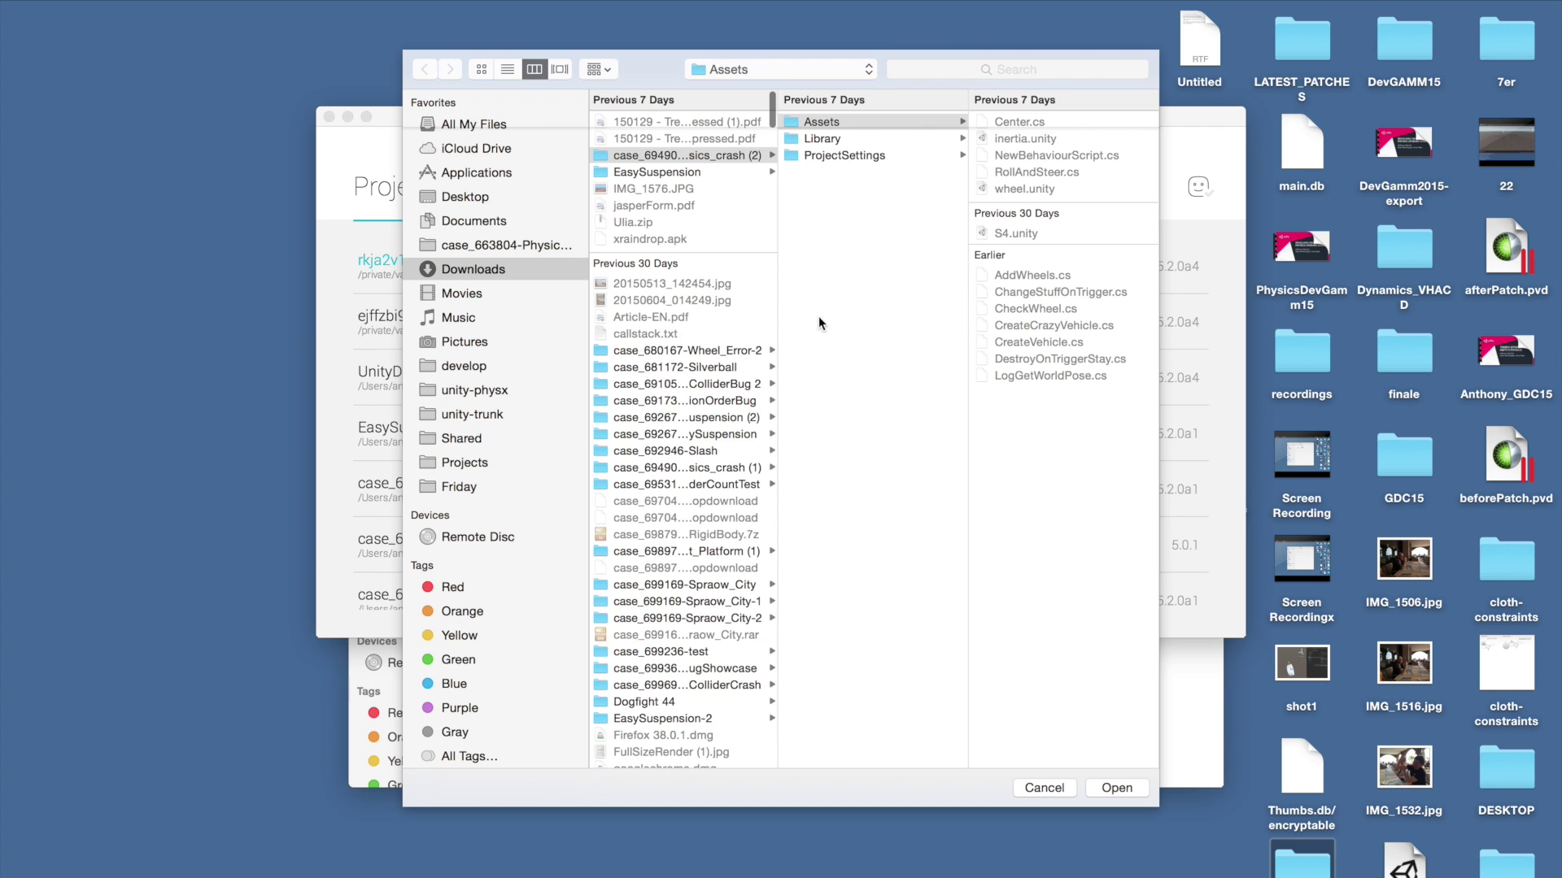
key(super+Tab)
key(Tab)
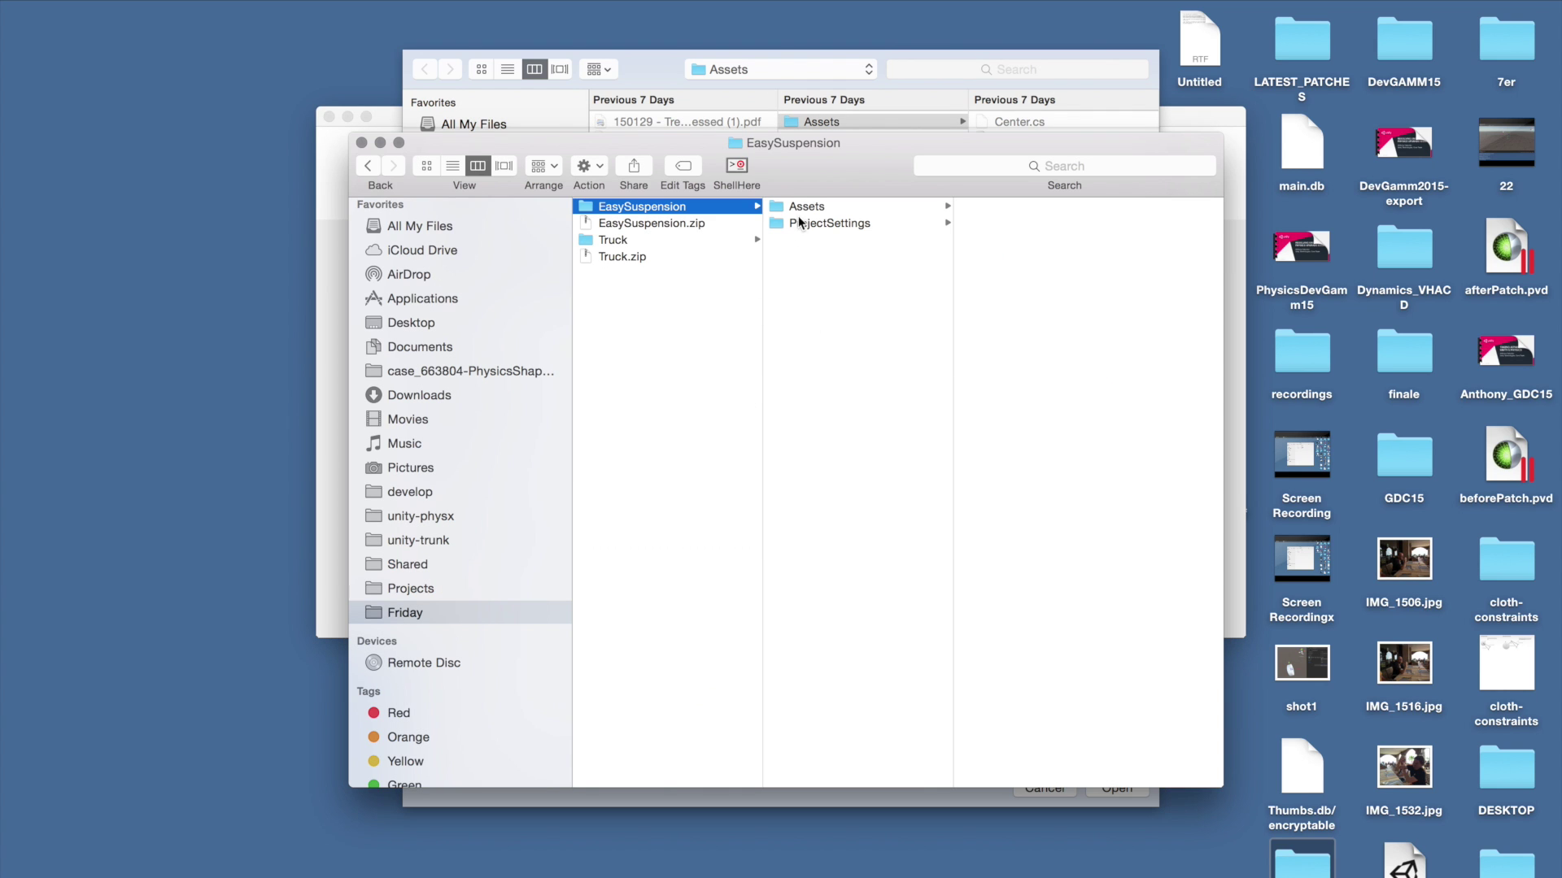
drag(662, 208, 900, 242)
key(super+Tab)
key(super+Tab)
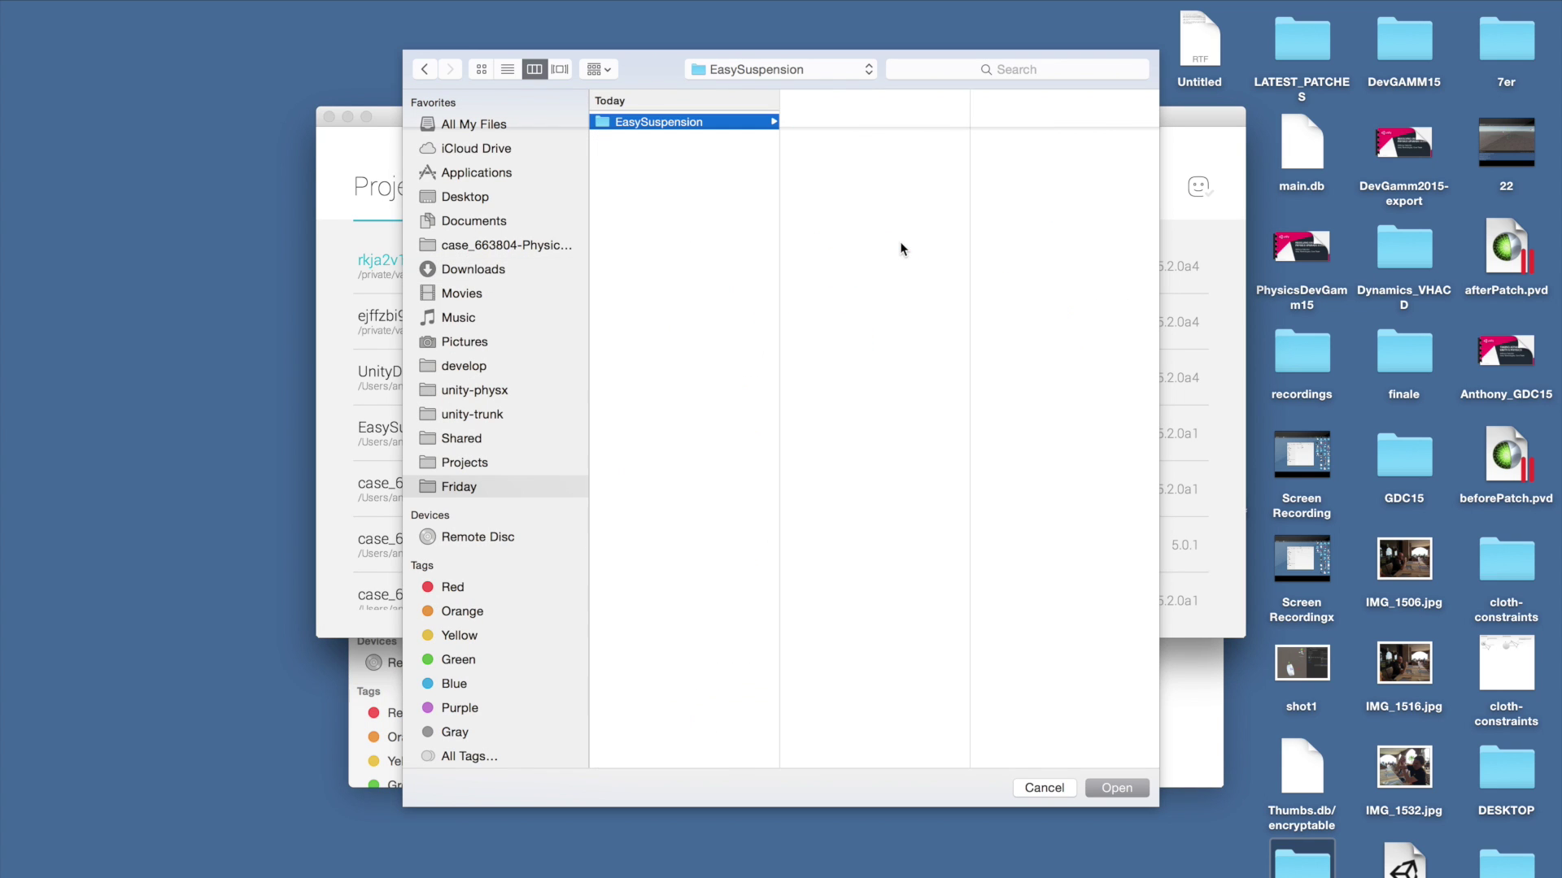
key(Return)
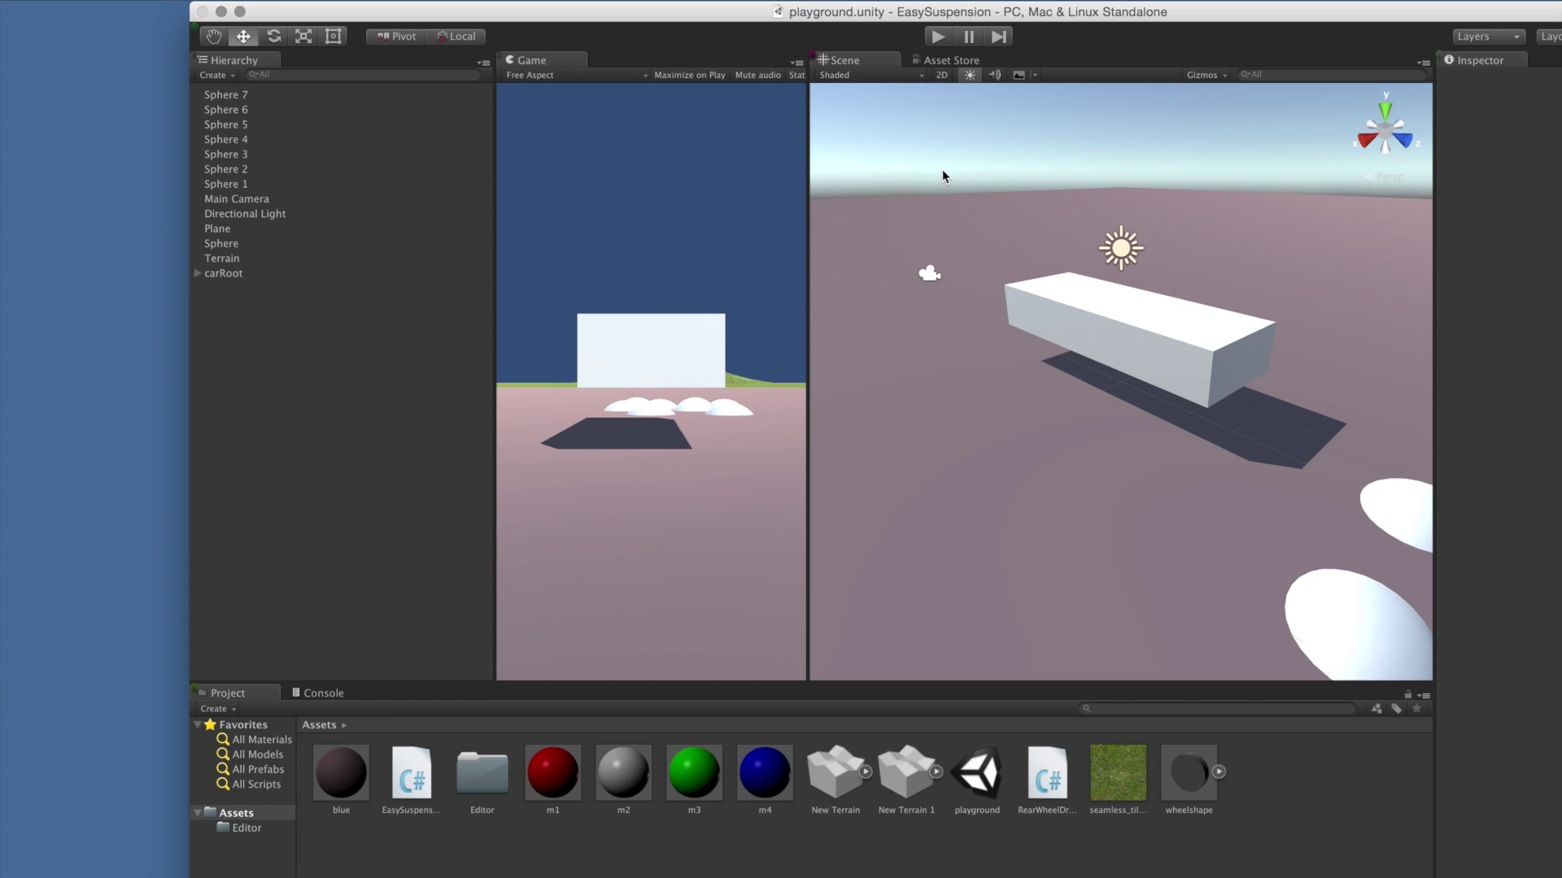
Play the playground scene, test-drive the carRoot vehicle forward with left steering, and stop the playback.
click(939, 37)
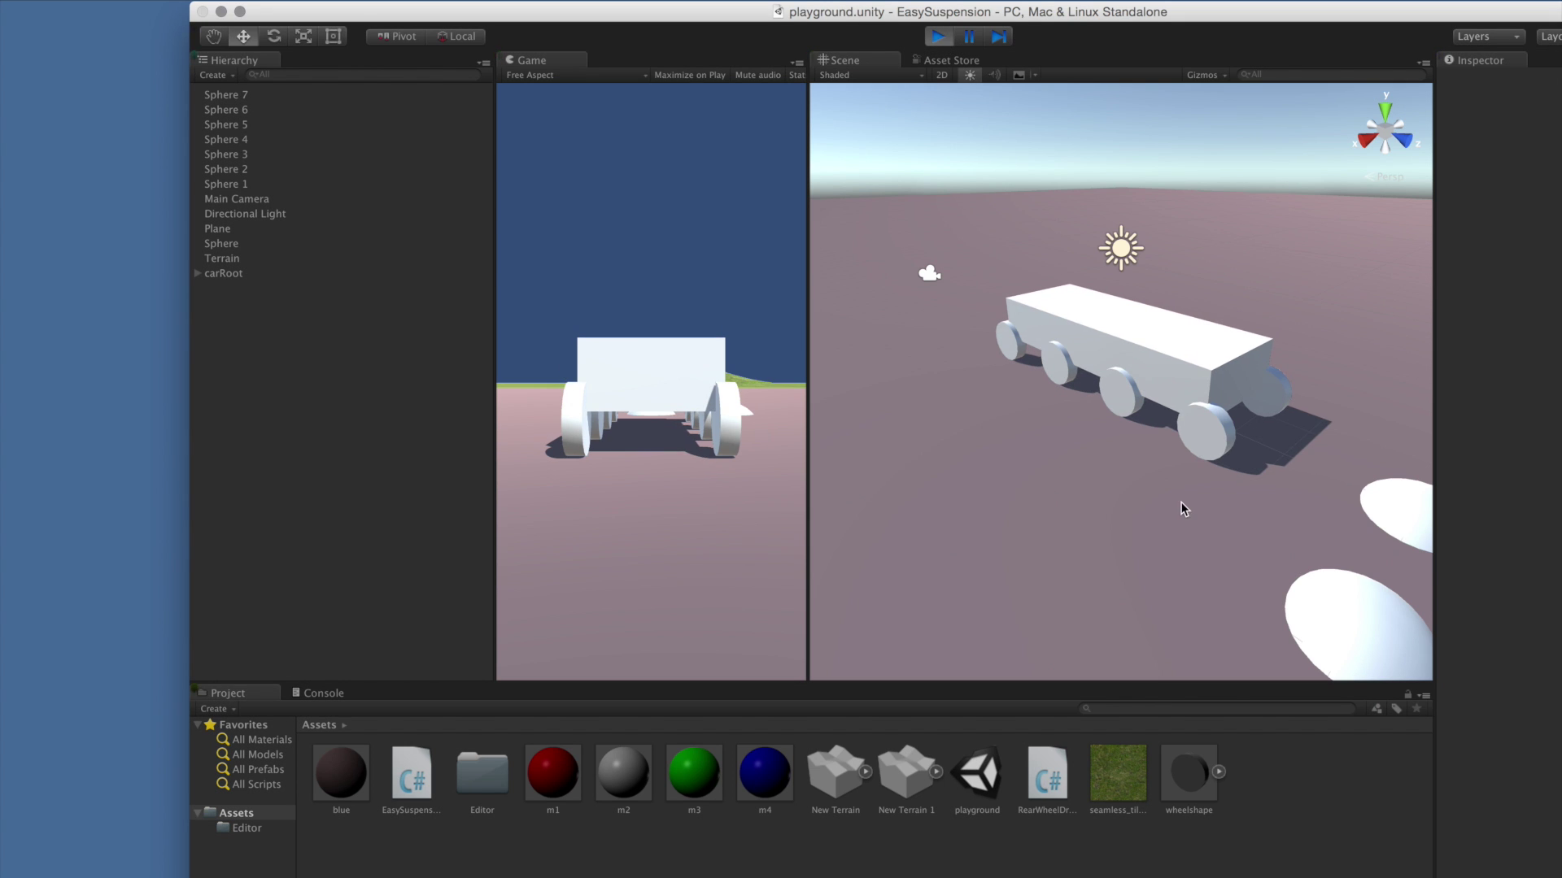
alt+drag(1071, 405, 1179, 402)
click(244, 274)
click(439, 275)
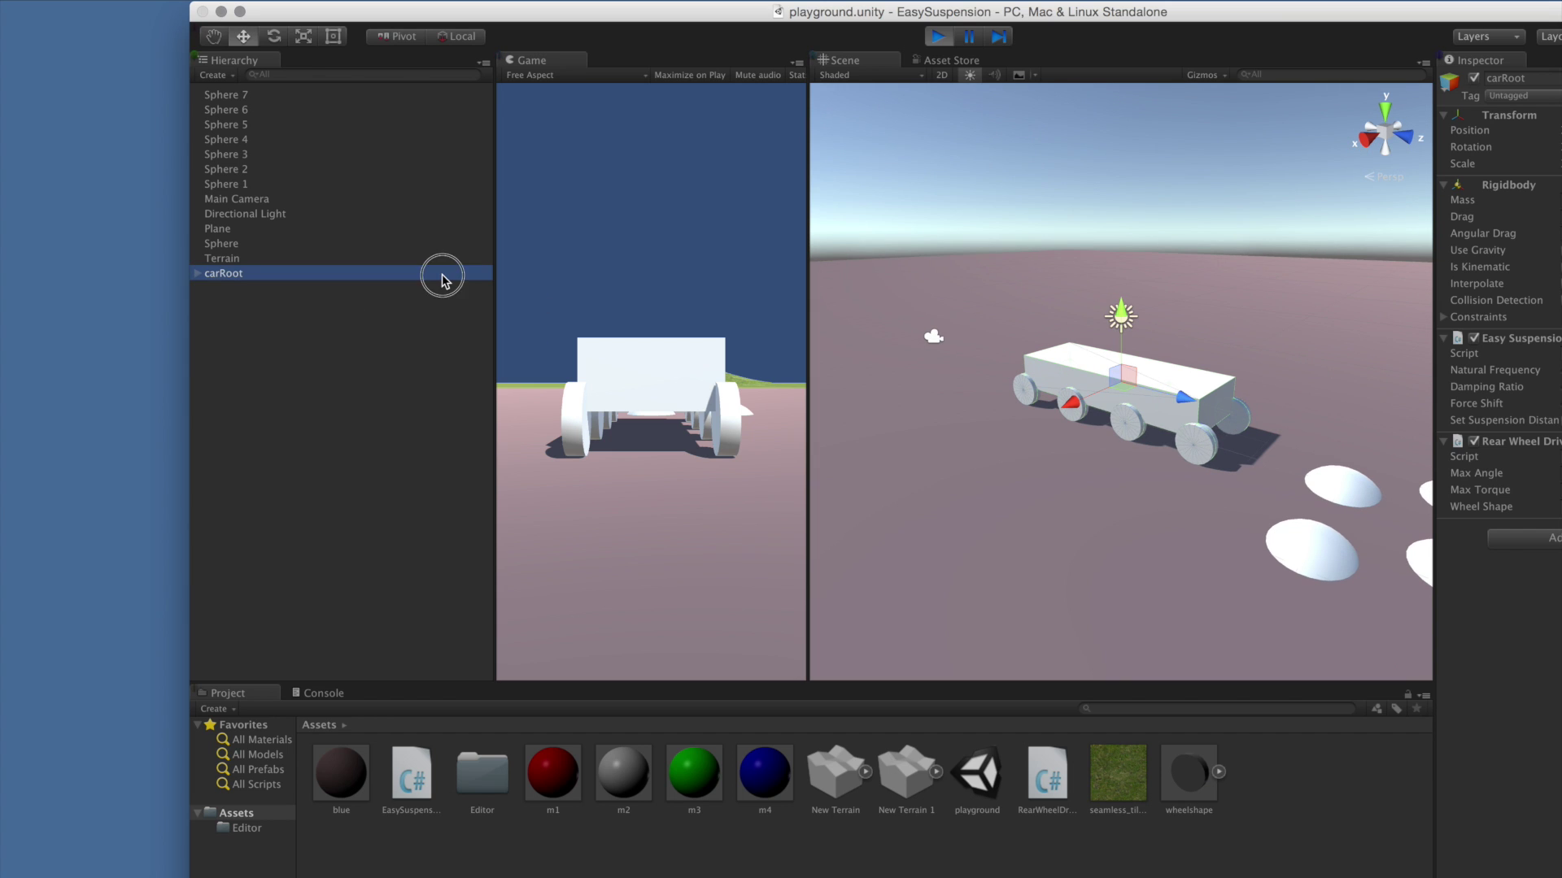
key(Return)
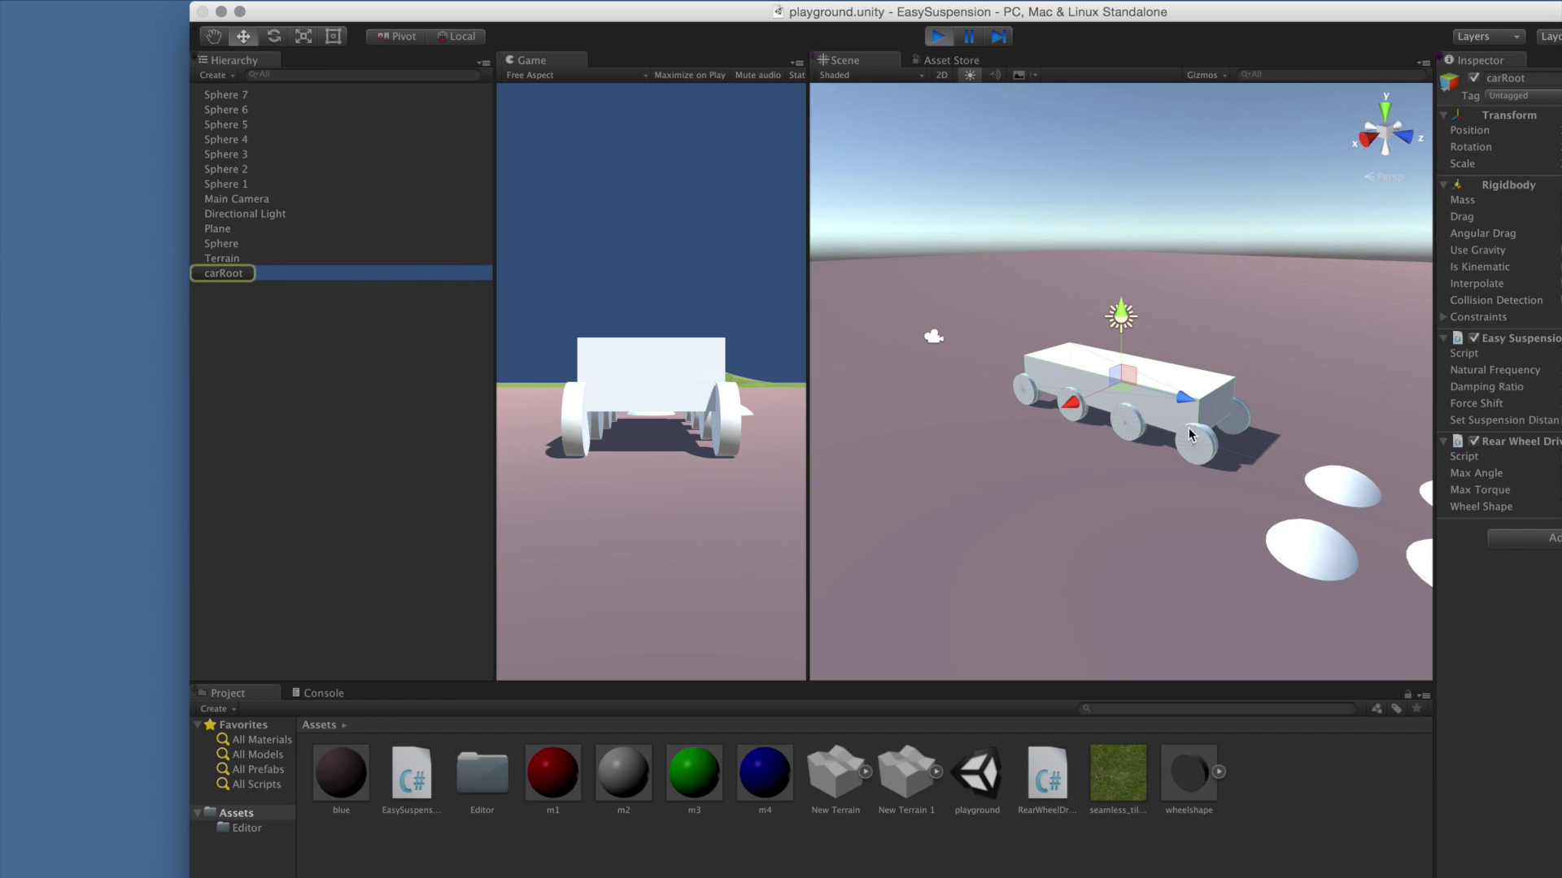
alt+drag(1094, 440, 993, 366)
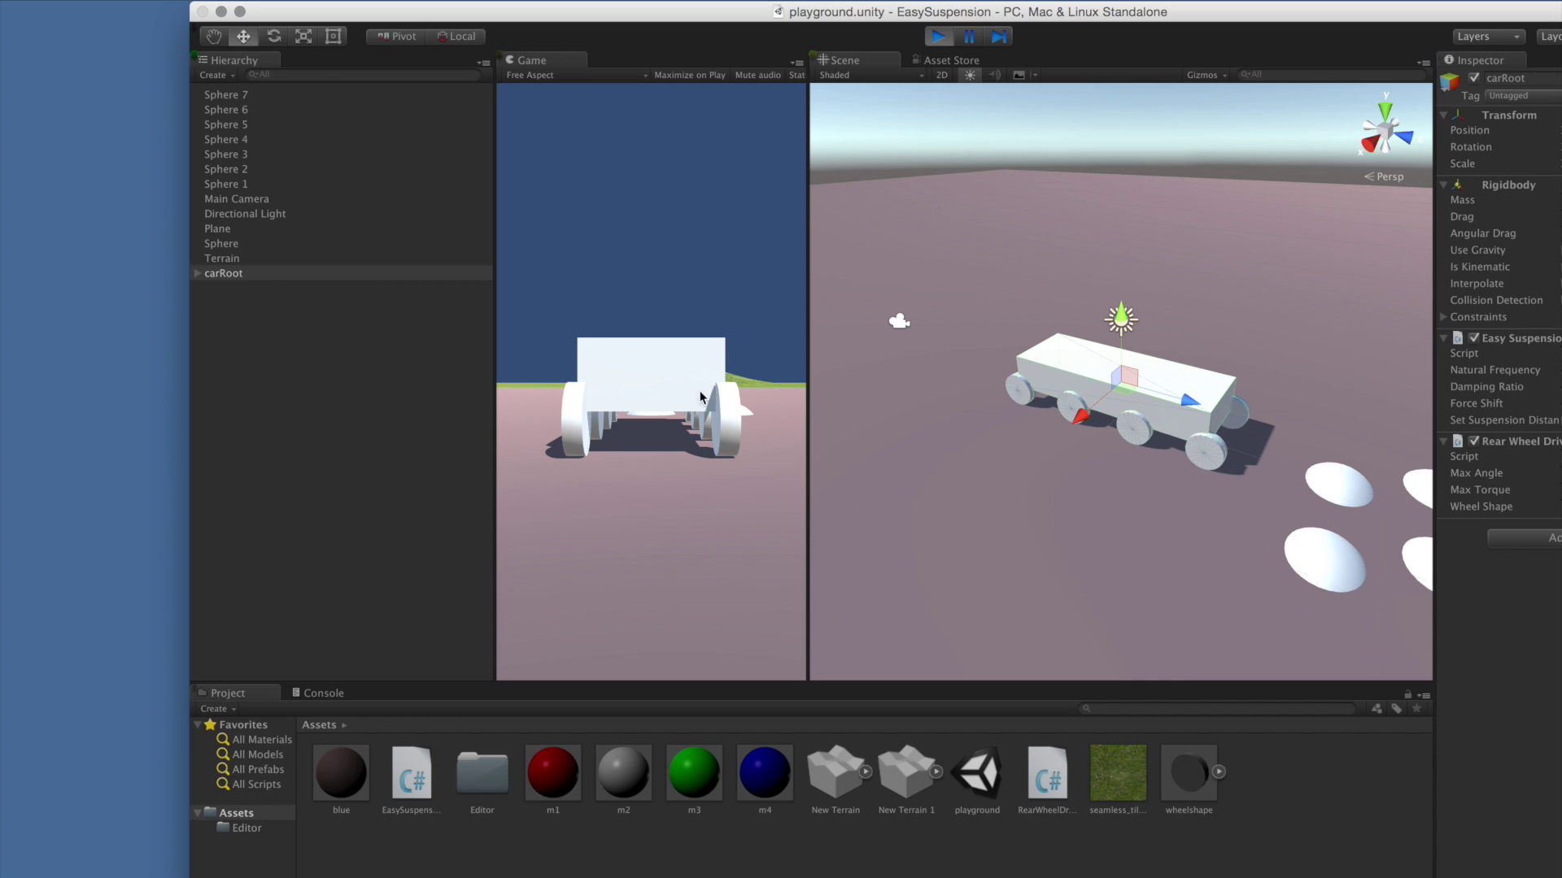
key(Up)
key(Left)
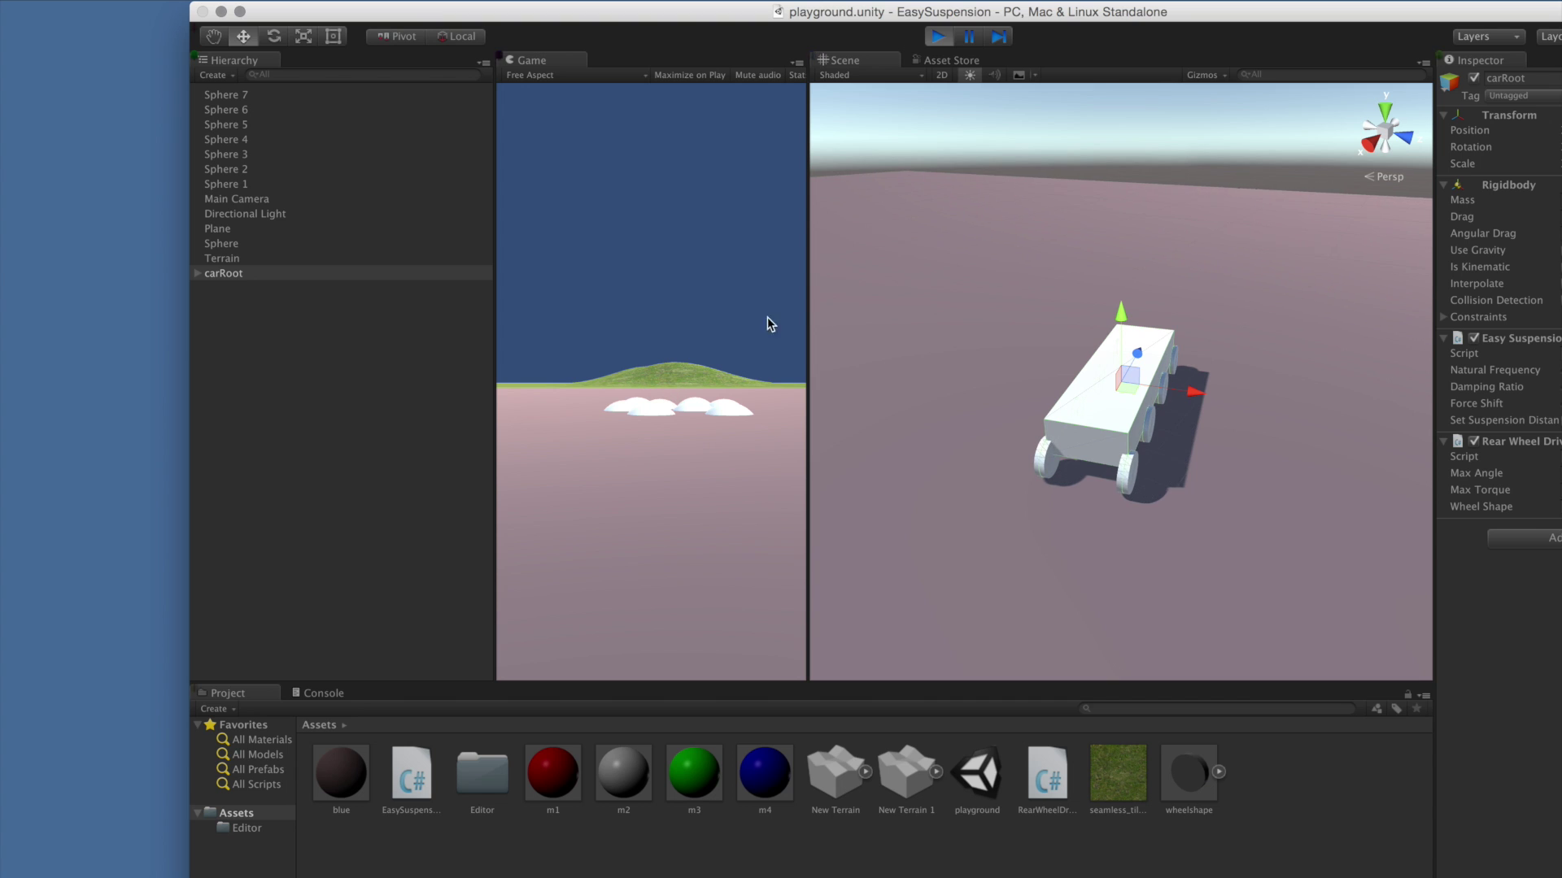
click(937, 36)
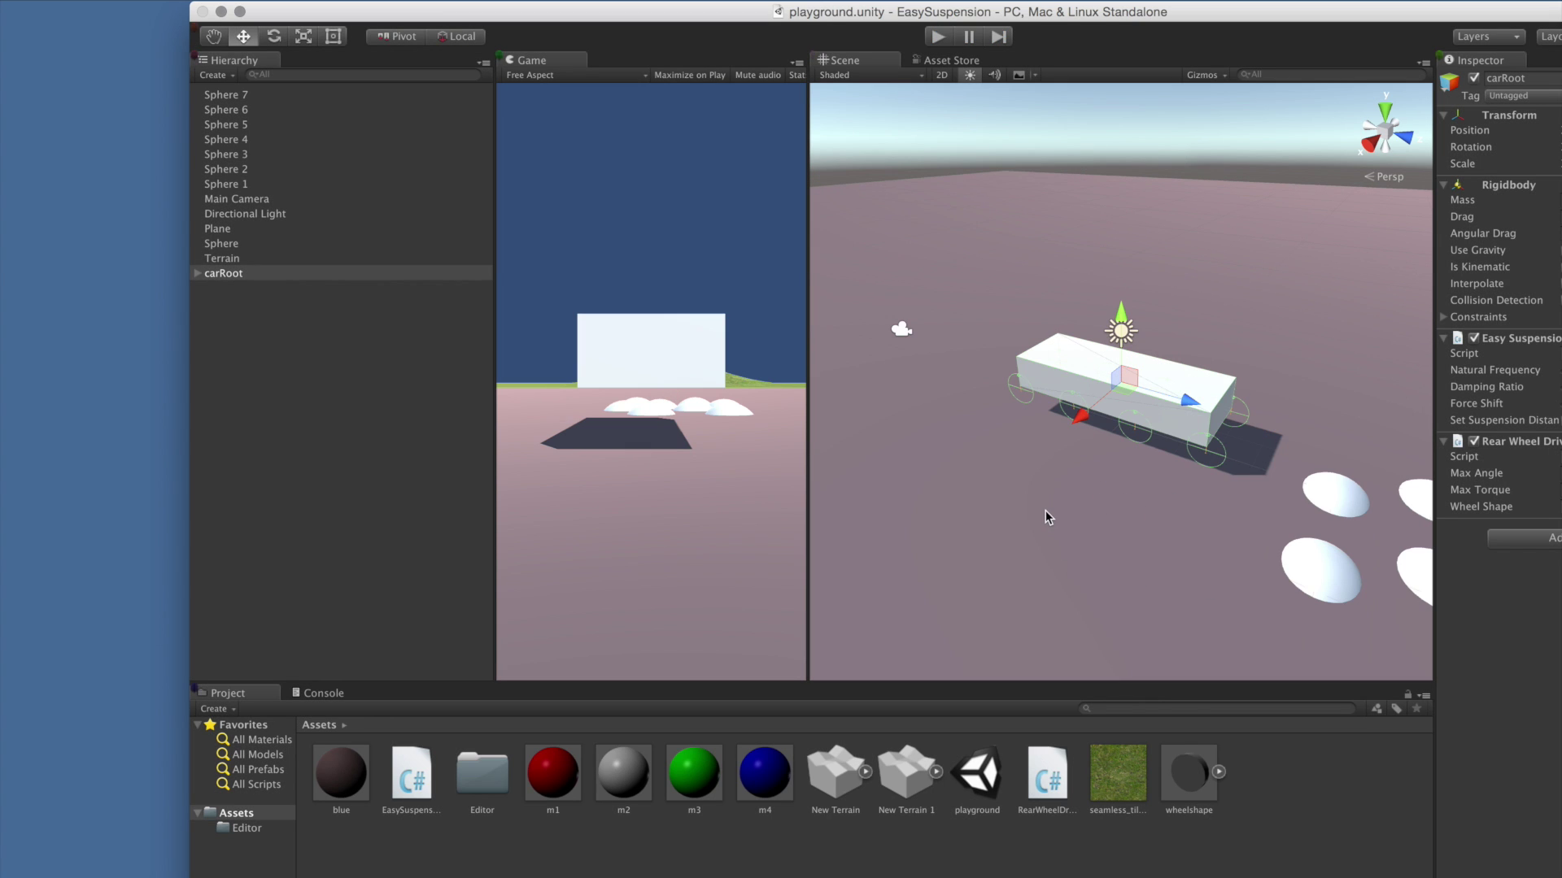
Generate a car with 6 axles using the Boxy car wizard, keeping its default mass and axle dimensions, and close the wizard.
alt+drag(1042, 474, 1091, 339)
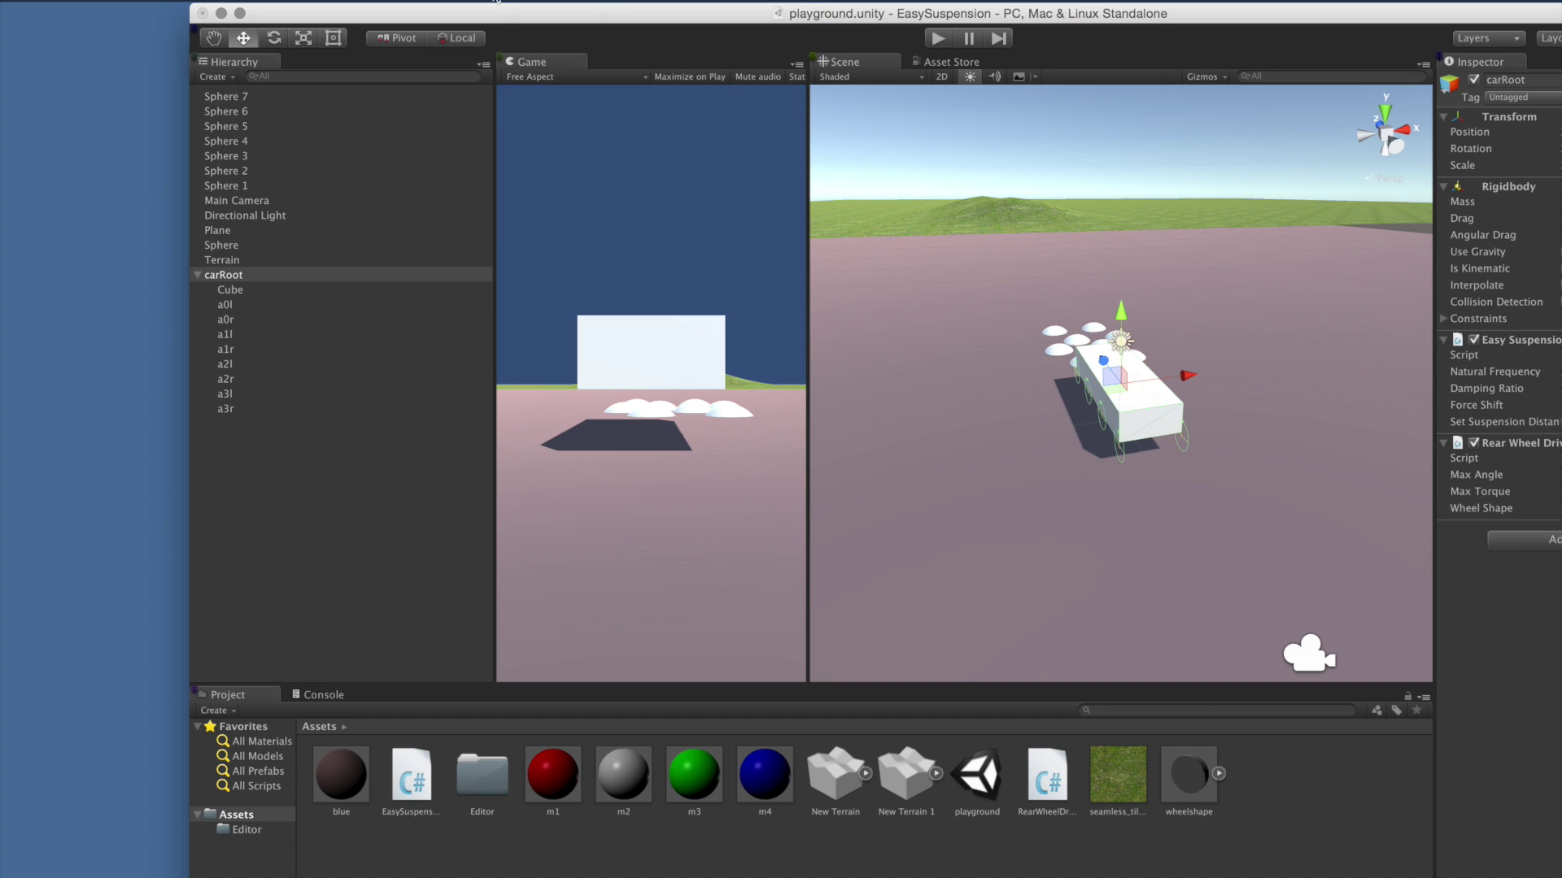
click(494, 0)
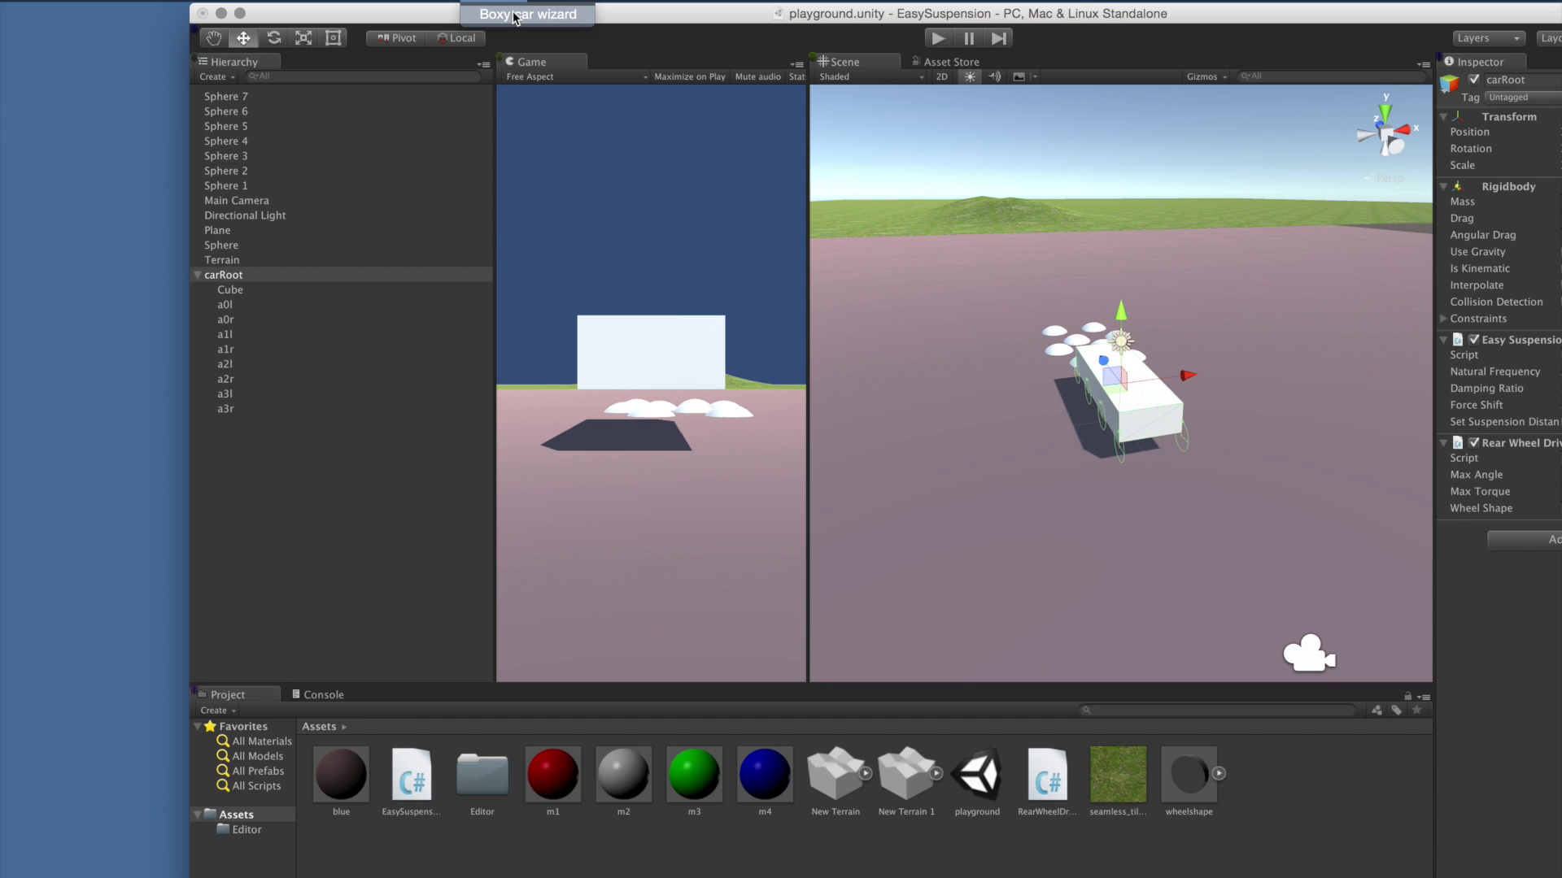
click(567, 22)
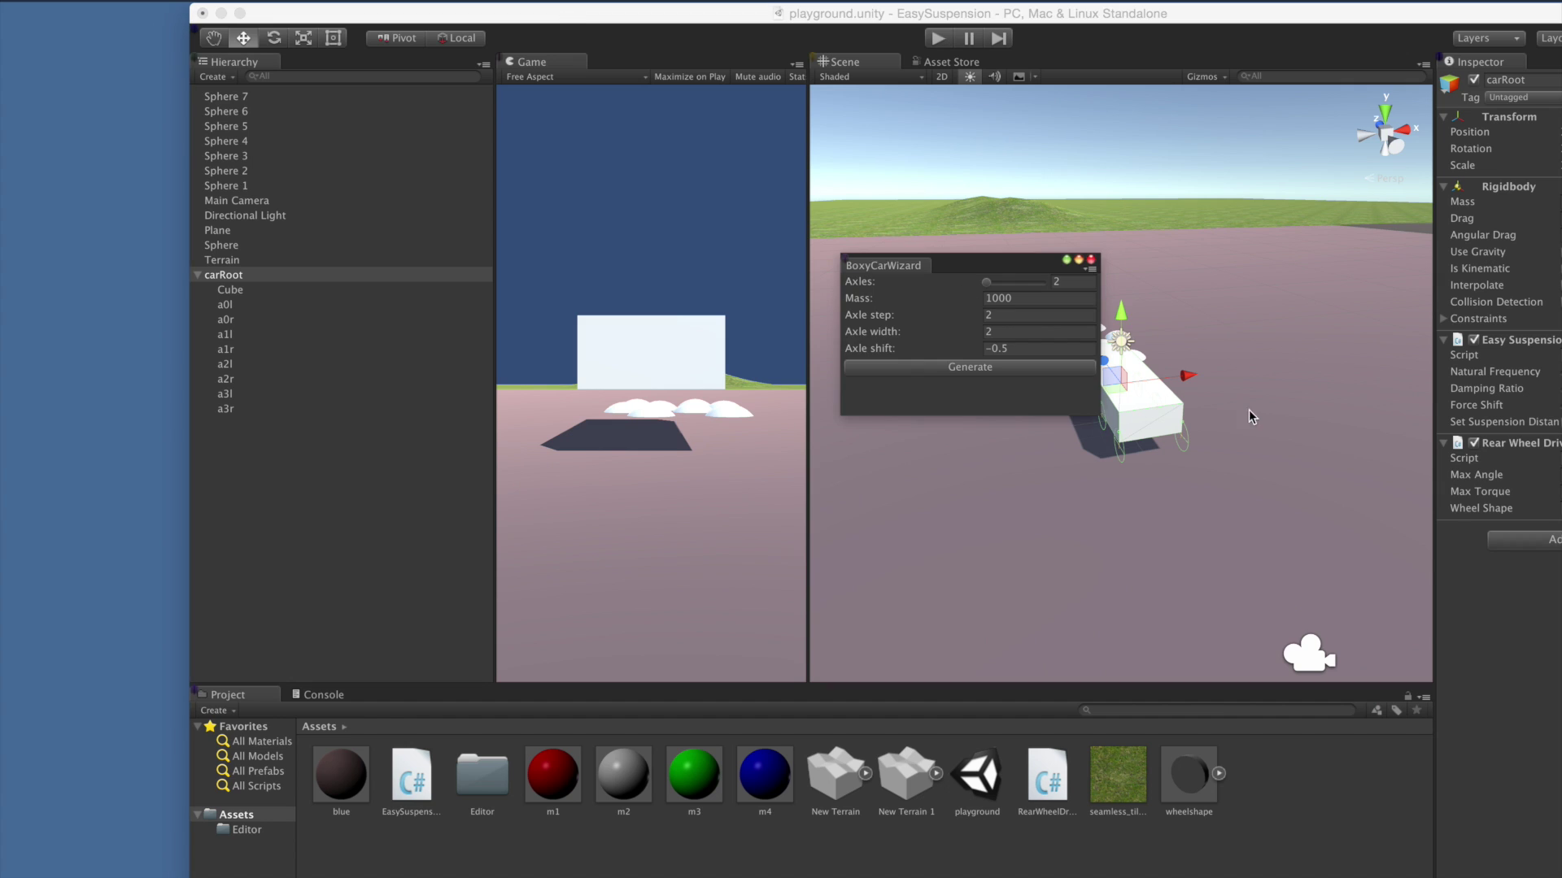
drag(1022, 274, 993, 289)
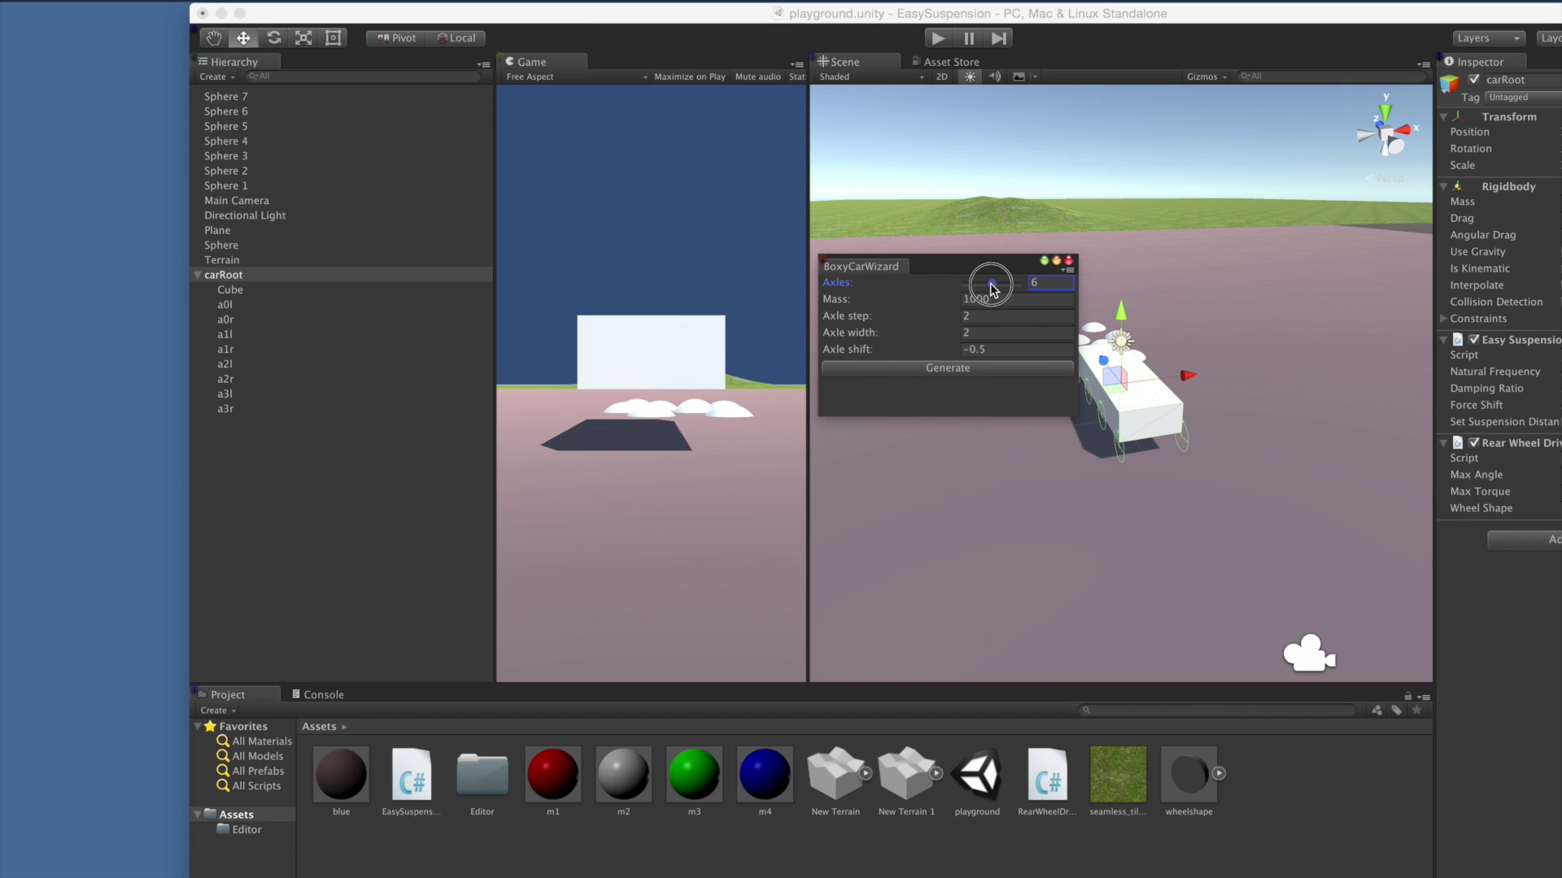
click(983, 327)
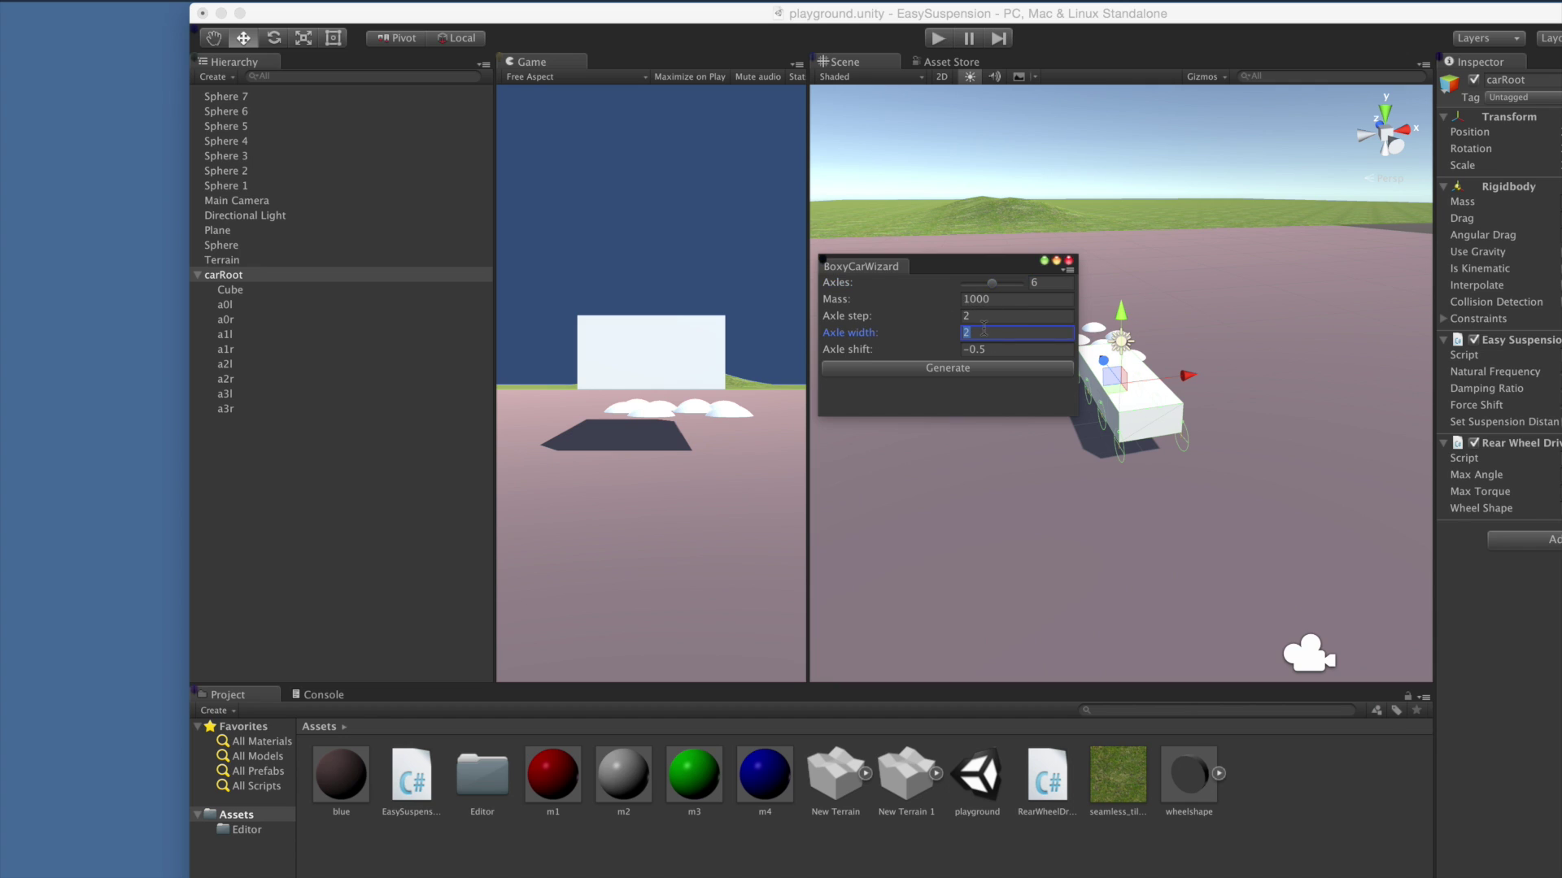
click(1008, 352)
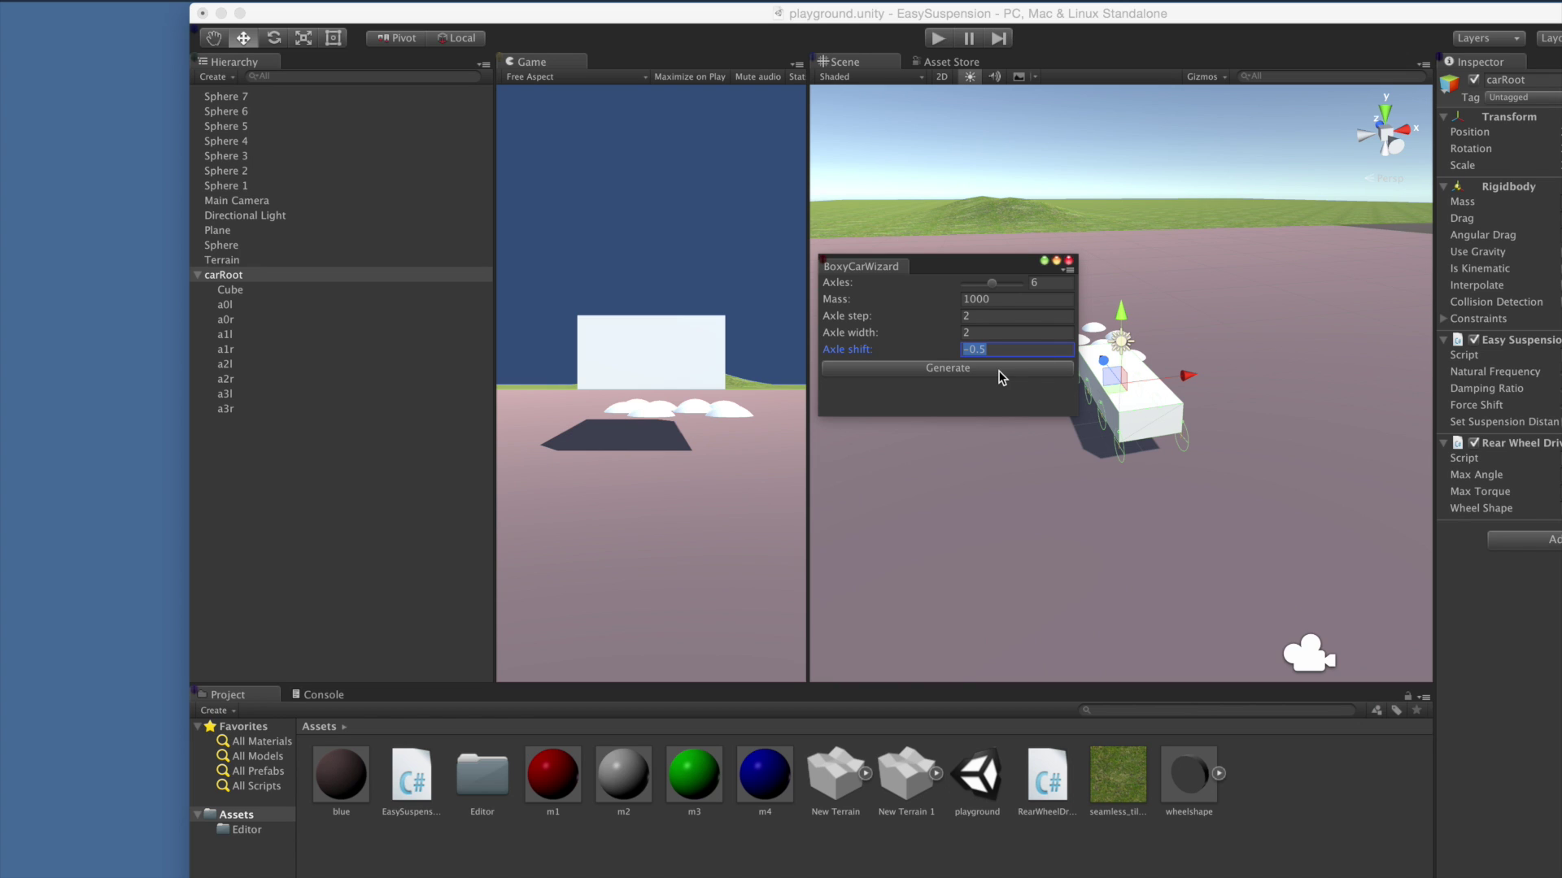
click(1002, 377)
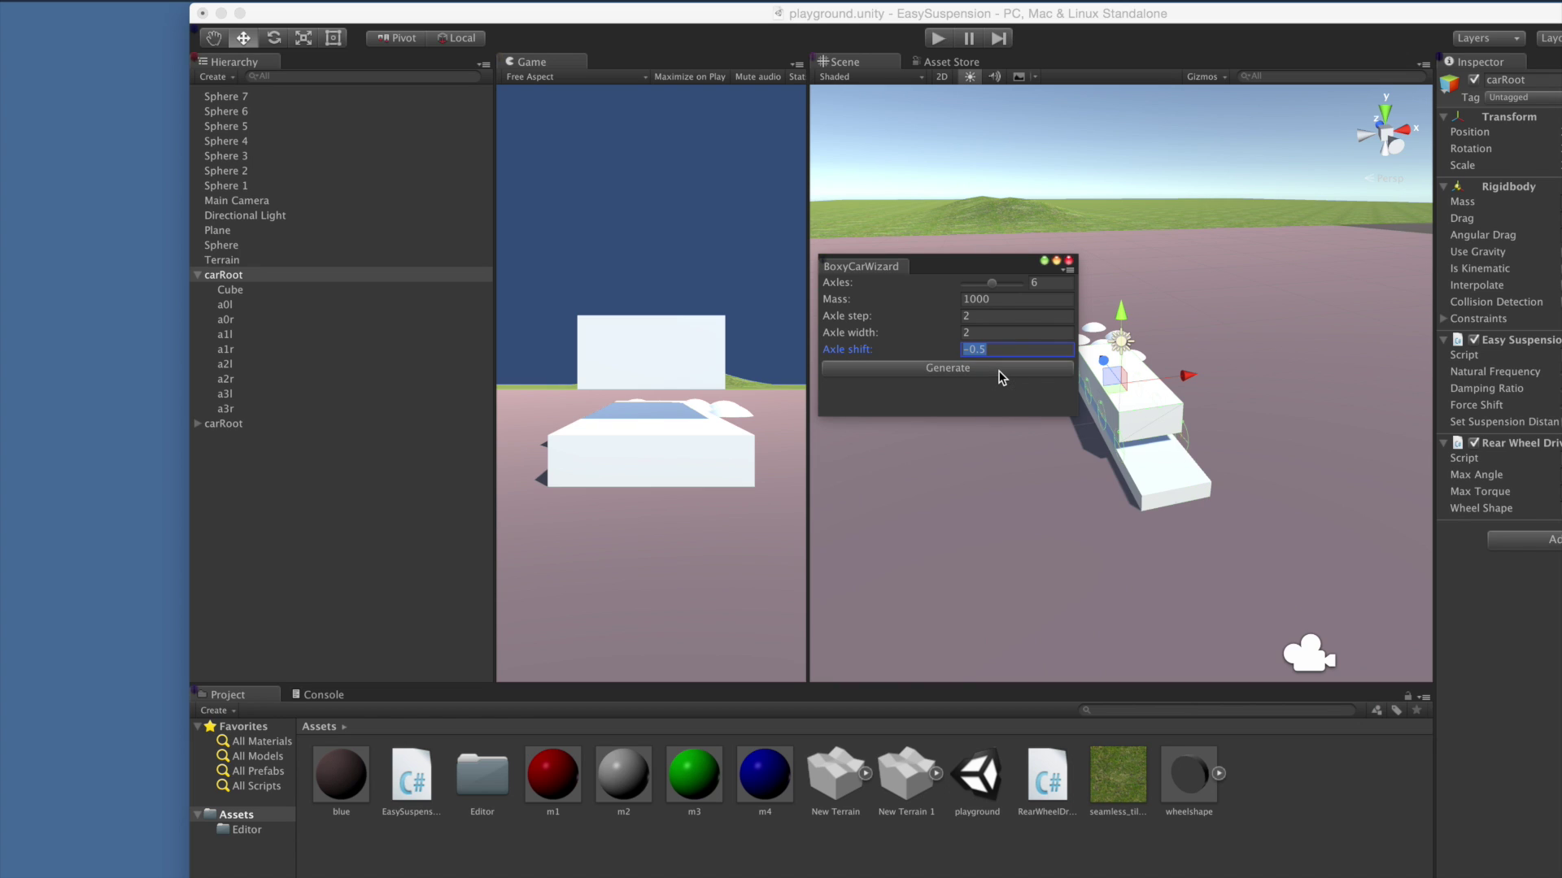
click(1068, 261)
Move the generated six-axle carRoot beside the original car and raise it above the ground, and play the scene.
click(309, 425)
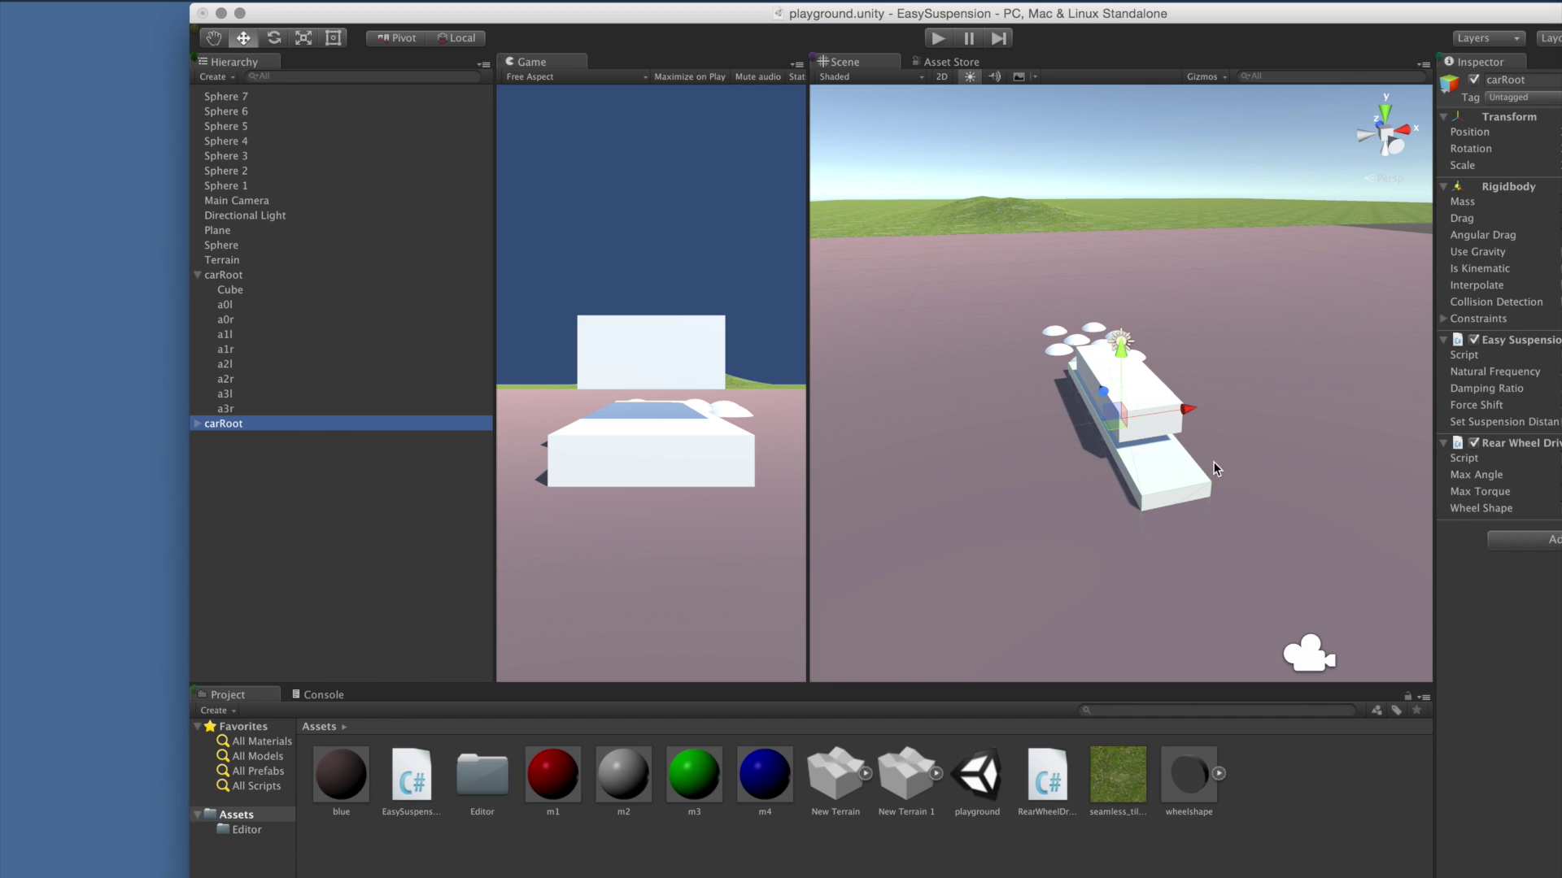
drag(1188, 410, 1060, 427)
drag(980, 378, 968, 285)
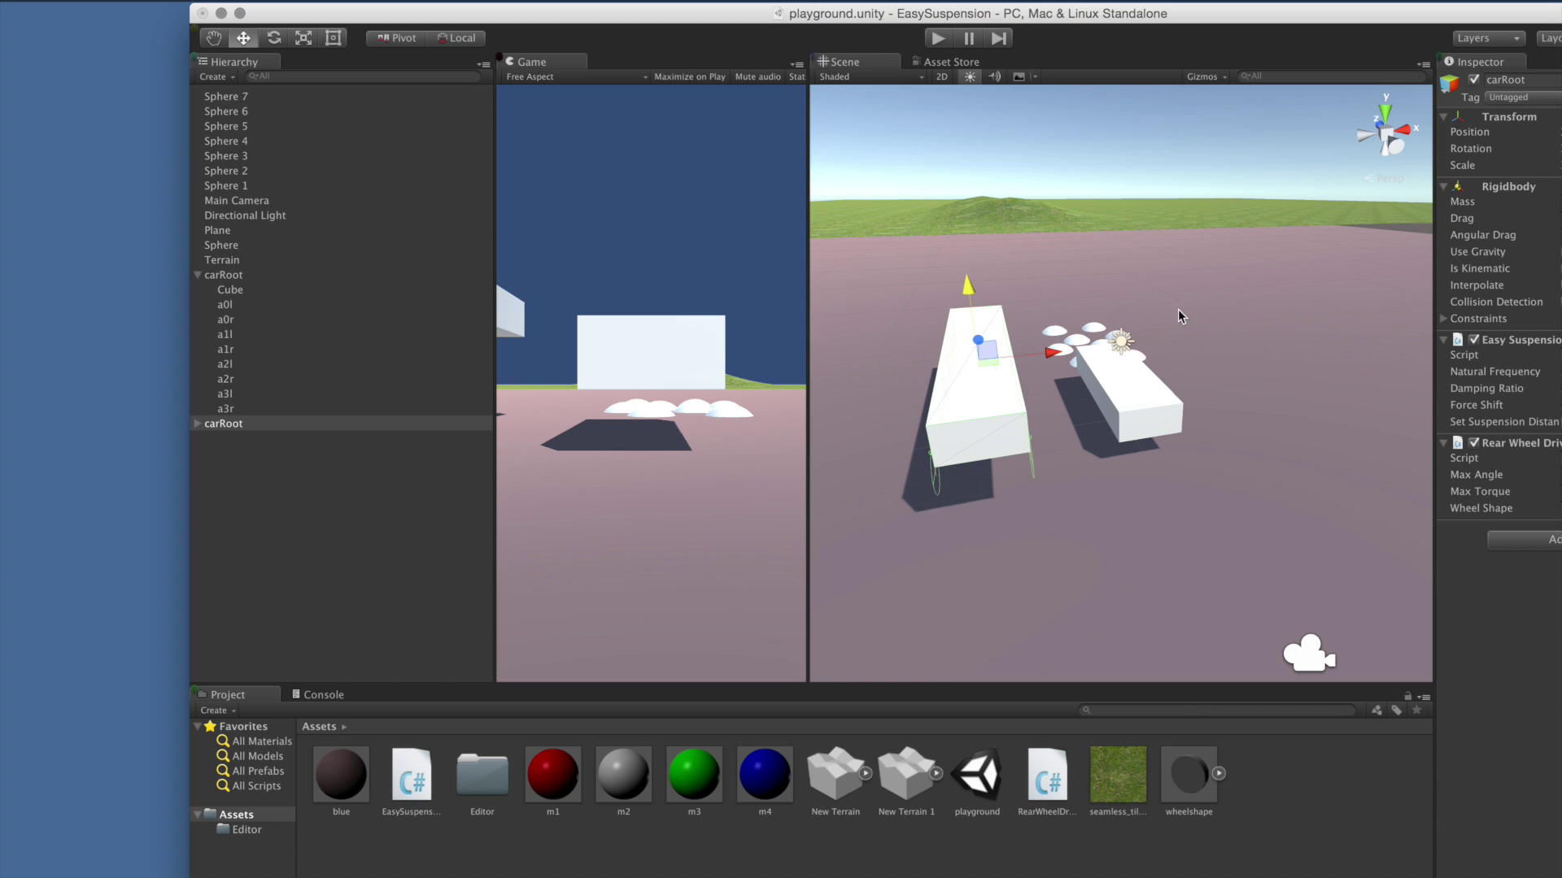
click(931, 39)
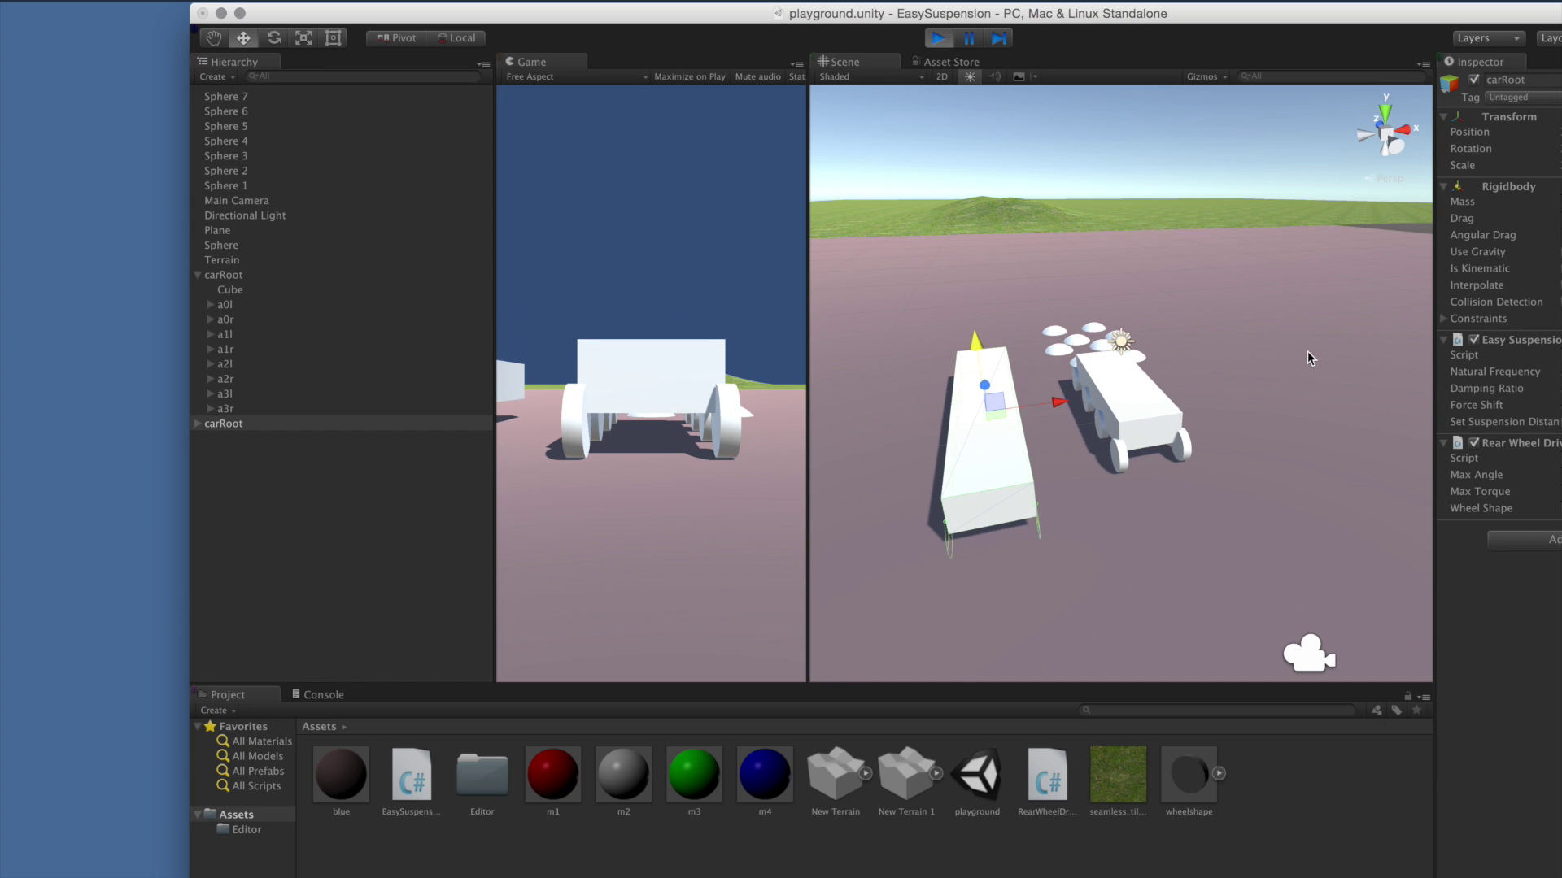
Test-drive the two carRoot vehicles forward and backward in the running scene, and stop the playback.
alt+drag(956, 449, 1123, 370)
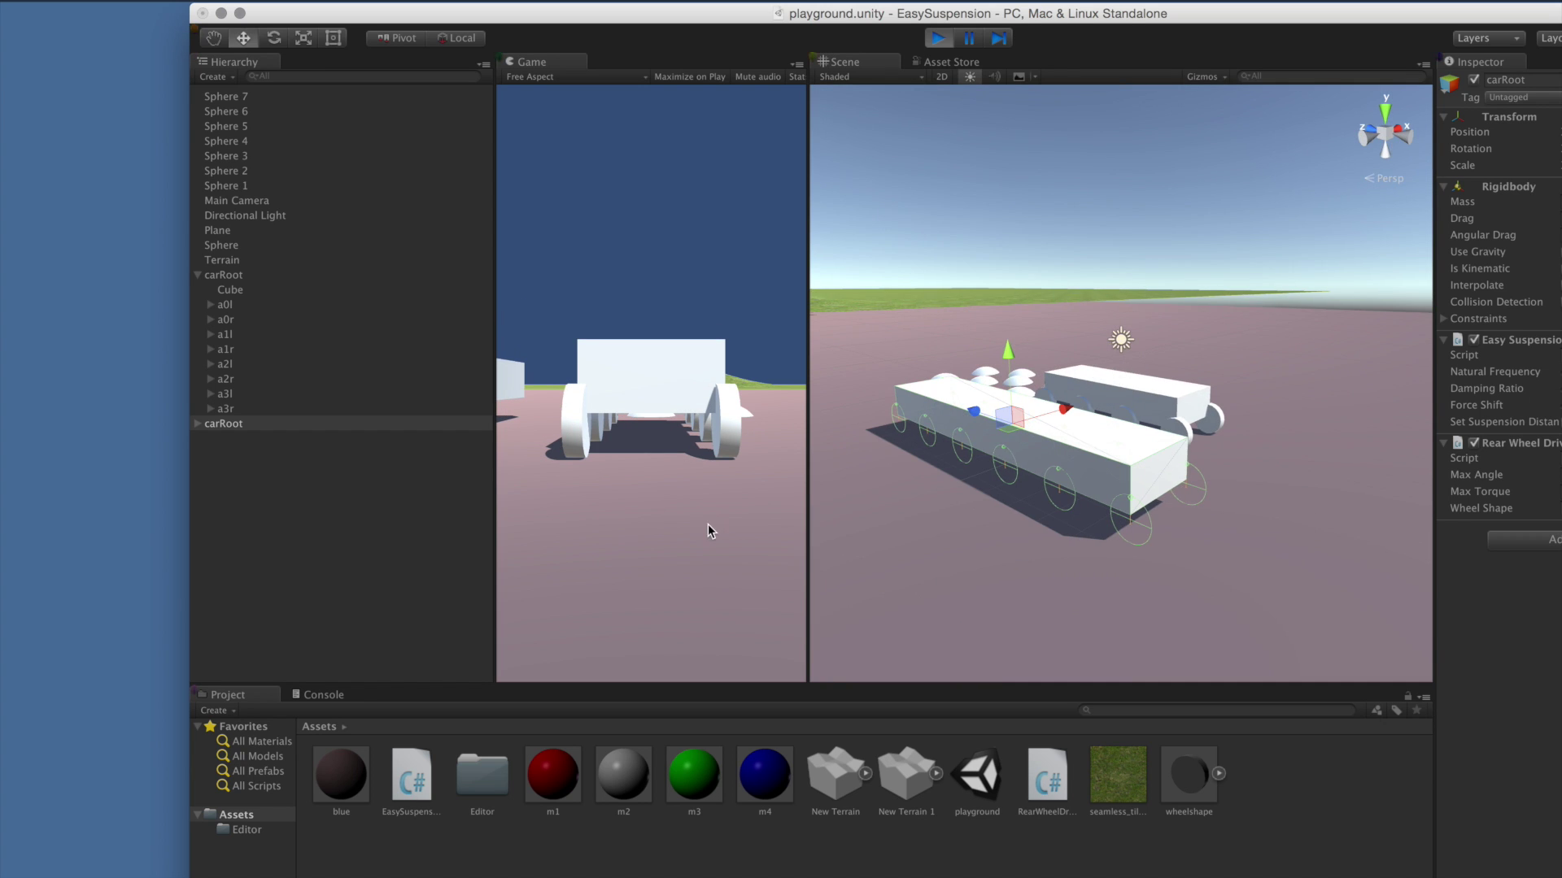
key(Up)
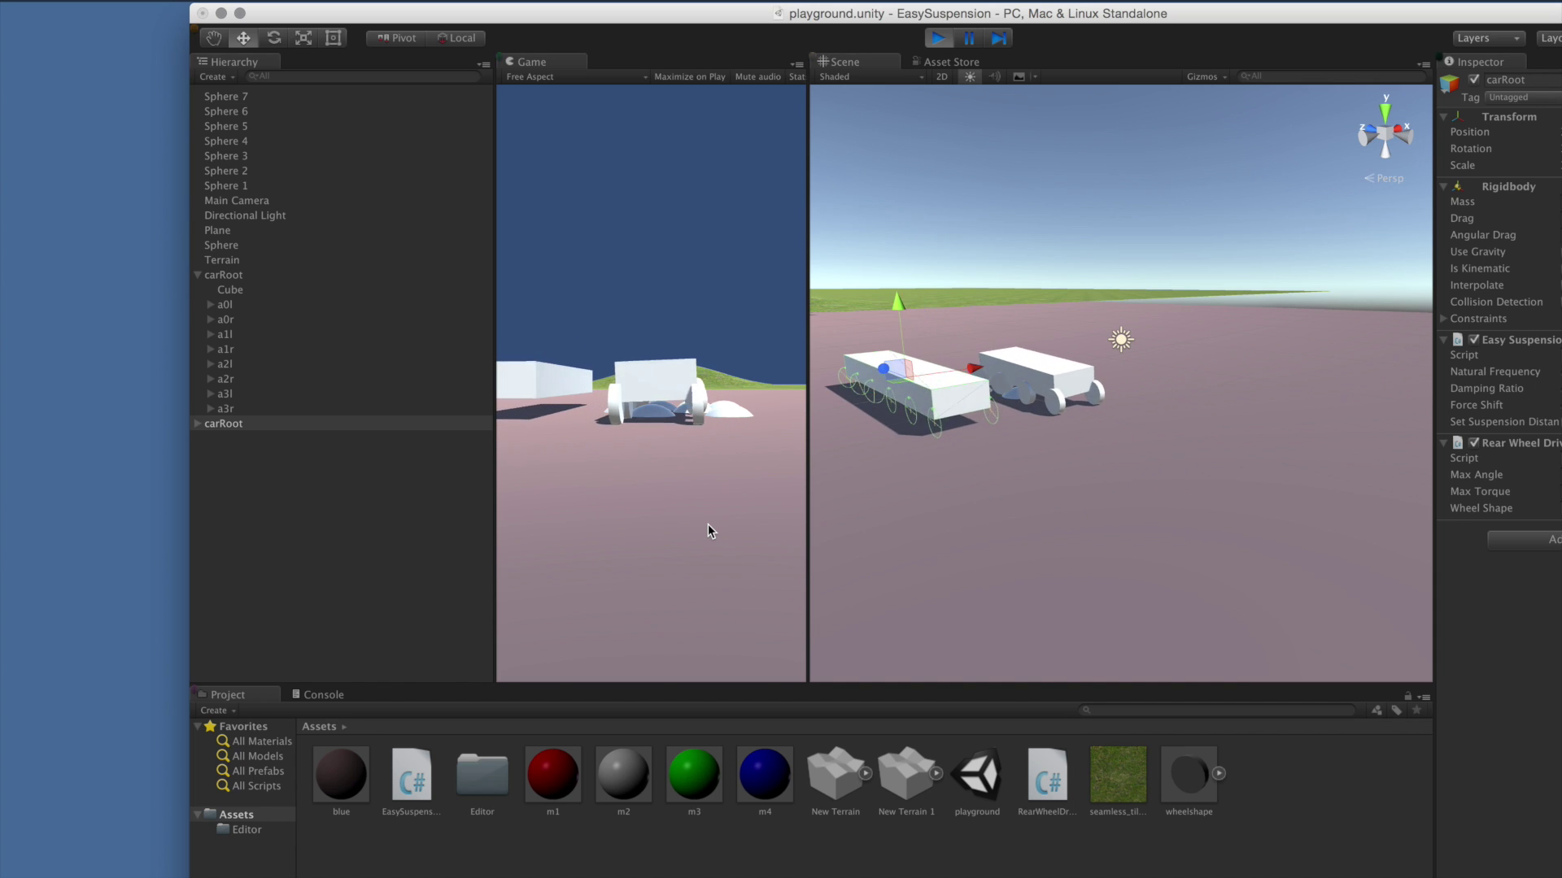
key(Down)
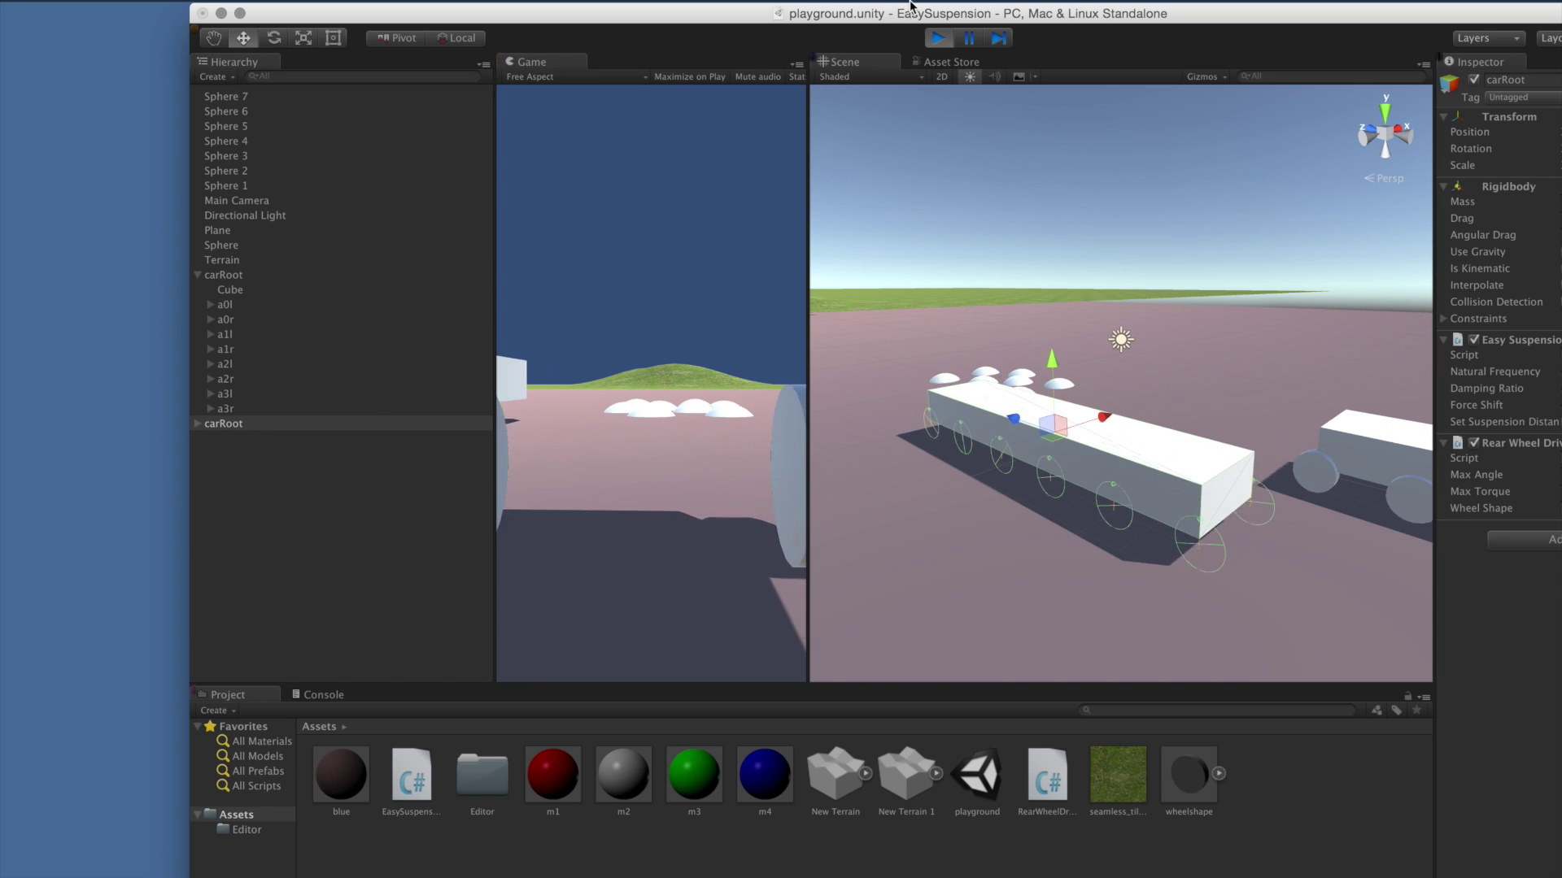
click(946, 45)
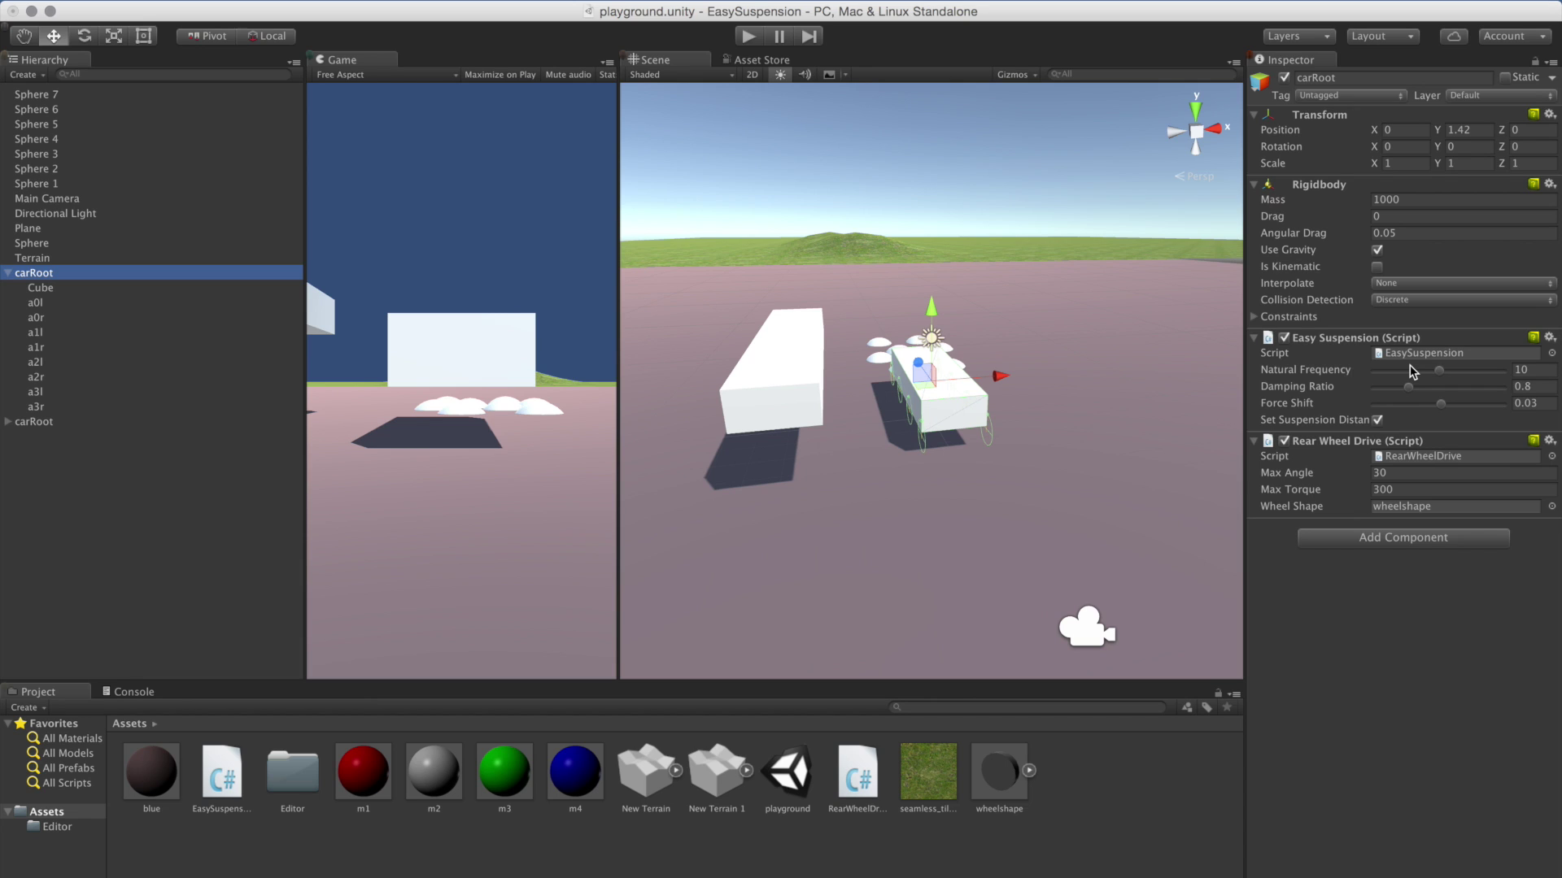
Examine the a1l wheel's Wheel Collider suspension and friction settings, and return to the original carRoot's Easy Suspension and Rear Wheel Drive settings.
click(209, 332)
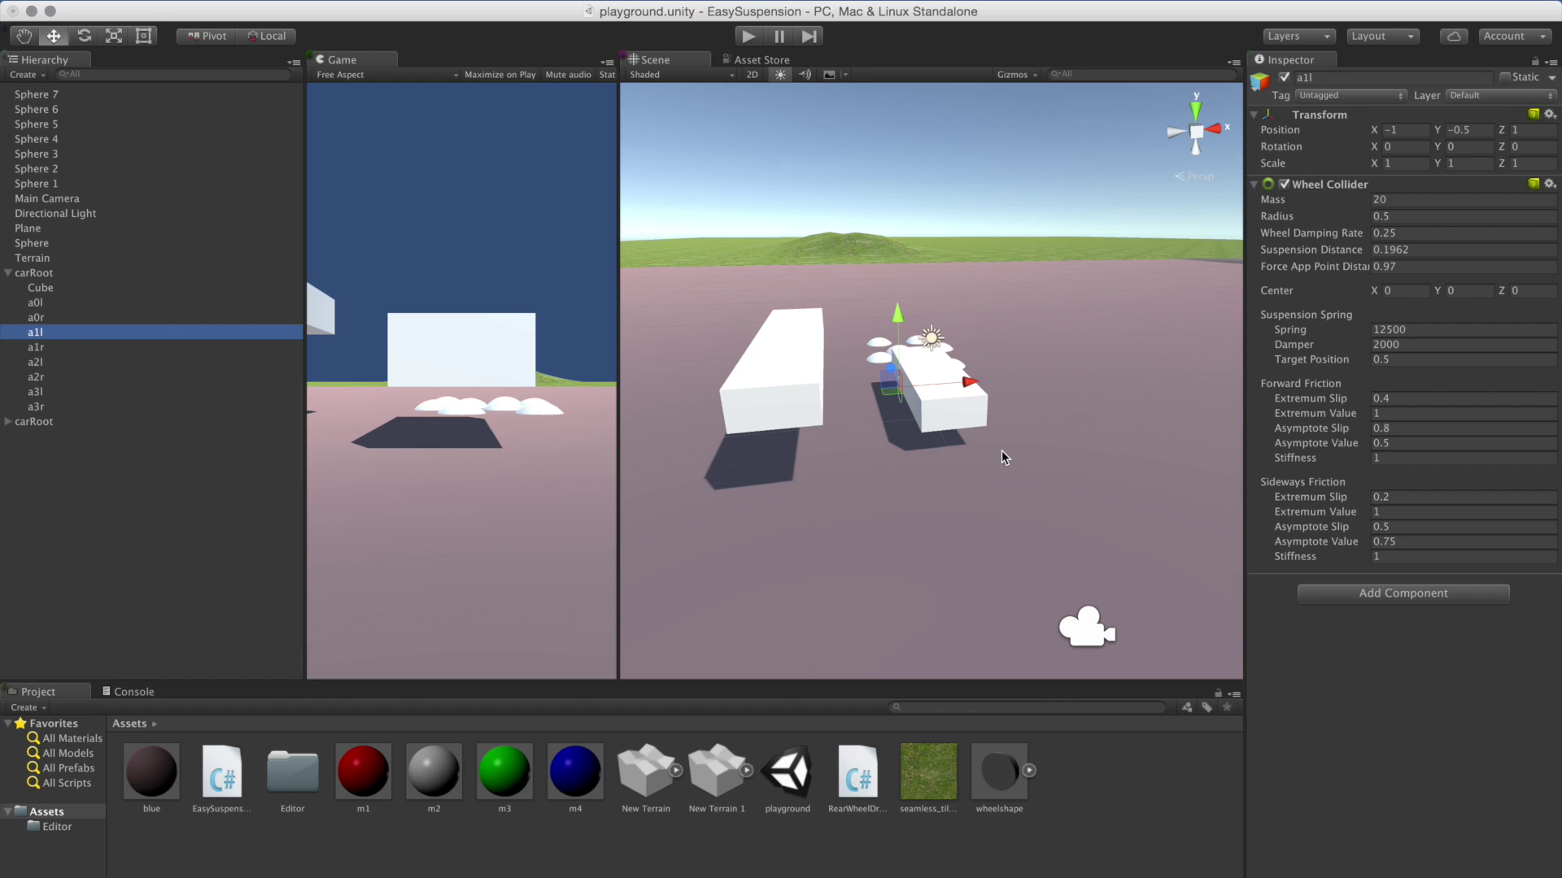
click(109, 273)
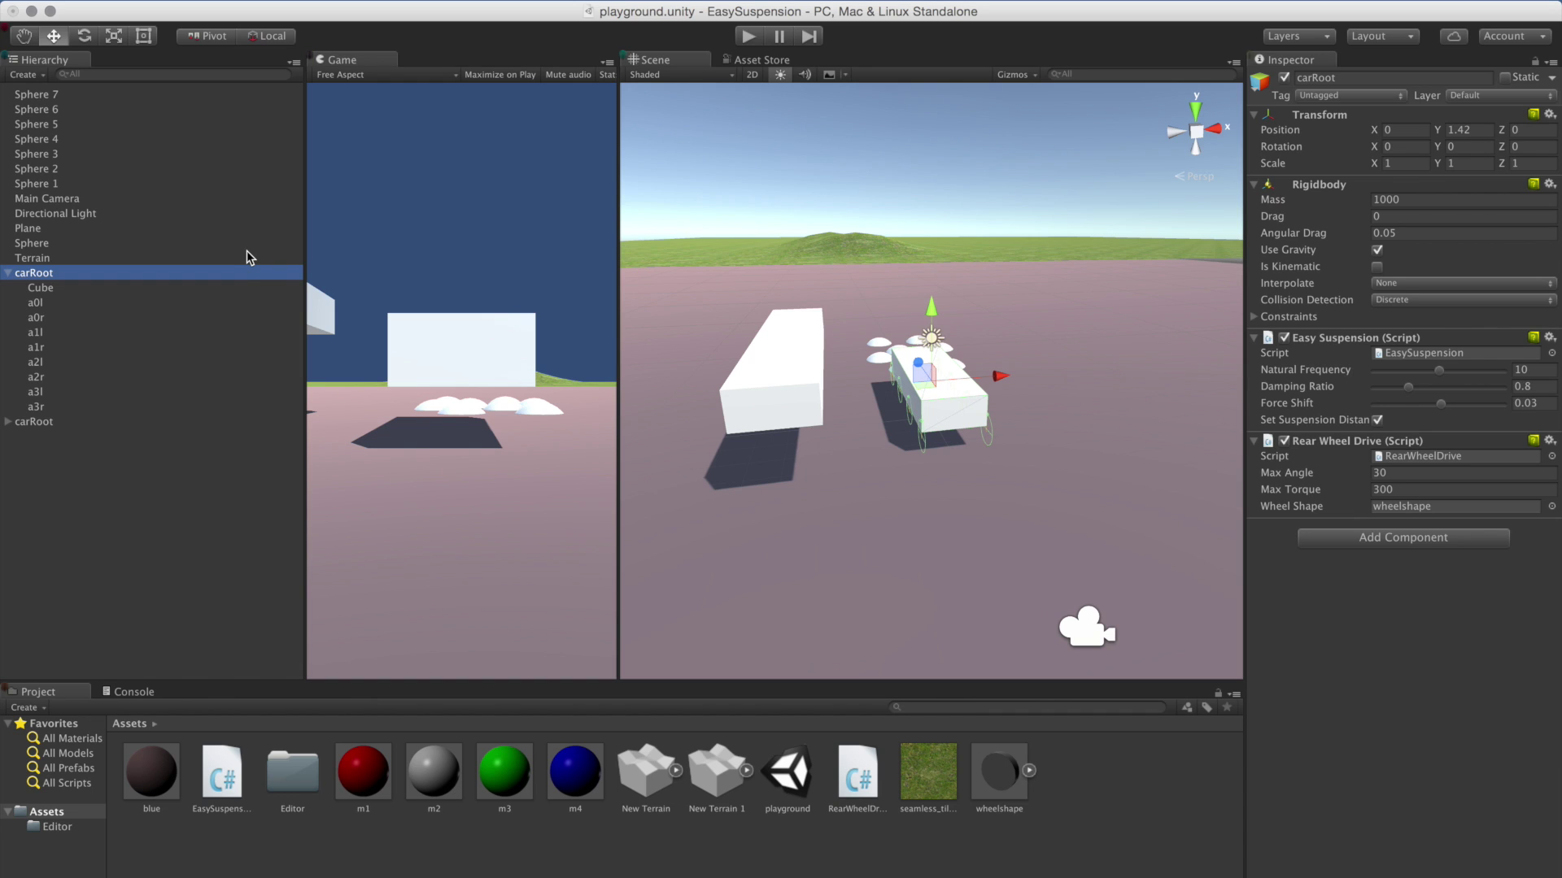
alt+drag(890, 399, 873, 418)
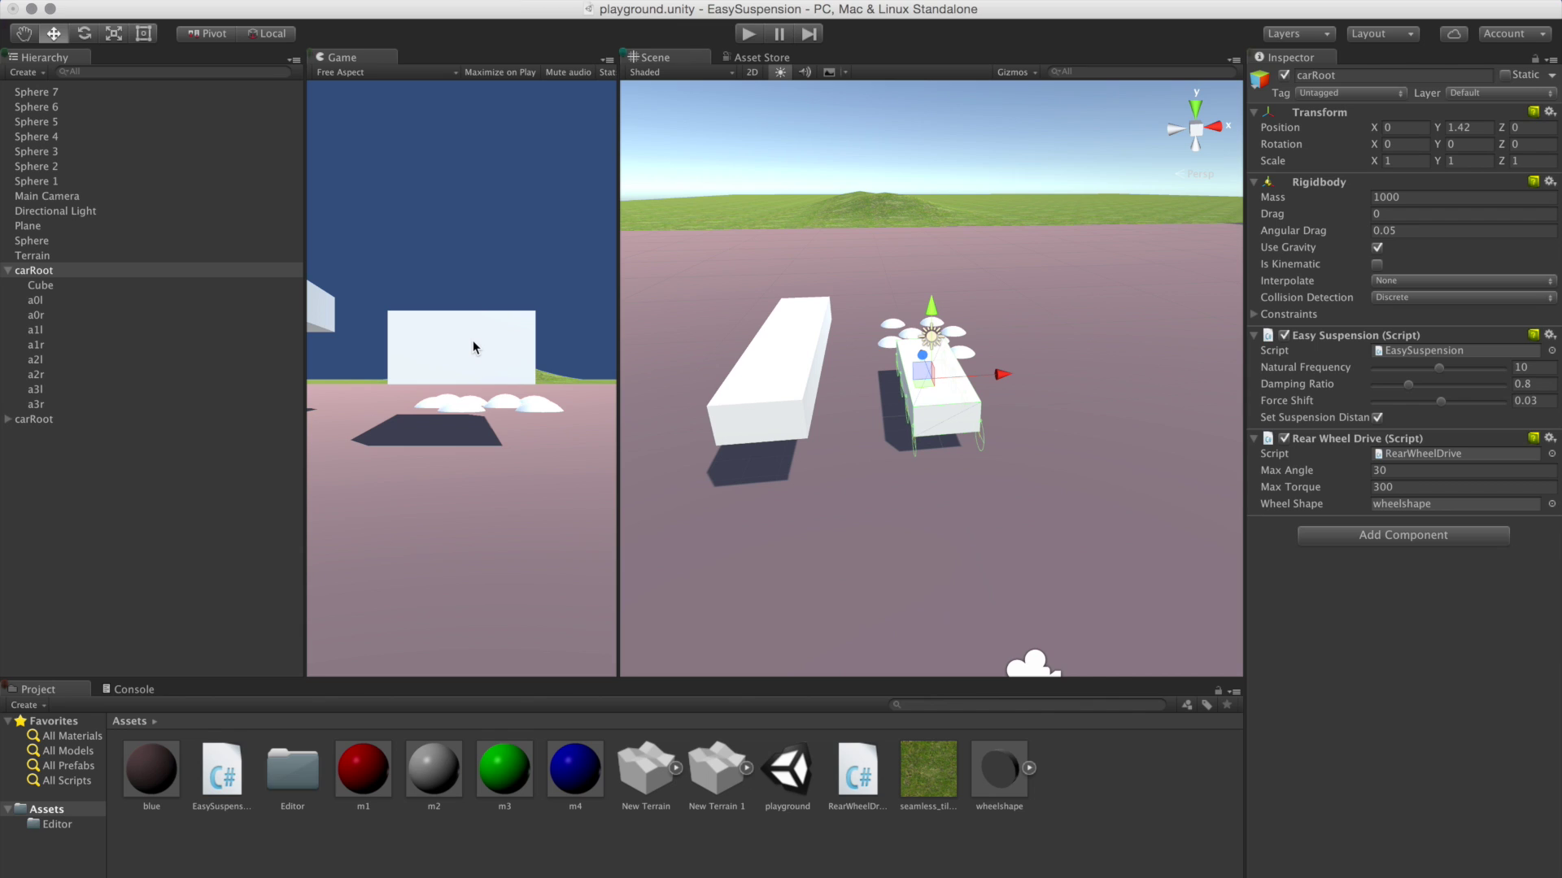
Delete both carRoot vehicles from the playground scene.
click(8, 270)
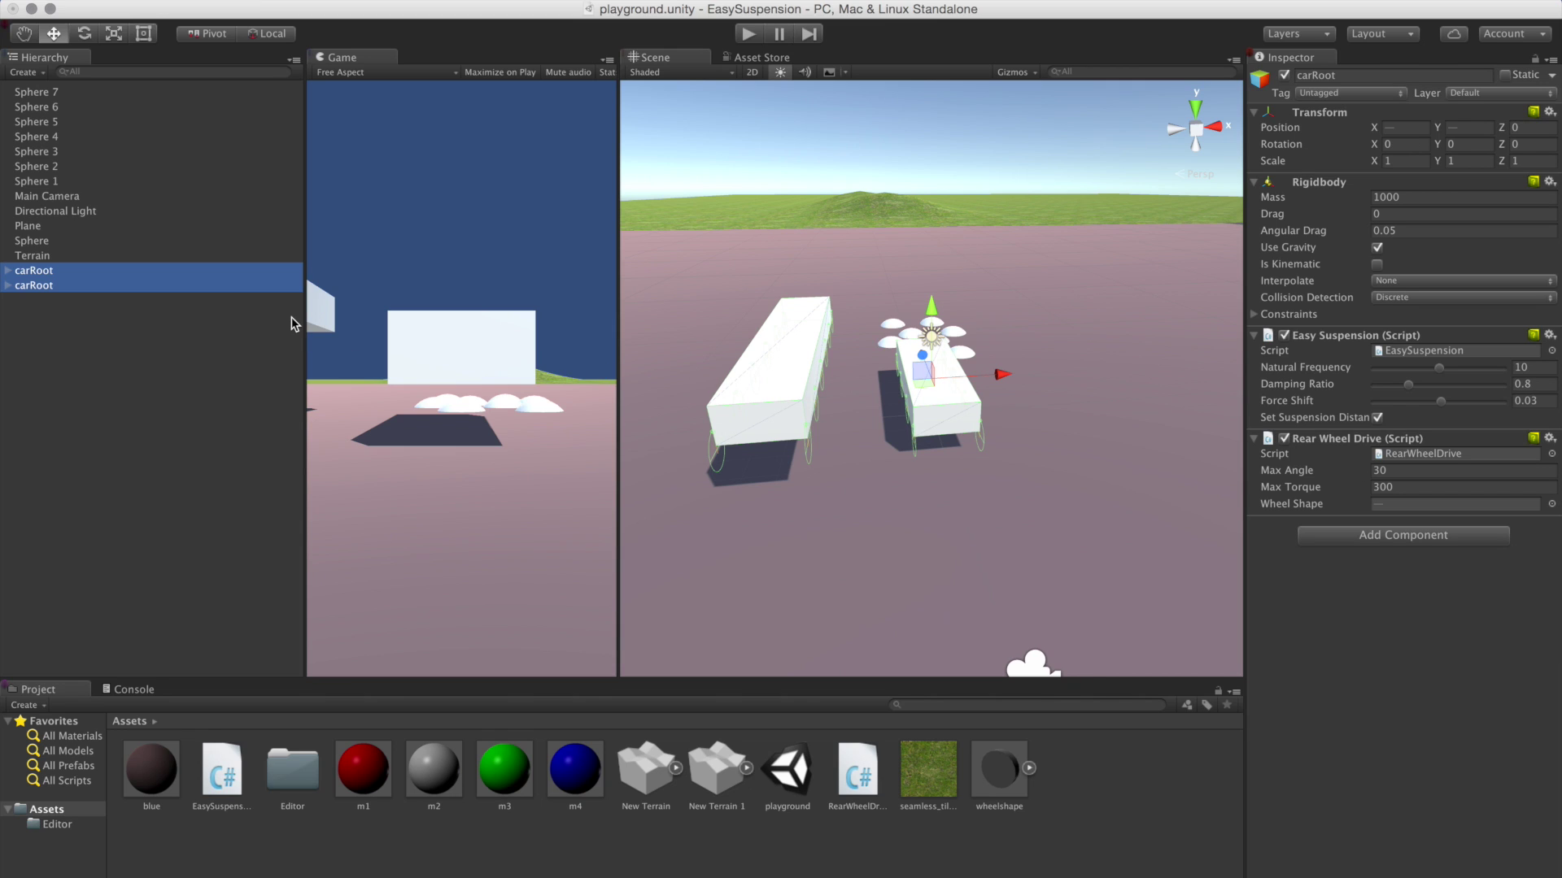
key(super+BackSpace)
Switch to Finder, preview Truck.dae from the Truck folder, rotate the preview to view its wheels, and return to Unity.
key(super+Tab)
key(super+Tab)
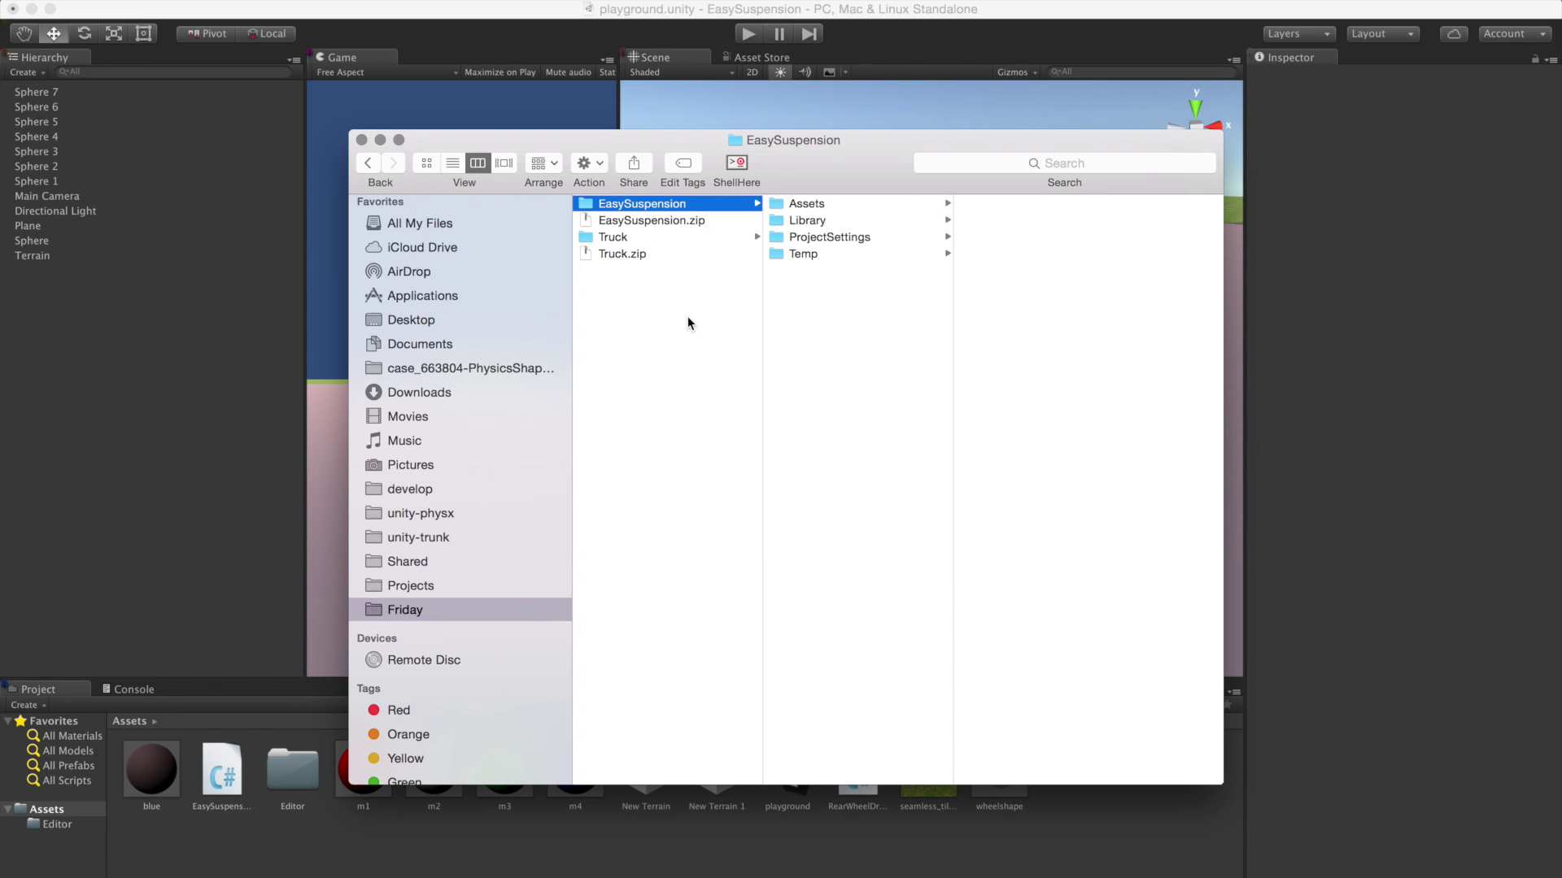
click(639, 241)
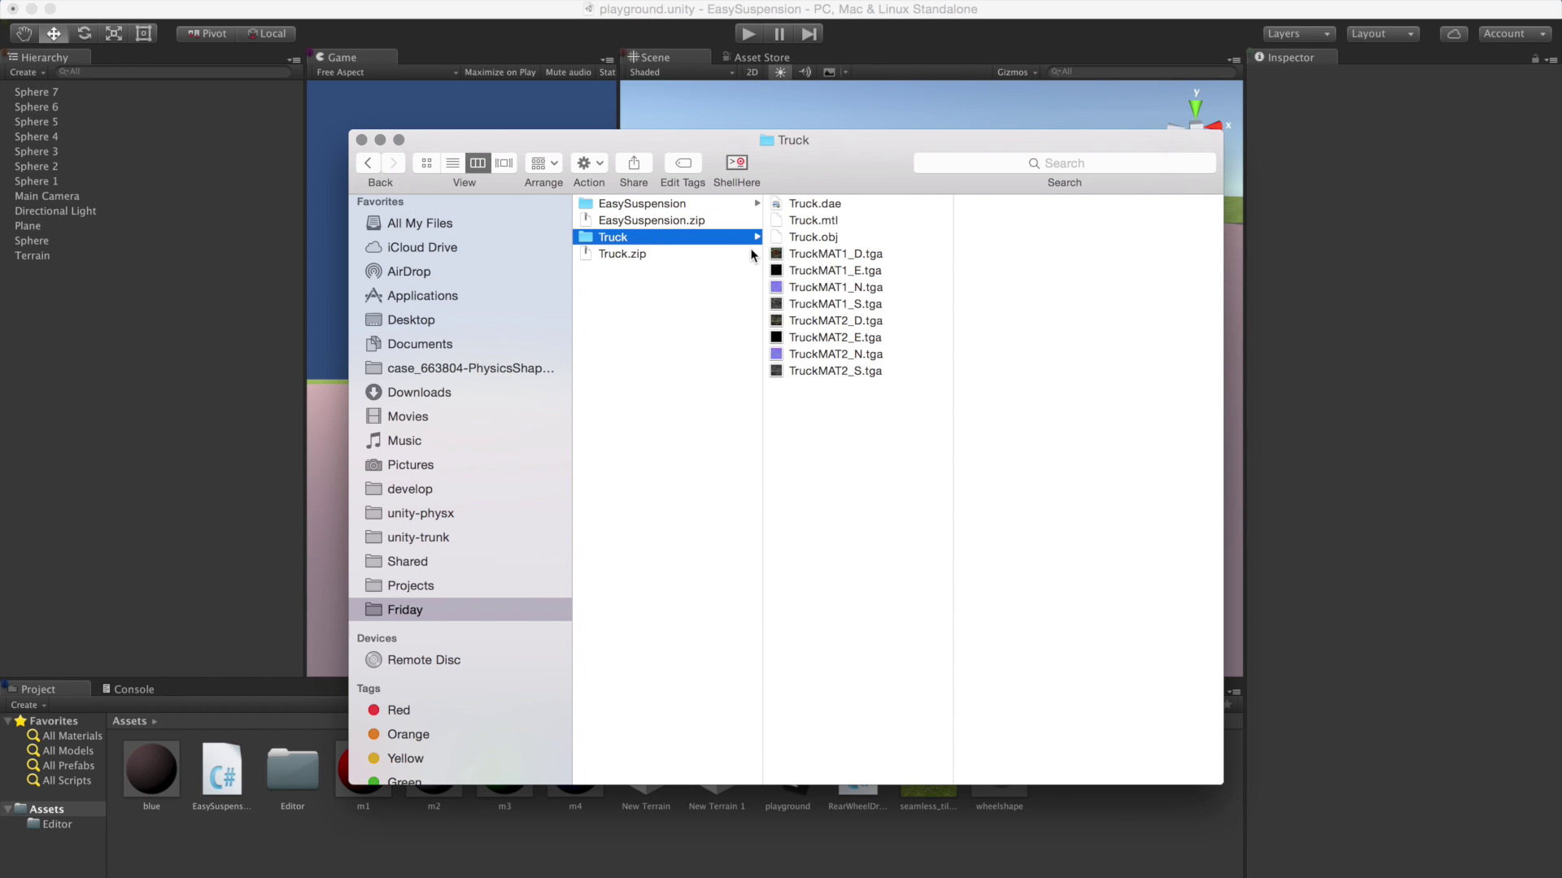
click(844, 203)
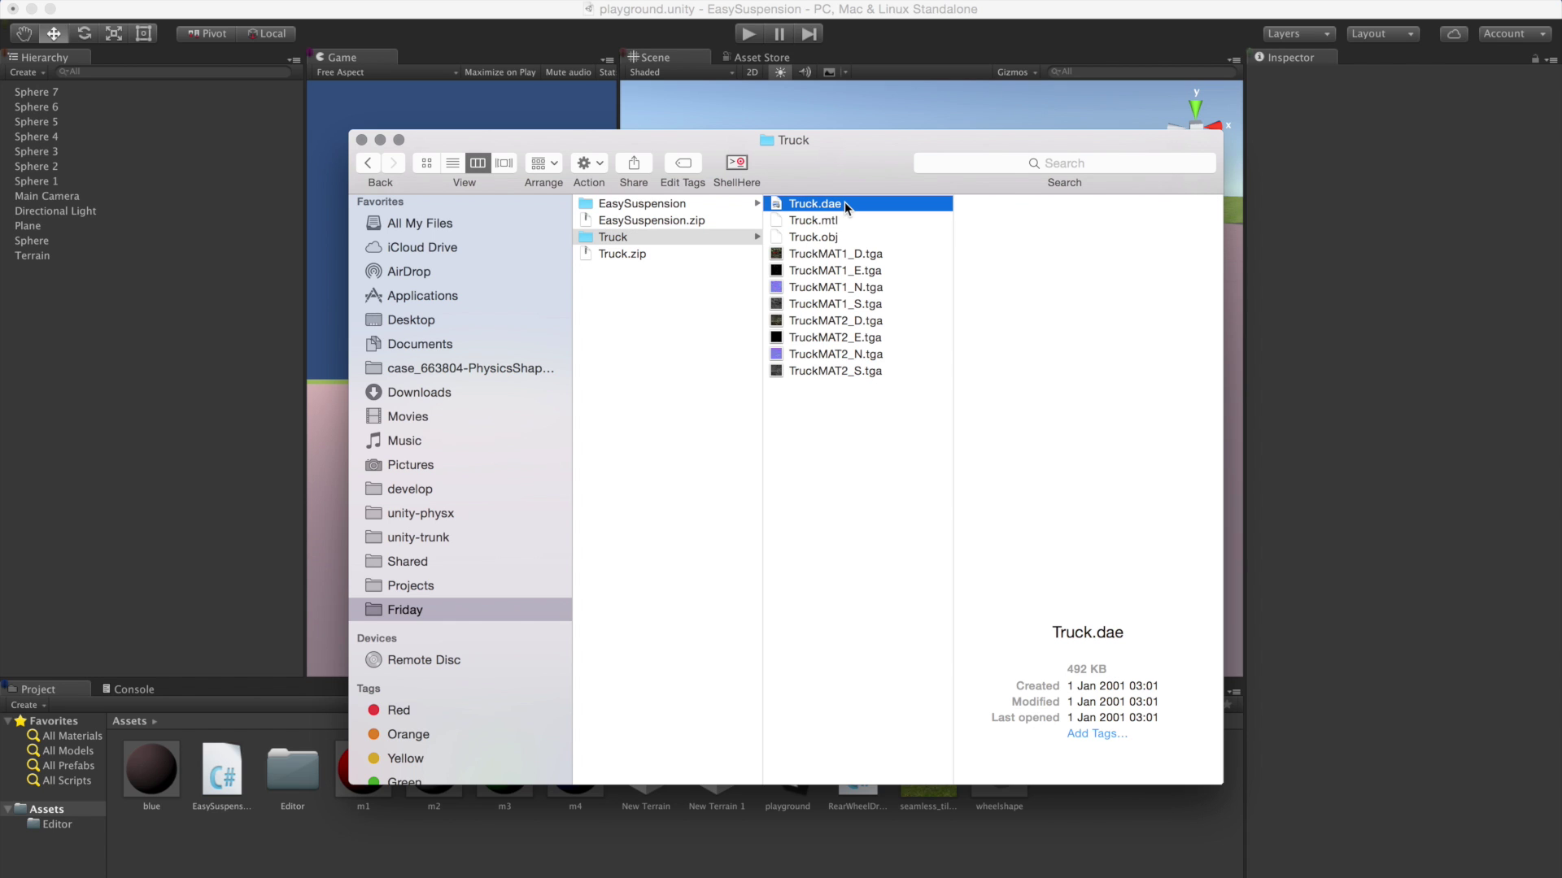
drag(1082, 431, 1095, 565)
key(super+Tab)
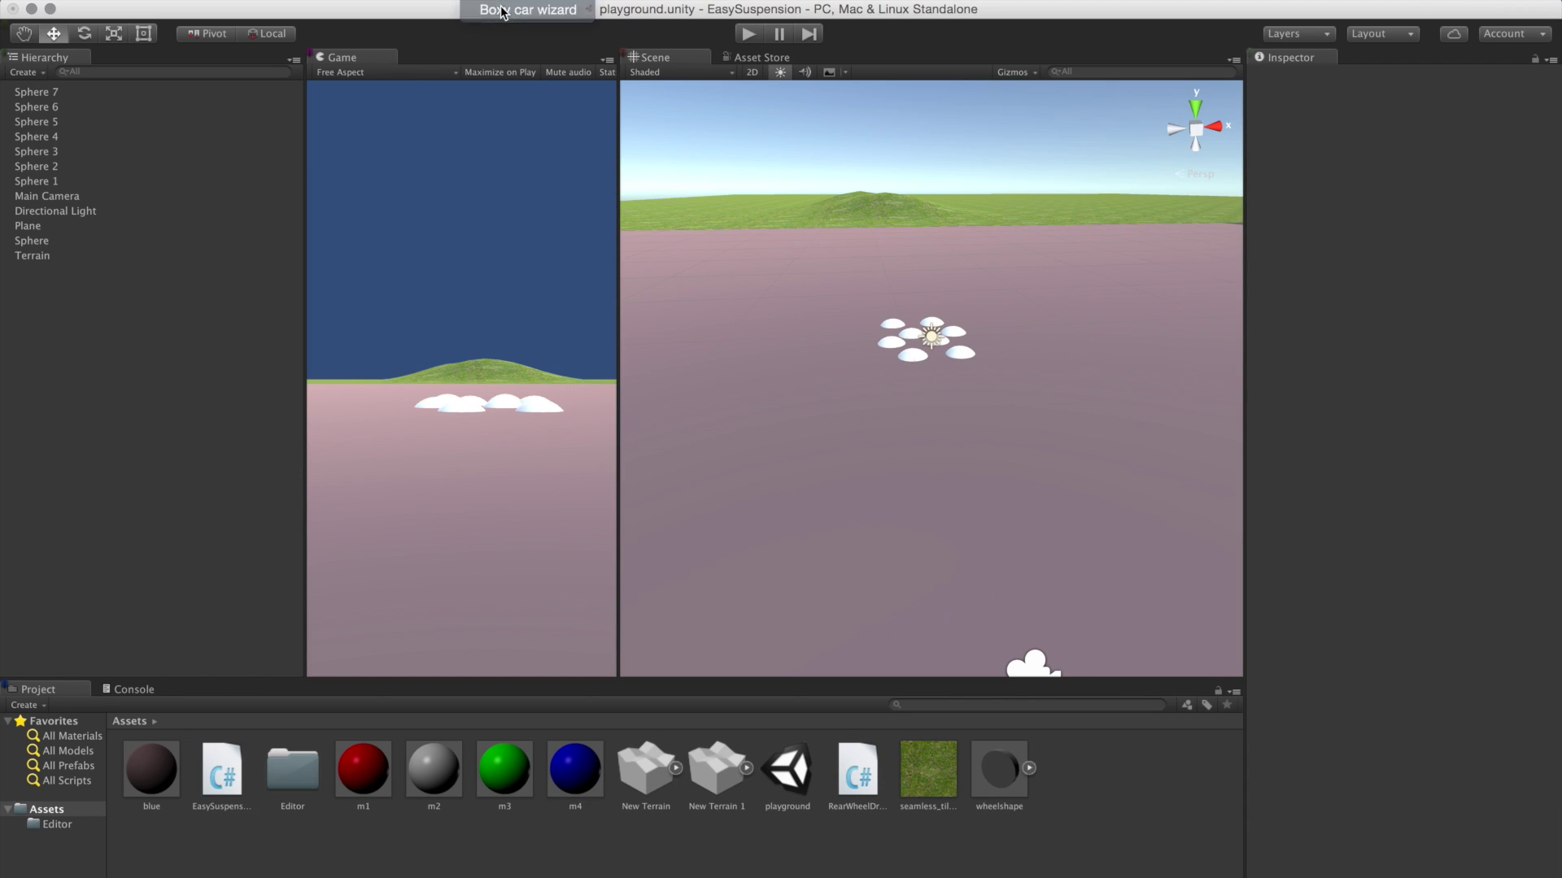
Generate a car with 3 axles using the Boxy car wizard, keeping its default mass and axle dimensions, and close the wizard.
click(528, 10)
drag(962, 281, 970, 281)
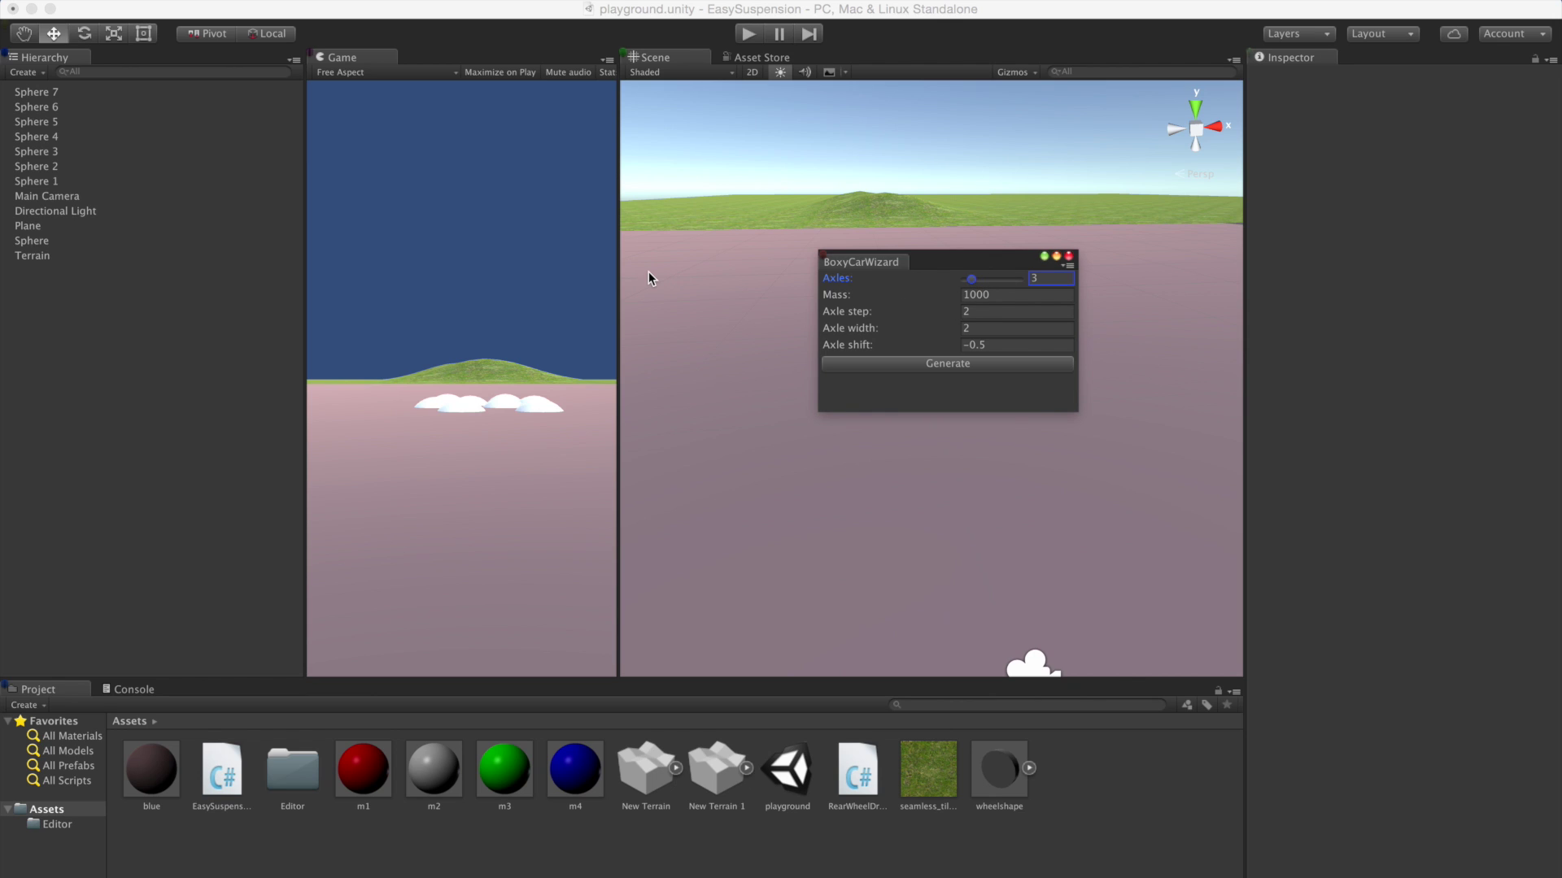
click(879, 368)
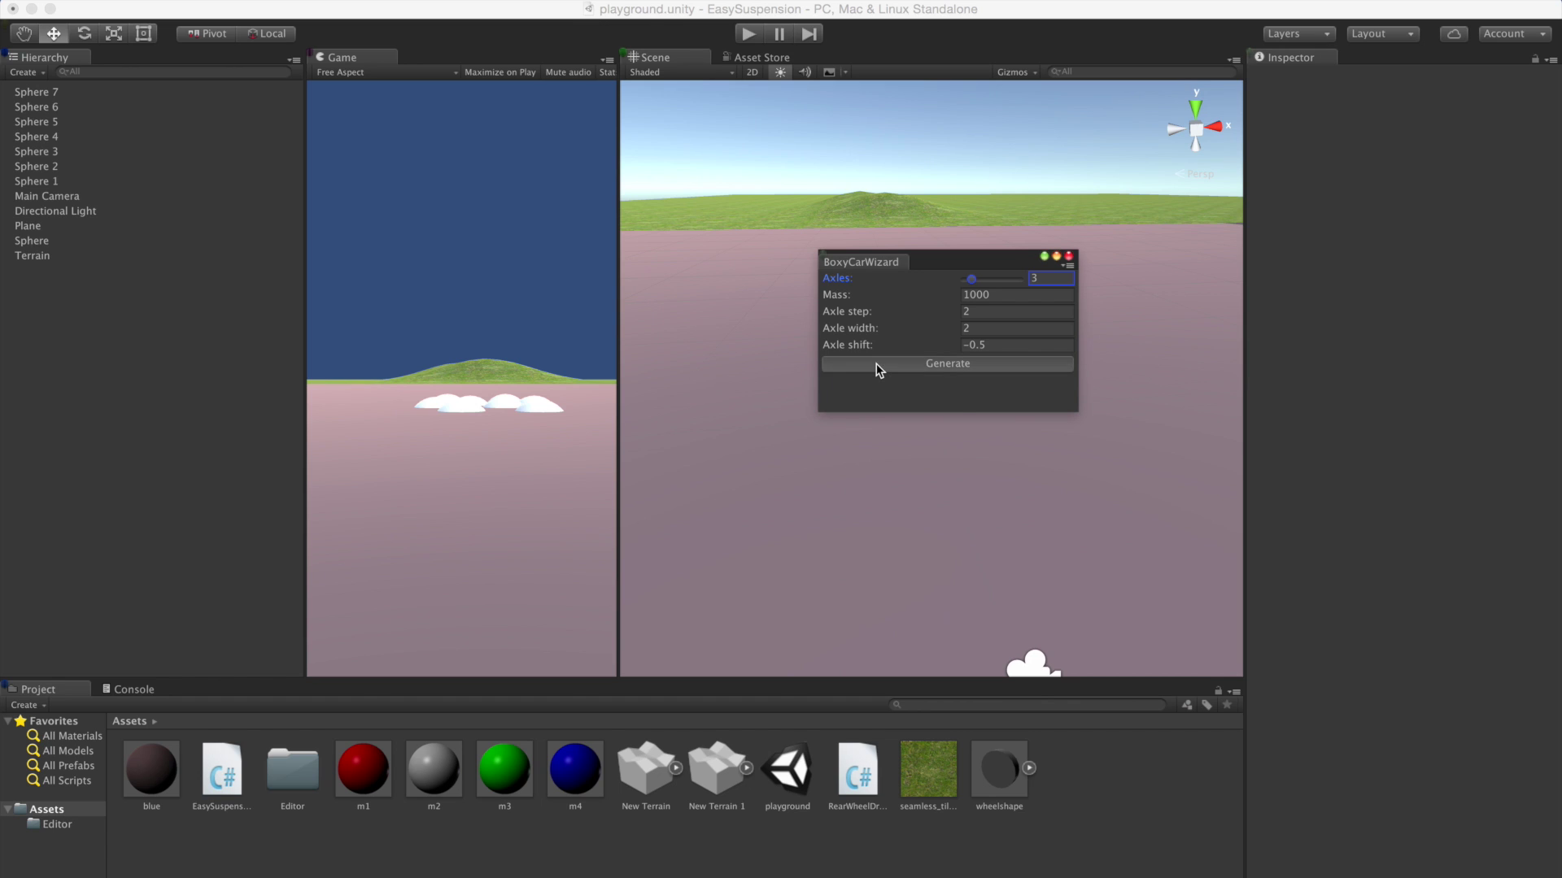
click(1069, 256)
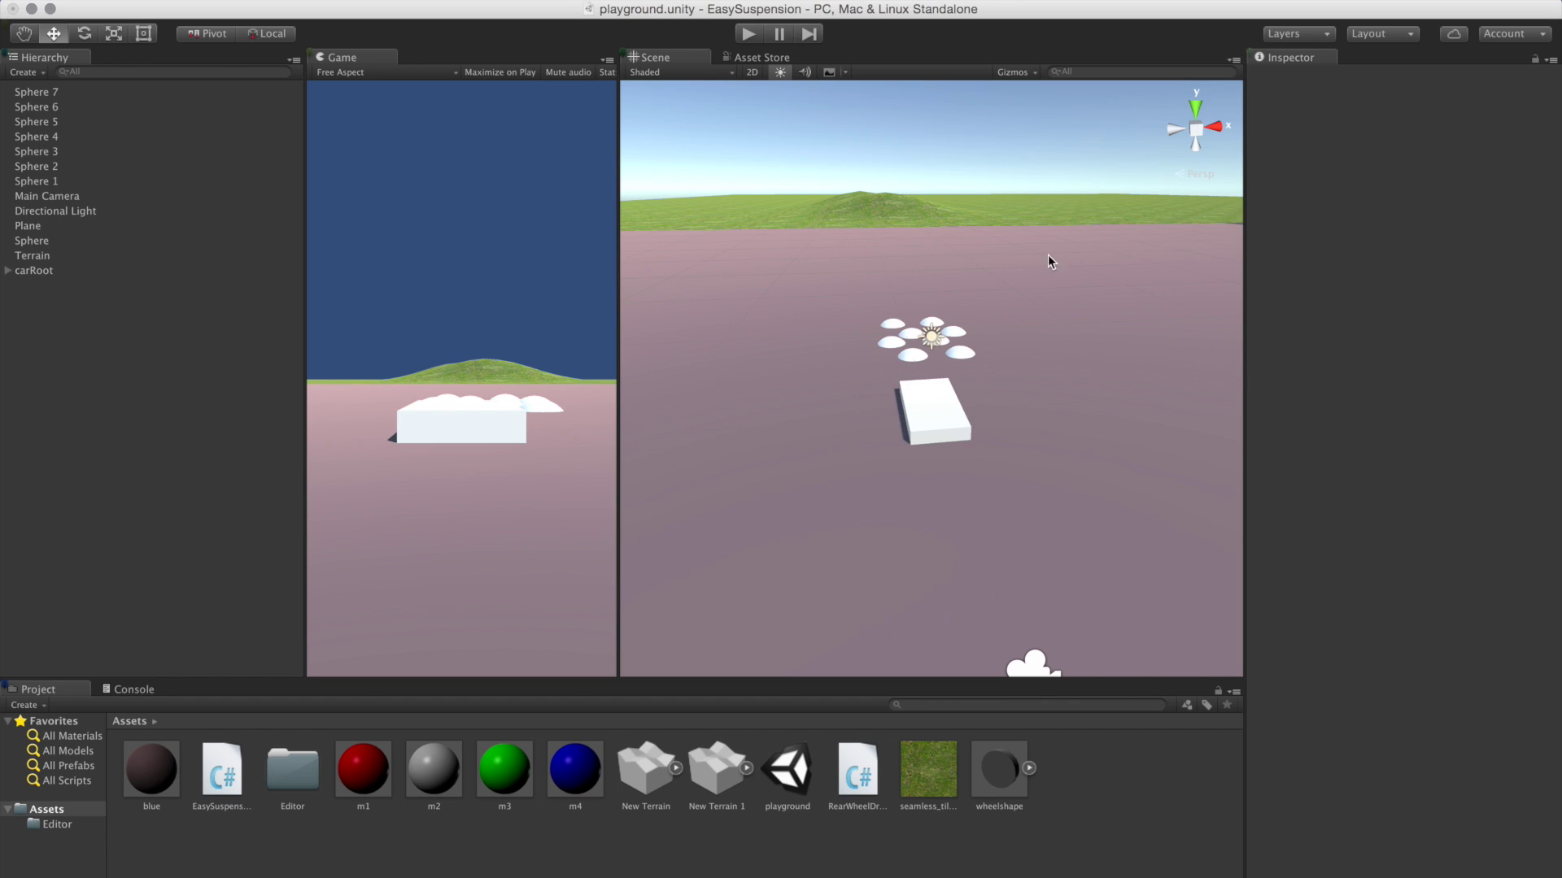
Raise the generated three-axle carRoot to about Y 1.61, and compare its wheel layout with the Truck.dae preview in Finder.
click(129, 272)
key(f)
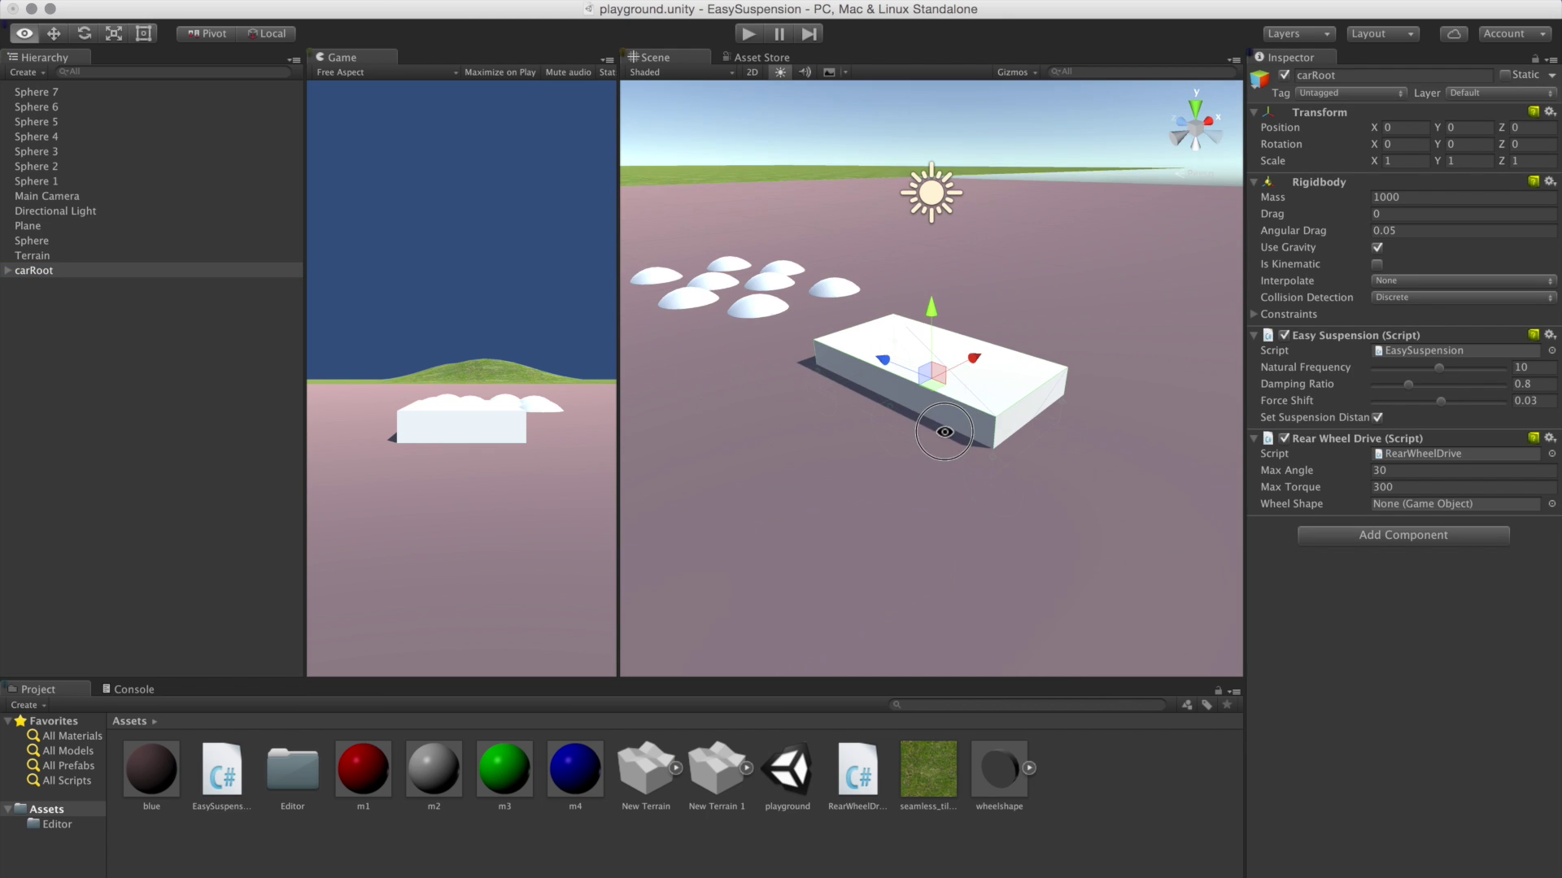
drag(933, 315, 932, 230)
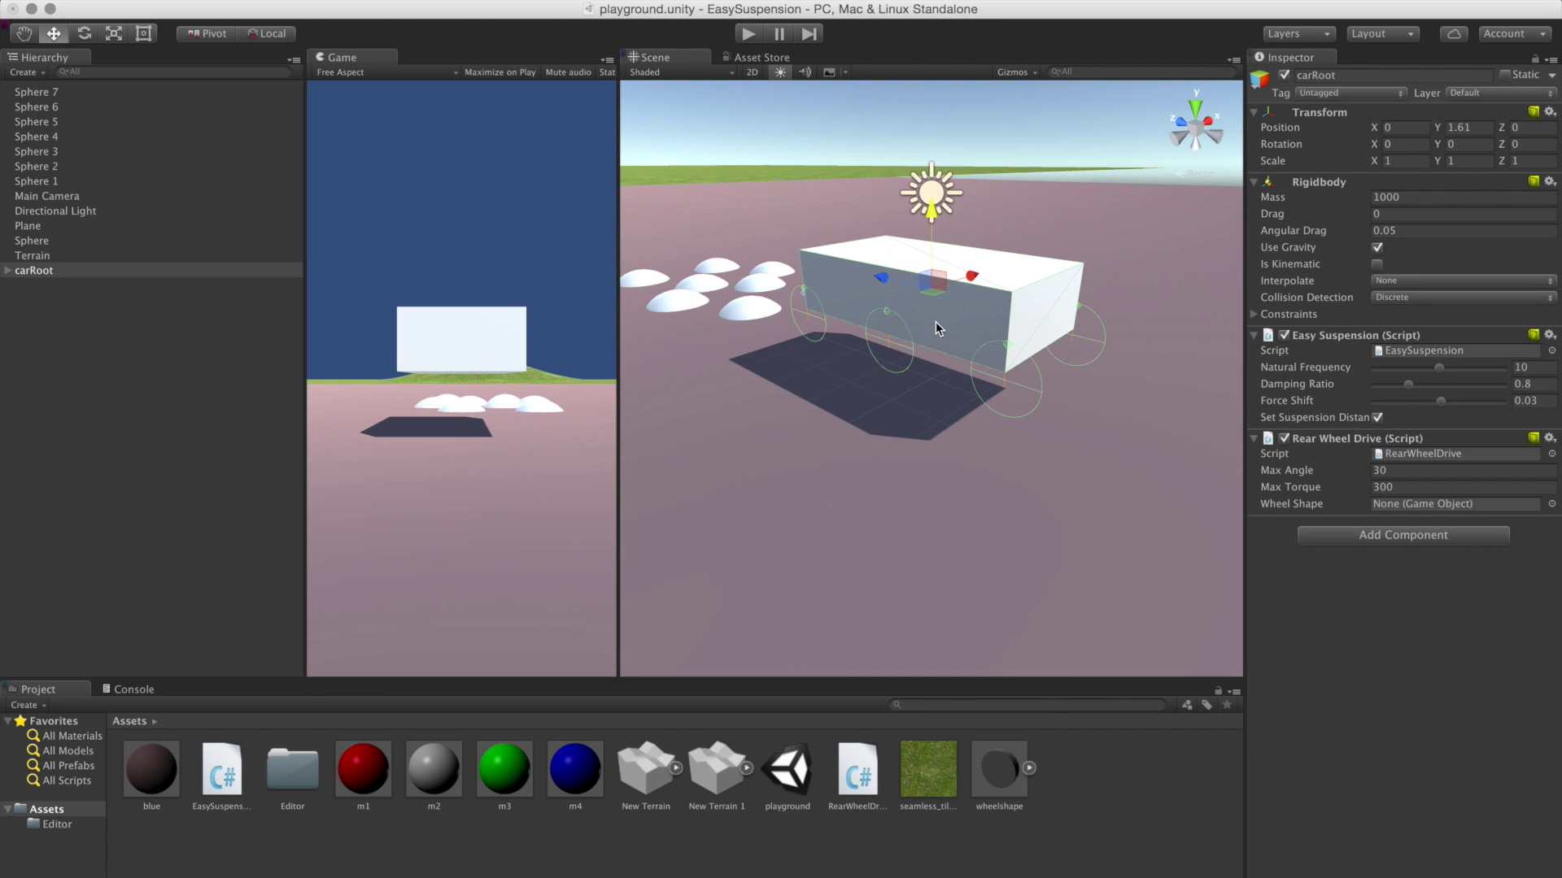
alt+drag(969, 329, 943, 354)
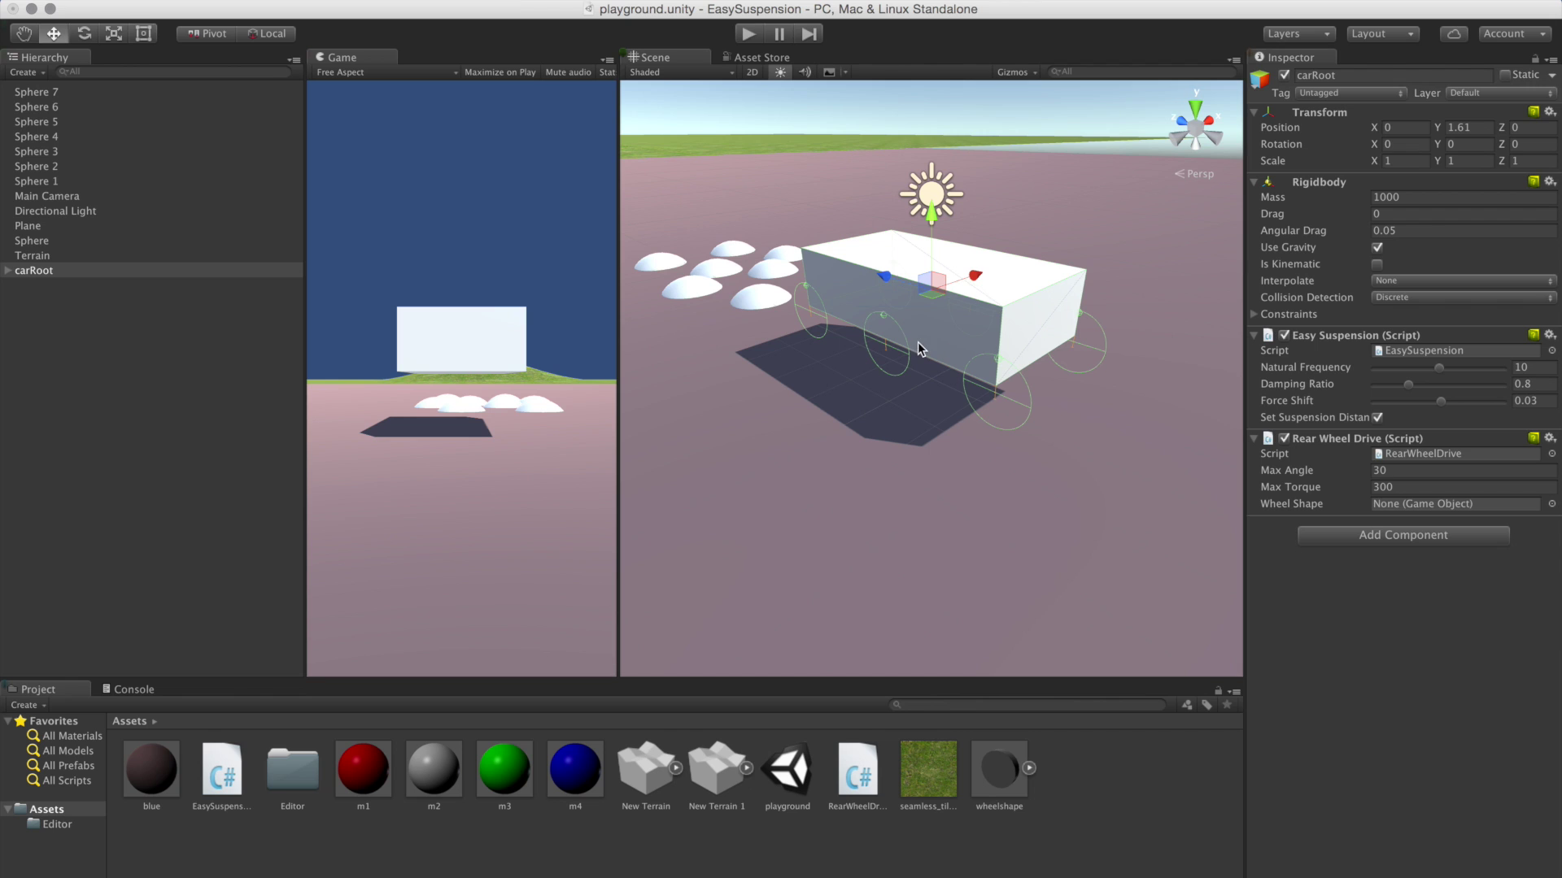
key(super+Tab)
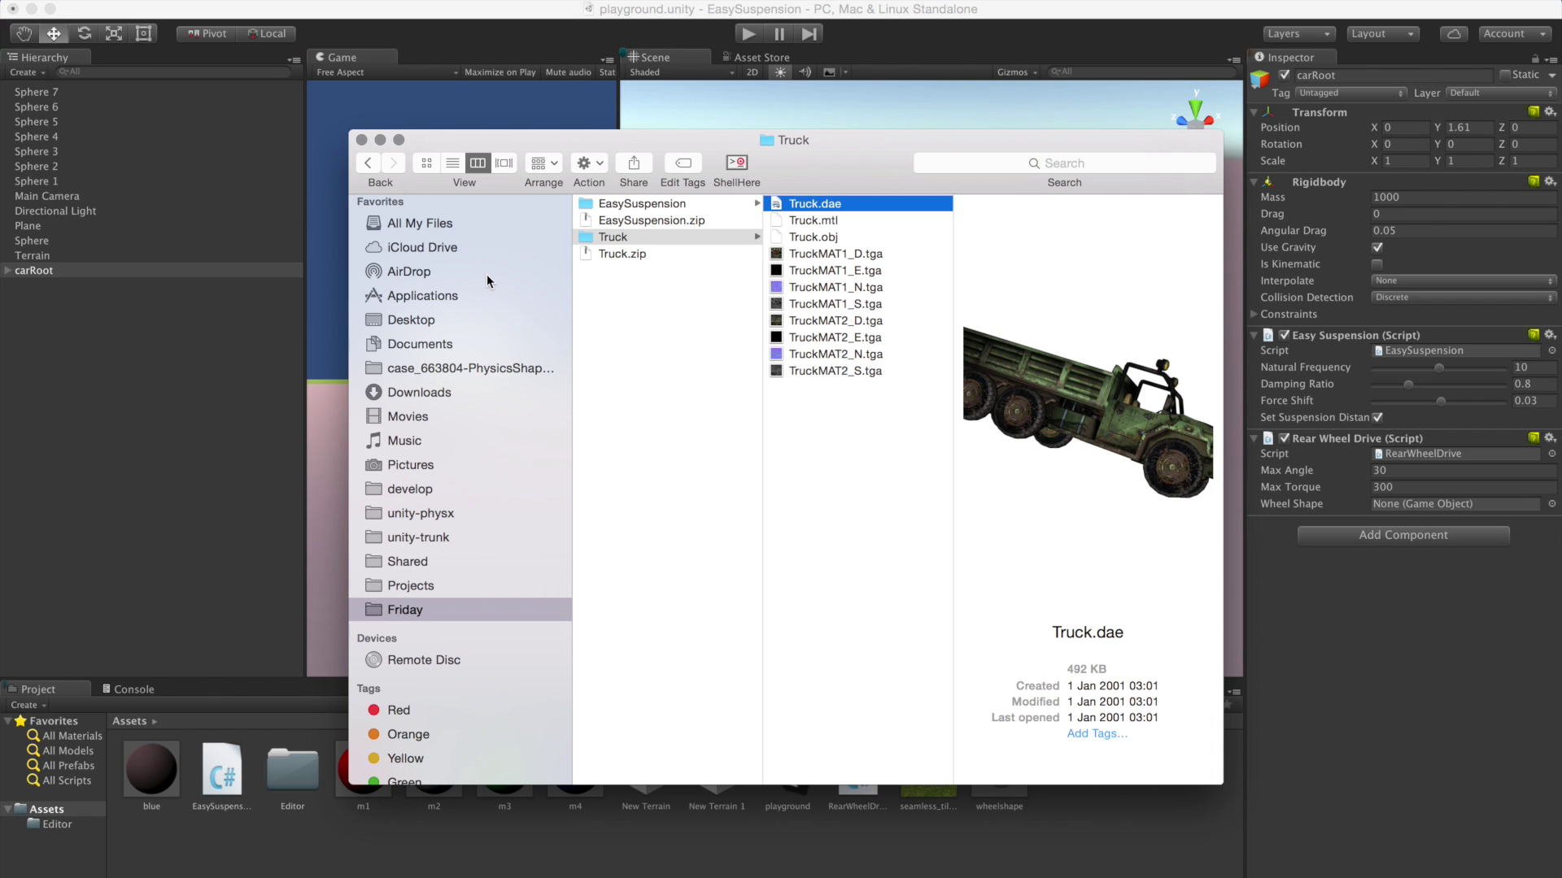
key(super+Tab)
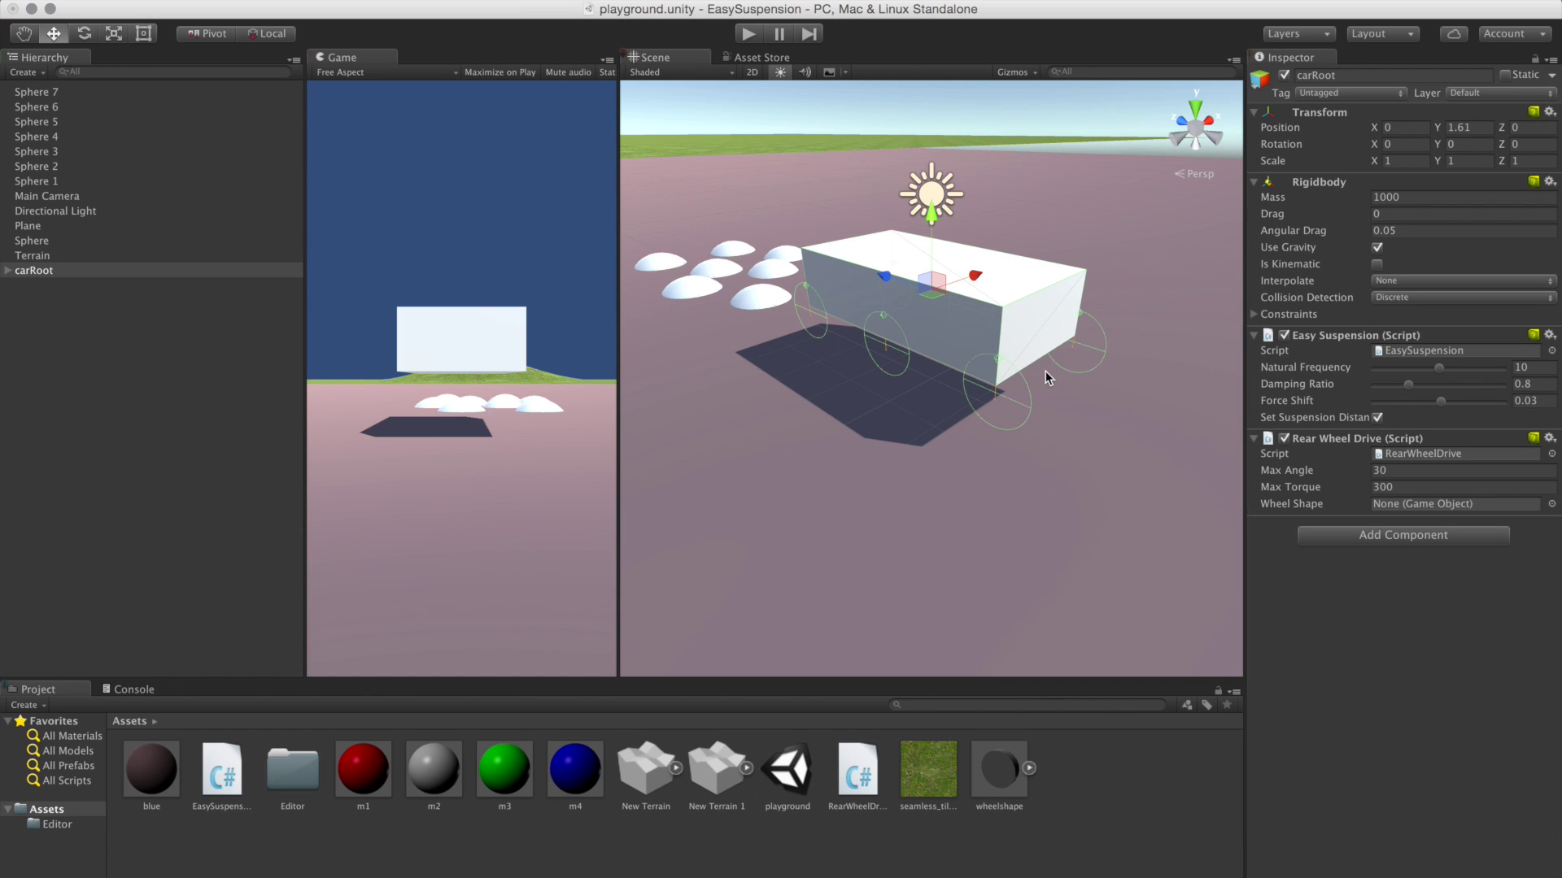
Play the scene, test-drive the three-axle carRoot forward with left steering, and stop the playback.
alt+drag(1048, 377, 1057, 279)
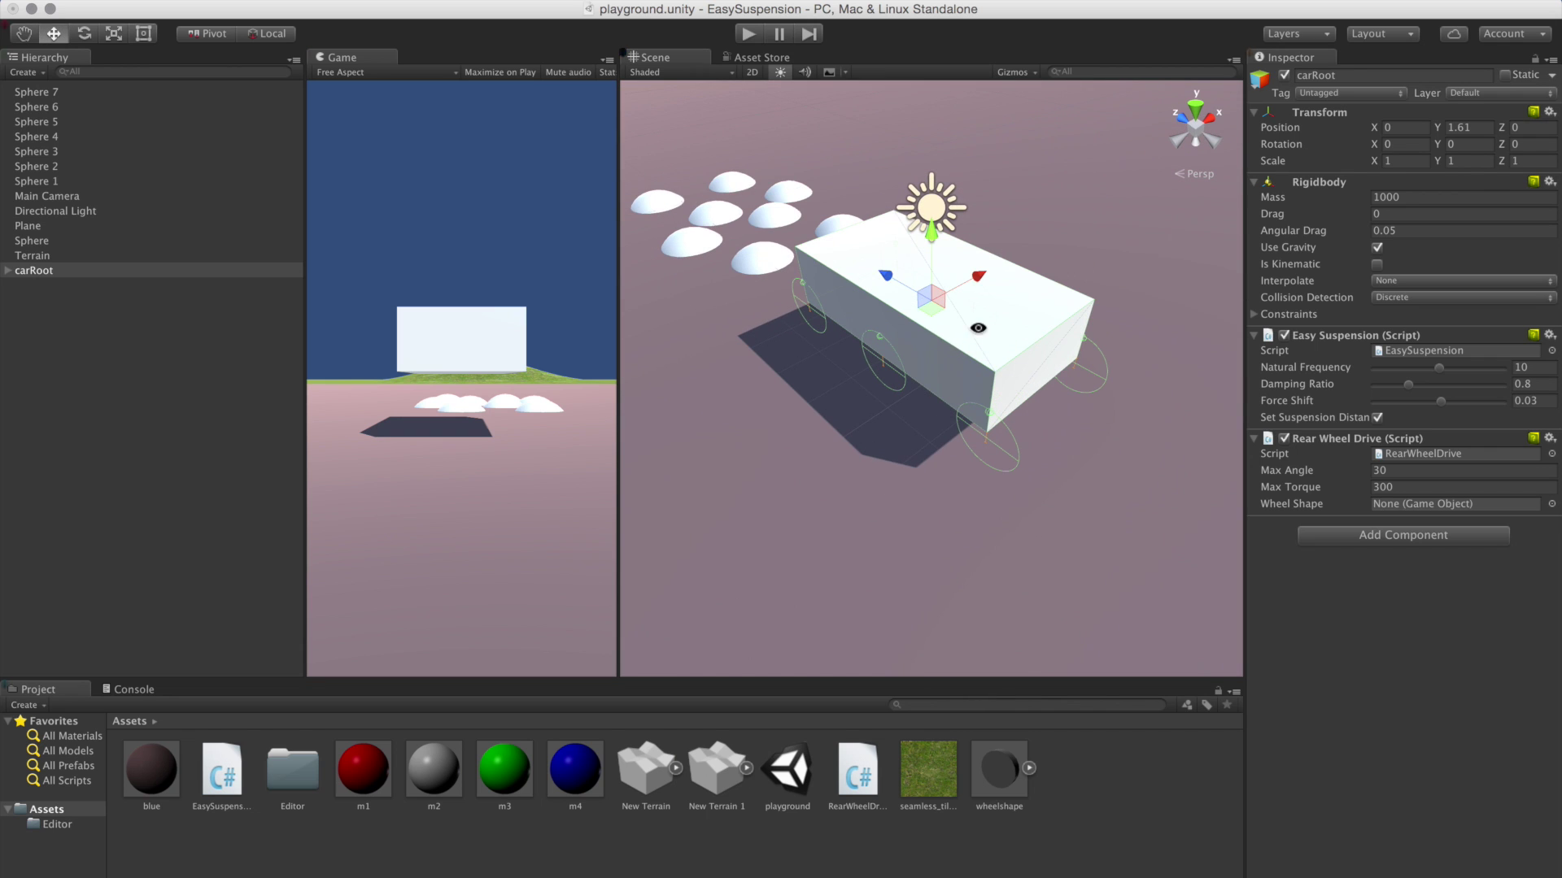
alt+drag(993, 341, 1055, 289)
click(748, 33)
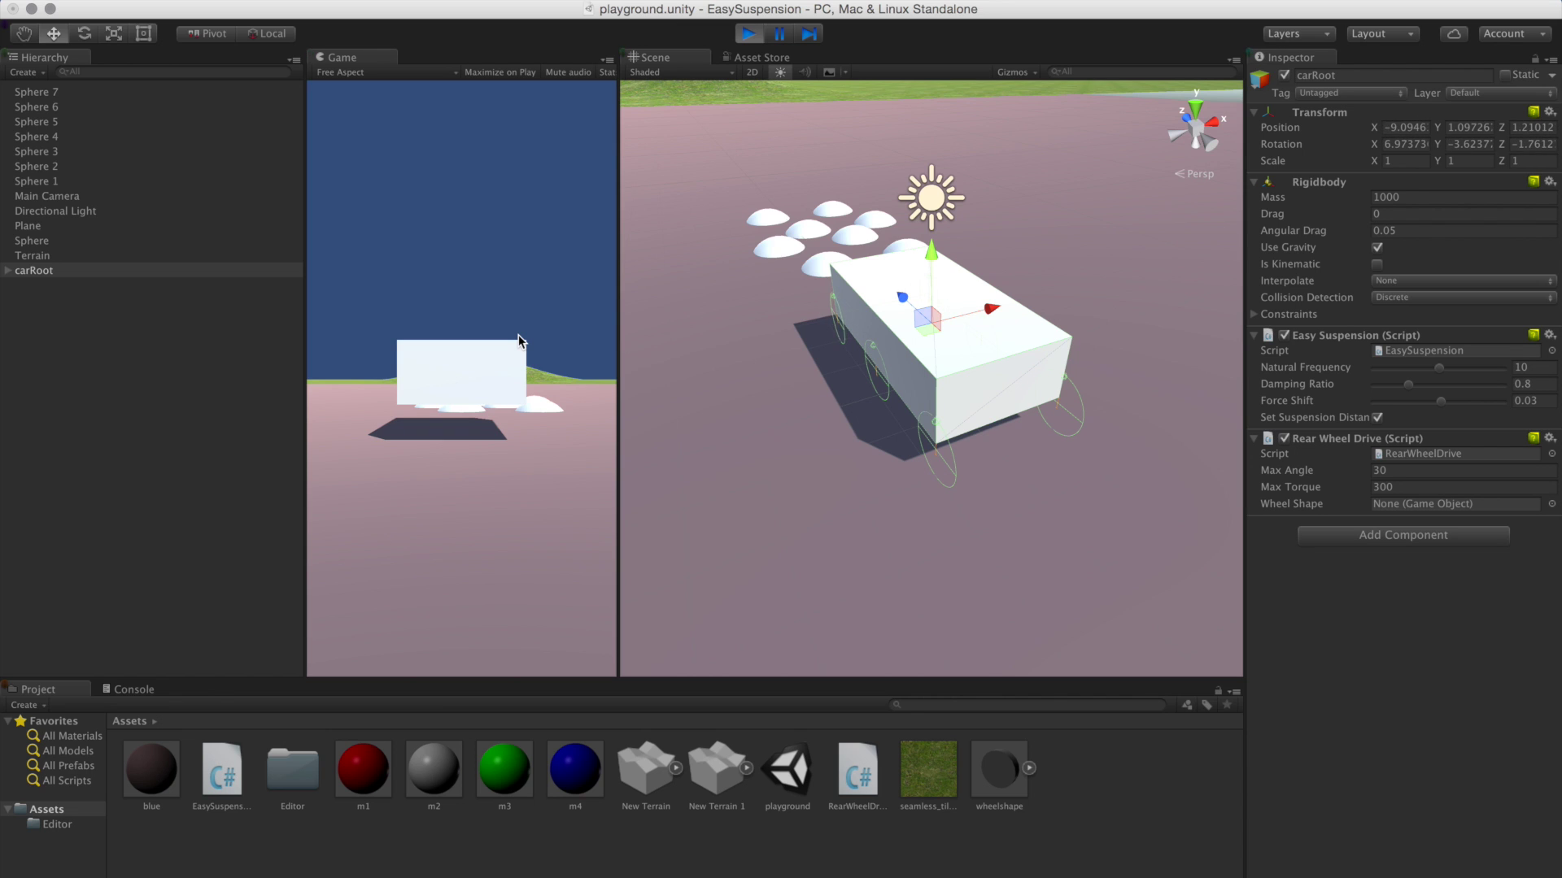
key(Up)
key(Left)
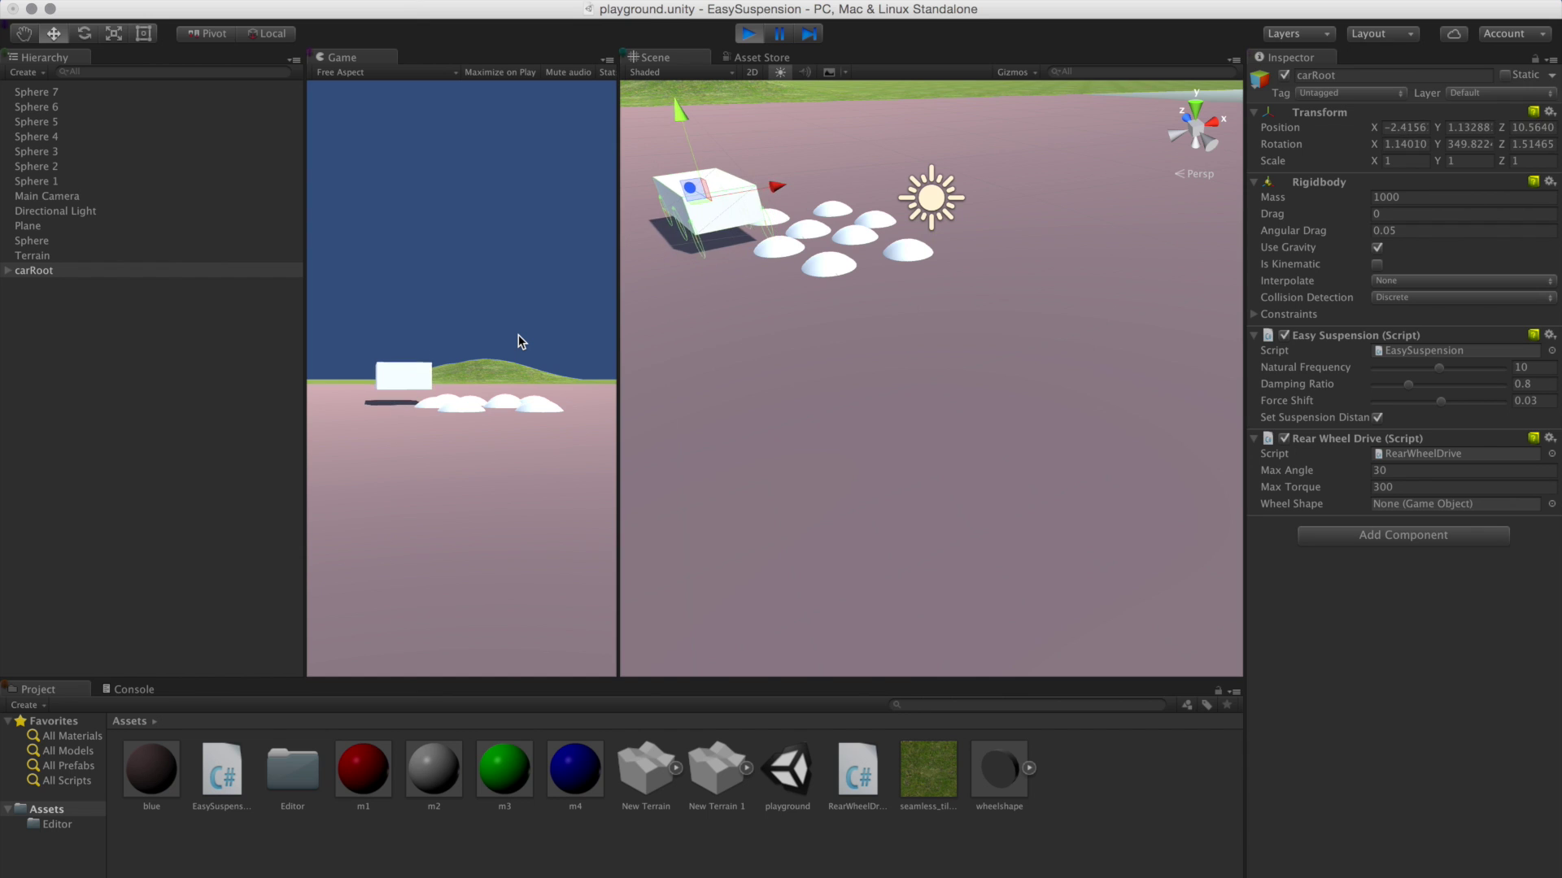
key(super+p)
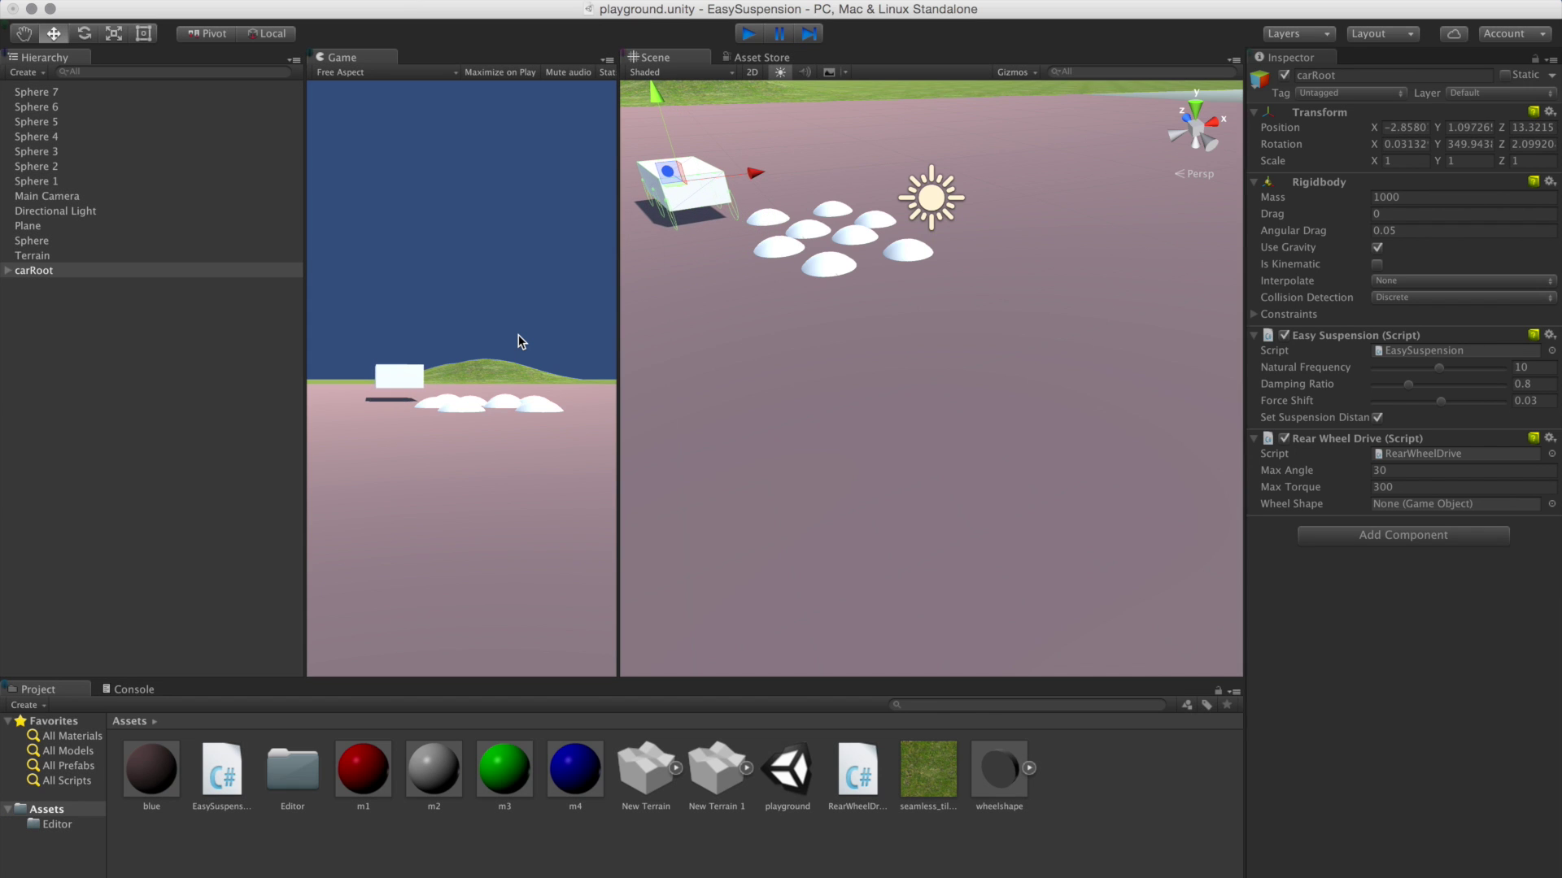
Switch to Finder, copy the Truck folder into the EasySuspension project's Assets folder, and return to Unity to import it.
key(super+Tab)
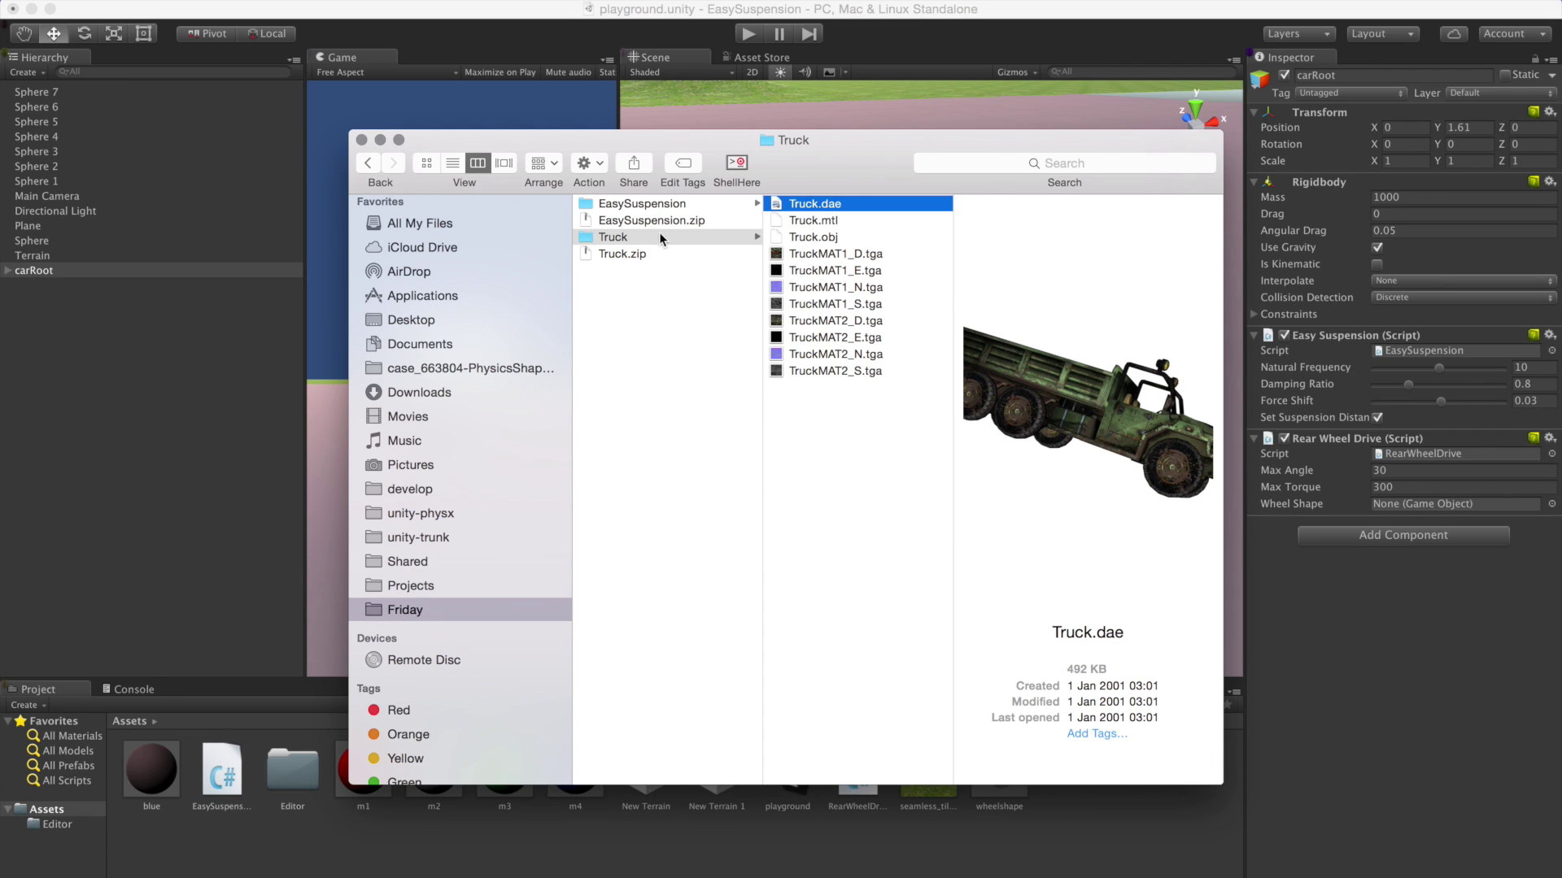
click(661, 238)
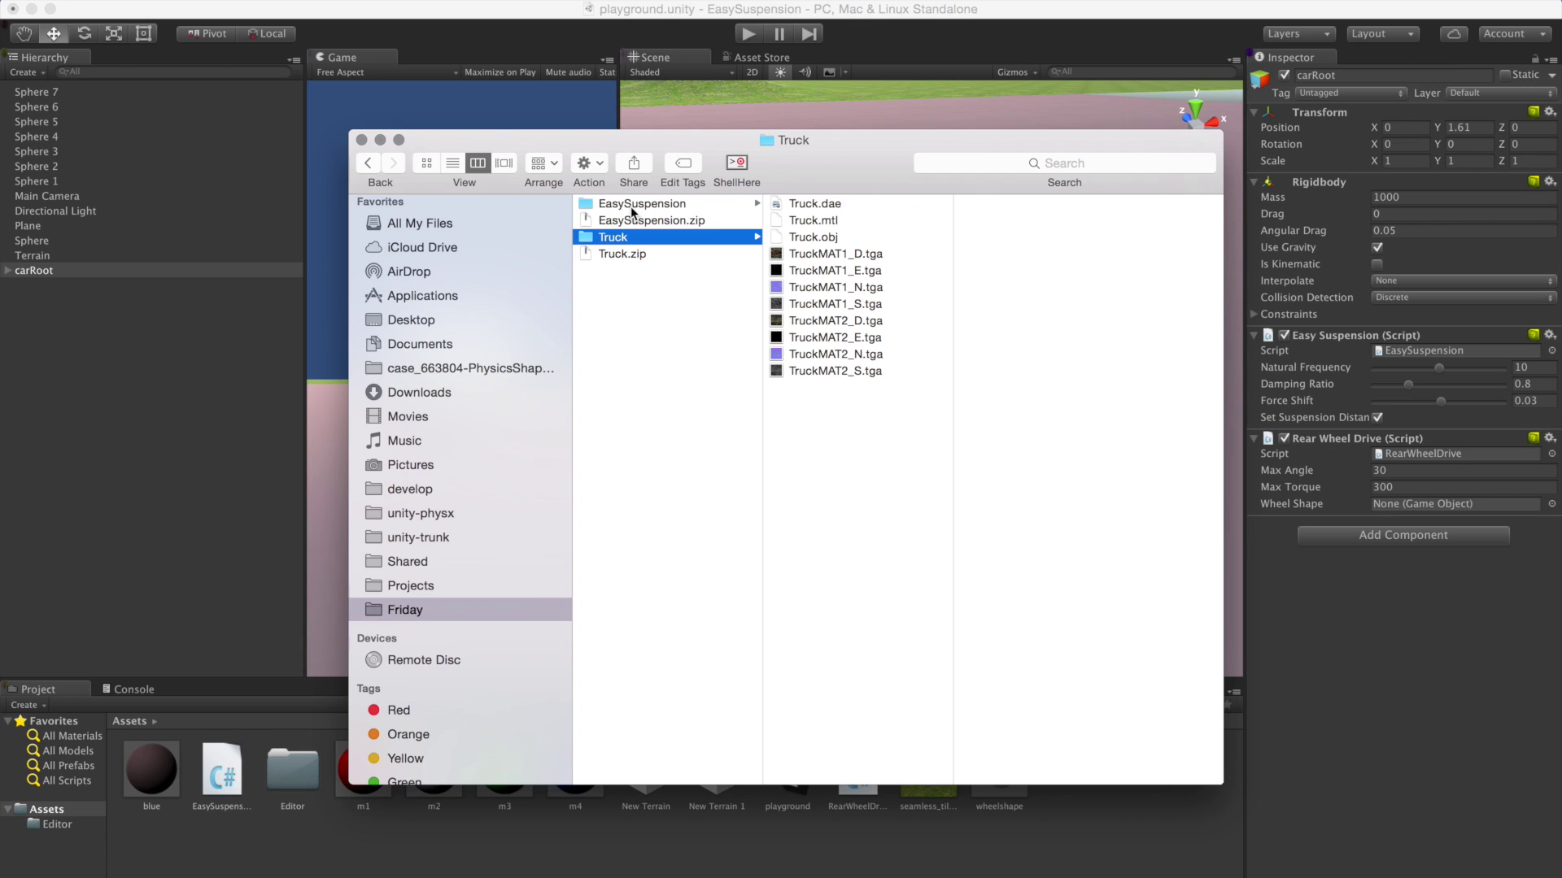
click(700, 205)
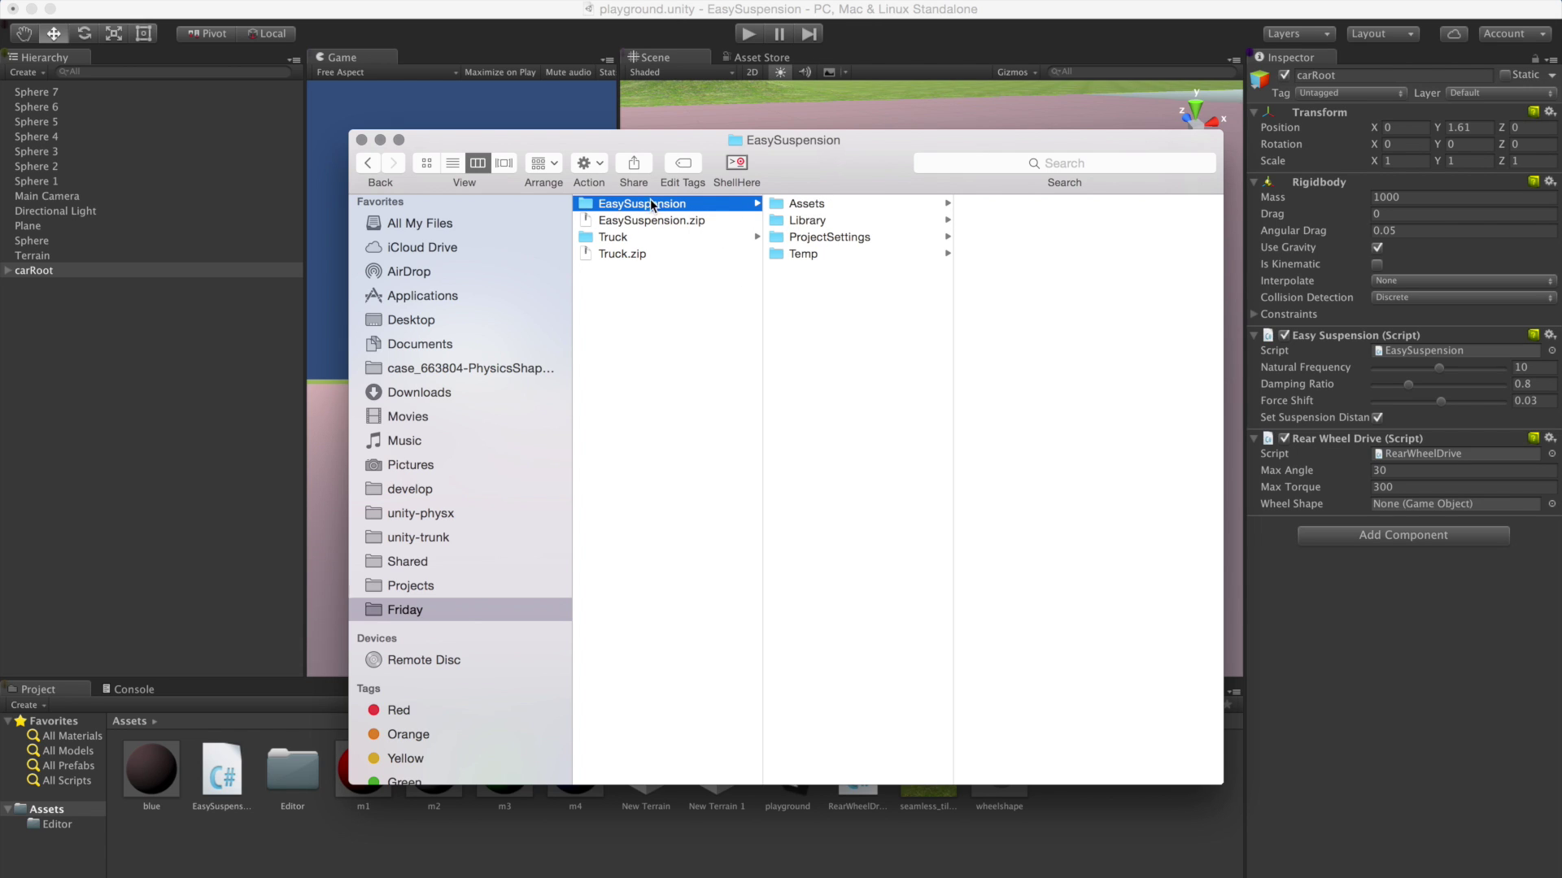
click(847, 205)
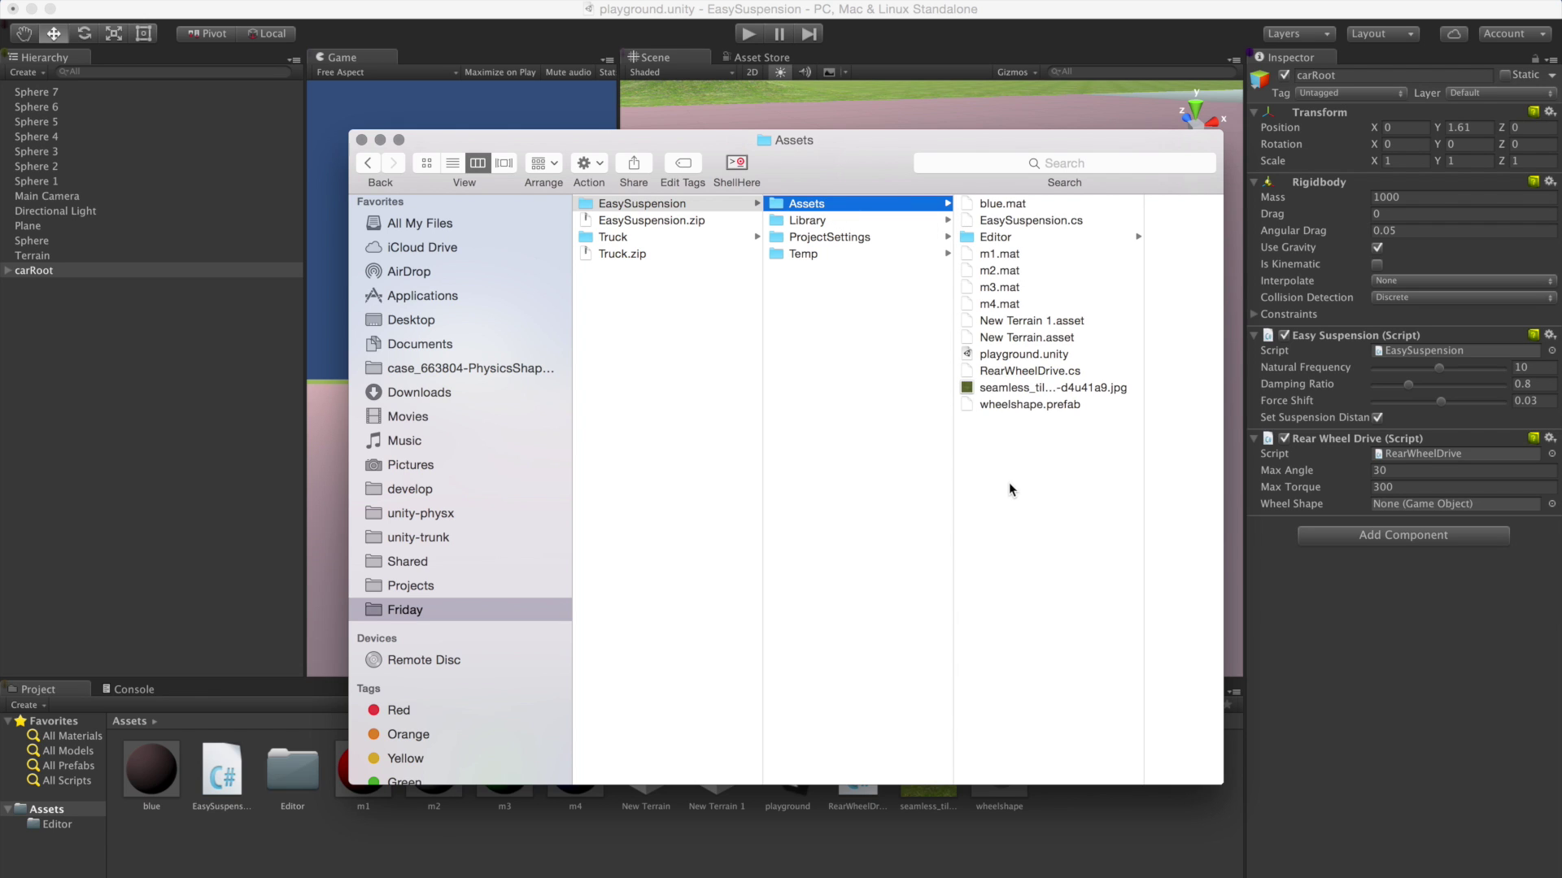
click(923, 854)
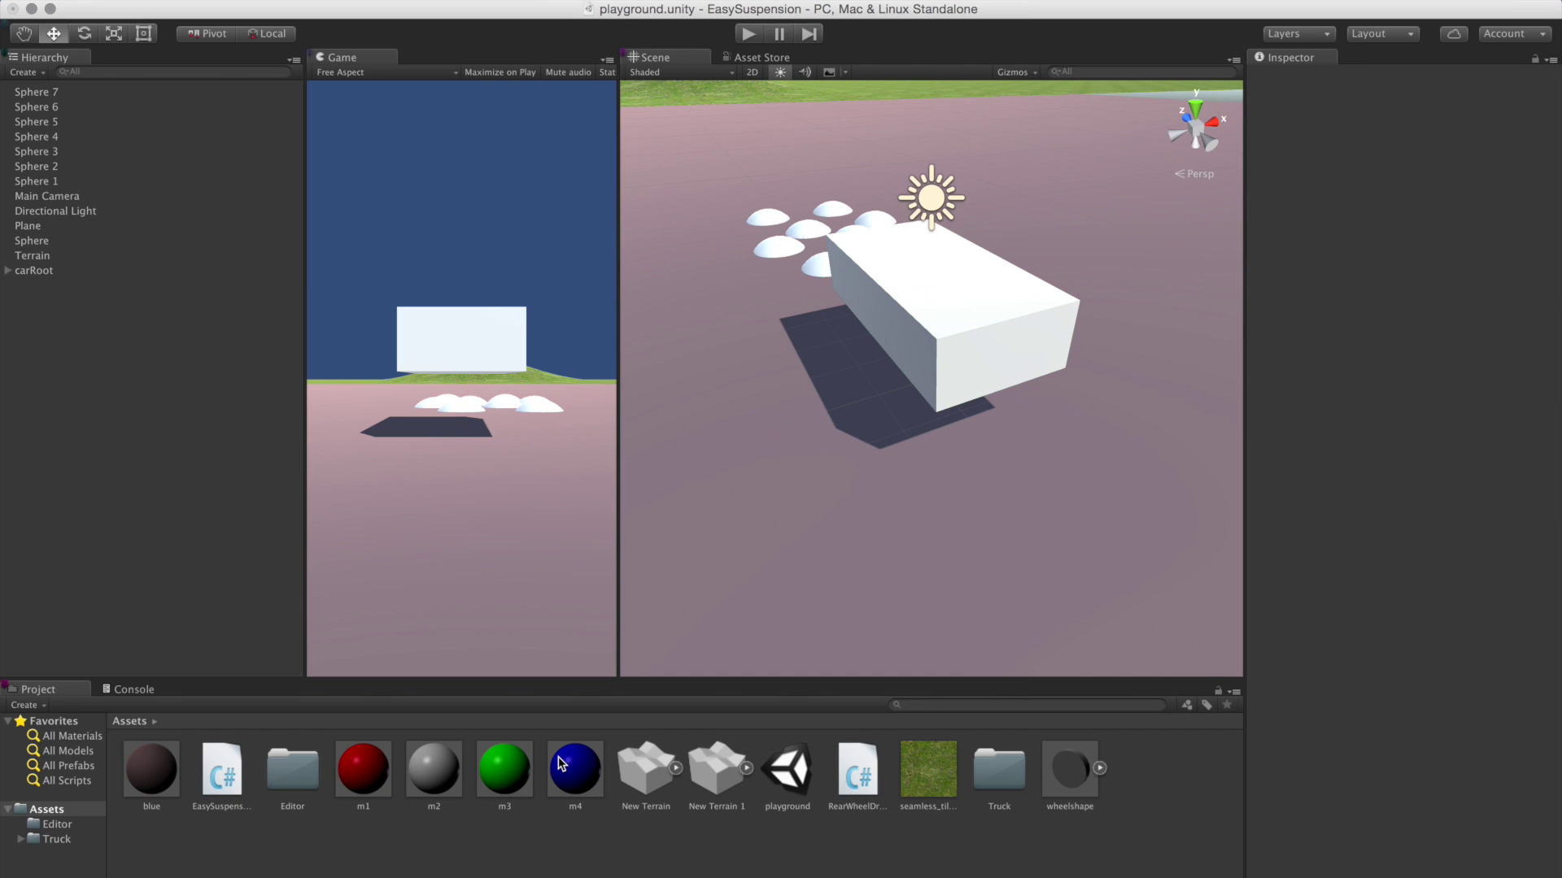
Place the assembled Truck model from the Truck assets folder into the scene at about X -1.77, Y -1.87, Z 0.84.
double_click(1008, 772)
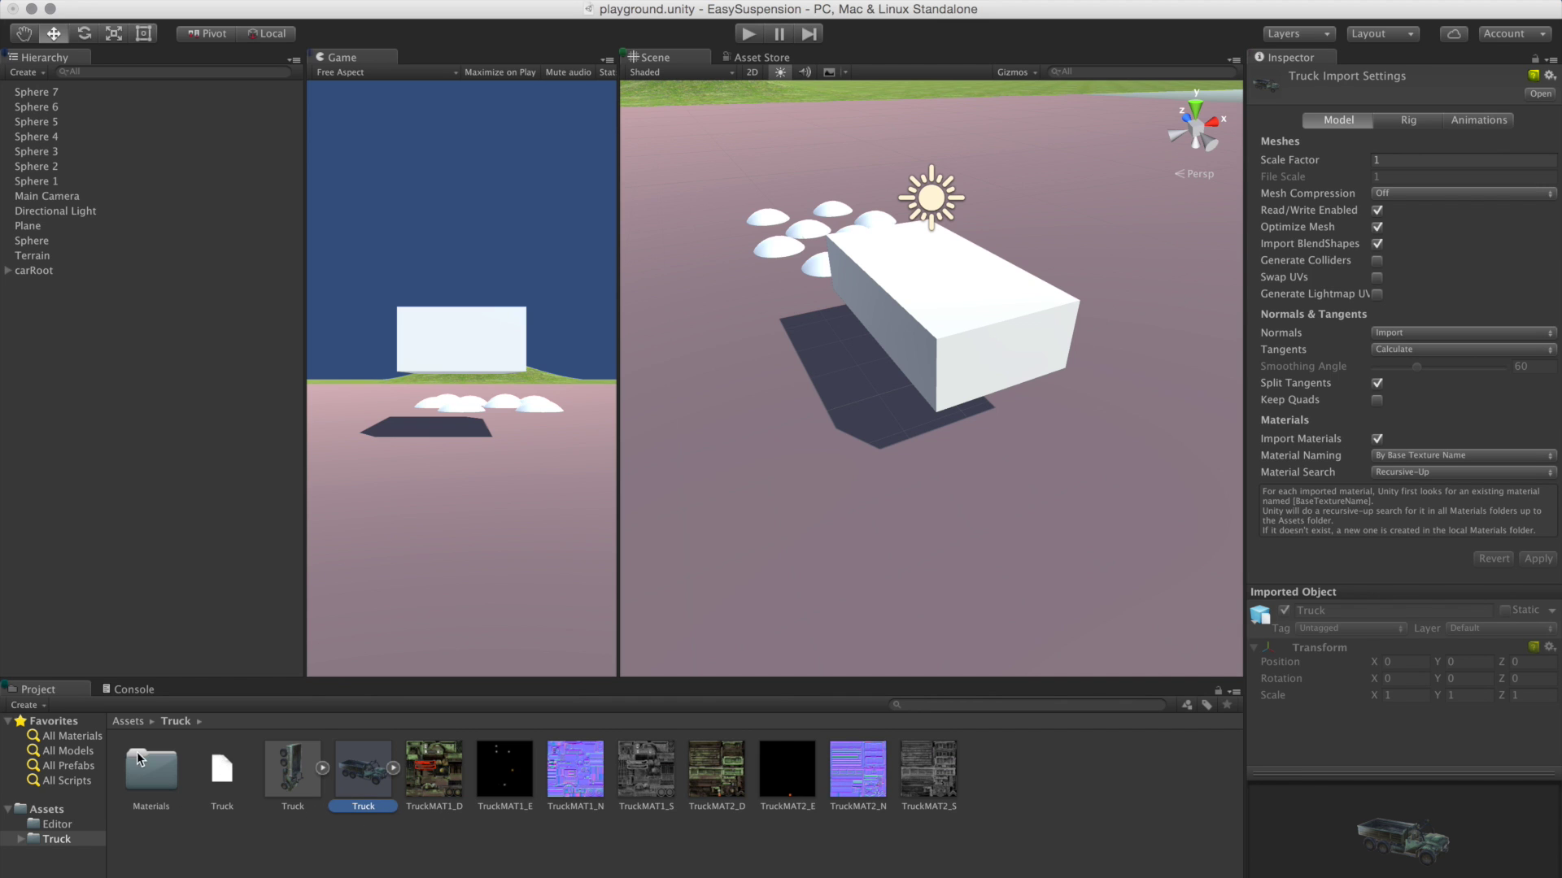
drag(362, 793, 832, 423)
key(f)
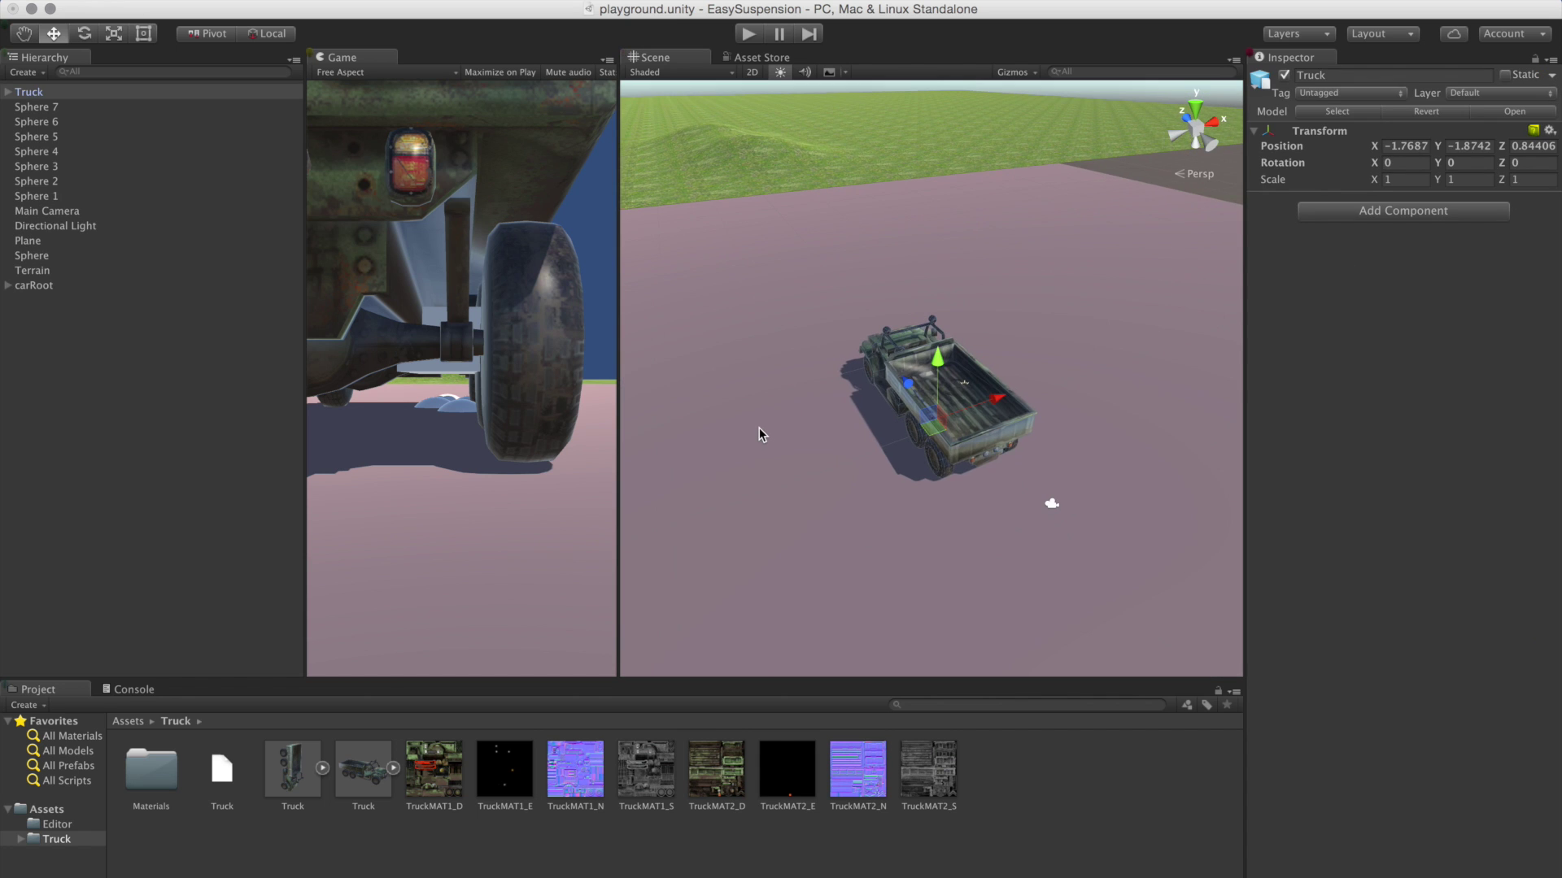
Examine the placed truck's cab, cargo bed and three wheel axles from several angles.
alt+drag(802, 470, 1038, 479)
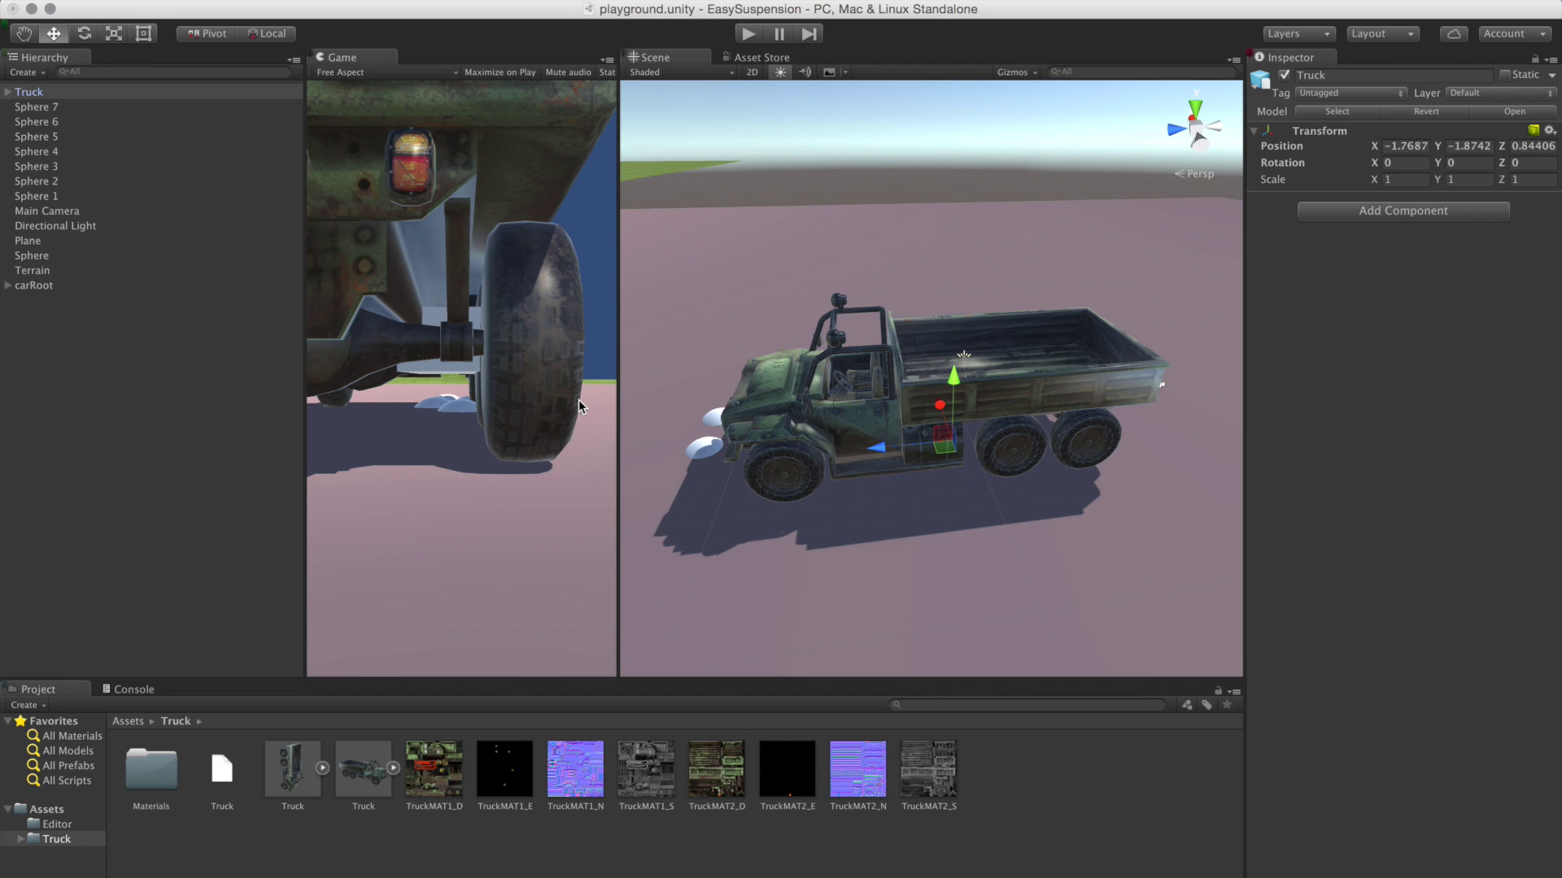
alt+drag(862, 366, 968, 438)
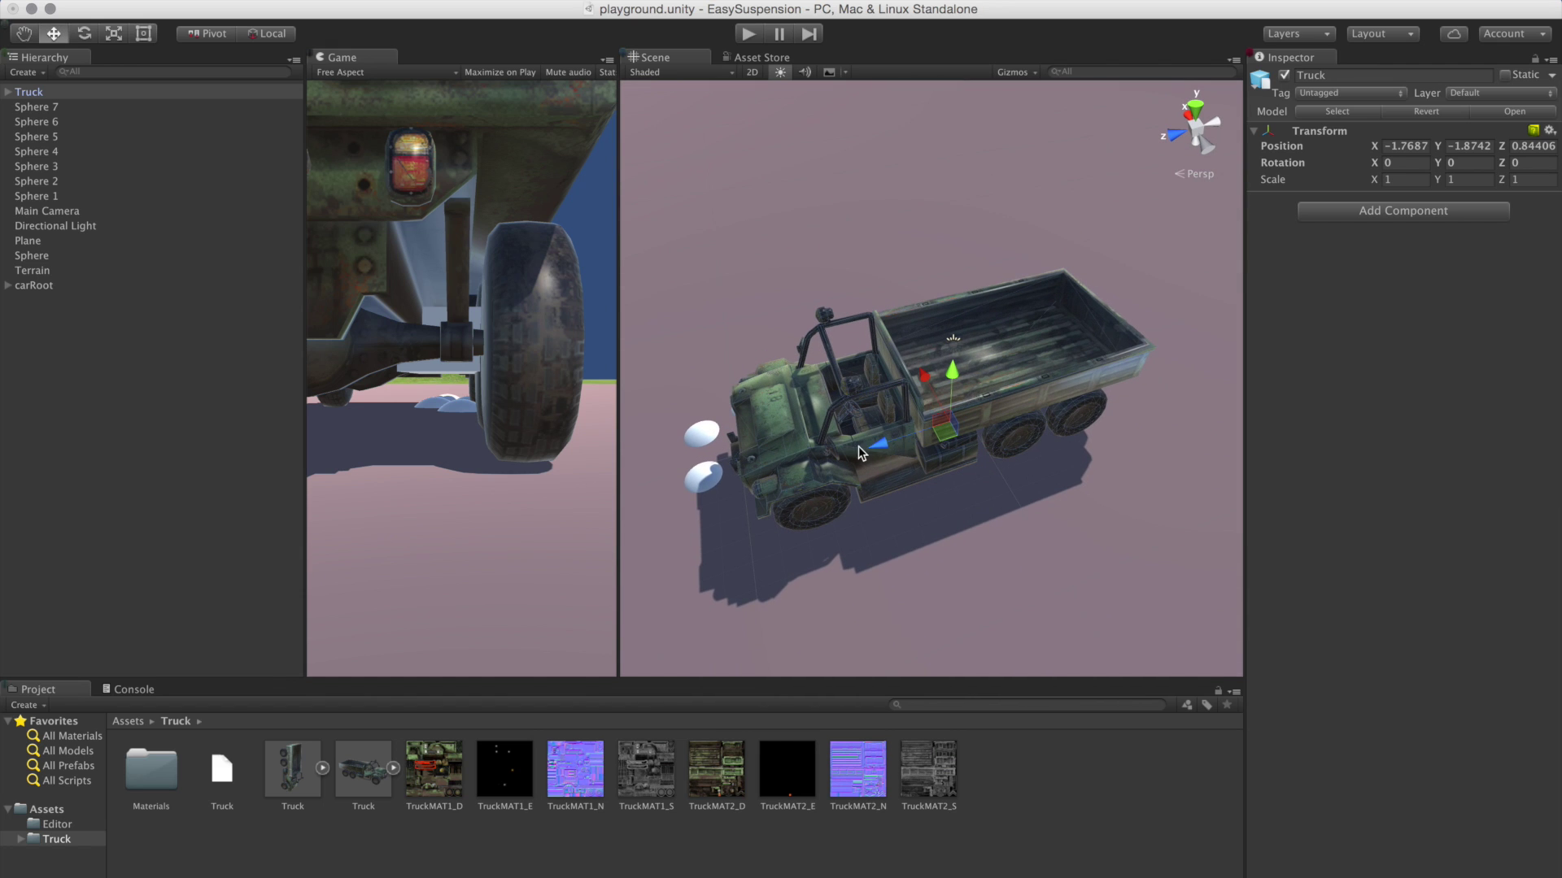
alt+drag(987, 471, 1060, 429)
alt+drag(964, 437, 888, 400)
alt+drag(1115, 446, 1034, 311)
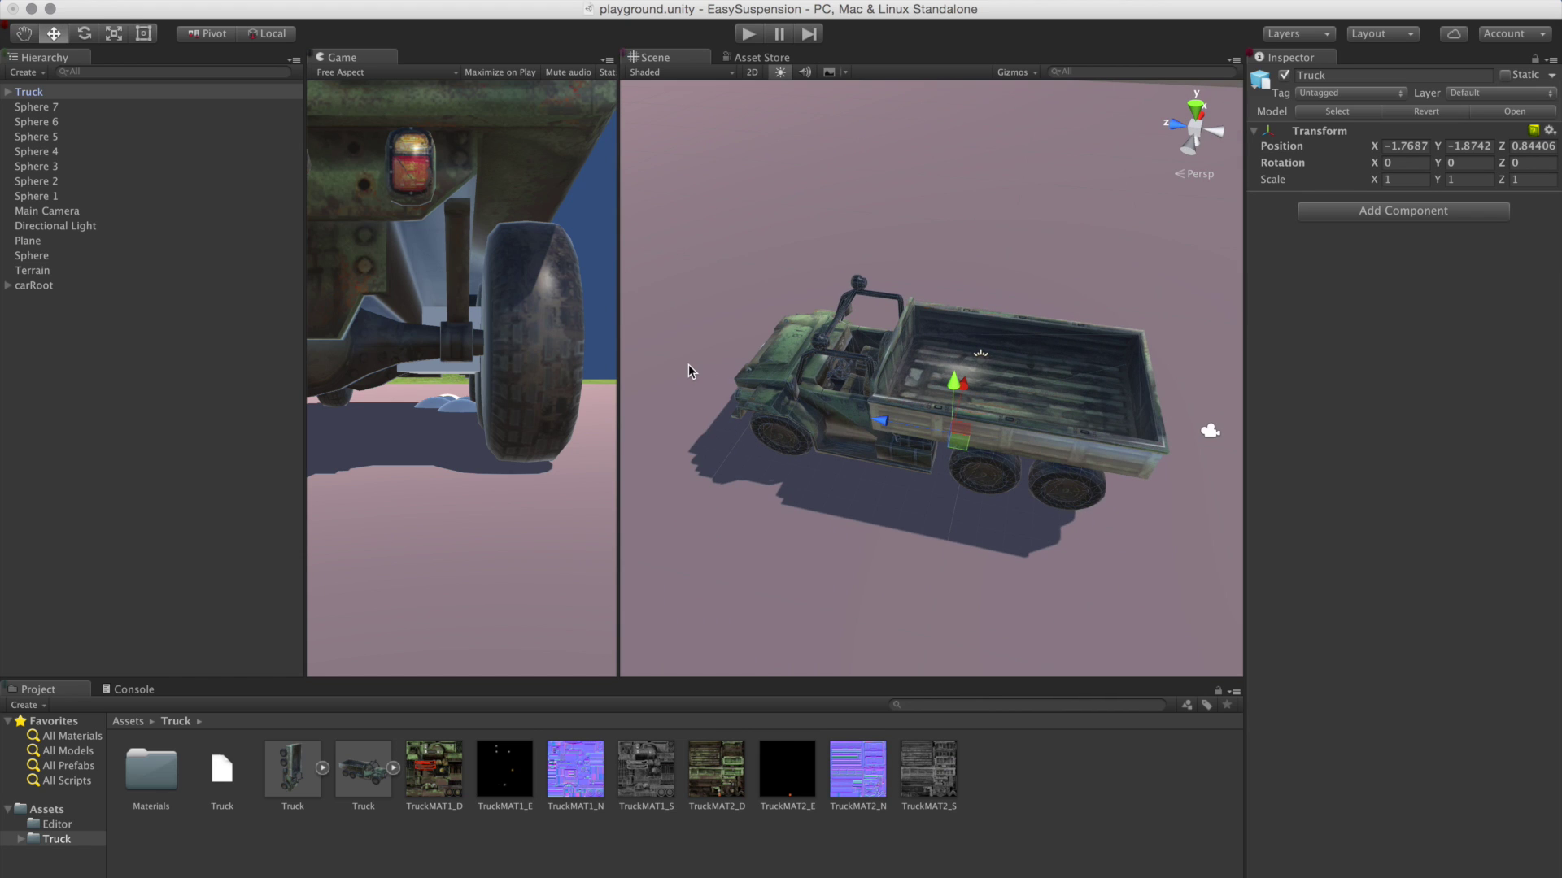
alt+drag(923, 423, 958, 397)
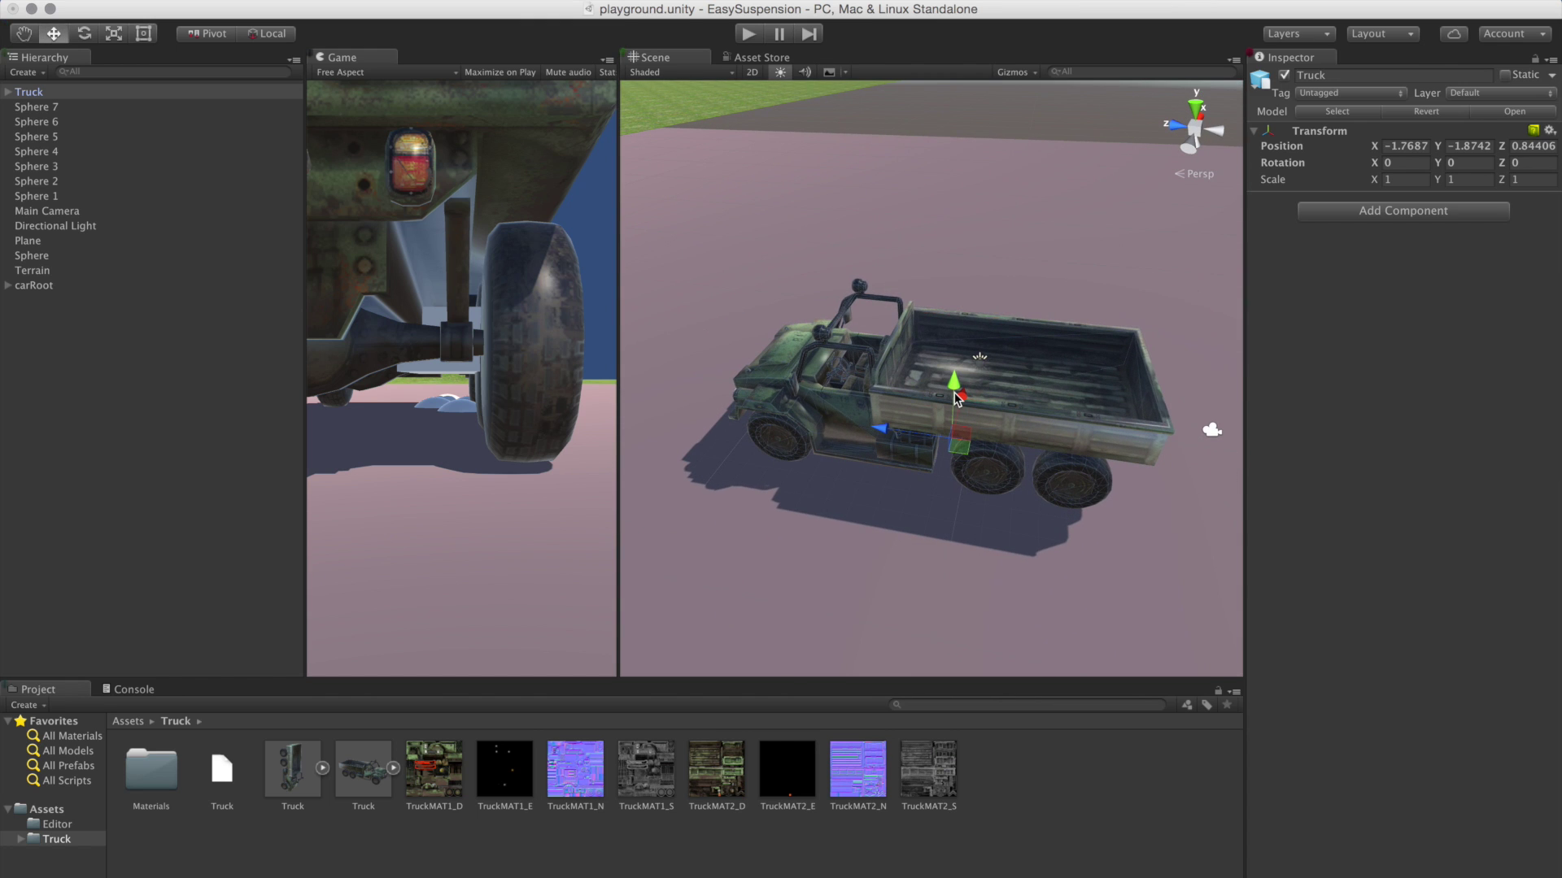
Inspect the Truck's child objects and its default mesh to see how the wheels and body are divided.
alt+drag(801, 399, 490, 318)
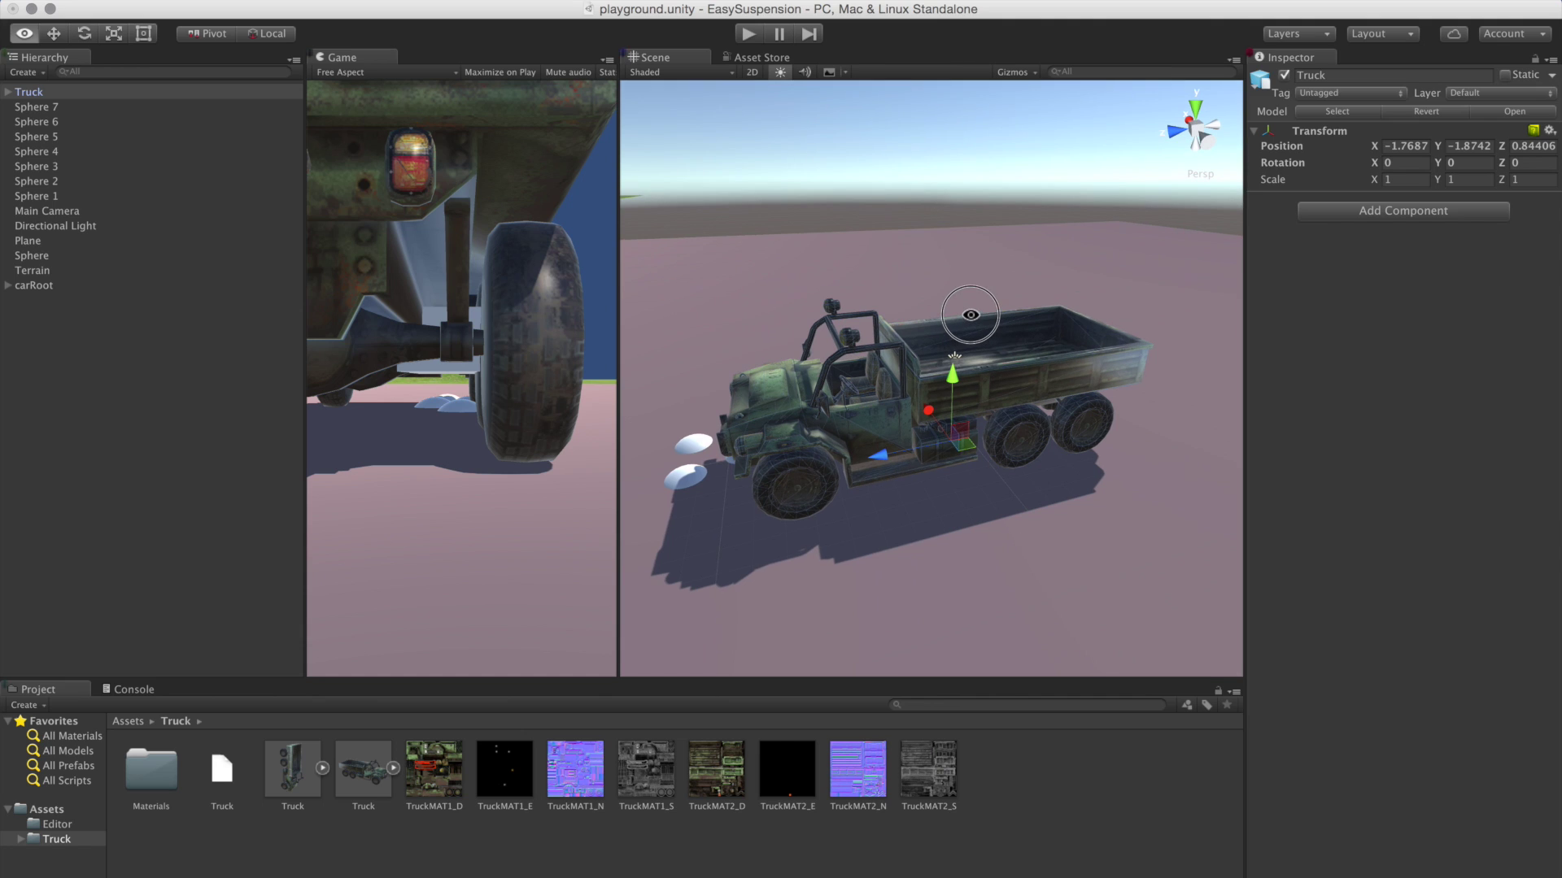
click(8, 92)
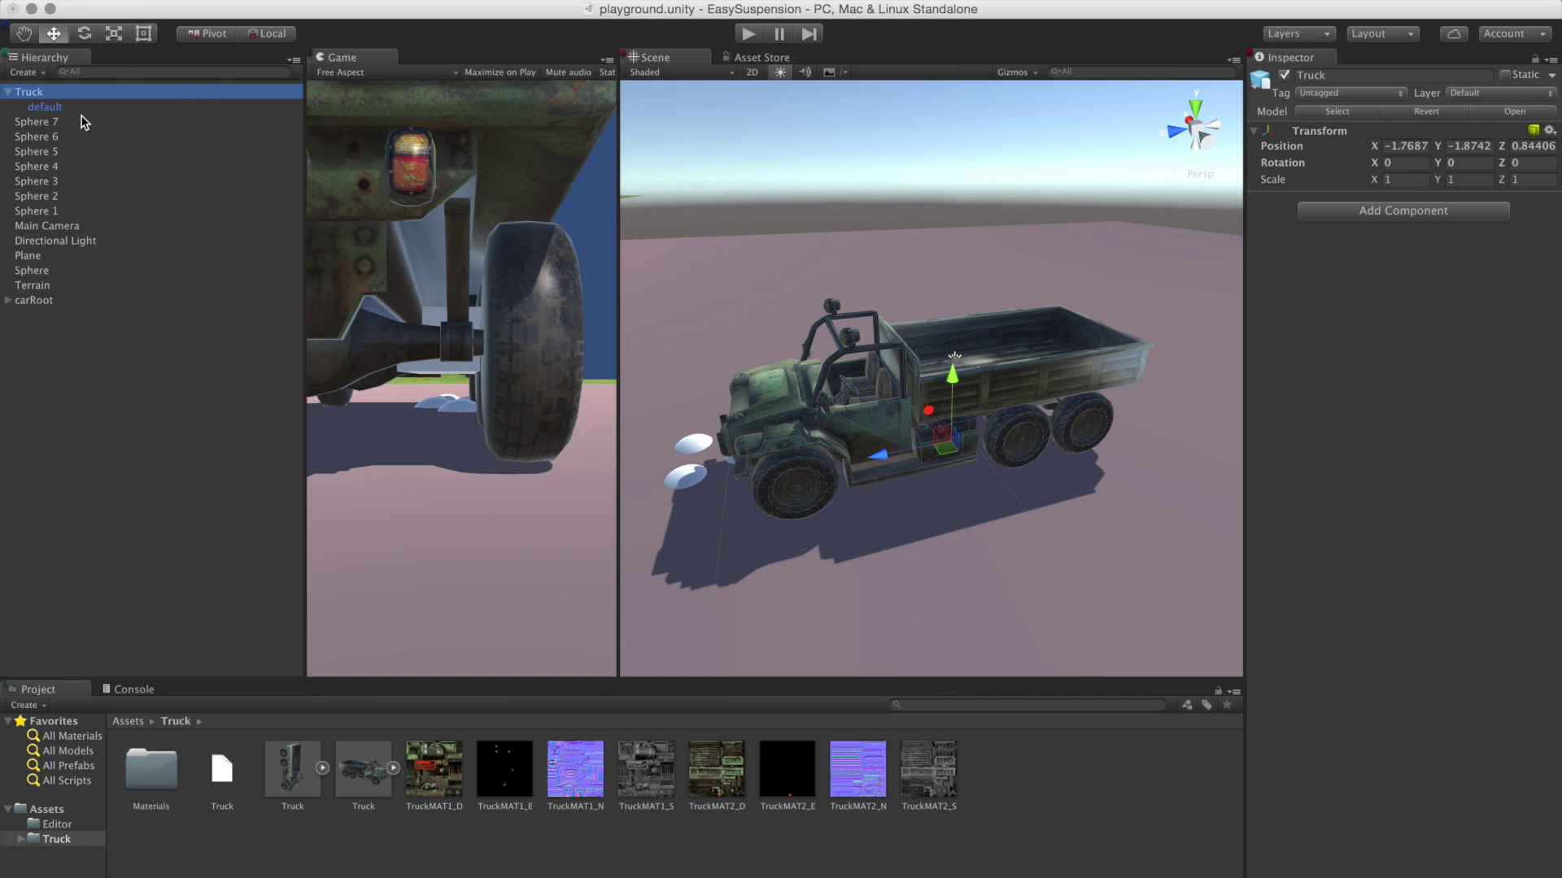
click(80, 104)
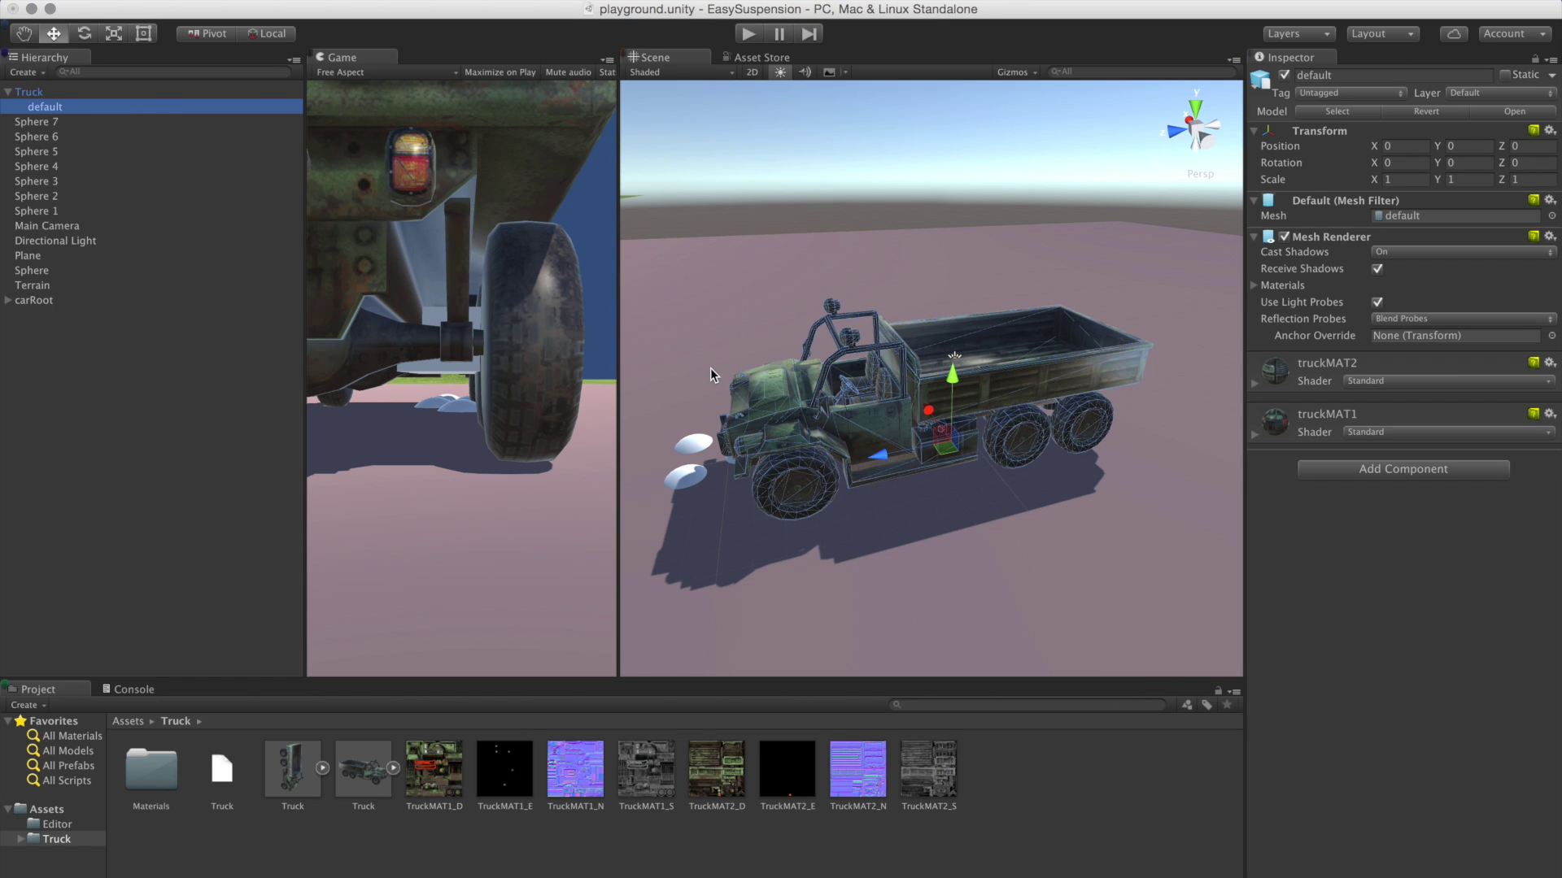
alt+drag(972, 439, 821, 483)
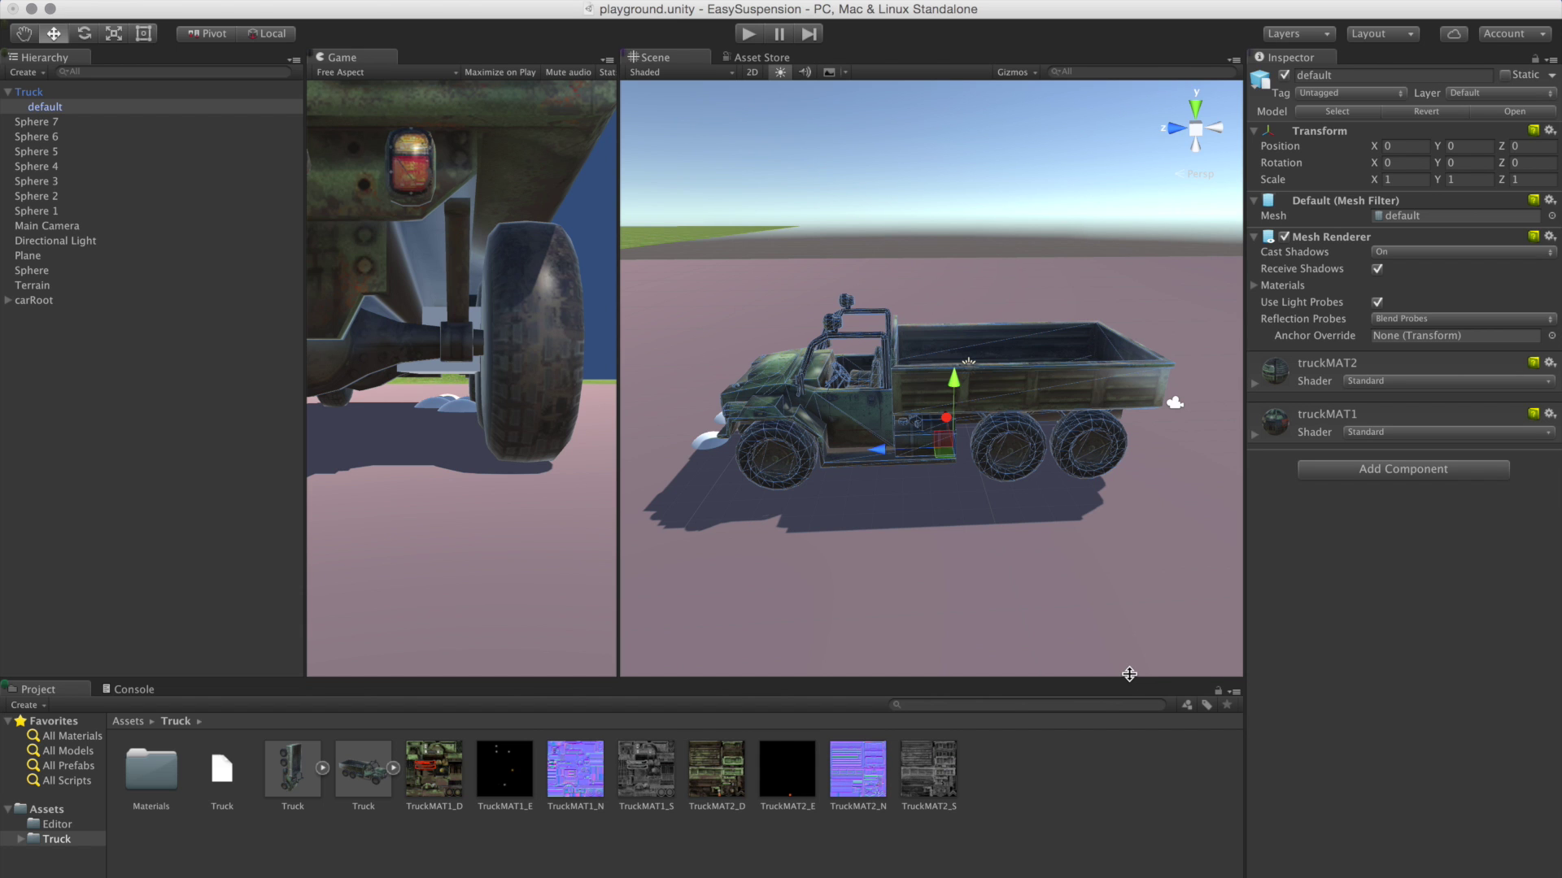
mouse_move(1039, 394)
alt+mouse_down()
mouse_move(928, 391)
mouse_move(742, 338)
mouse_move(1002, 428)
mouse_move(1051, 411)
alt+mouse_up()
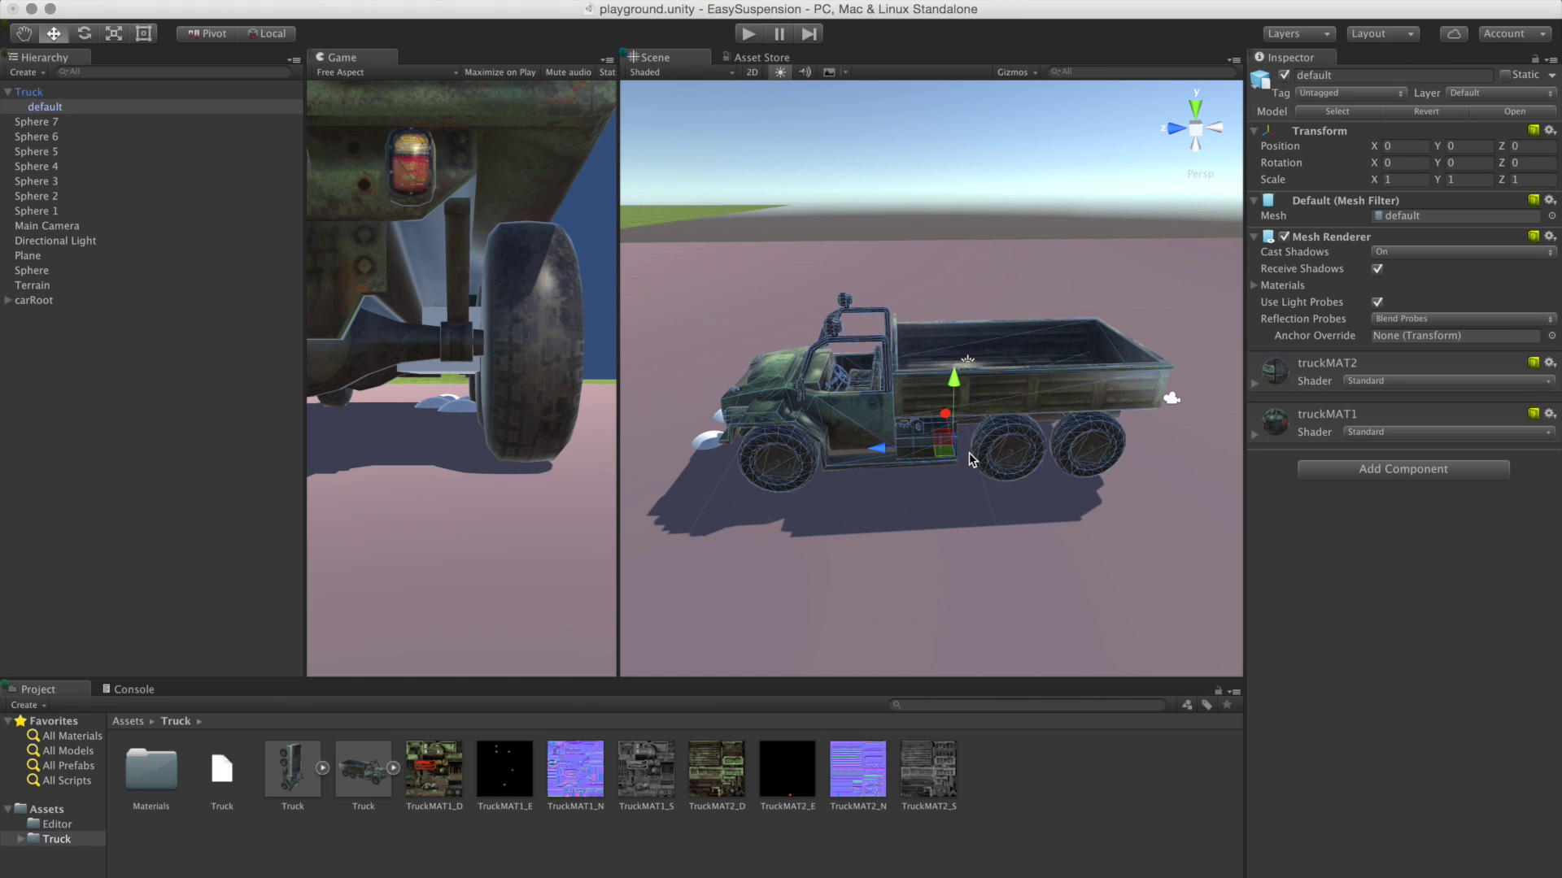
alt+drag(820, 418, 888, 534)
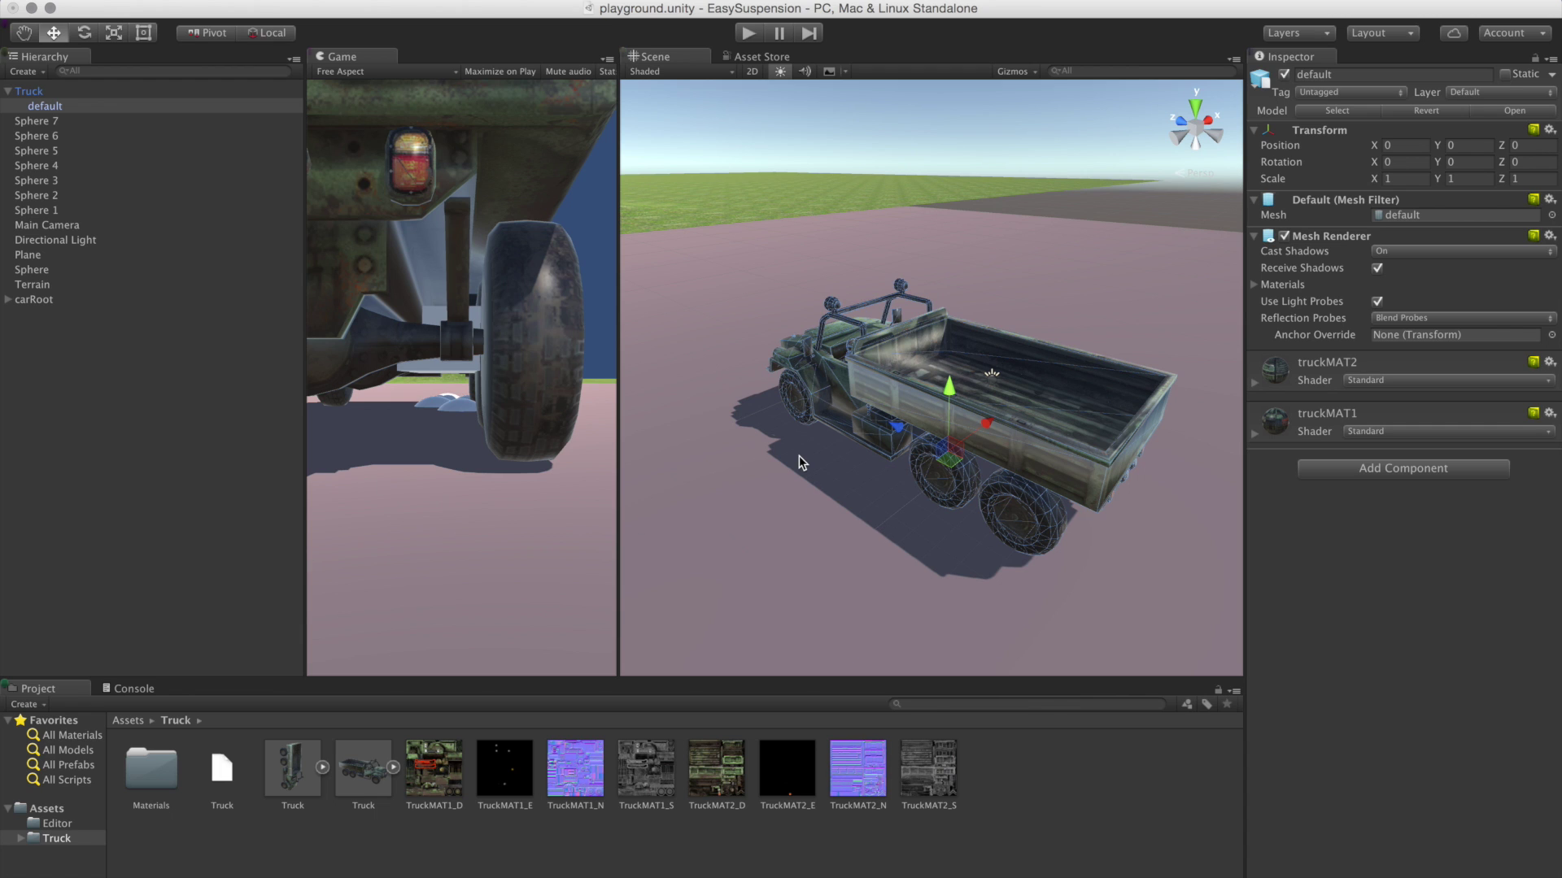
Reveal the assembled Truck model's source file in Finder.
click(382, 785)
right_click(382, 785)
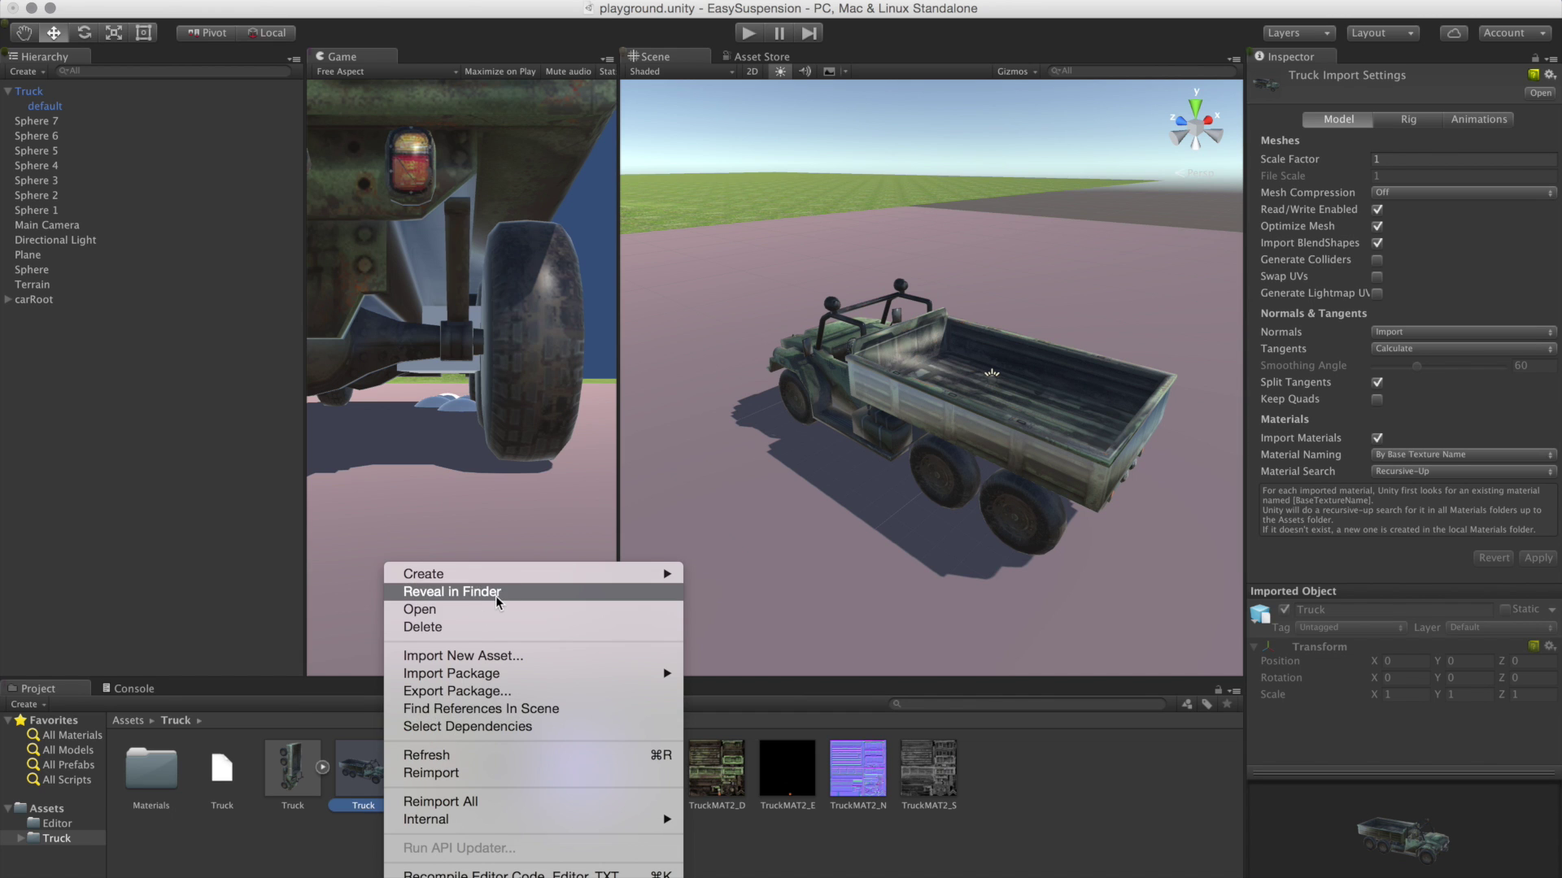
click(496, 594)
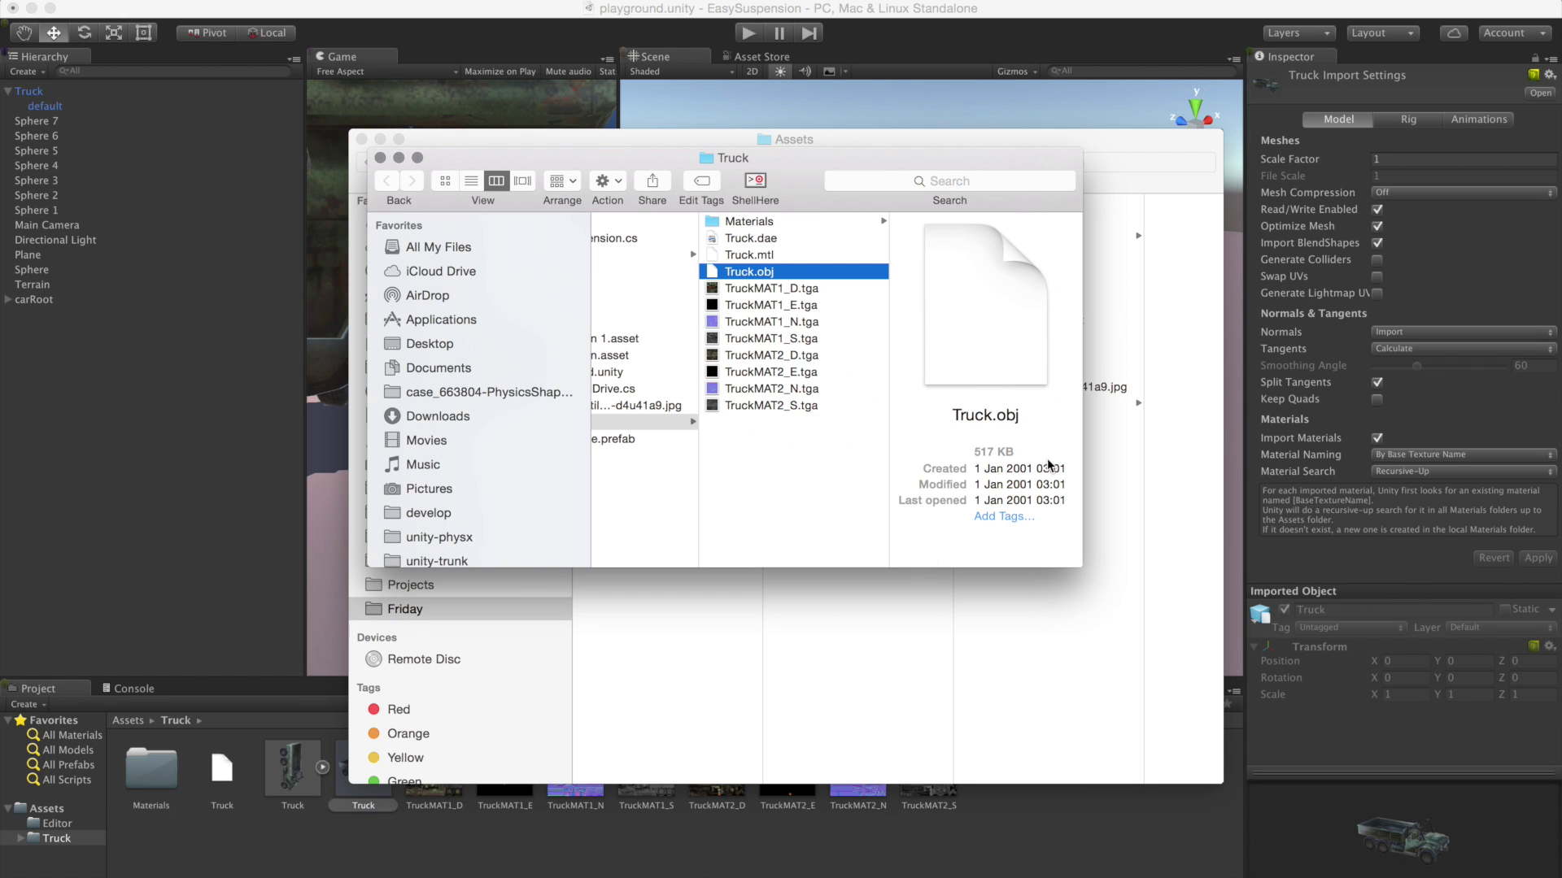
Switch to Blender and delete the default cube from the new scene.
key(super+Tab)
key(super+space)
text(blender)
key(Return)
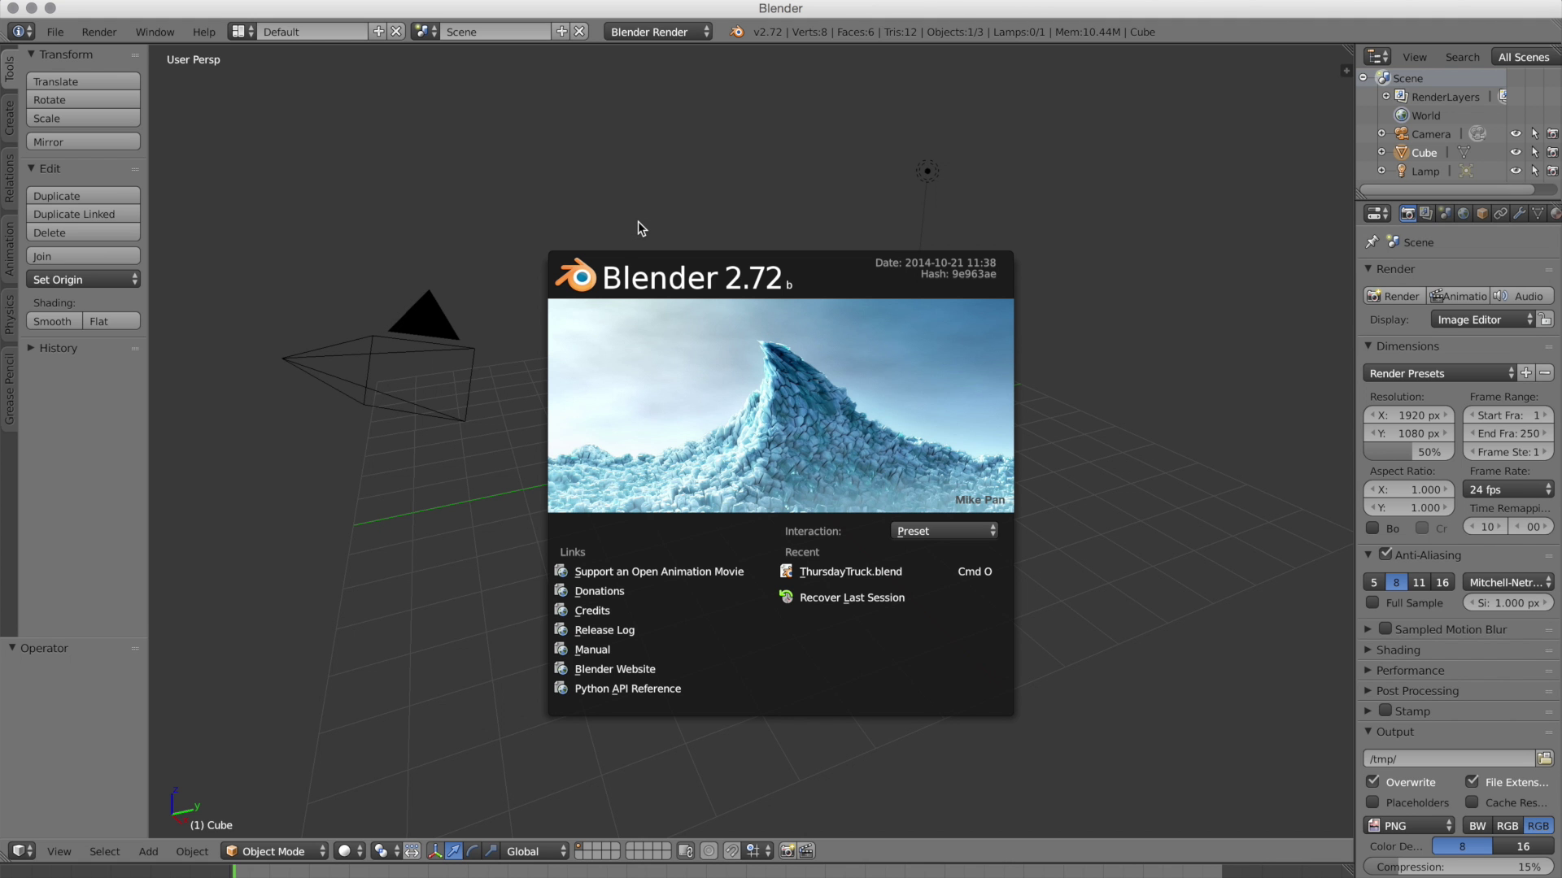
click(799, 334)
key(x)
click(754, 442)
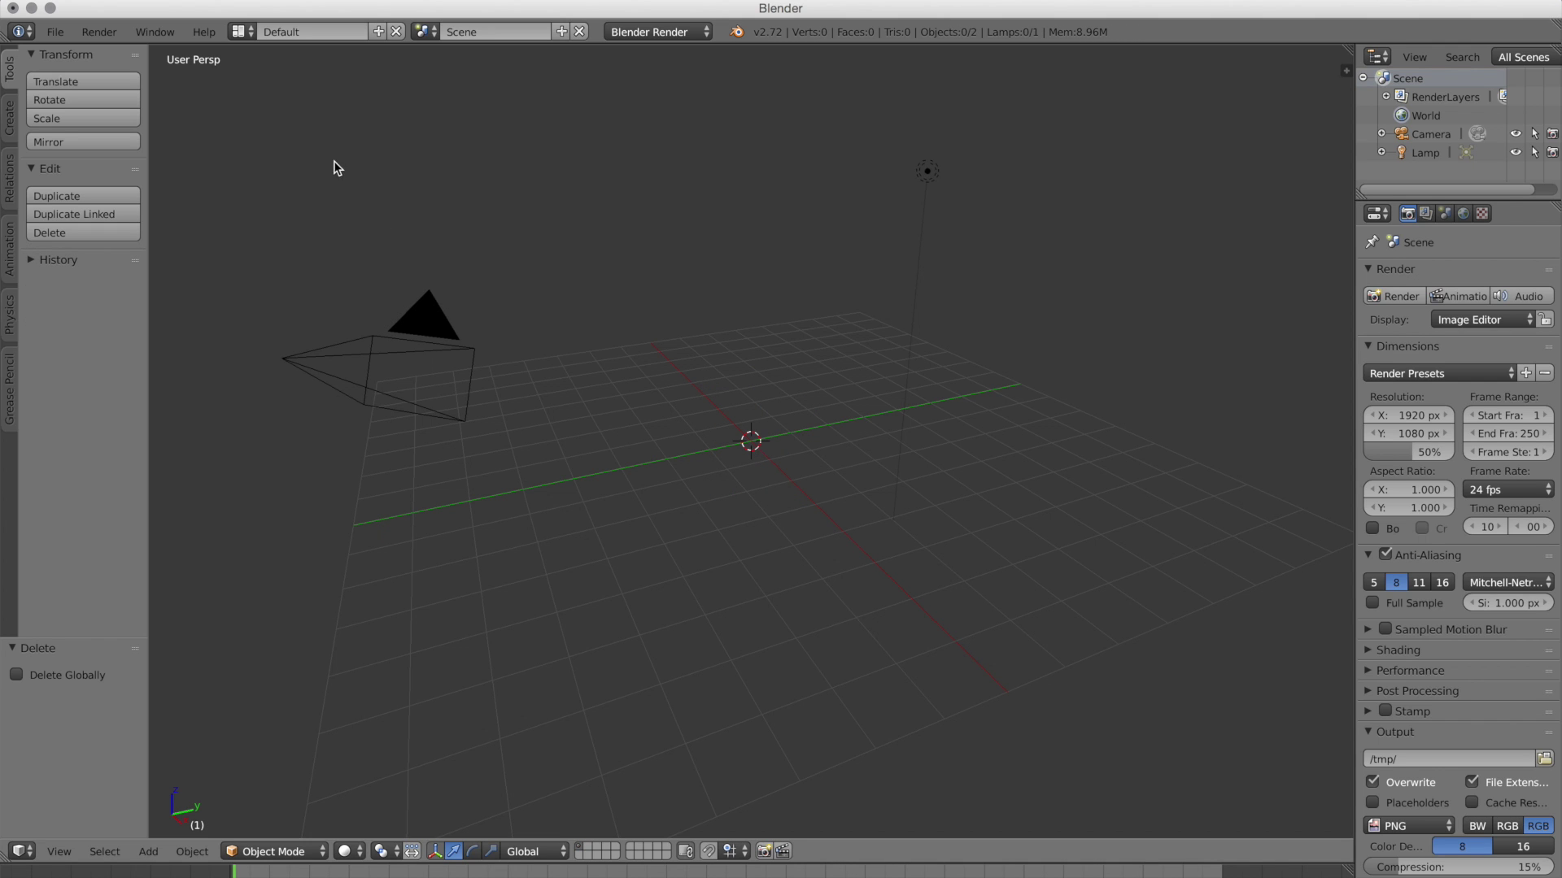
Import Truck.obj as a Wavefront model from the EasySuspension project's Assets/Truck folder, reached through develop/hacking/Friday.
click(54, 31)
mouse_move(187, 351)
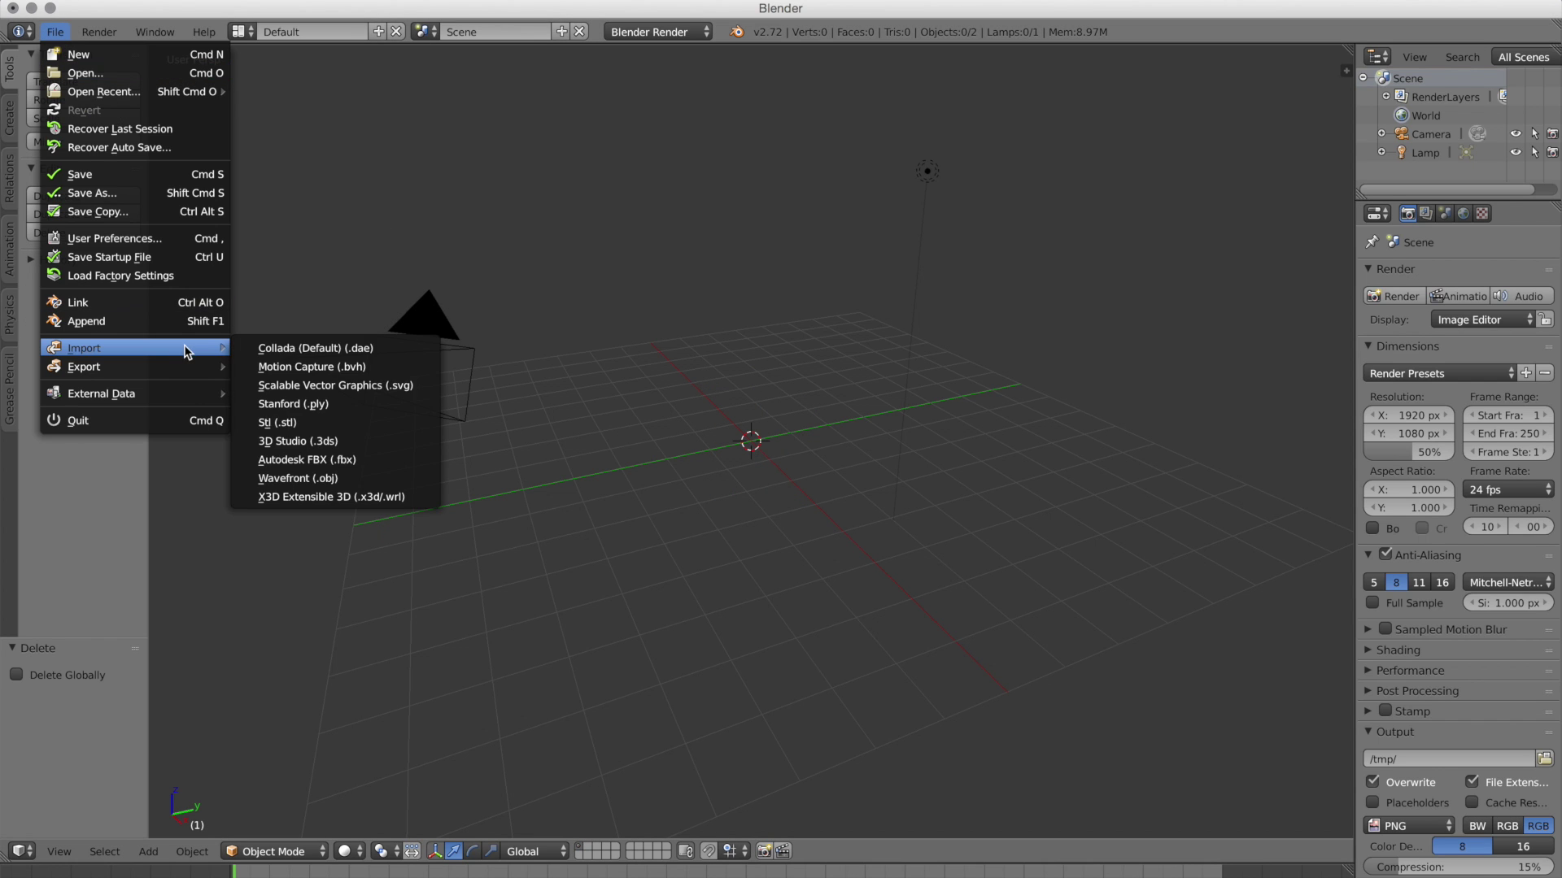
click(361, 478)
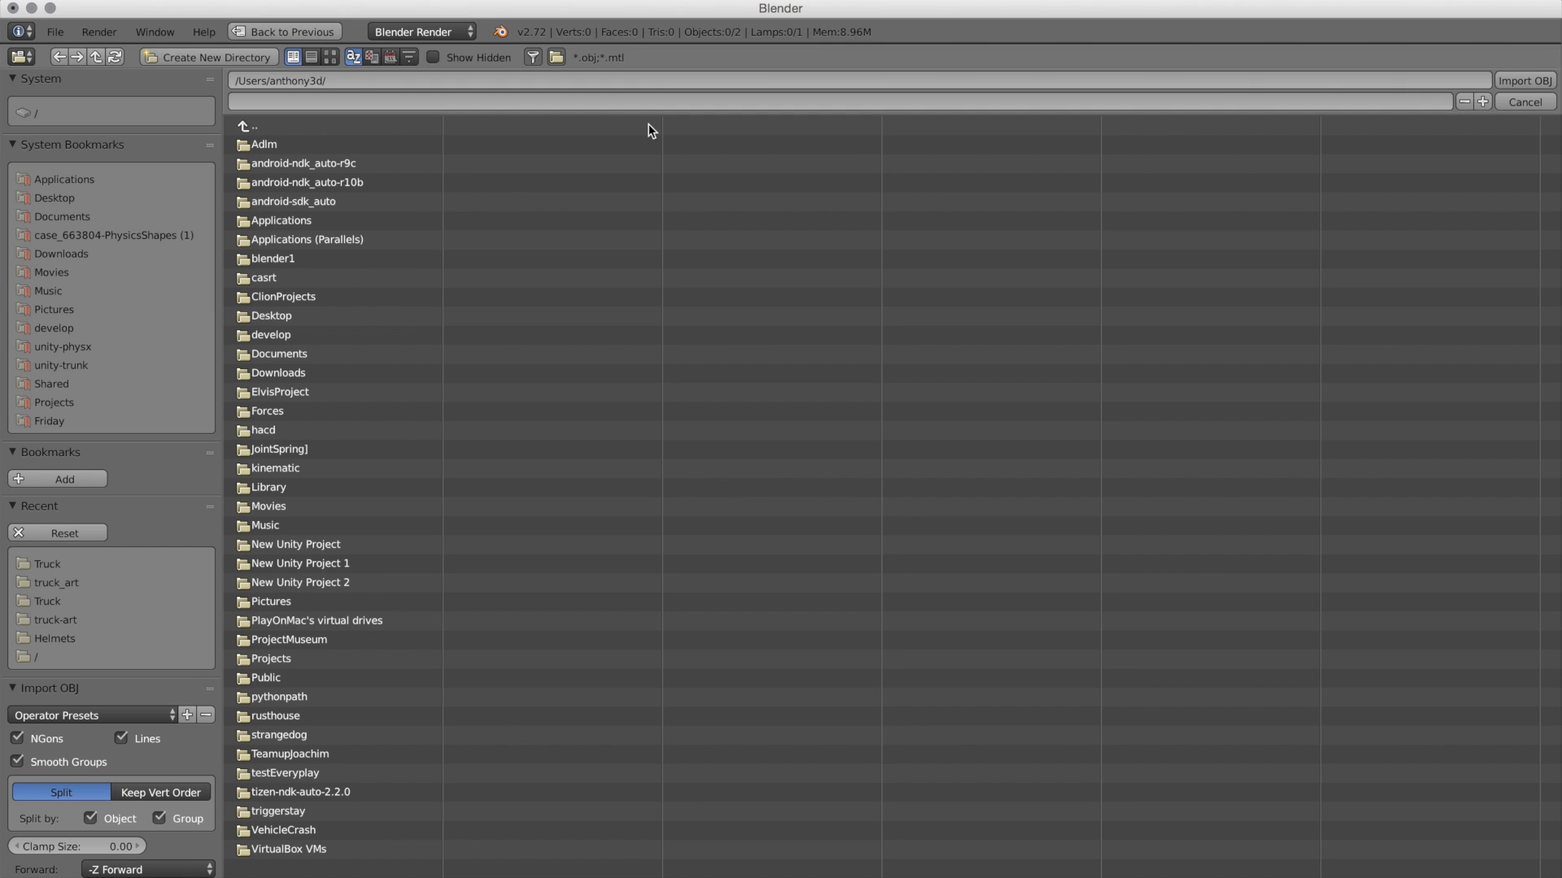
click(135, 329)
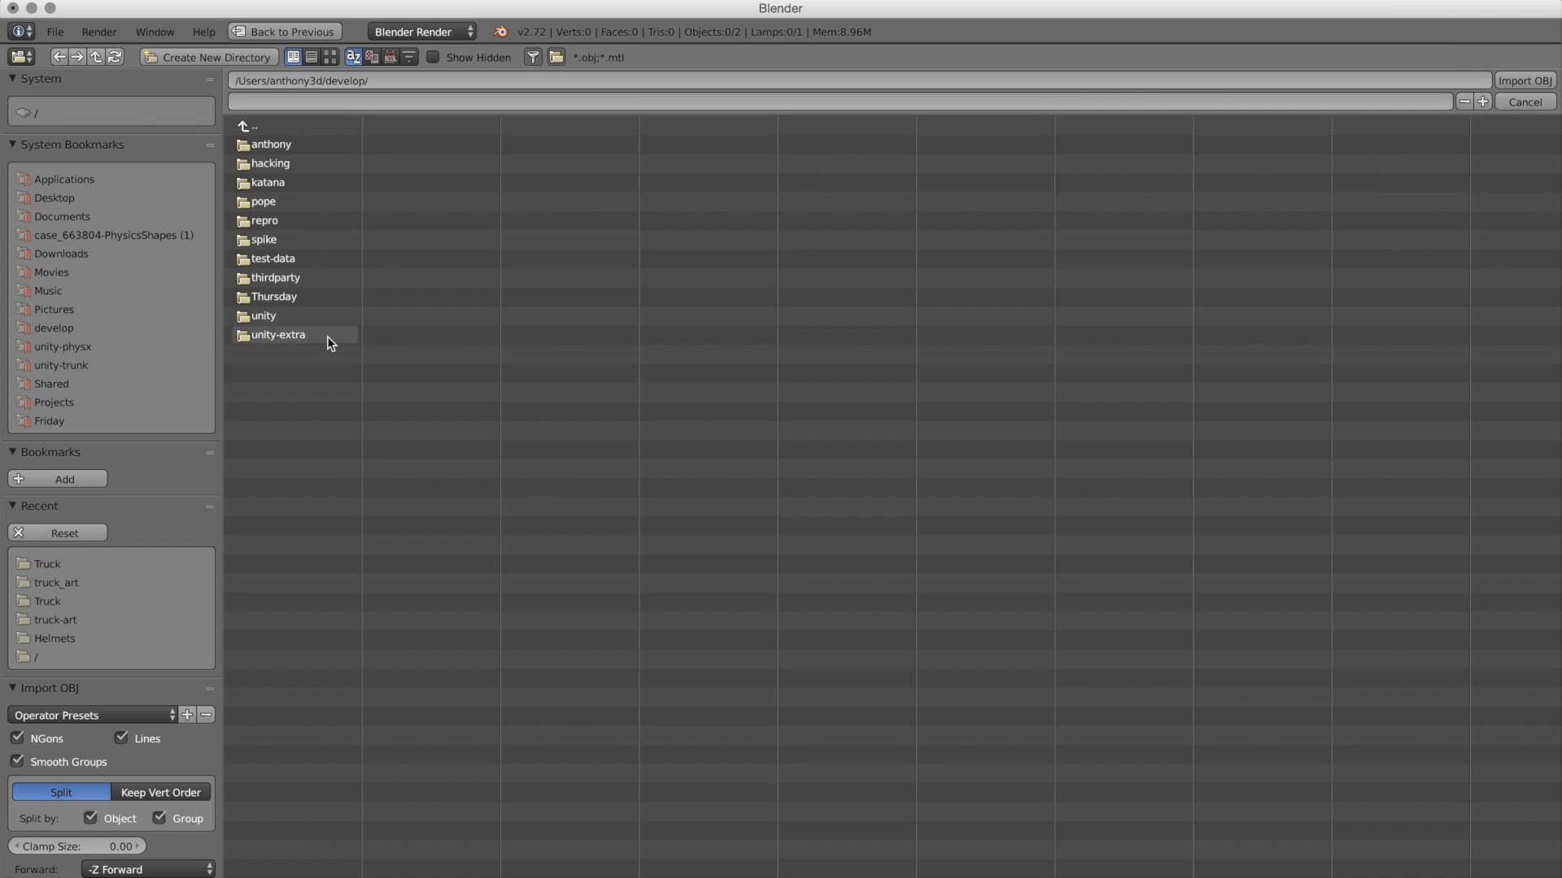
click(299, 164)
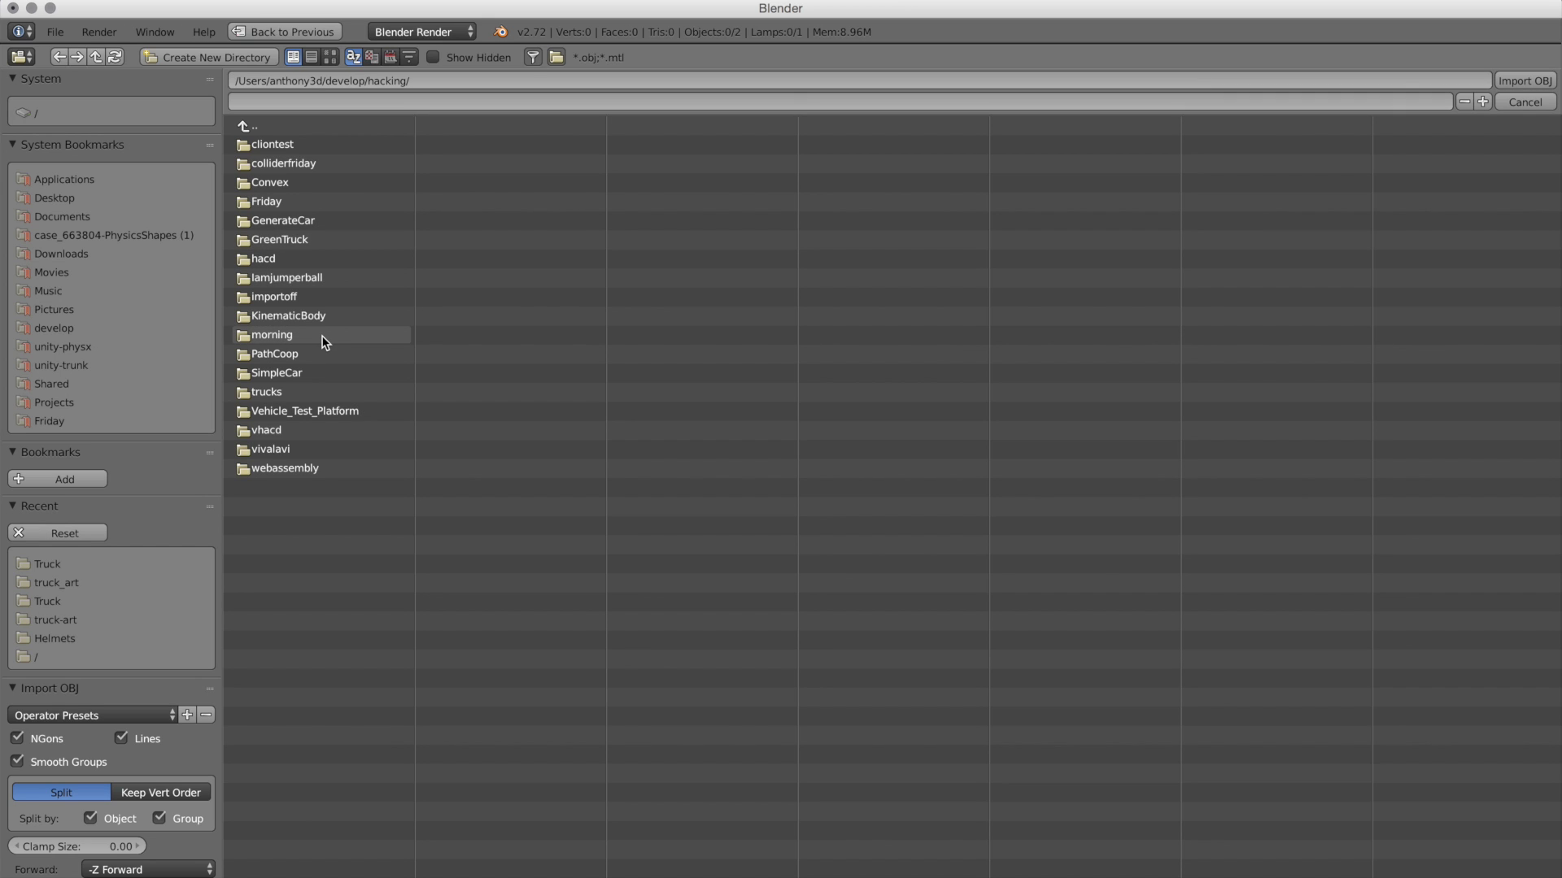
click(310, 202)
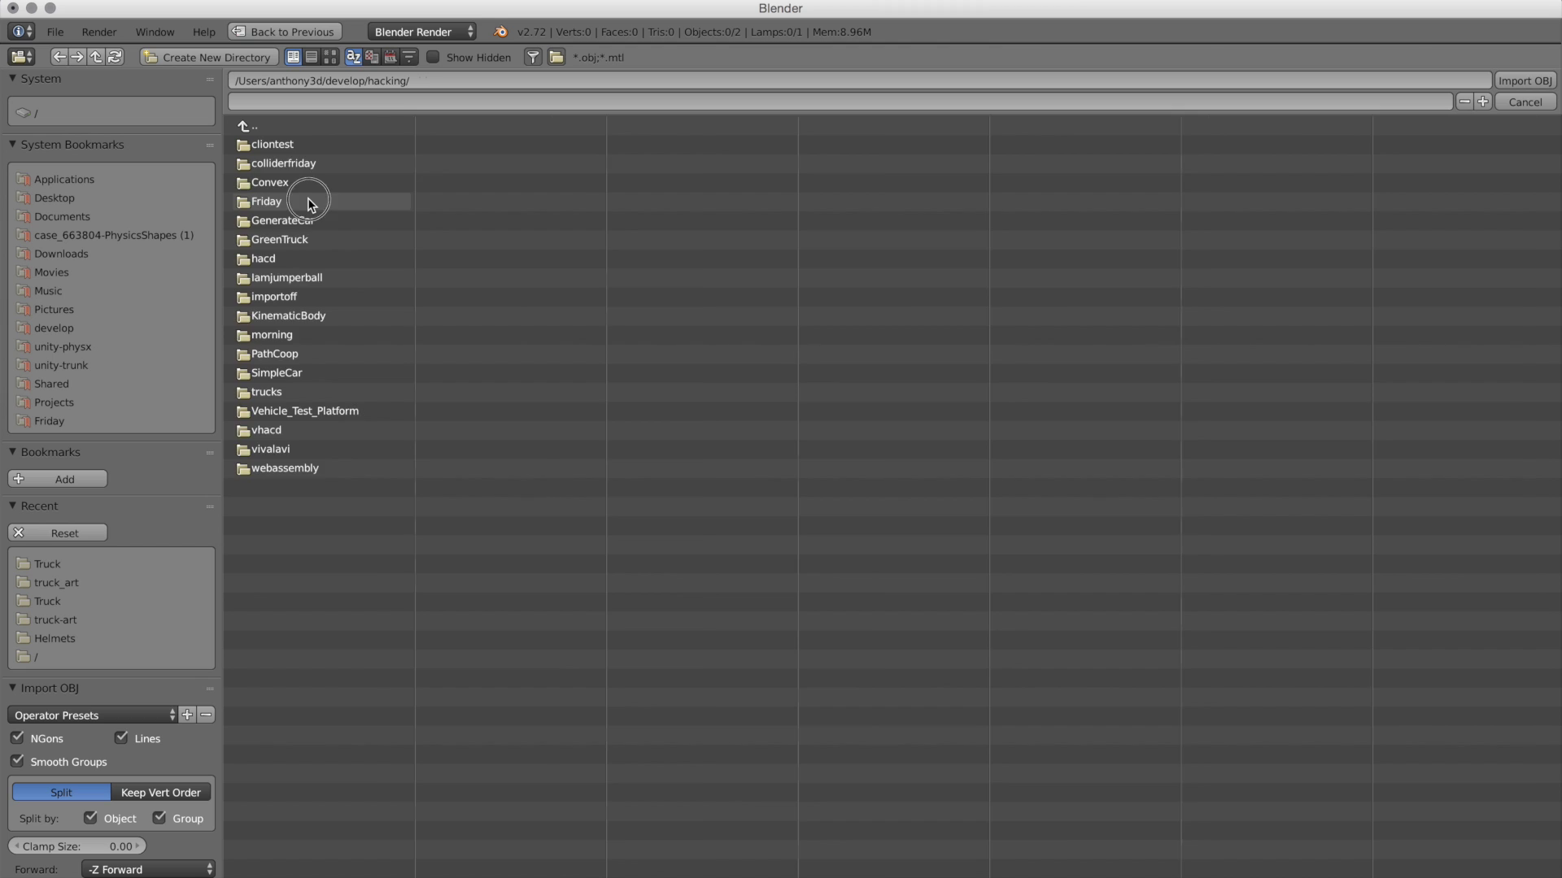
click(294, 145)
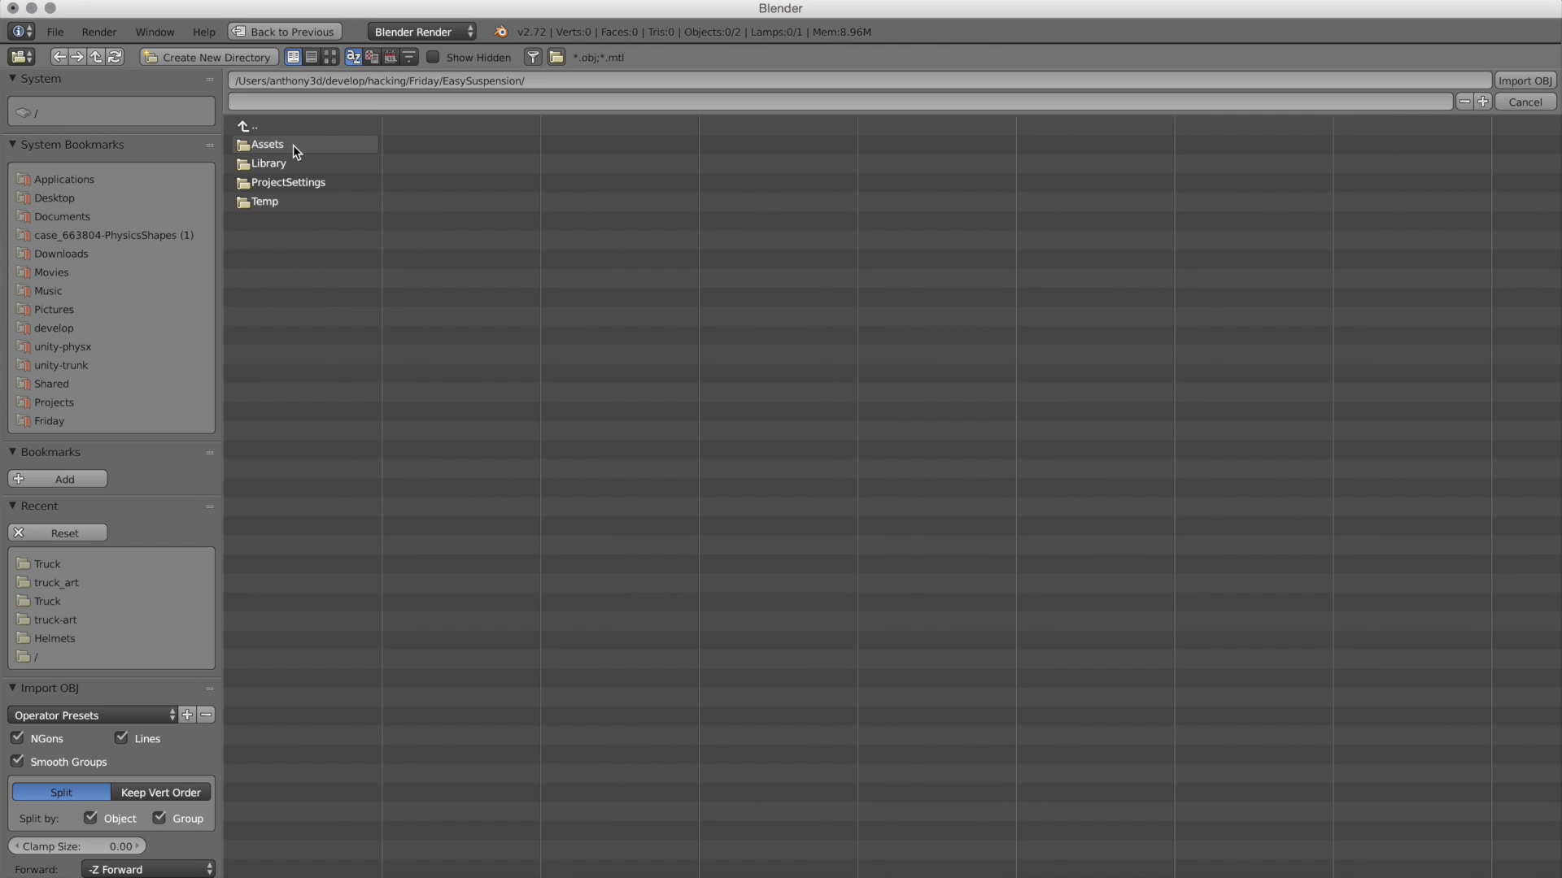
click(293, 145)
click(294, 161)
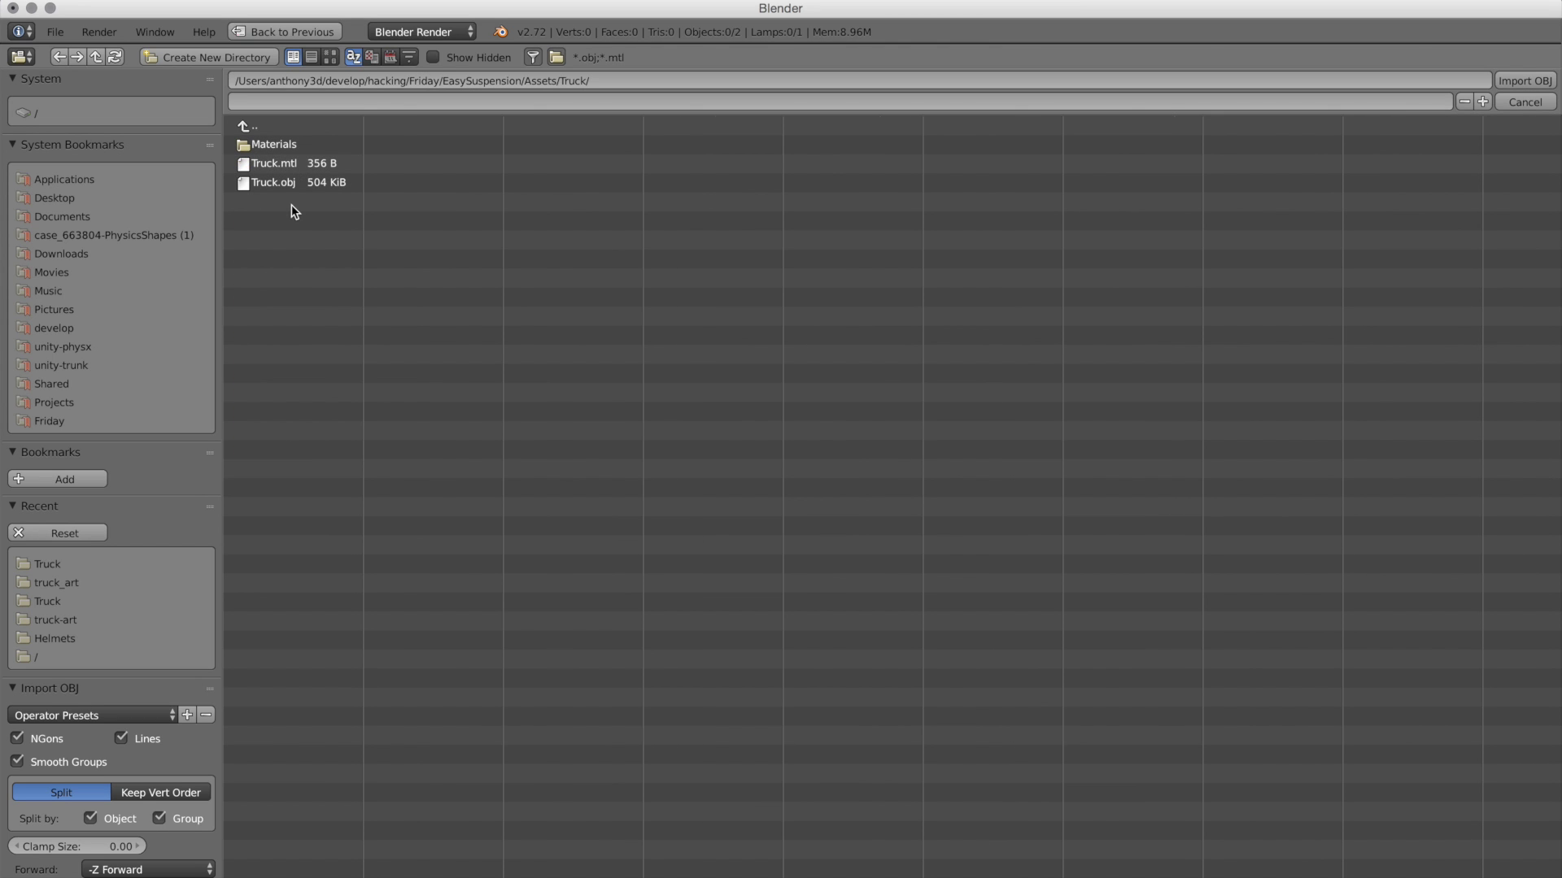
double_click(291, 184)
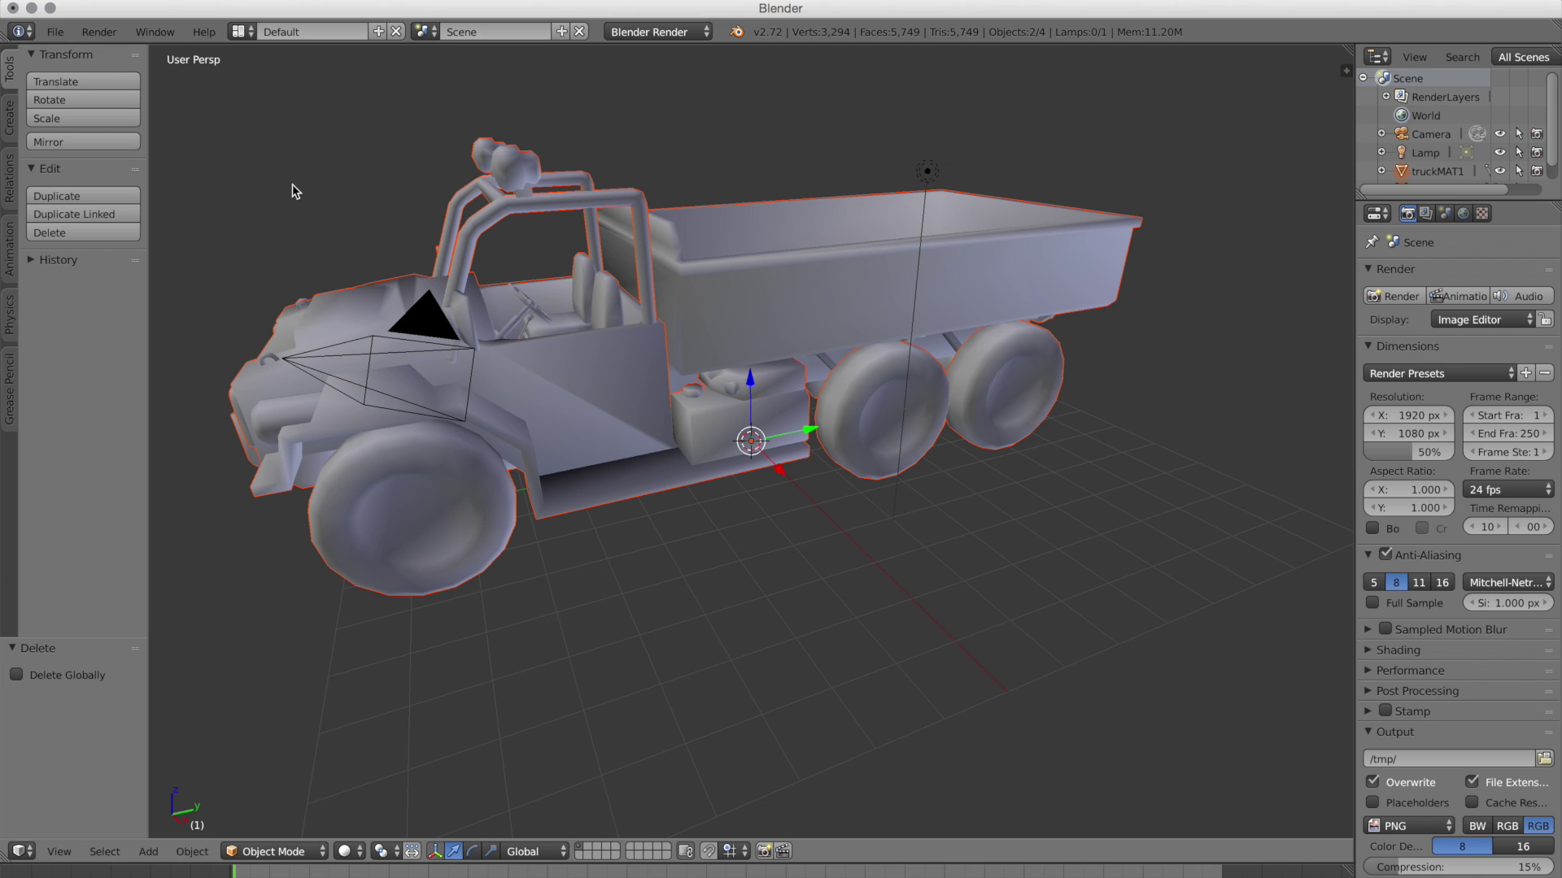
Examine the imported truck from both ends and check which parts belong to the body object and which to the cargo bed object.
scroll(860, 440, left, 10)
scroll(860, 440, right, 3)
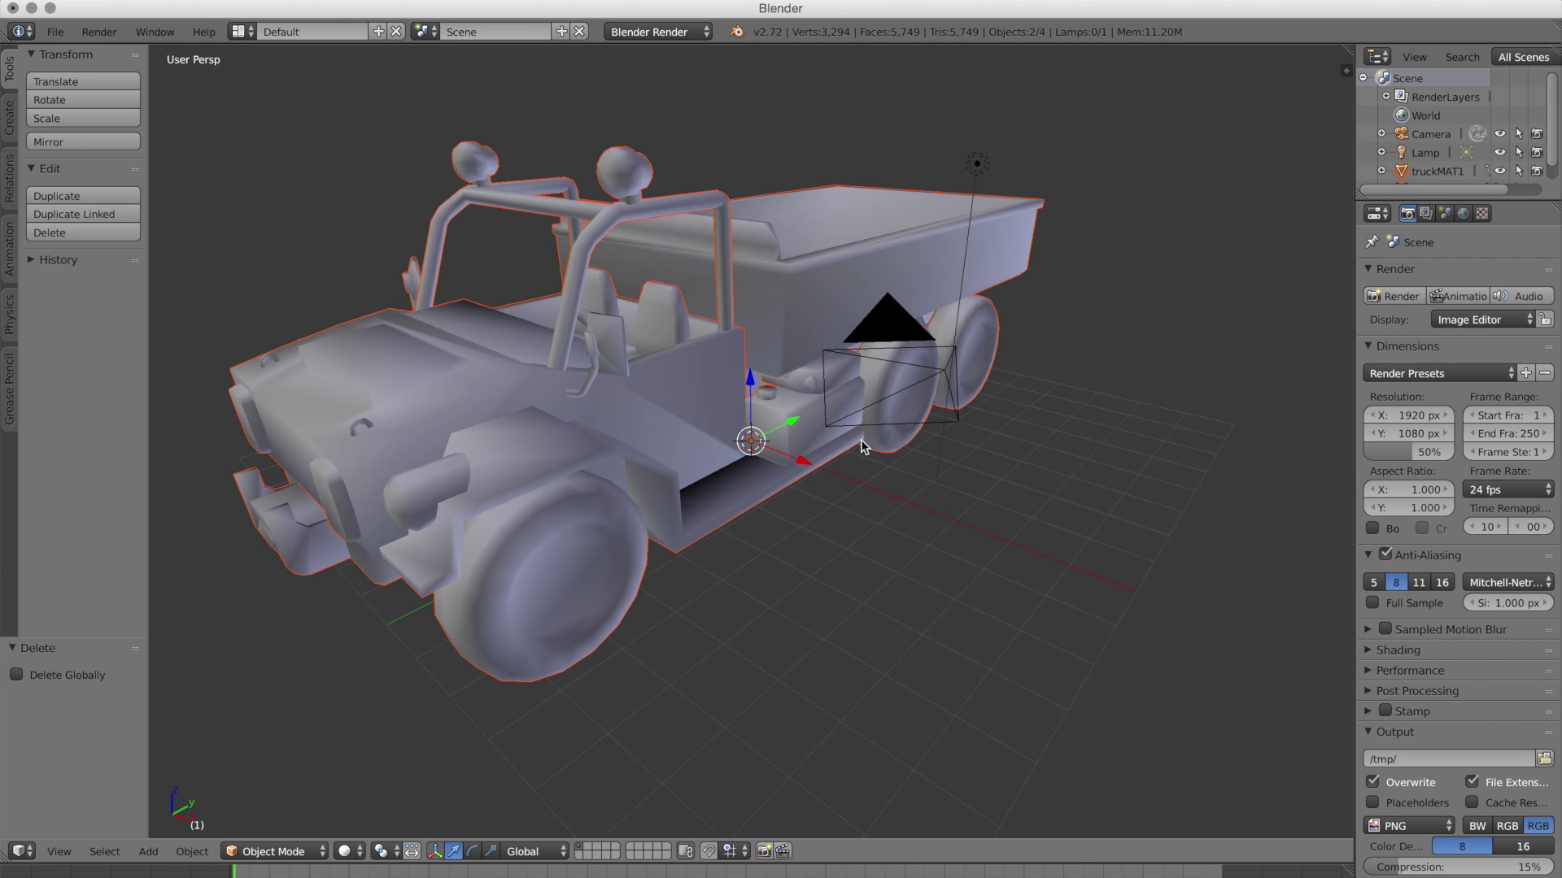
scroll(860, 444, right, 2)
scroll(861, 445, right, 10)
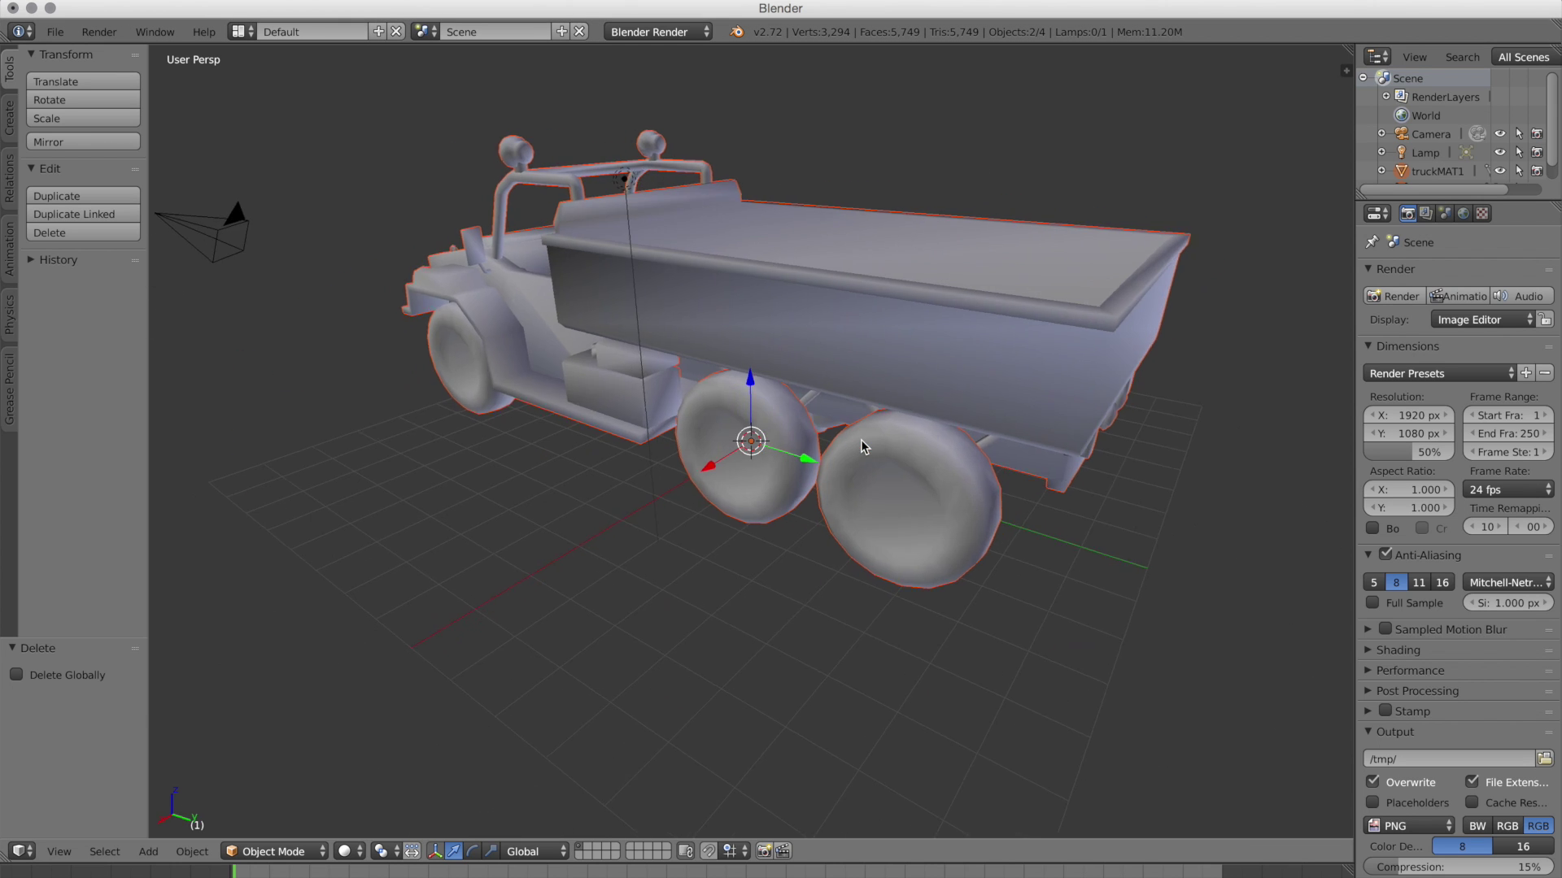
scroll(861, 445, left, 8)
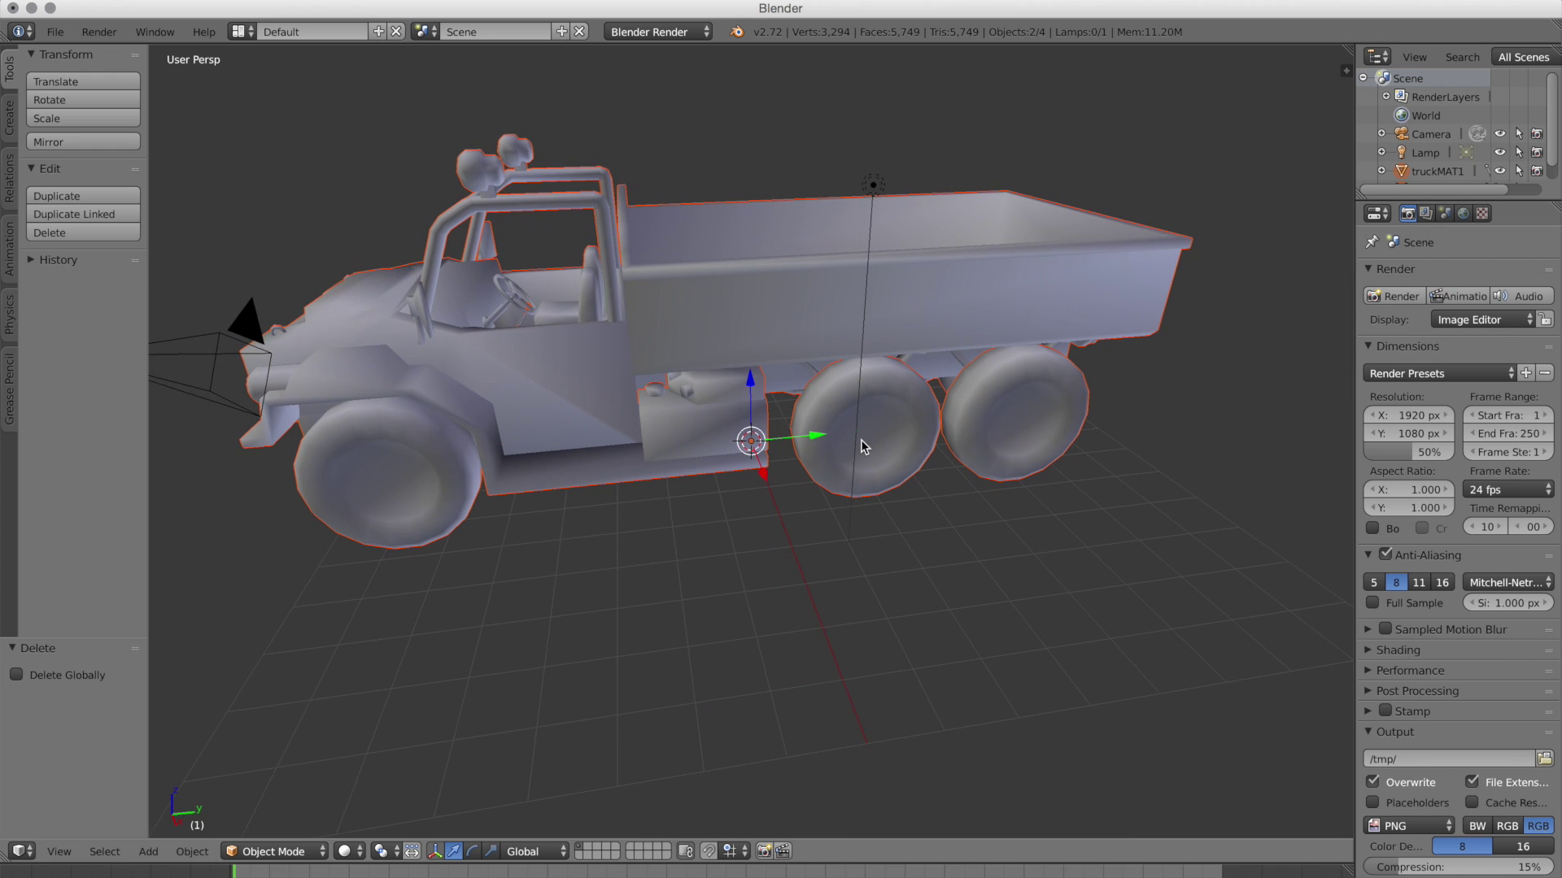
right_click(970, 359)
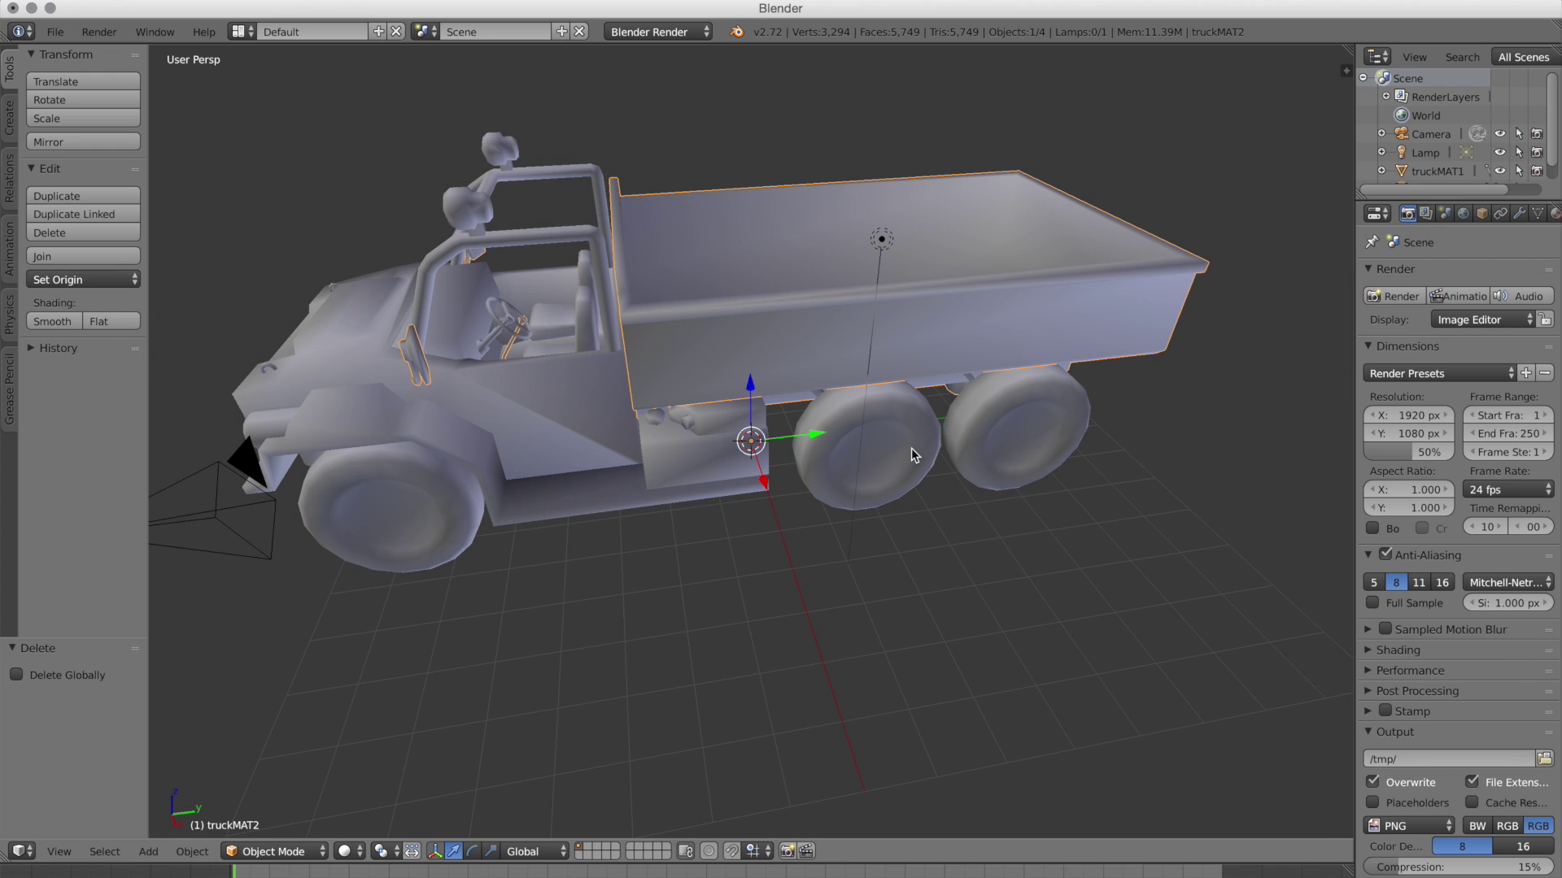
right_click(707, 339)
right_click(515, 397)
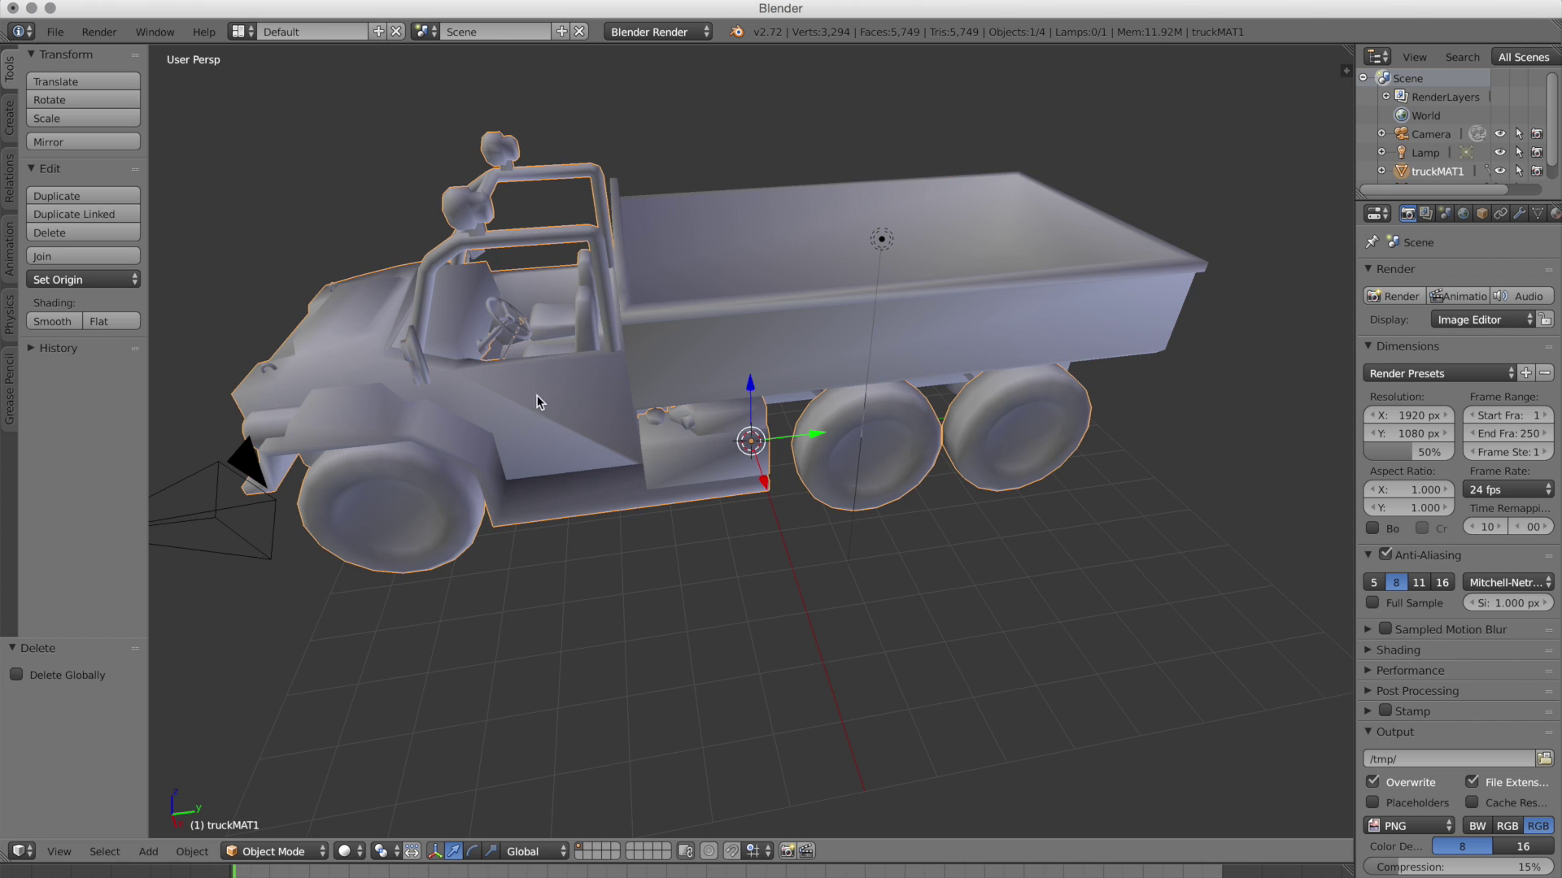
right_click(714, 342)
right_click(838, 329)
right_click(798, 324)
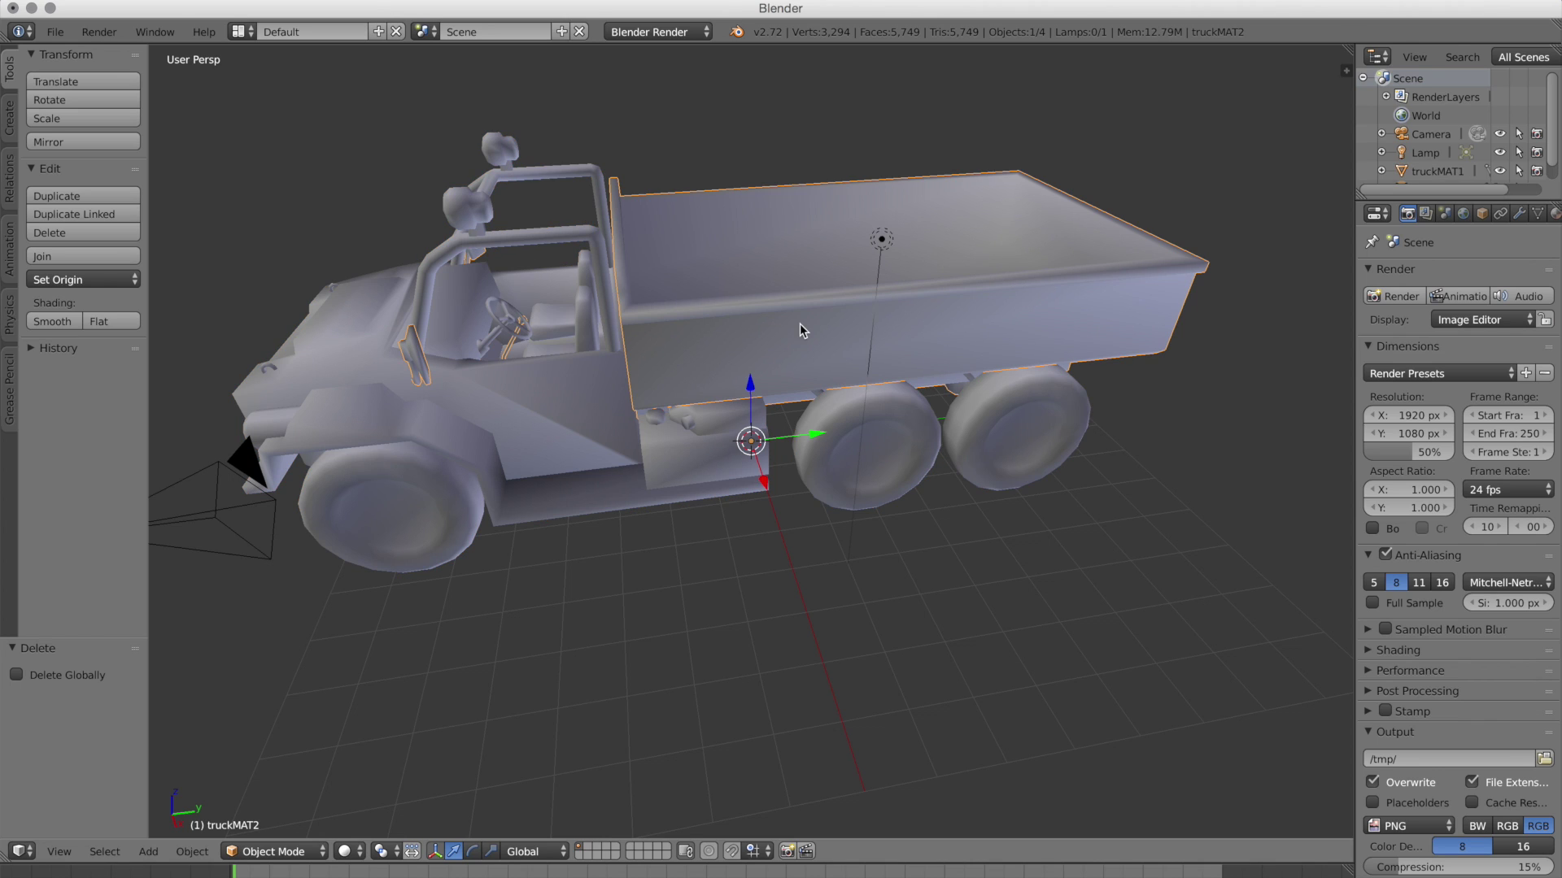
Put the truckMAT1 object into Edit Mode with face selection.
right_click(395, 488)
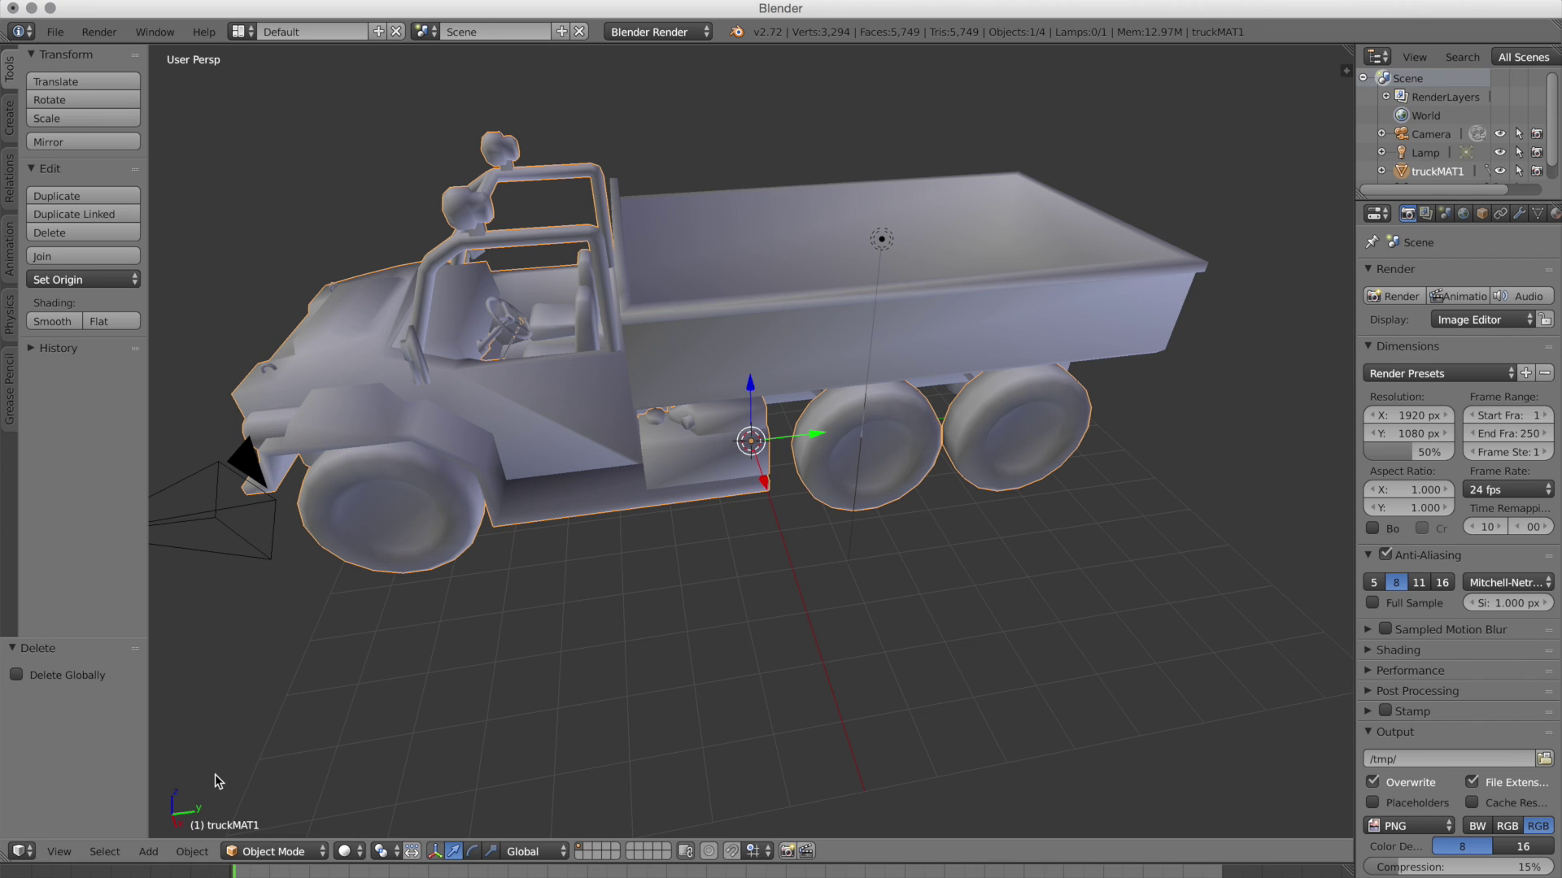
click(280, 854)
click(277, 810)
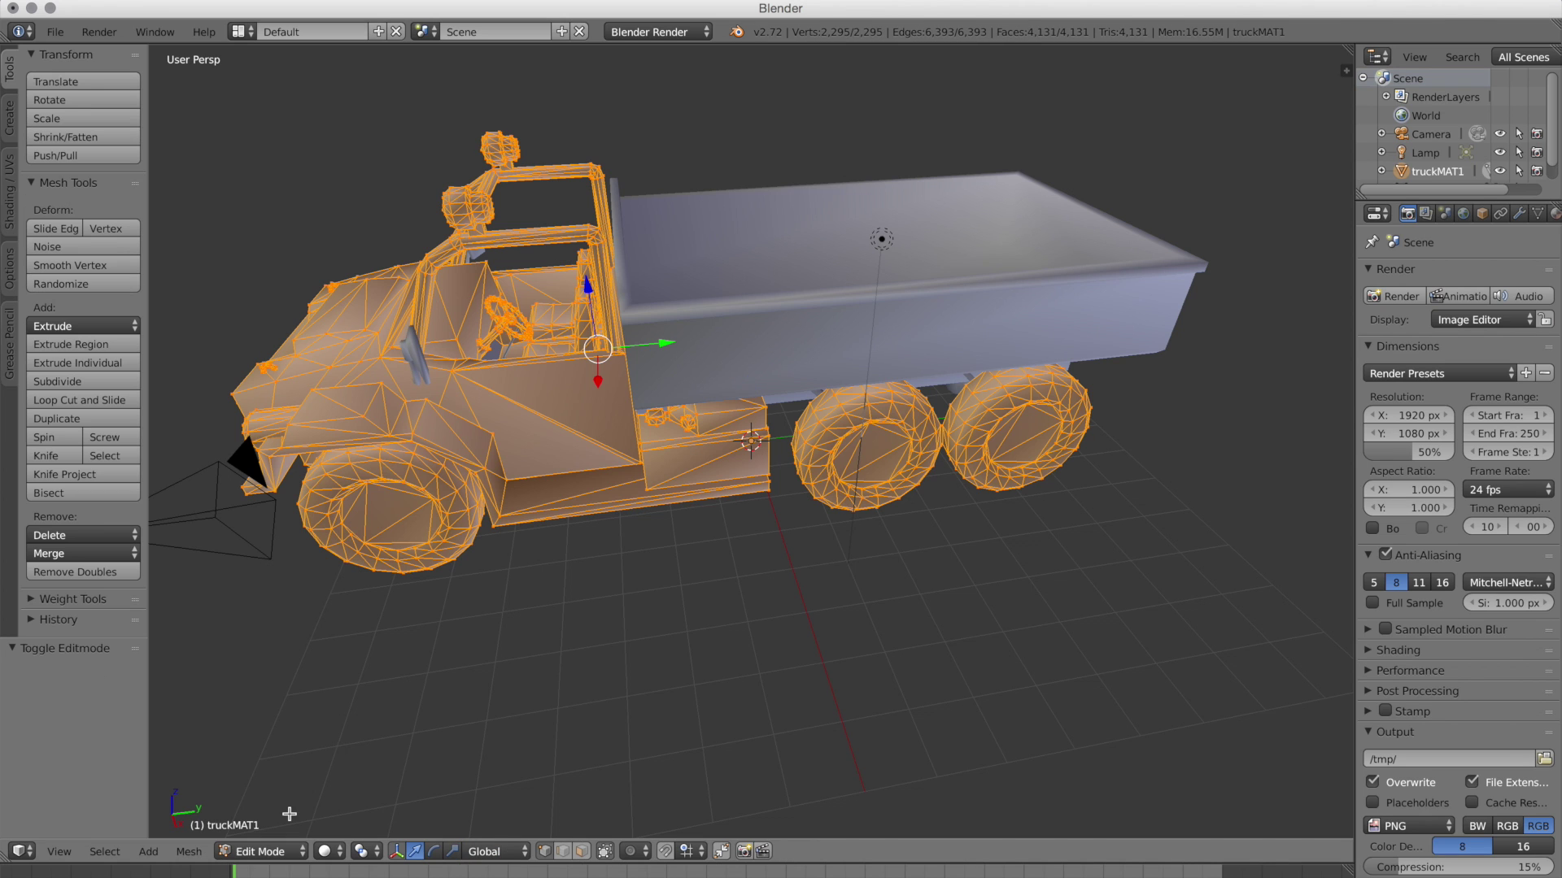
click(580, 851)
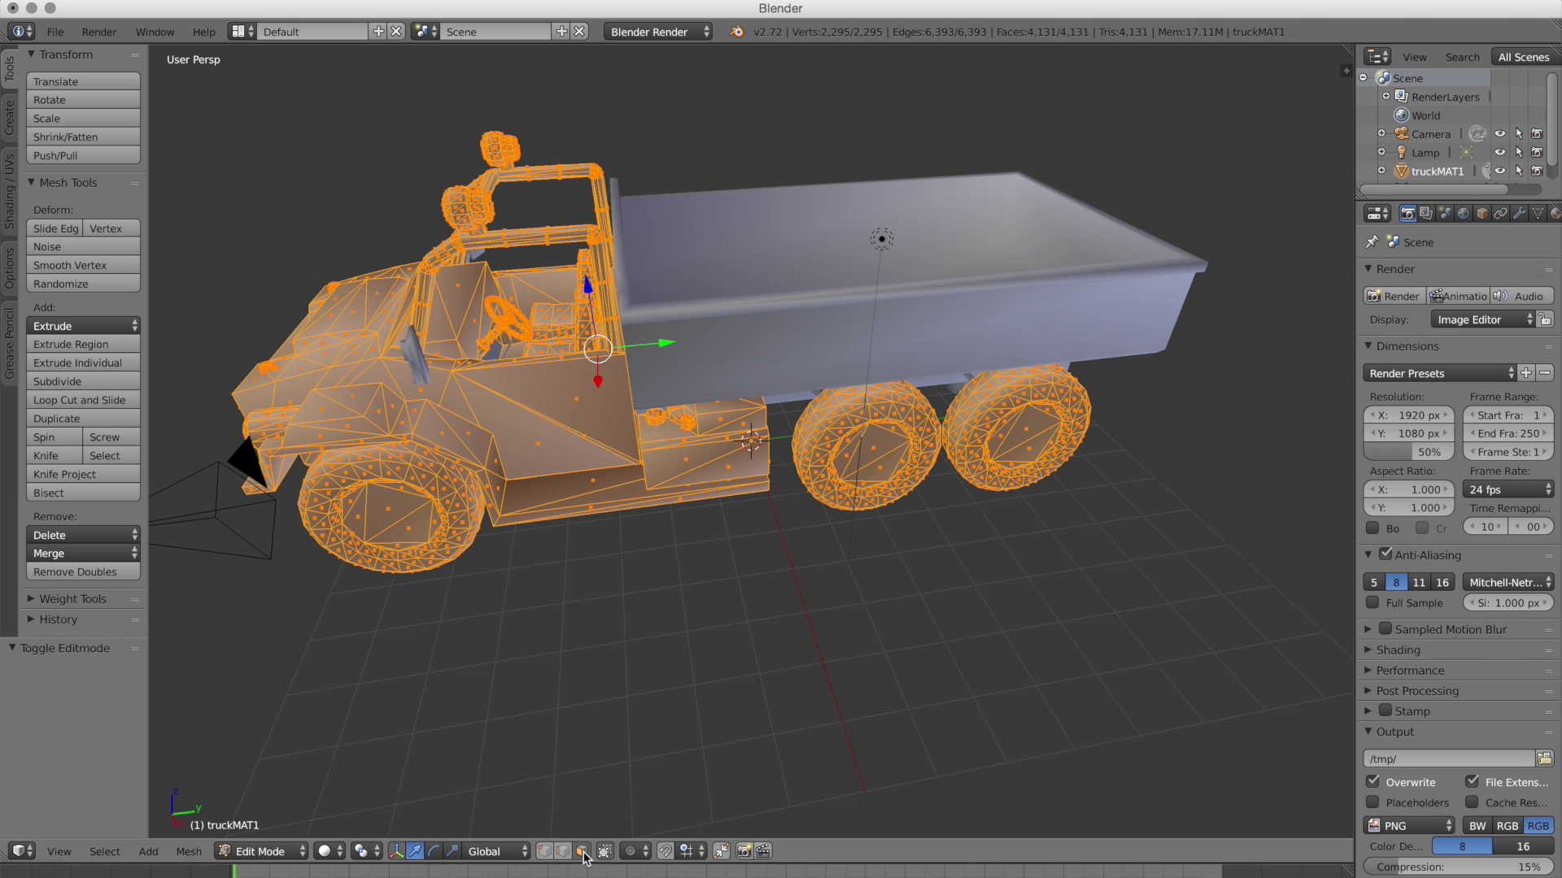
Select the whole driver's-side front wheel by extending one of its hub faces to all linked geometry.
key(c)
right_click(391, 515)
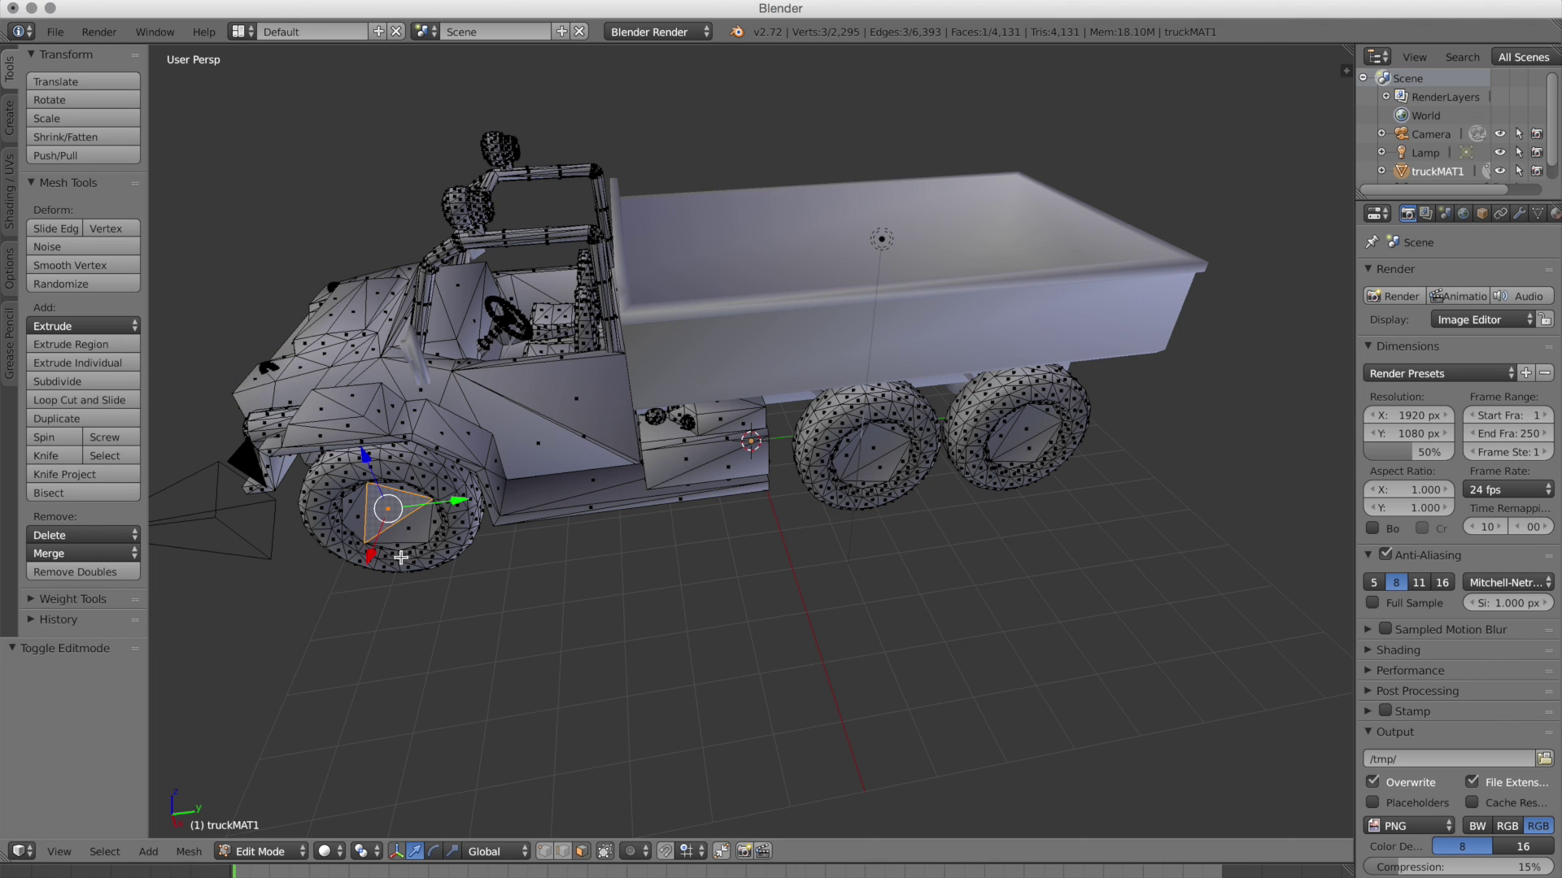
right_click(872, 451)
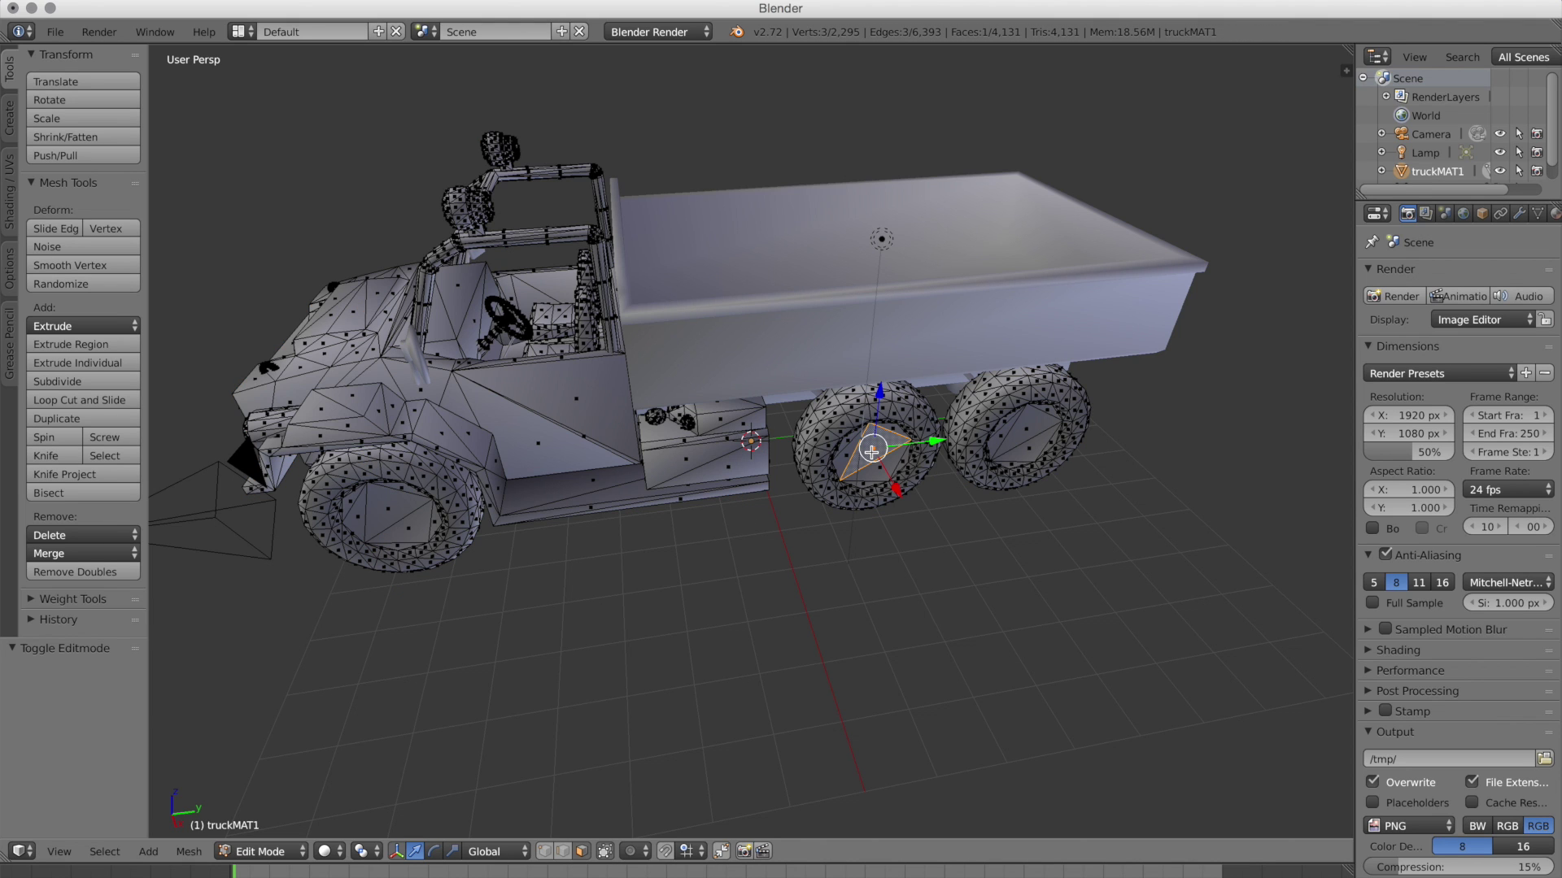
right_click(387, 506)
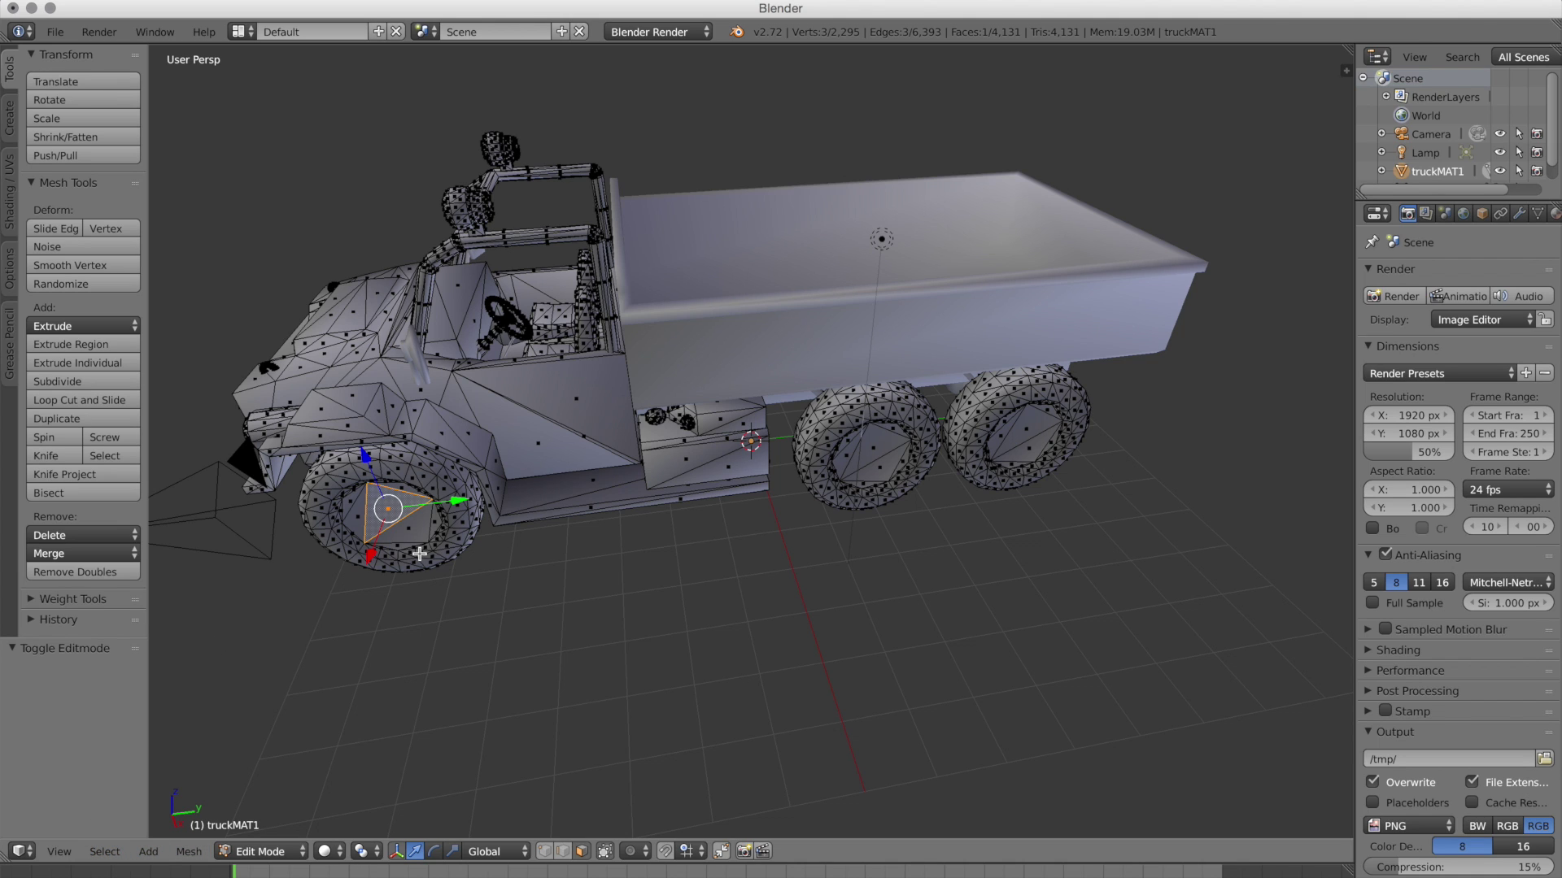
click(108, 851)
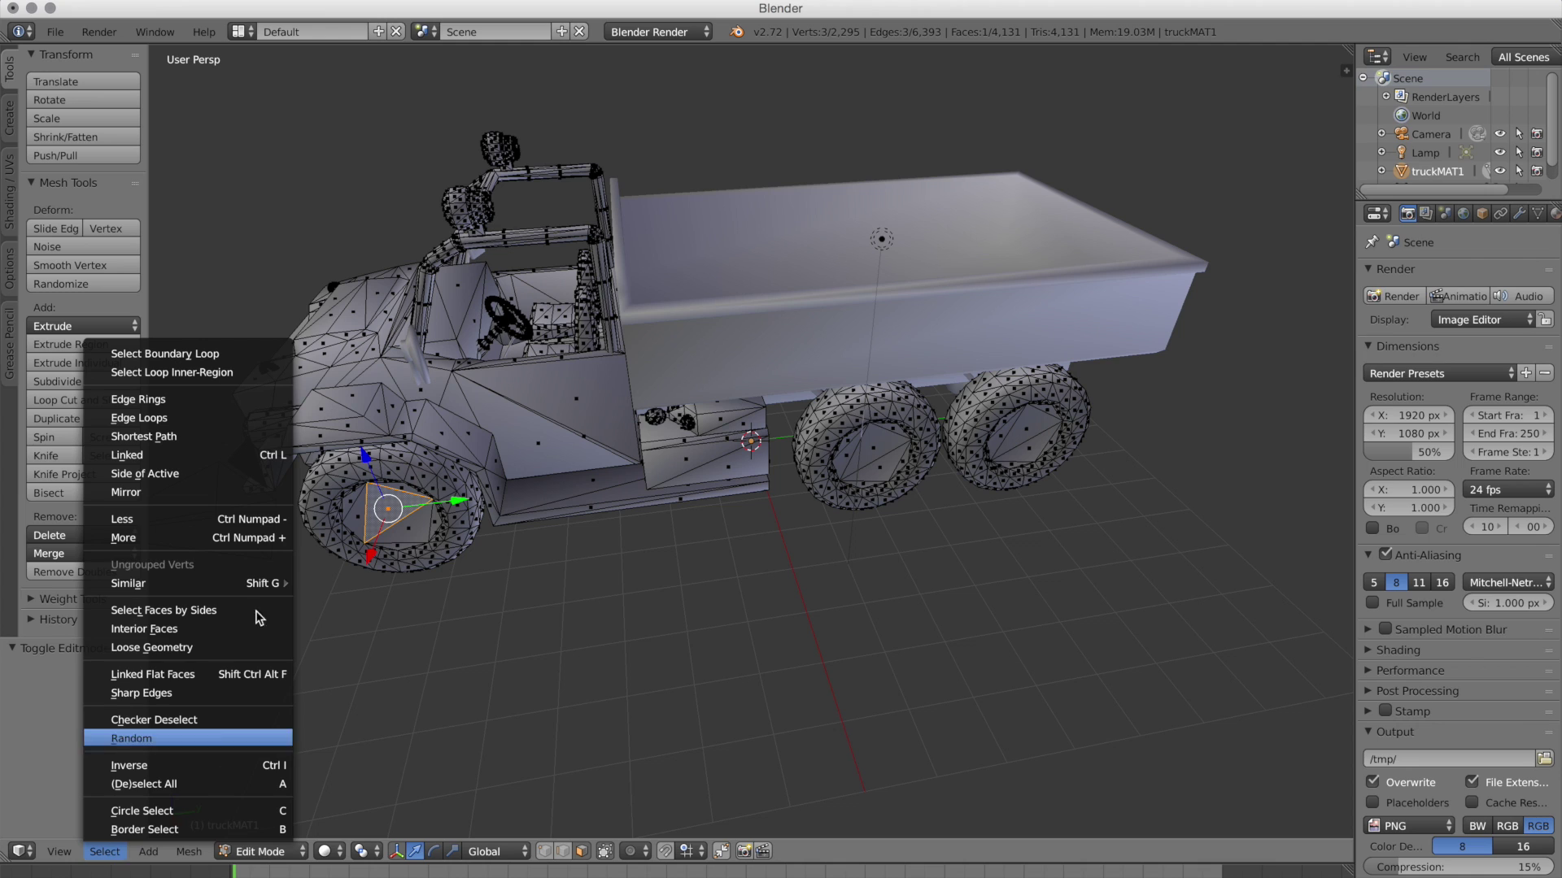
click(212, 461)
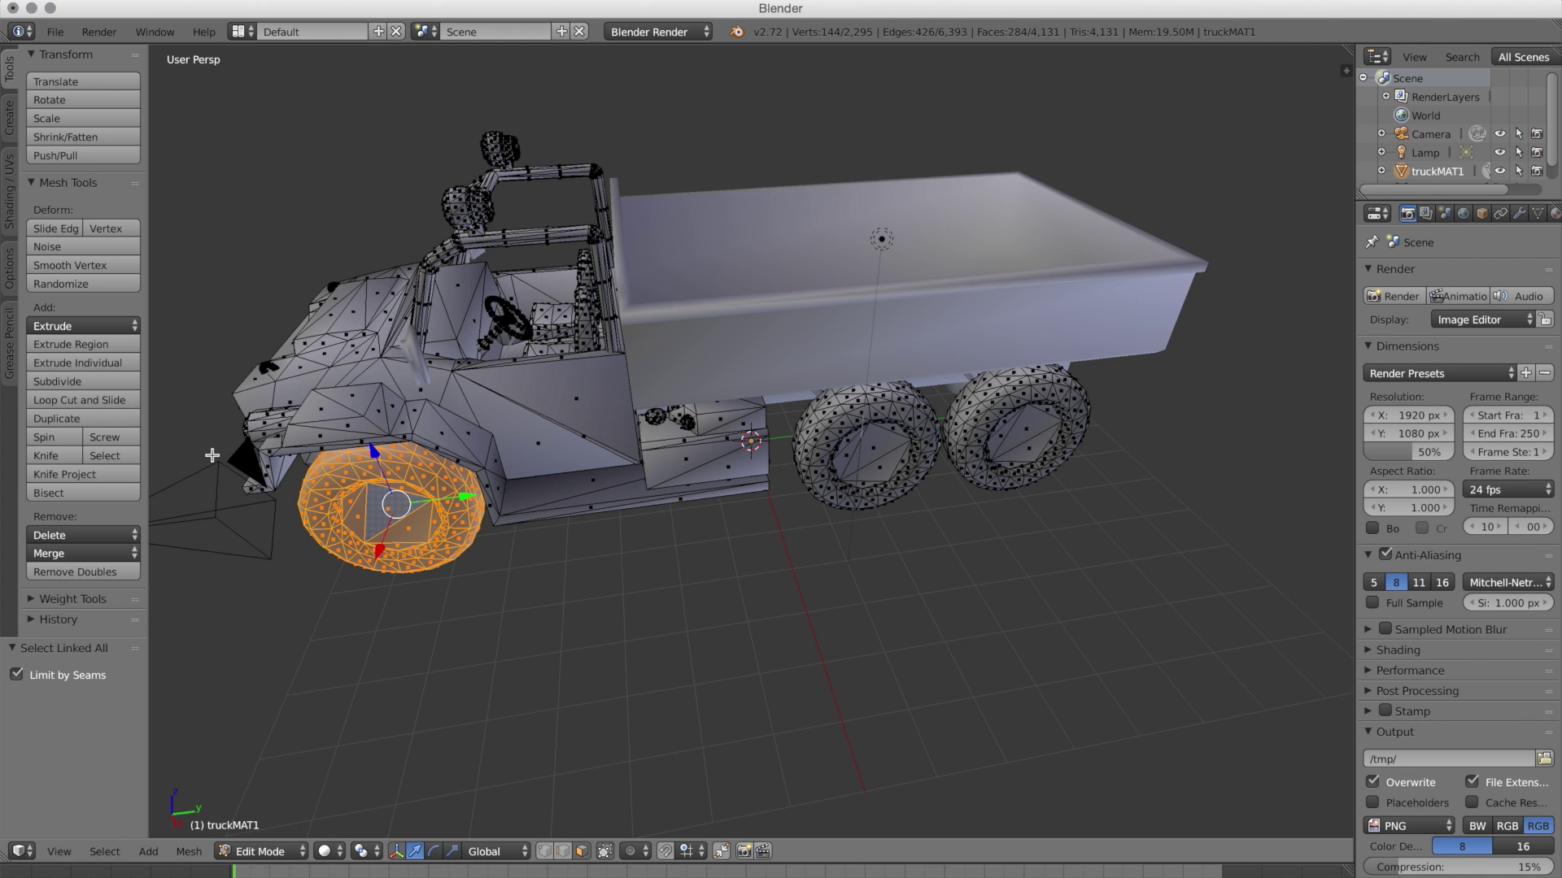
Examine the selected front wheel and its surroundings from the truck's front and underside.
scroll(541, 601, left, 10)
scroll(541, 601, left, 5)
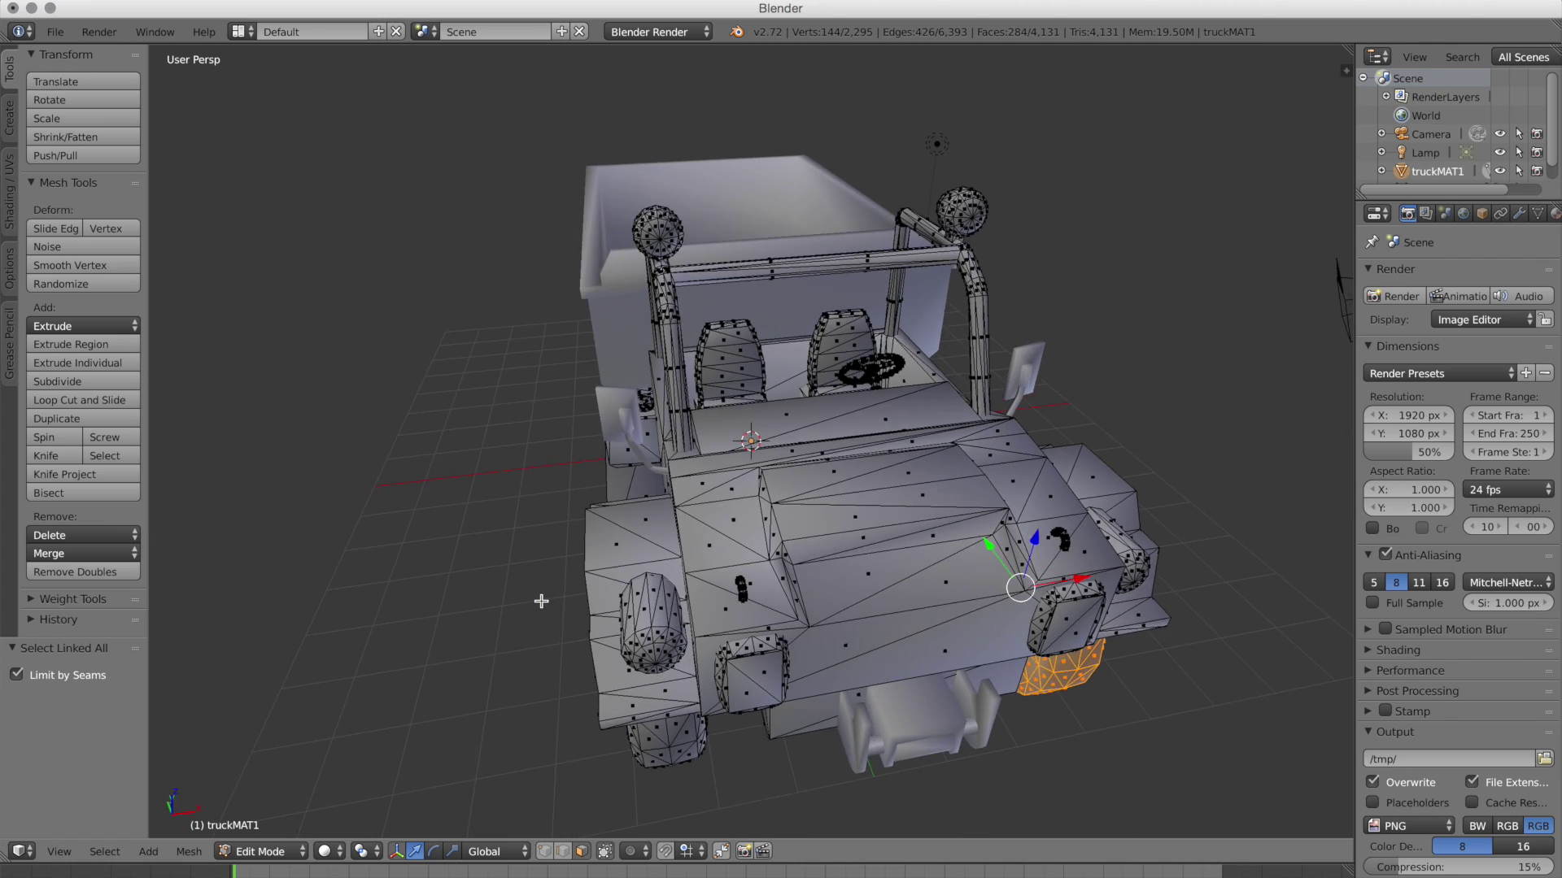
scroll(541, 601, down, 5)
scroll(541, 601, down, 5)
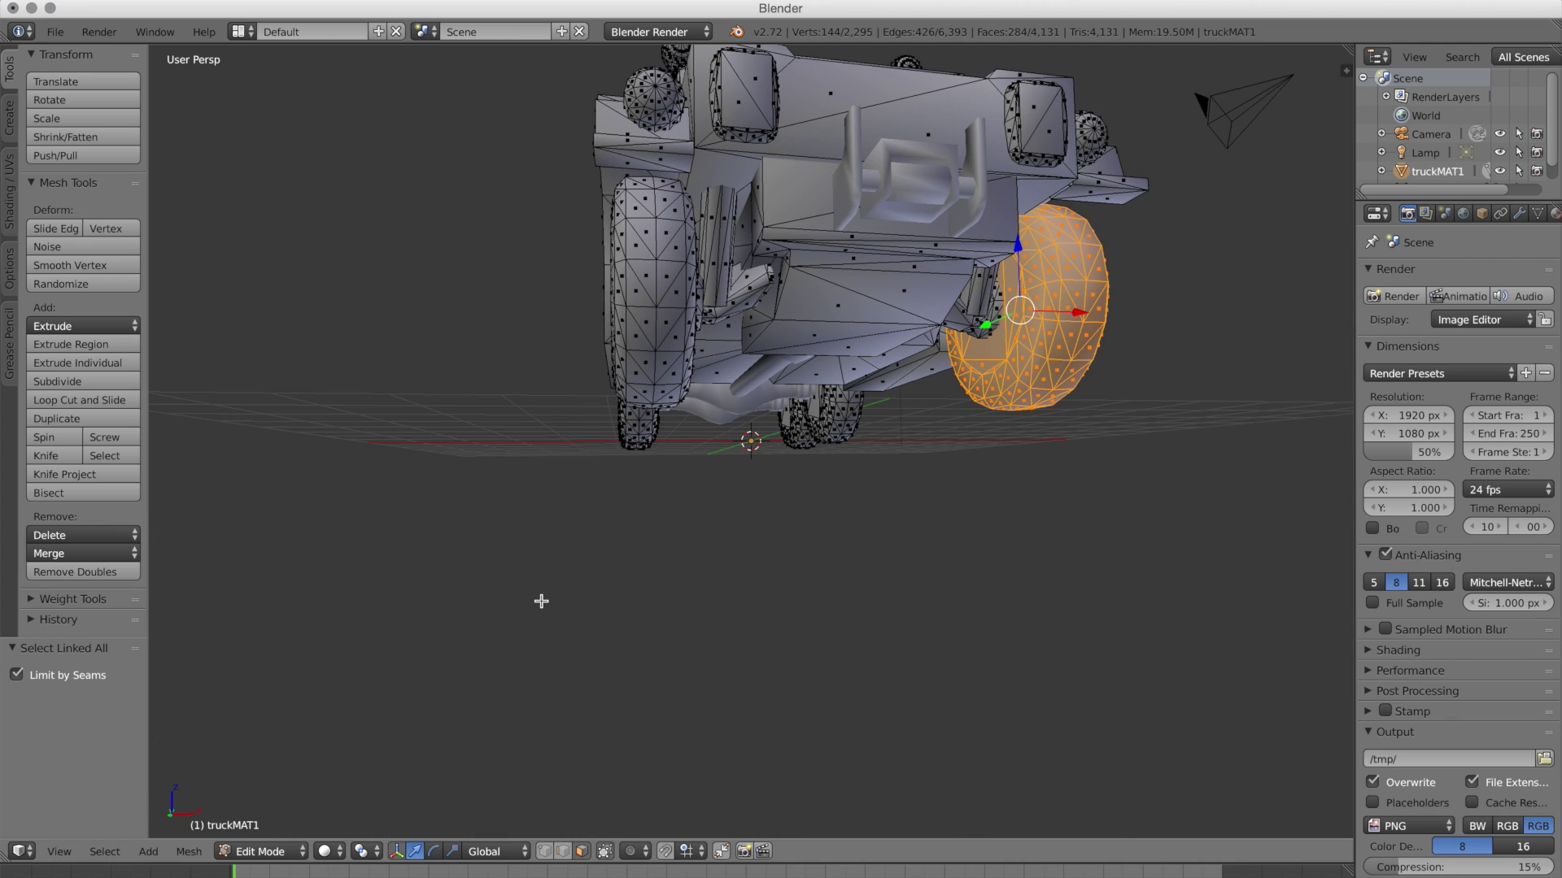
scroll(541, 601, left, 5)
scroll(541, 601, right, 3)
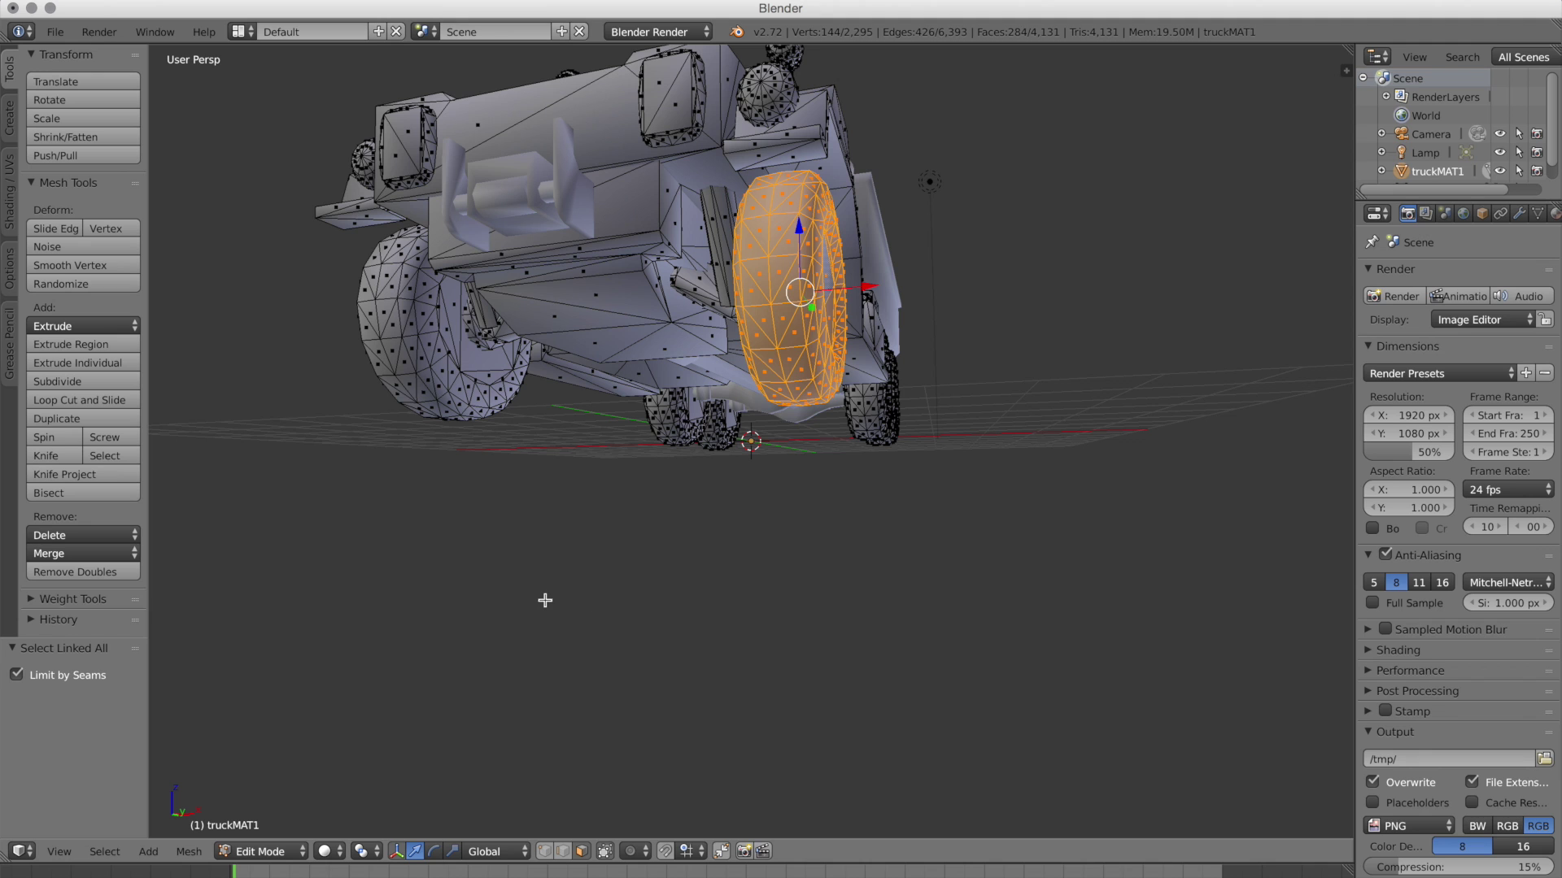
Separate the selected driver's-side front wheel from the truck body into its own object.
scroll(755, 573, up, 10)
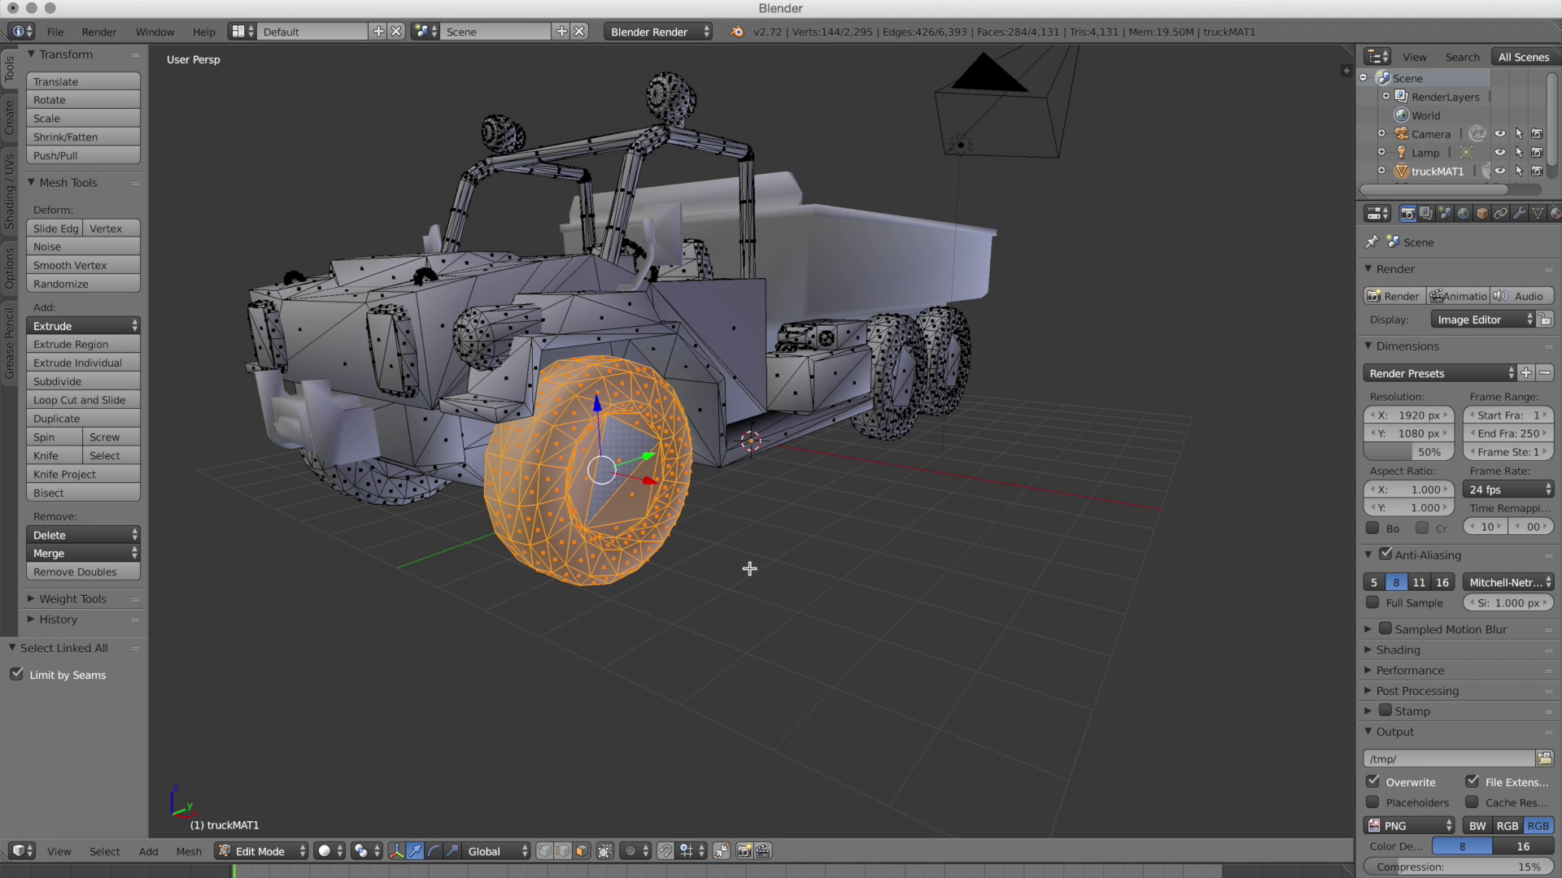
click(189, 852)
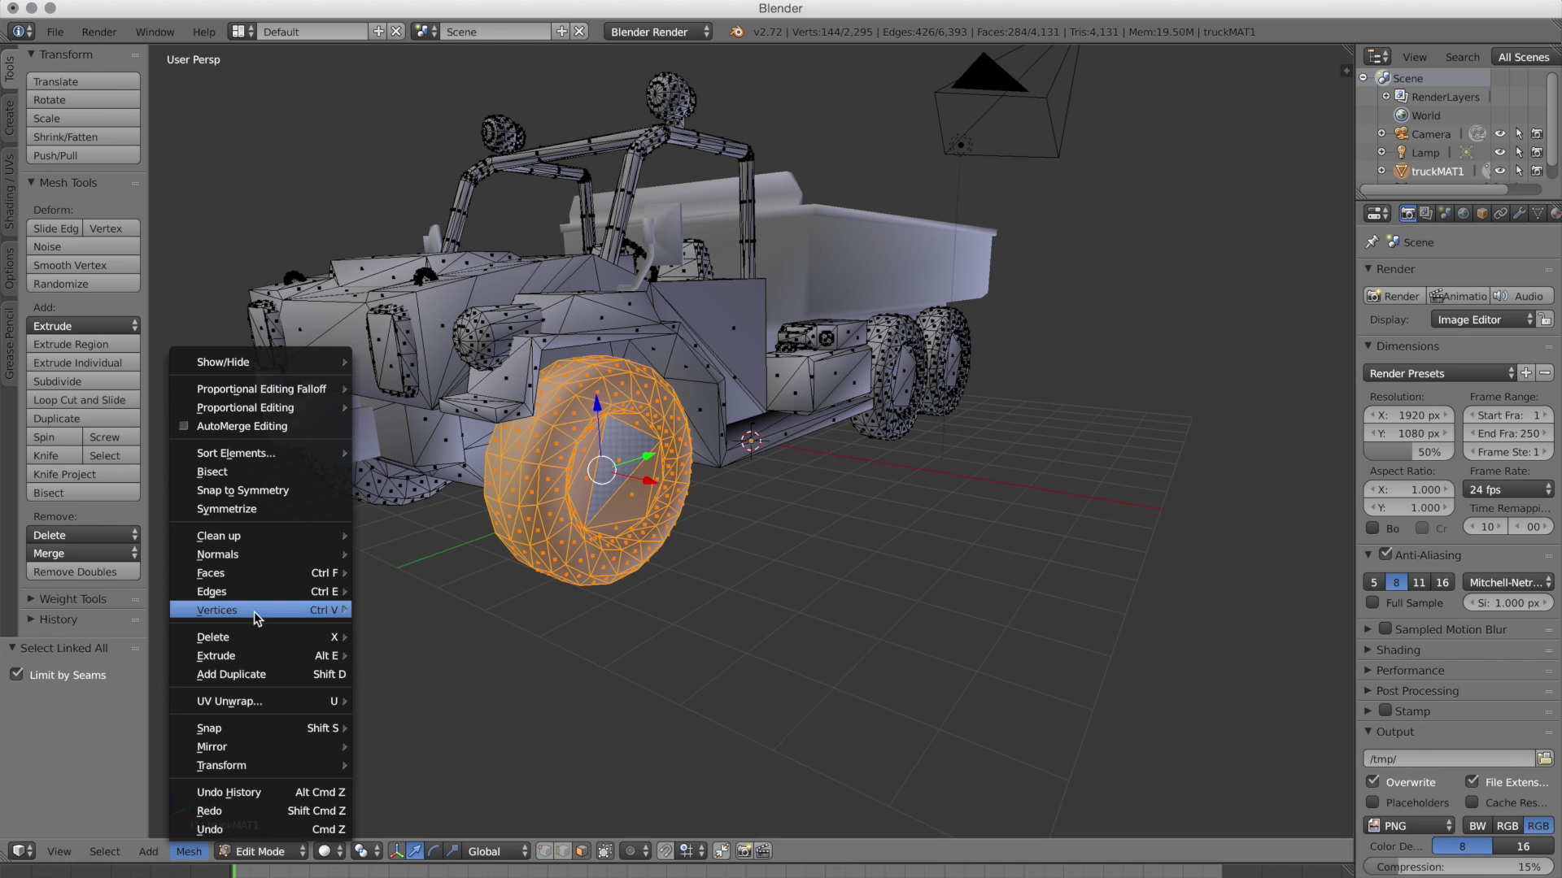
mouse_move(254, 612)
mouse_move(419, 354)
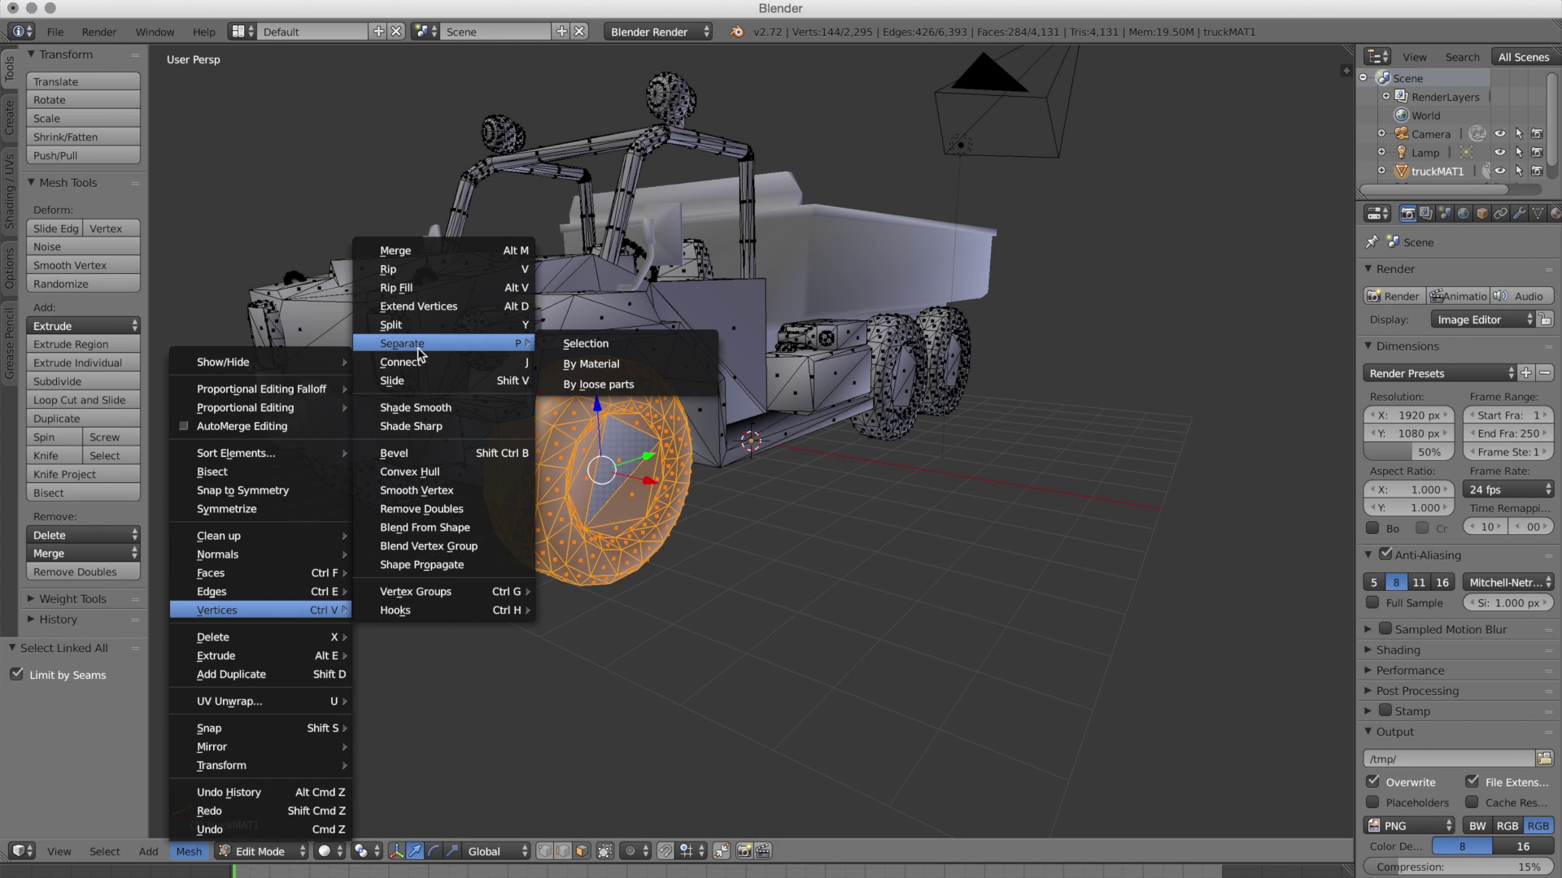
click(566, 348)
Select all geometry linked to a hub face of the driver's-side middle wheel and separate the selection into its own object.
middle_drag(621, 495, 622, 506)
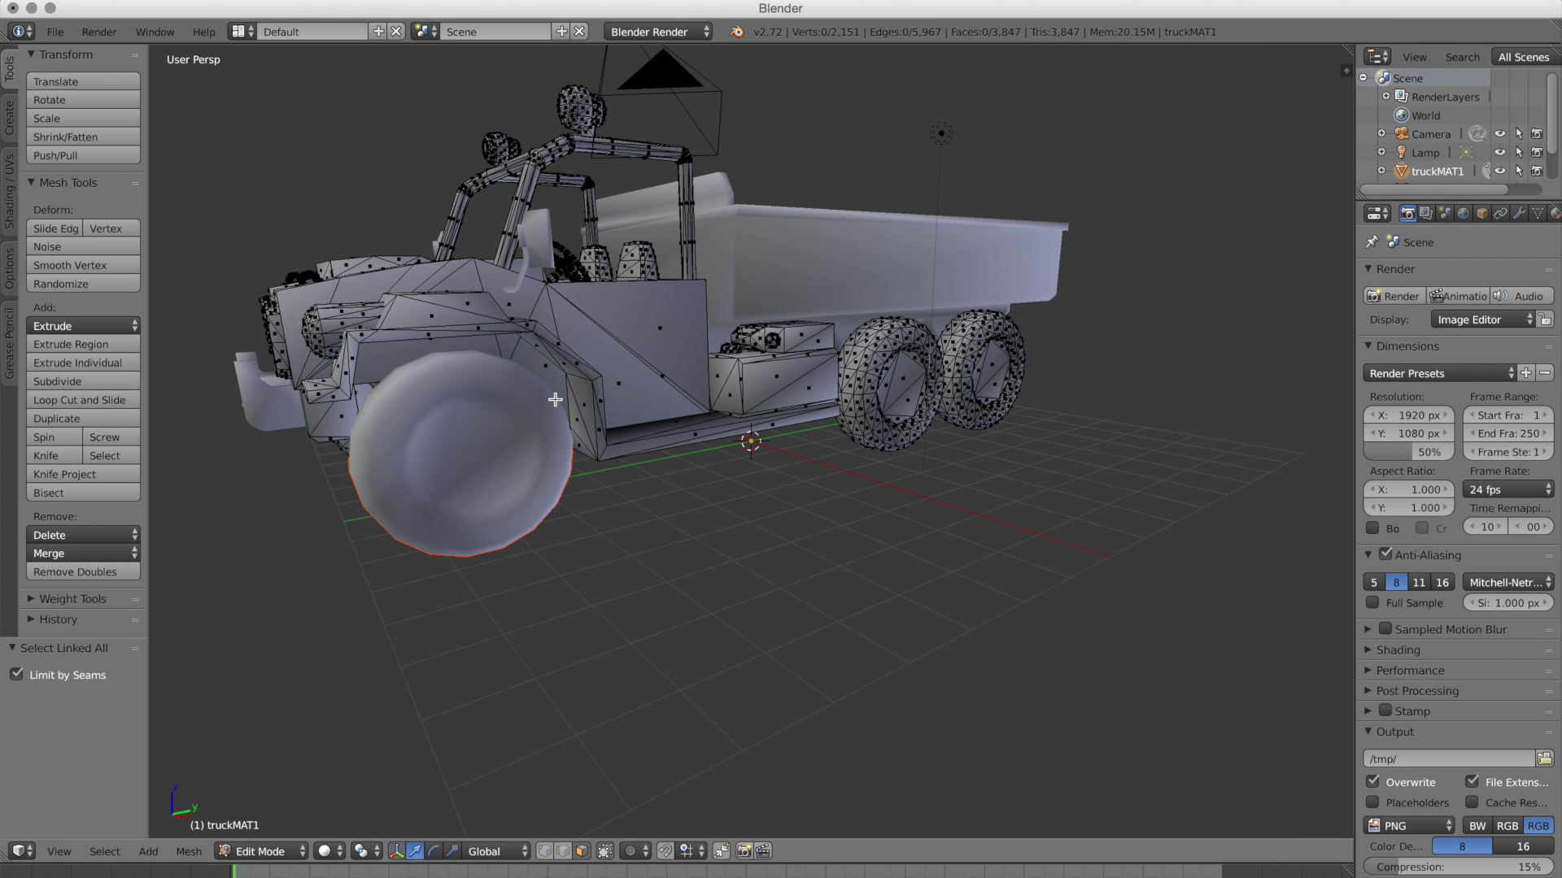
middle_drag(718, 494, 660, 533)
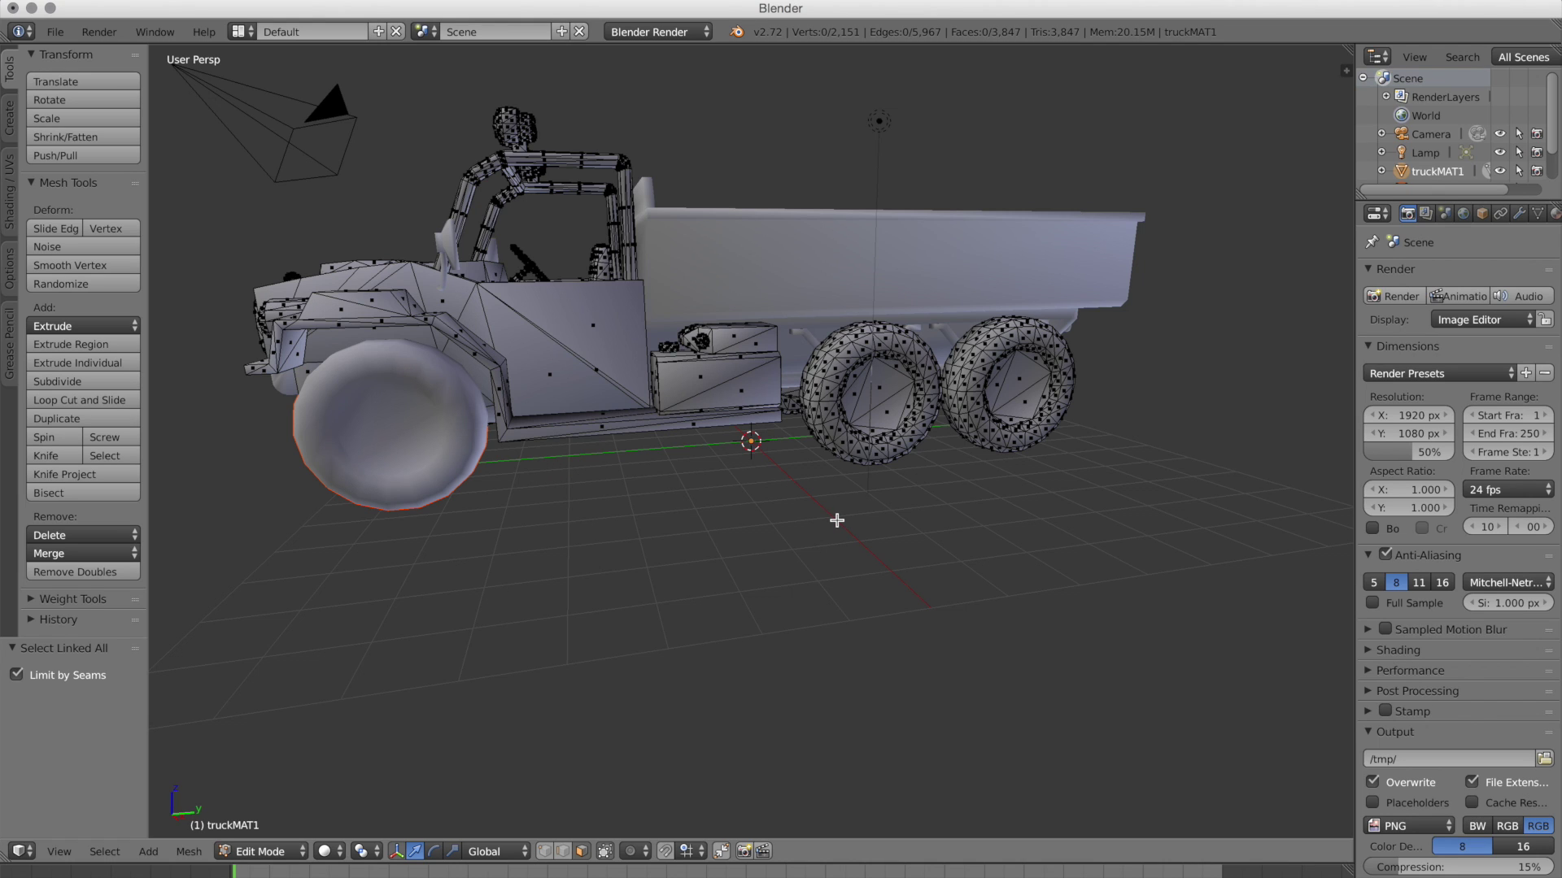
right_click(876, 374)
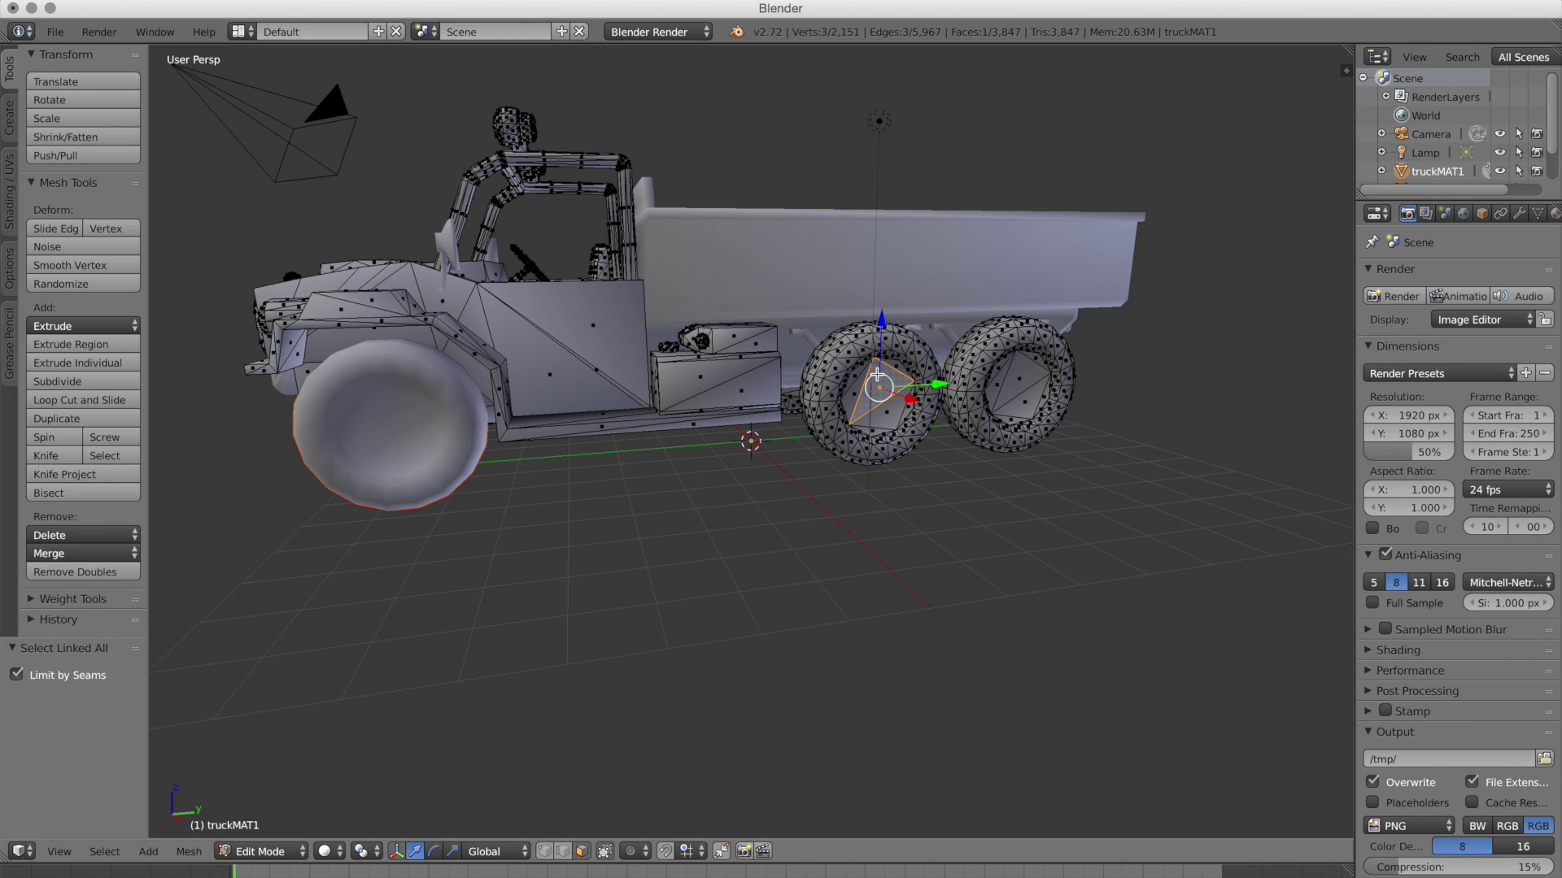
click(105, 852)
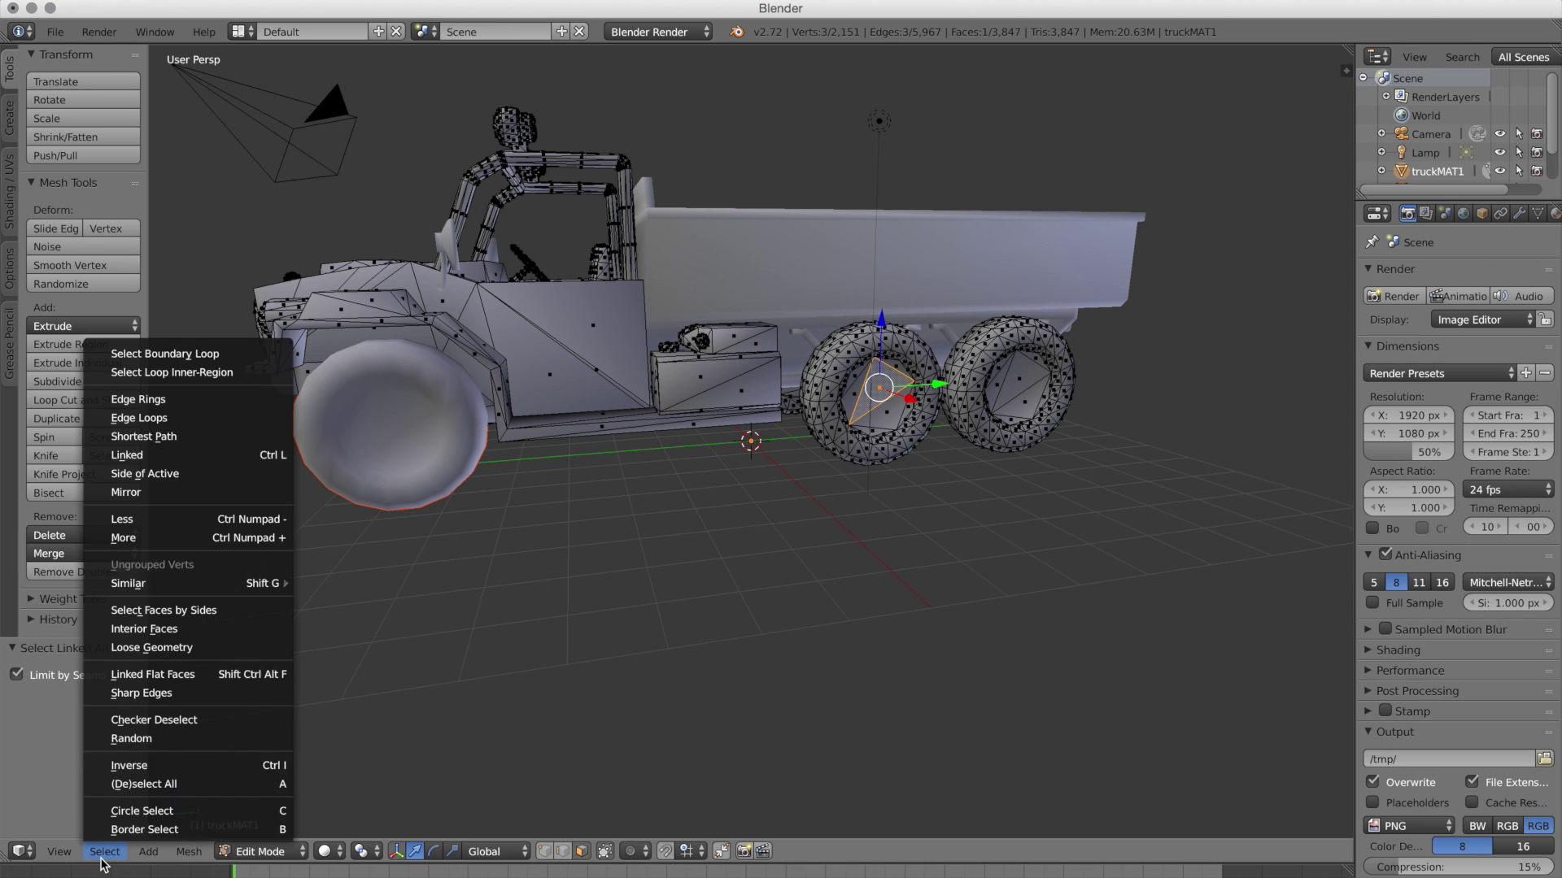
click(171, 457)
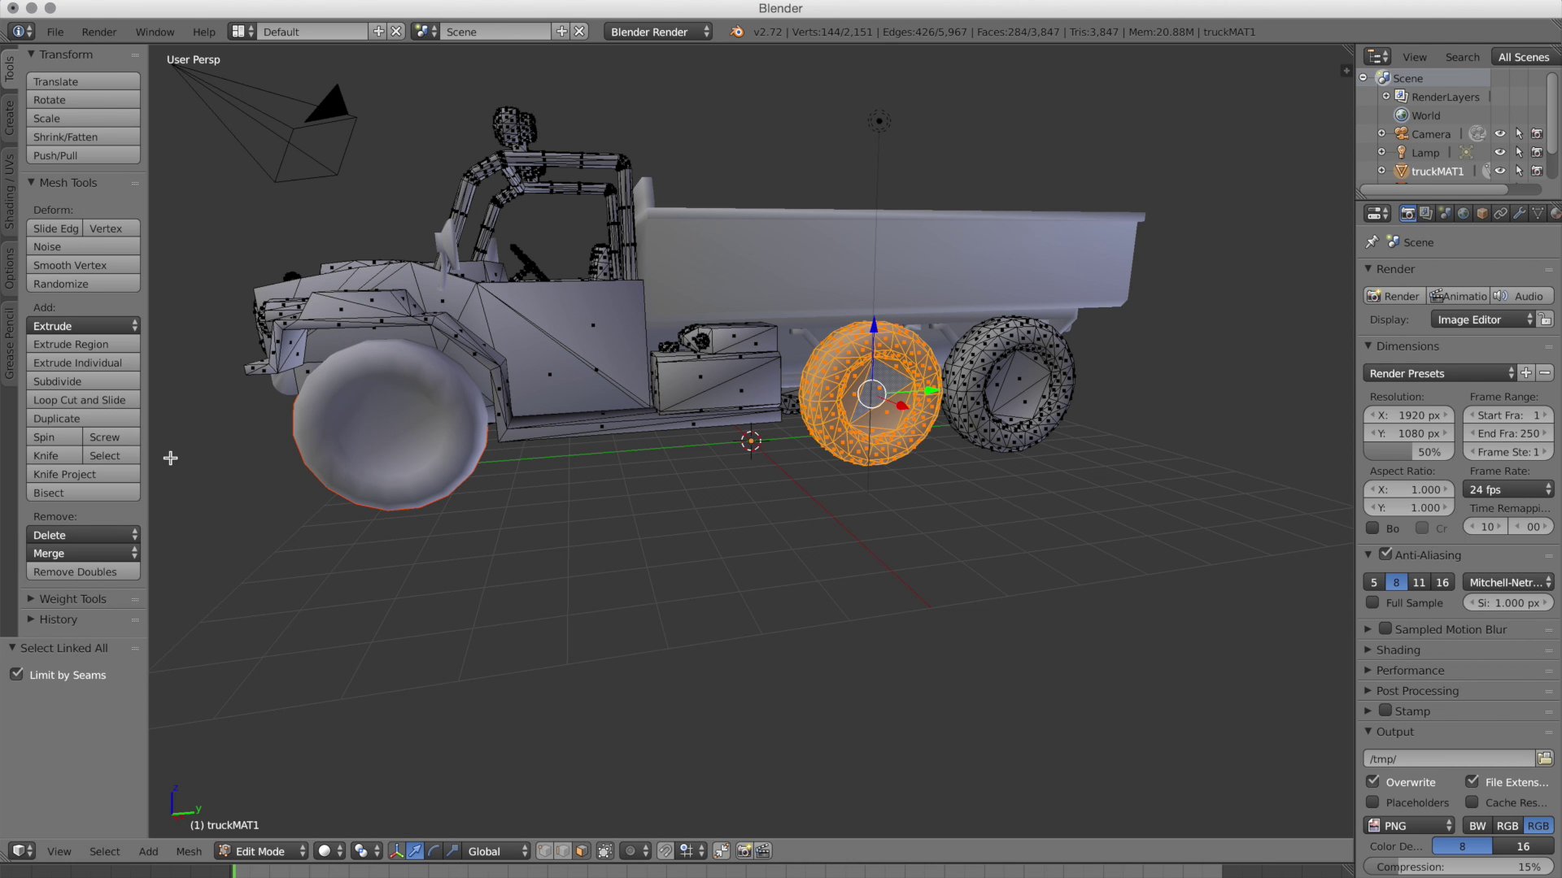
click(189, 851)
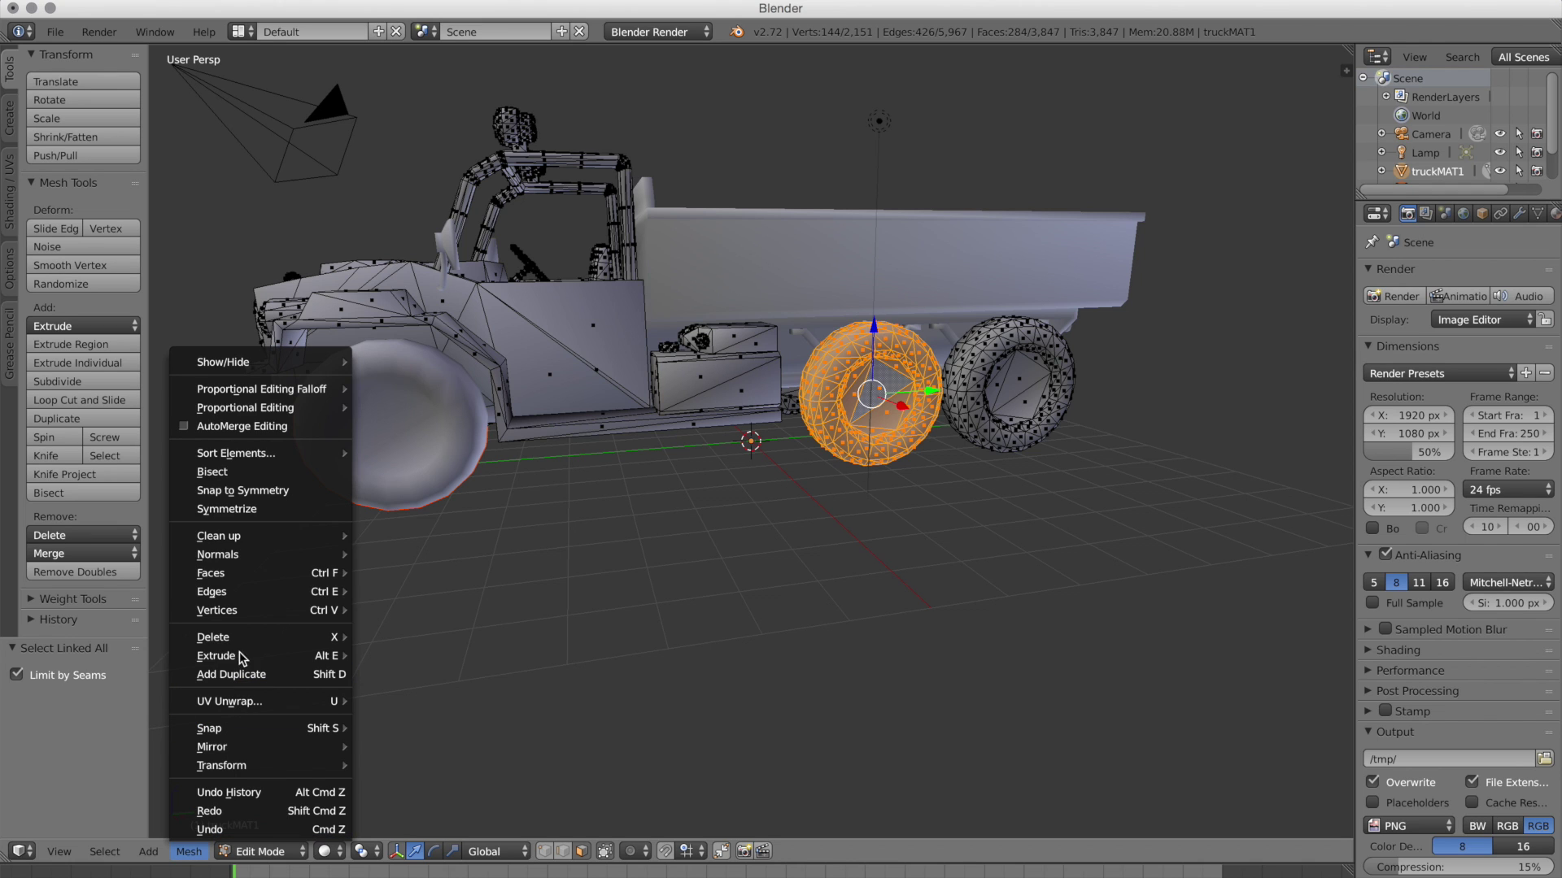
mouse_move(244, 611)
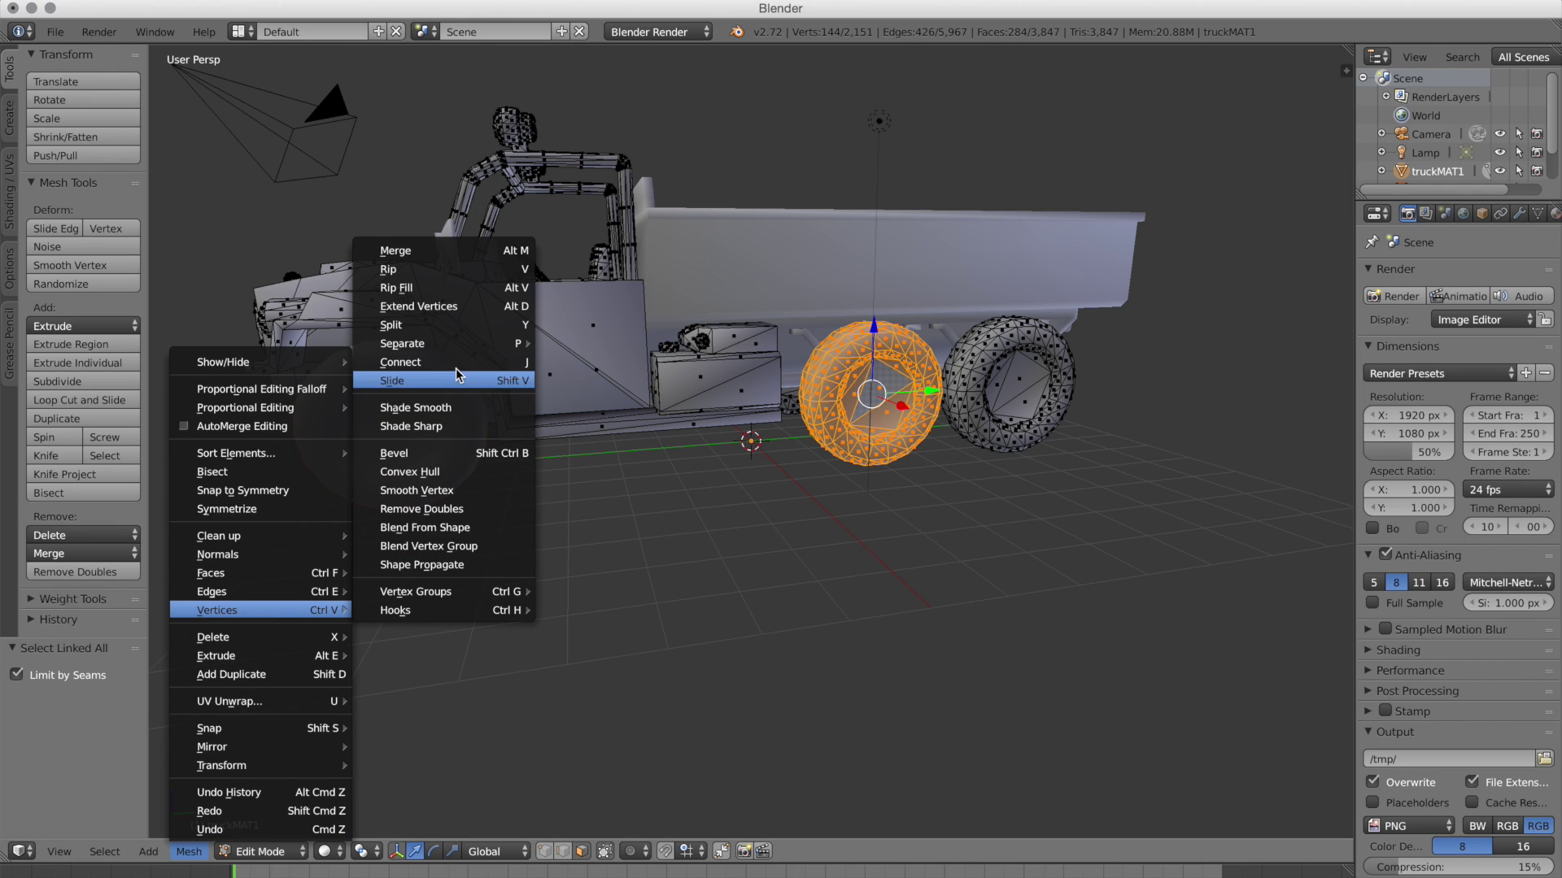
mouse_move(457, 346)
click(584, 345)
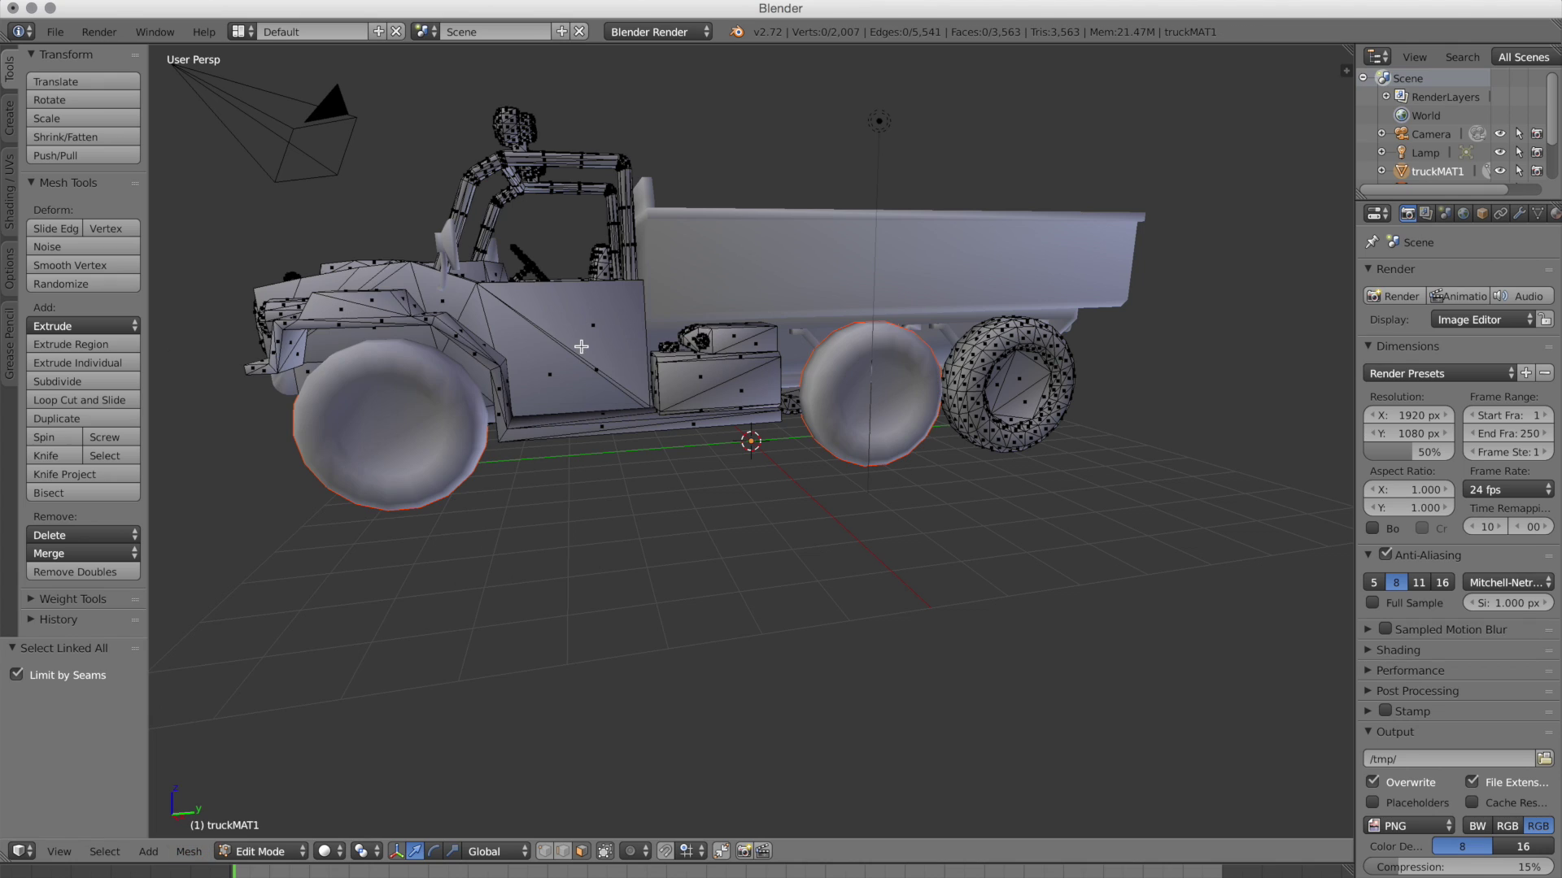
Select the linked geometry of the driver's-side rear wheel and separate it from the truck body.
right_click(1013, 381)
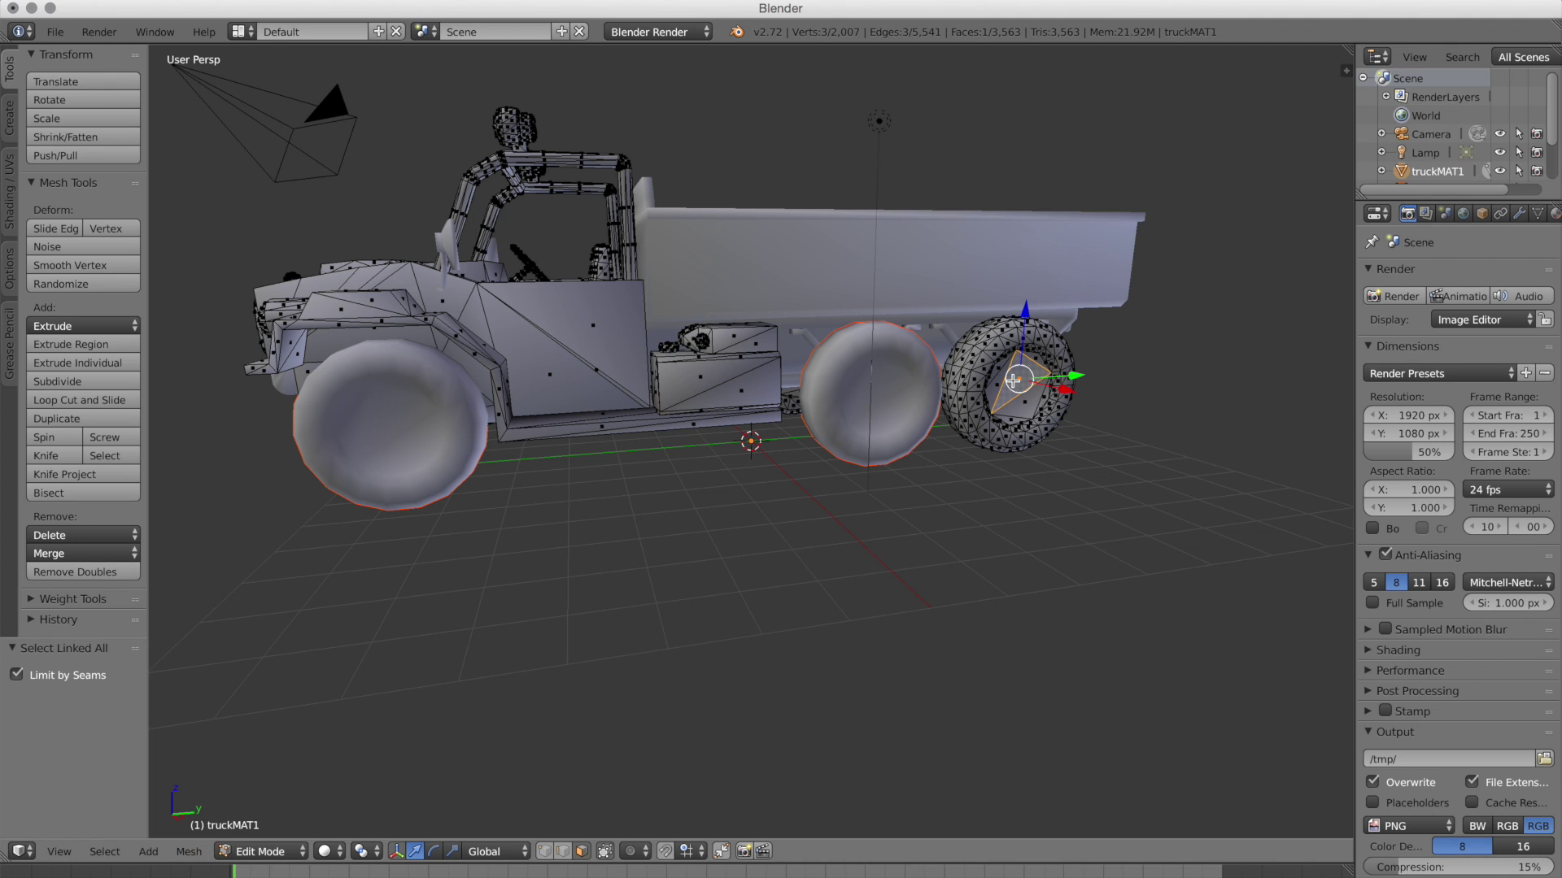
key(ctrl+l)
key(p)
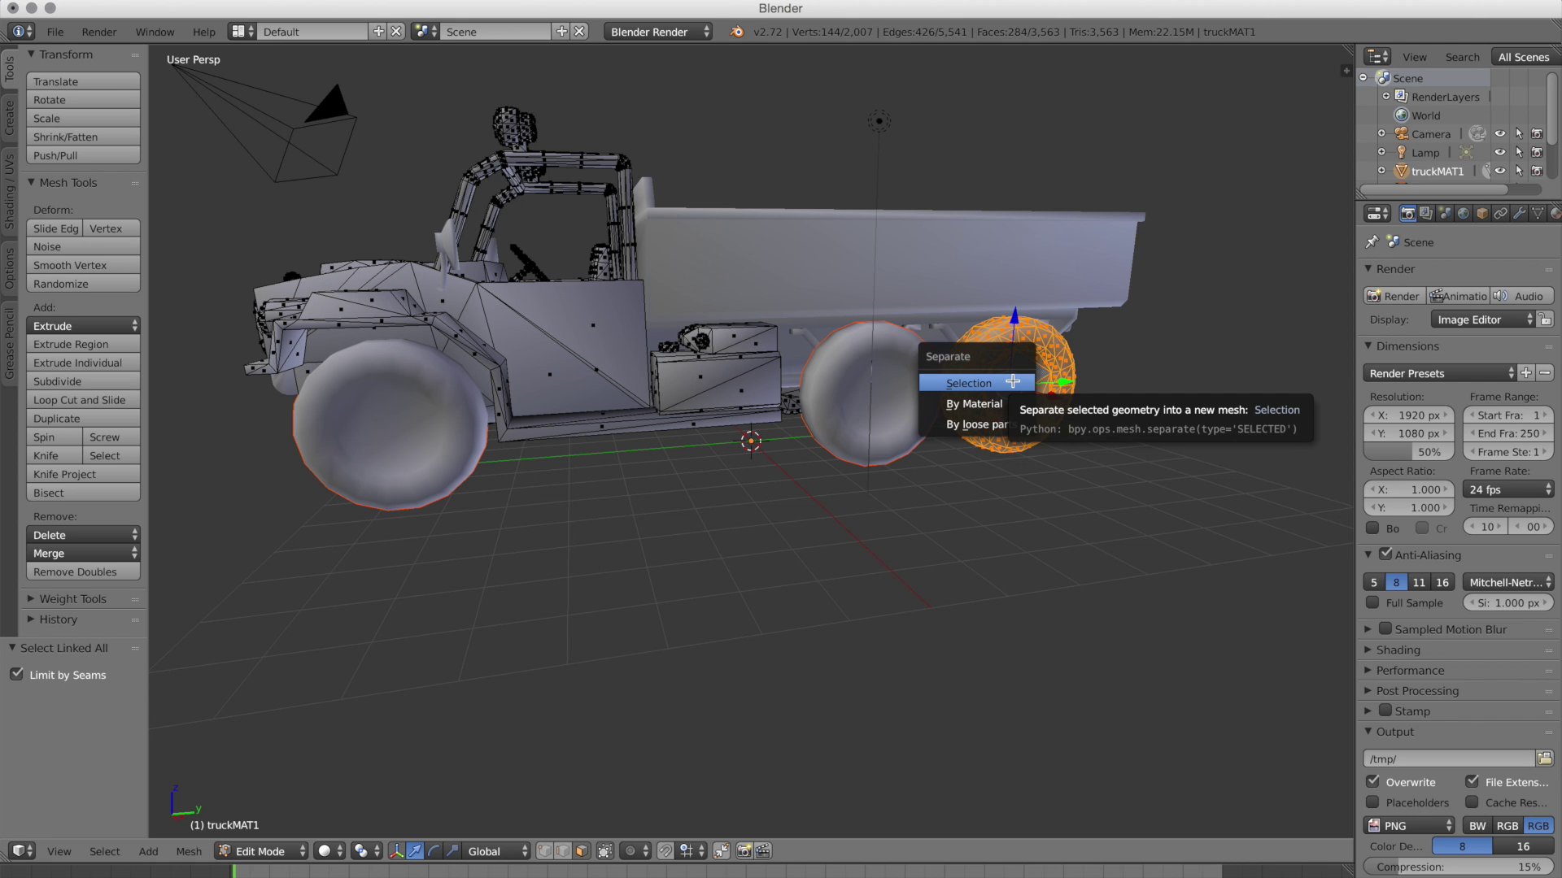
click(1012, 379)
Select the linked geometry of the passenger's-side front wheel and separate it from the truck body.
scroll(1013, 381, left, 10)
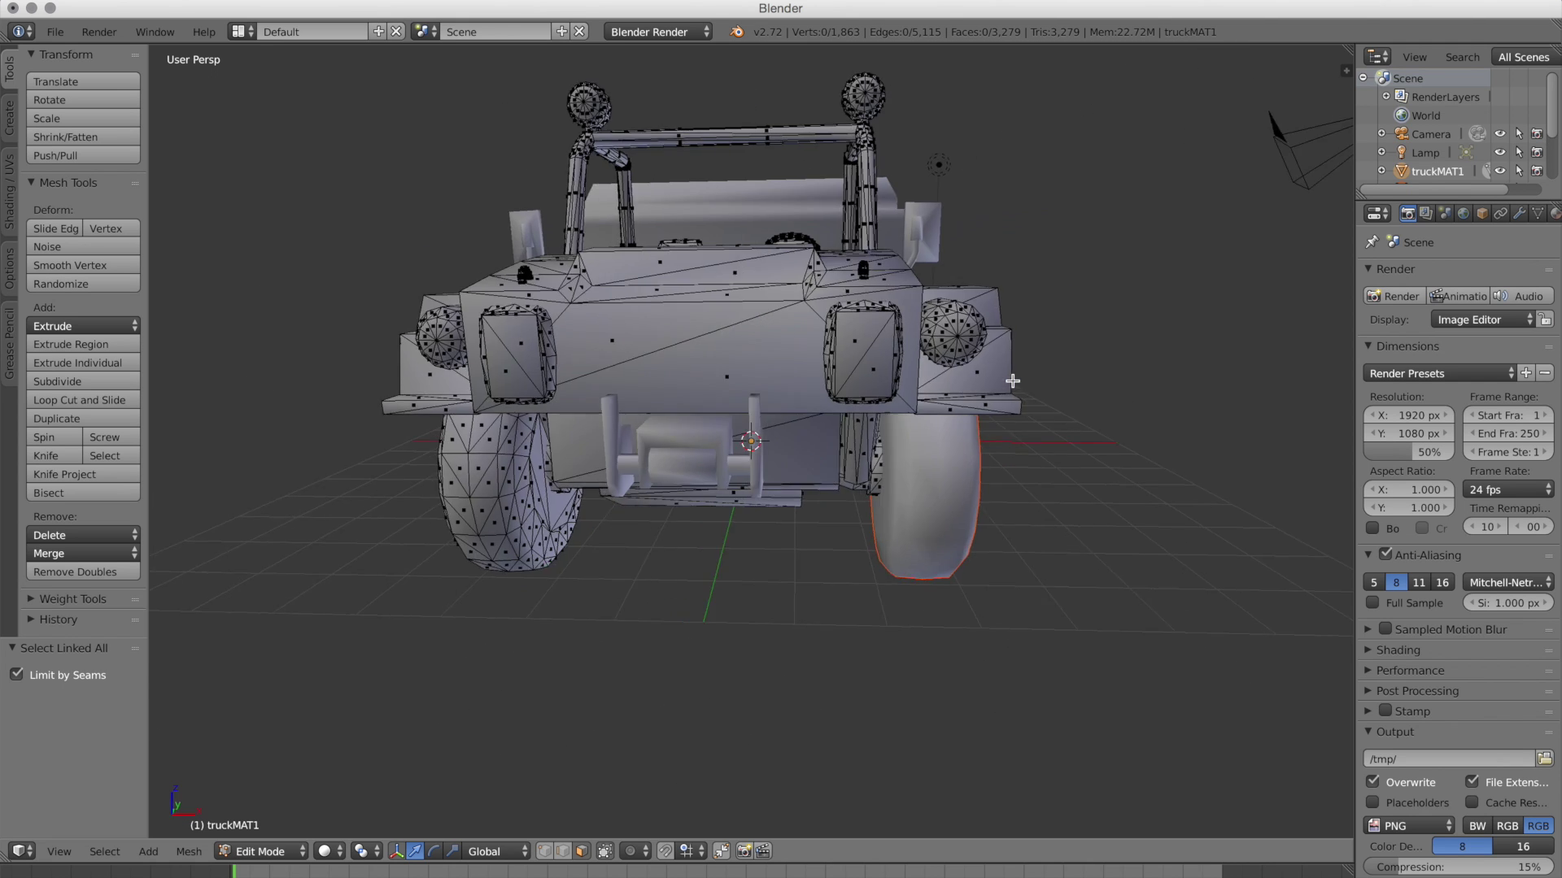
right_click(919, 452)
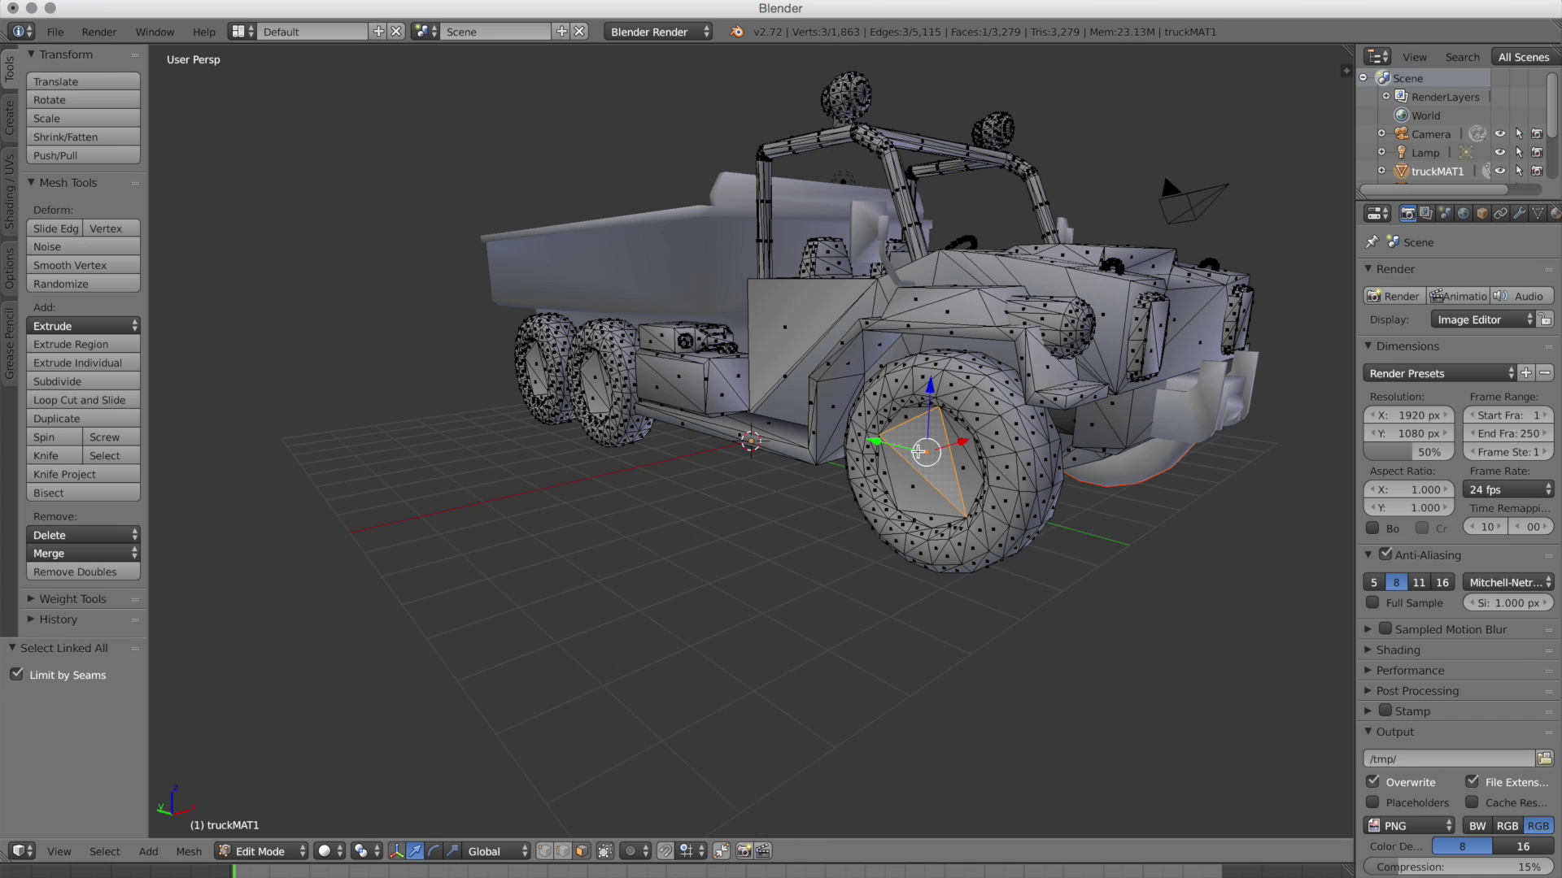
key(ctrl+l)
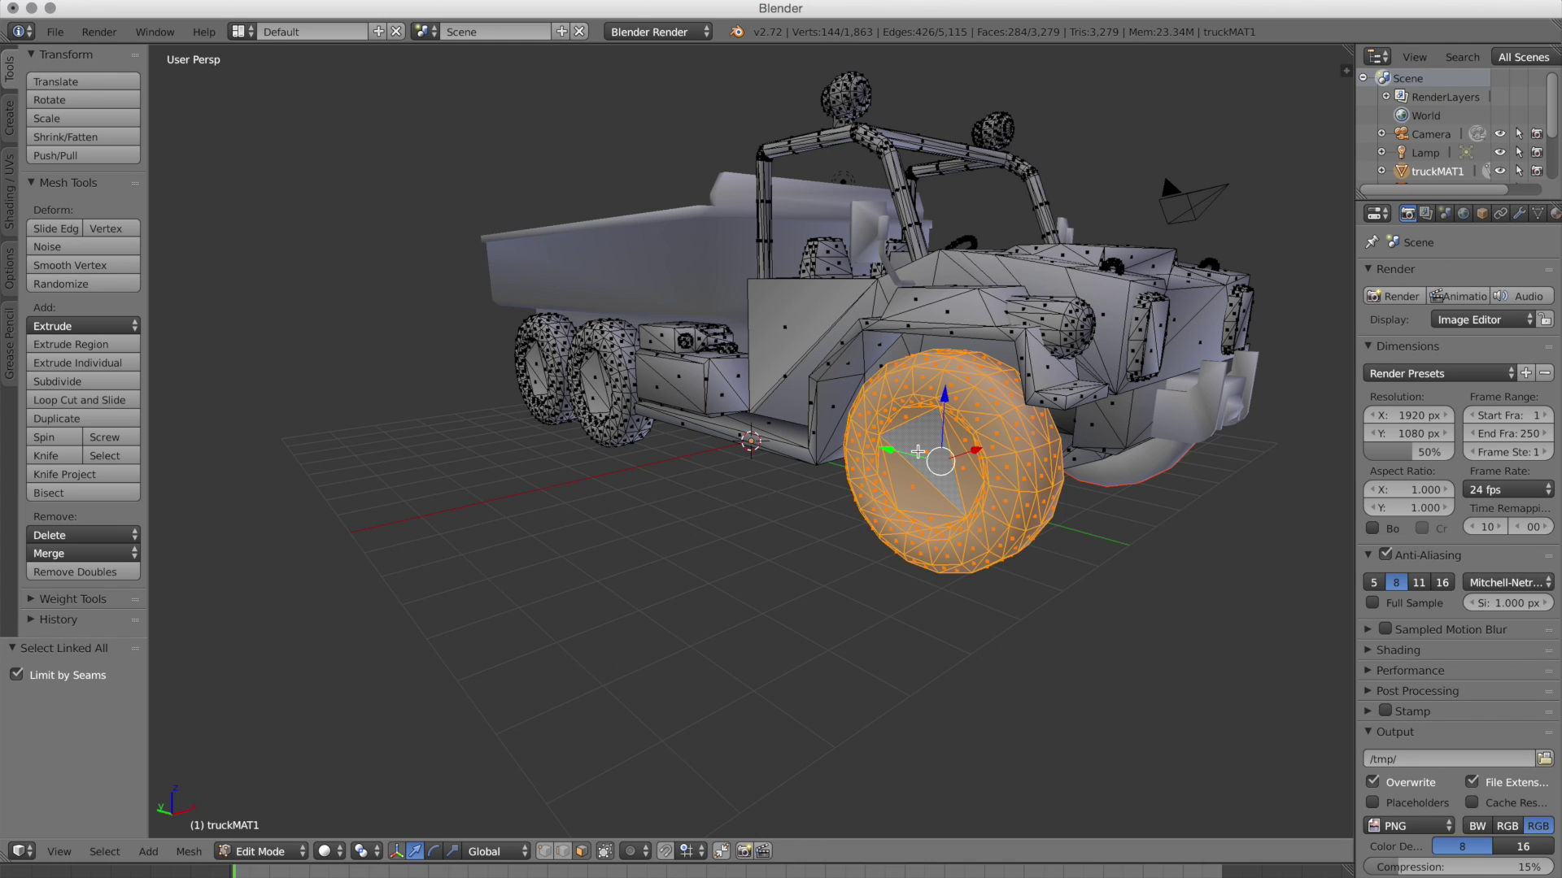
key(p)
click(919, 452)
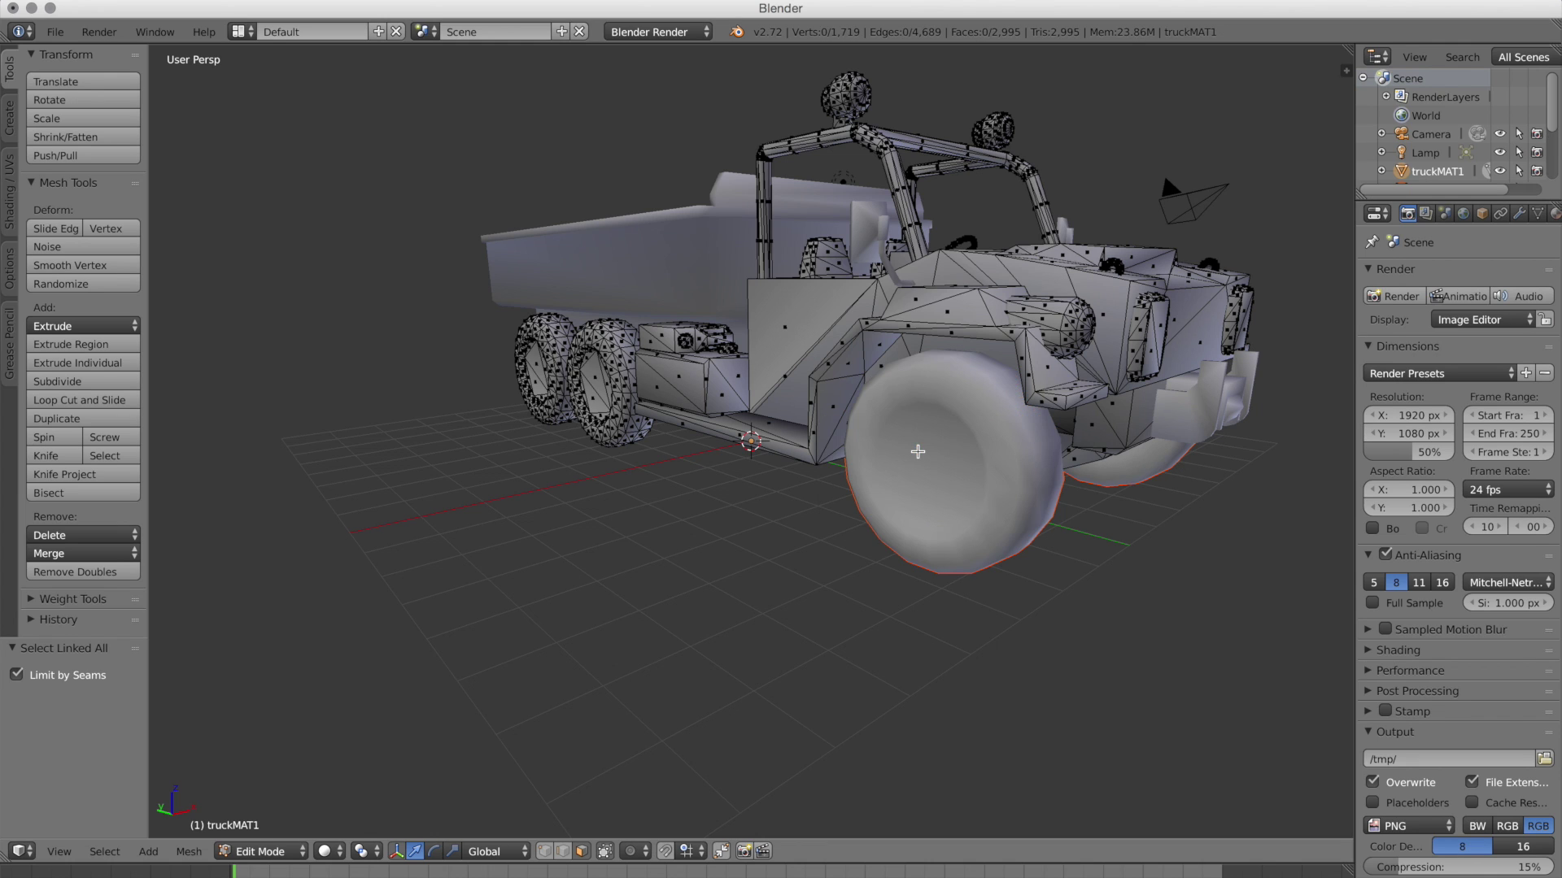
Select the linked geometry of the passenger's-side middle wheel and separate it from the truck body.
right_click(600, 381)
key(ctrl+l)
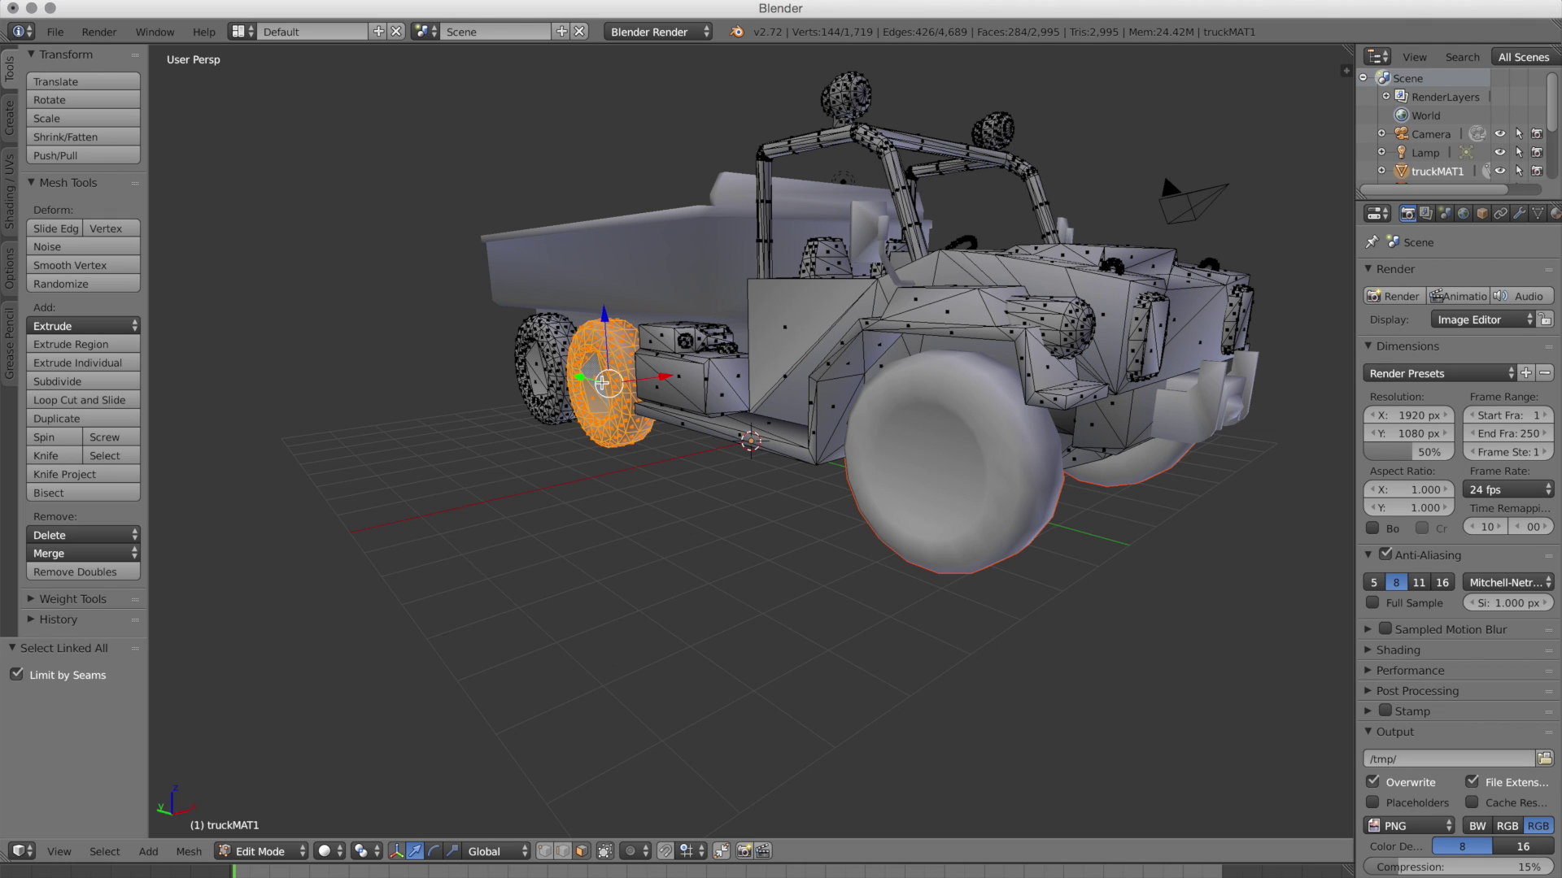
key(p)
click(602, 382)
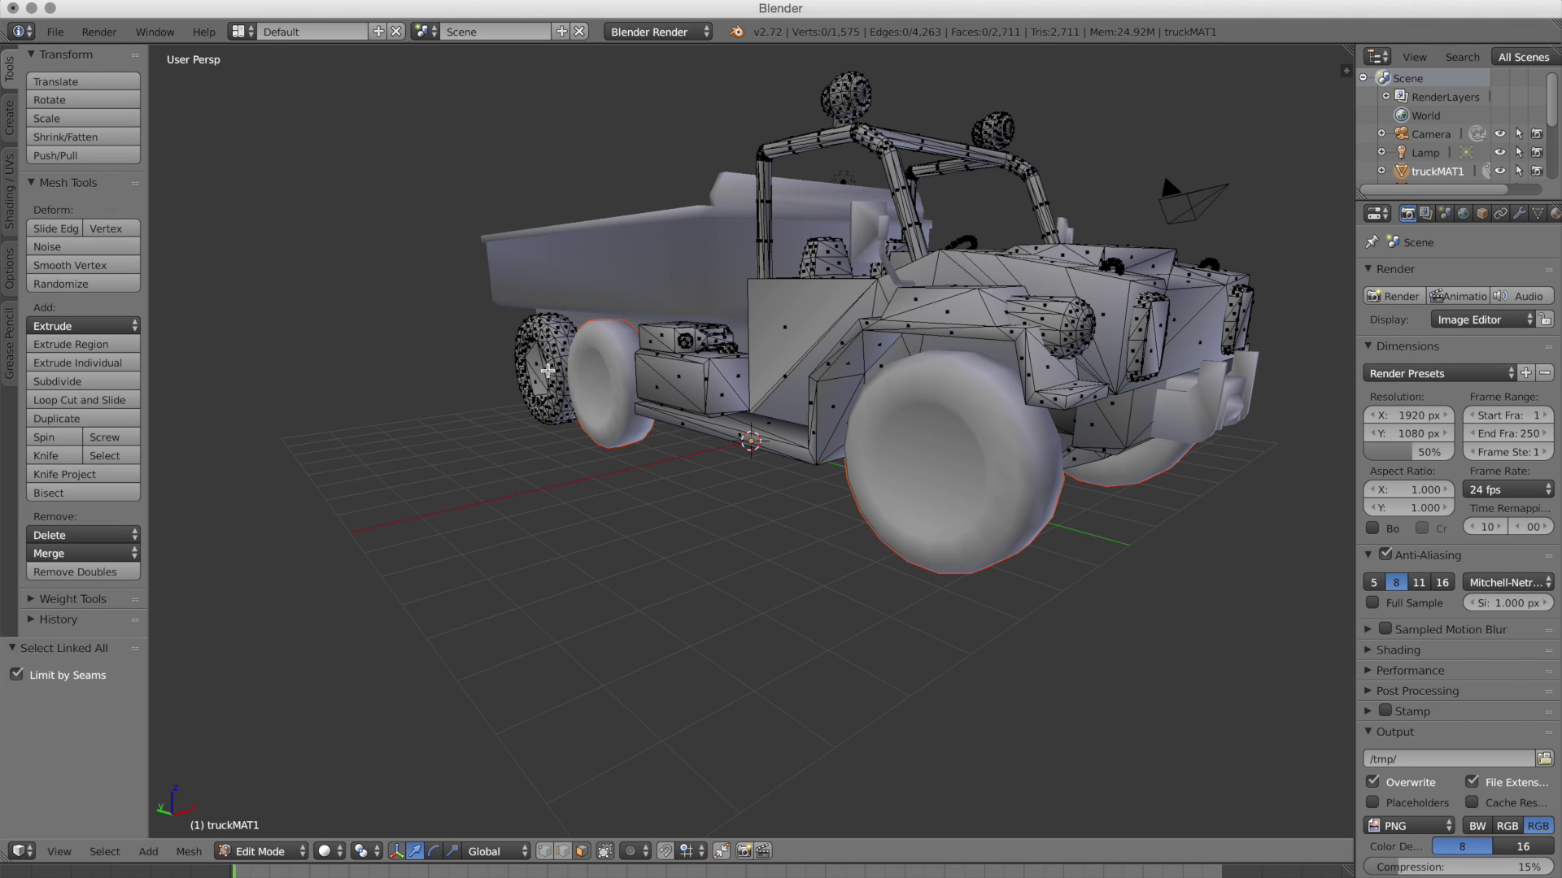
Select the linked geometry of the passenger's-side rear wheel and separate it from the truck body.
right_click(536, 367)
key(ctrl+l)
key(p)
click(536, 367)
Return the truck body from Edit Mode to Object Mode.
scroll(658, 412, right, 10)
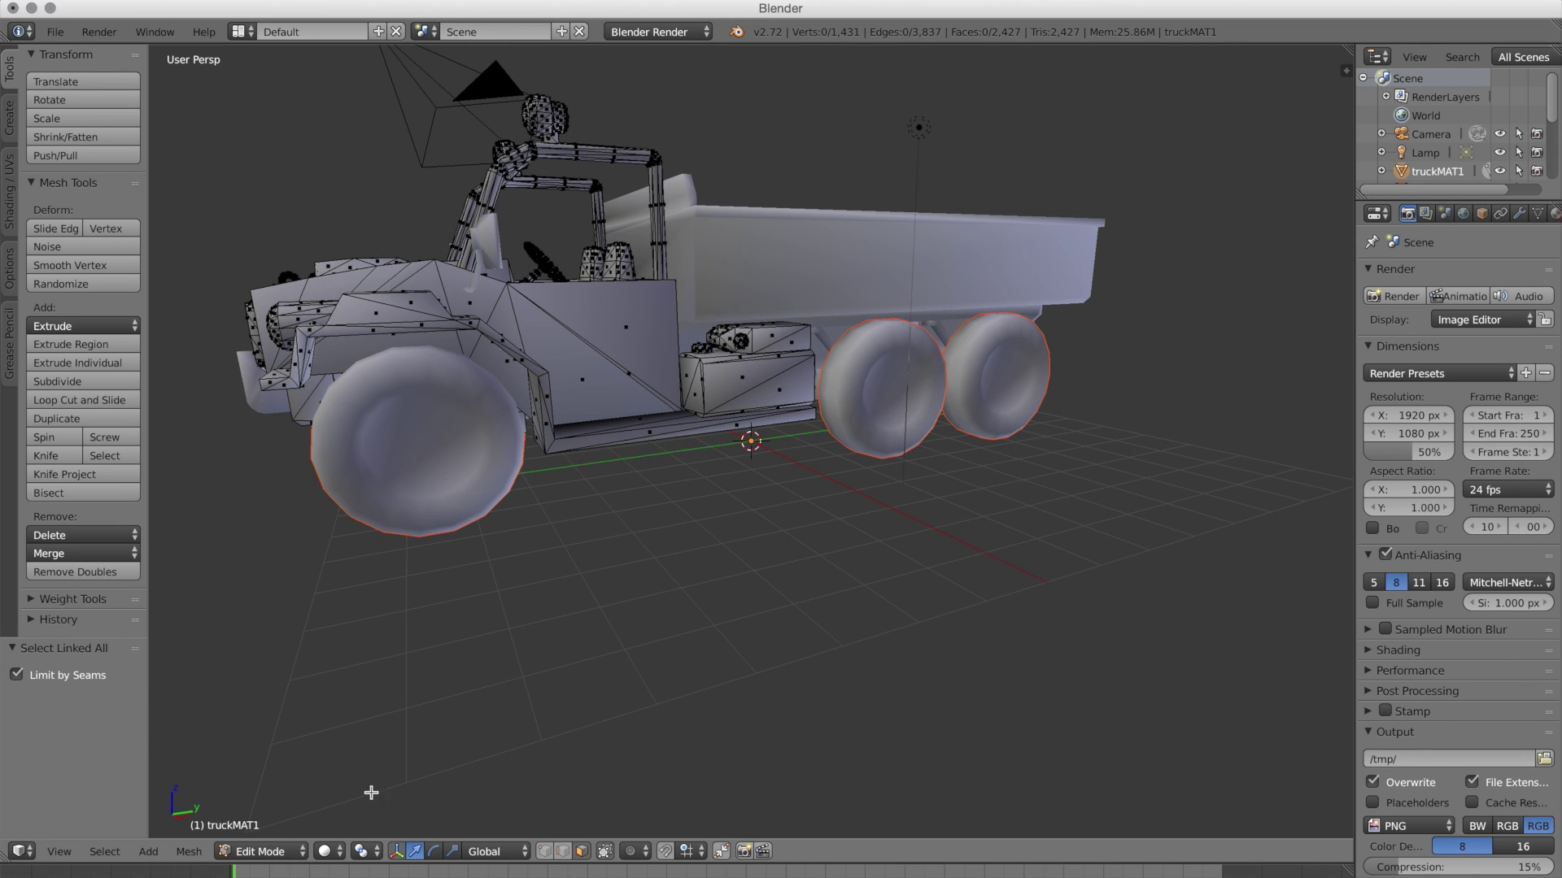
click(271, 852)
click(275, 830)
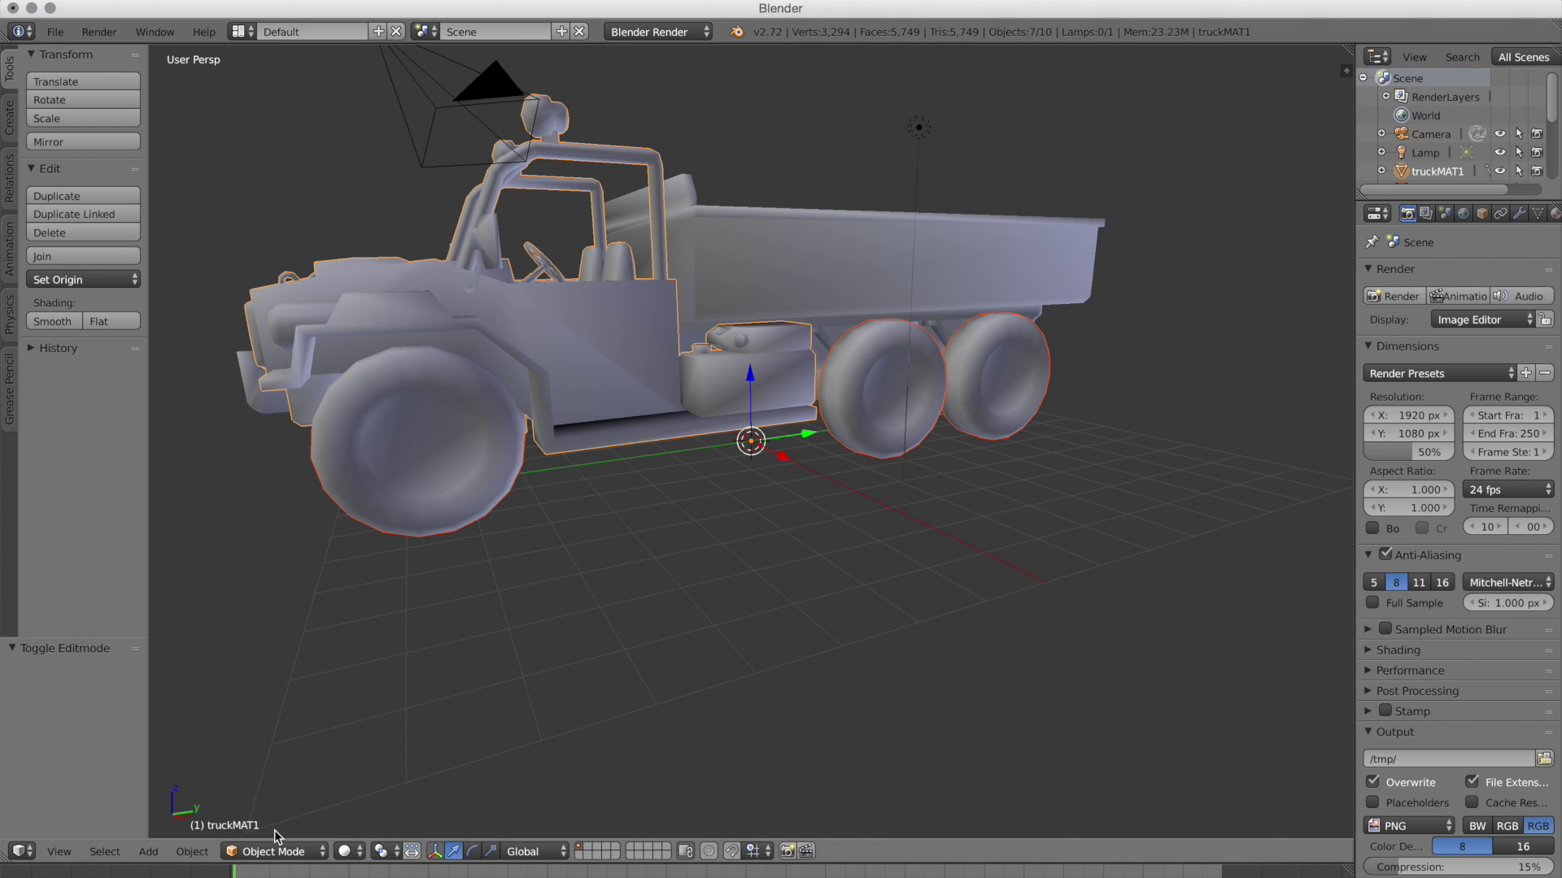
Select the driver's-side wheels one after another to check that each is a separate object and where its origin lies.
click(413, 491)
click(561, 358)
click(440, 460)
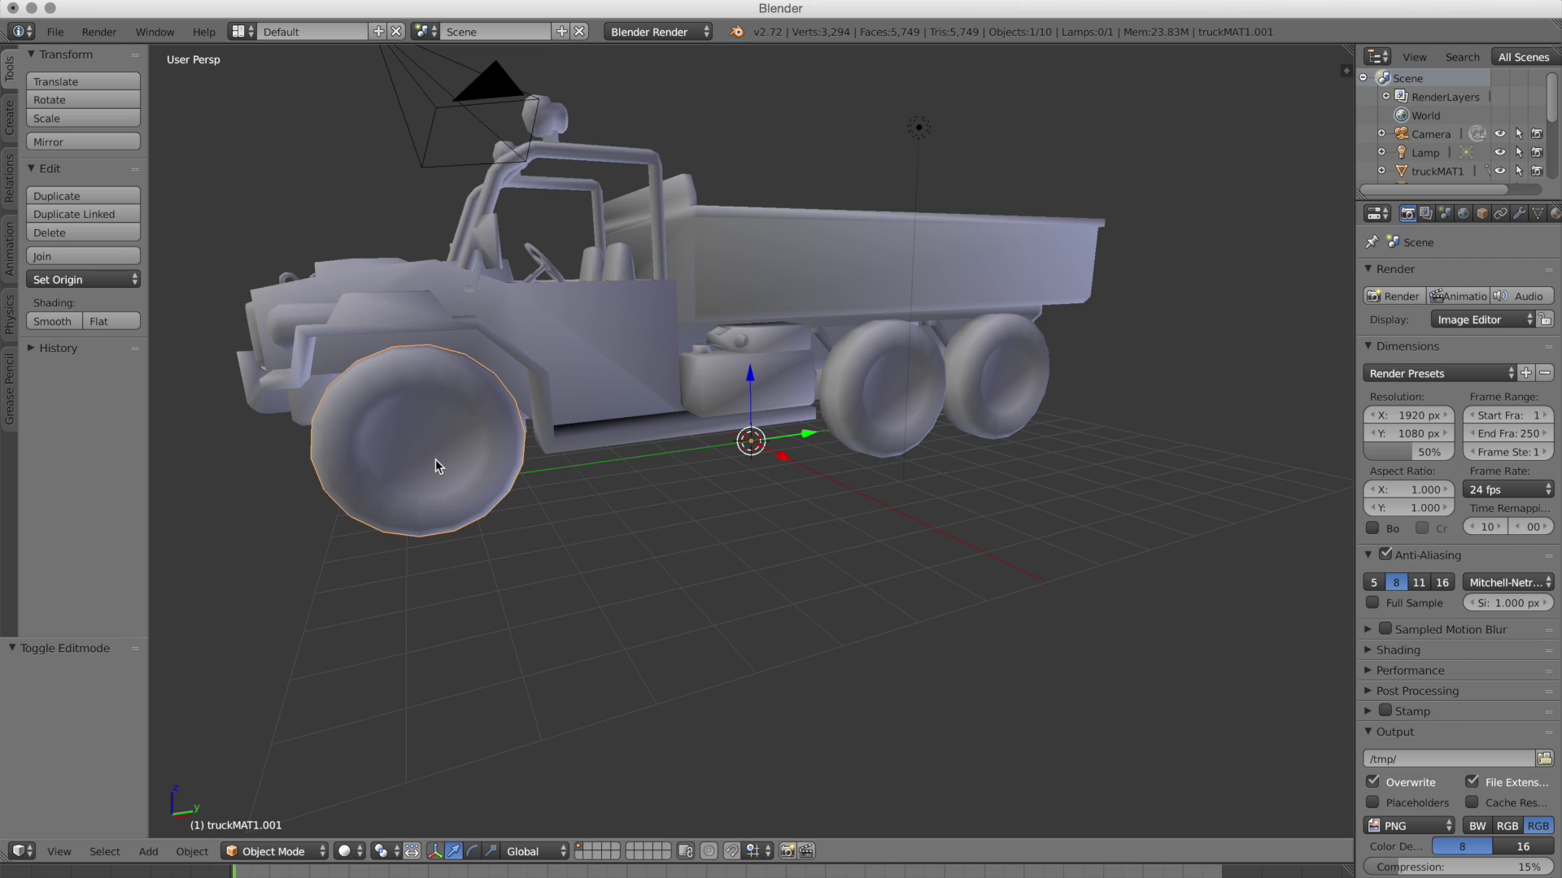
click(835, 396)
click(999, 394)
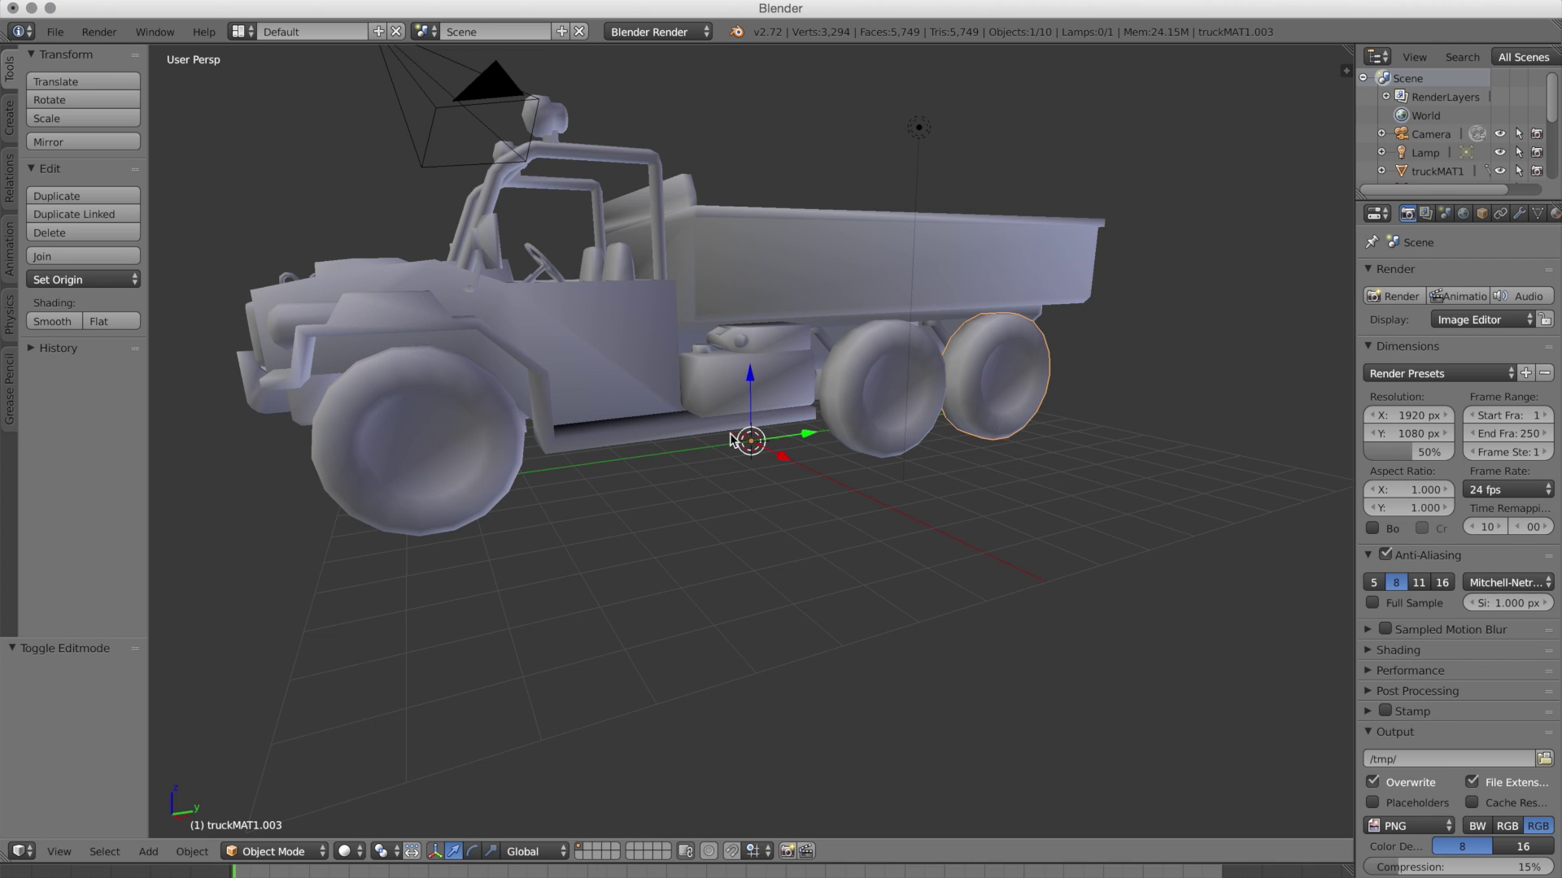
click(371, 437)
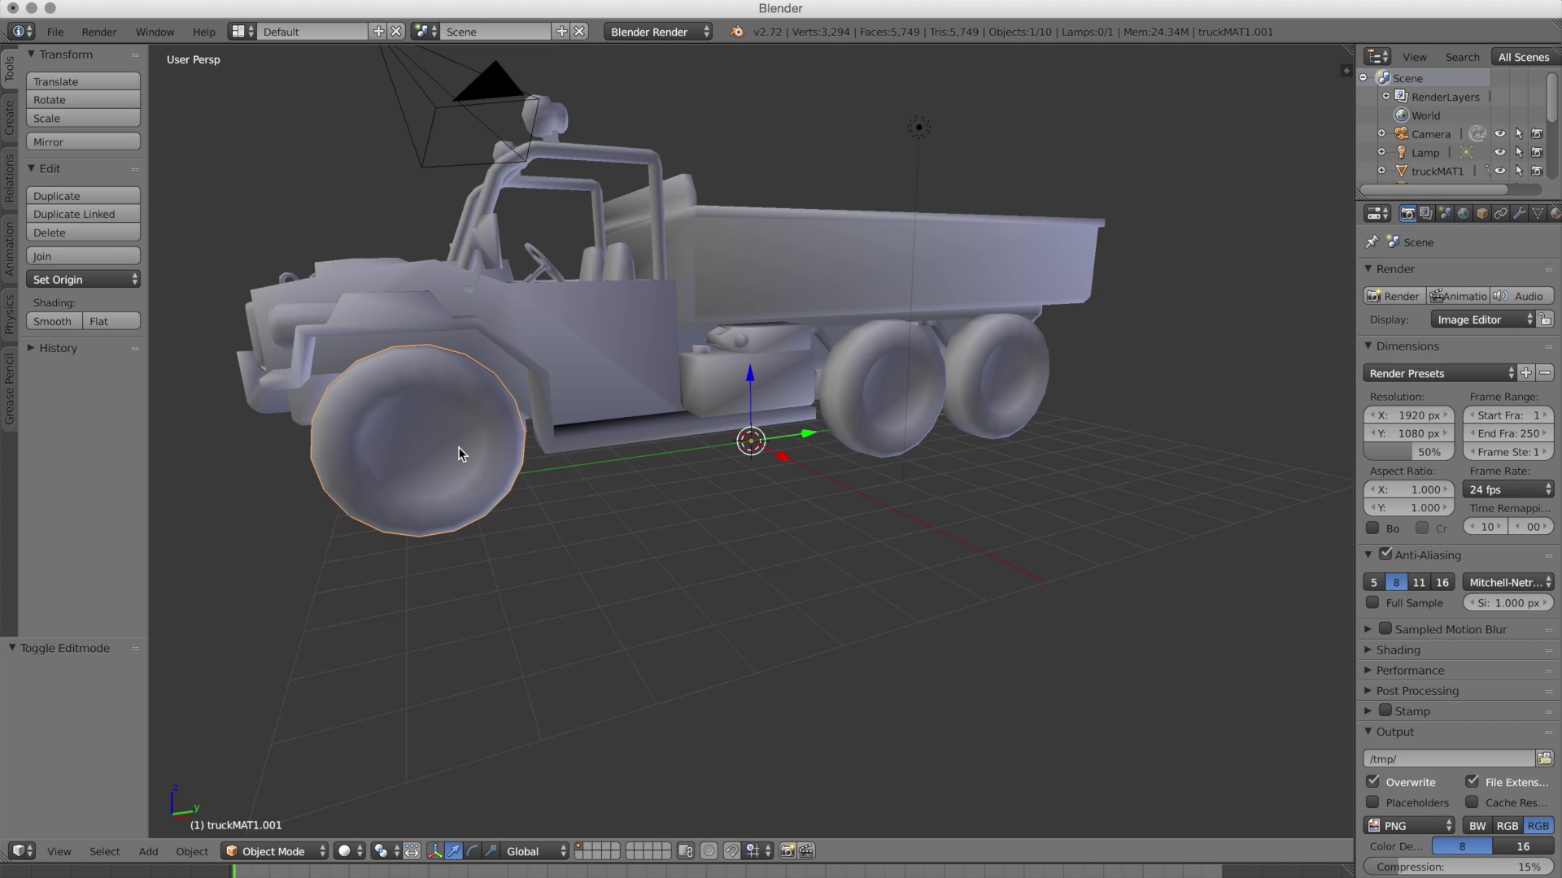
click(895, 412)
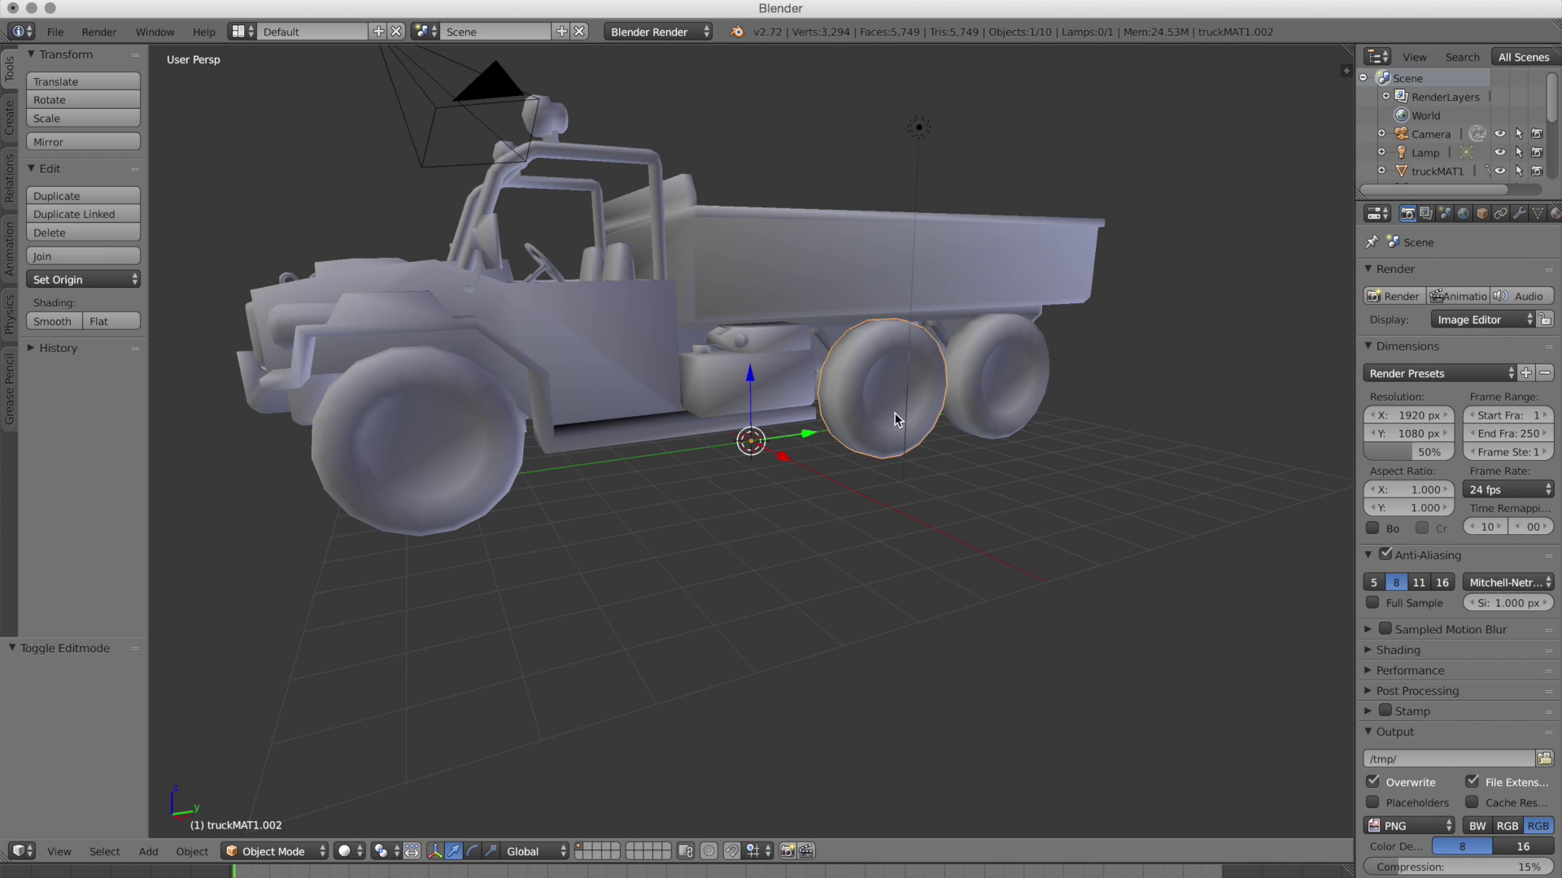
click(968, 409)
click(908, 397)
click(871, 409)
Set the driver's-side front wheel's origin to its center of mass.
right_click(377, 429)
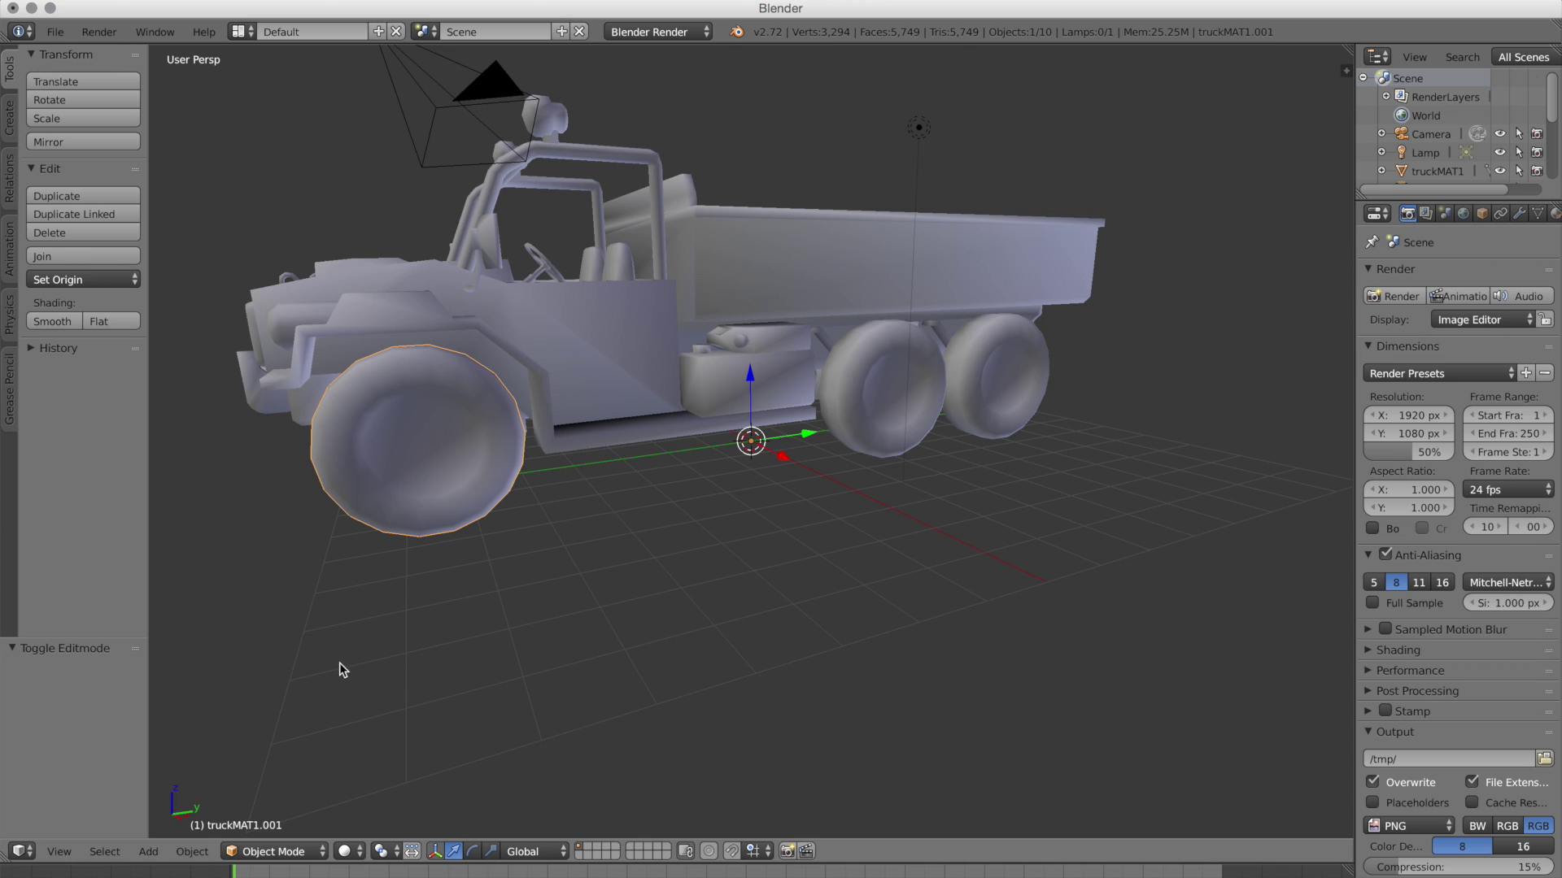
click(192, 851)
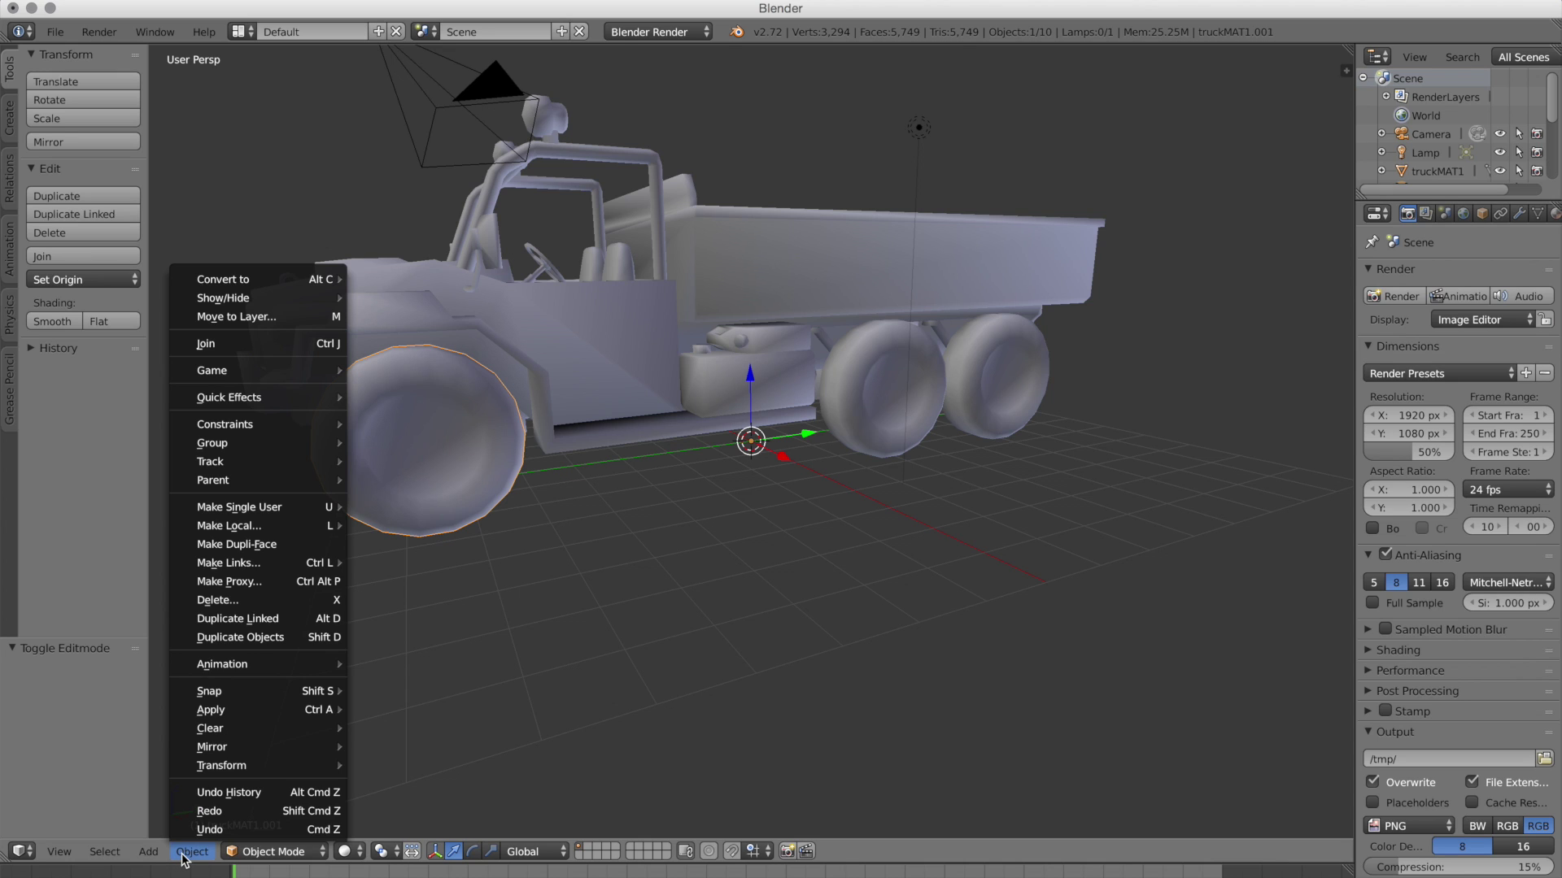
mouse_move(249, 763)
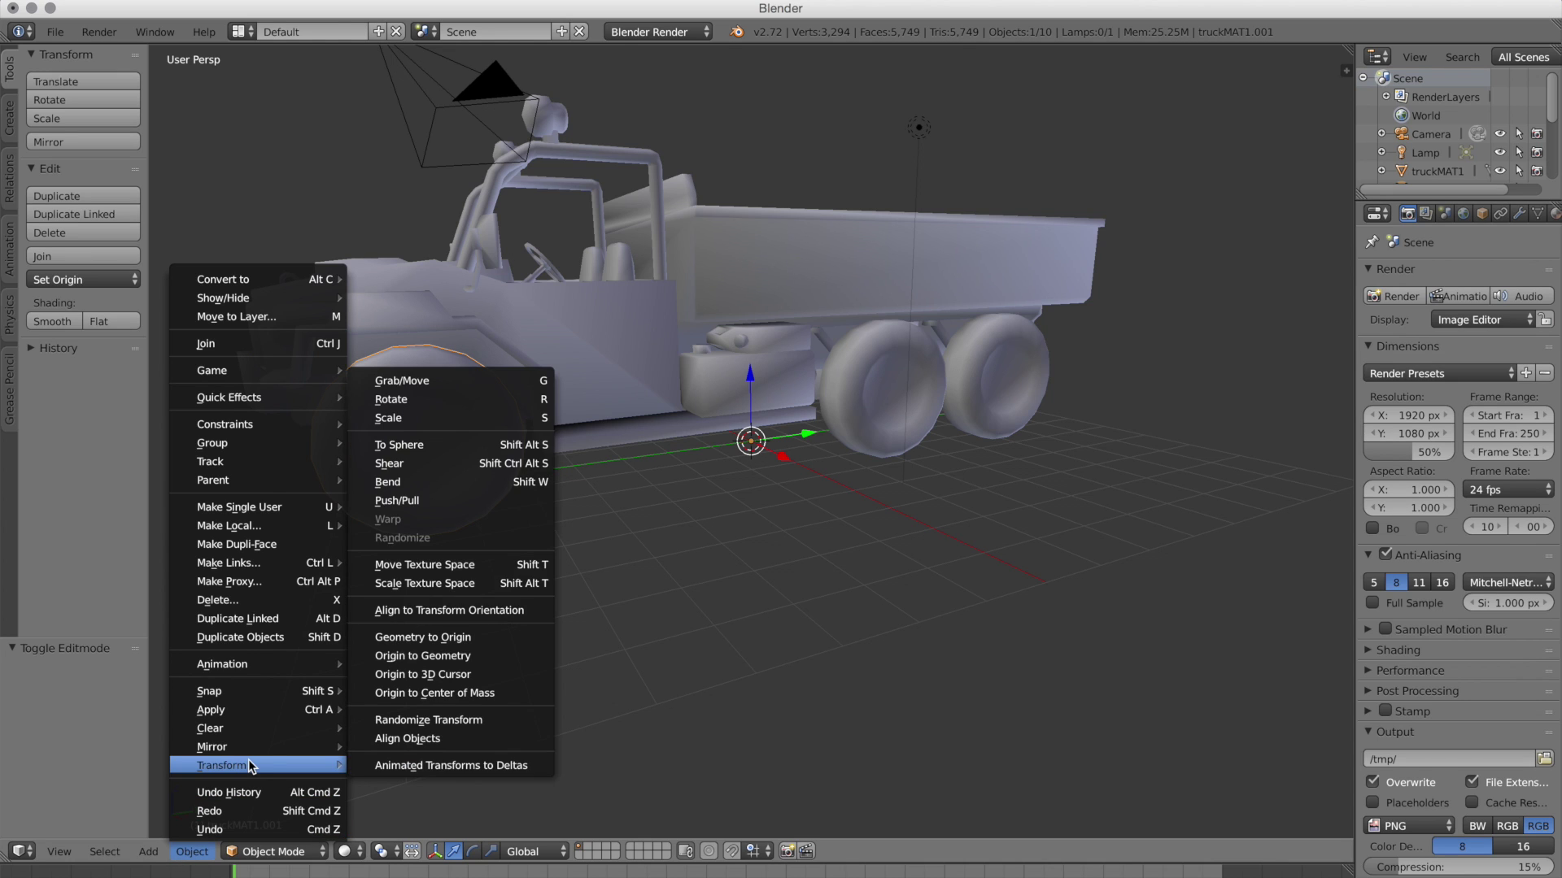
click(461, 693)
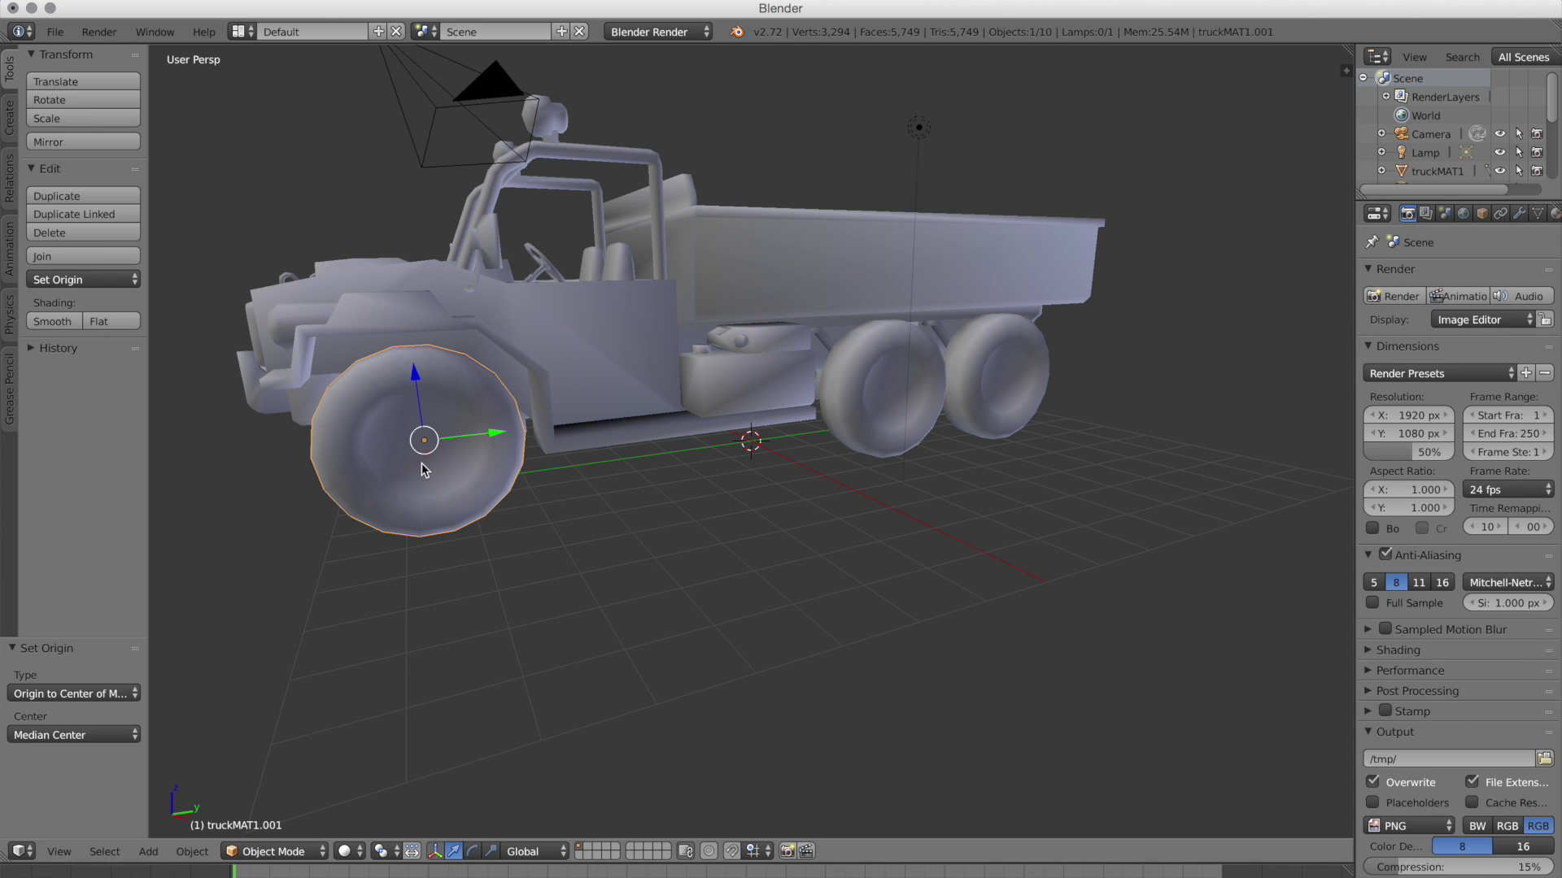
Set the driver's-side middle wheel's origin to its center of mass.
right_click(847, 418)
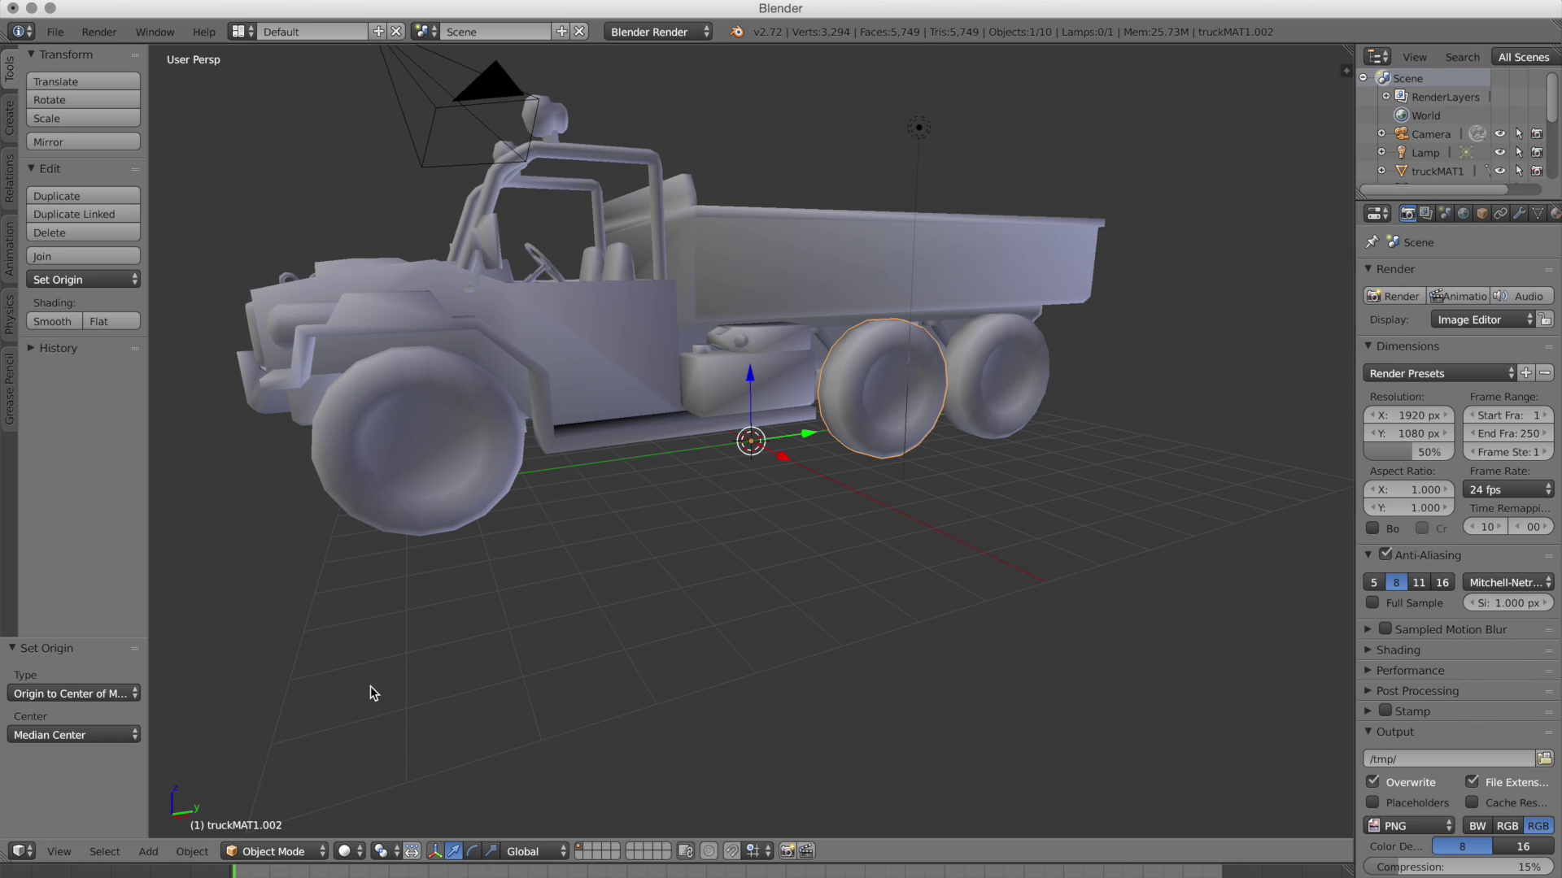
click(192, 850)
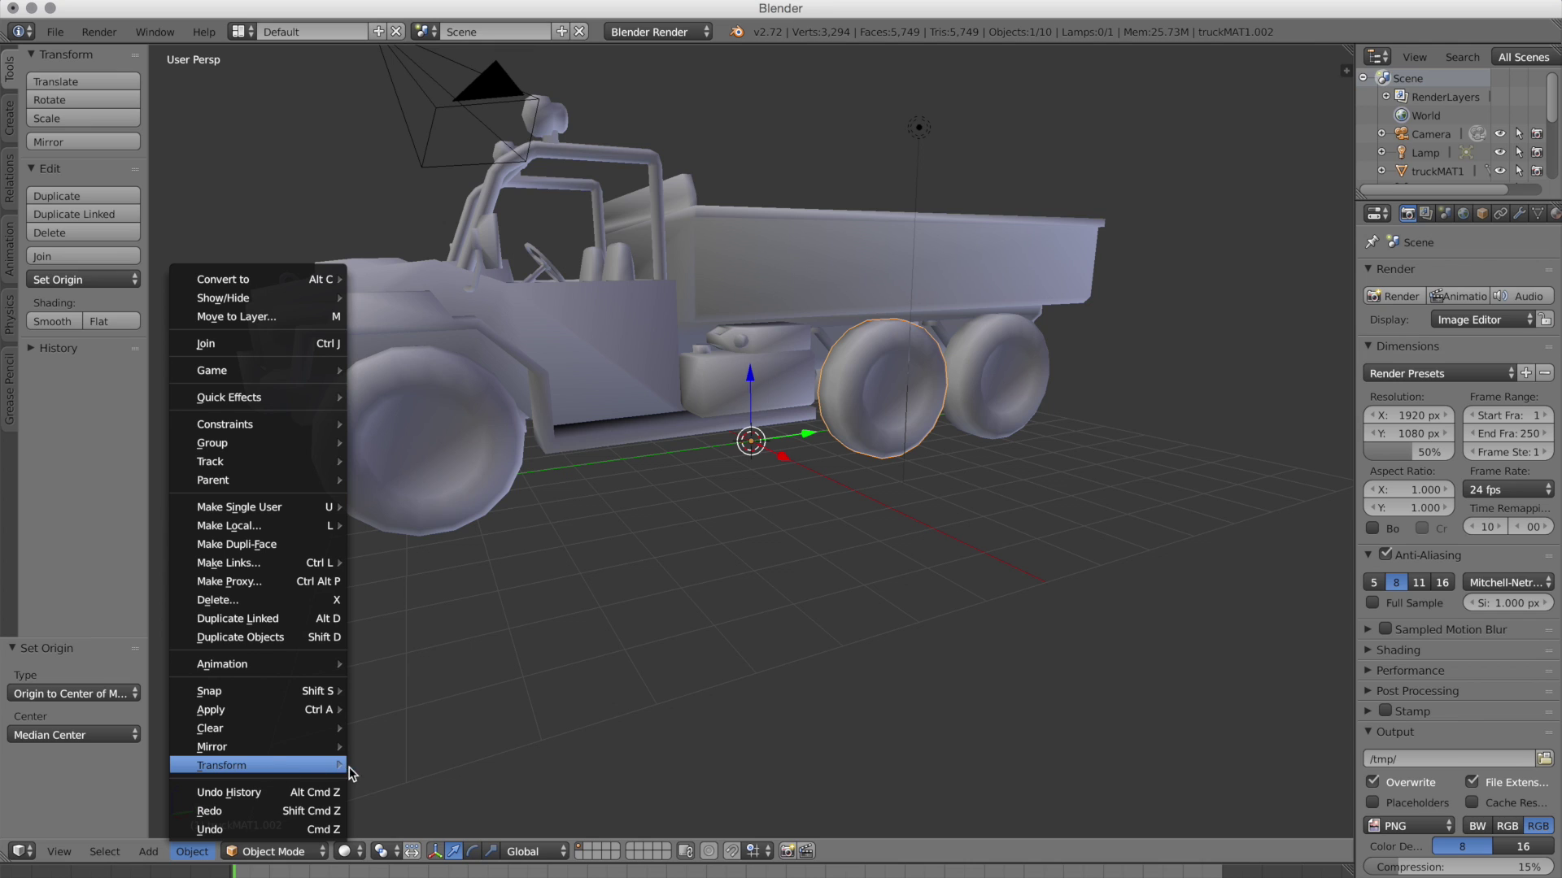
click(272, 766)
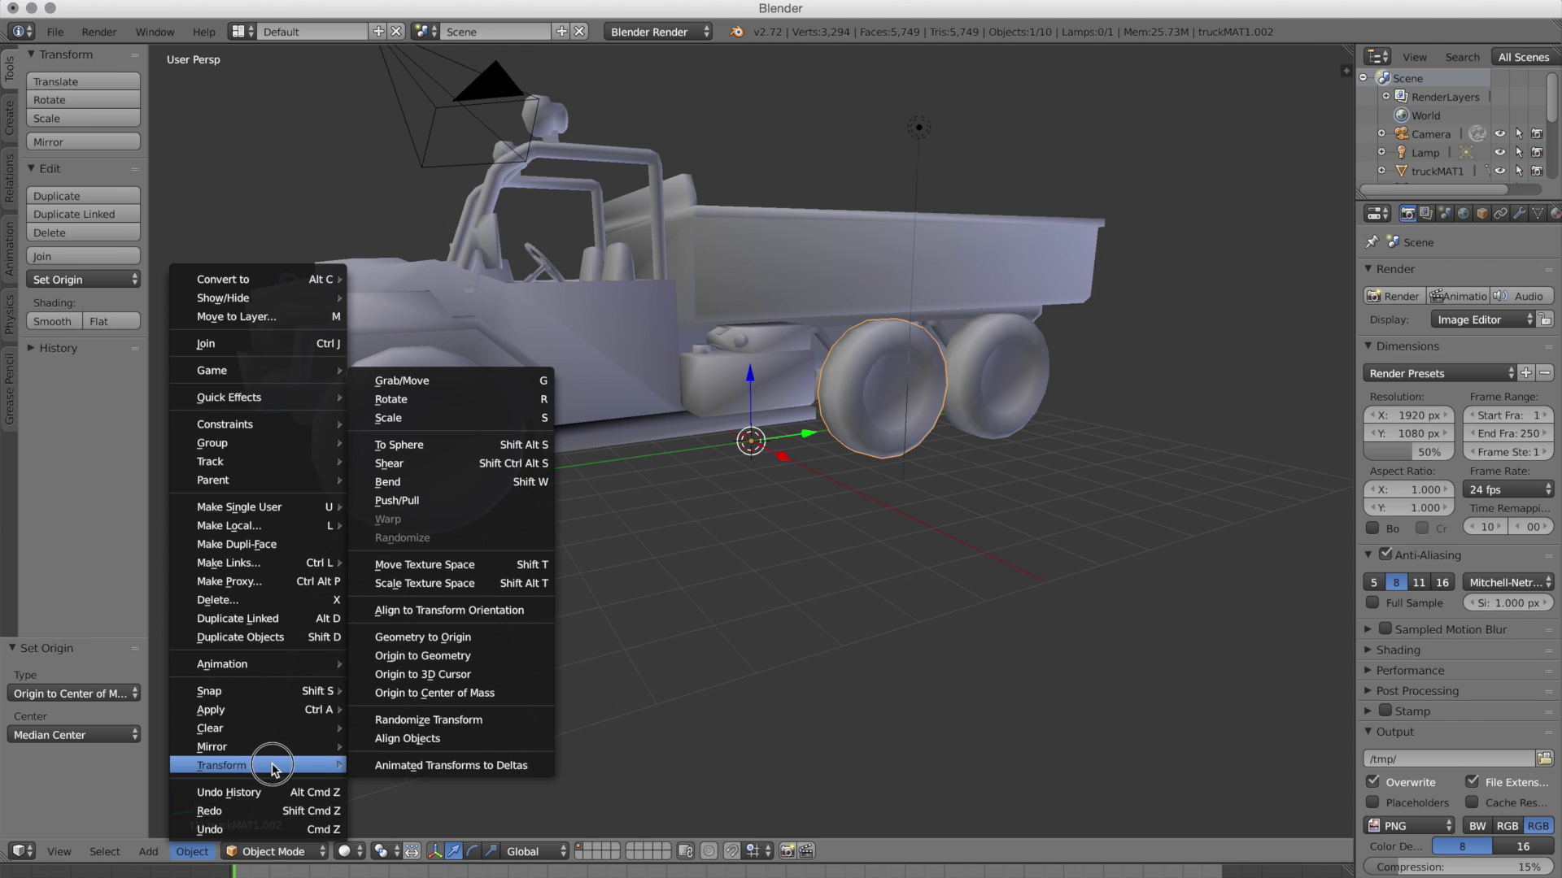
click(458, 693)
Set the driver's-side rear wheel's origin to its center of mass.
right_click(1014, 381)
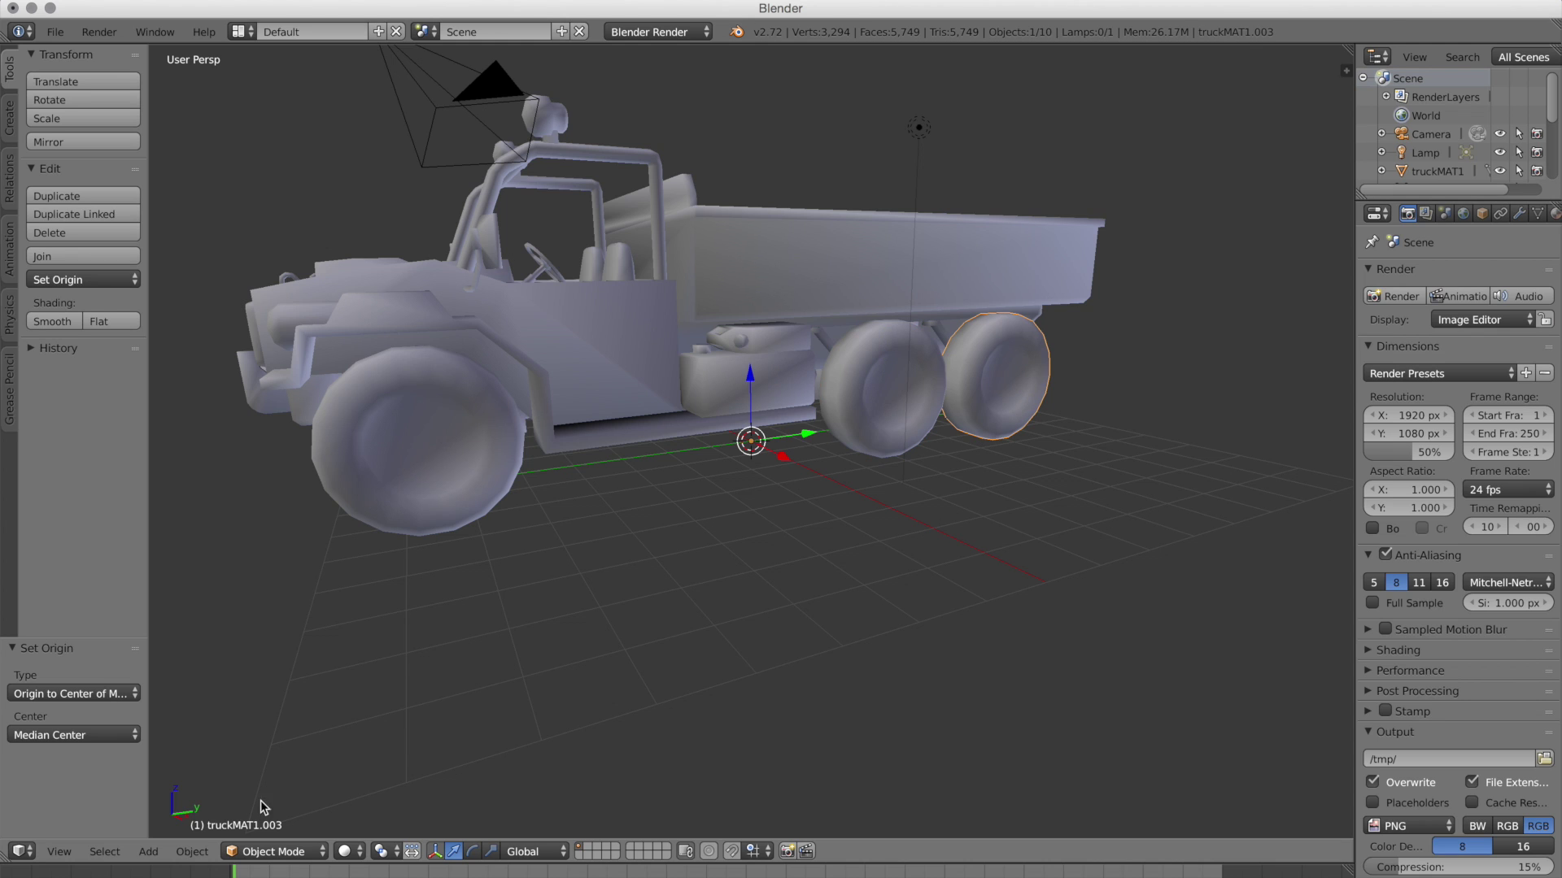
click(193, 851)
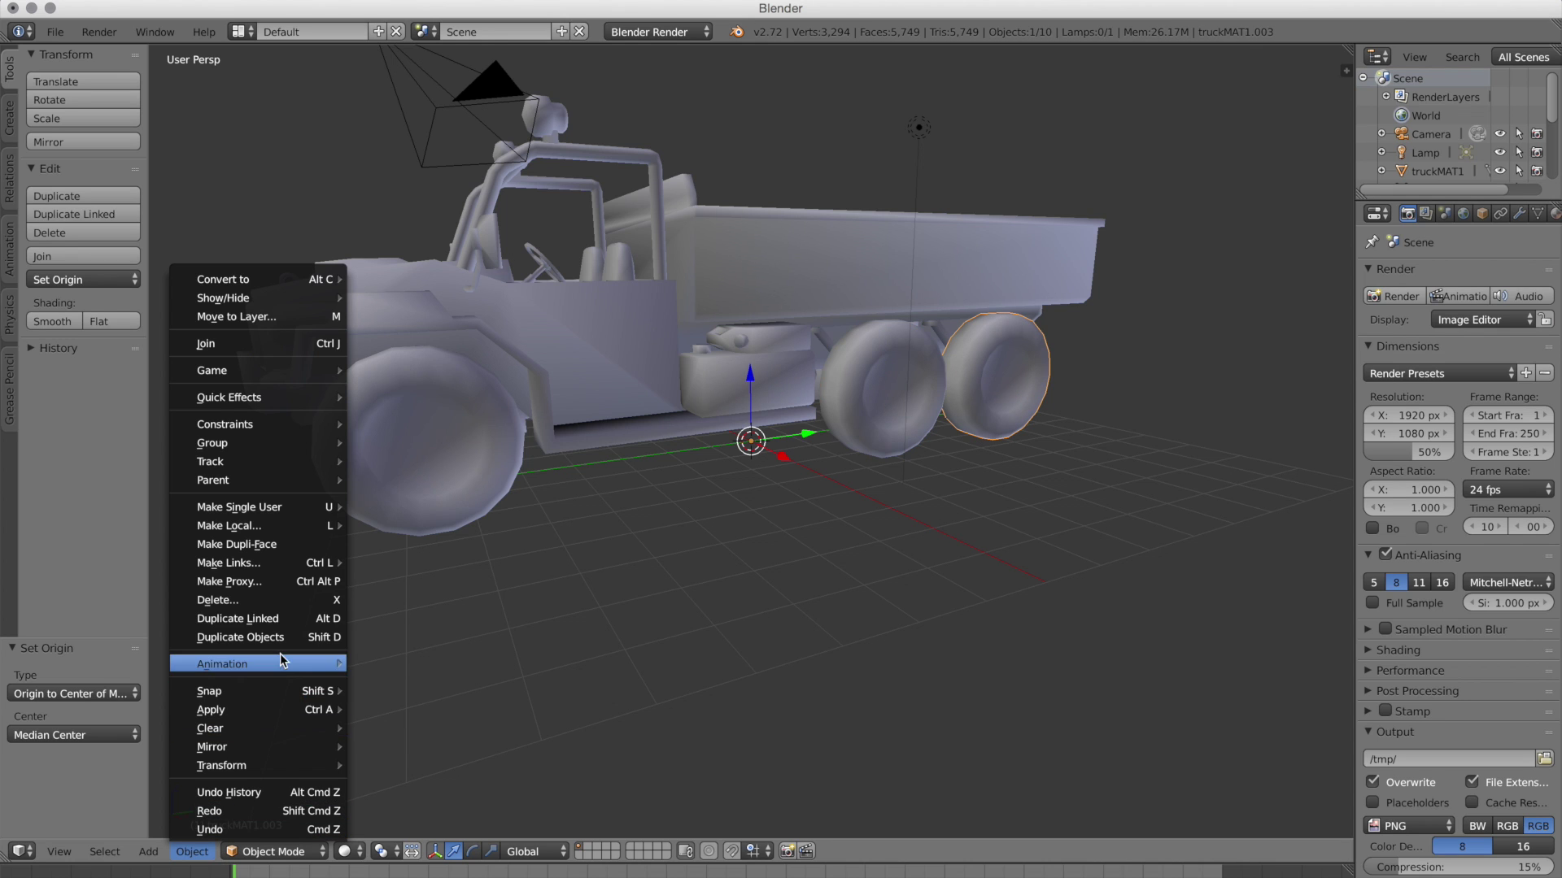
mouse_move(244, 767)
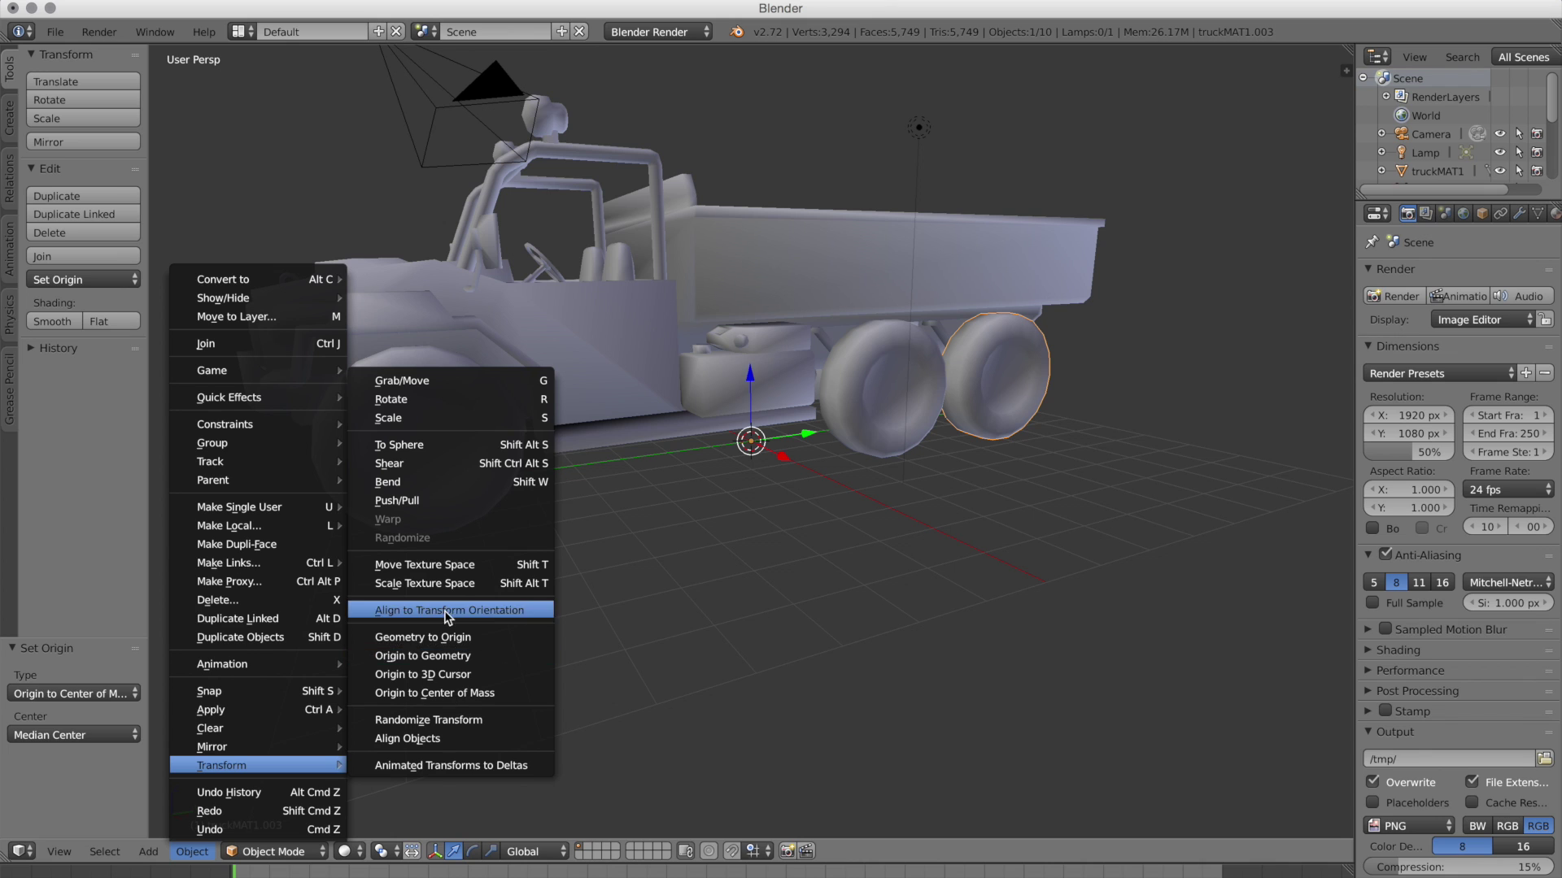
click(455, 693)
Set the passenger-side front wheel's origin to its center of mass.
middle_drag(474, 690, 877, 496)
right_click(1036, 457)
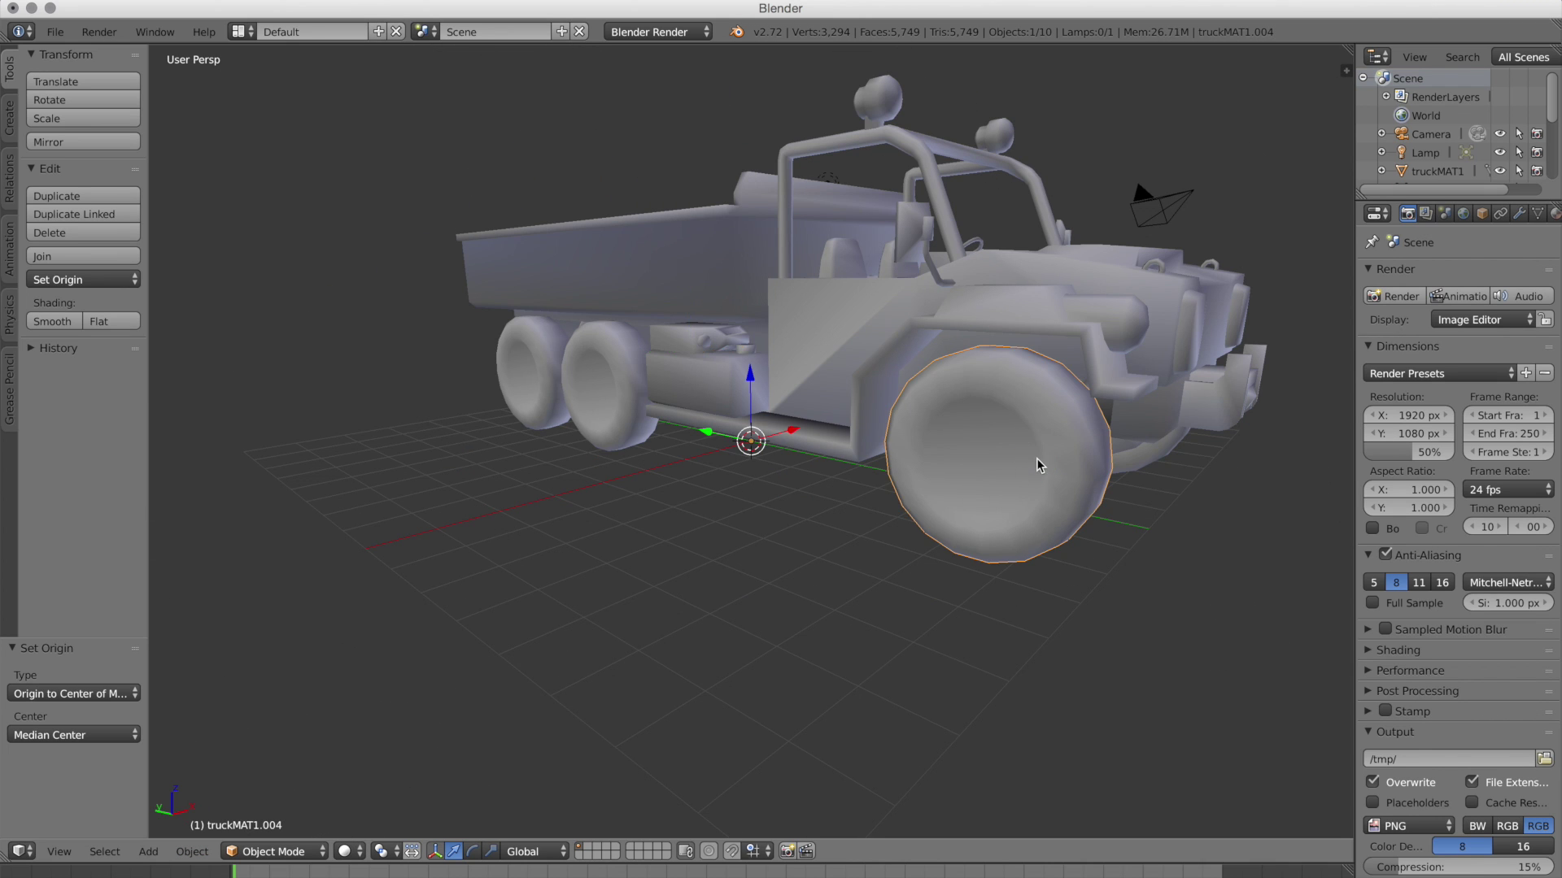
click(191, 851)
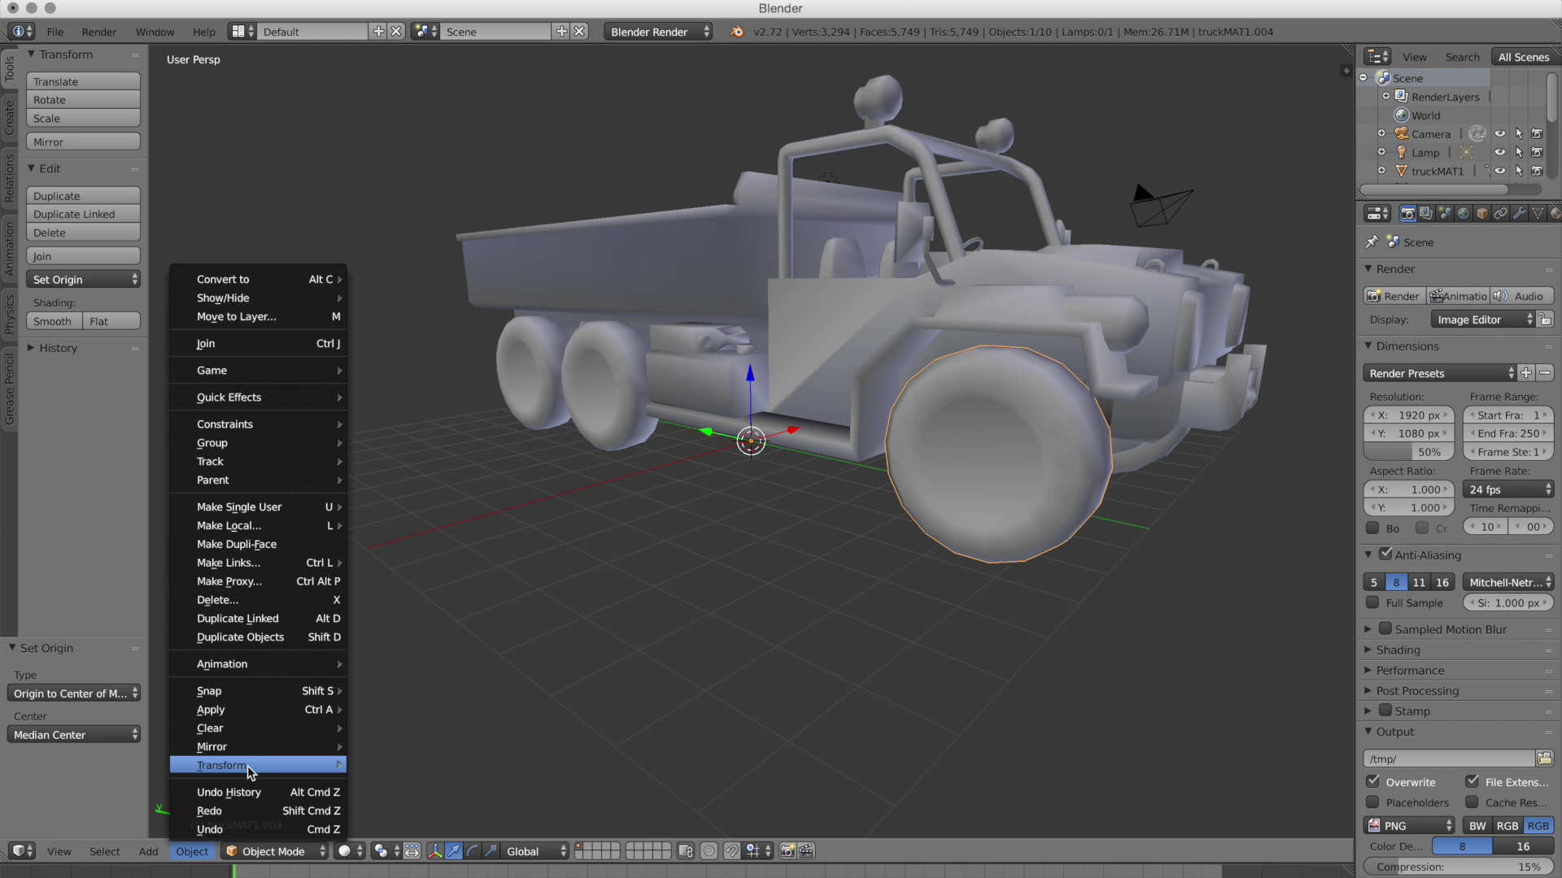
mouse_move(254, 765)
click(400, 693)
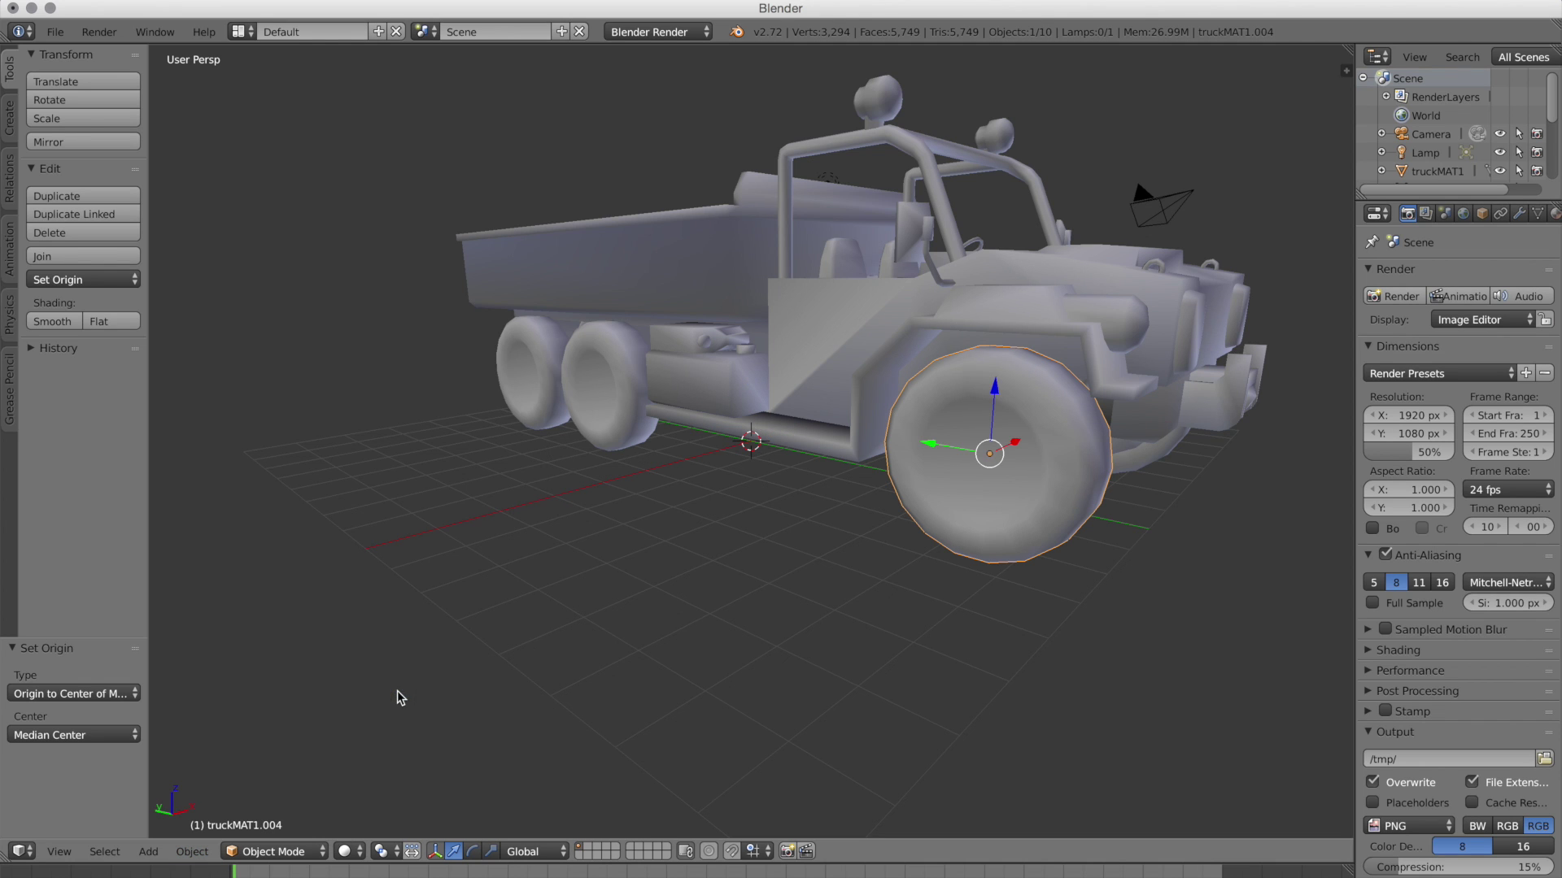
Set the passenger-side middle wheel's origin to its center of mass.
right_click(598, 396)
click(192, 851)
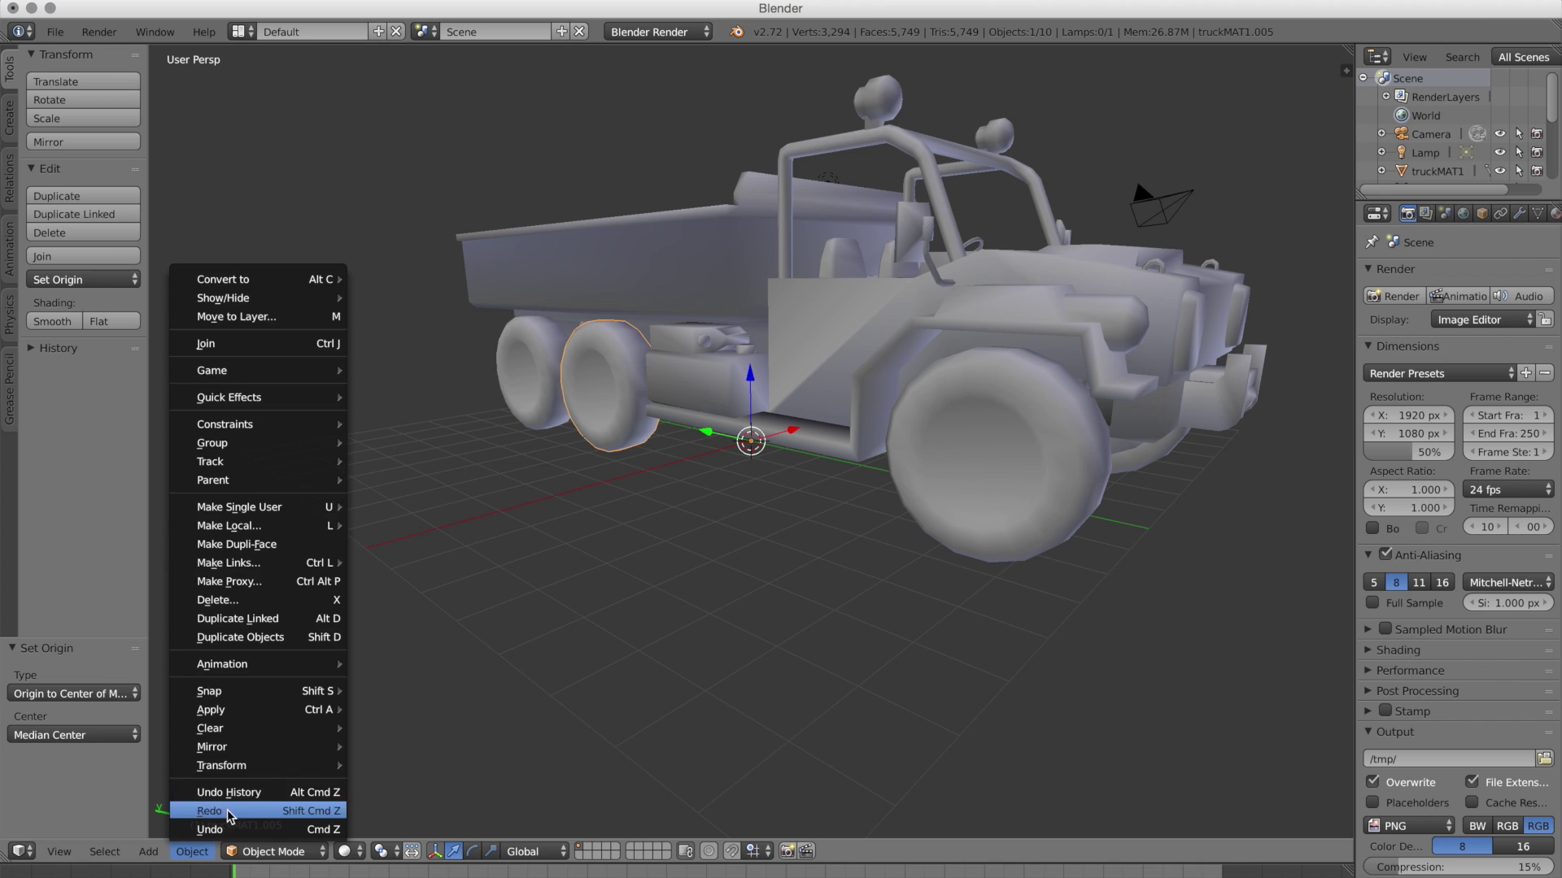
mouse_move(256, 765)
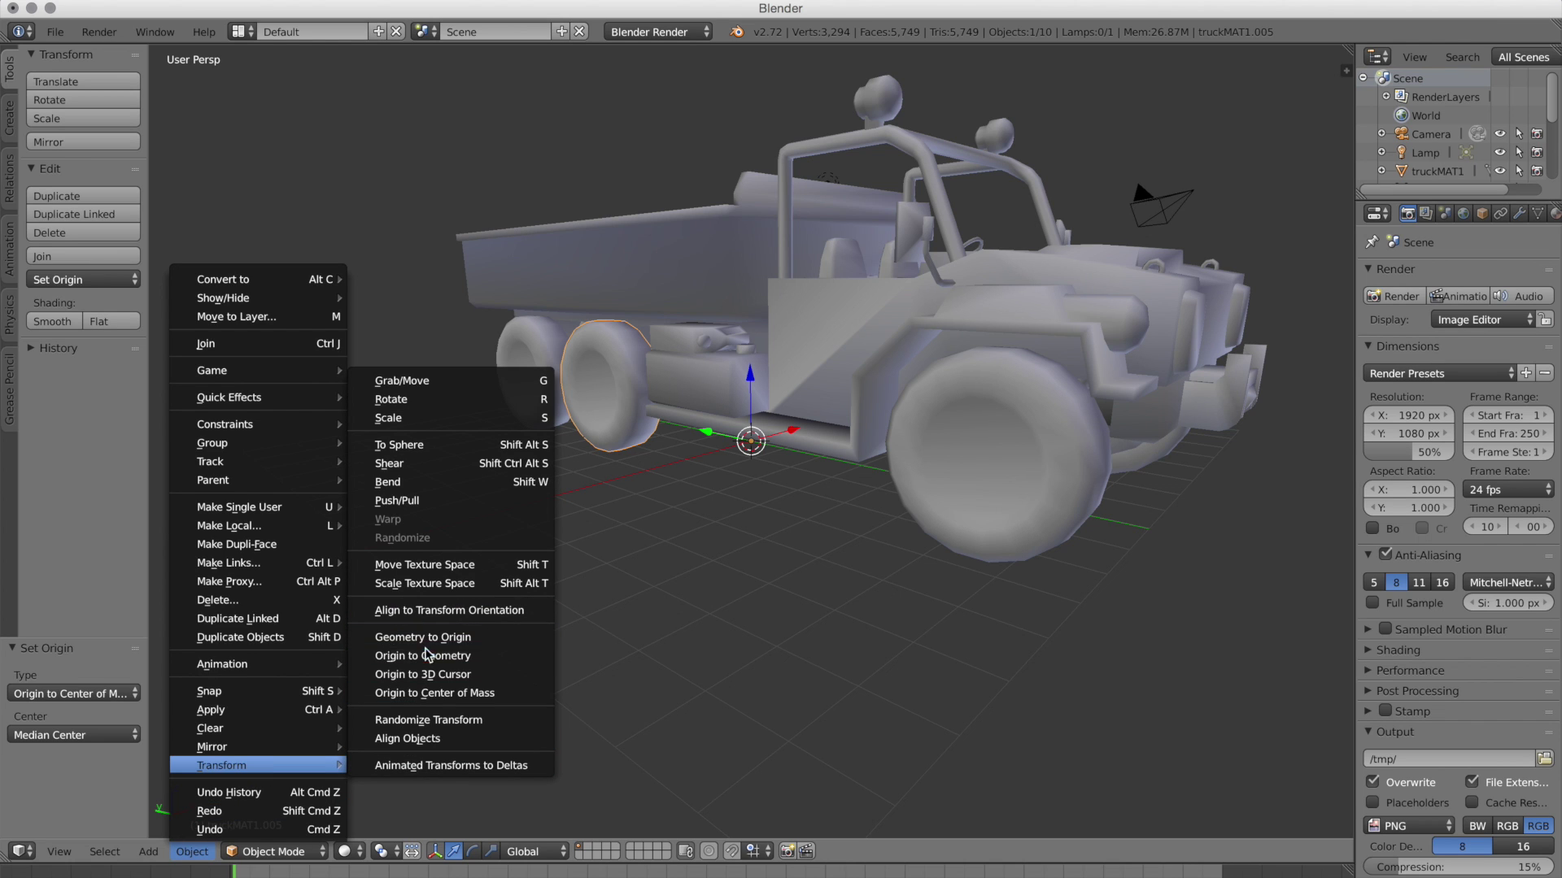
click(431, 692)
Set the passenger-side rear wheel's origin to its center of mass.
right_click(520, 380)
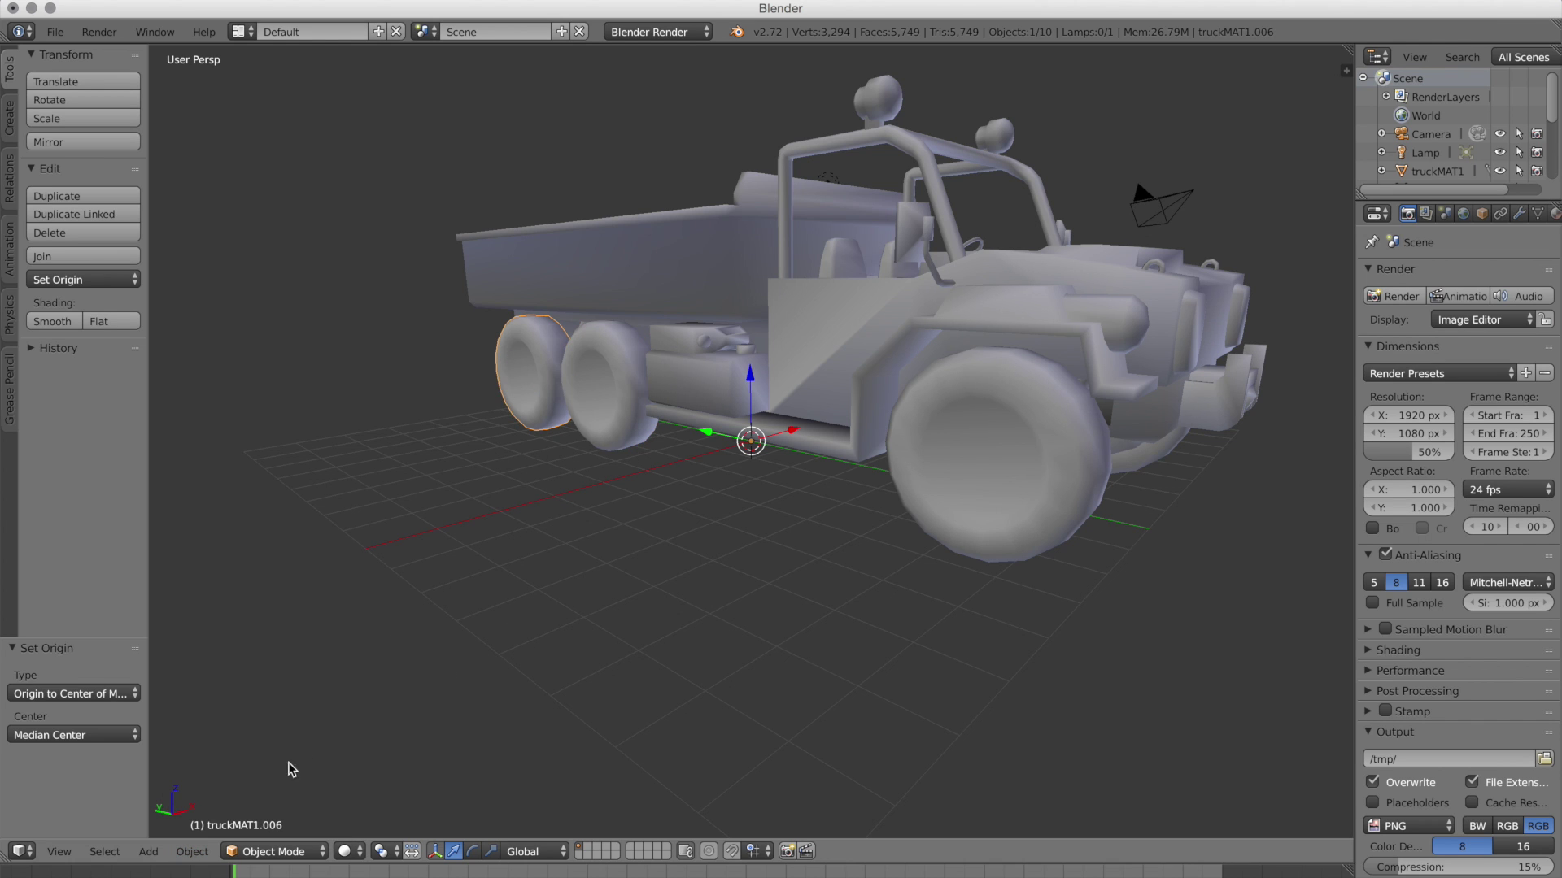
click(195, 850)
mouse_move(238, 769)
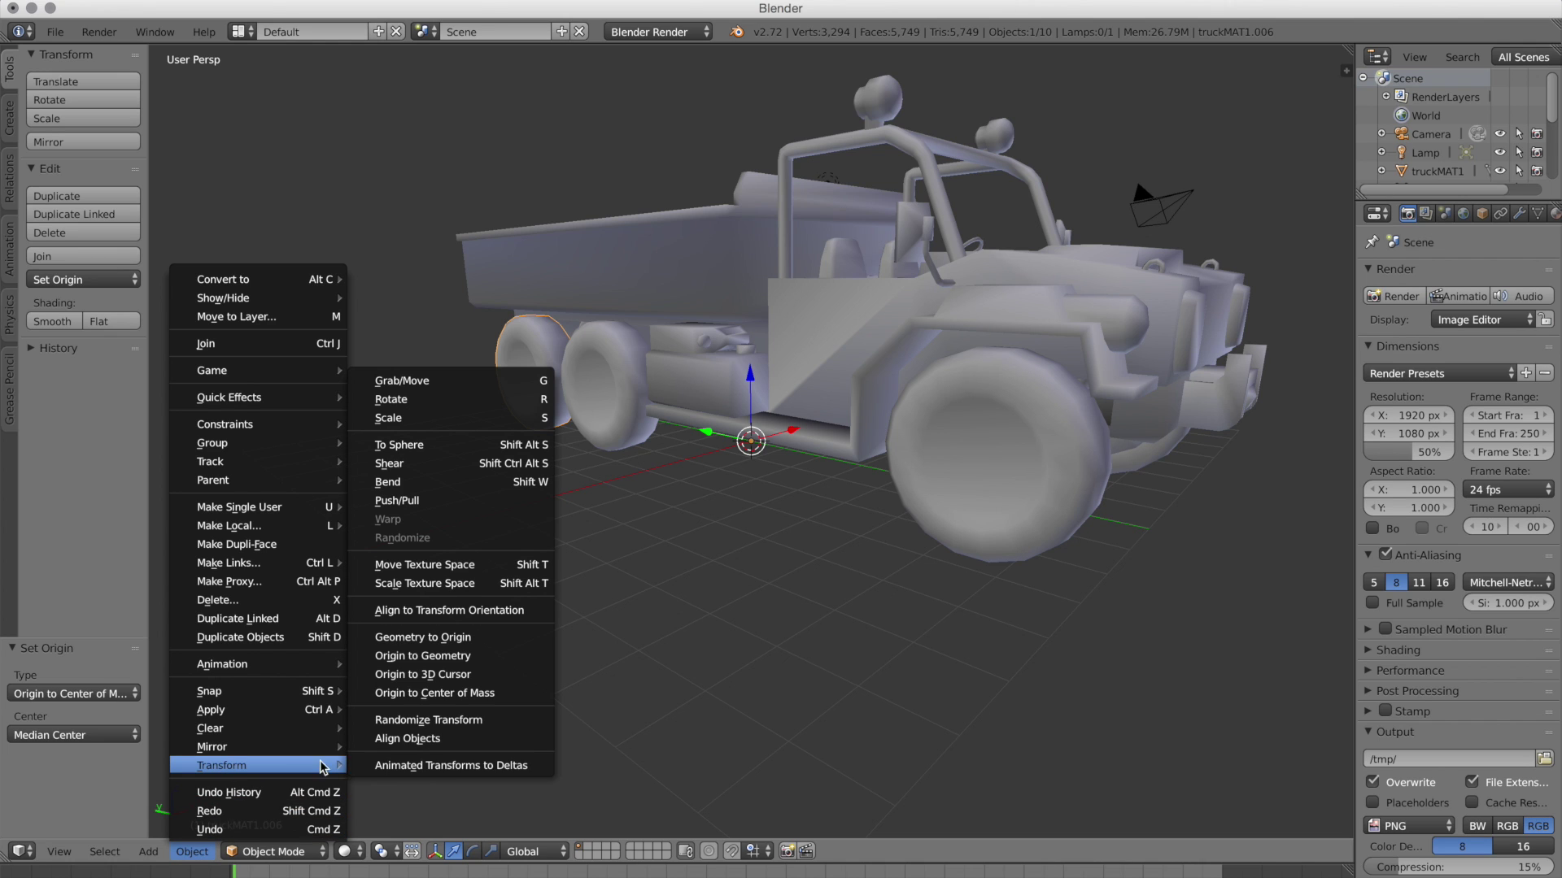
click(427, 693)
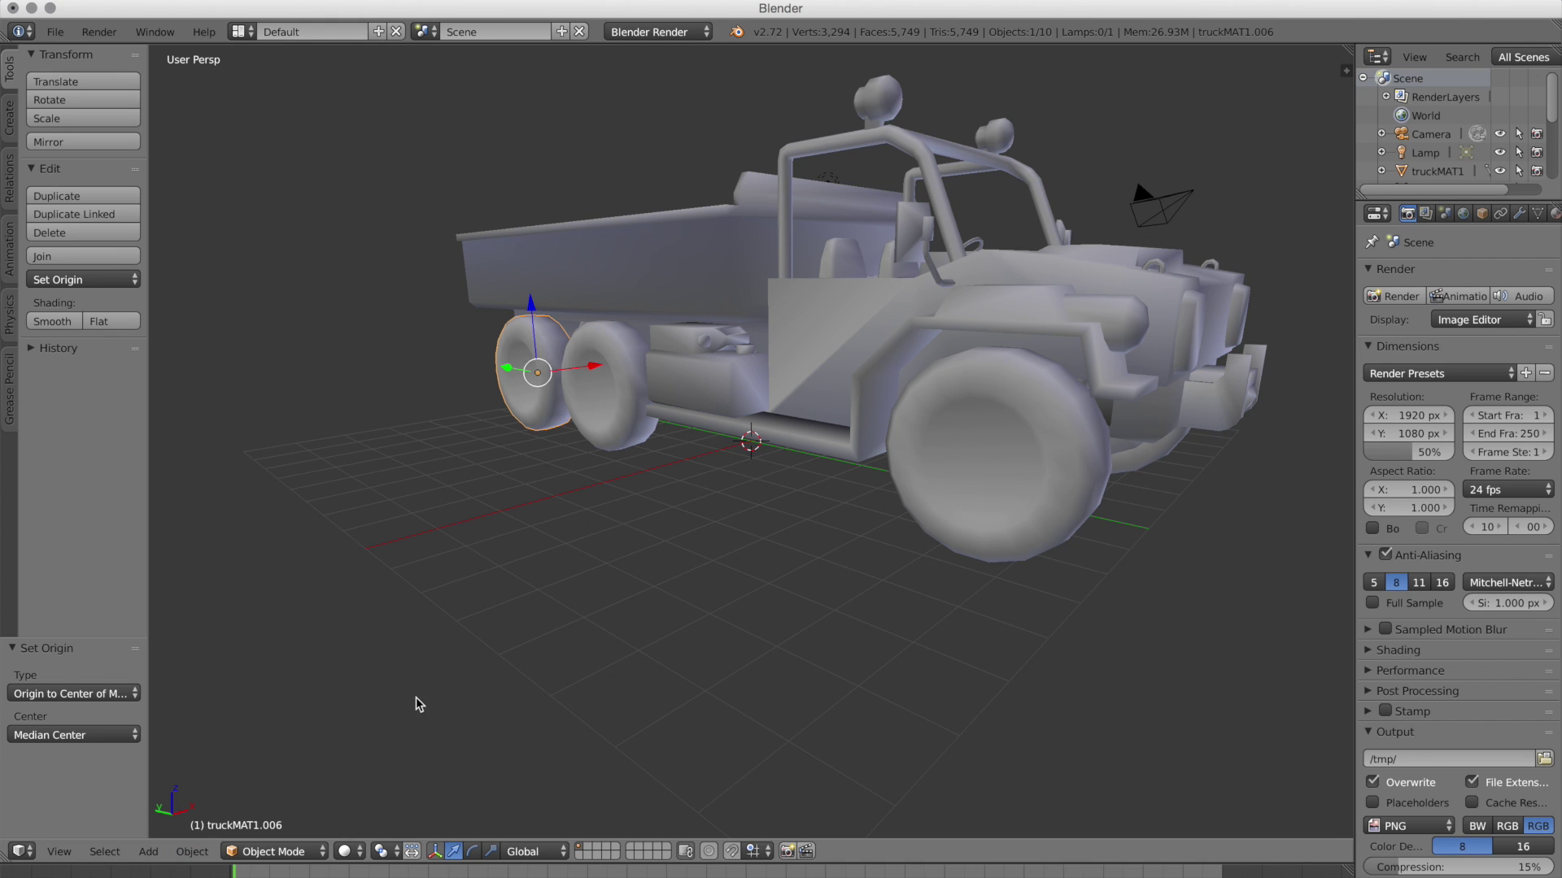
Select the wheels on both sides of the truck one after another to check where each origin lies.
right_click(908, 455)
right_click(597, 388)
right_click(516, 378)
scroll(600, 411, right, 10)
scroll(600, 417, right, 10)
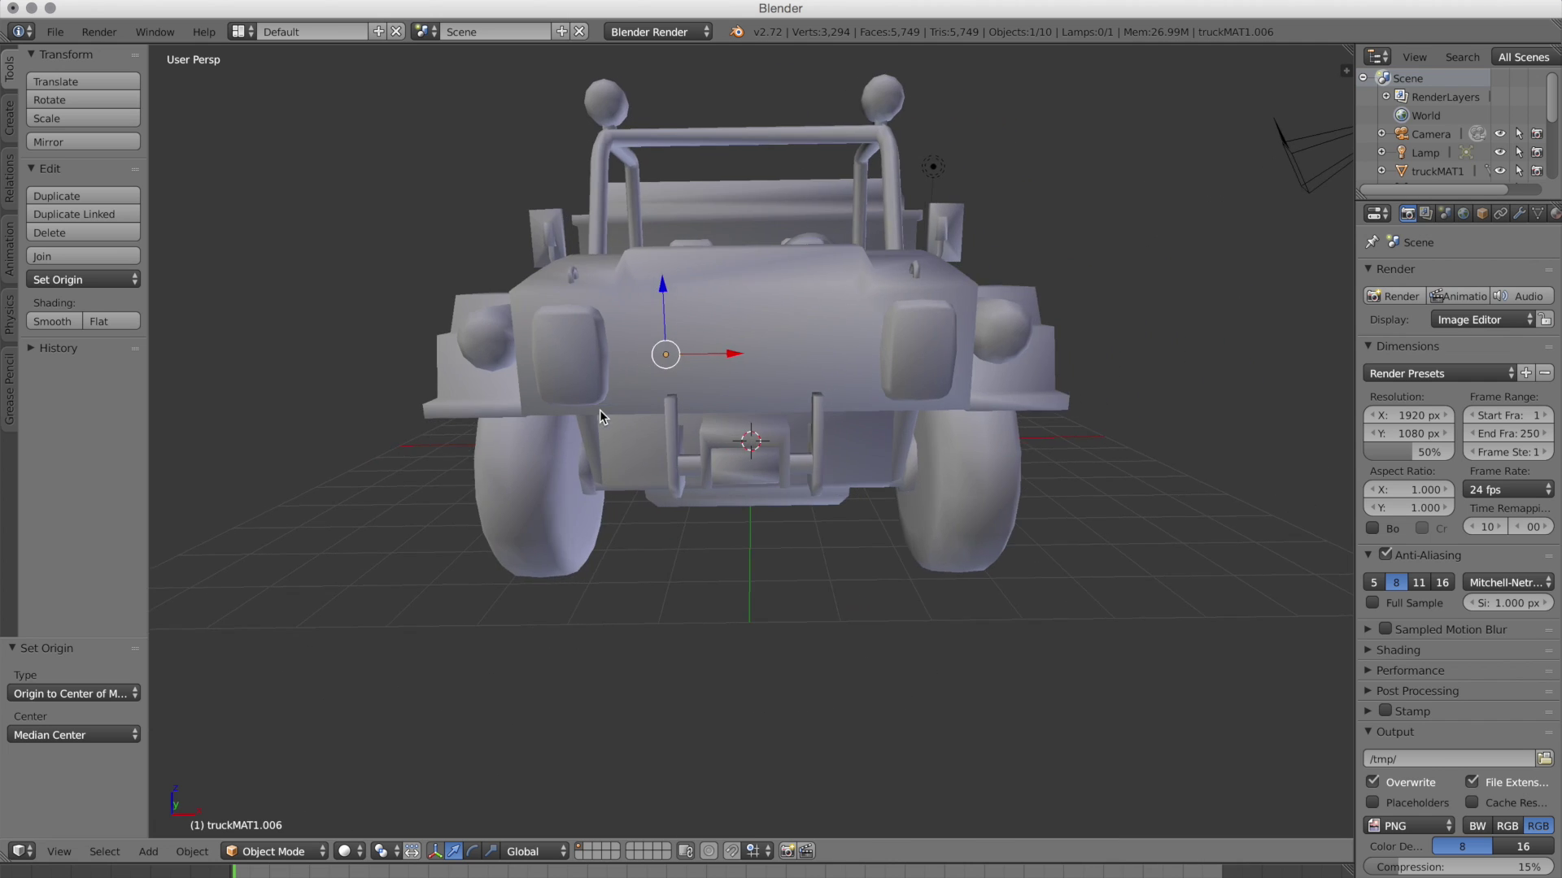
right_click(451, 446)
right_click(928, 417)
right_click(996, 389)
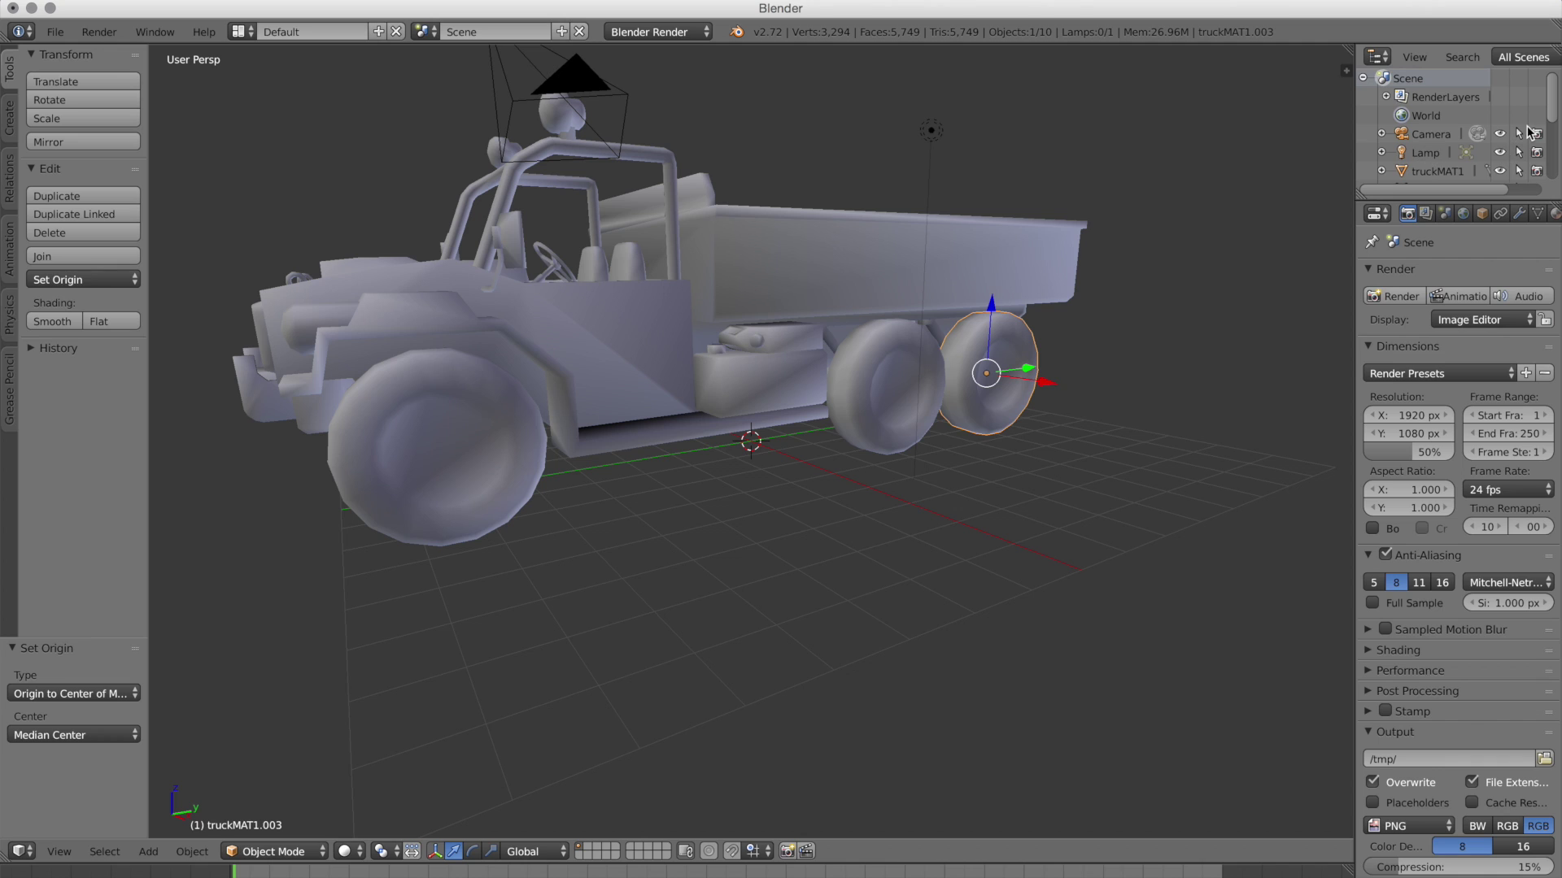
Find the driver's-side front wheel among the scene objects and rename it a0l.
drag(1554, 116, 1555, 159)
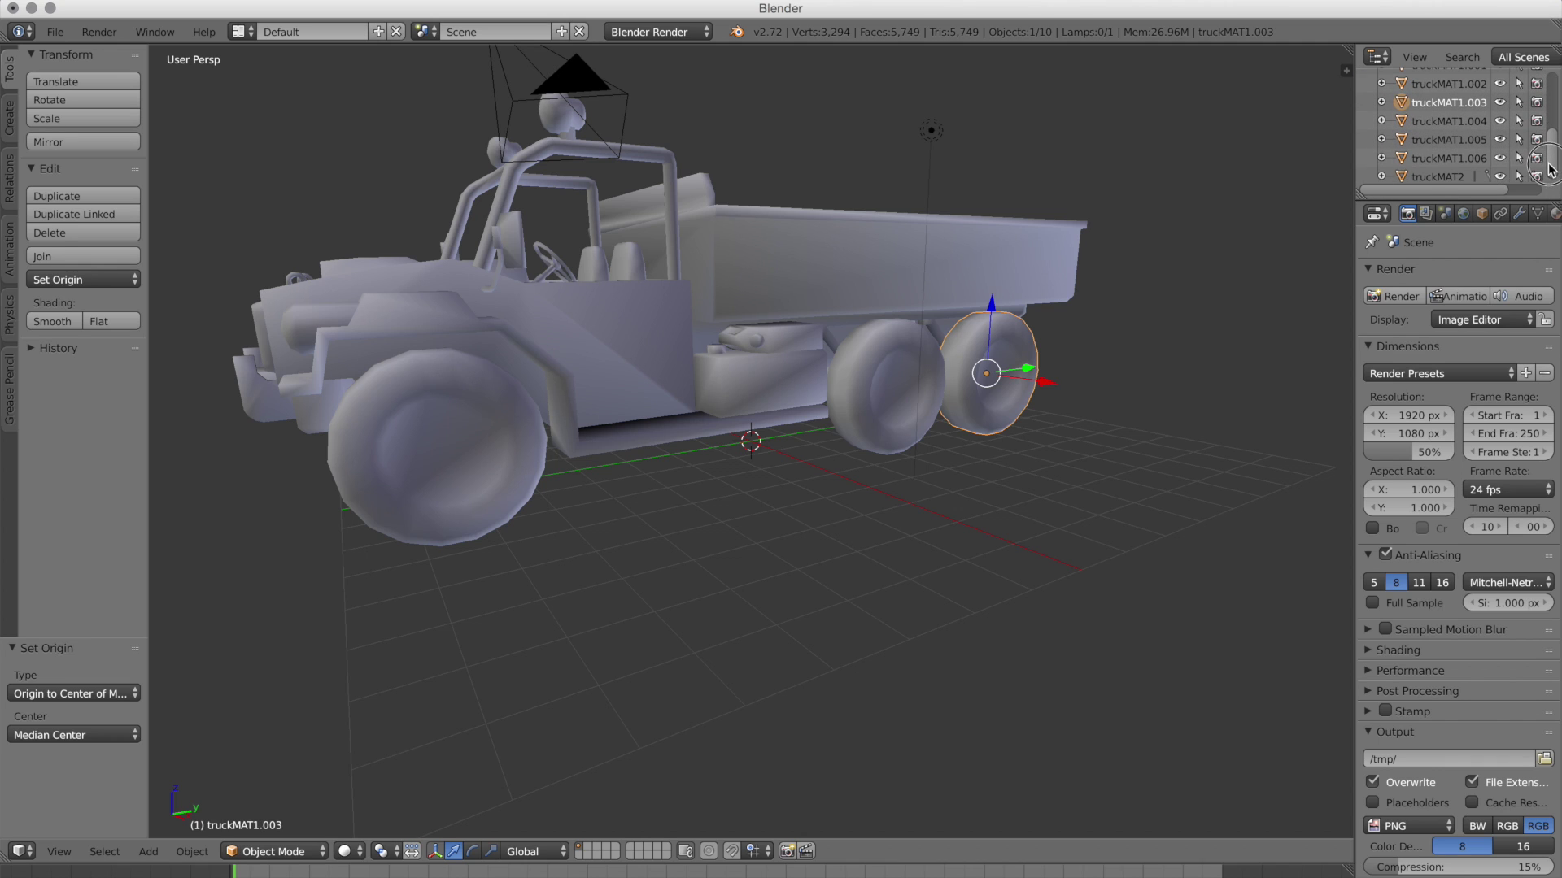
click(1440, 122)
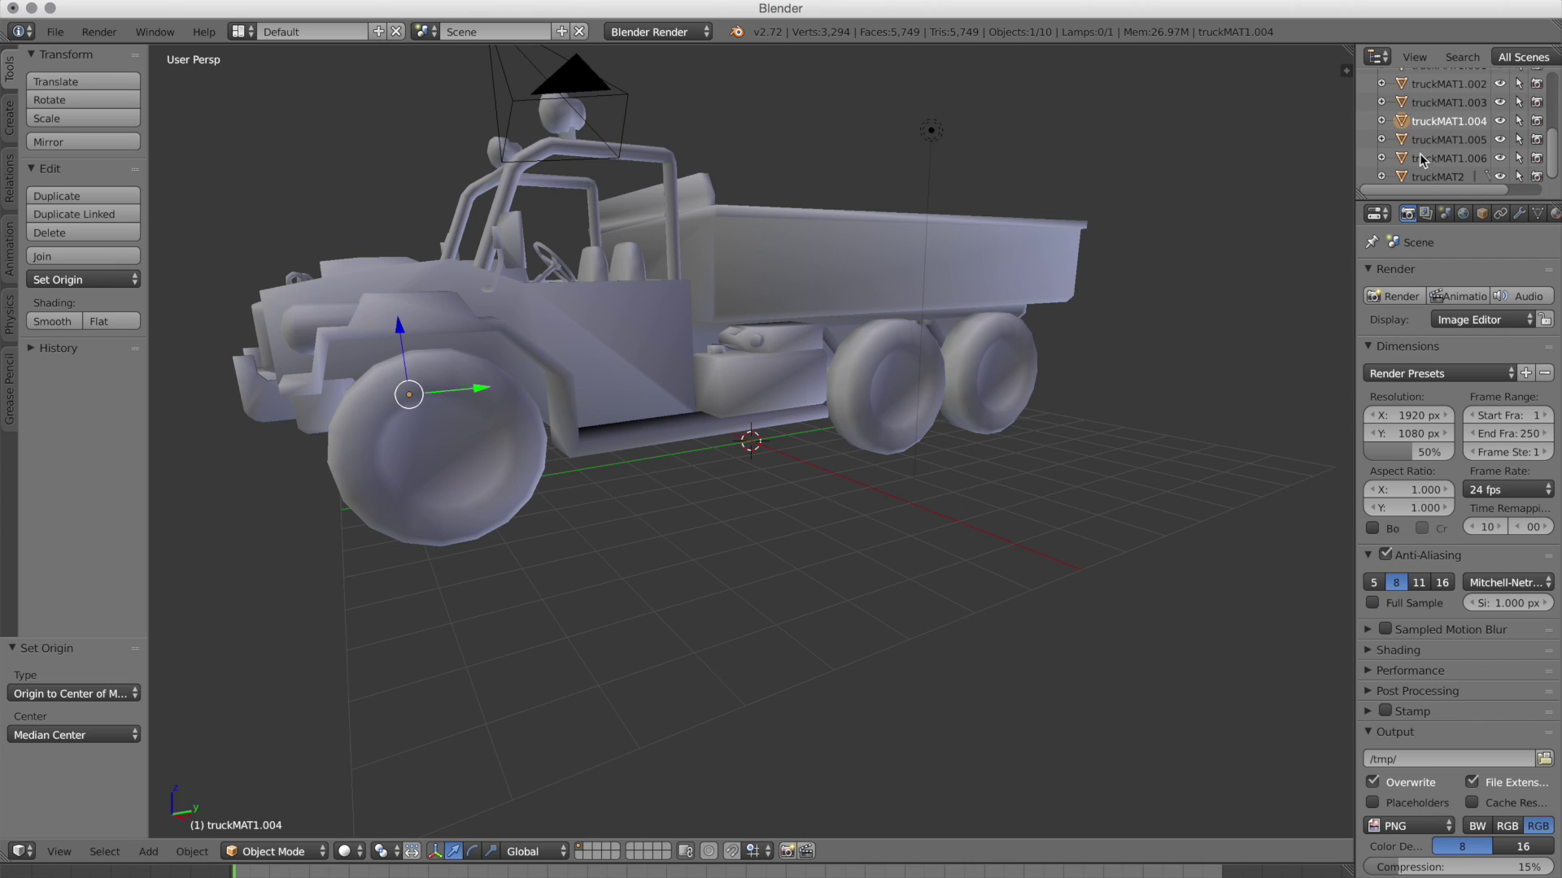
scroll(1481, 145, up, 1)
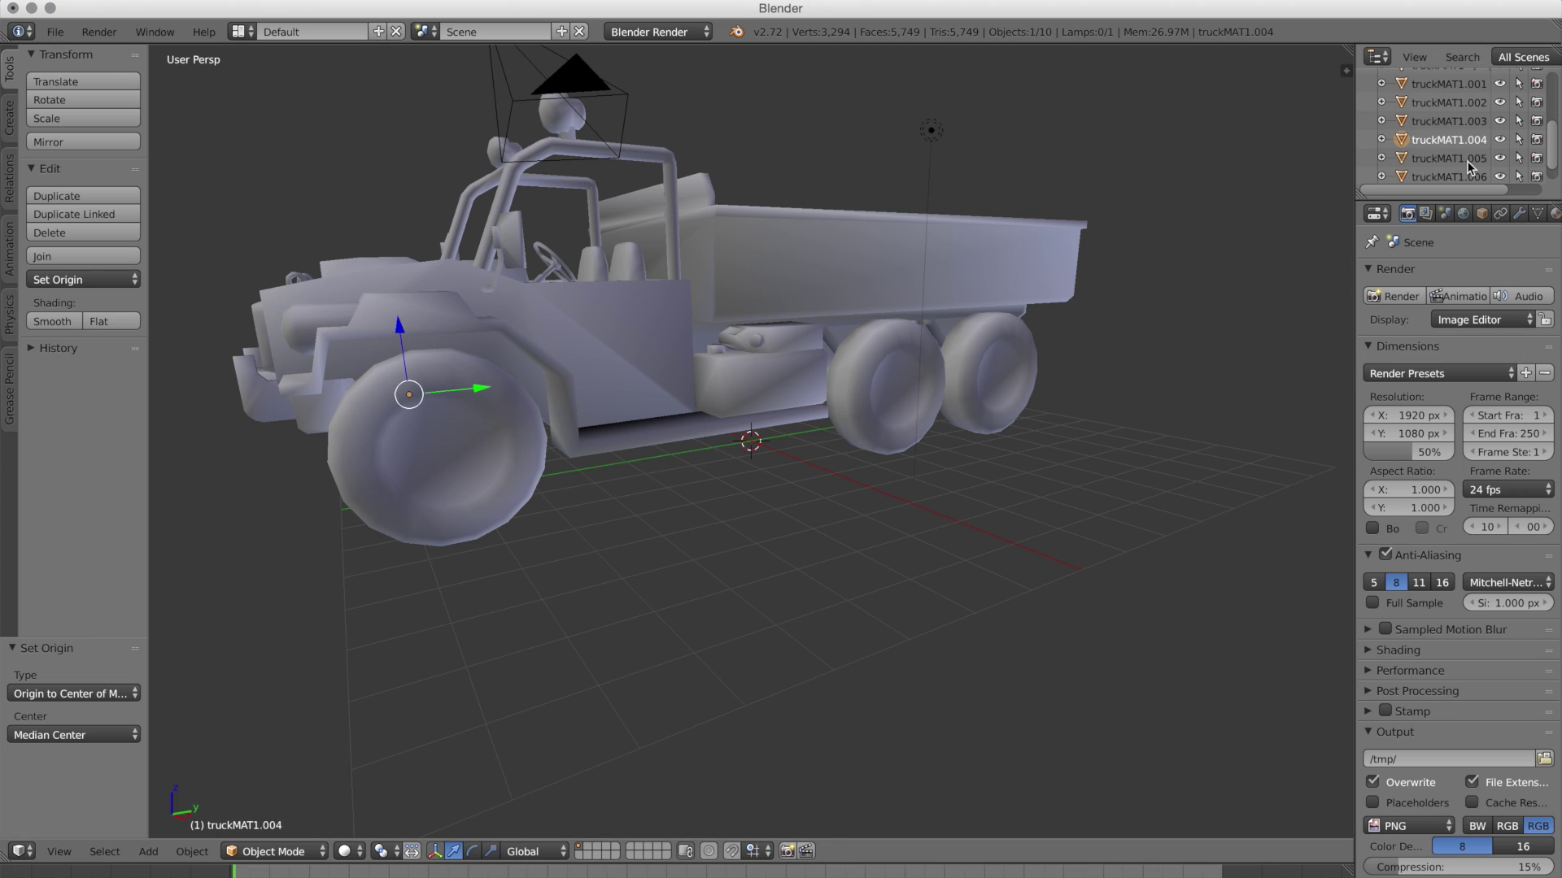
scroll(1460, 122, up, 2)
click(1452, 109)
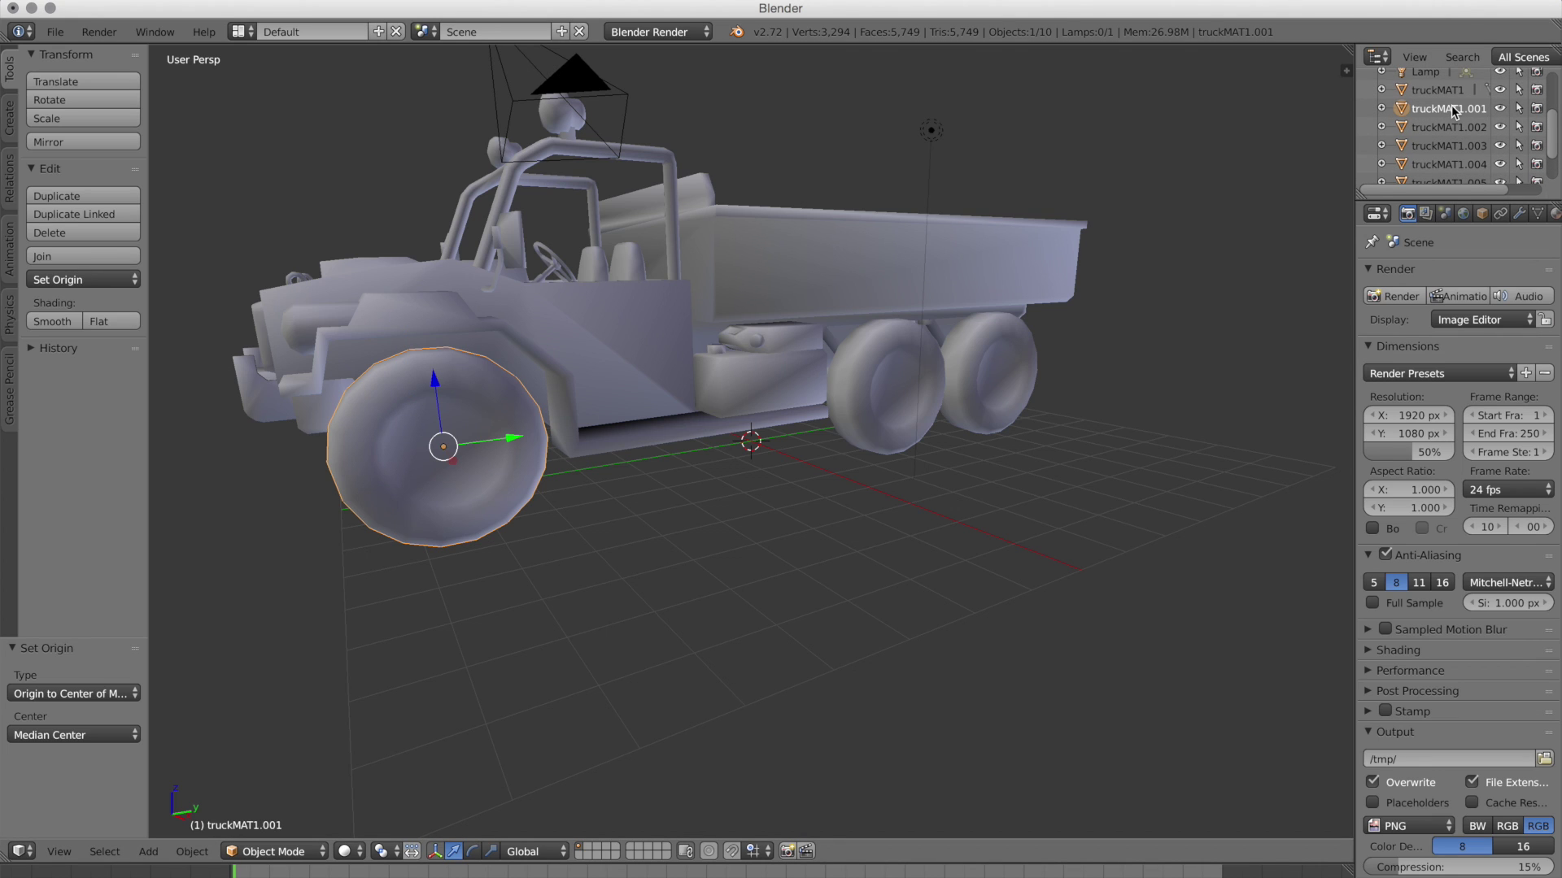
click(1452, 115)
double_click(1452, 114)
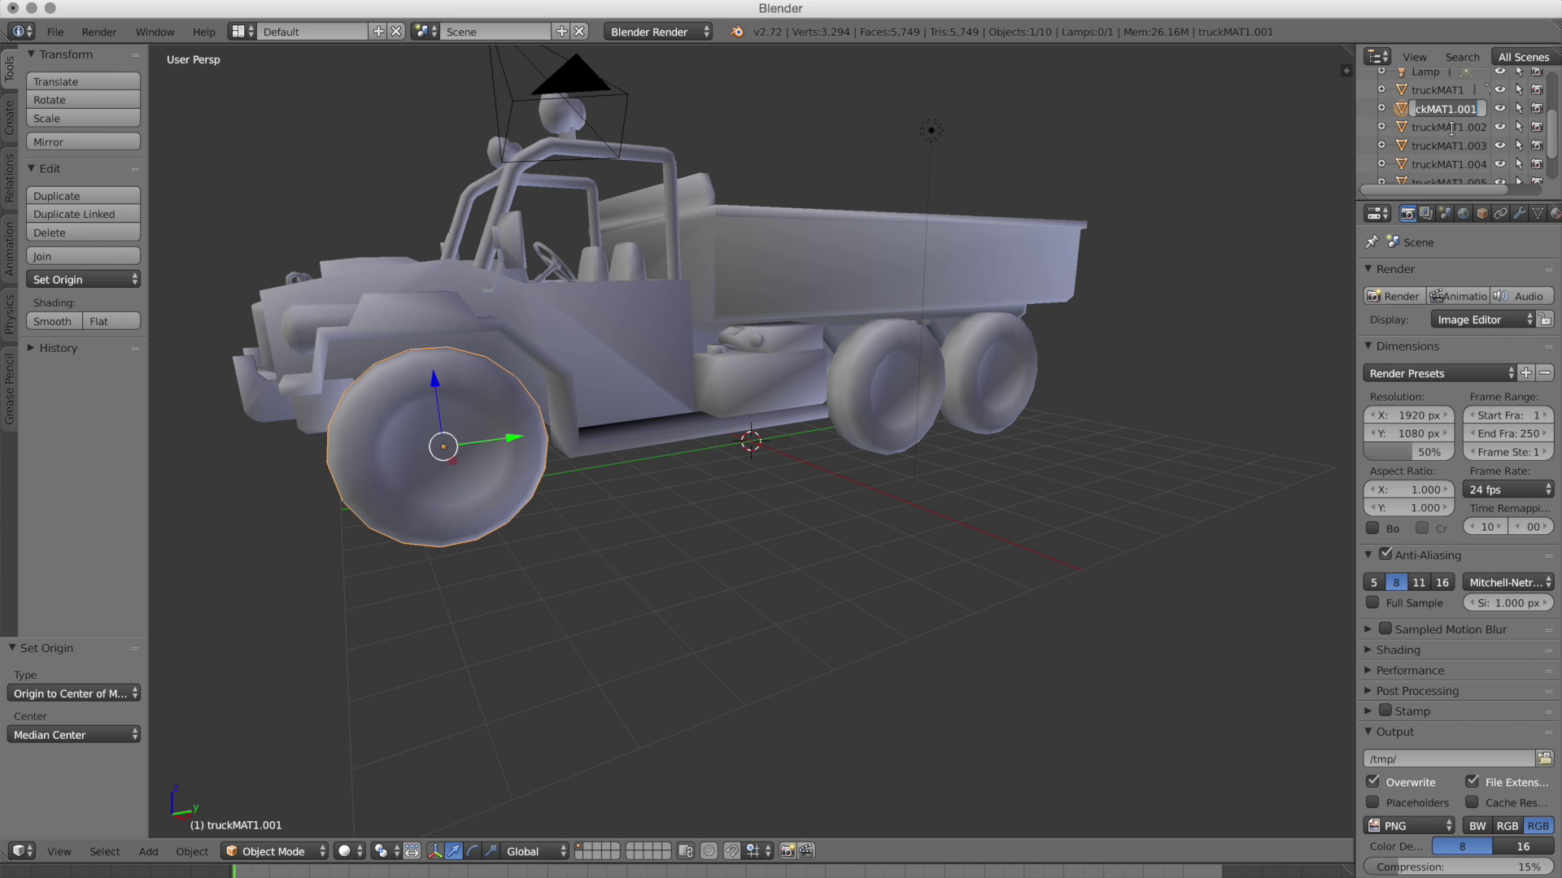
text(a0l)
key(Return)
key(Up)
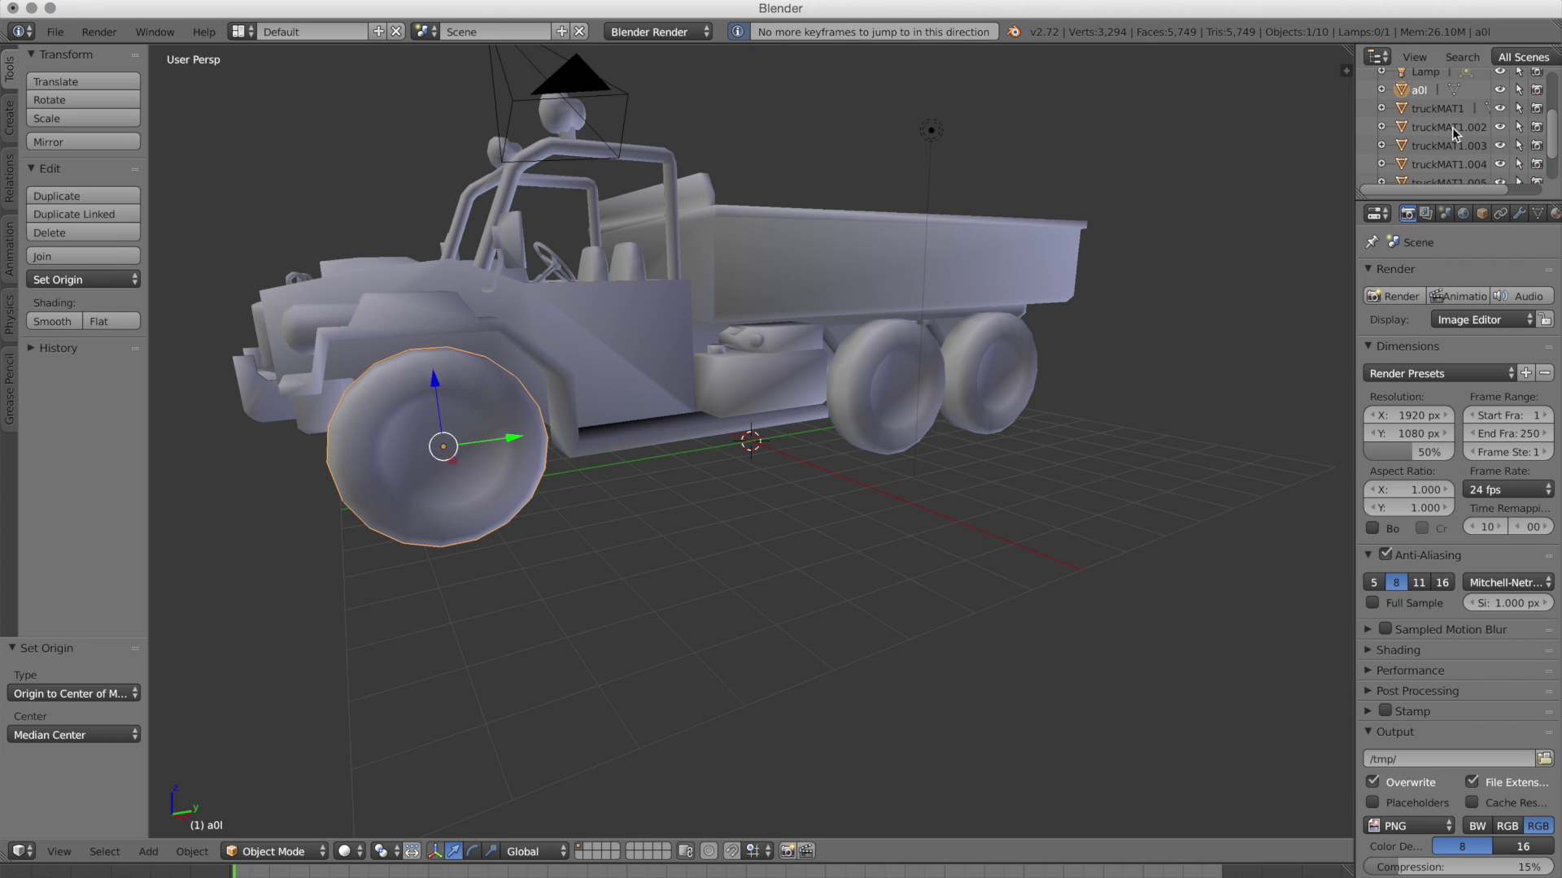
Identify the driver's-side middle wheel object and rename it a1l.
click(1454, 114)
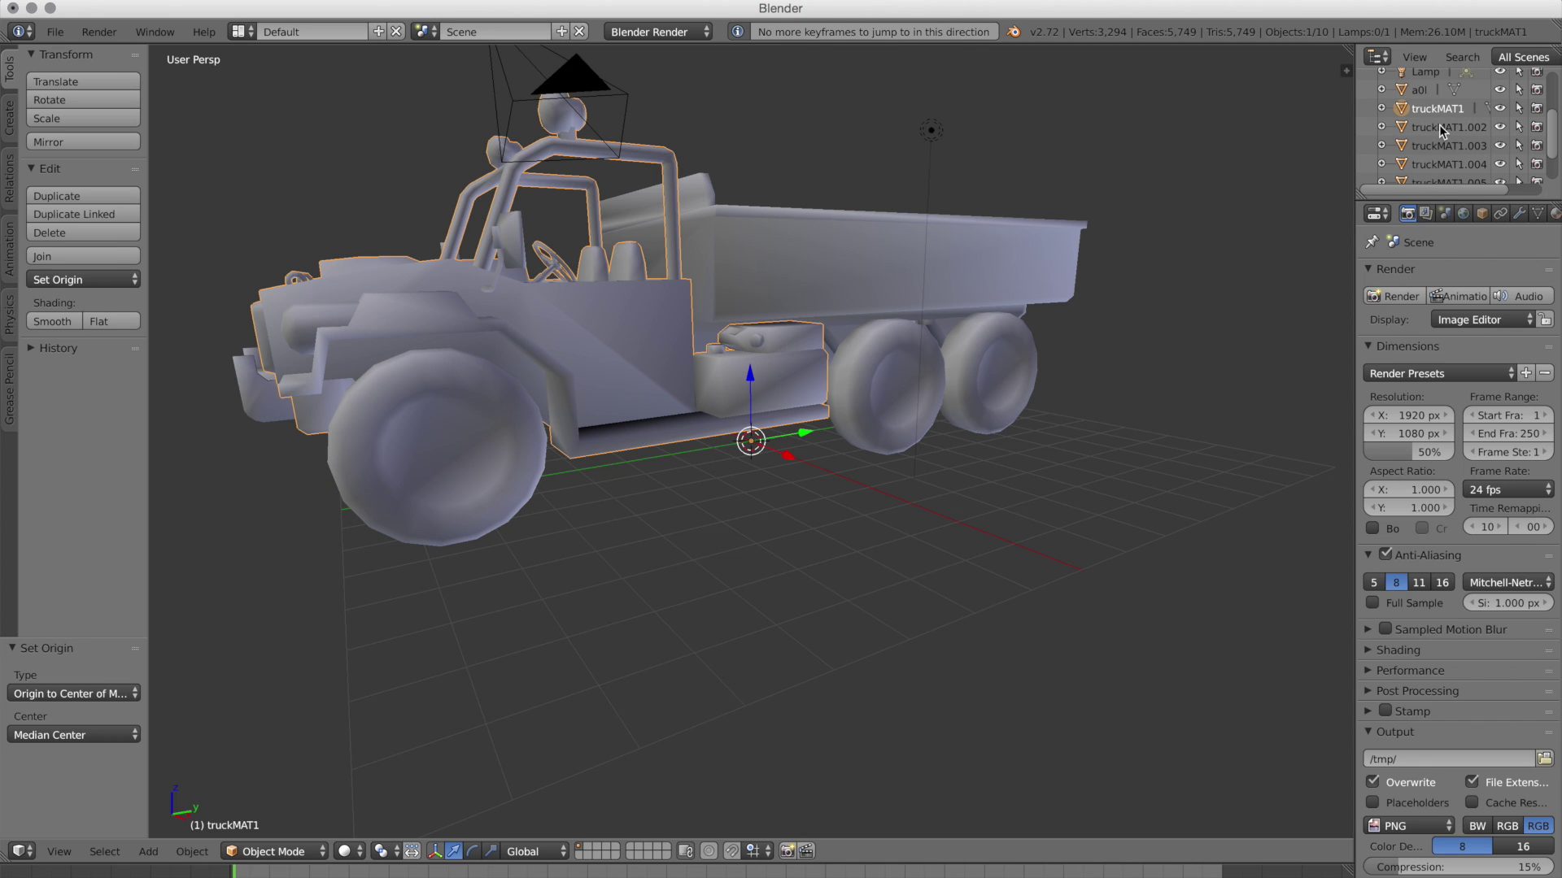
click(1444, 128)
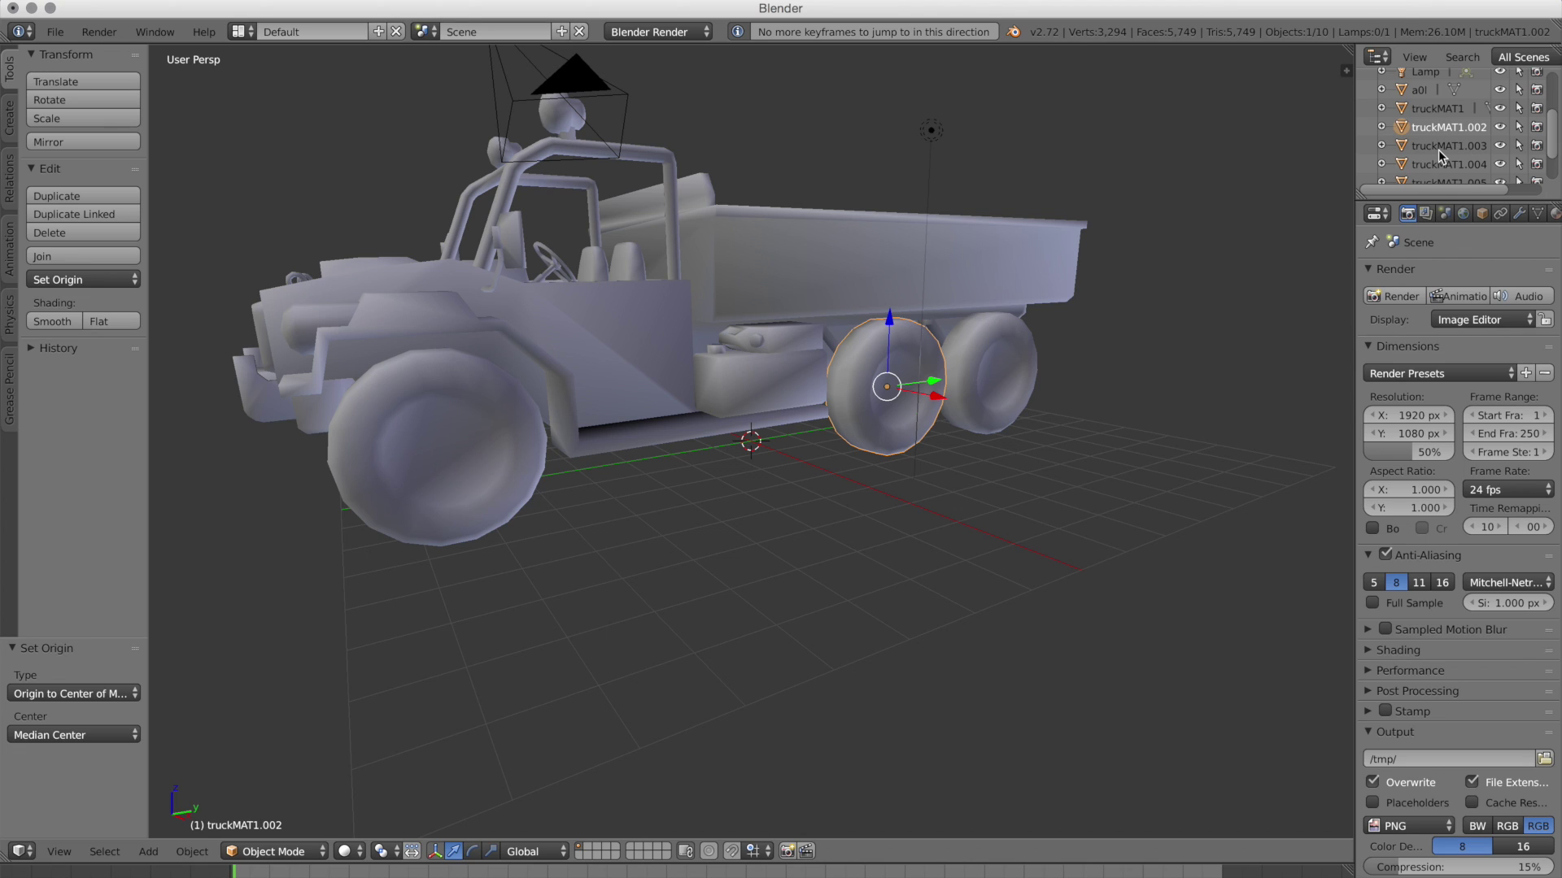
double_click(1448, 128)
text(a1)
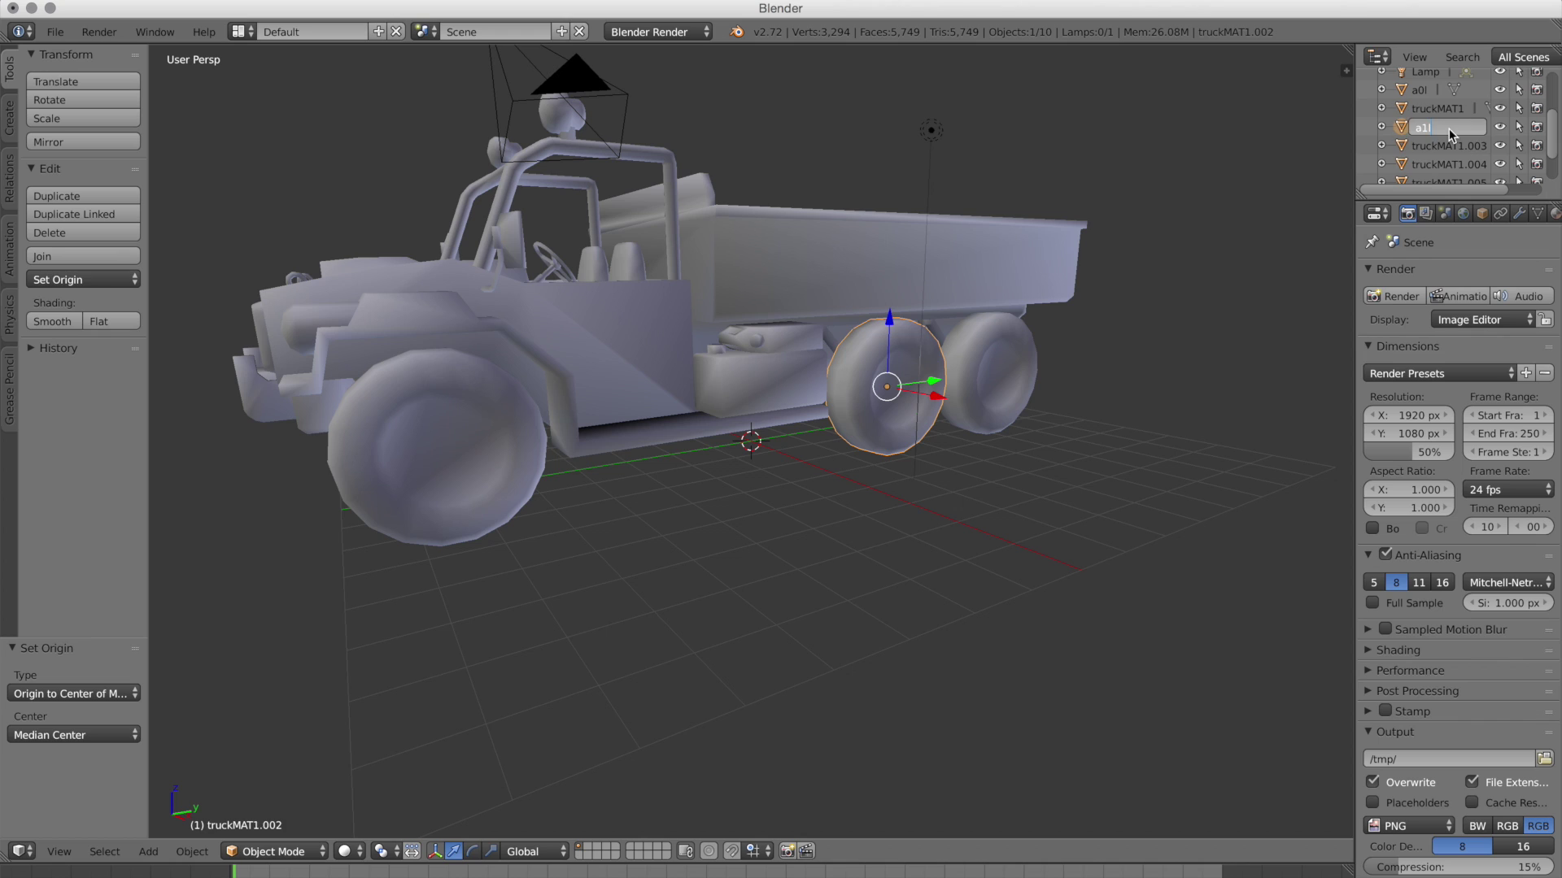
key(Return)
Rename the driver's-side rear wheel object a2l.
double_click(1448, 145)
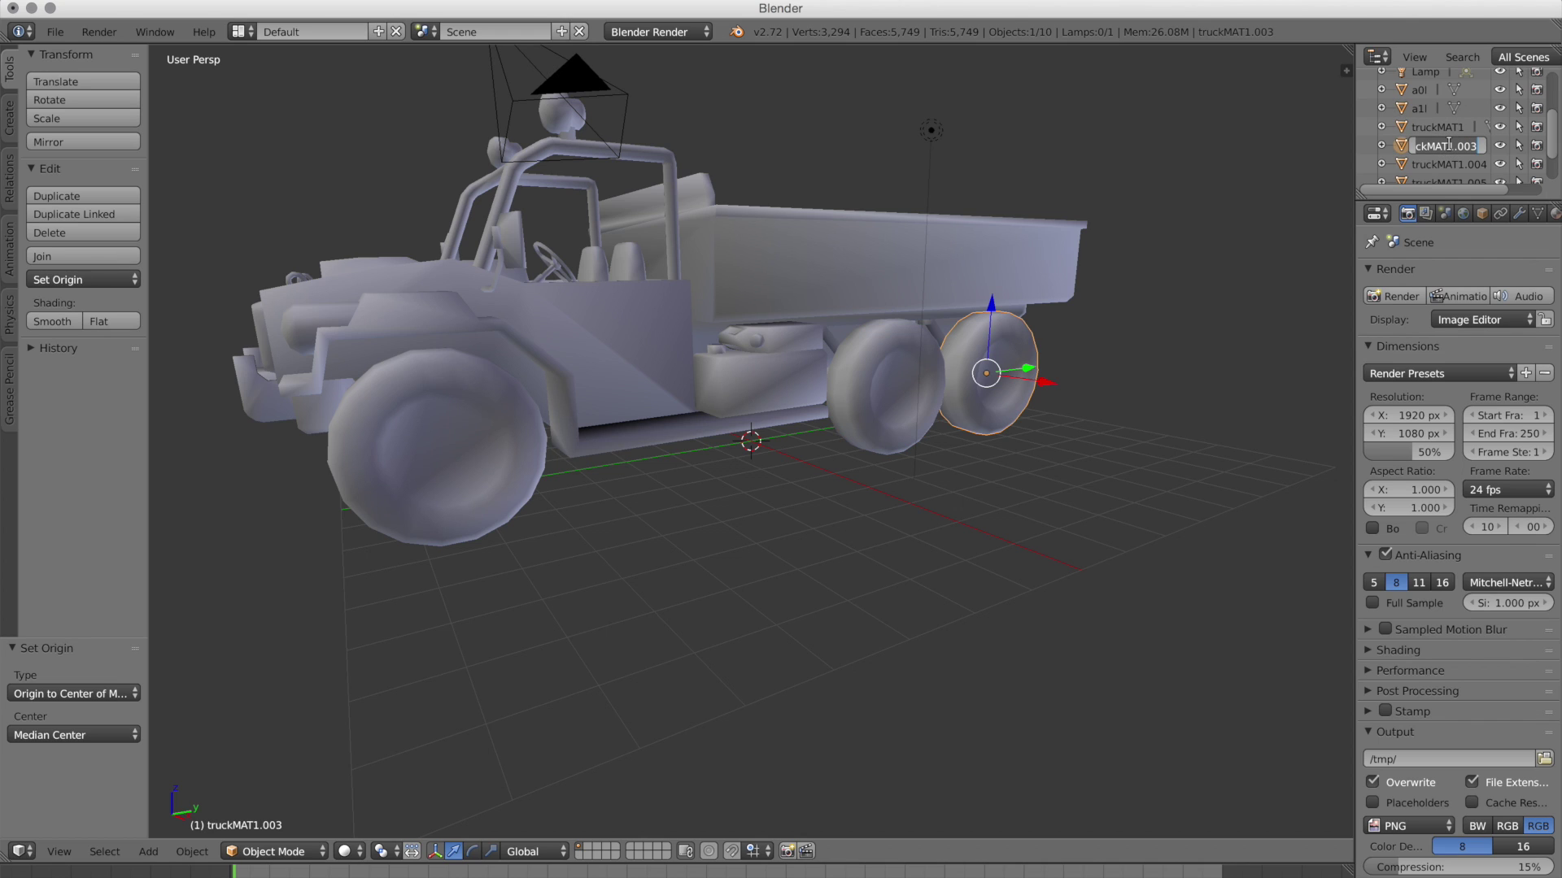
text(a2)
key(Return)
Identify the passenger-side front wheel object and rename it a0r.
click(1446, 164)
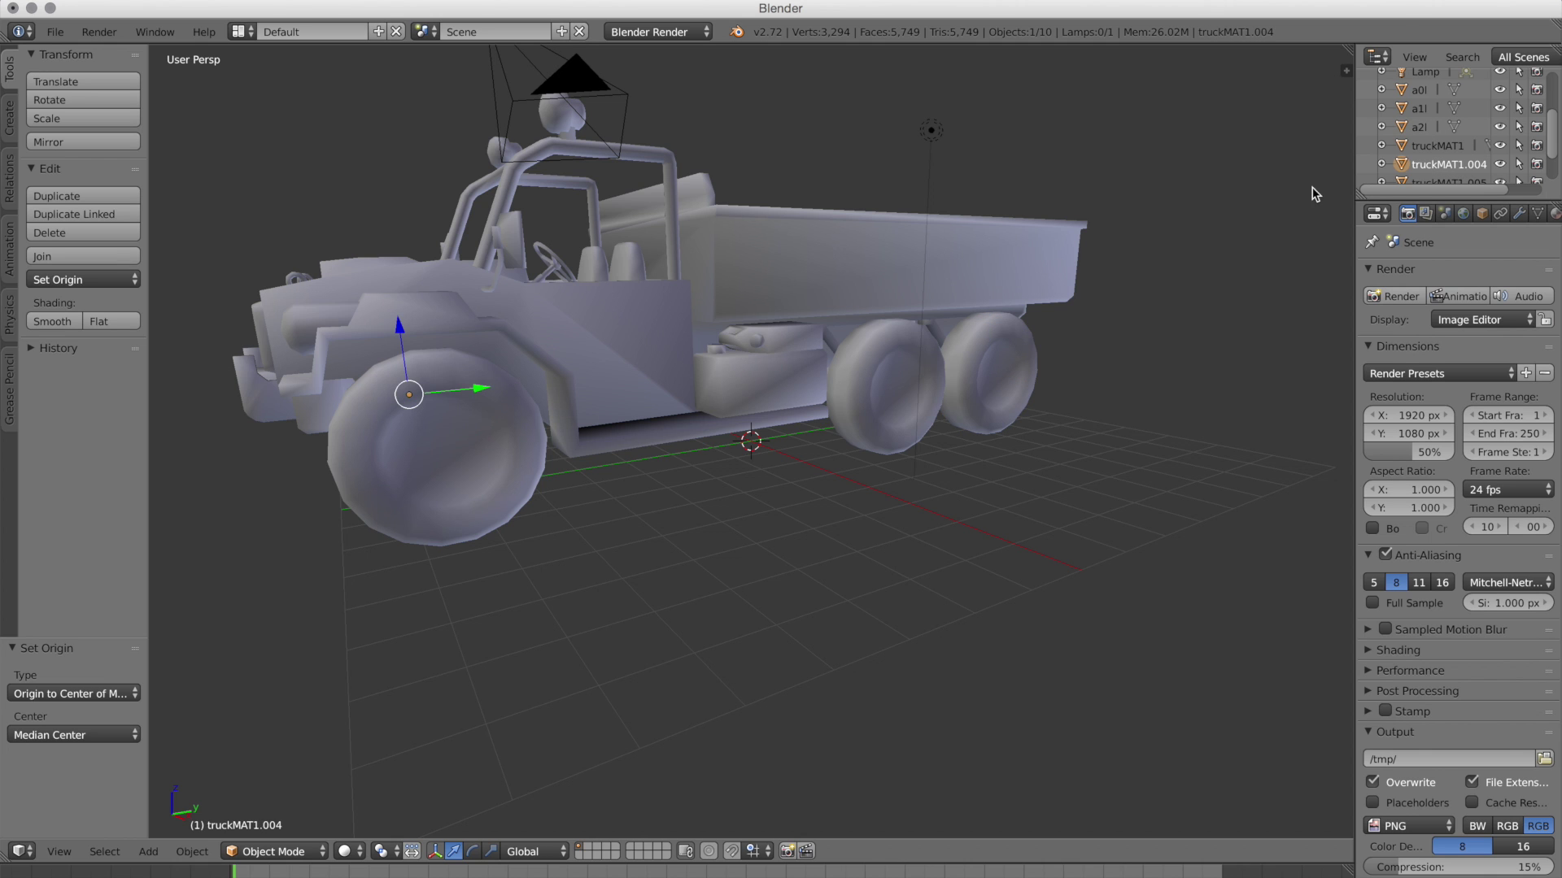
scroll(737, 309, right, 5)
scroll(737, 309, left, 8)
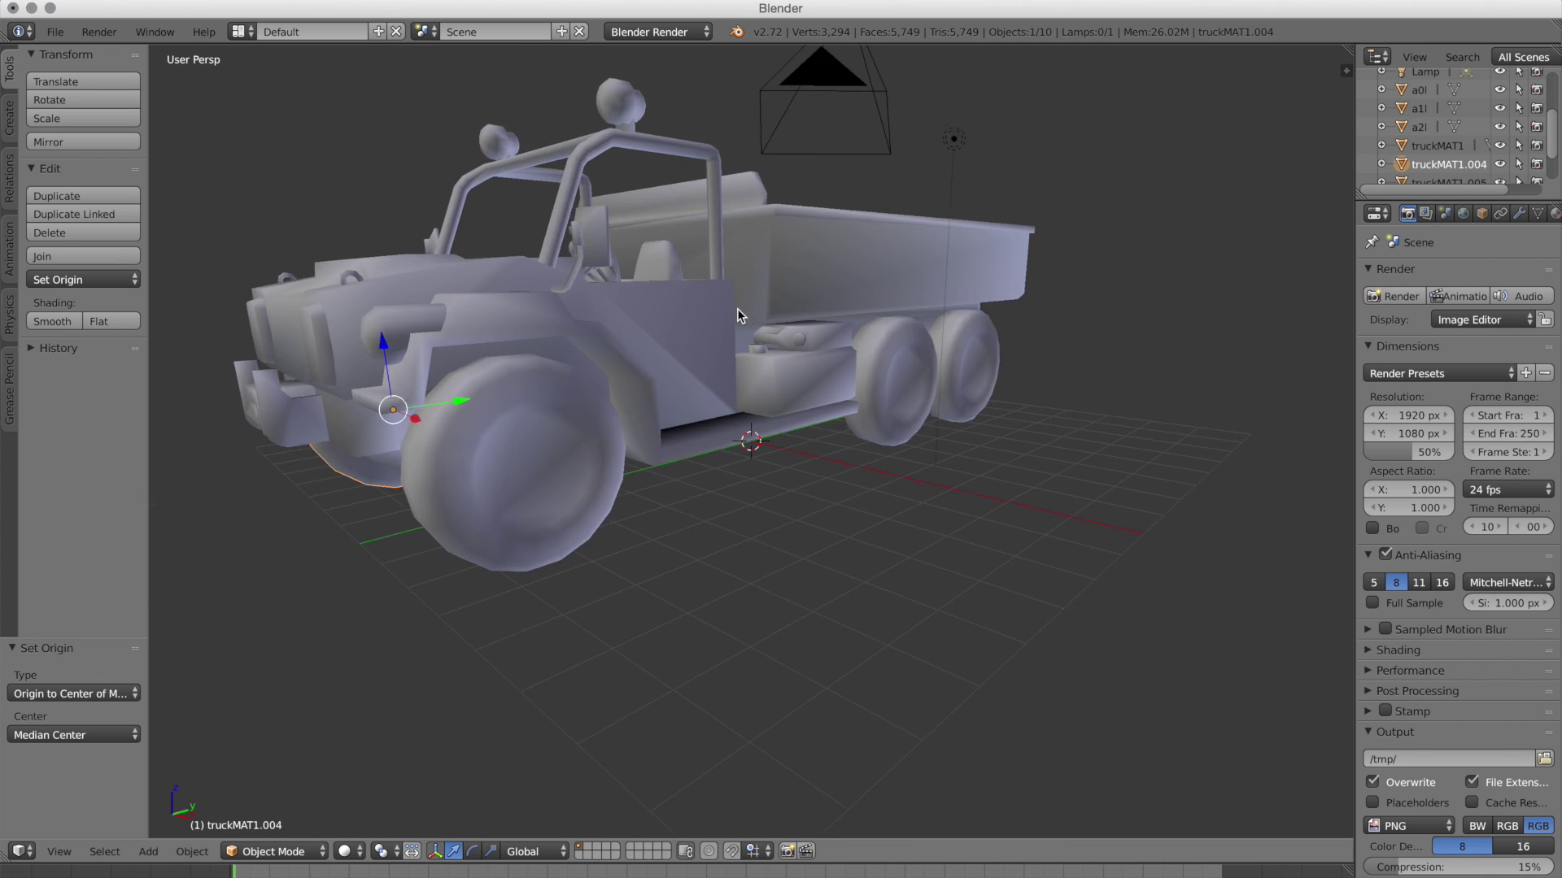
scroll(737, 309, left, 8)
double_click(1451, 166)
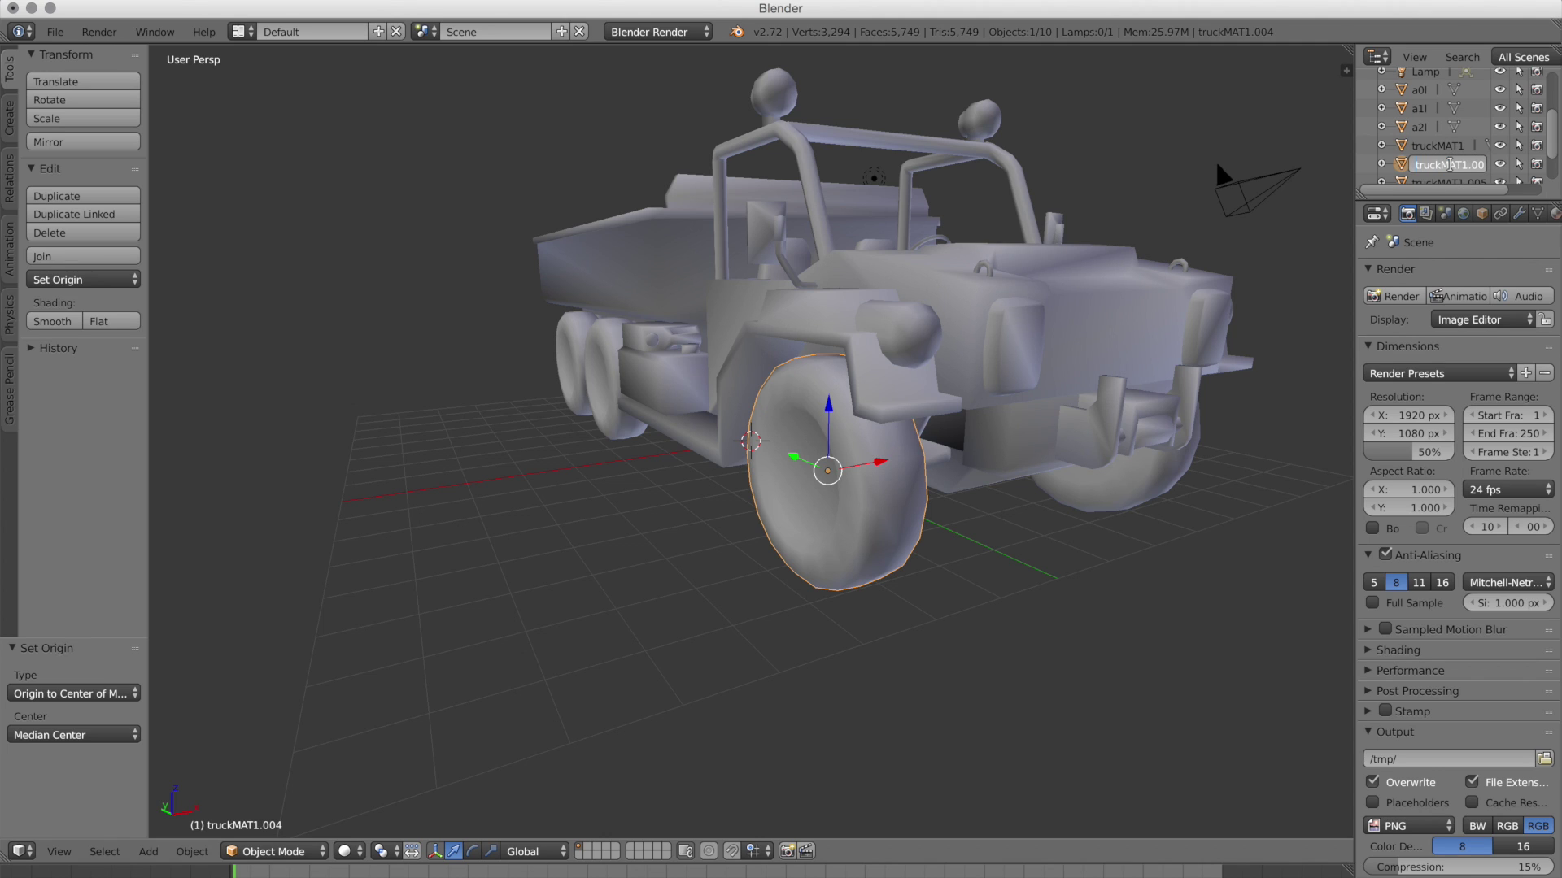
double_click(1451, 165)
key(BackSpace)
text(a0r)
key(Return)
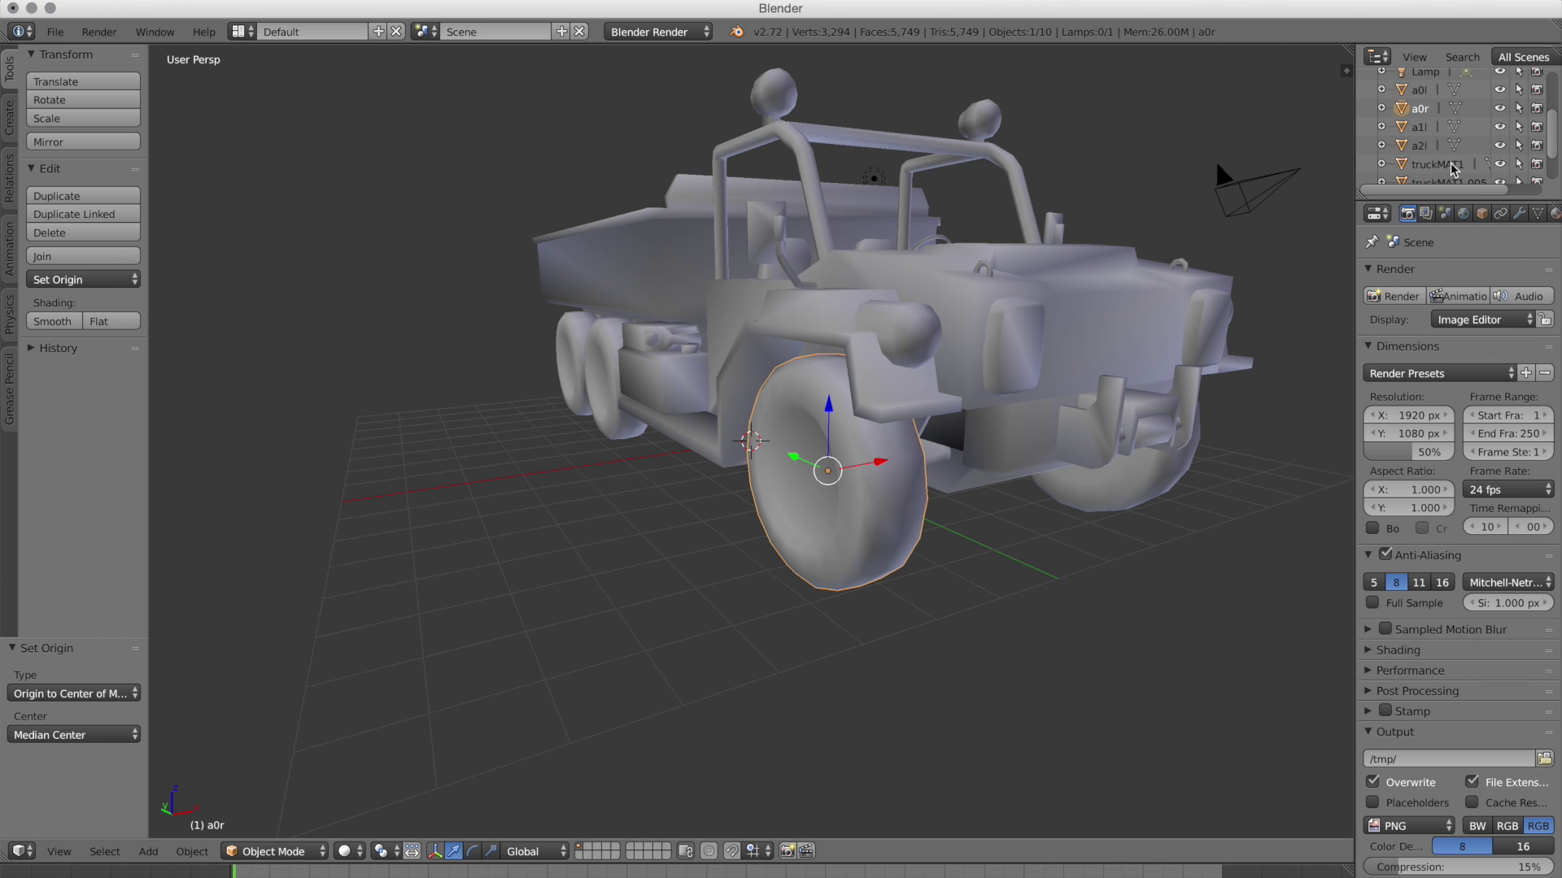
Rename the passenger-side middle wheel object a1r.
click(1437, 165)
scroll(1453, 182, down, 1)
scroll(1453, 182, down, 2)
click(1452, 136)
double_click(1455, 139)
text(a1)
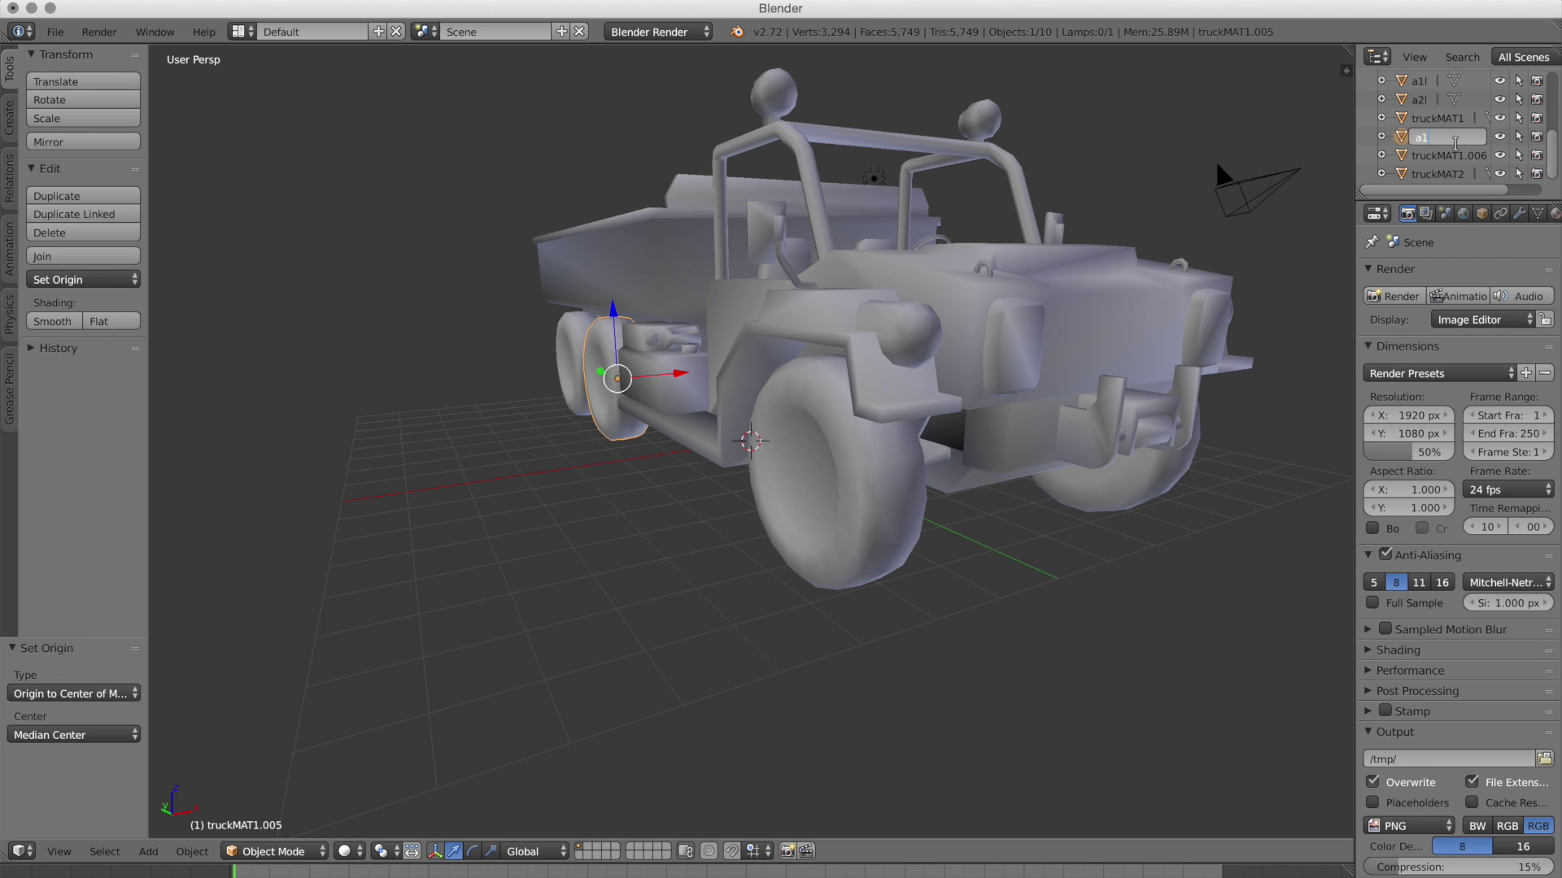
text(r)
key(Return)
Rename the passenger-side rear wheel object a2r.
click(1450, 157)
double_click(1449, 159)
text(a2r)
key(Return)
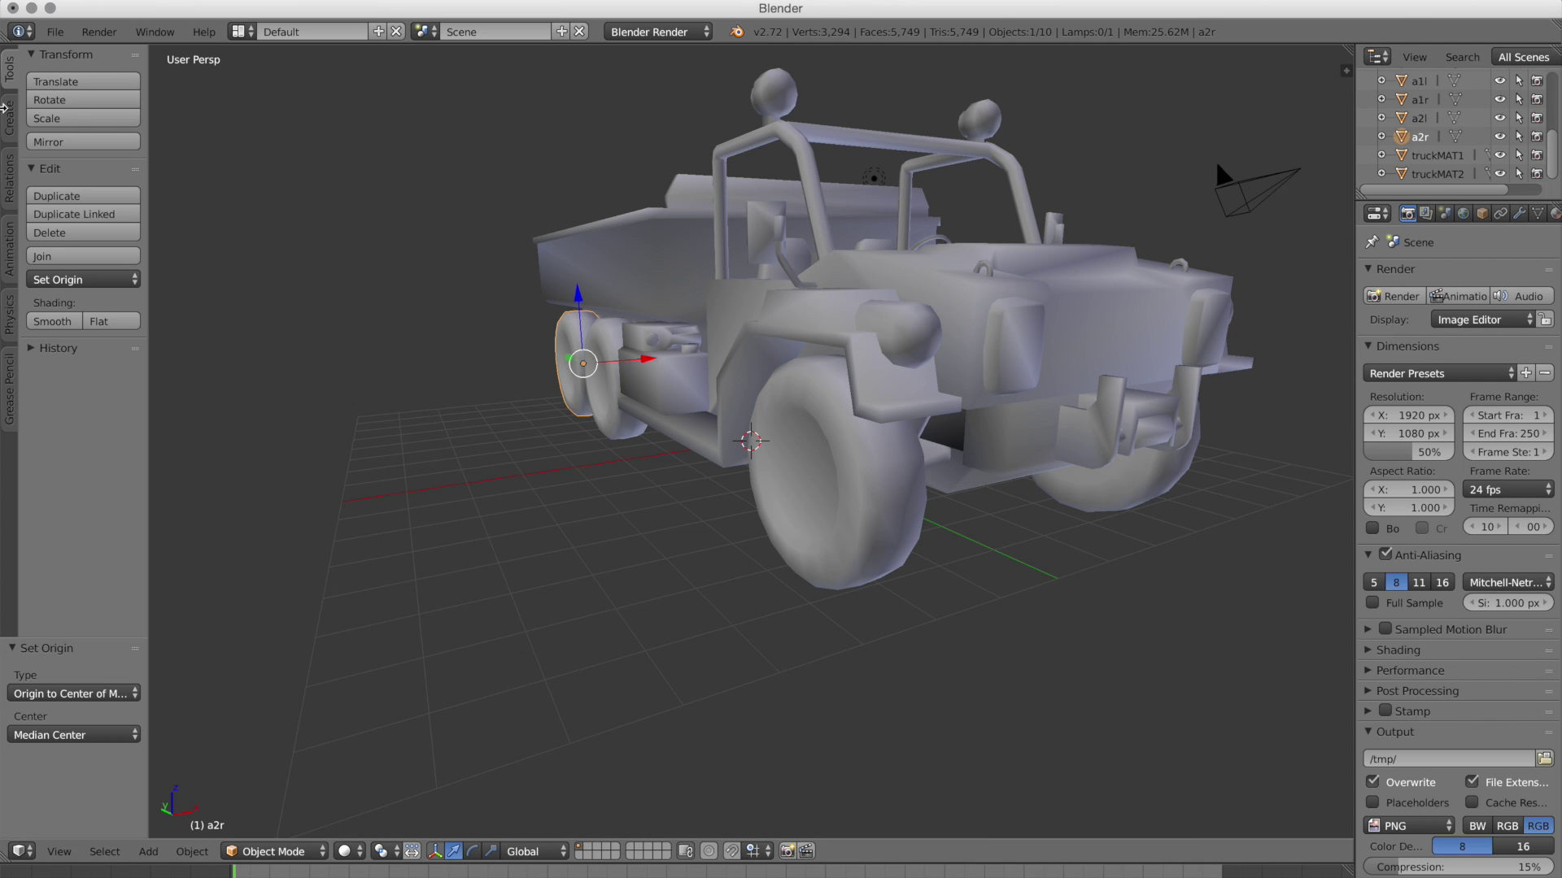
Start saving the Blender file and choose the EasySuspension project's Assets/Truck folder as the destination.
click(59, 34)
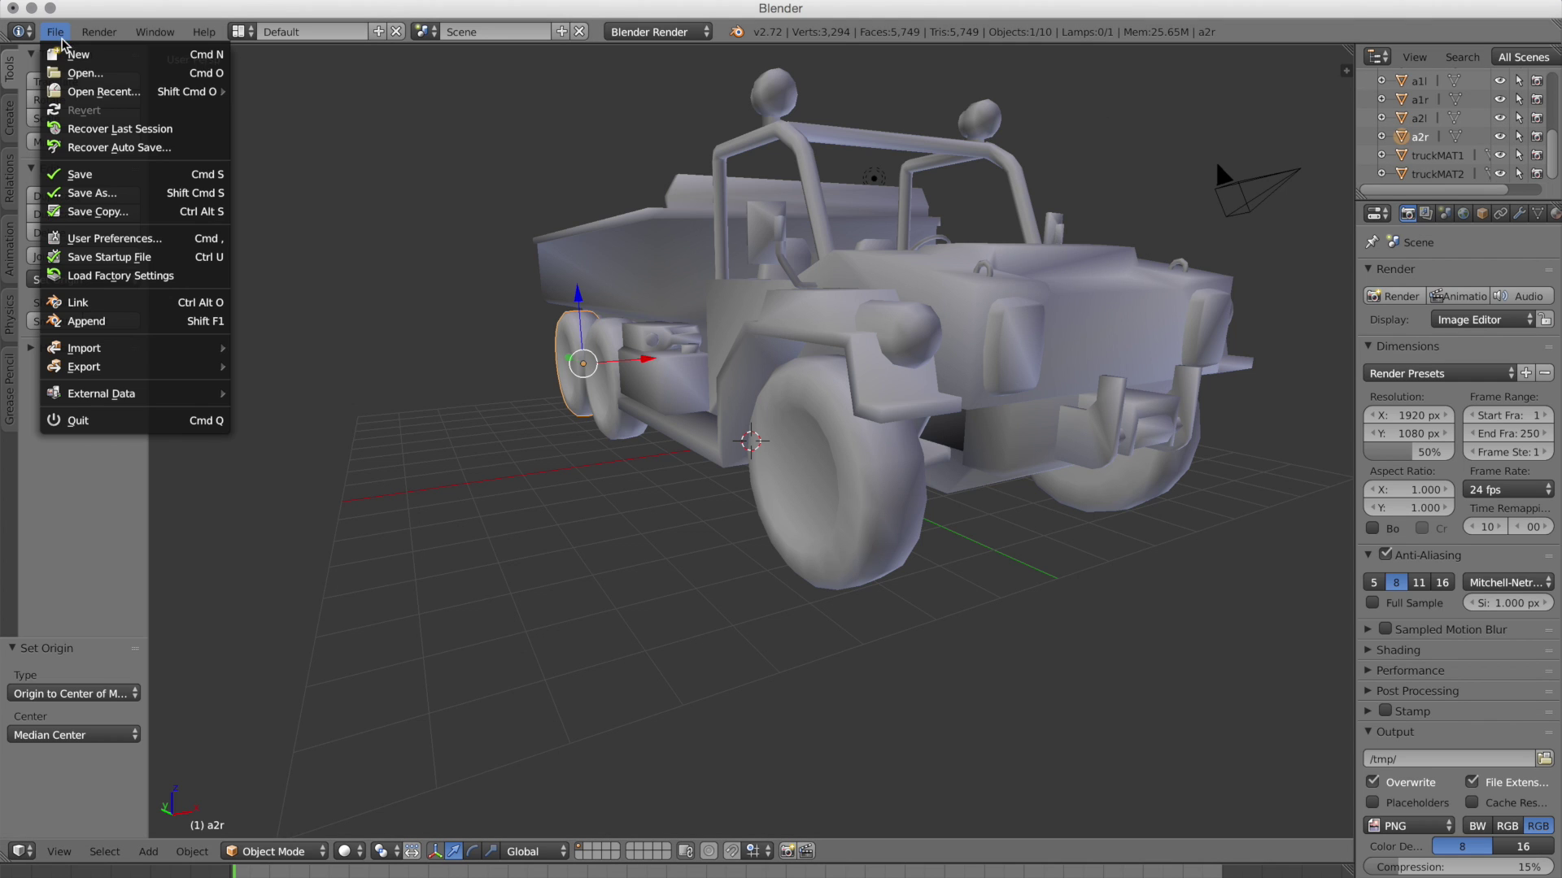
click(130, 173)
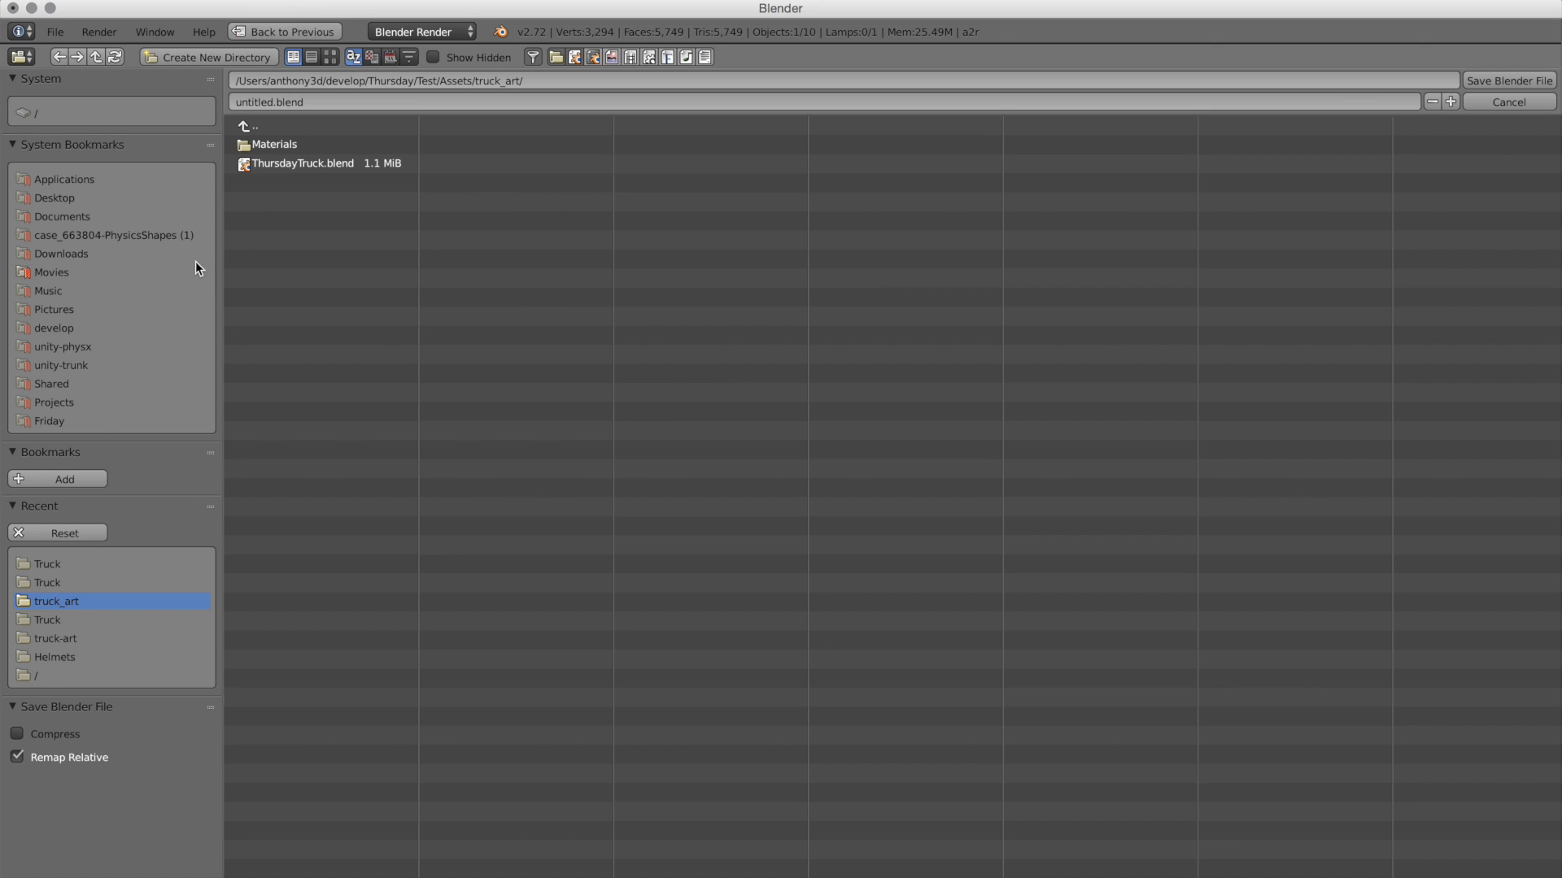
click(80, 568)
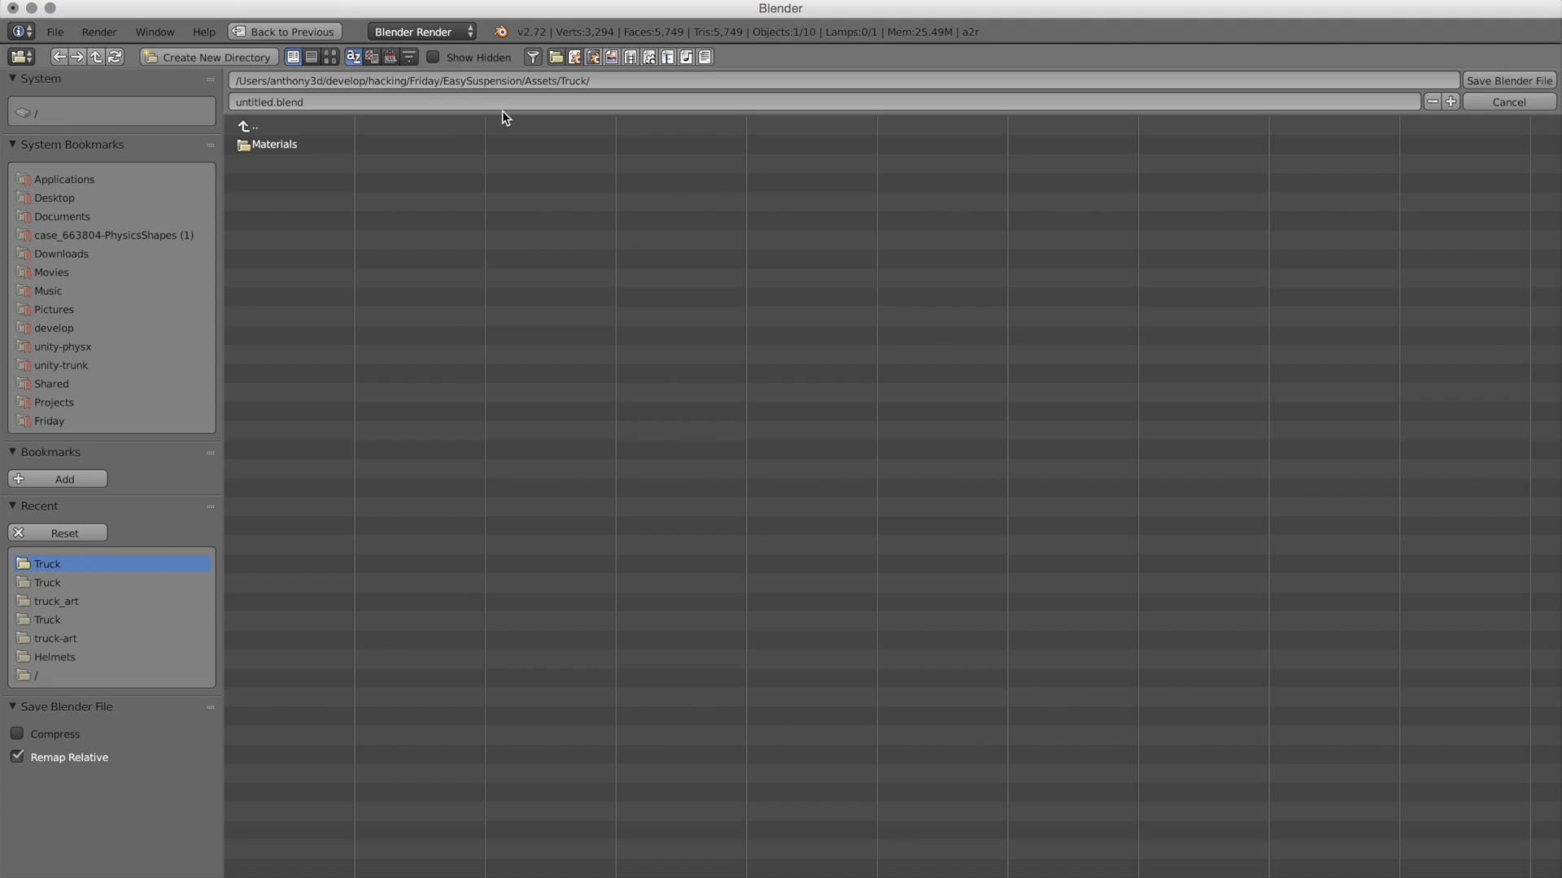
Name the file FridayTruck.blend and save it in the Truck folder.
click(344, 103)
key(shift+Right)
key(shift+Right)
key(shift+Right)
key(shift+Right)
key(shift+Right)
key(shift+Right)
key(shift+Right)
key(shift+Right)
text(FridayTruck)
key(Return)
click(1480, 80)
Switch to Unity and delete the two old Truck models from the Assets/Truck folder.
key(super+Tab)
key(super+Tab)
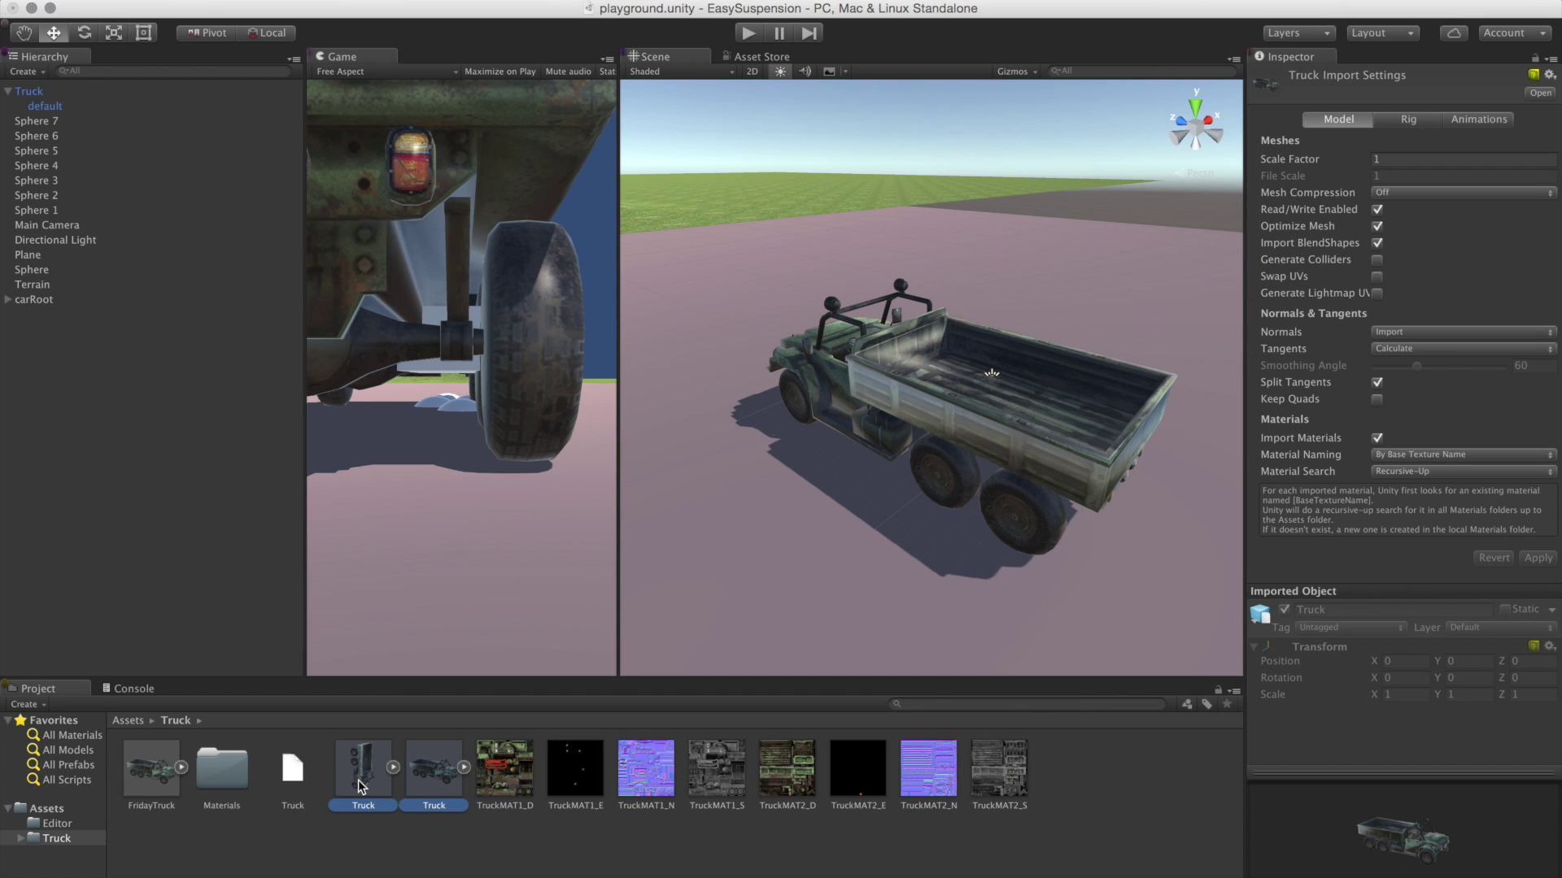
key(super+BackSpace)
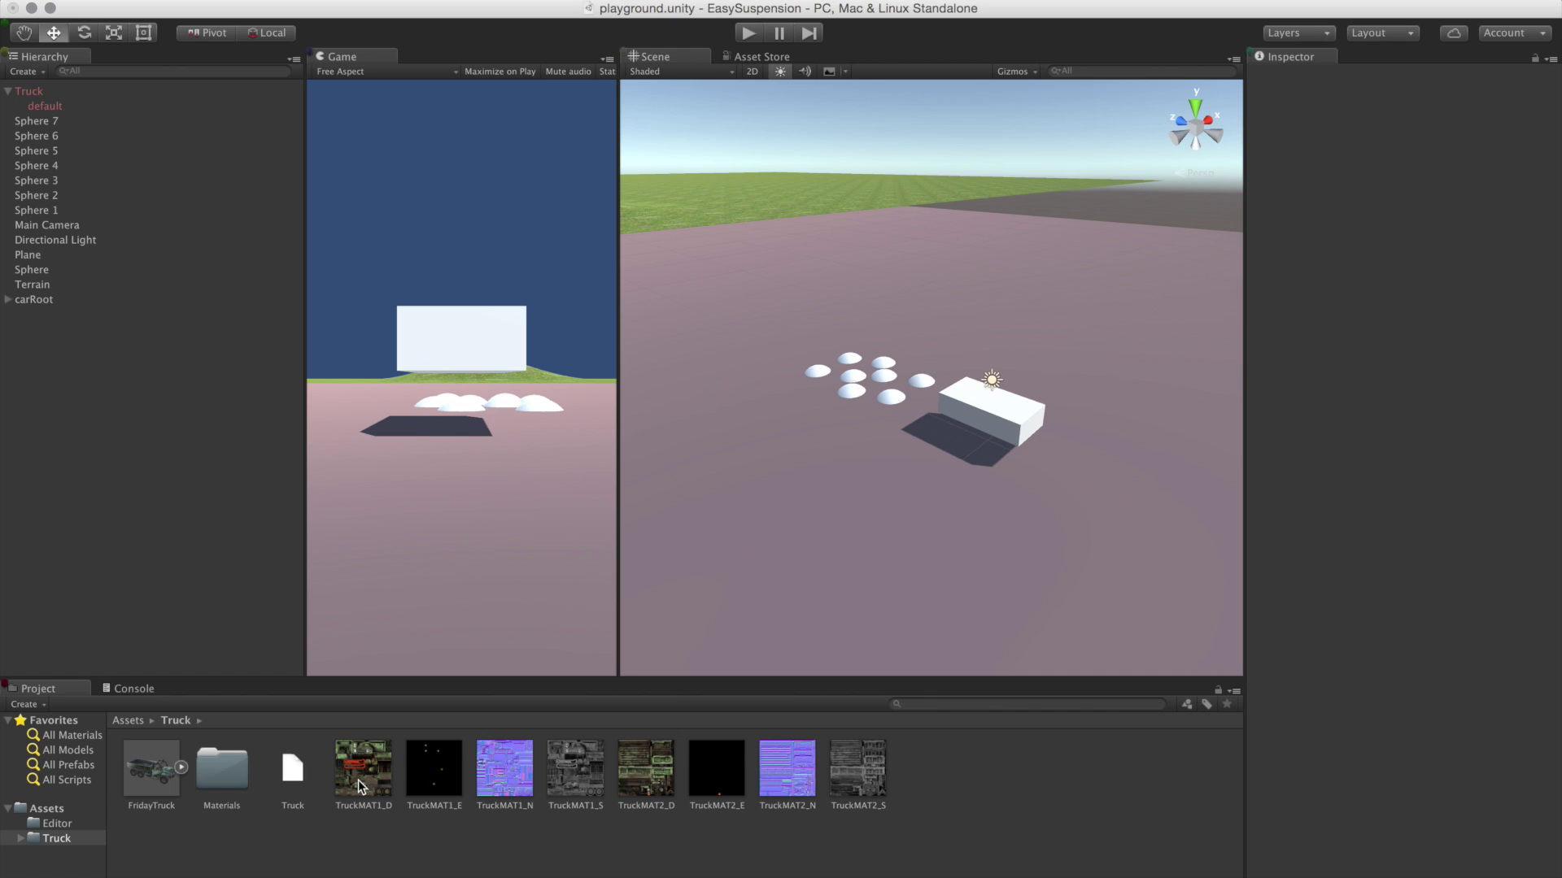
Place the FridayTruck model in the scene beside the white box, at about X -4.5, Y -2.2, Z 9.9.
click(162, 774)
drag(146, 773, 770, 413)
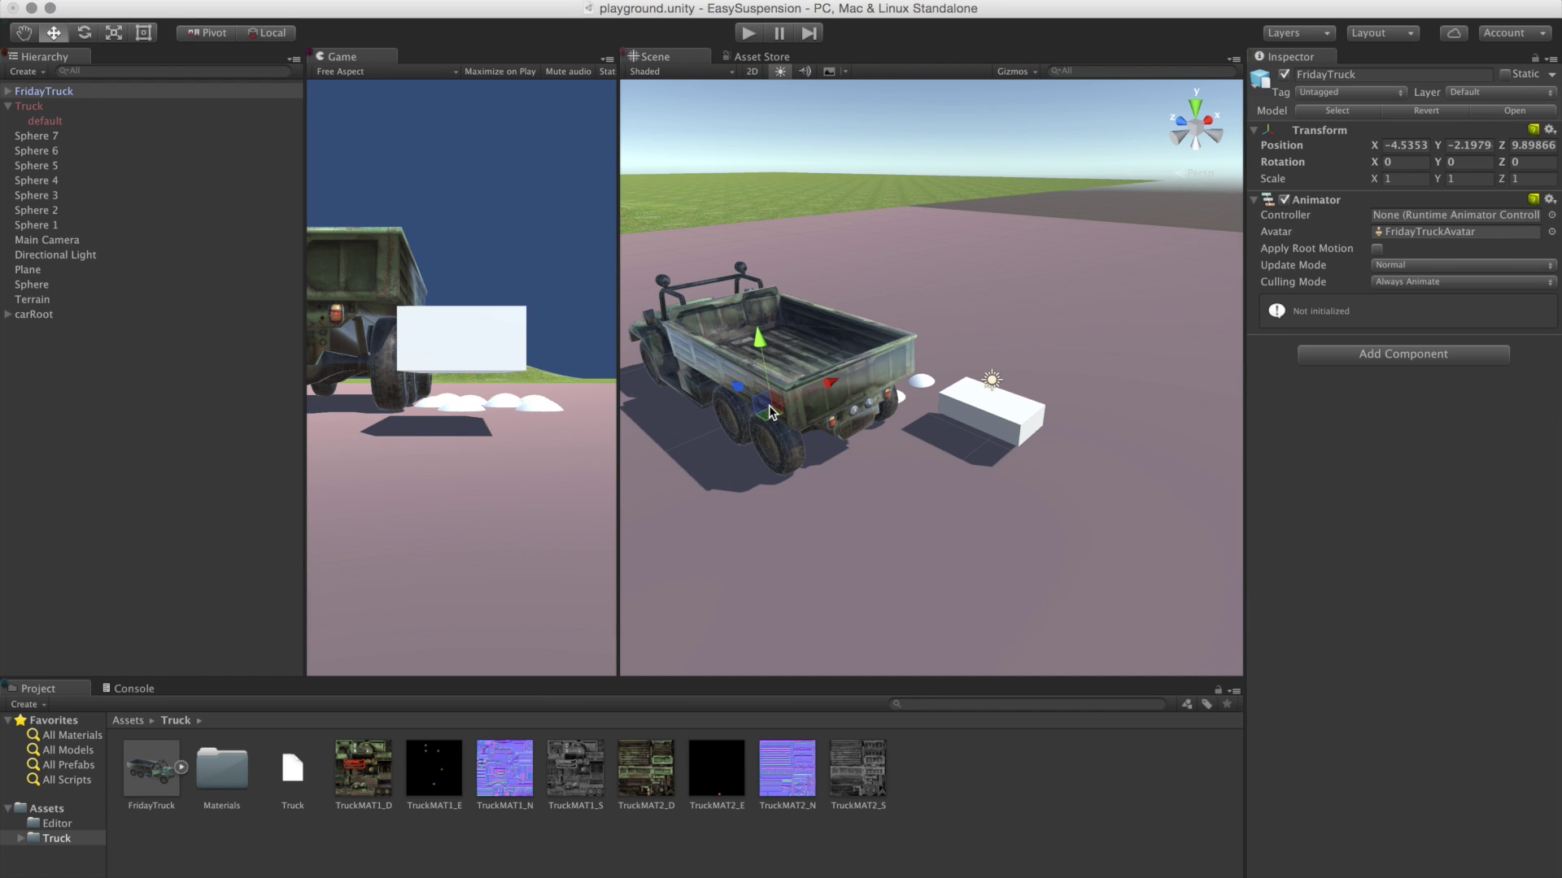
Delete the old Truck object with its missing default mesh from the scene.
click(96, 105)
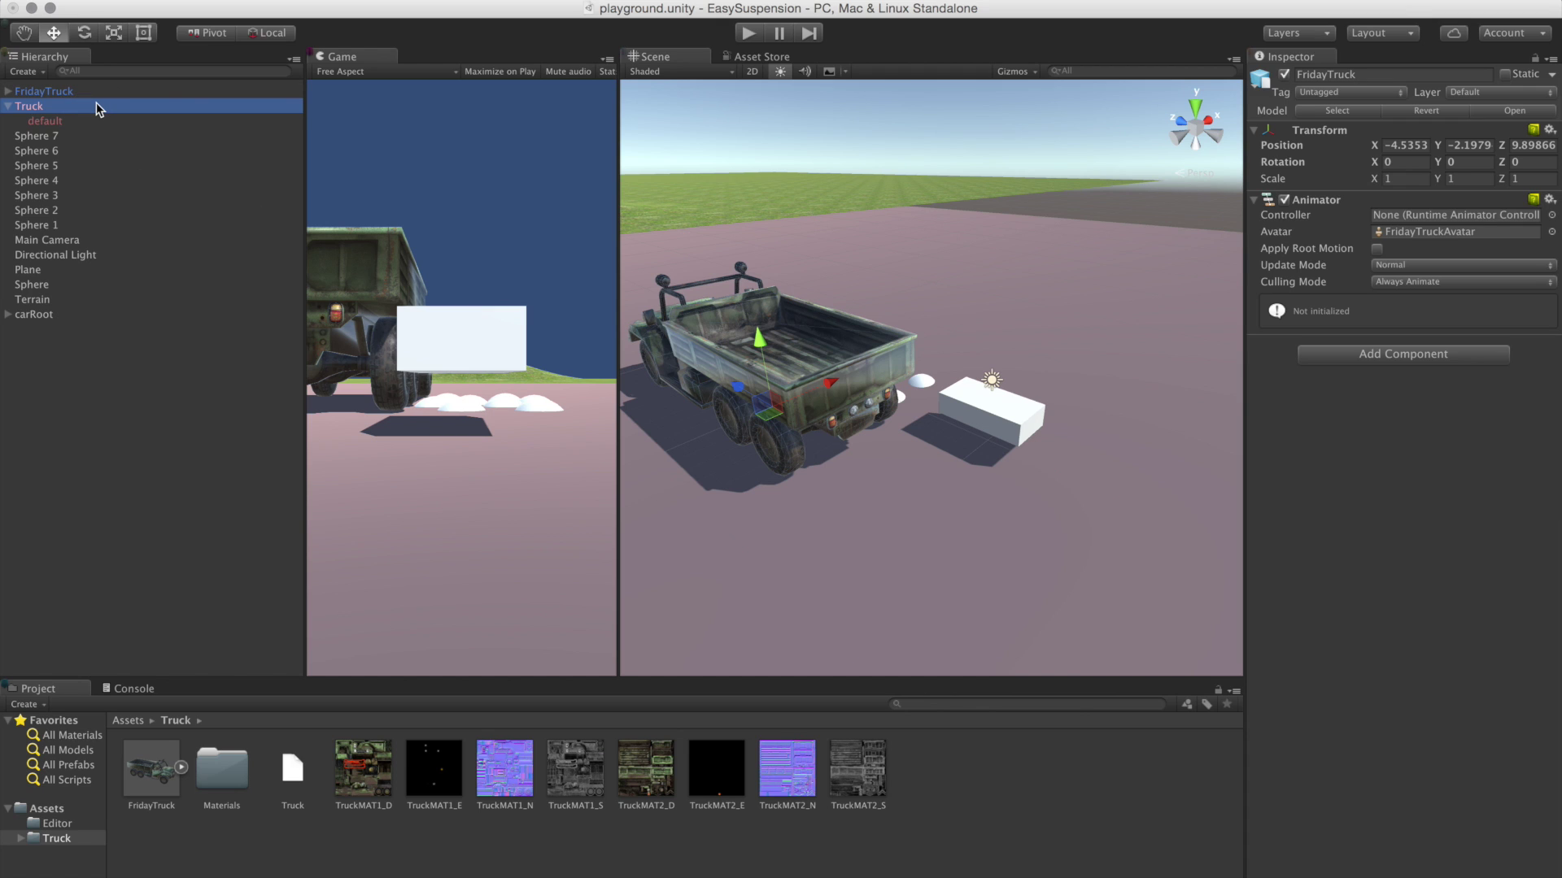
key(super+BackSpace)
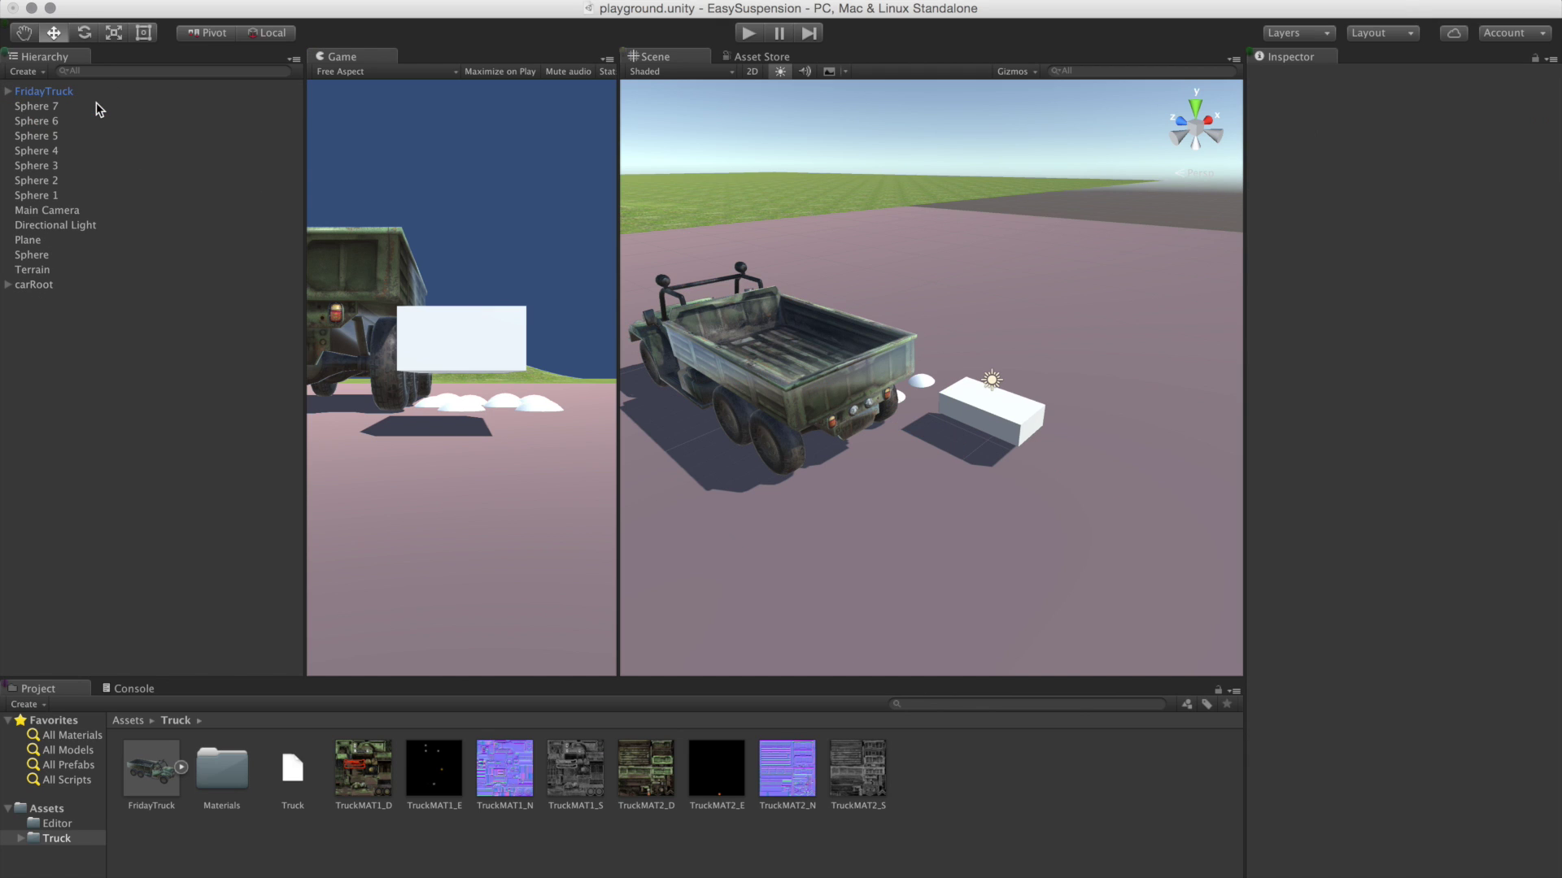
Expand FridayTruck and go through its wheel objects a0l to a2r, checking which wheel each one is and where its pivot sits.
click(727, 365)
alt+drag(722, 294, 888, 379)
scroll(841, 397, up, 6)
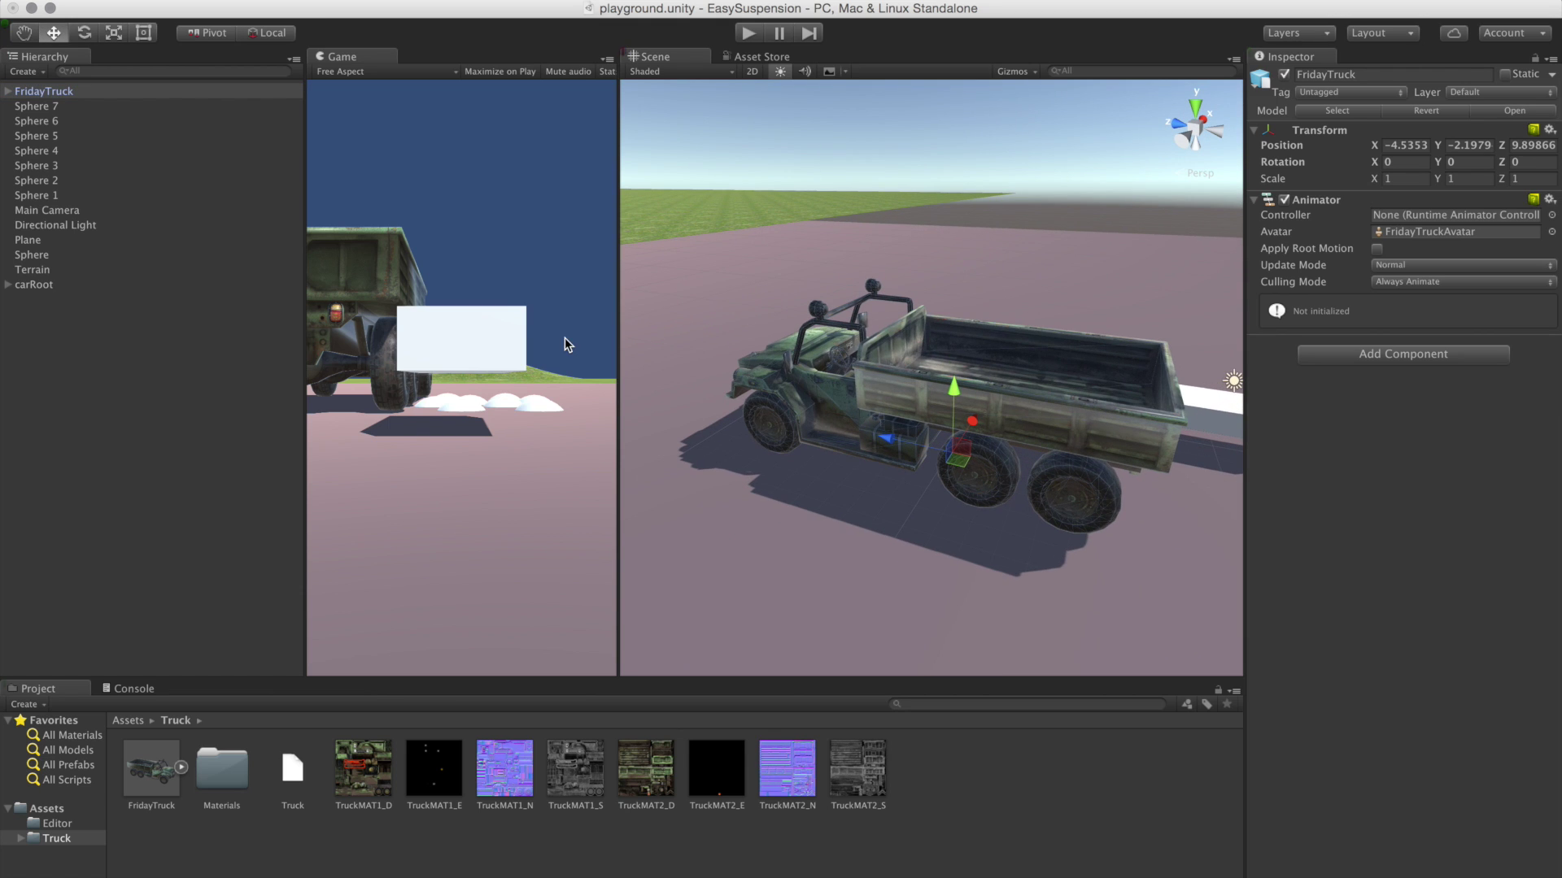
click(7, 91)
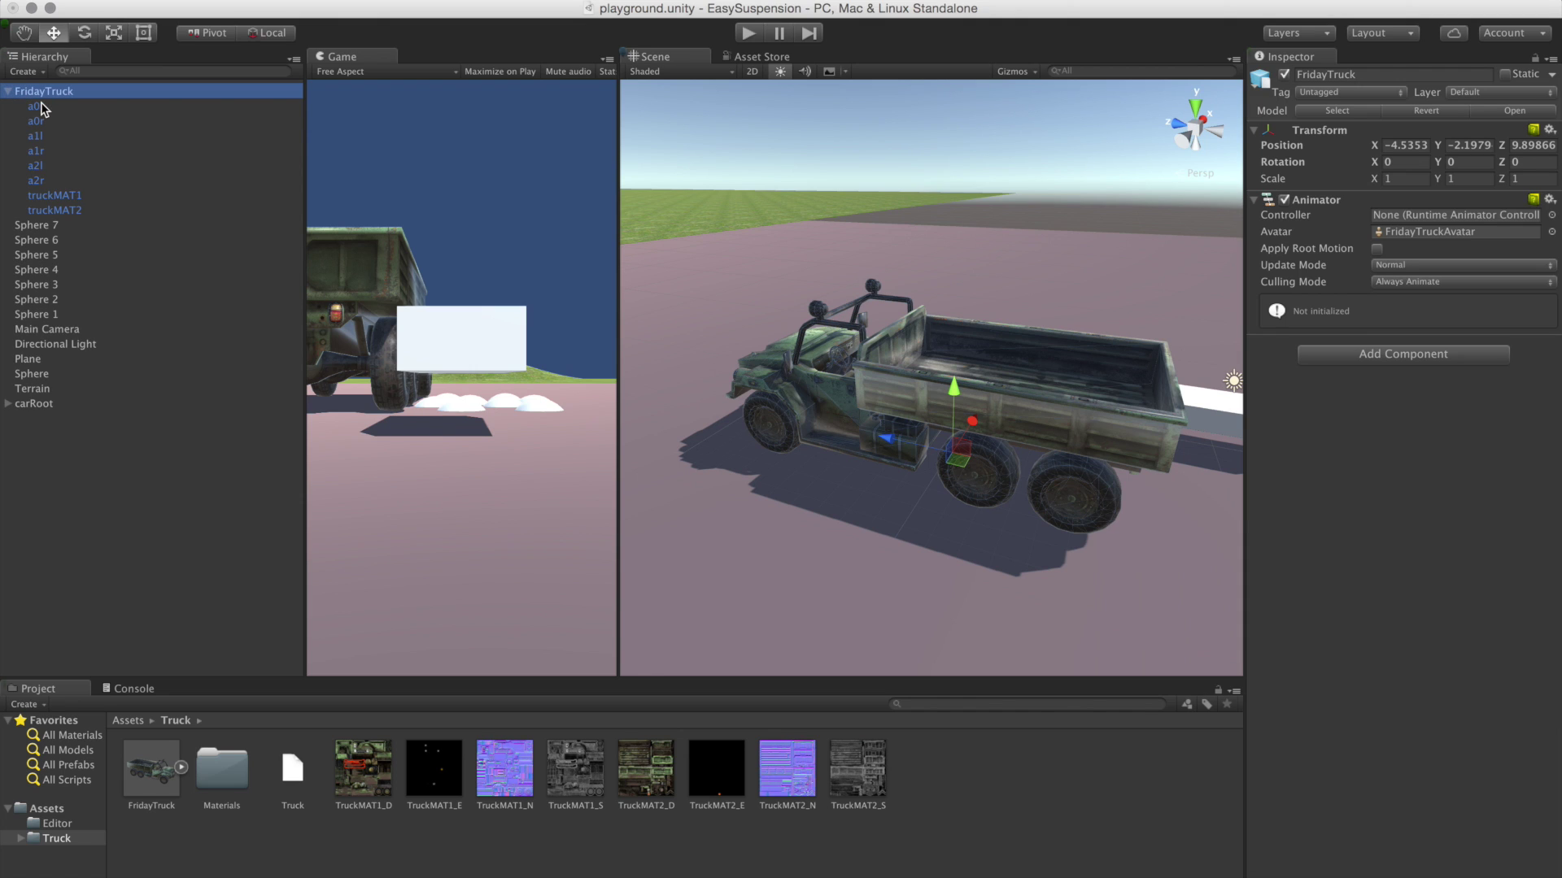
click(79, 107)
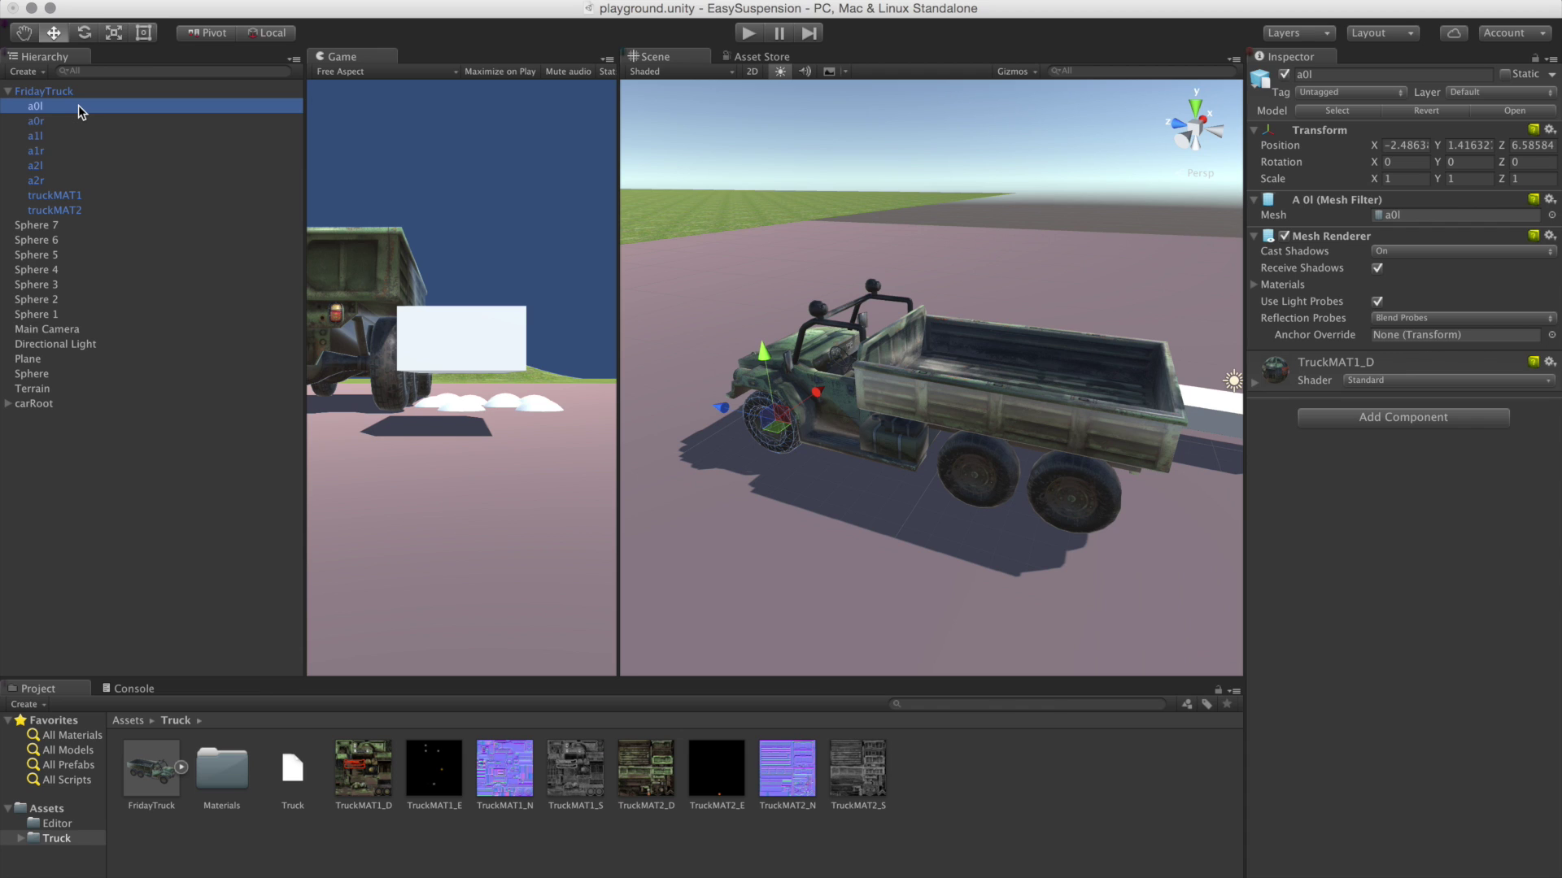
key(Down)
key(Up)
key(Down)
key(Down)
key(Down)
key(Down)
key(Up)
key(Up)
key(Up)
key(Up)
key(Up)
key(Down)
key(Down)
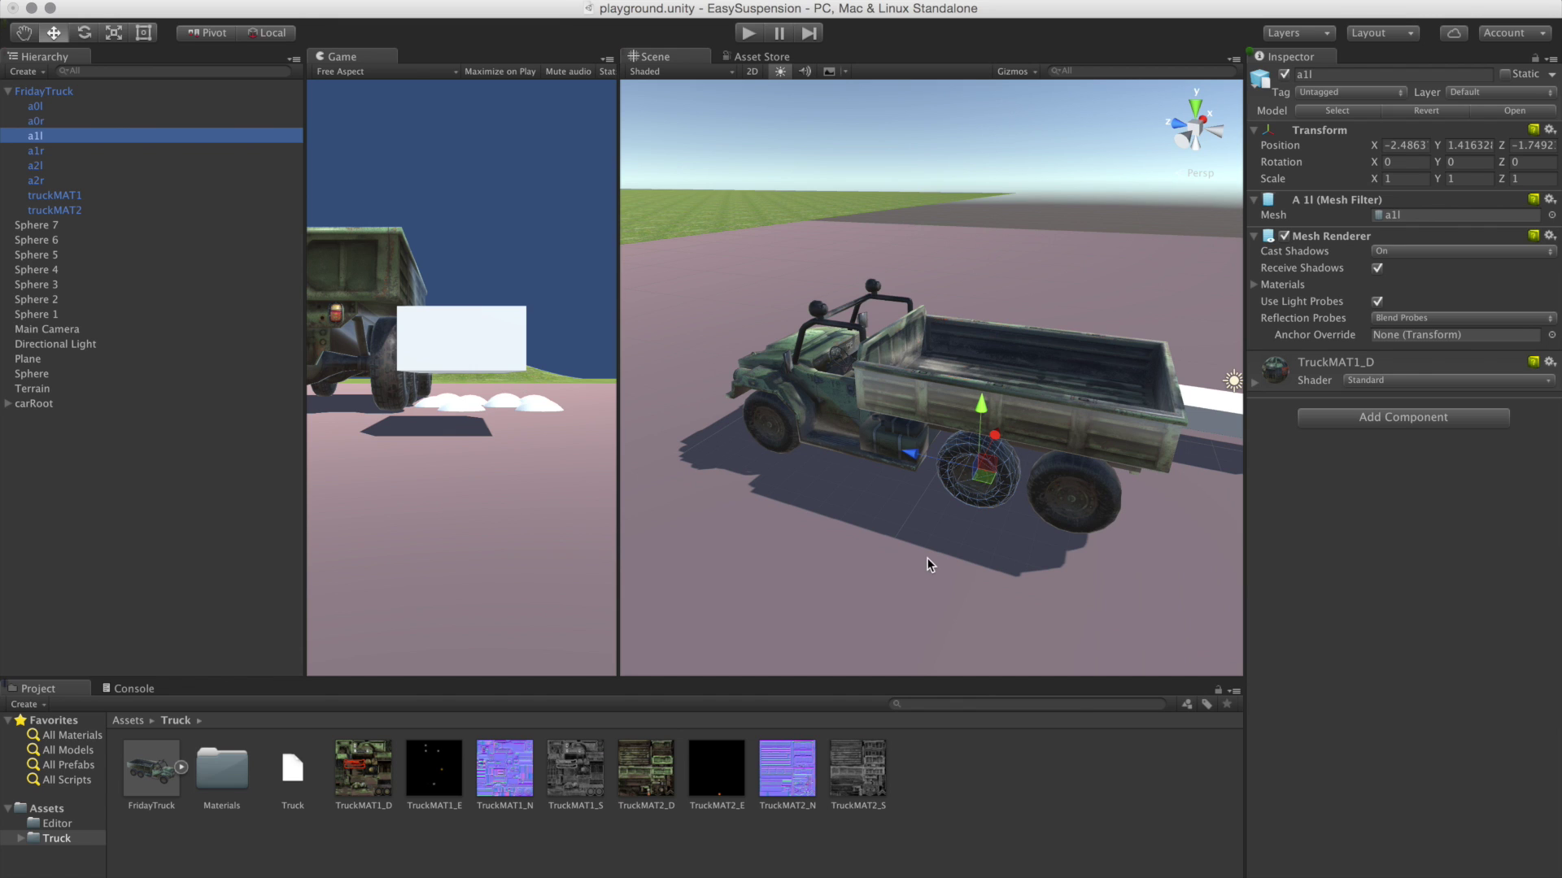
key(e)
drag(1044, 474, 926, 546)
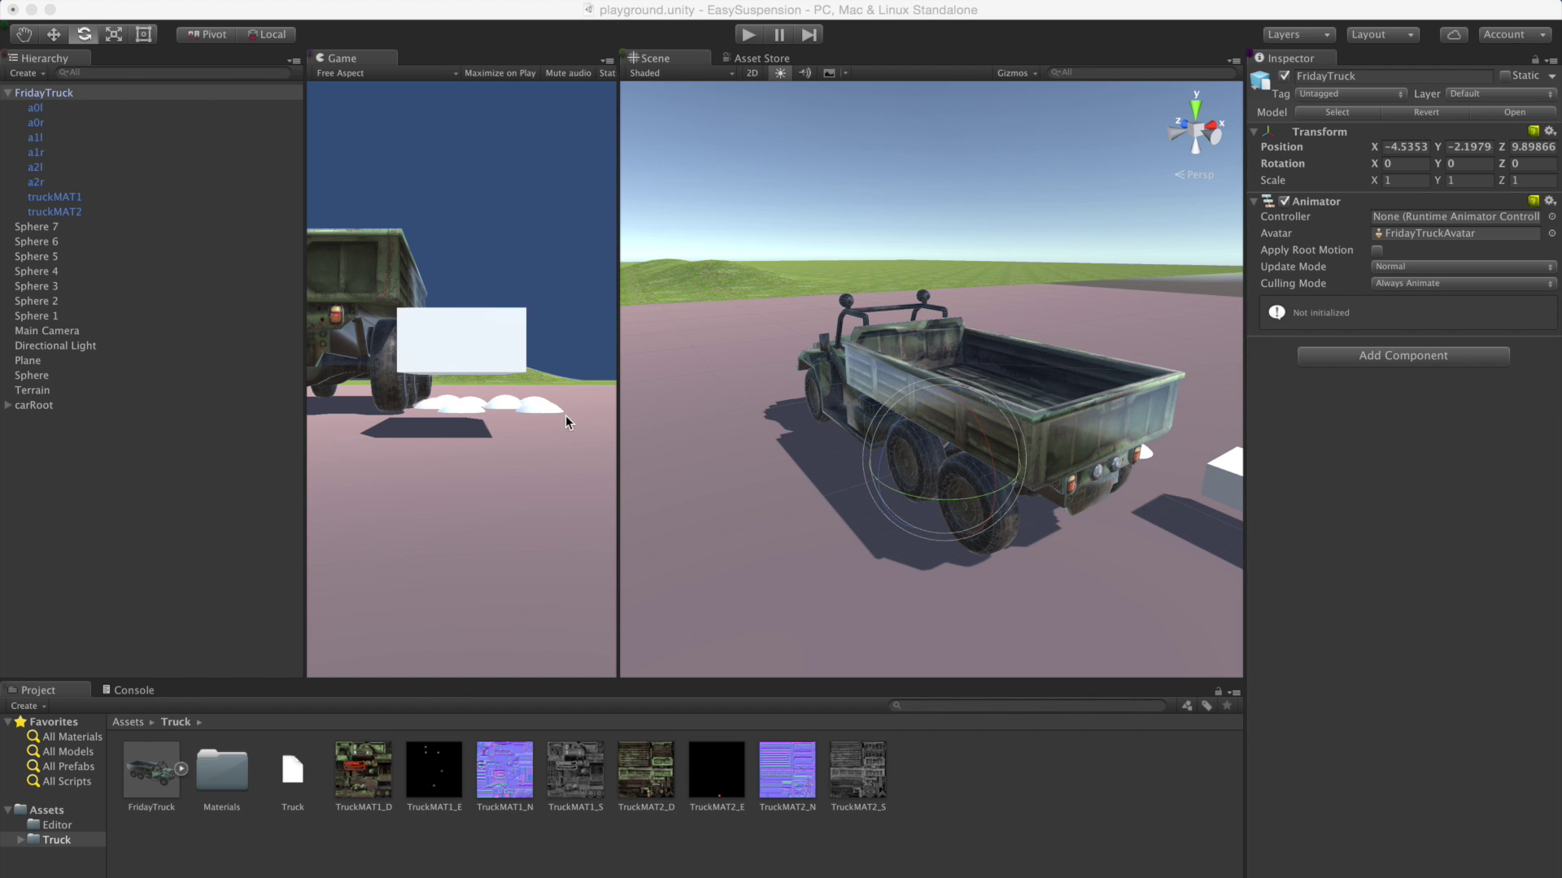
Frame carRoot and examine its box body, wheel colliders and suspension components from several angles beside the truck.
click(65, 413)
click(39, 391)
click(46, 407)
key(f)
alt+drag(851, 407, 1040, 406)
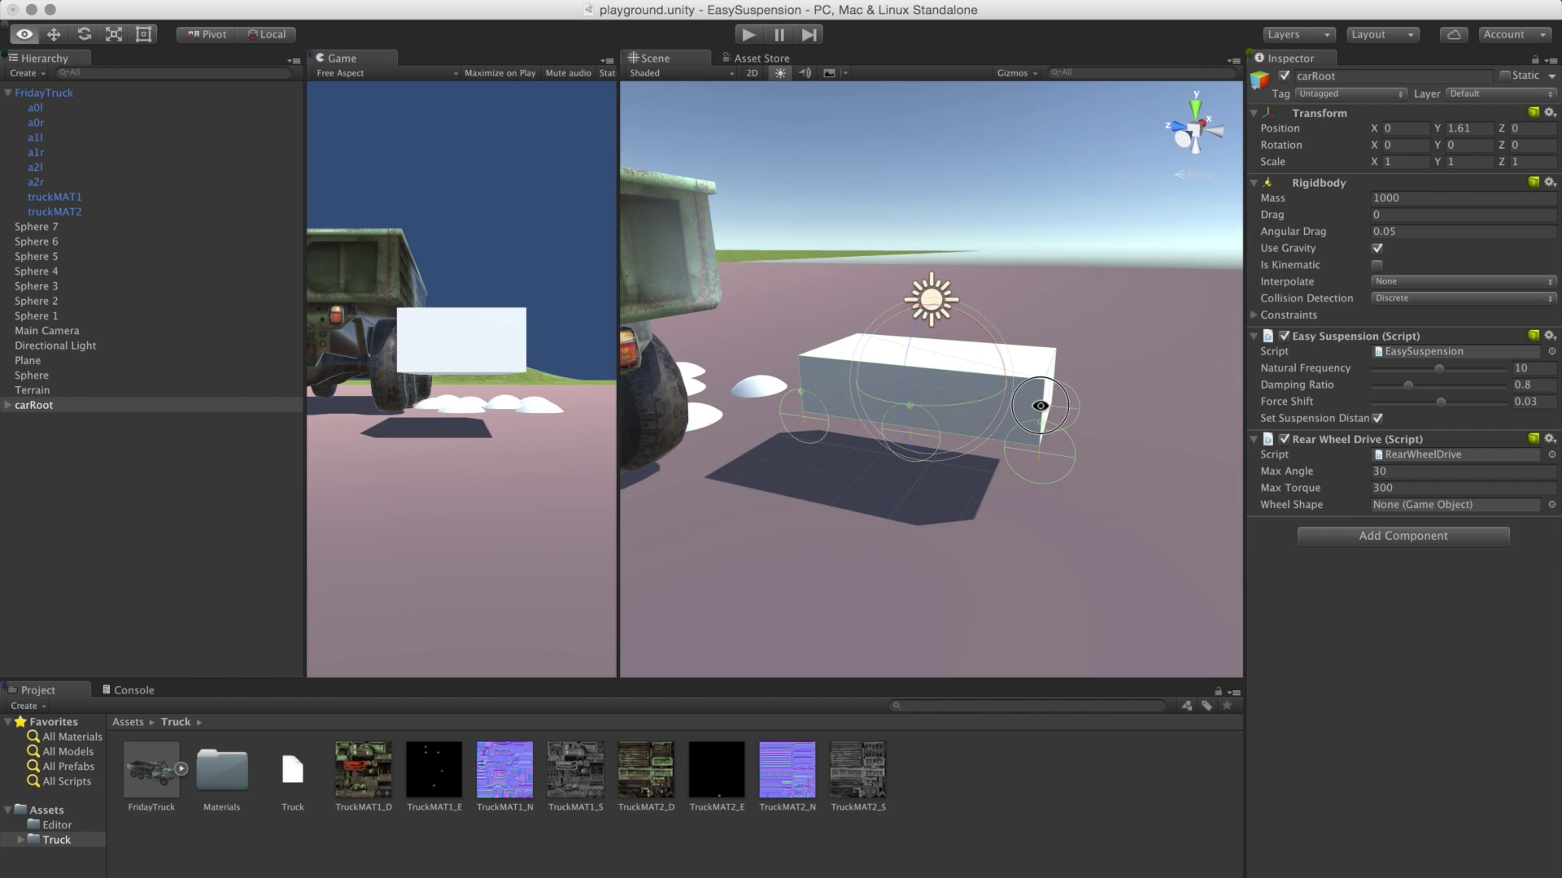
alt+drag(982, 530, 989, 415)
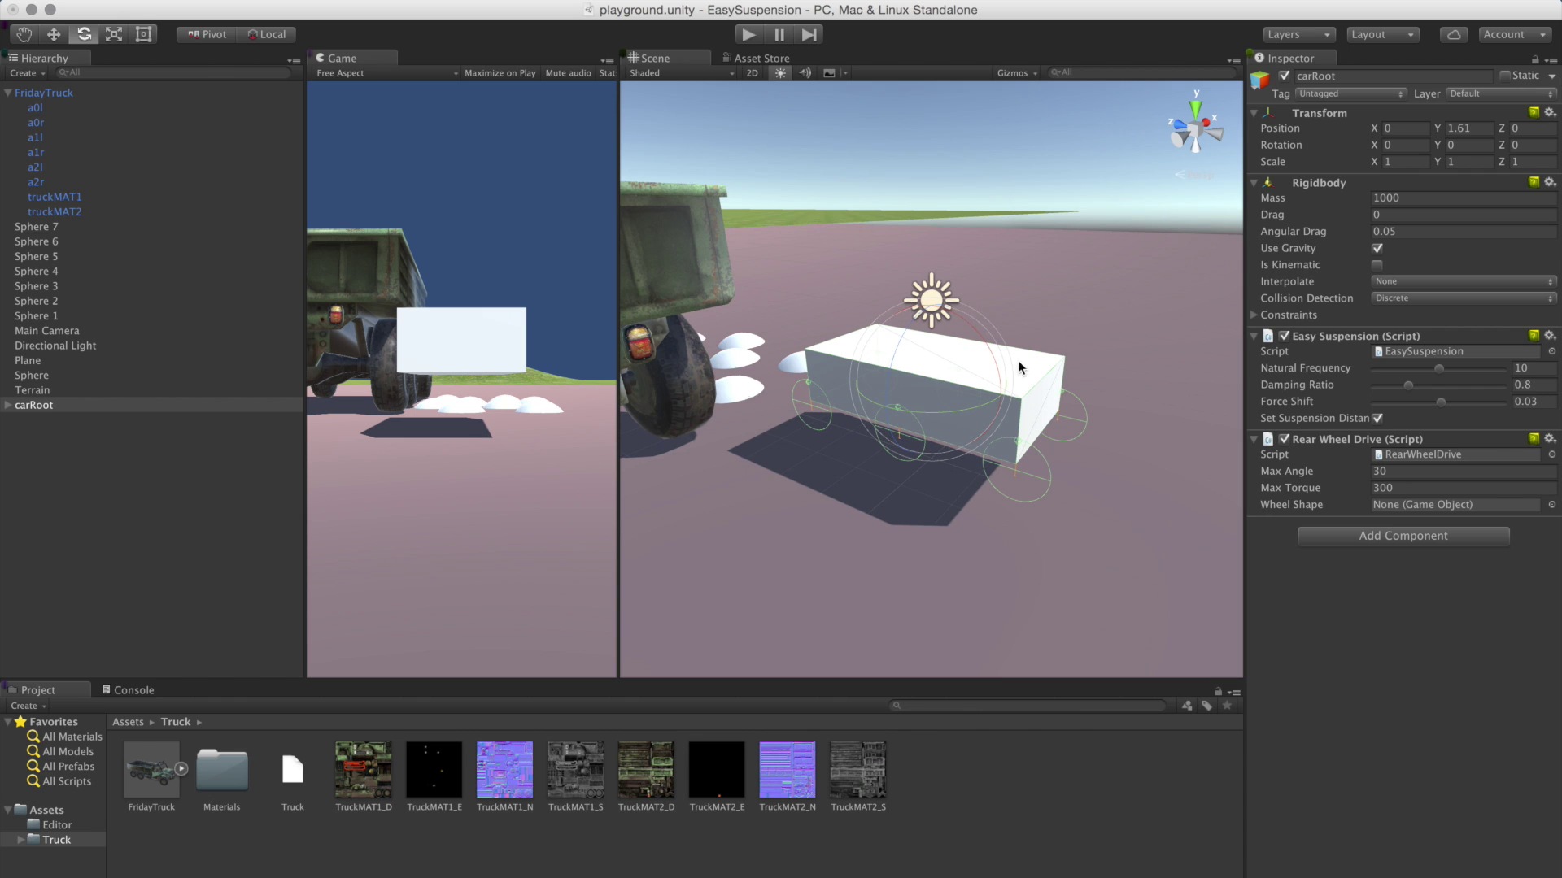
alt+drag(1020, 367, 1000, 364)
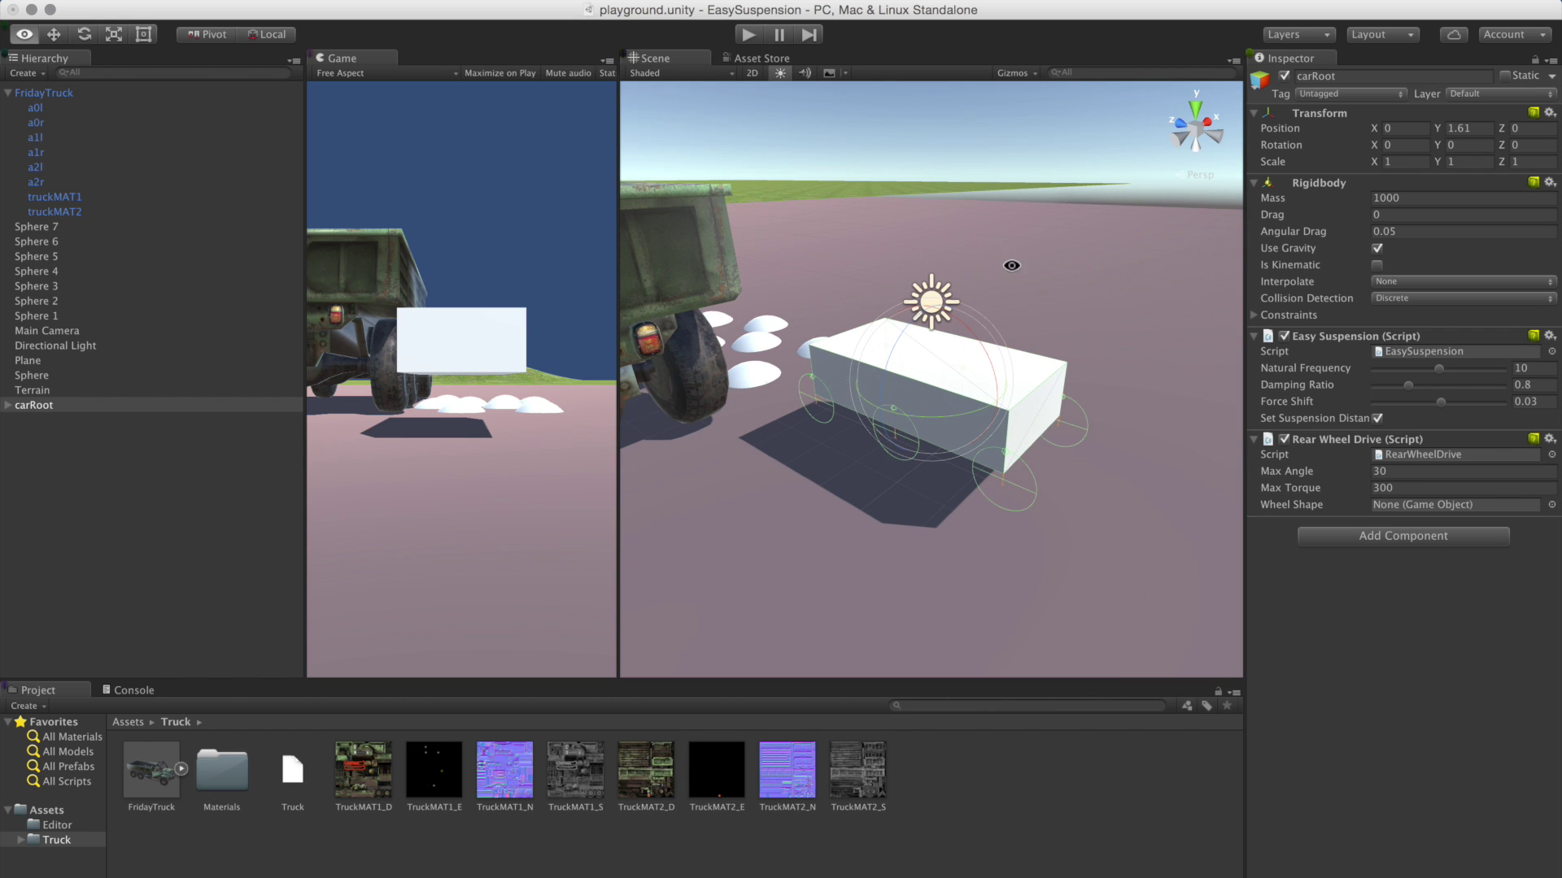
alt+drag(793, 282, 831, 248)
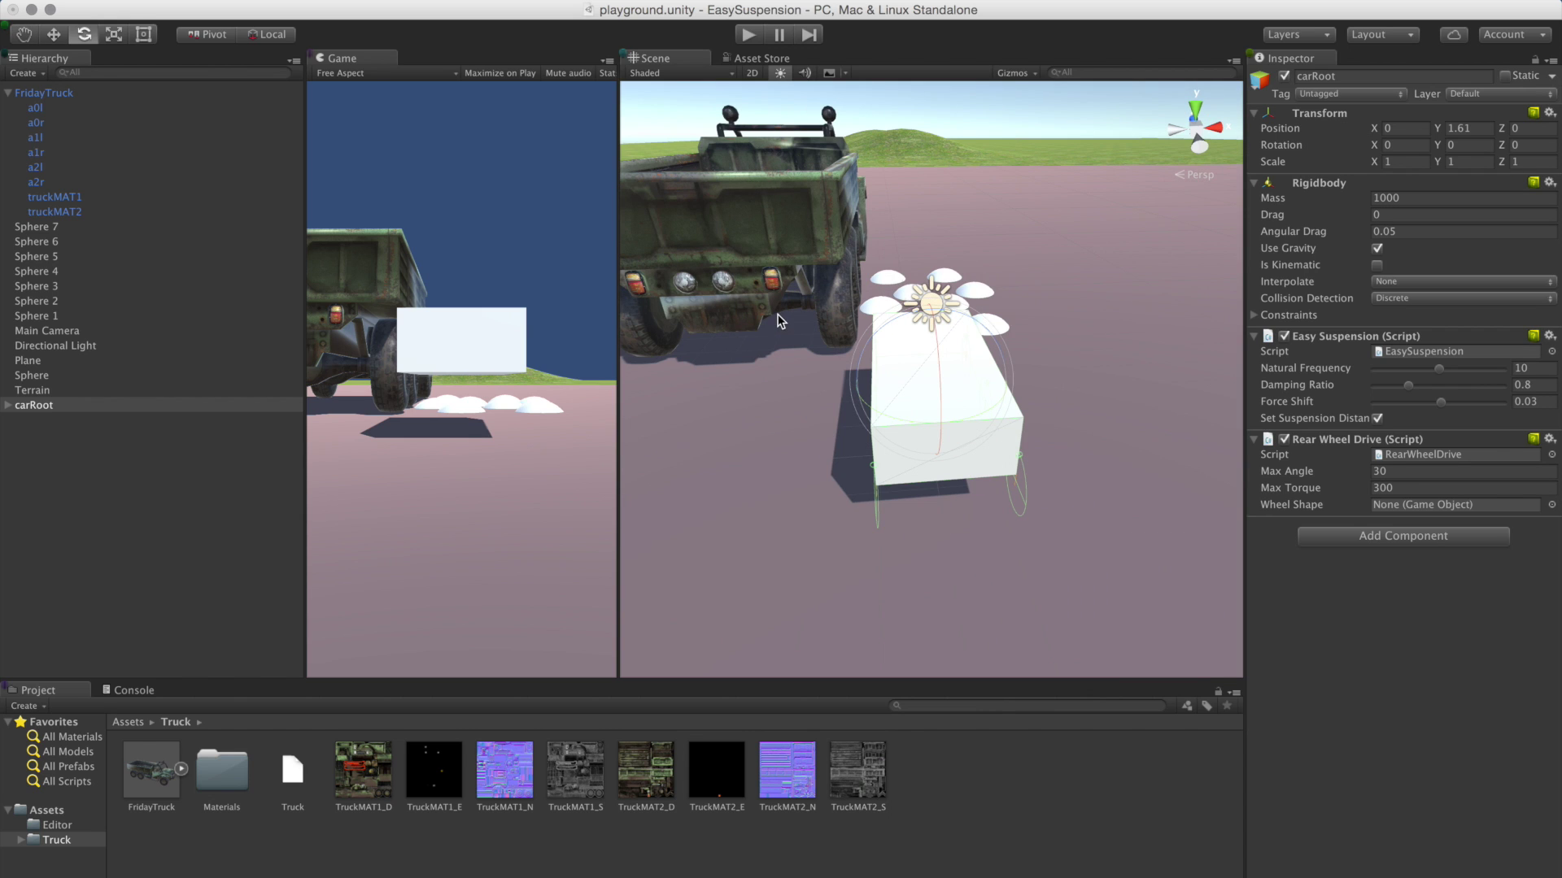
alt+drag(841, 433, 1026, 479)
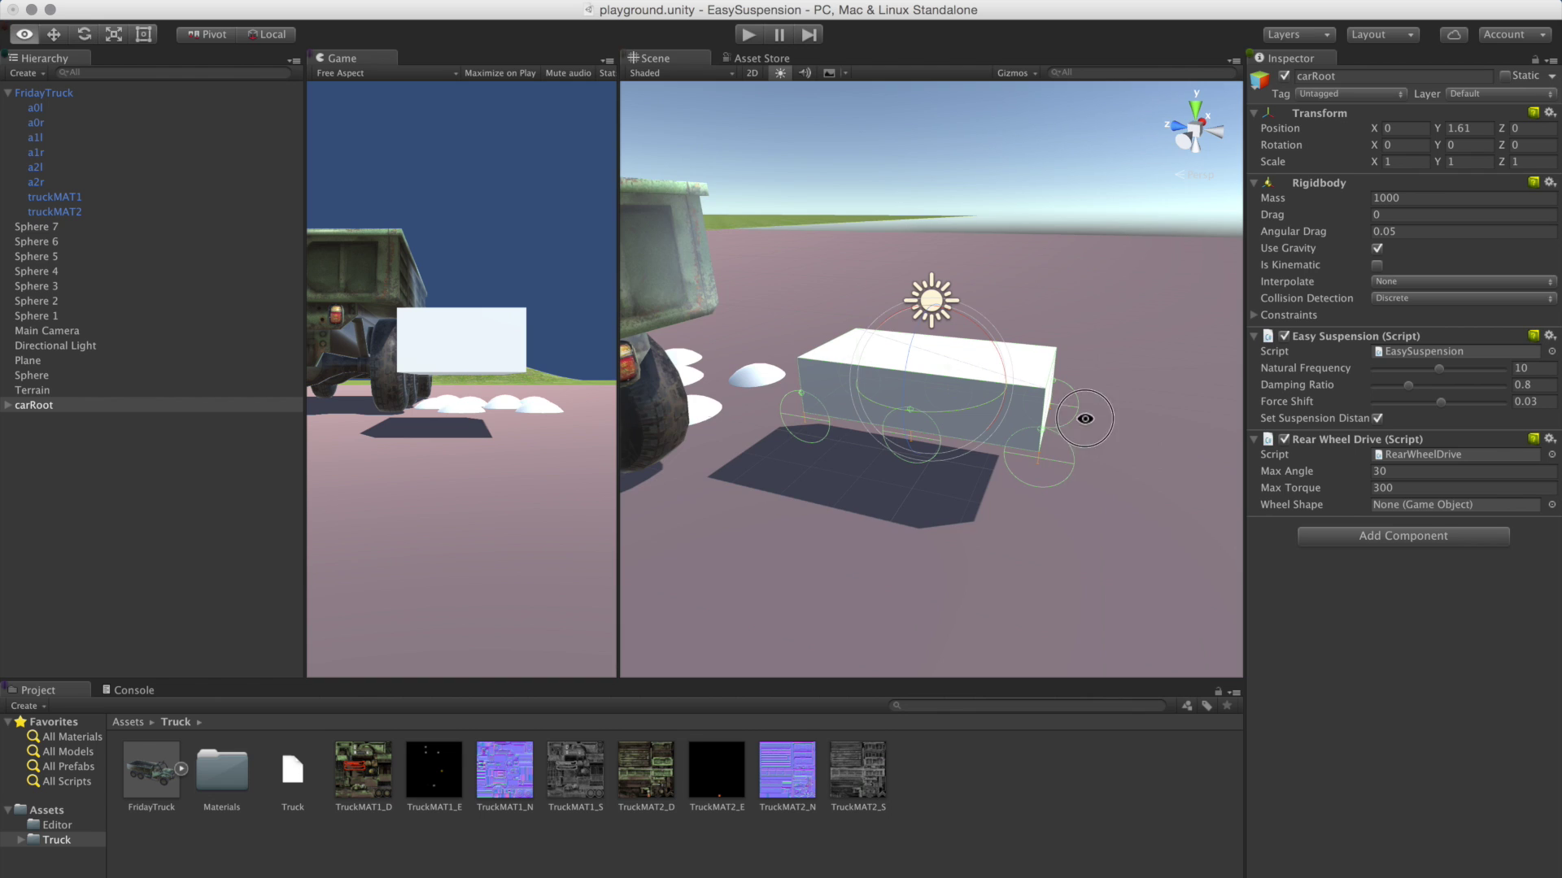
alt+drag(1067, 472, 767, 466)
key(e)
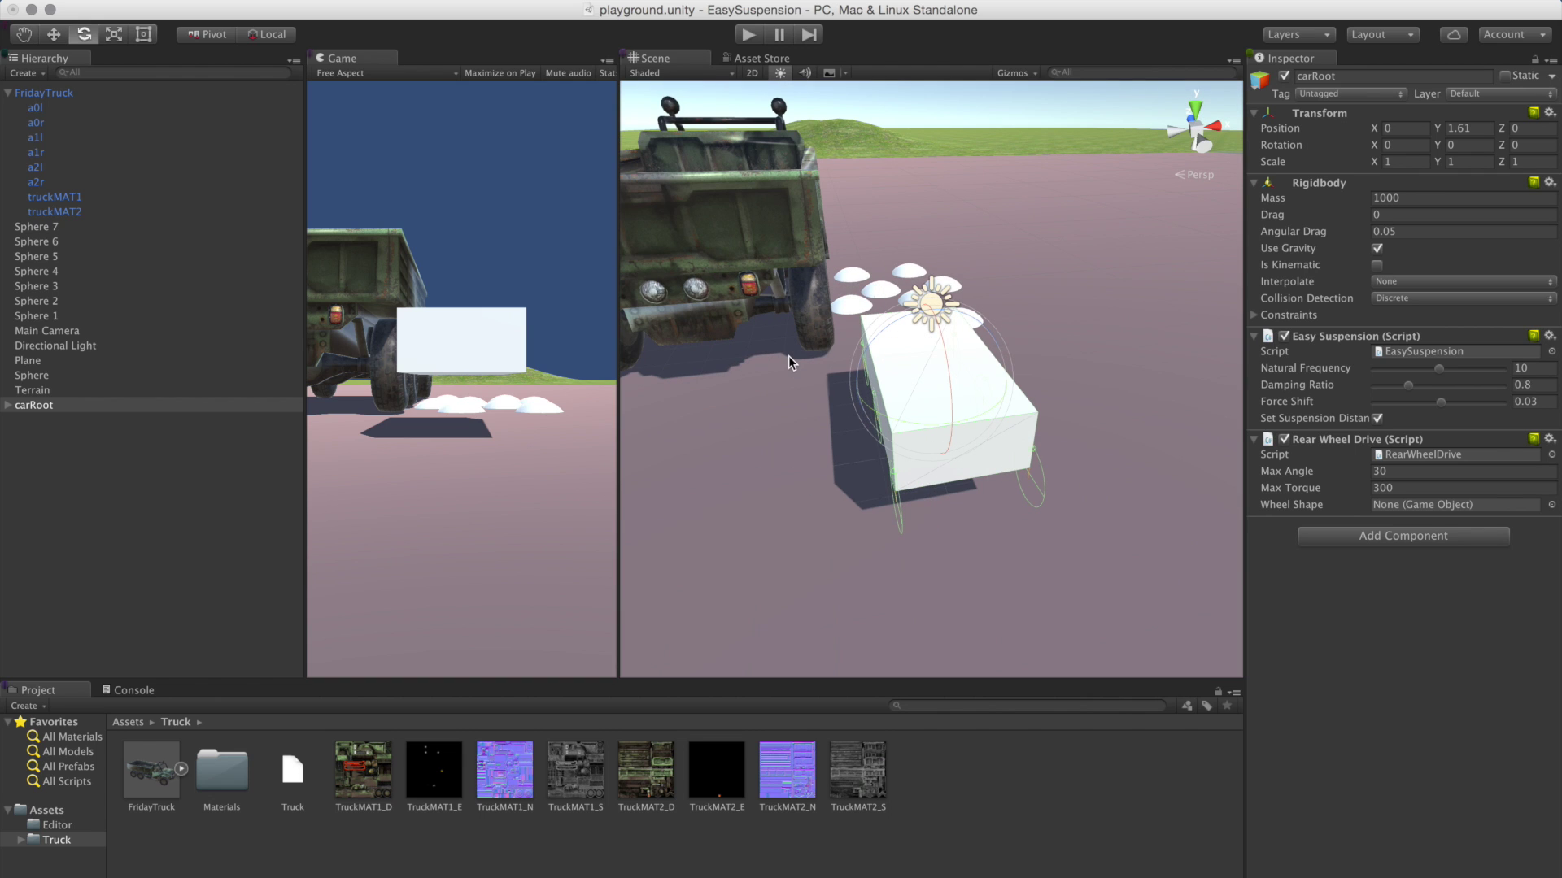
alt+drag(915, 376, 1050, 429)
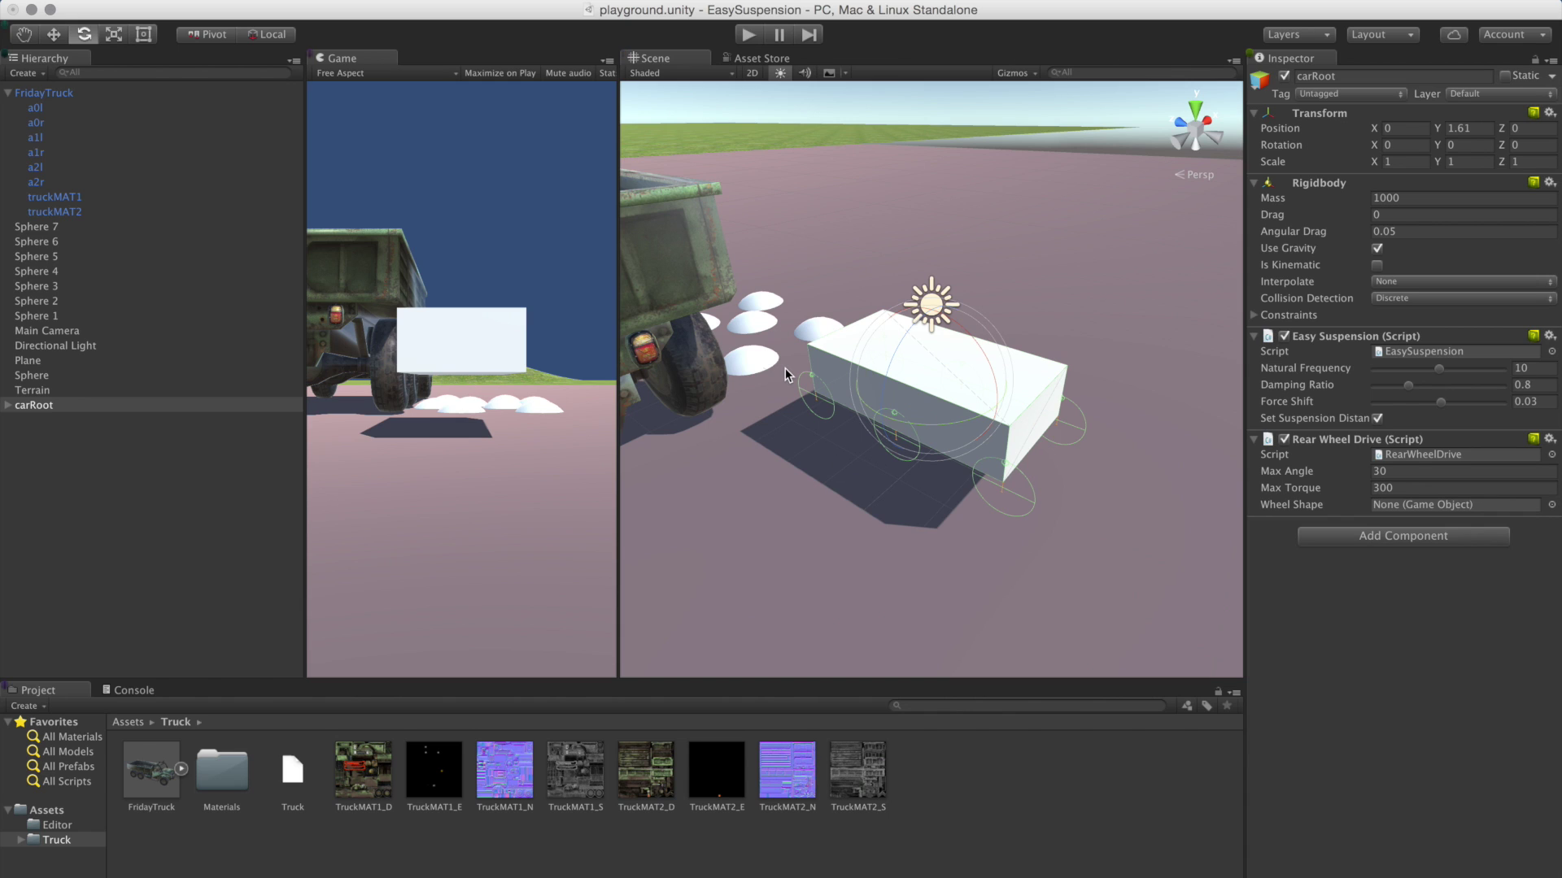
scroll(784, 368, down, 5)
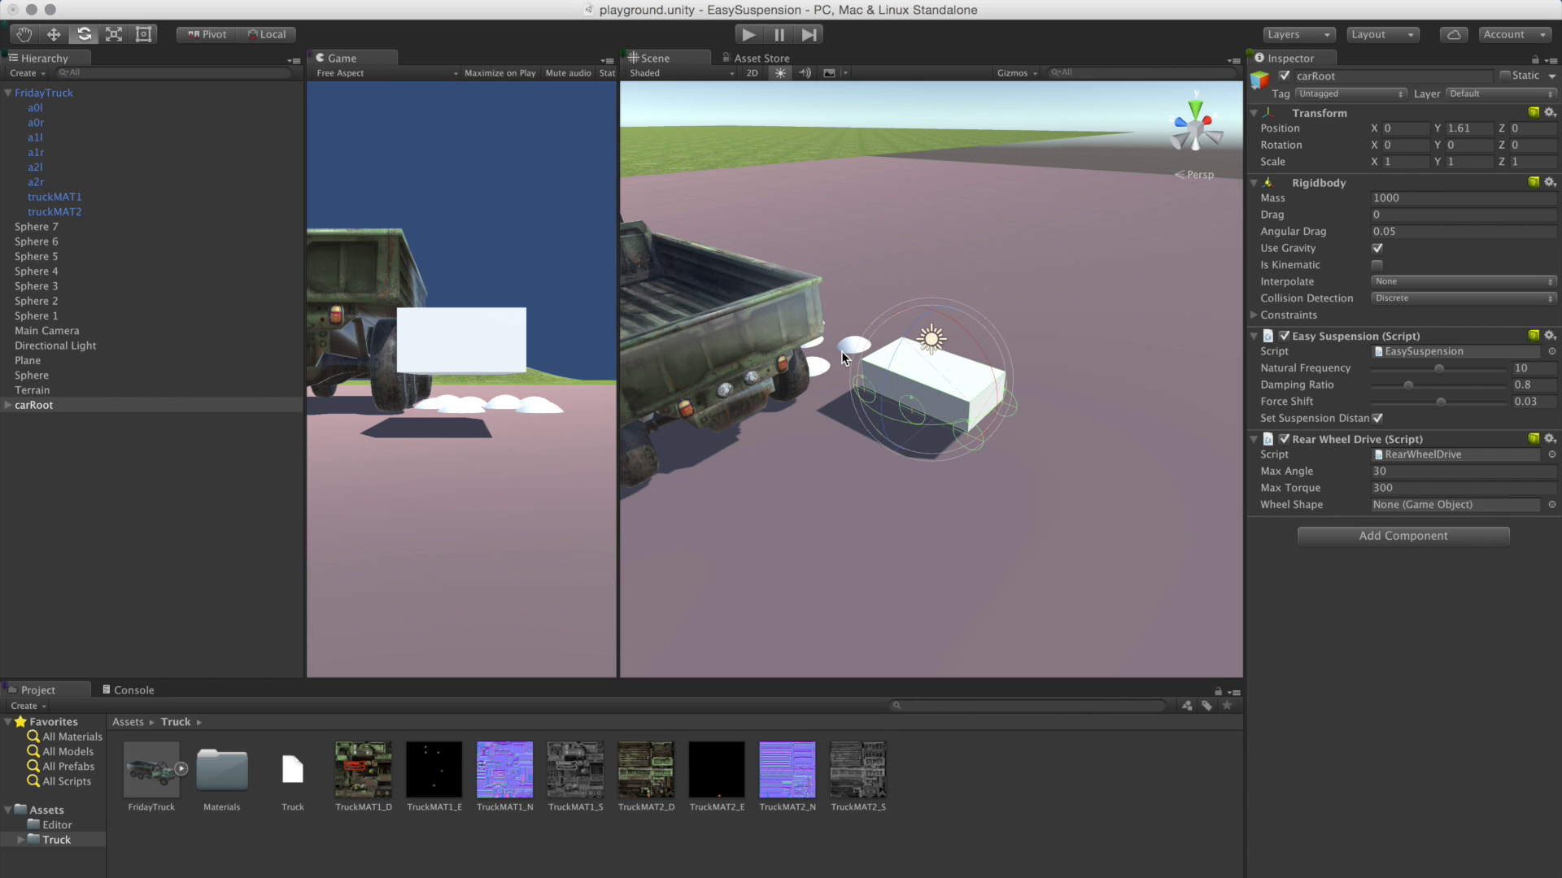
alt+drag(840, 350, 5, 421)
key(e)
double_click(105, 408)
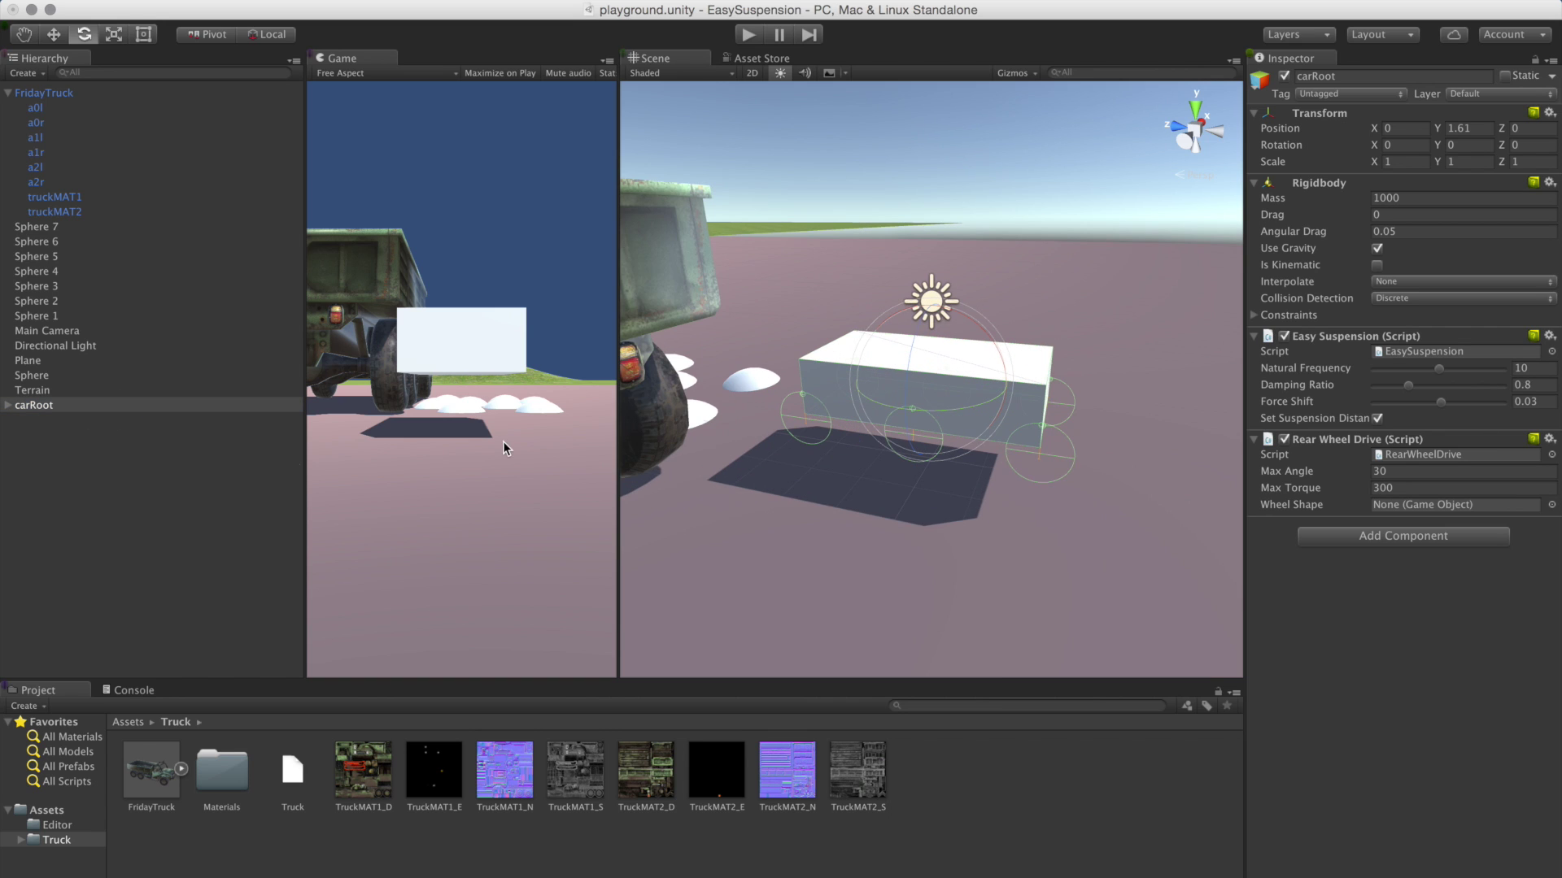
Make FridayTruck a child of carRoot, placed above the Cube.
click(8, 405)
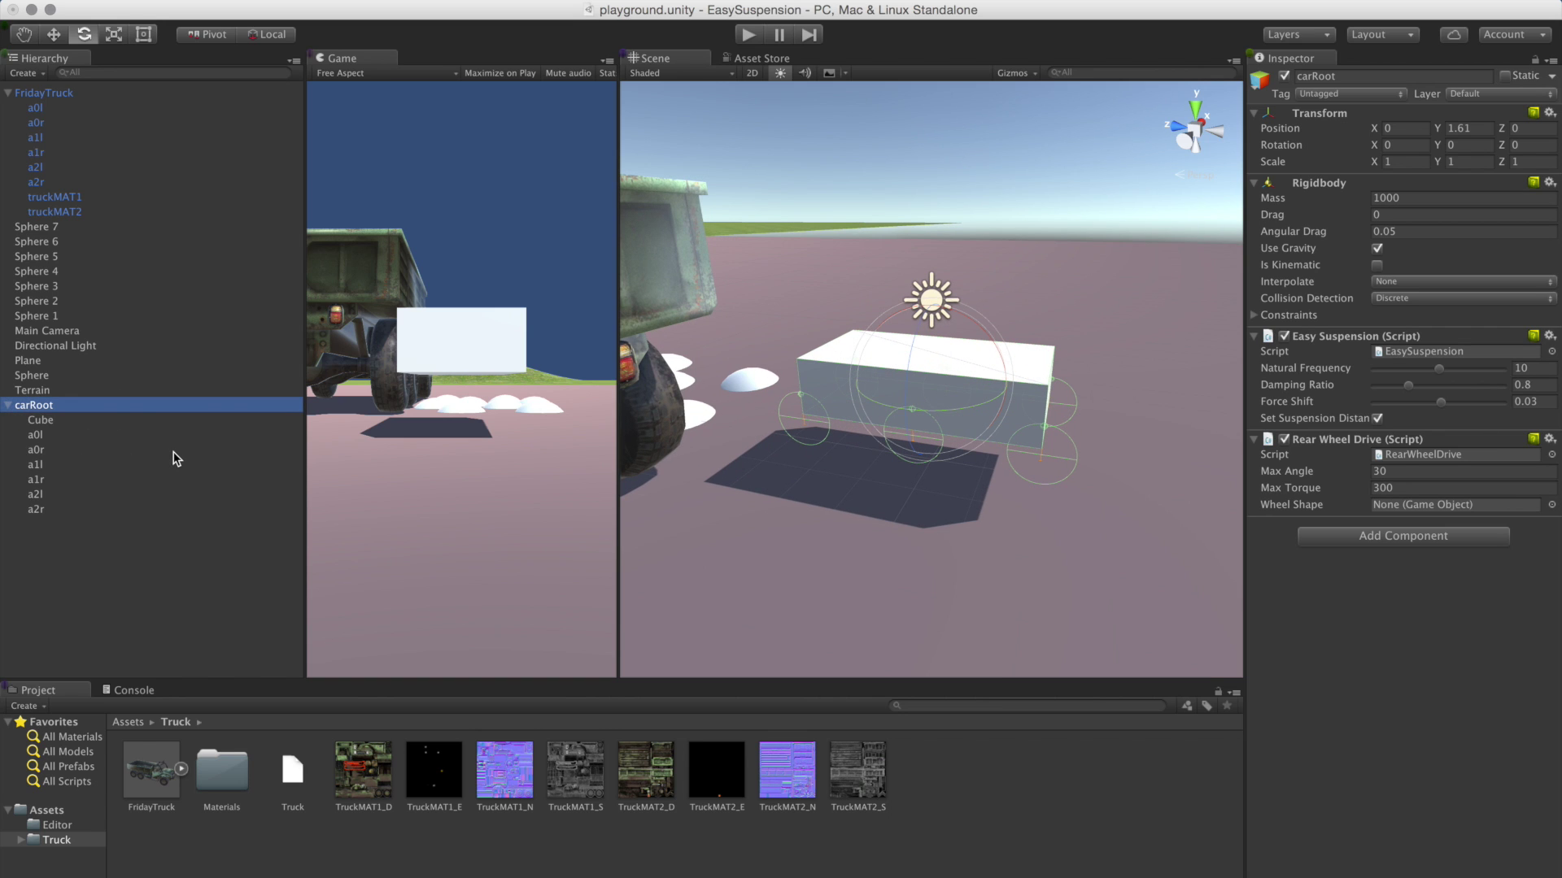
click(49, 93)
drag(55, 98, 59, 415)
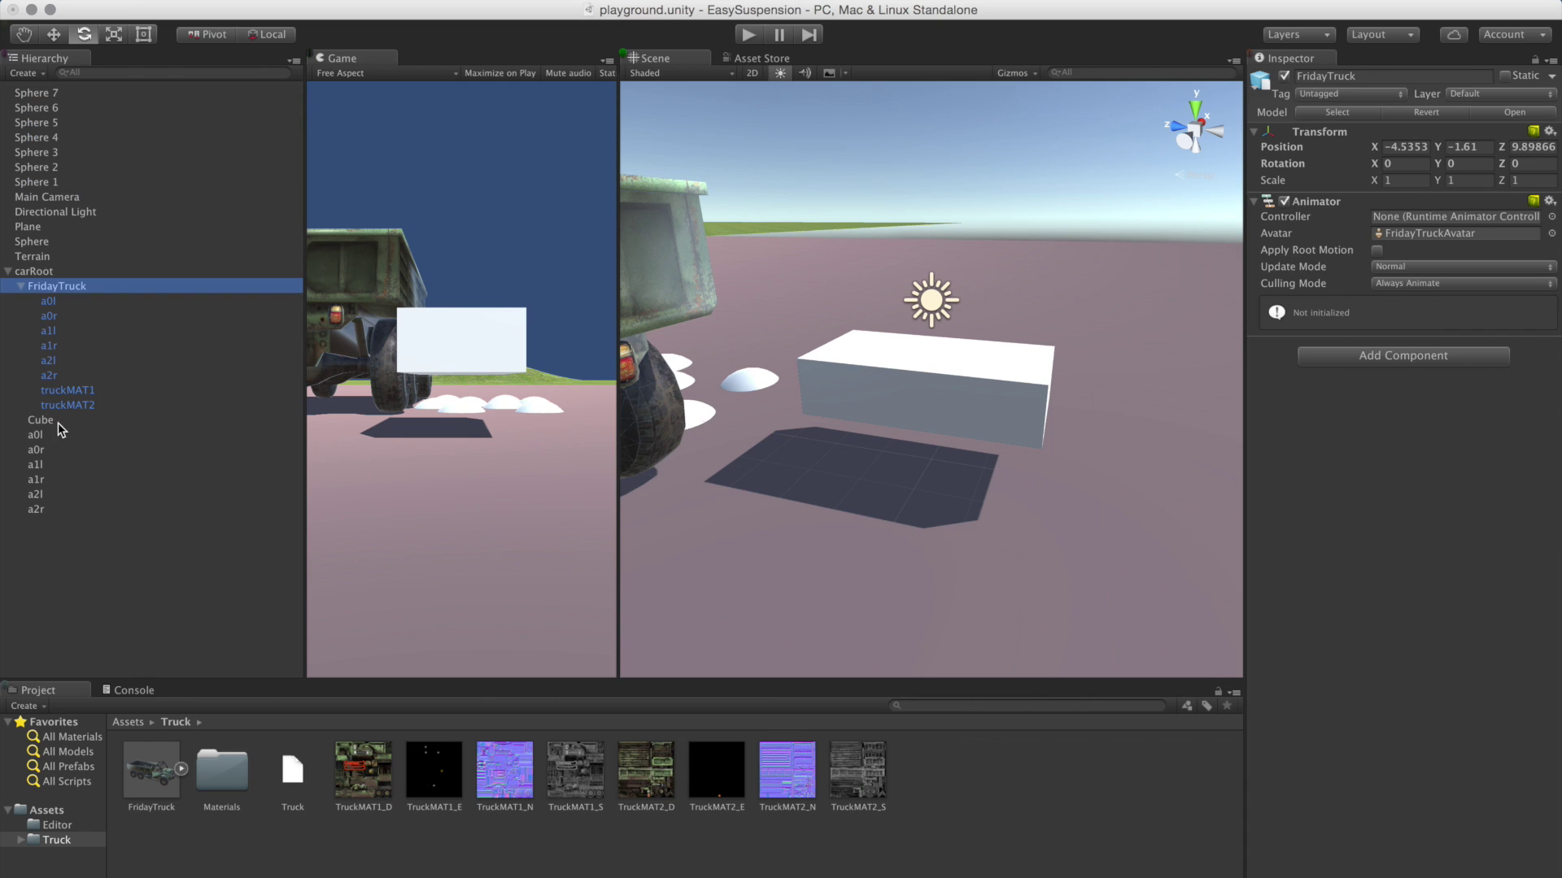
Reset FridayTruck's local position to 0, 0, 0 and check it against carRoot's wheel colliders.
click(51, 274)
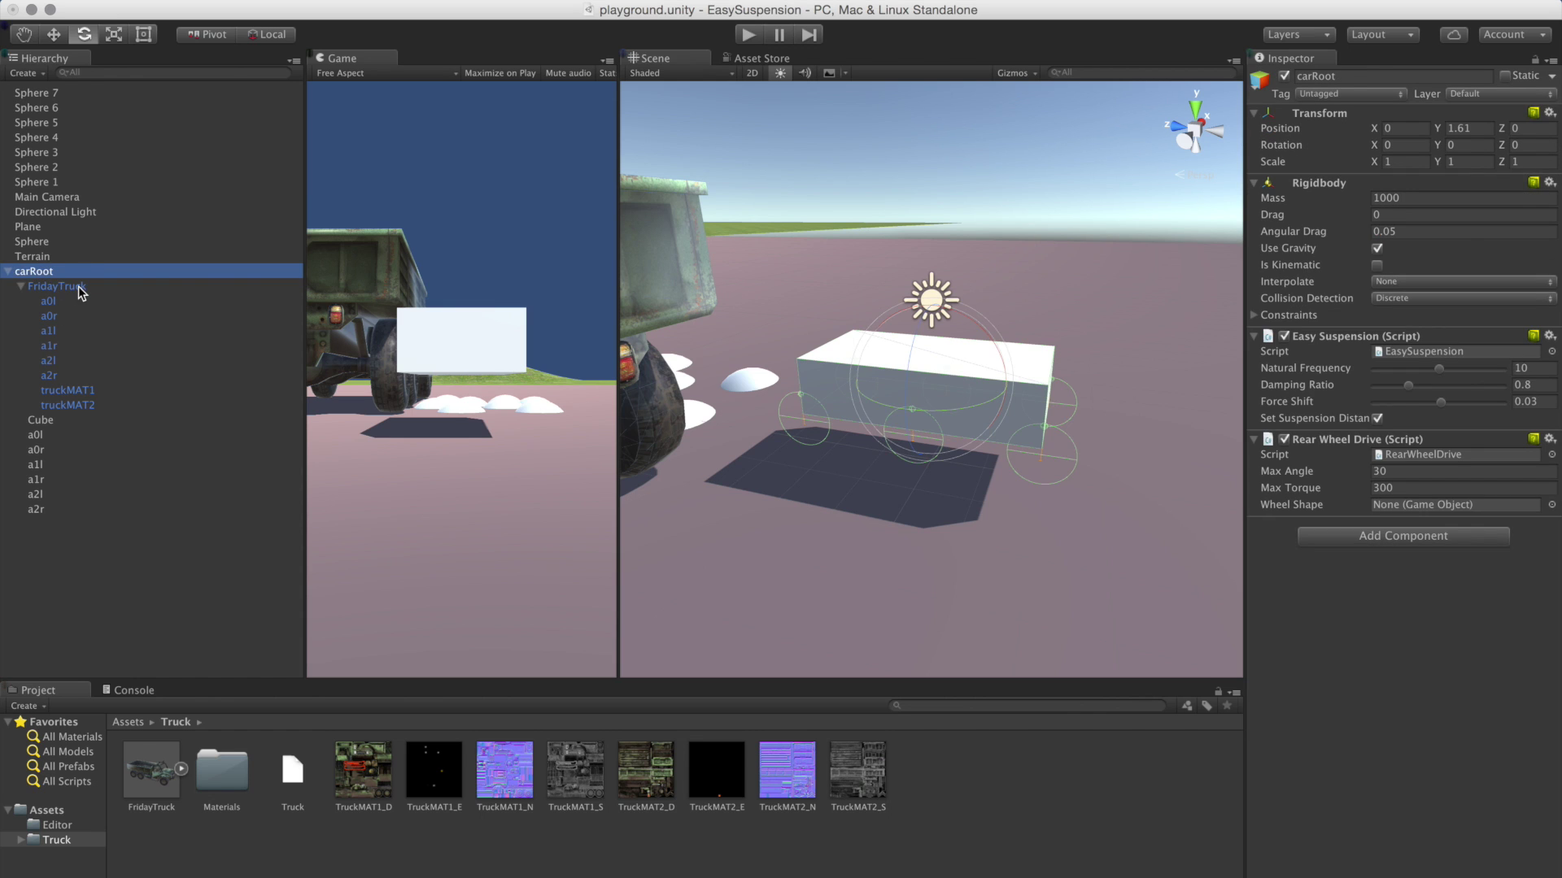
click(139, 286)
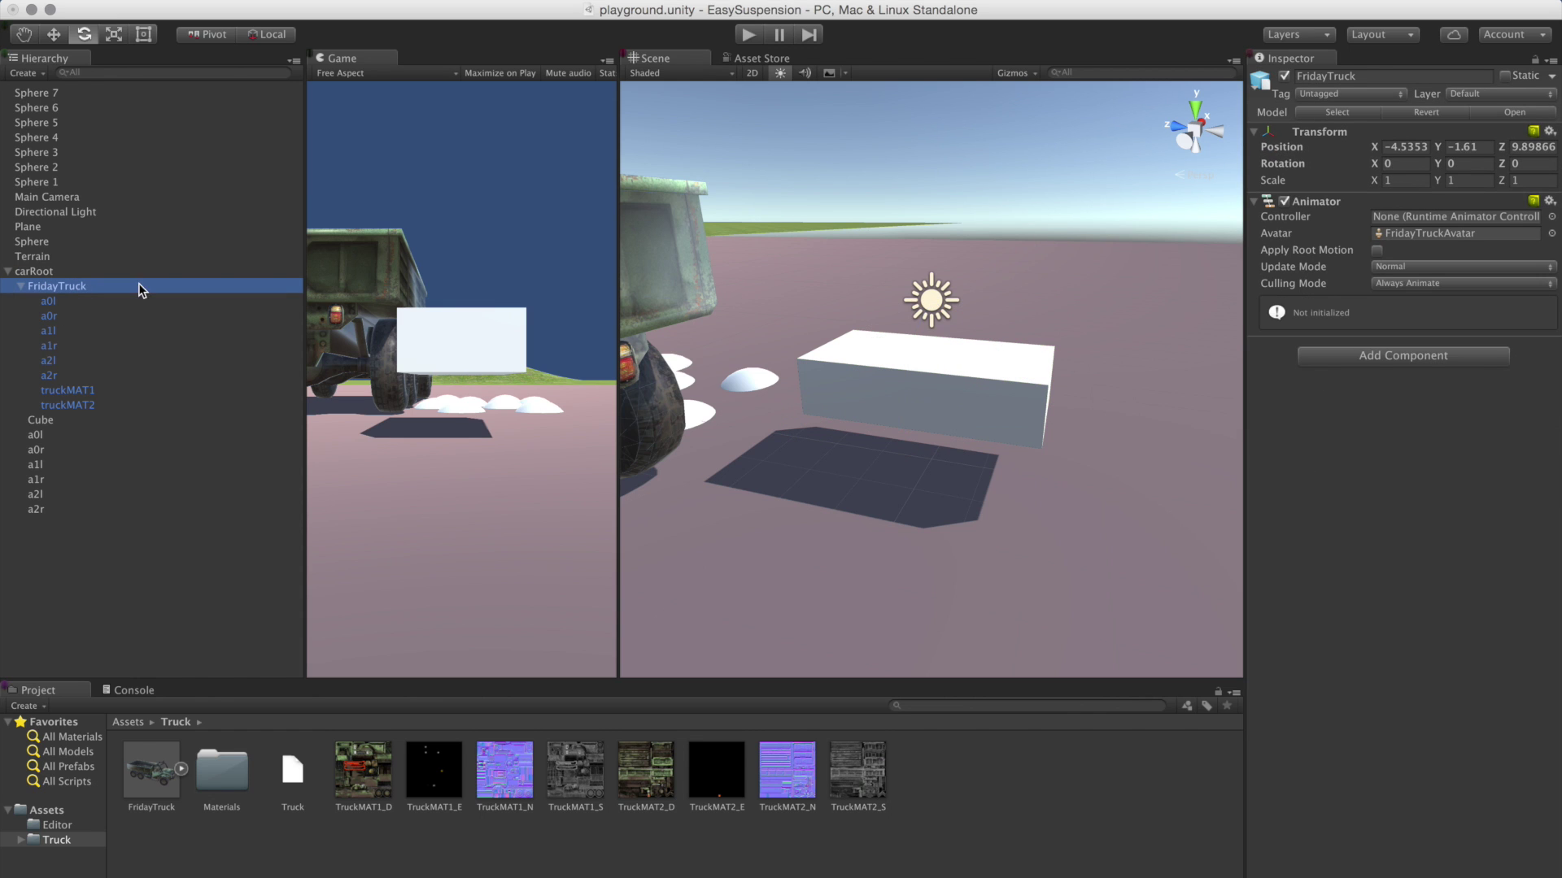
right_click(1328, 134)
click(1353, 151)
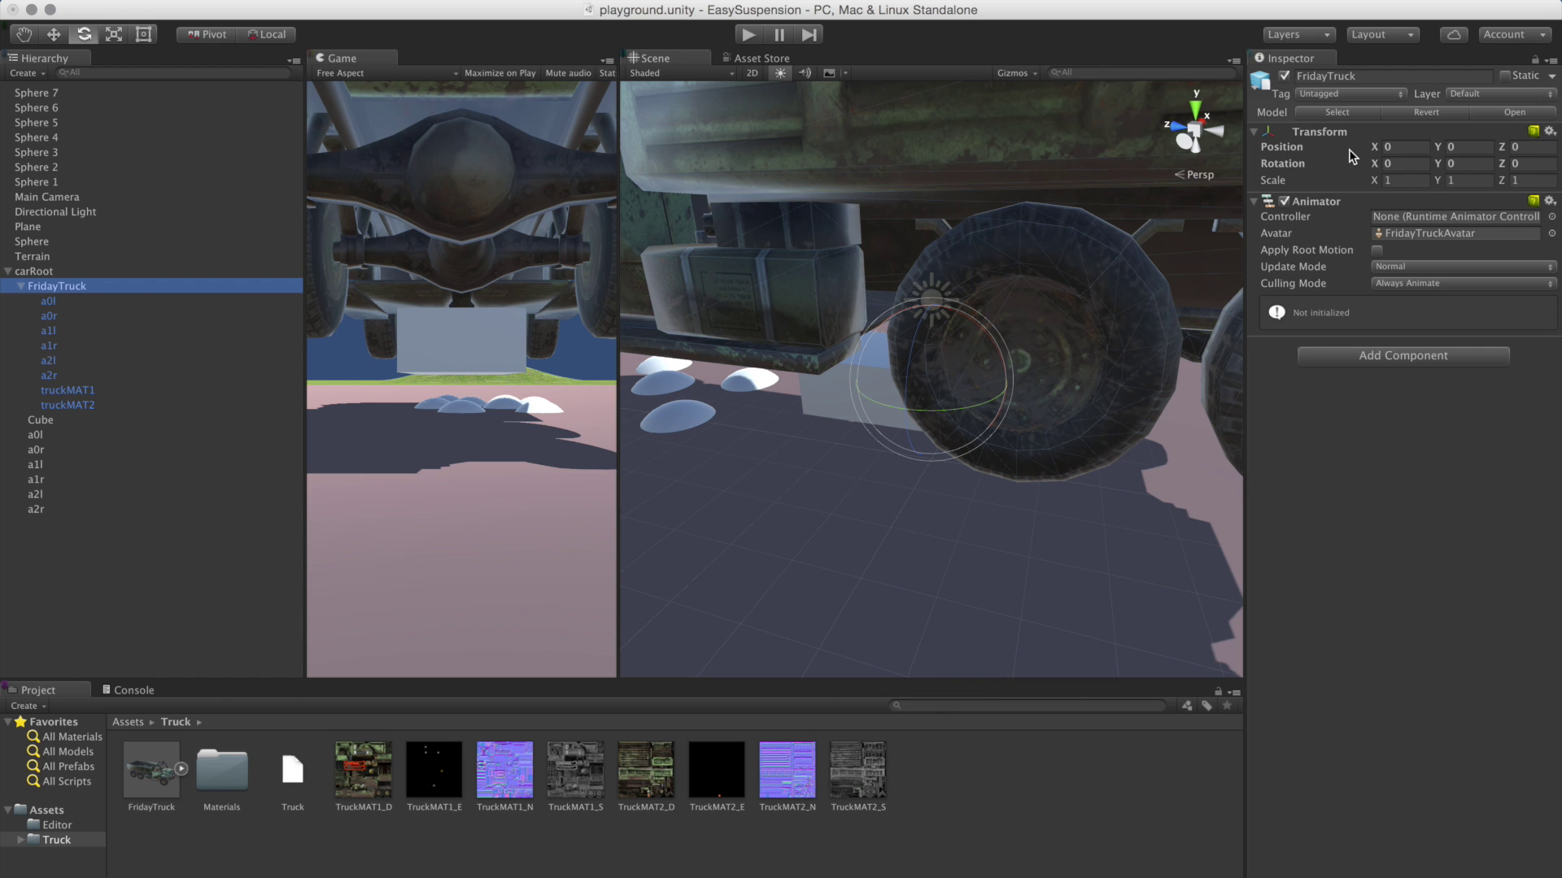
alt+drag(1057, 425, 887, 284)
click(37, 271)
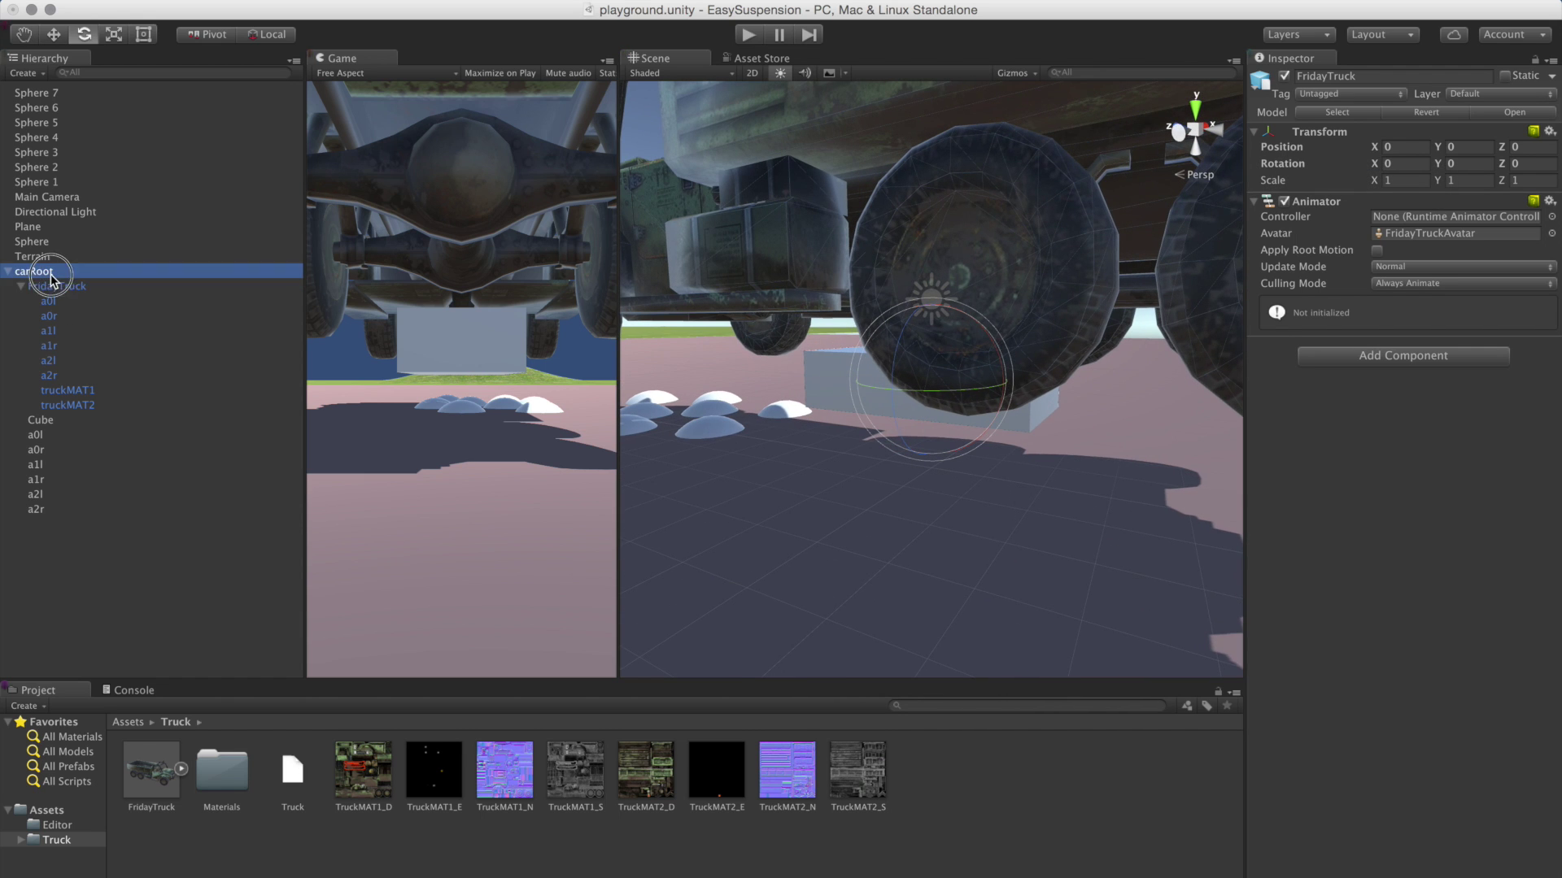
alt+drag(976, 537, 960, 431)
key(e)
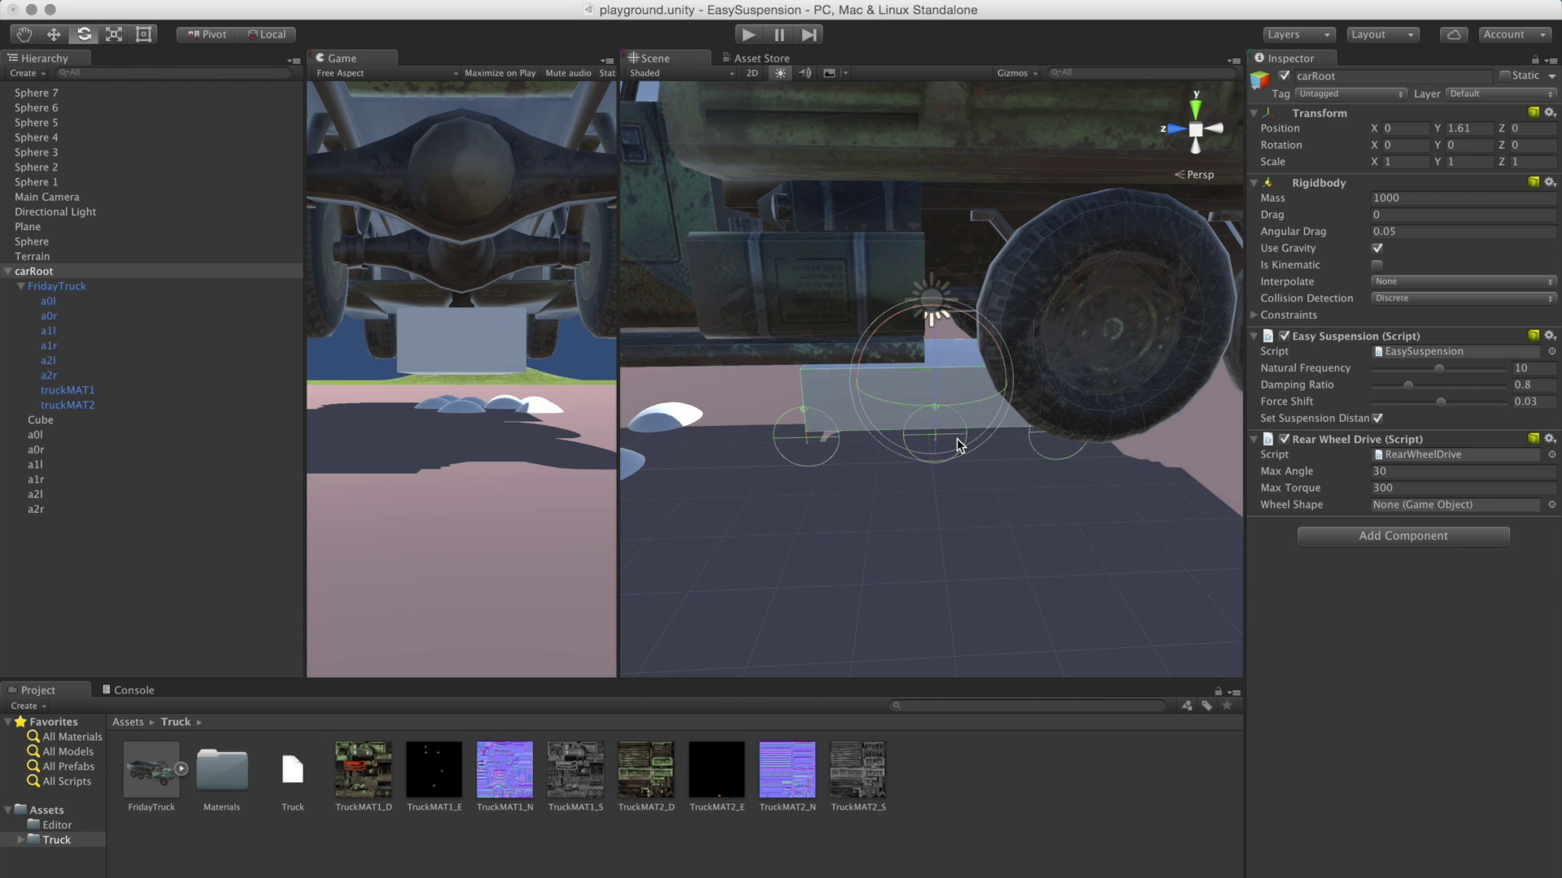
Raise carRoot's Cube to about Y 2.32 and stretch its Z scale to about 14.1.
click(18, 286)
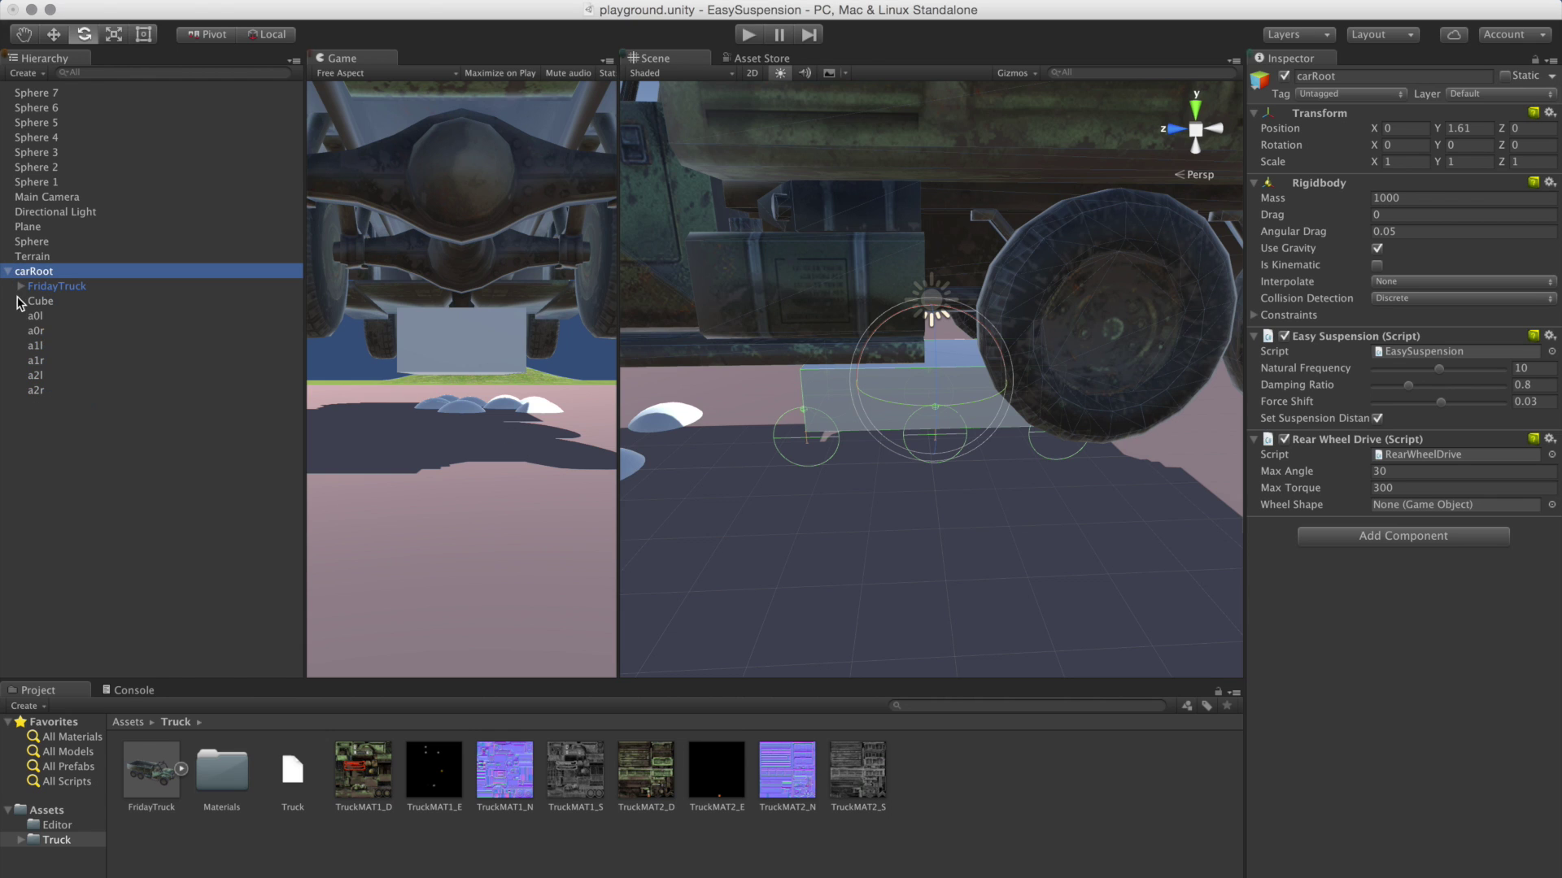
click(60, 305)
alt+drag(892, 408, 988, 484)
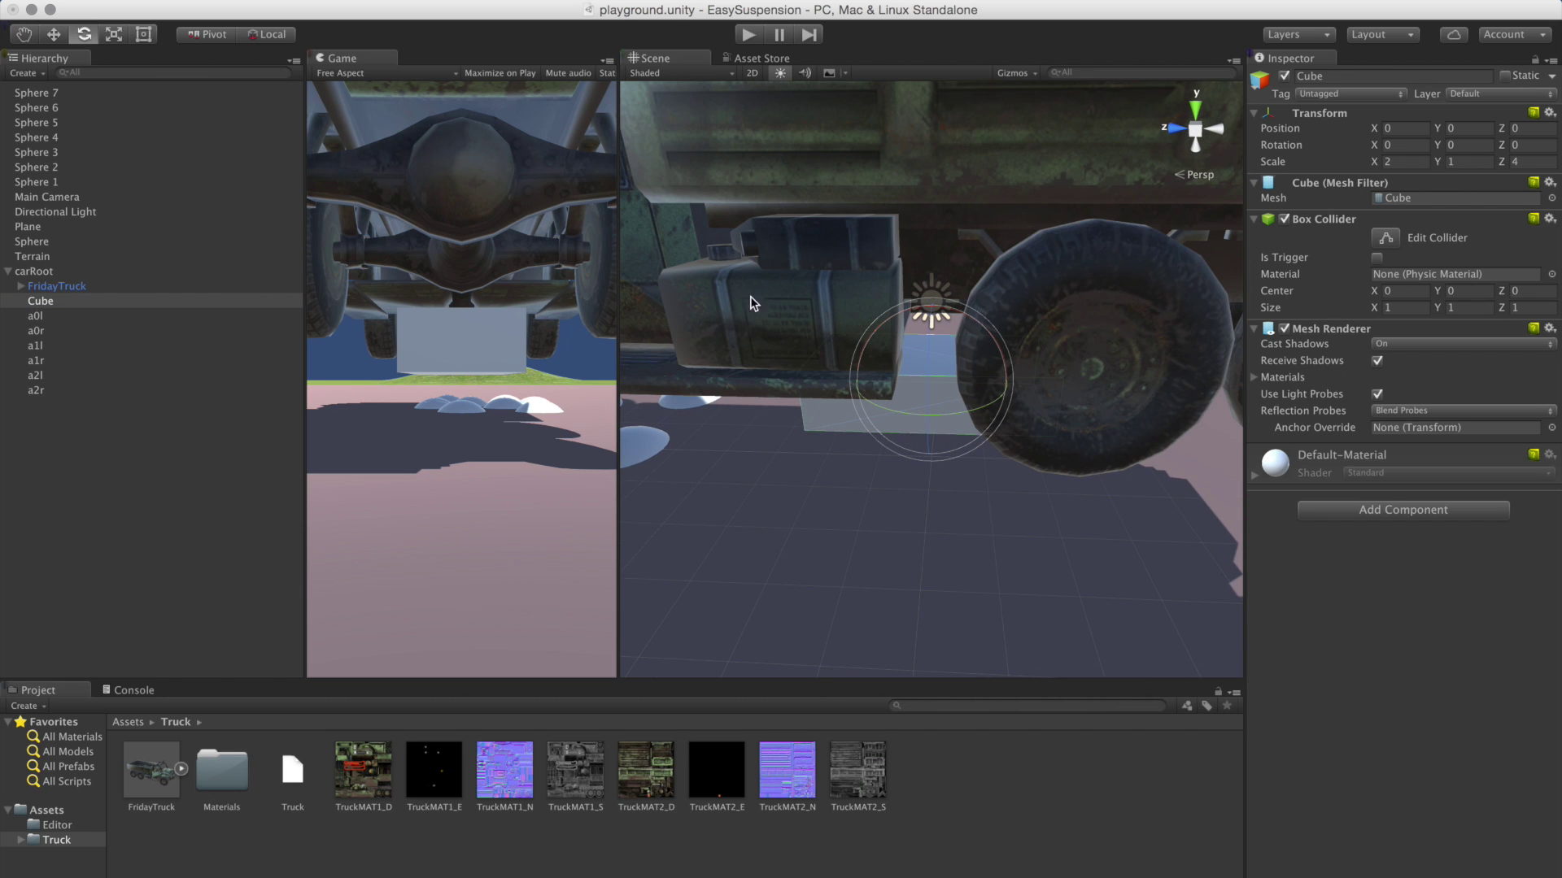
scroll(869, 415, down, 10)
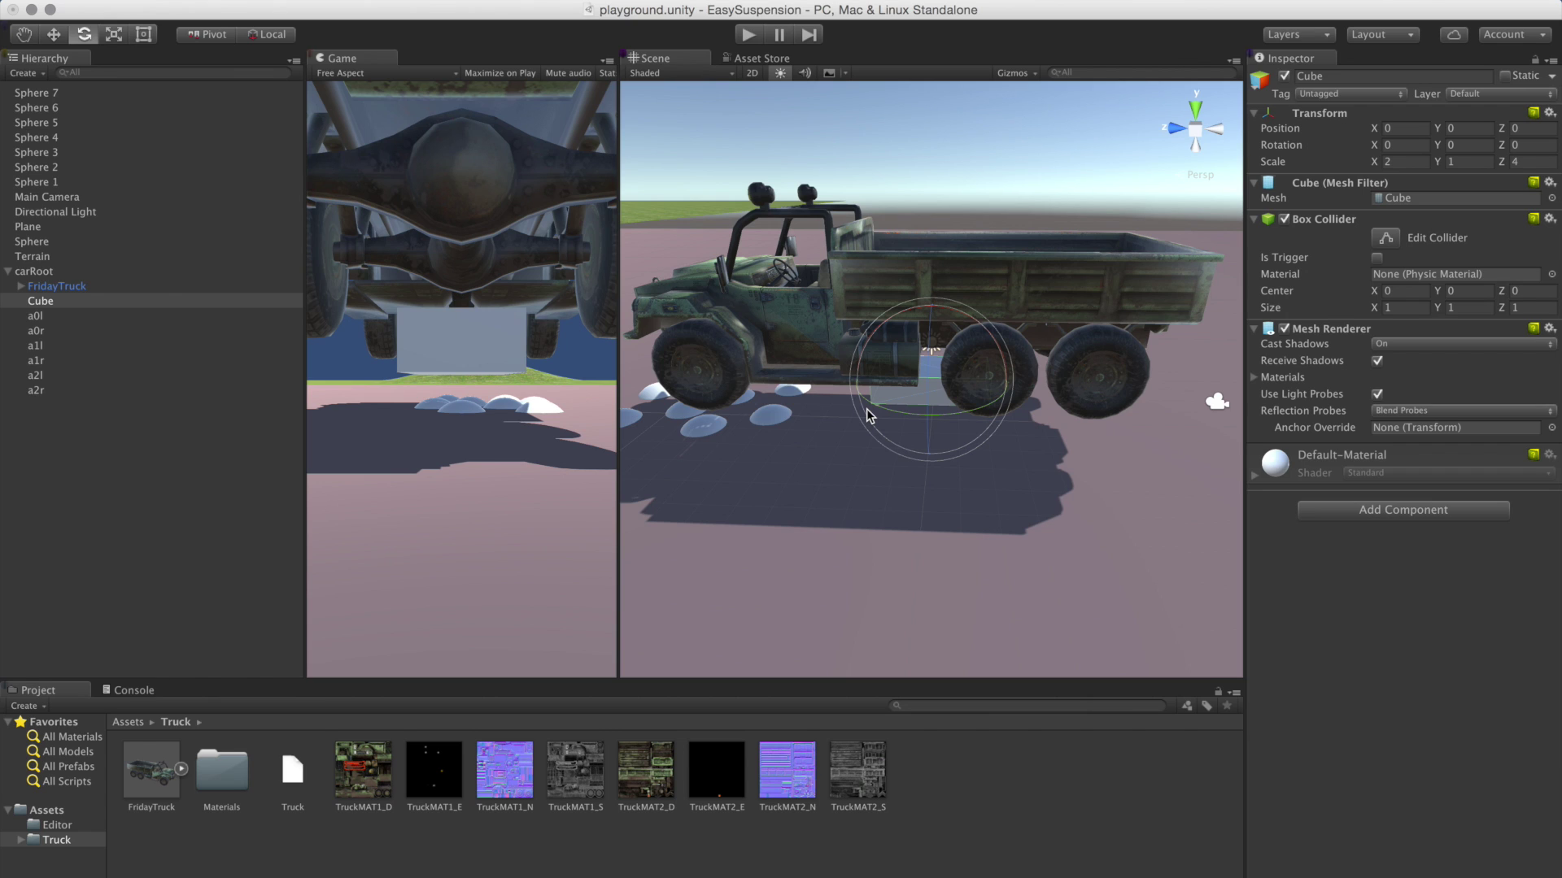
click(151, 301)
key(w)
drag(935, 315, 932, 244)
key(r)
drag(793, 321, 638, 309)
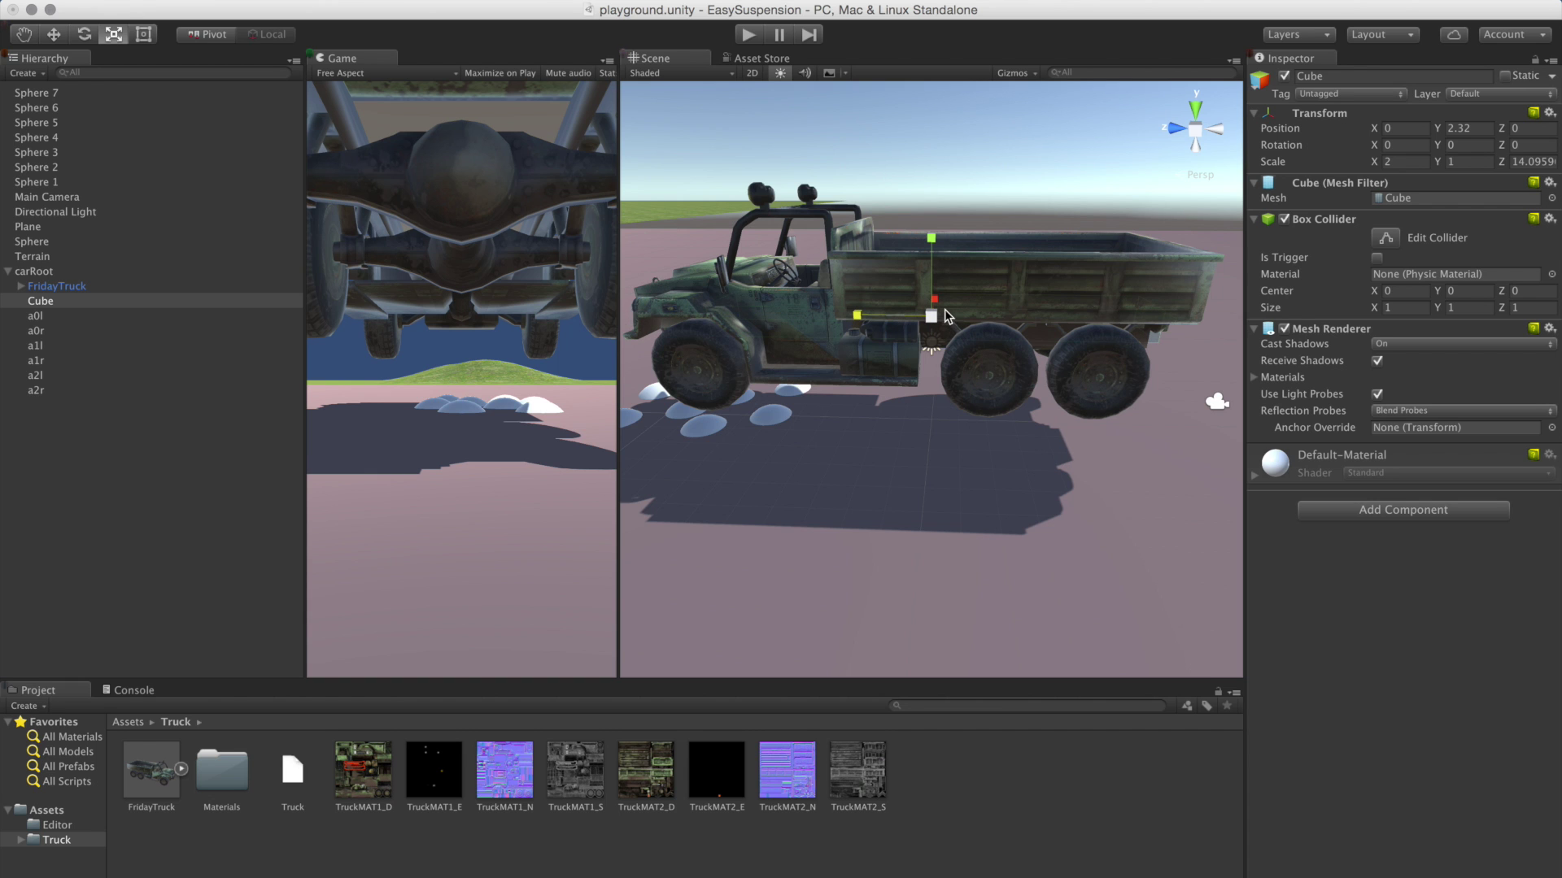
Fit the Cube around the truck body with a scale of about 5.12 x 2.37 x 15.56, positioned at Y 3.25 and Z 0.55.
alt+drag(1074, 358, 858, 332)
drag(990, 307, 1127, 307)
alt+drag(1155, 390, 976, 305)
key(w)
key(r)
drag(913, 246, 912, 95)
alt+drag(822, 408, 847, 381)
key(w)
drag(917, 252, 923, 221)
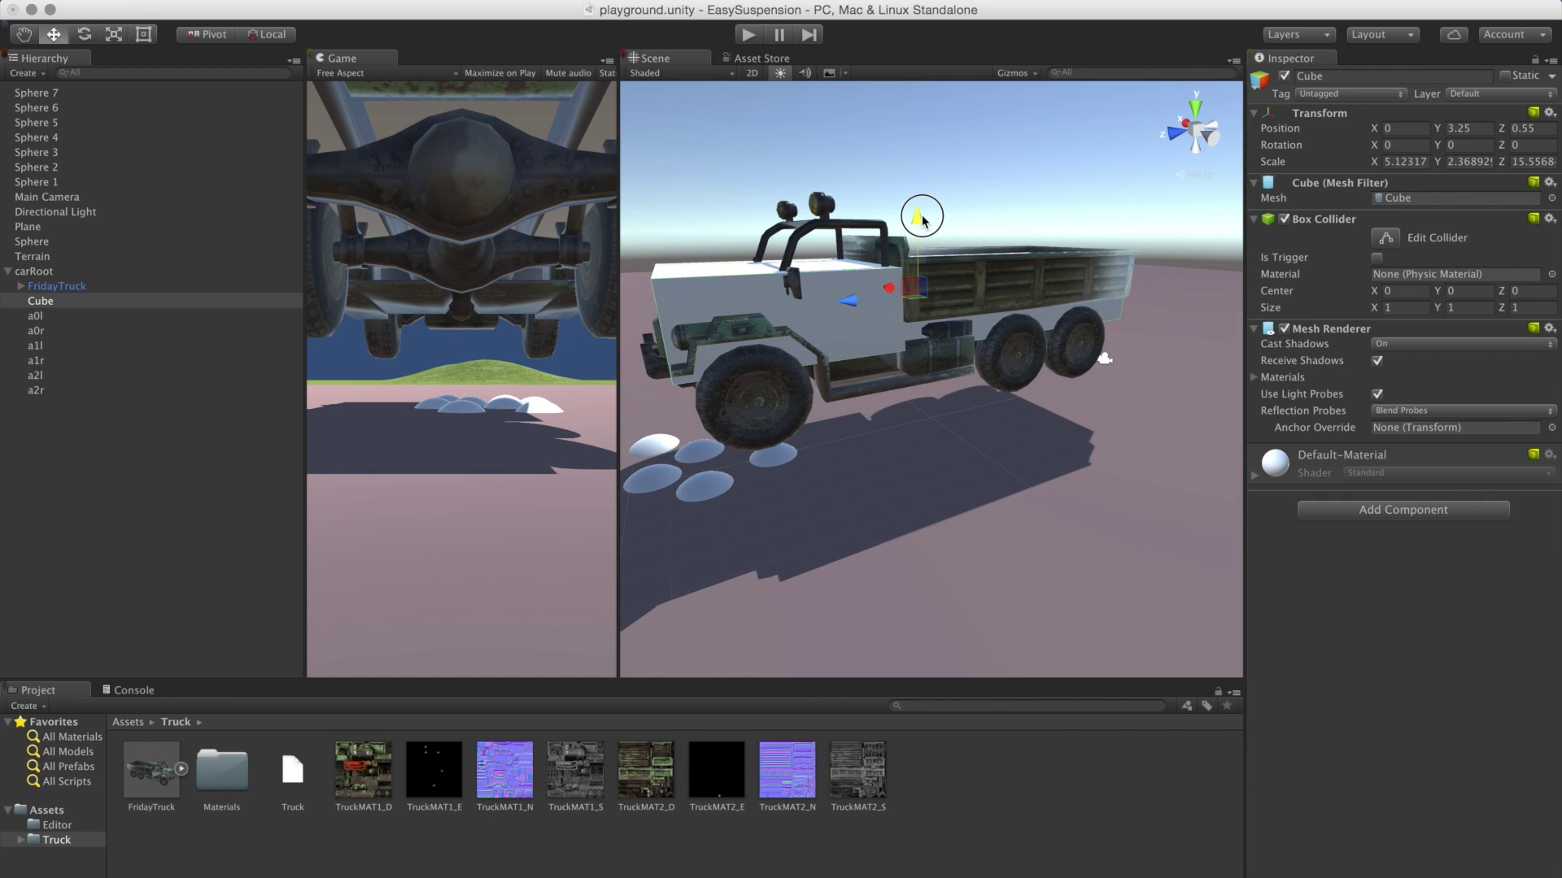
alt+drag(953, 336, 1087, 372)
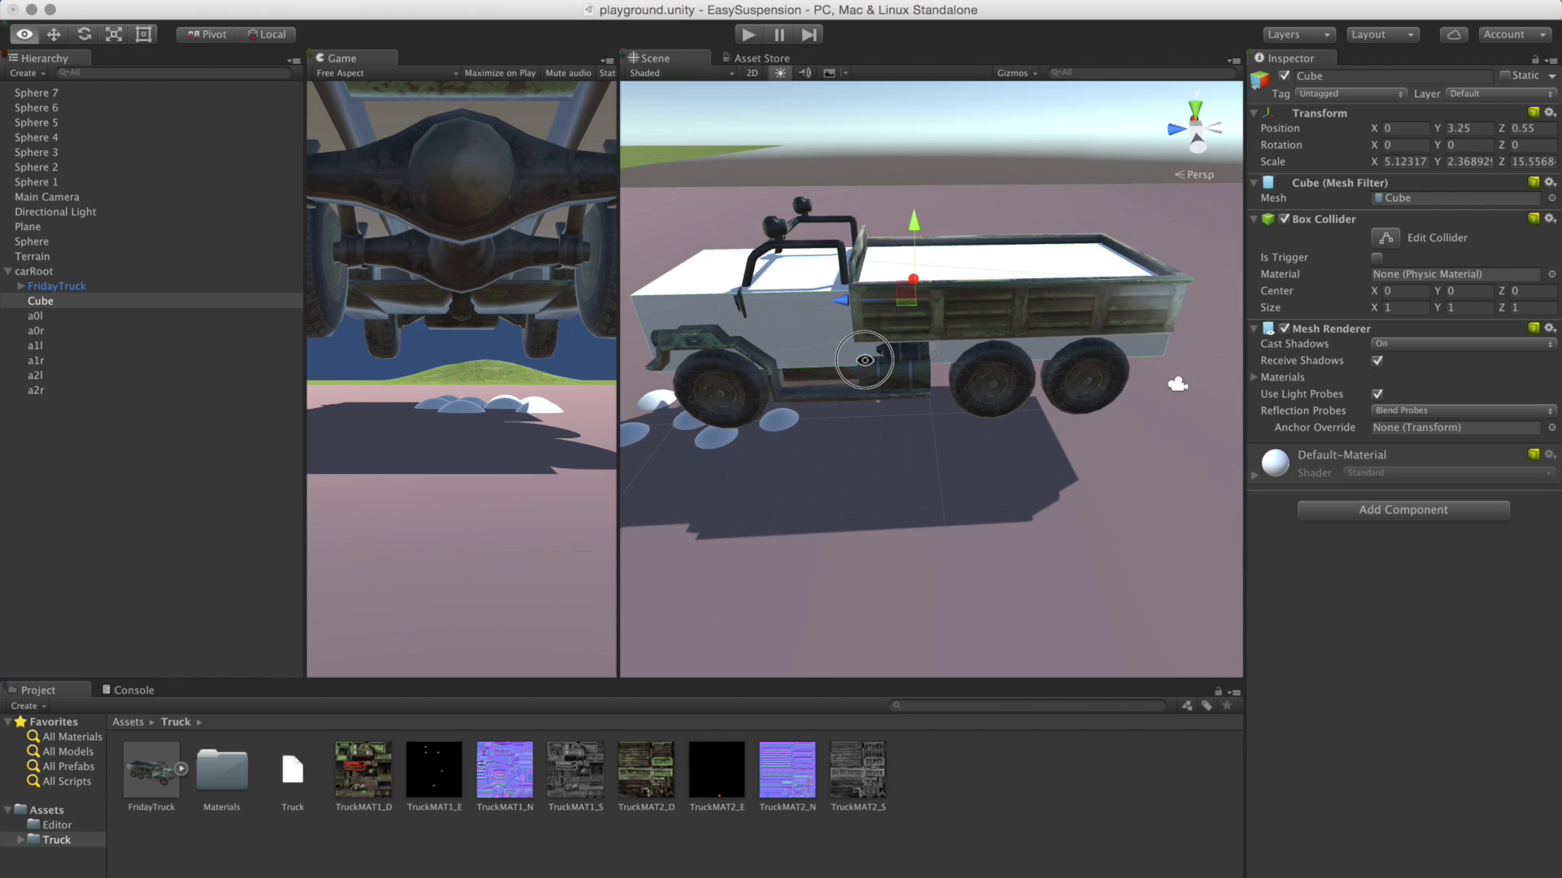
alt+drag(859, 360, 877, 361)
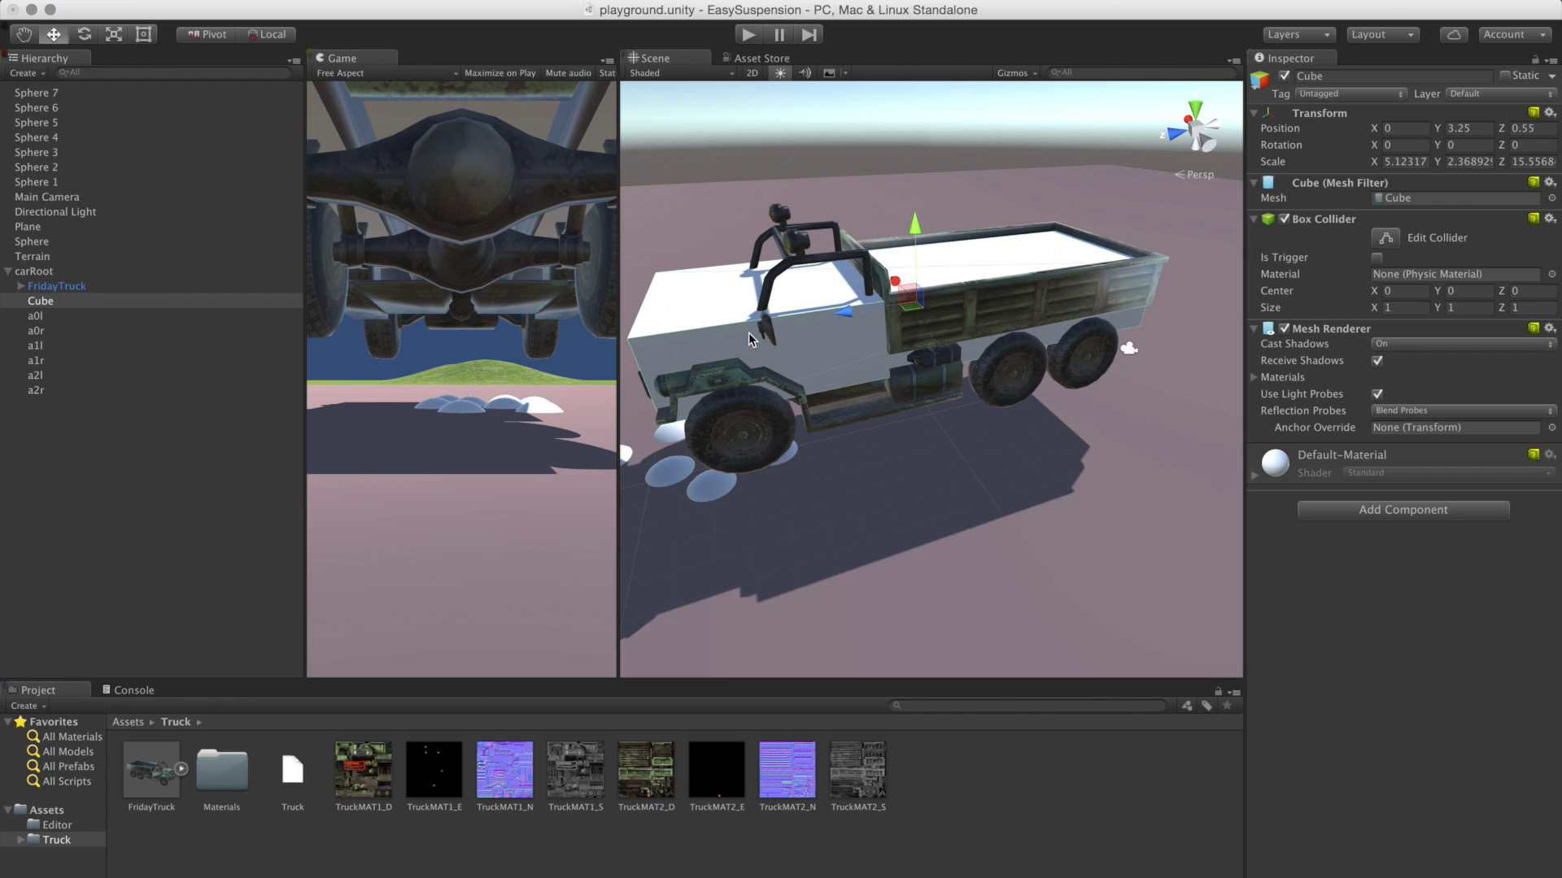
Remove the Mesh Renderer component from the Cube and check its box collider around the truck body.
right_click(1315, 330)
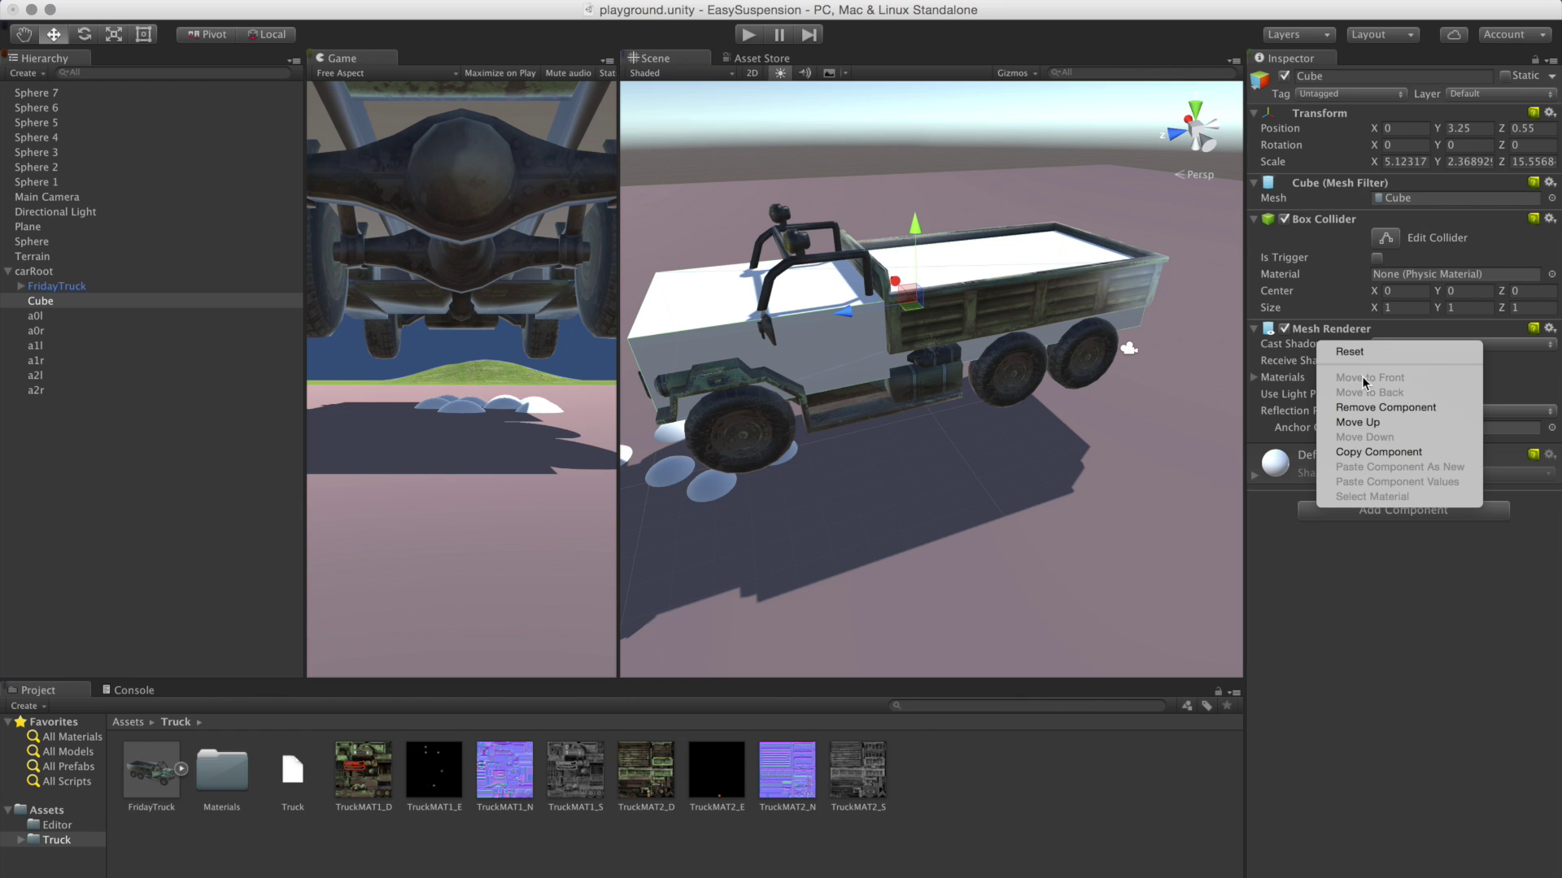
key(Escape)
click(1383, 416)
alt+drag(904, 399, 830, 378)
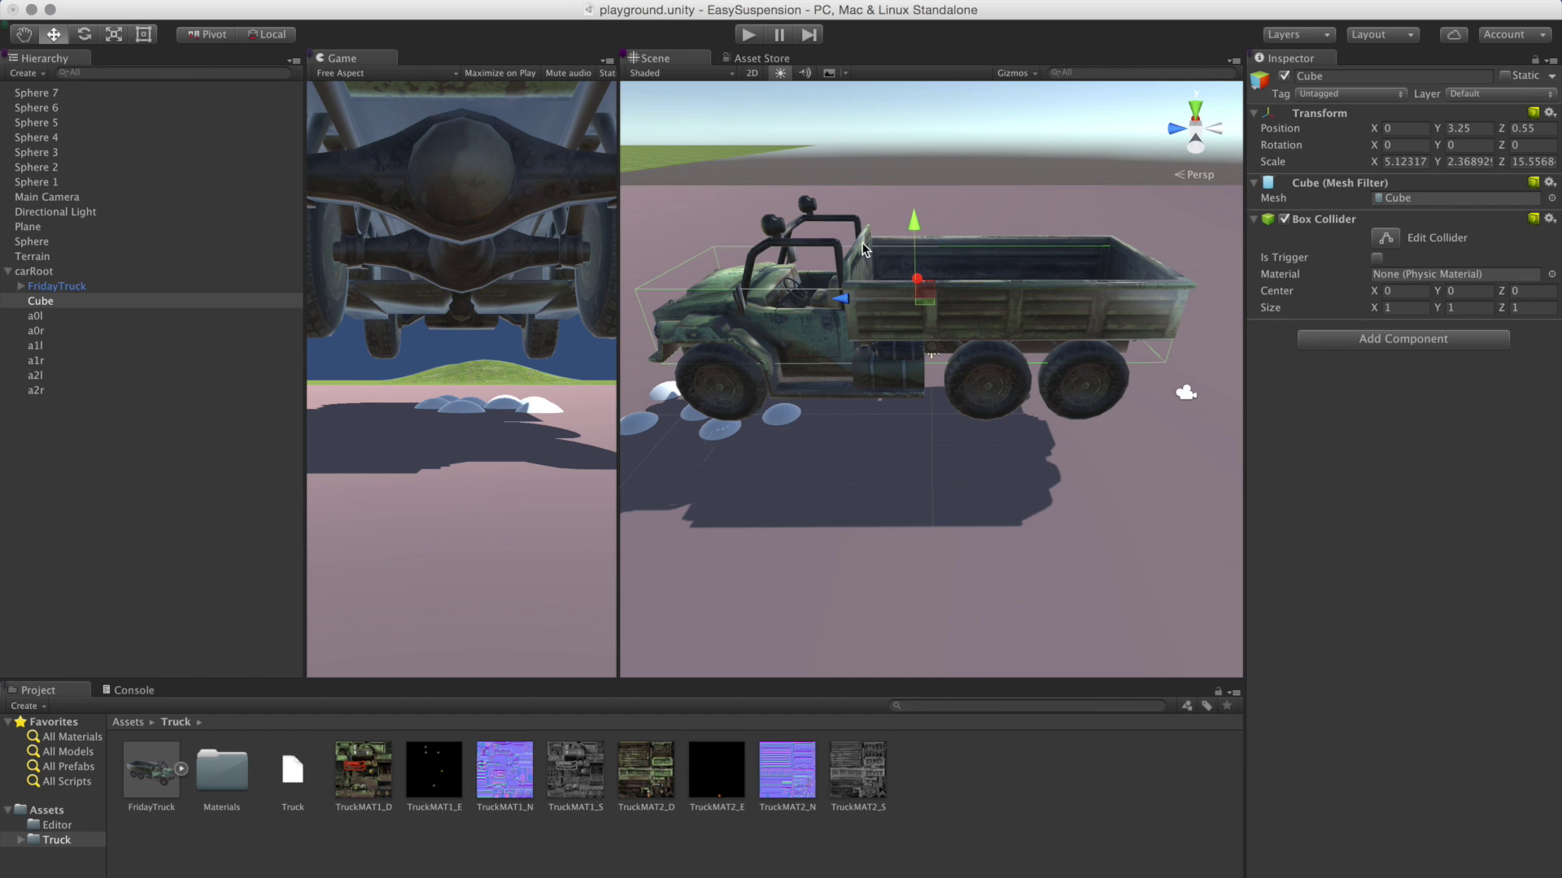
alt+drag(755, 315, 714, 330)
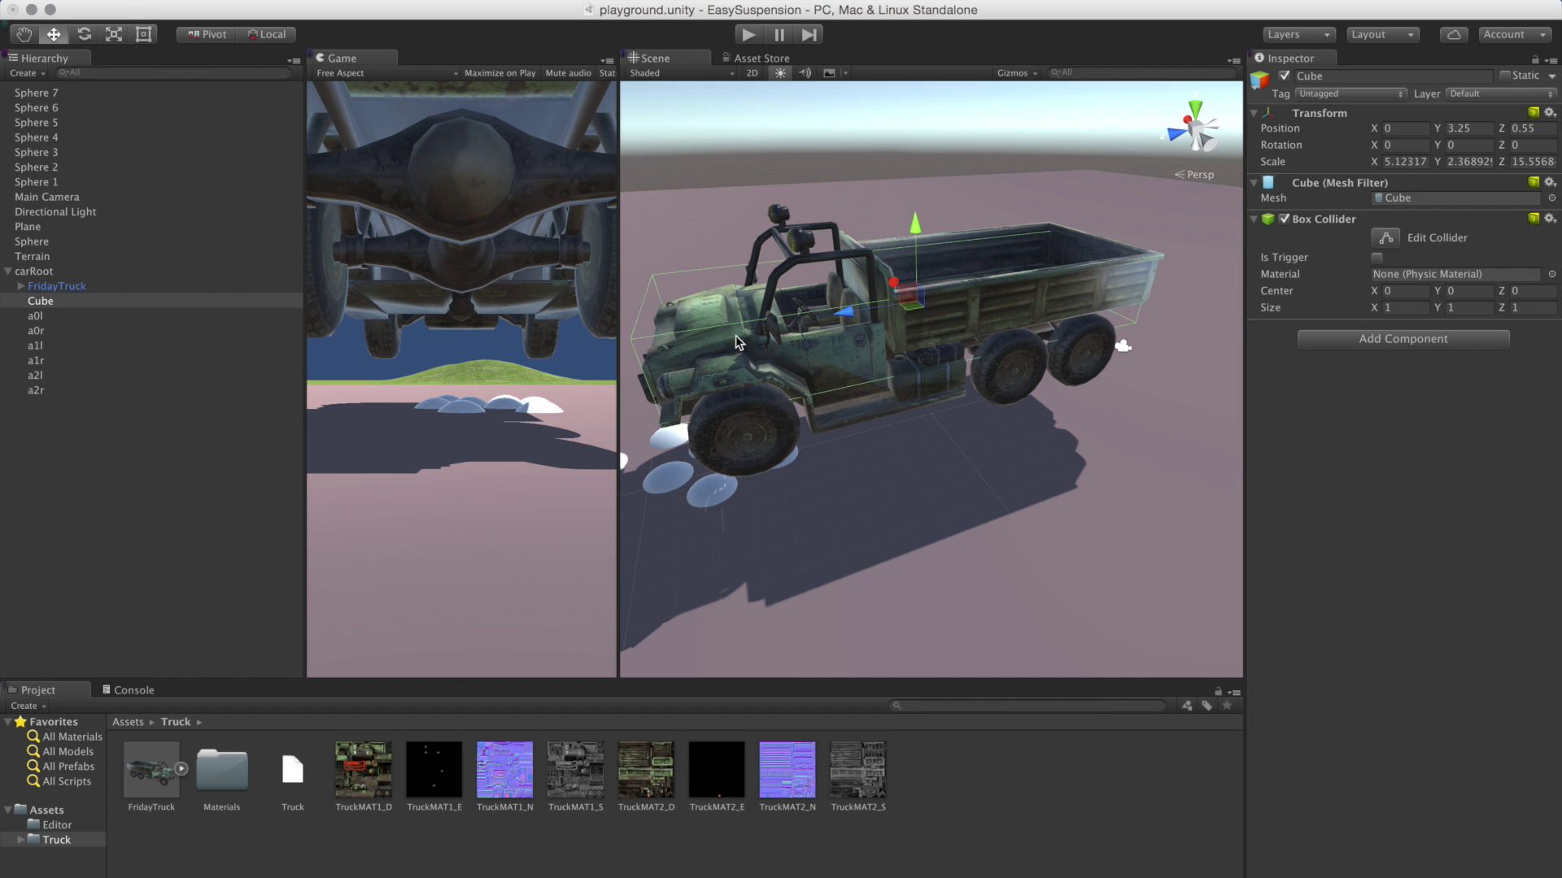
alt+drag(1036, 415, 904, 359)
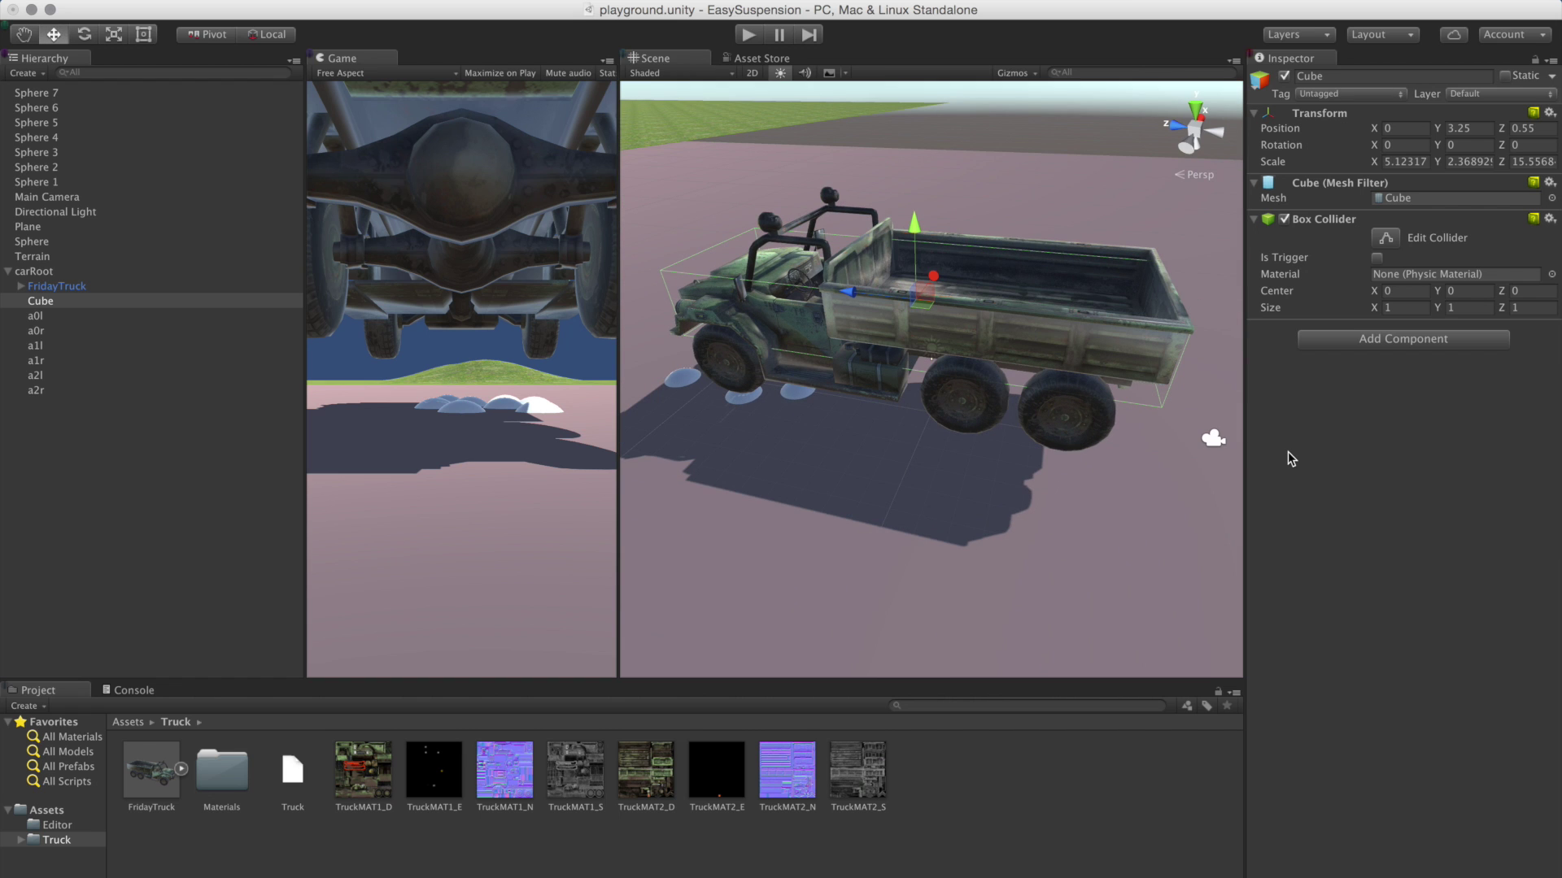
alt+drag(1163, 350, 961, 356)
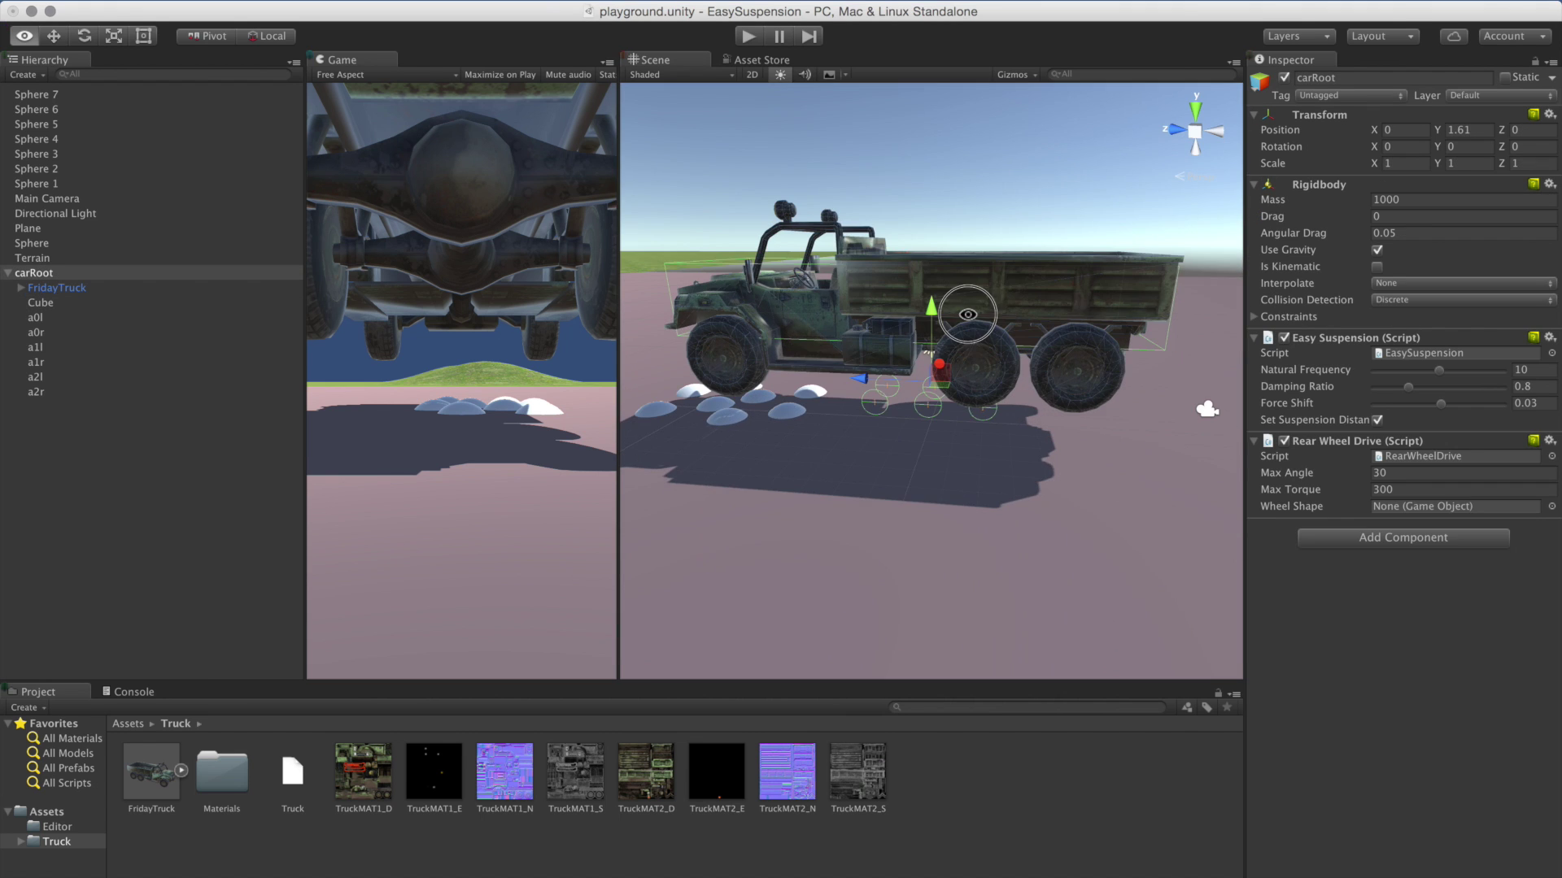
Examine how the wheel colliders sit relative to the truck's wheels, expanding FridayTruck's child meshes and inspecting the a0r collider.
alt+drag(968, 314, 1026, 283)
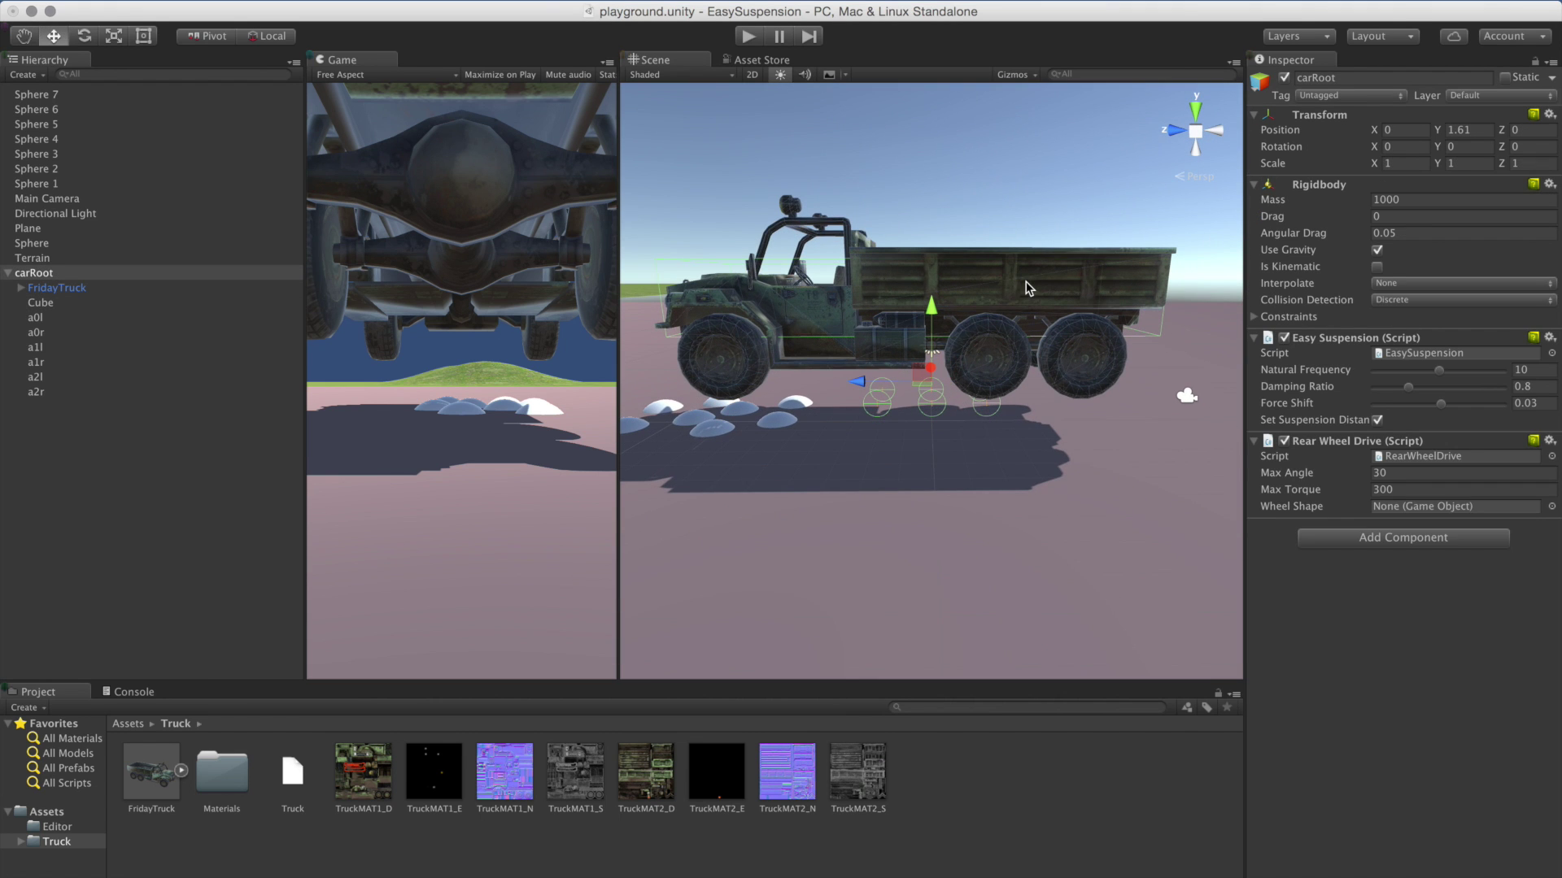
alt+drag(990, 331, 923, 372)
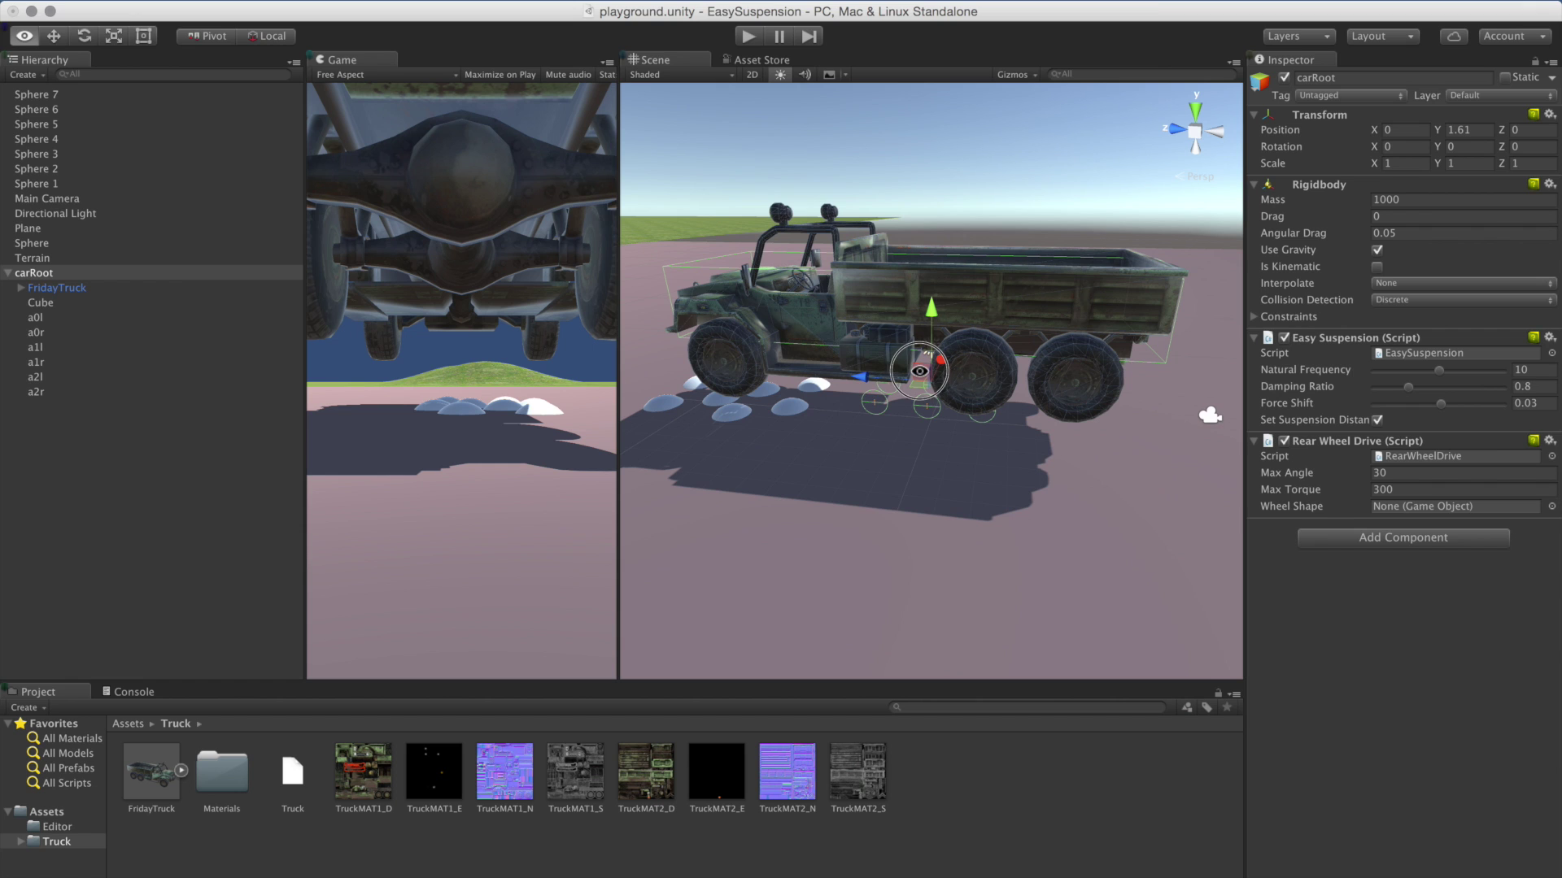
alt+drag(857, 435, 923, 358)
alt+drag(1061, 283, 1022, 361)
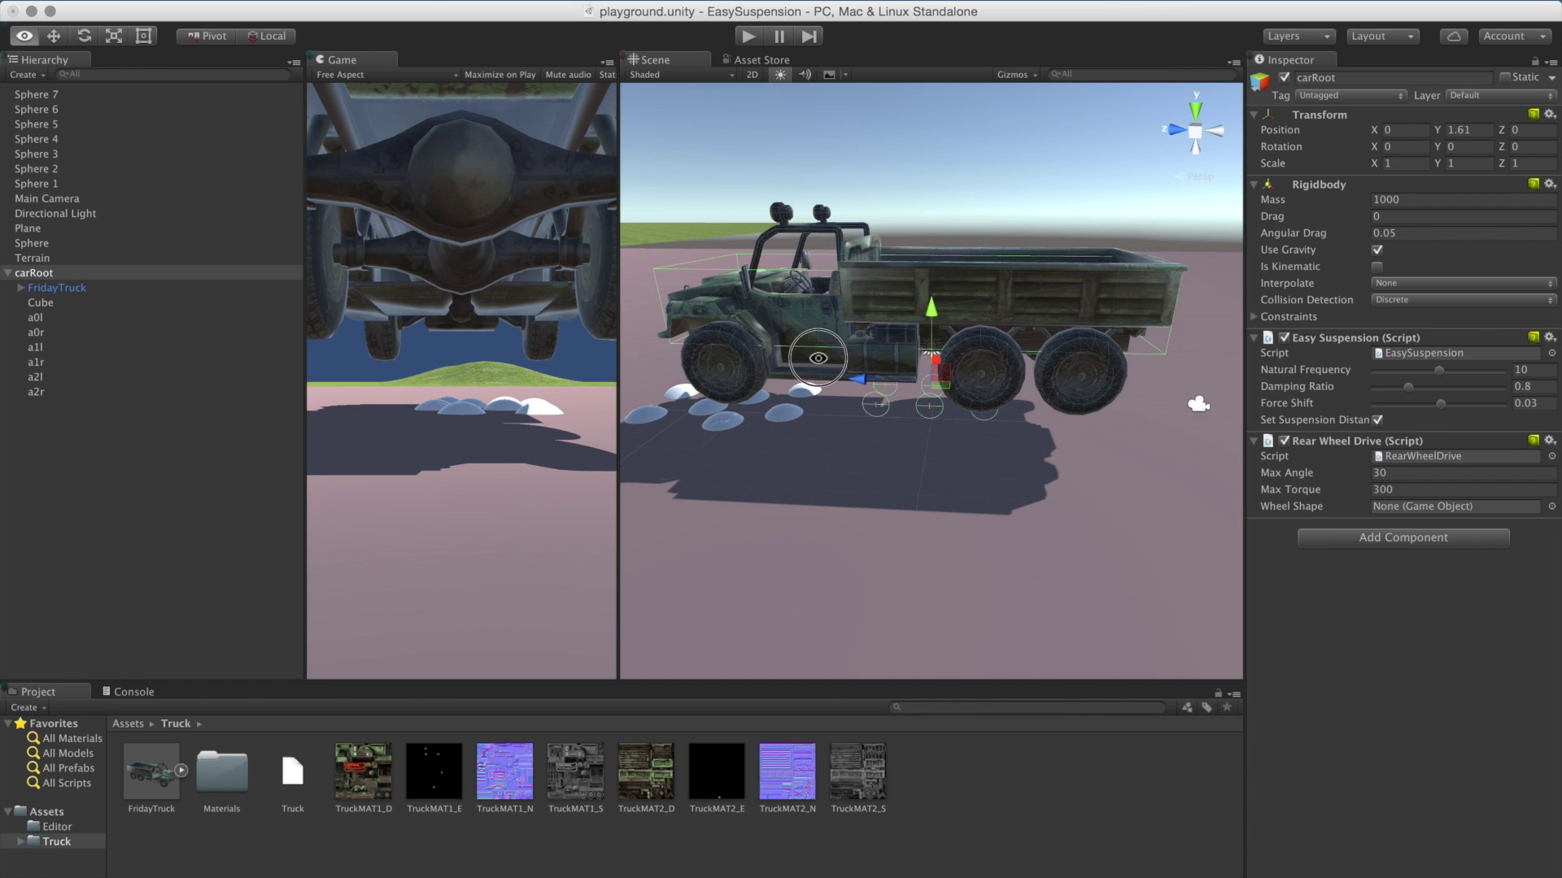
alt+drag(817, 357, 899, 321)
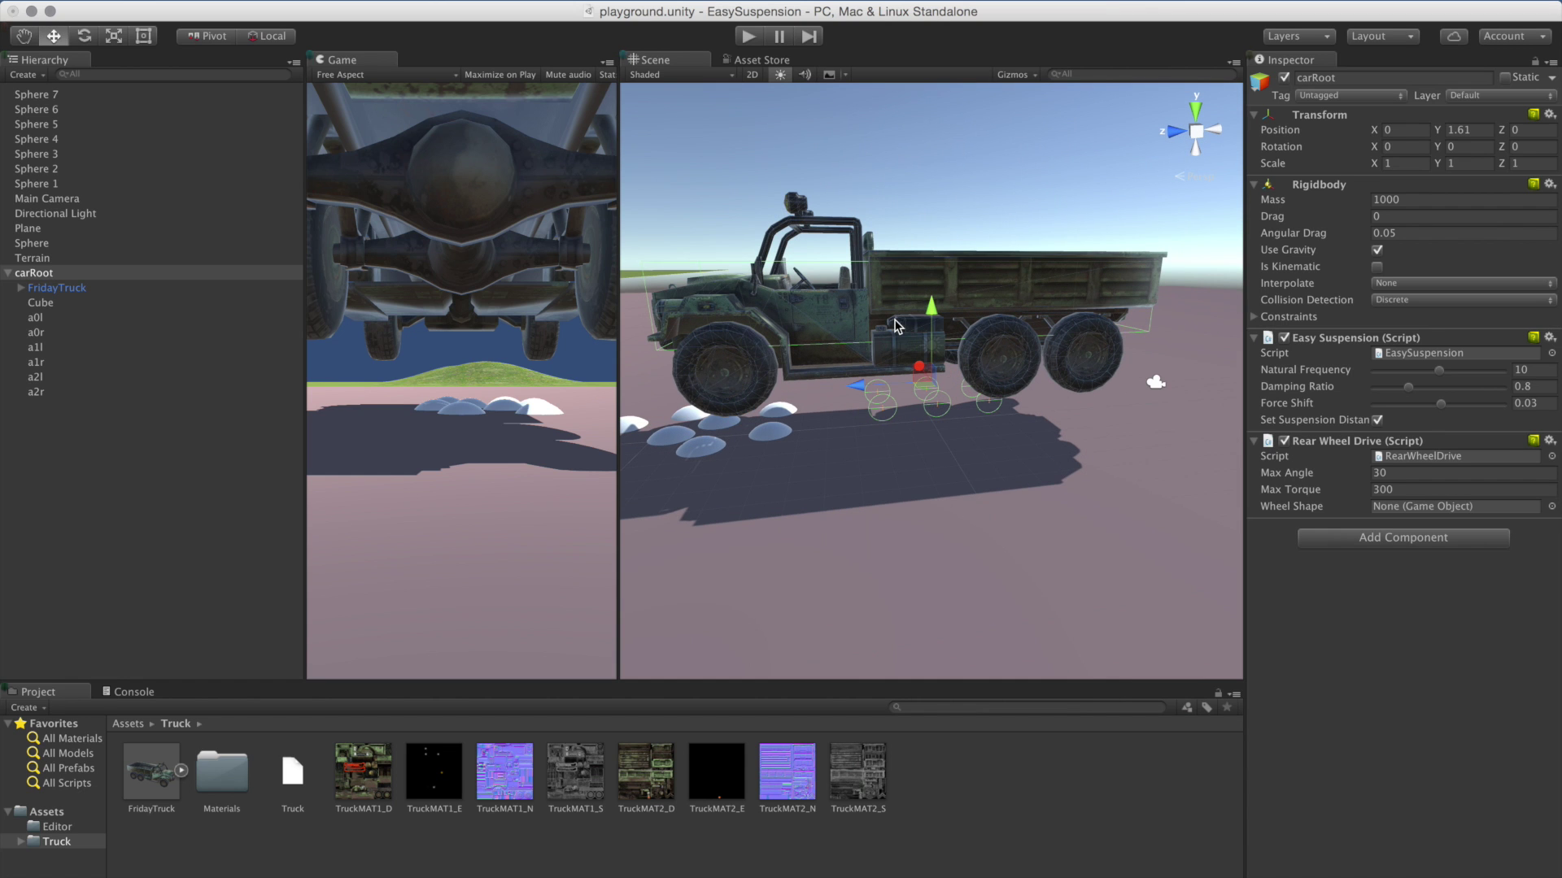
alt+drag(897, 326, 934, 303)
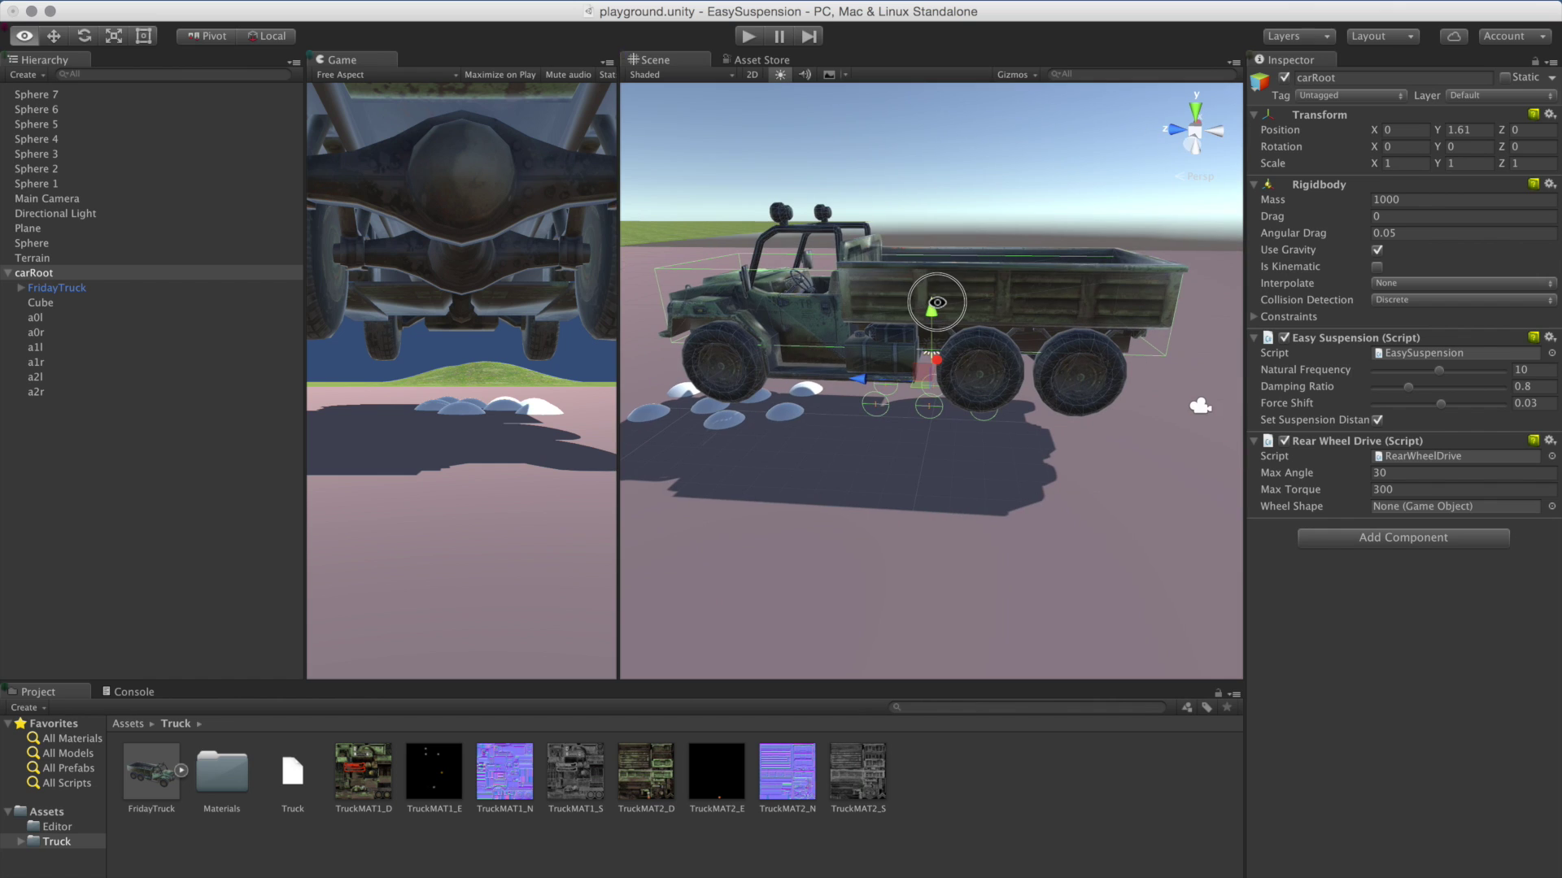
click(20, 288)
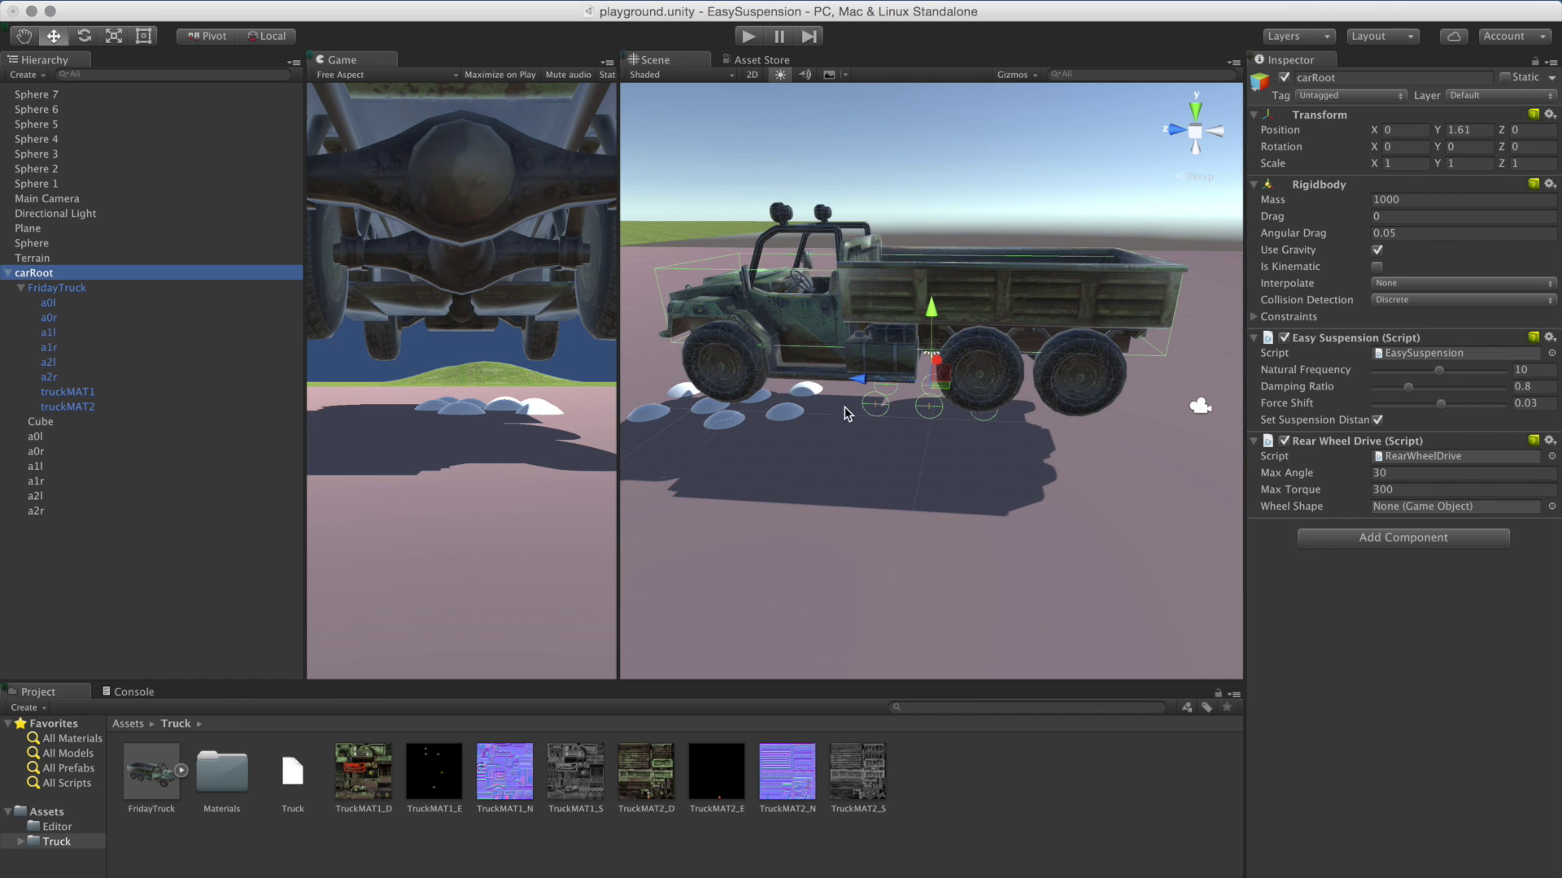
click(114, 303)
alt+drag(939, 409, 960, 364)
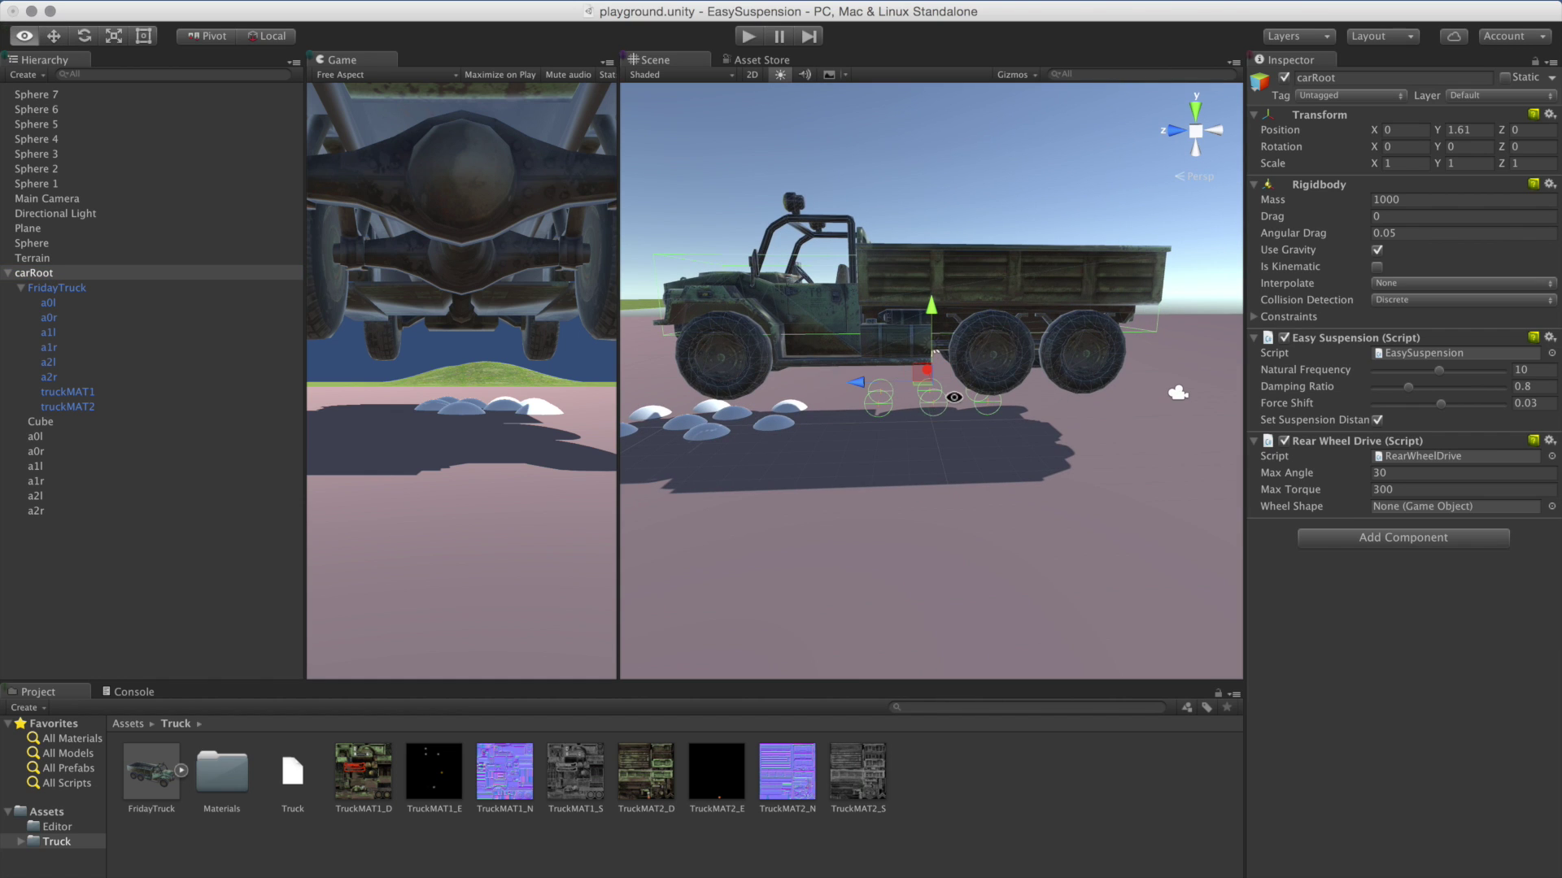
alt+drag(947, 419, 801, 449)
click(91, 450)
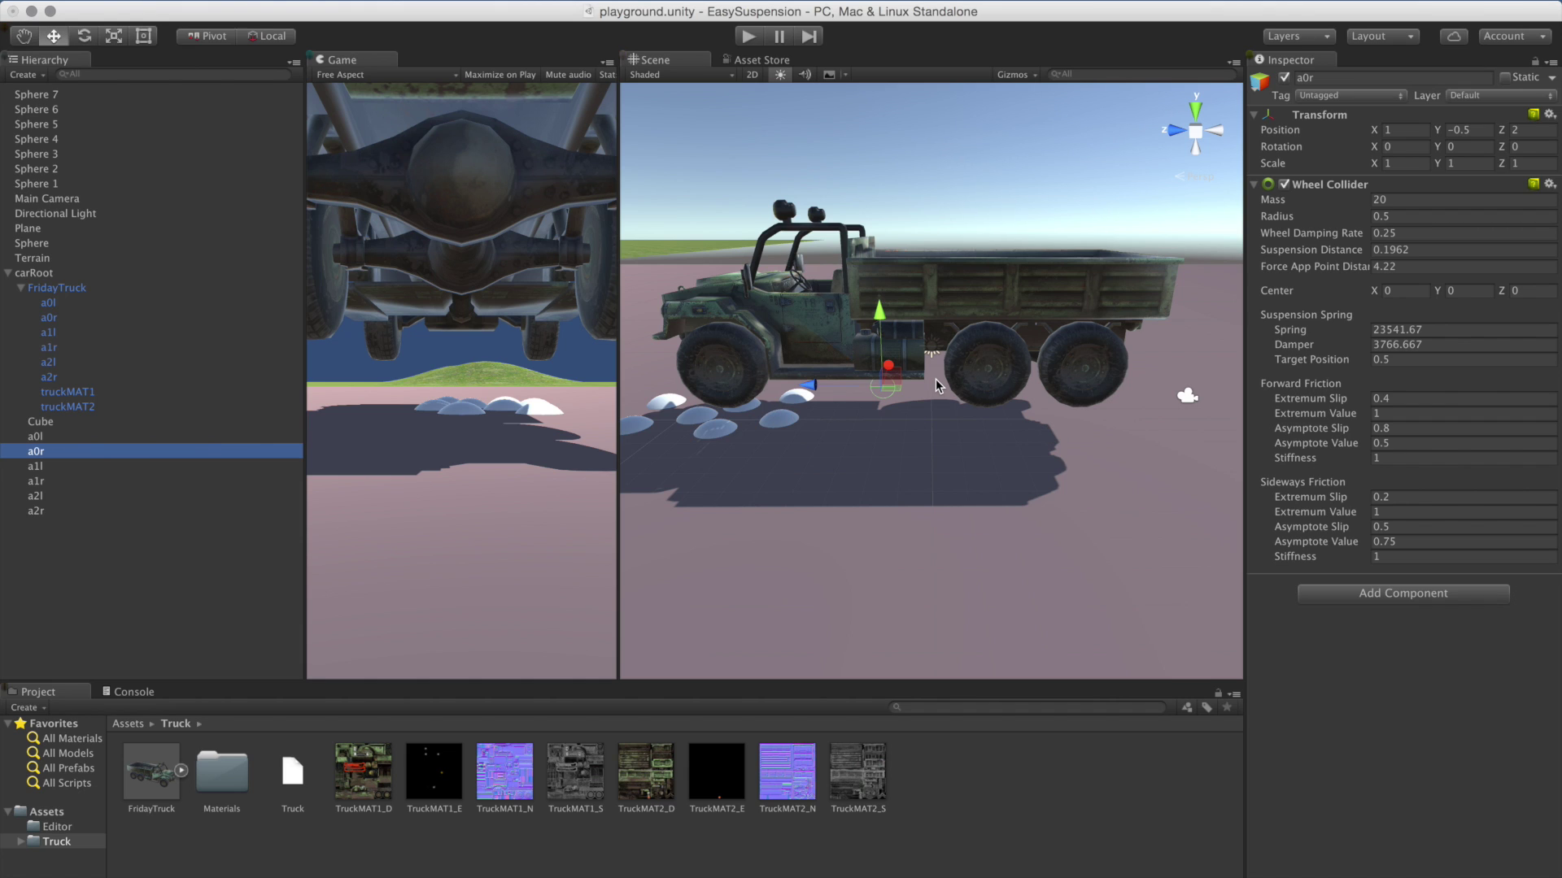
mouse_move(921, 344)
alt+mouse_down()
mouse_move(826, 341)
mouse_move(947, 349)
alt+mouse_up()
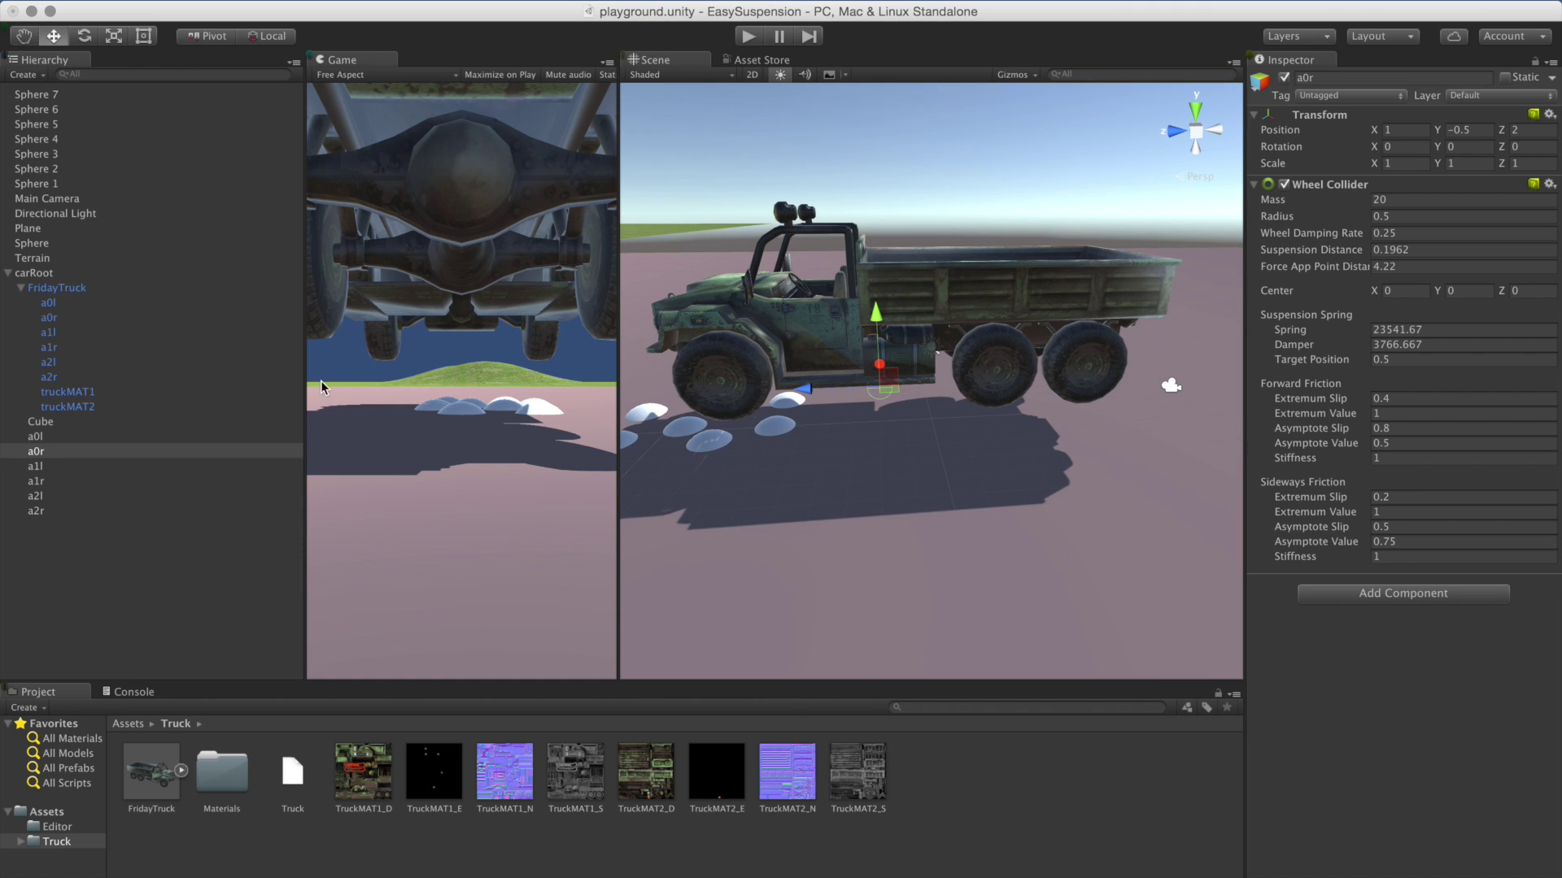
Parent the wheel colliders a0l, a0r, a1l, a1r, a2l and a2r under the FridayTruck wheel meshes of the same name.
click(65, 436)
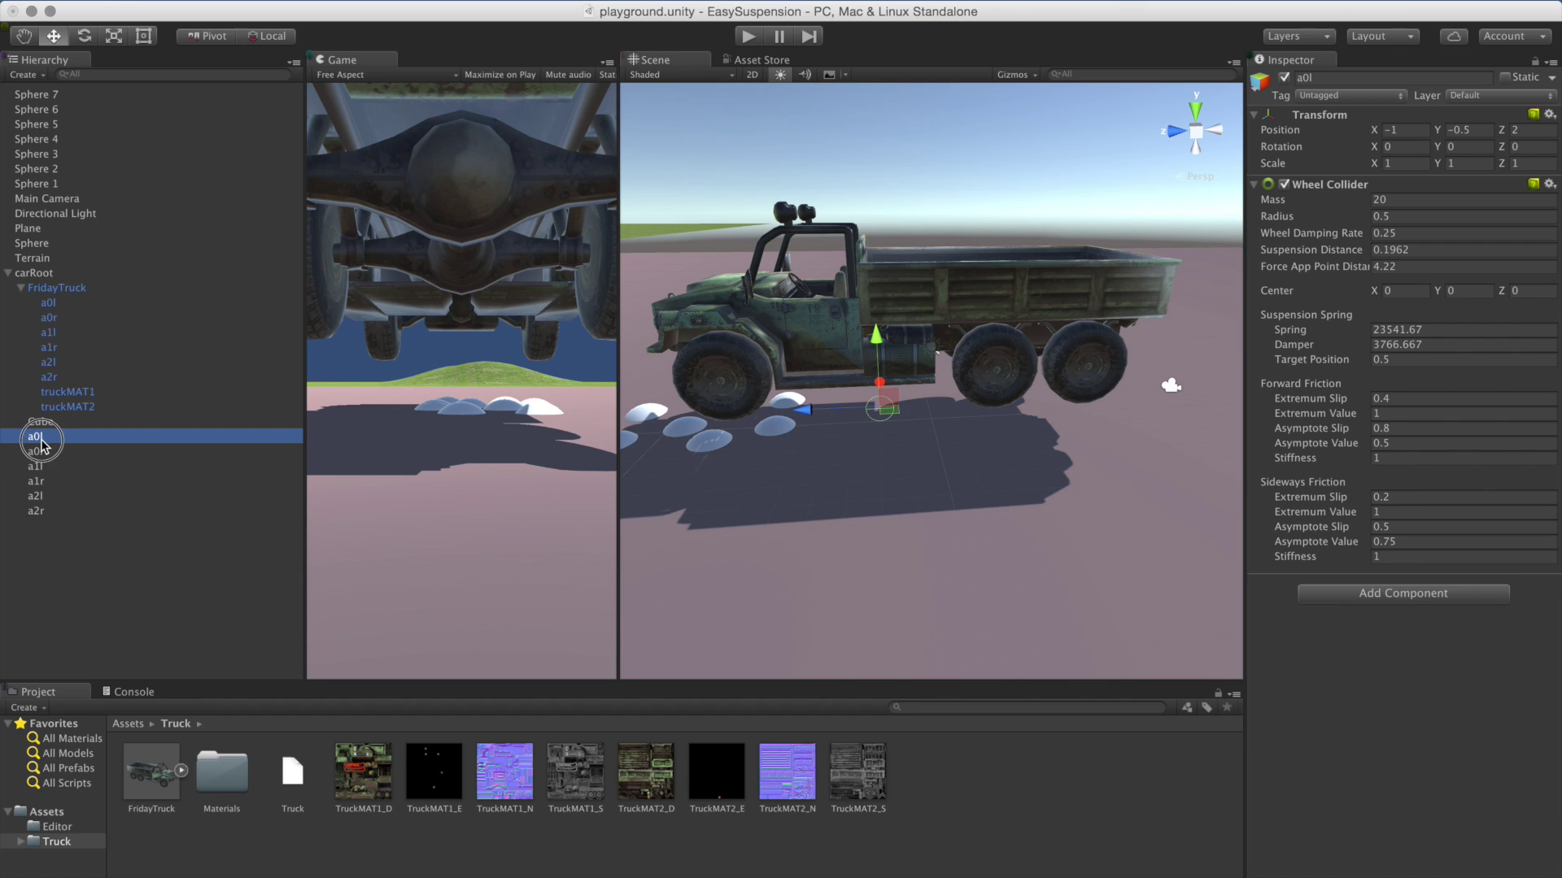
drag(36, 447, 77, 304)
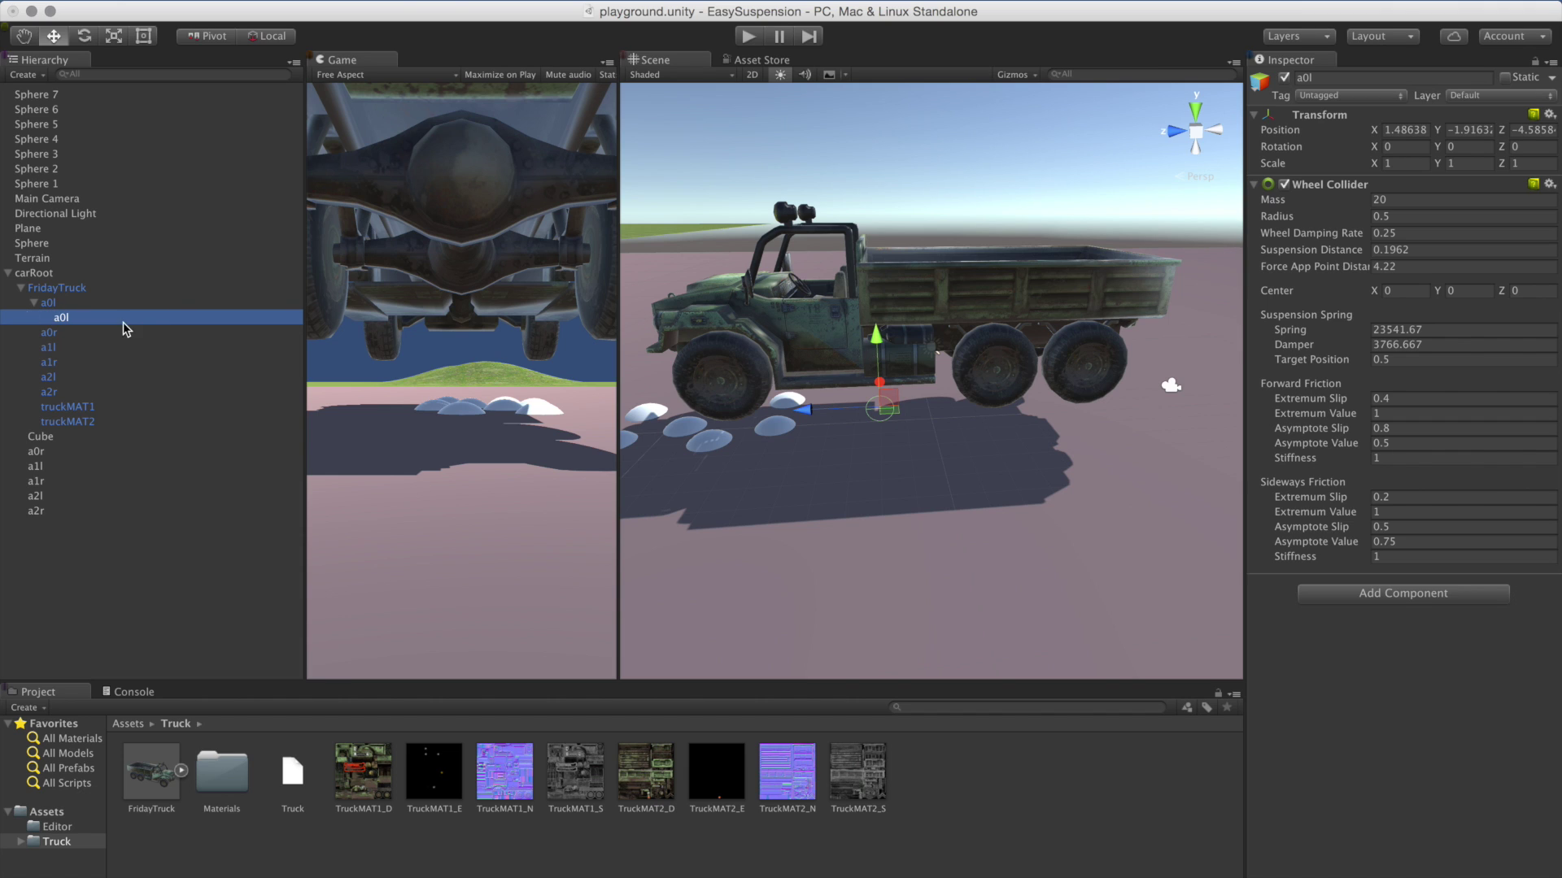
drag(45, 454, 97, 336)
drag(55, 469, 78, 393)
drag(47, 497, 84, 422)
drag(43, 512, 81, 453)
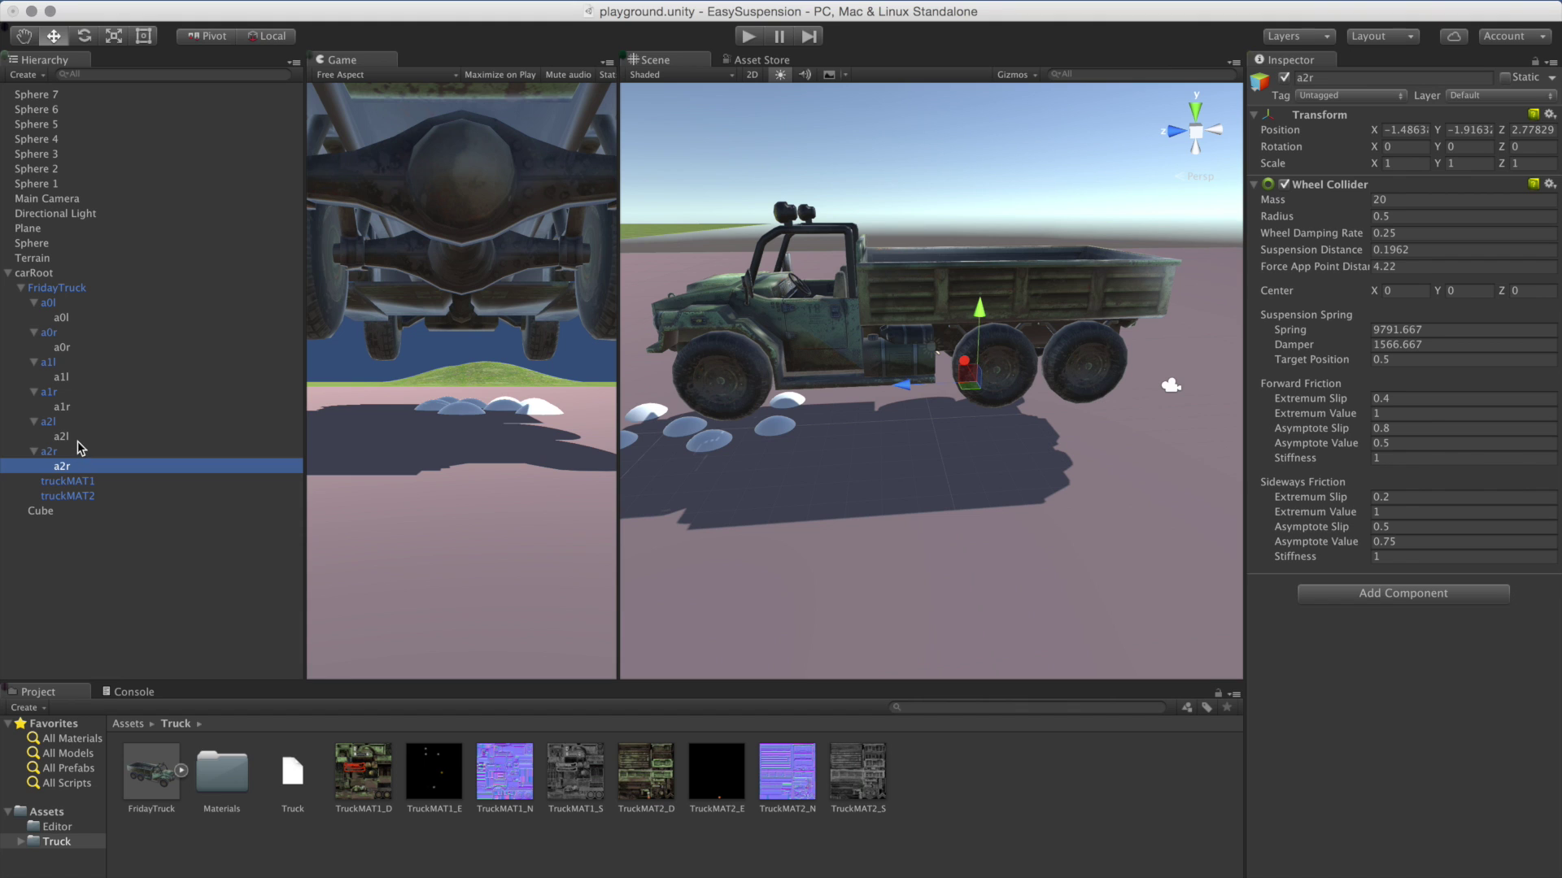
Reset the transforms of all six nested wheel colliders together so each one sits at its wheel mesh's origin.
click(61, 290)
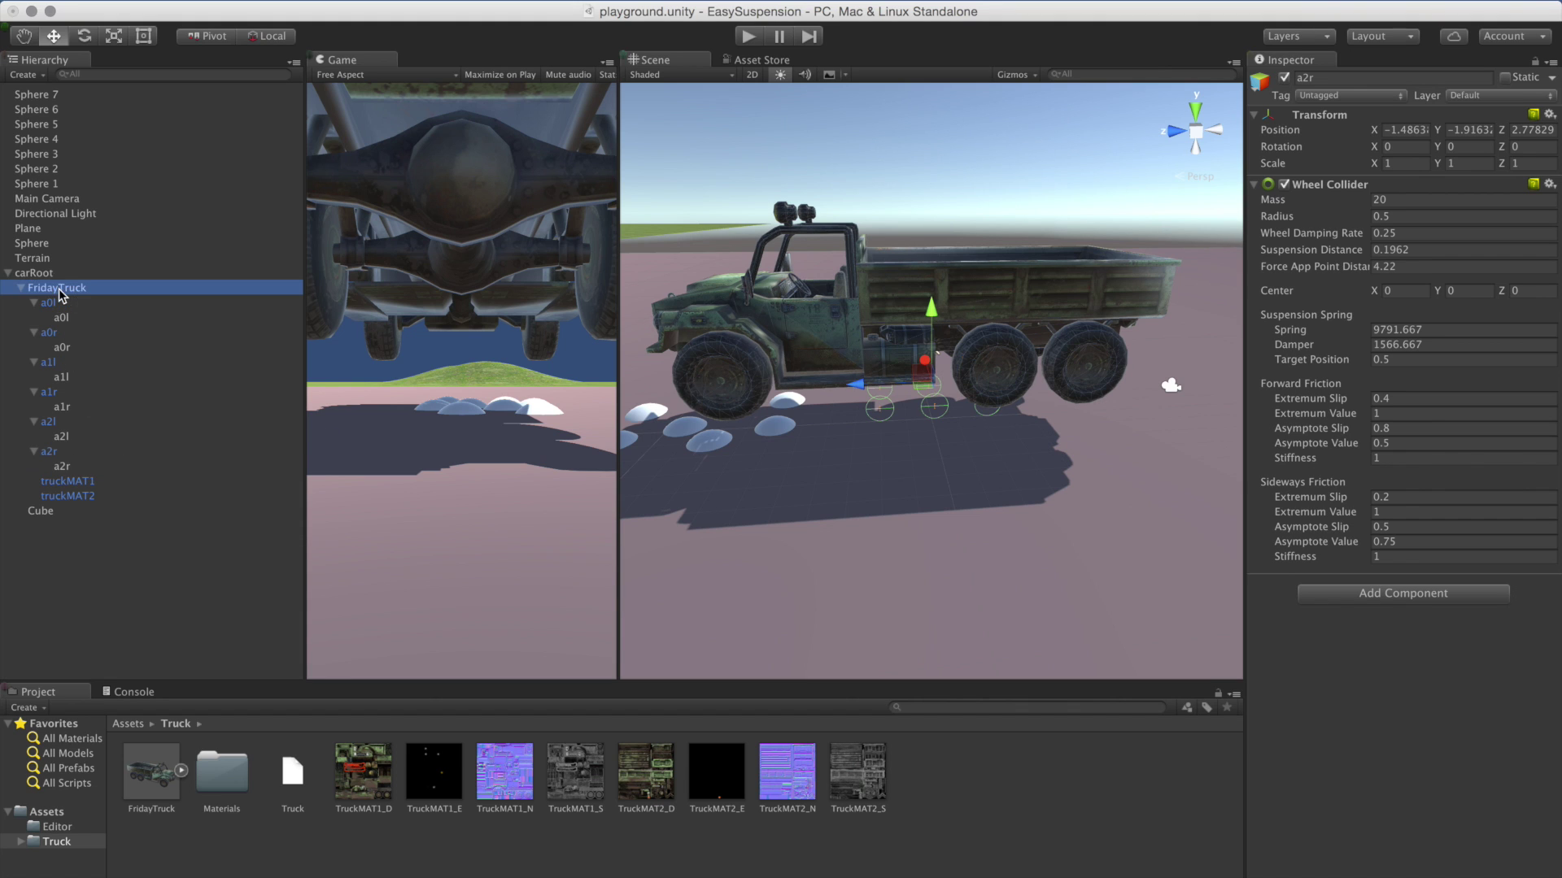
click(59, 274)
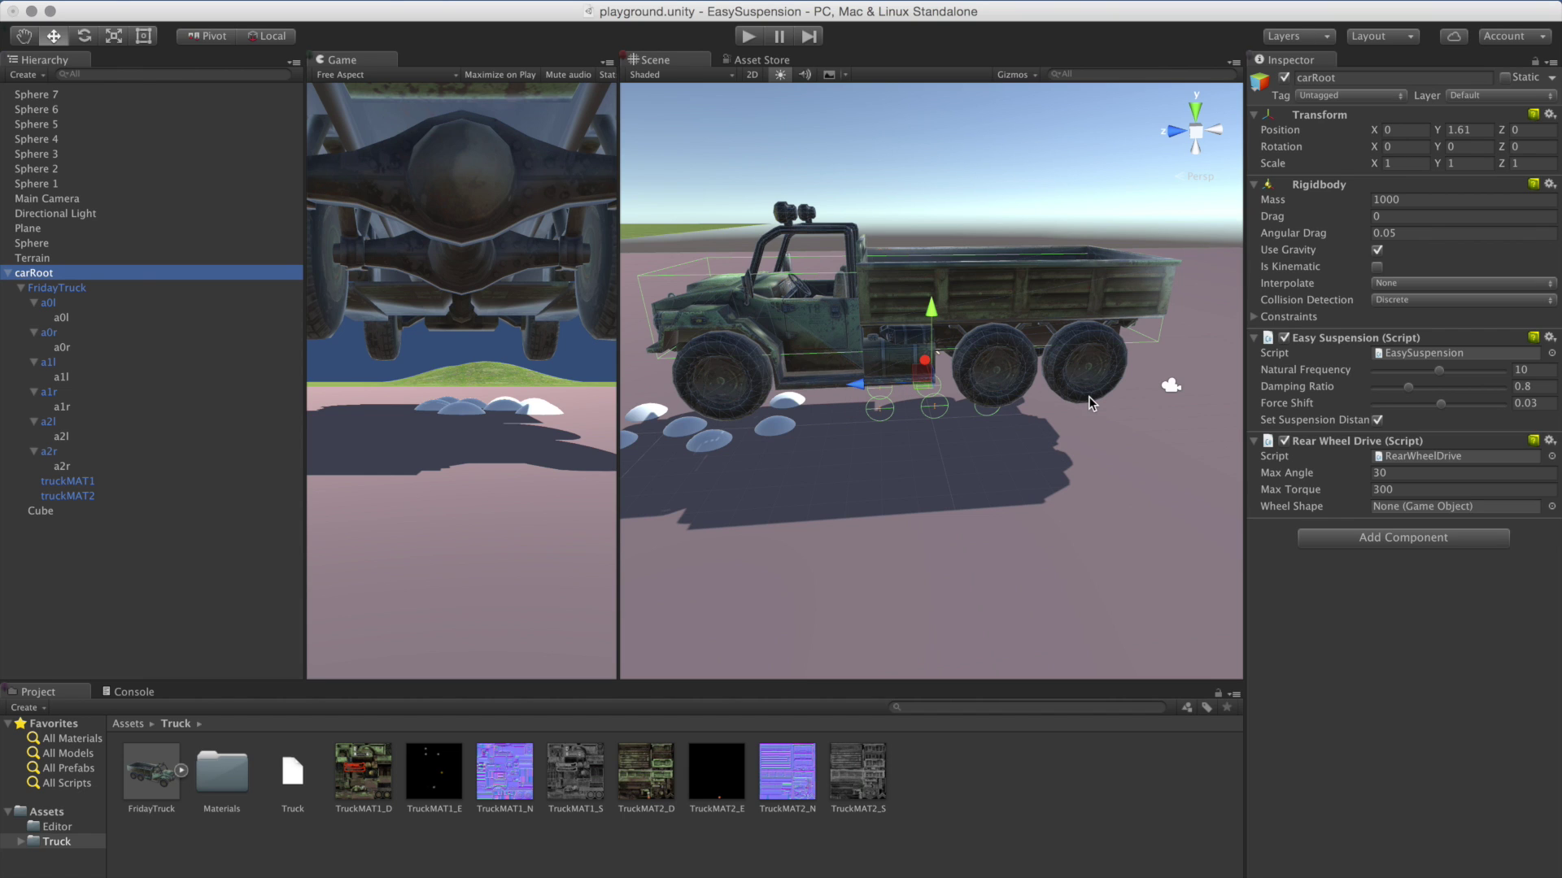
click(90, 317)
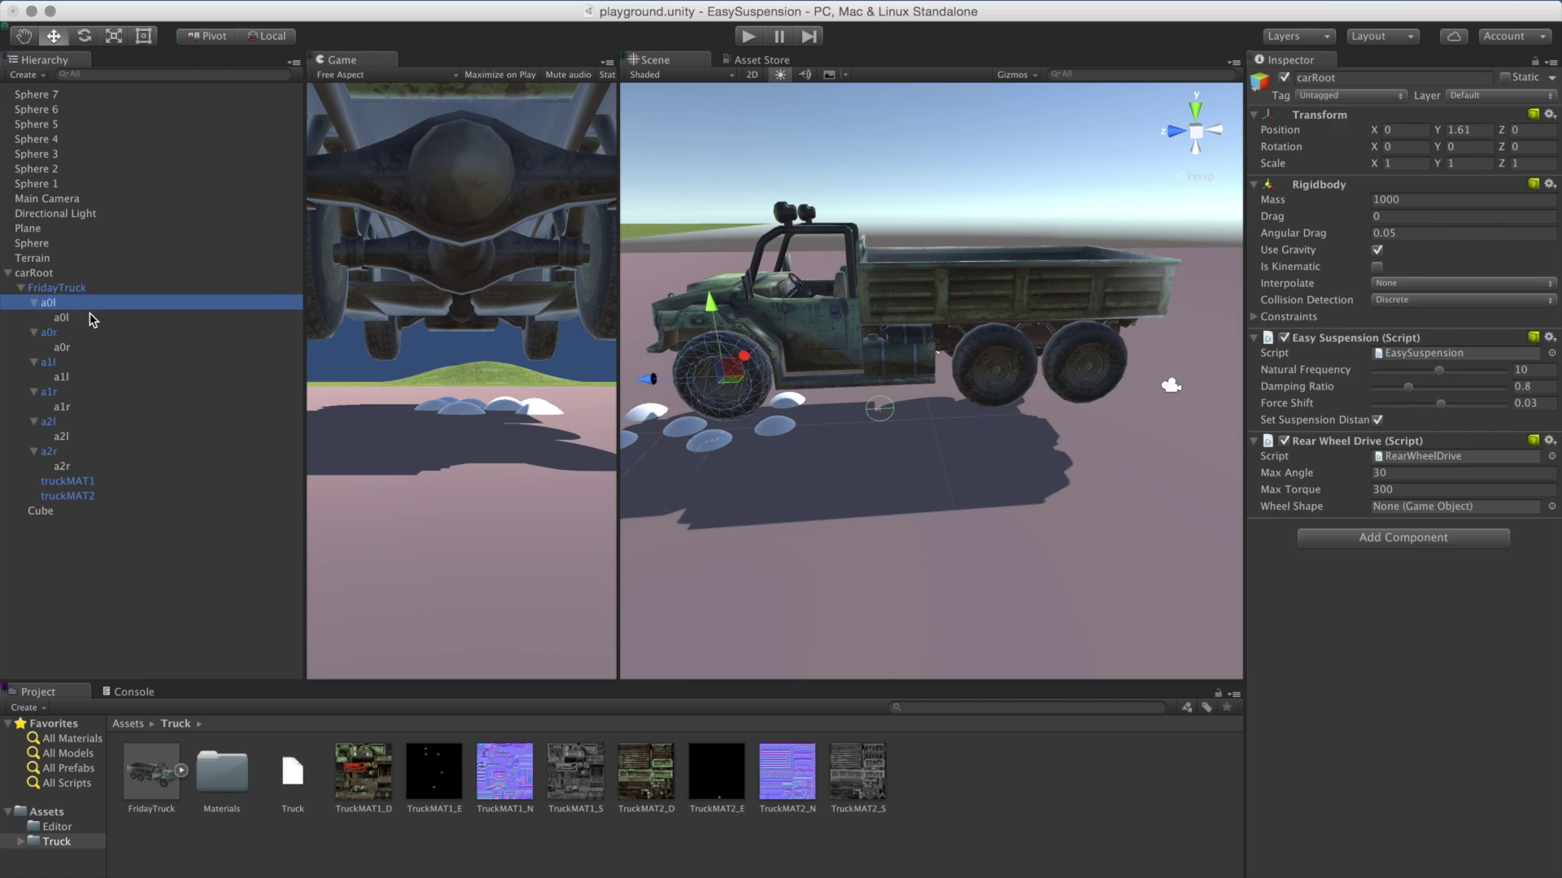
super+click(91, 347)
super+click(88, 377)
super+click(88, 410)
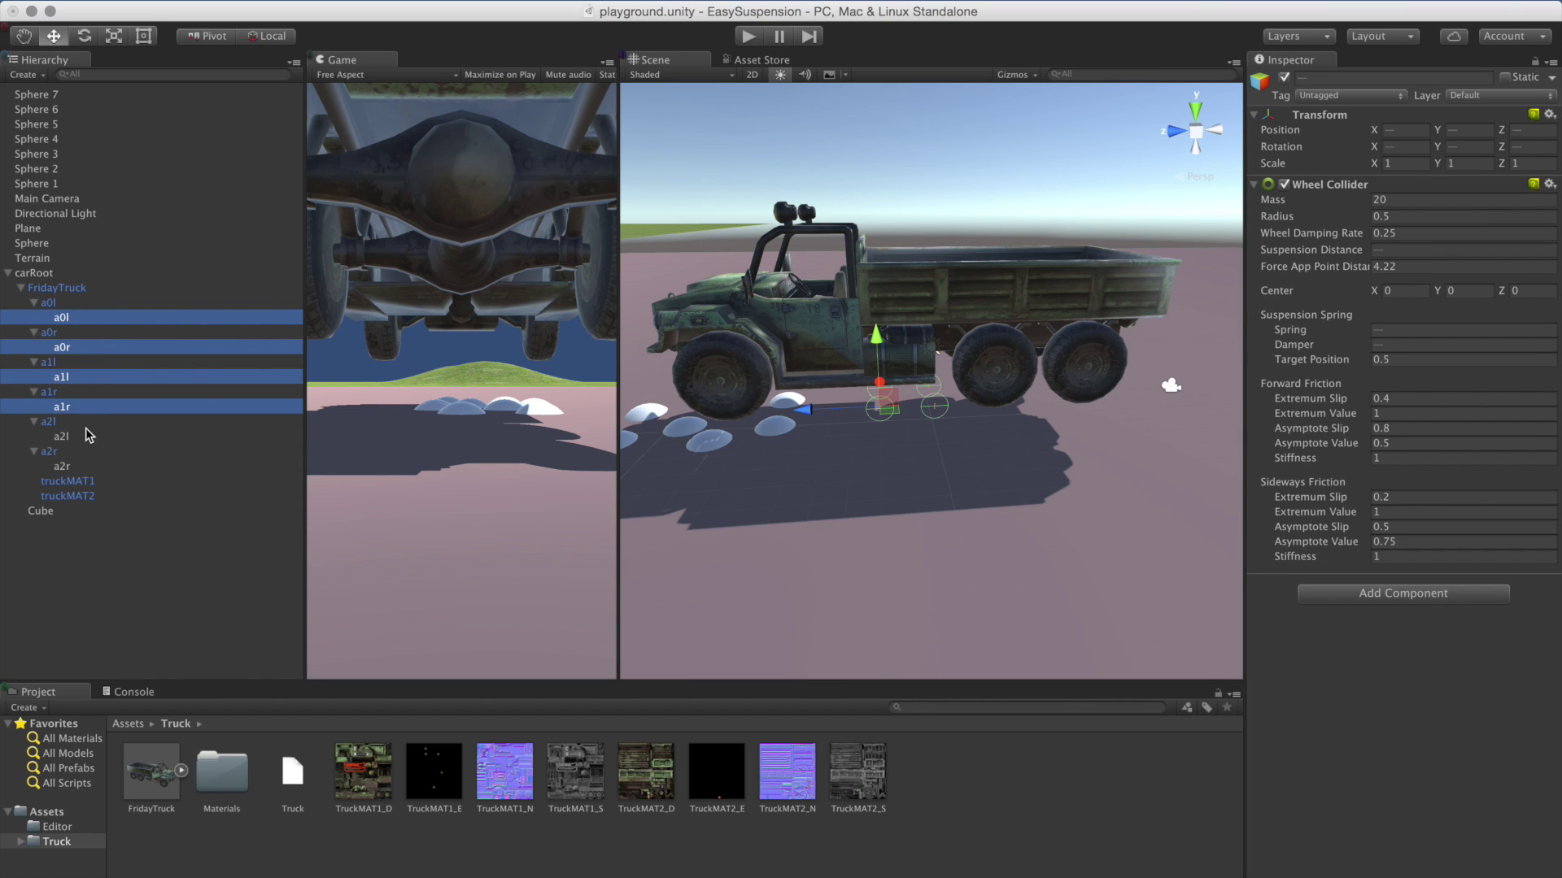
super+click(90, 436)
super+click(104, 466)
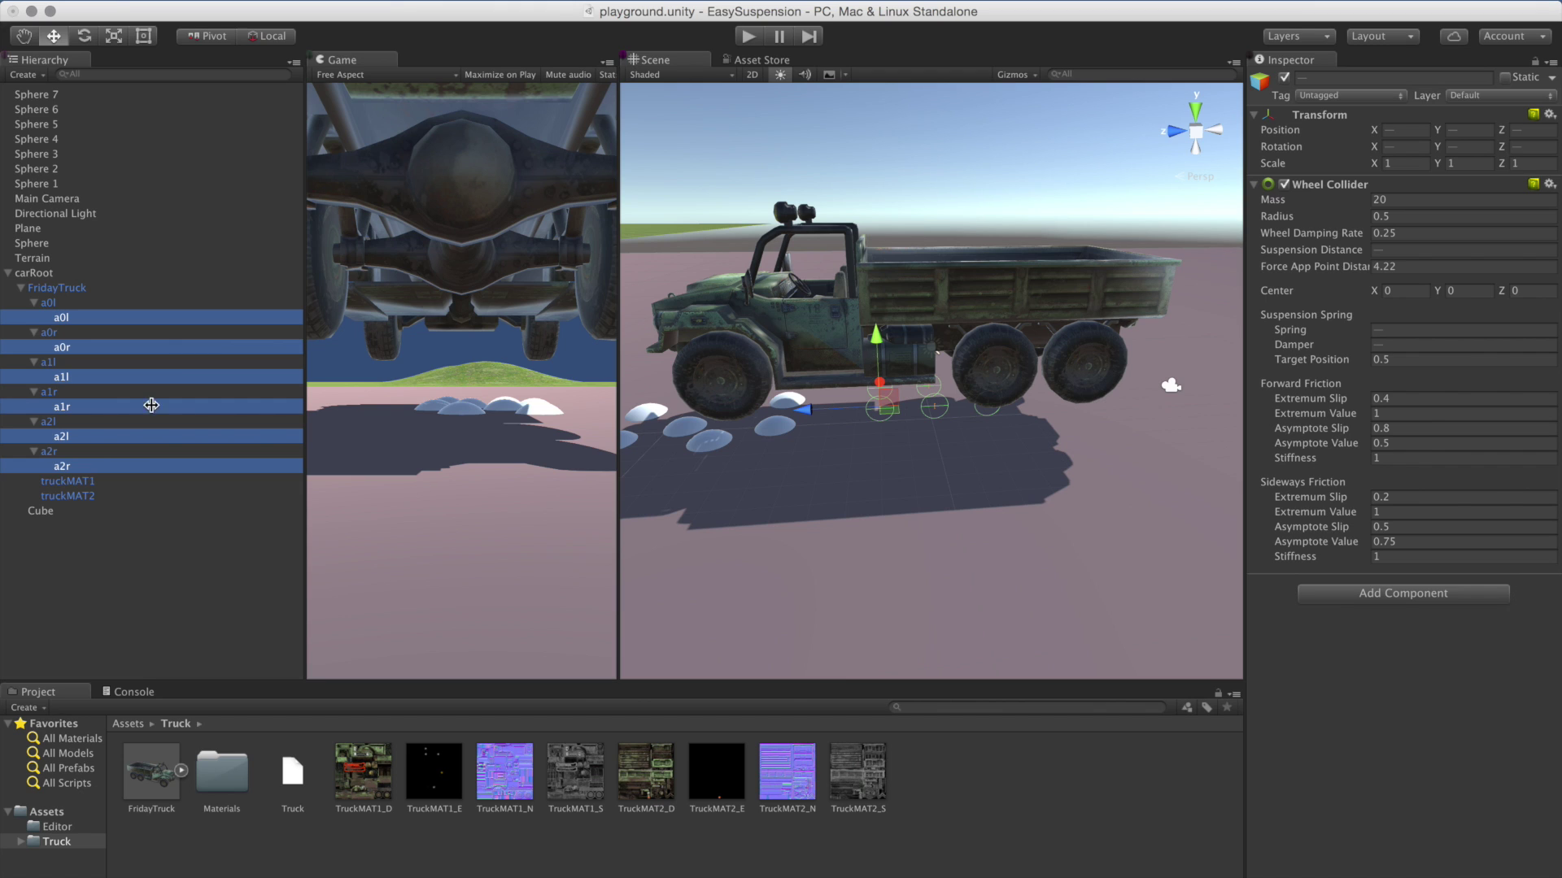
right_click(1326, 118)
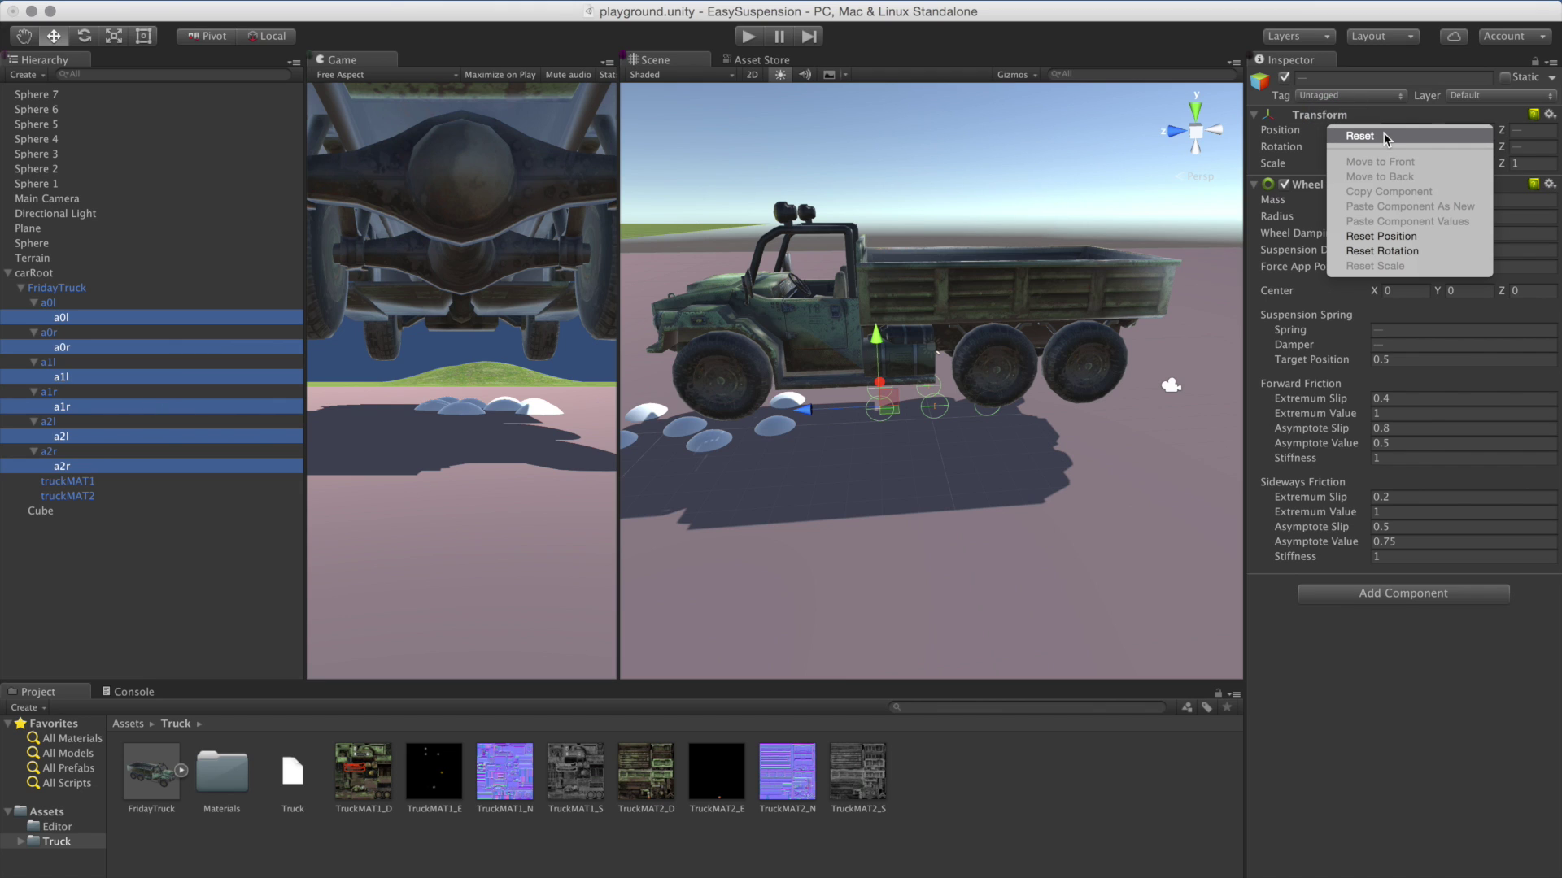
click(1385, 136)
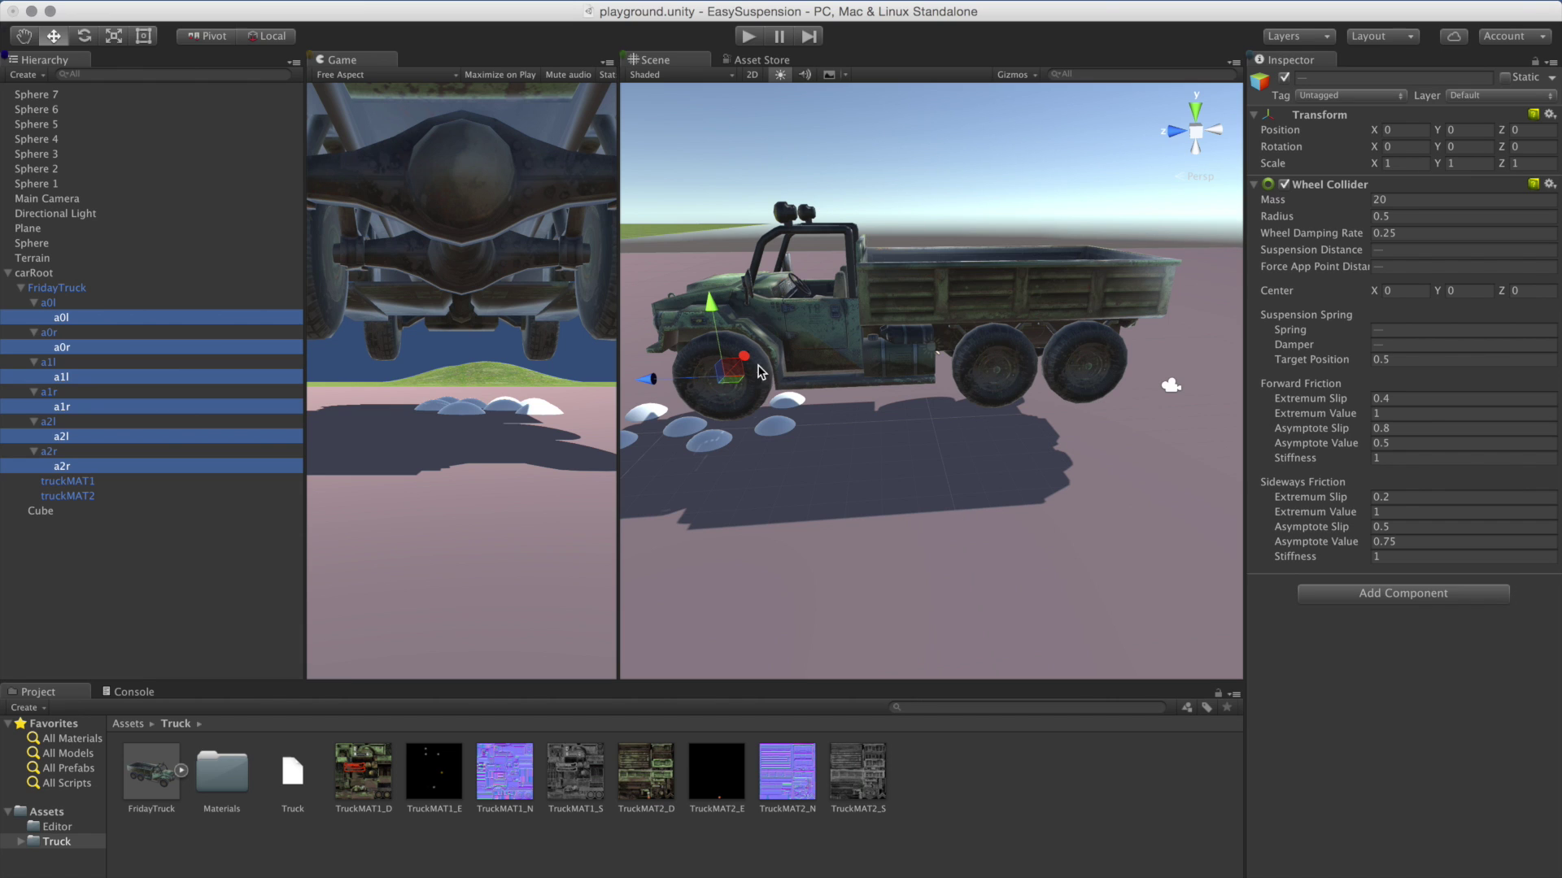
Show the scene in Wireframe shading and check the wheel colliders' placement inside the truck's wheels with carRoot selected.
click(62, 289)
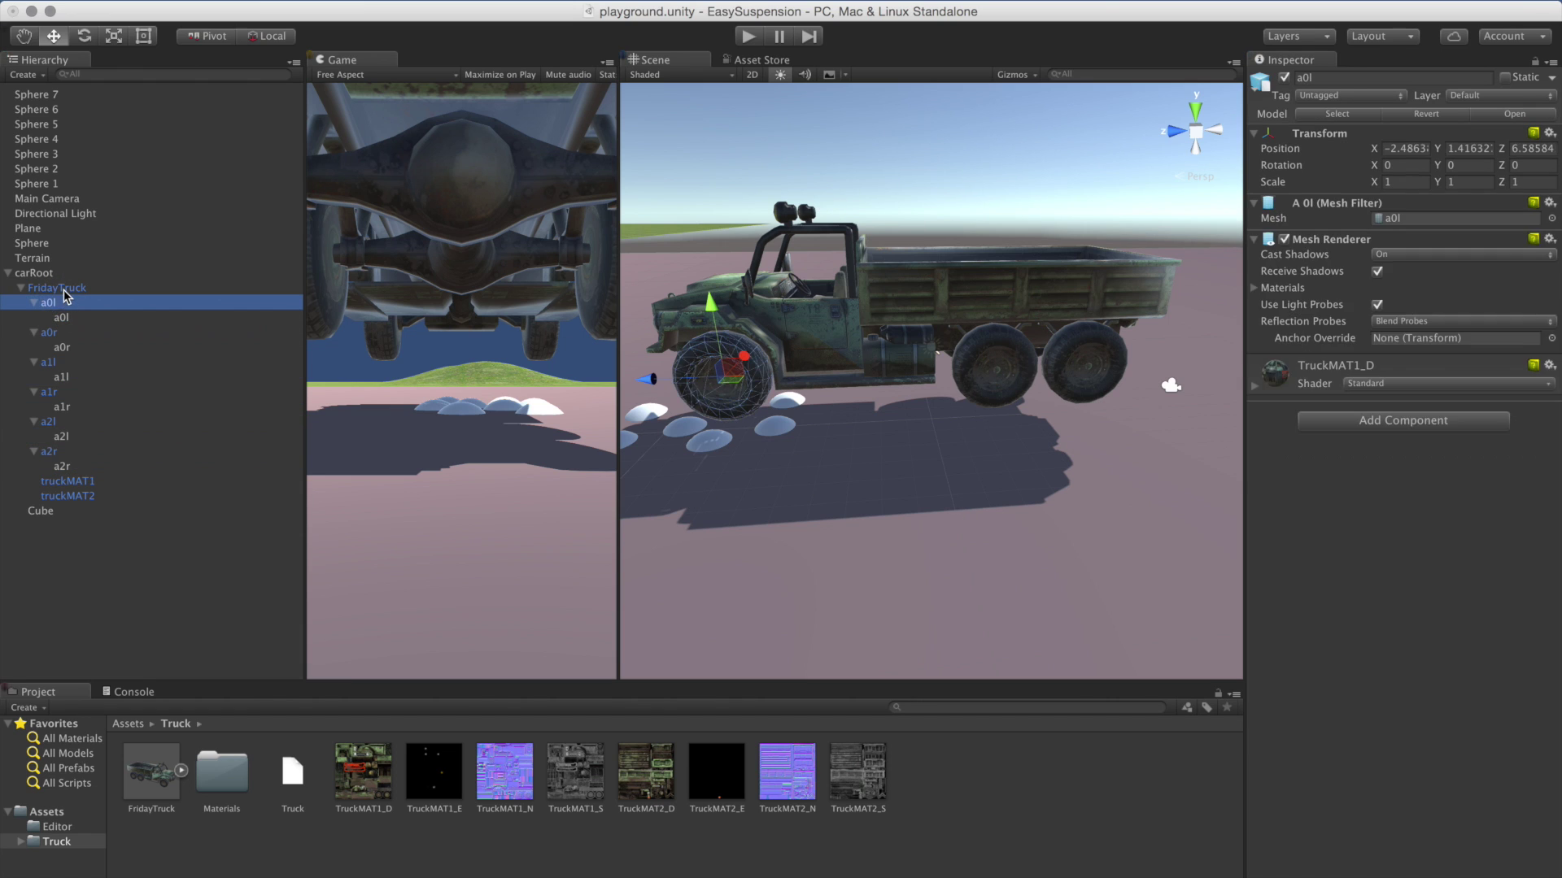
alt+drag(1097, 418, 927, 376)
click(639, 102)
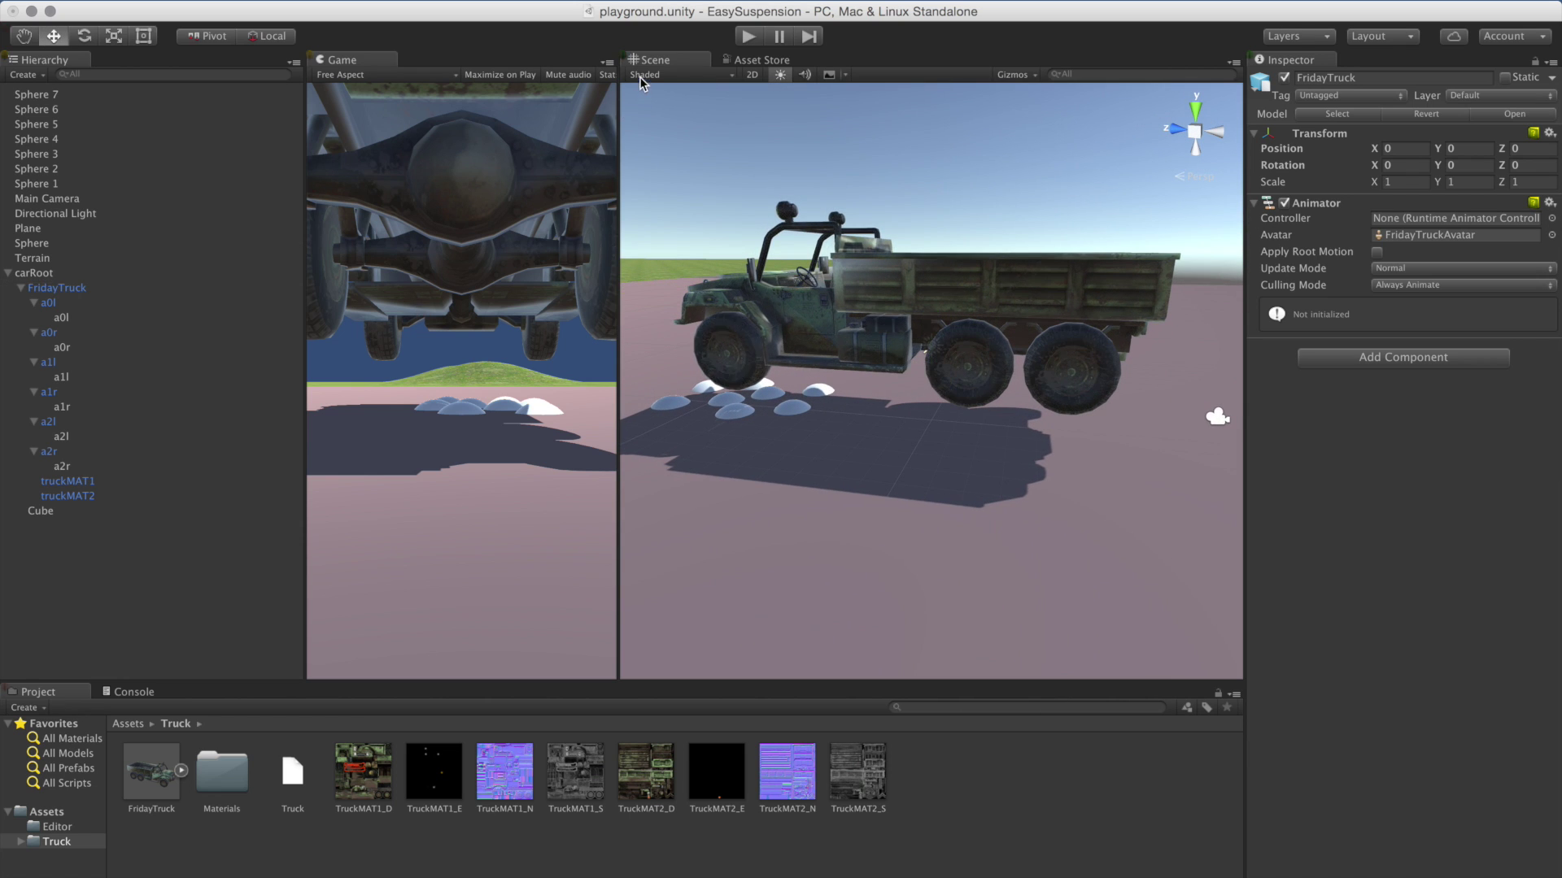
click(644, 74)
click(689, 122)
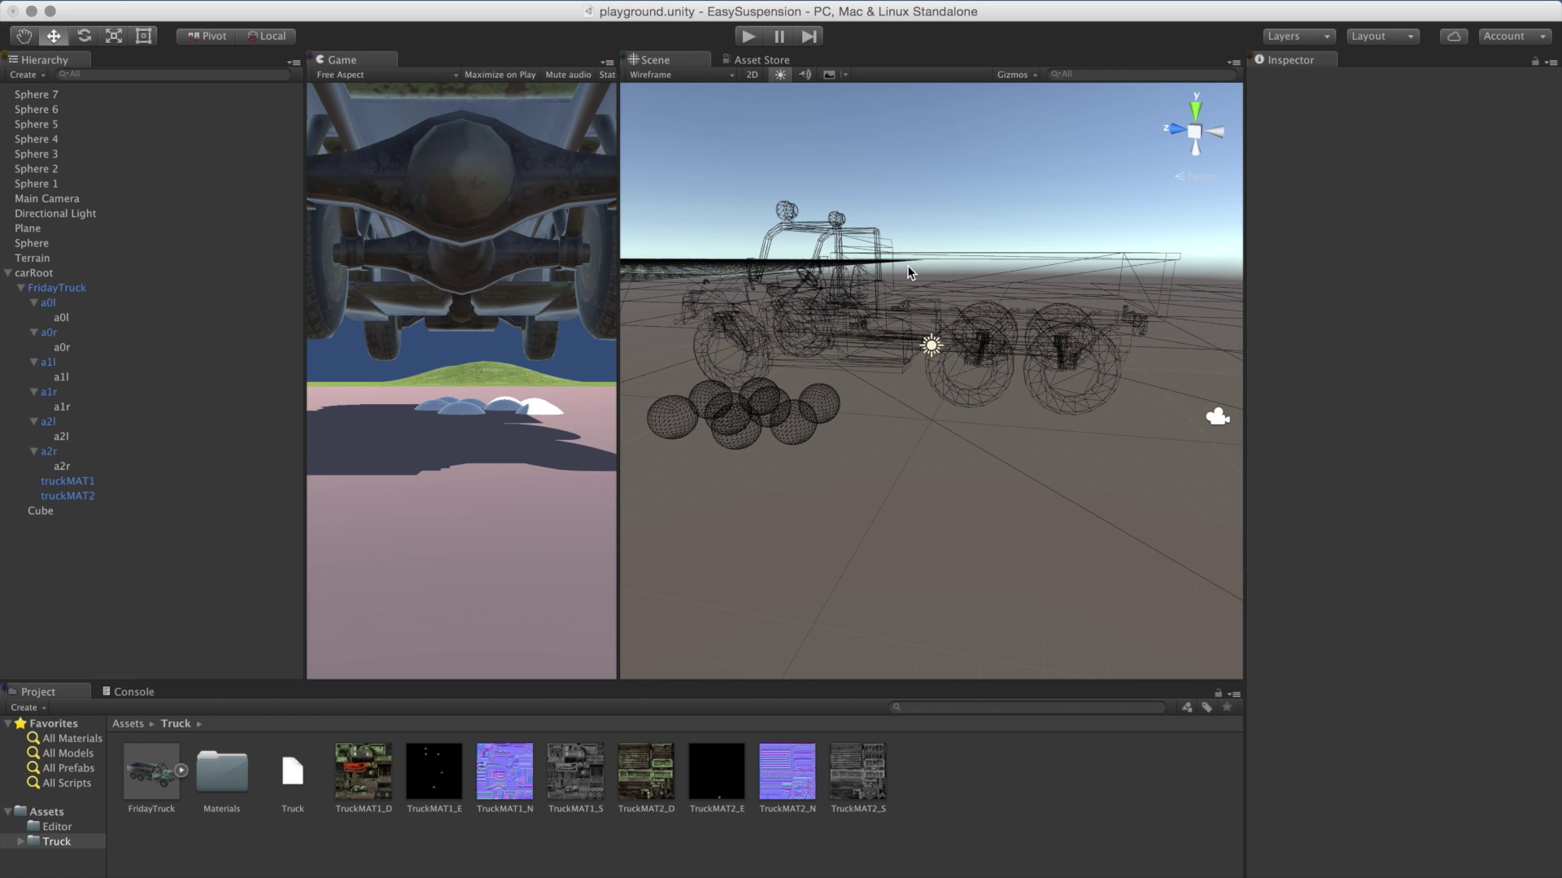
click(67, 274)
alt+drag(854, 306, 948, 301)
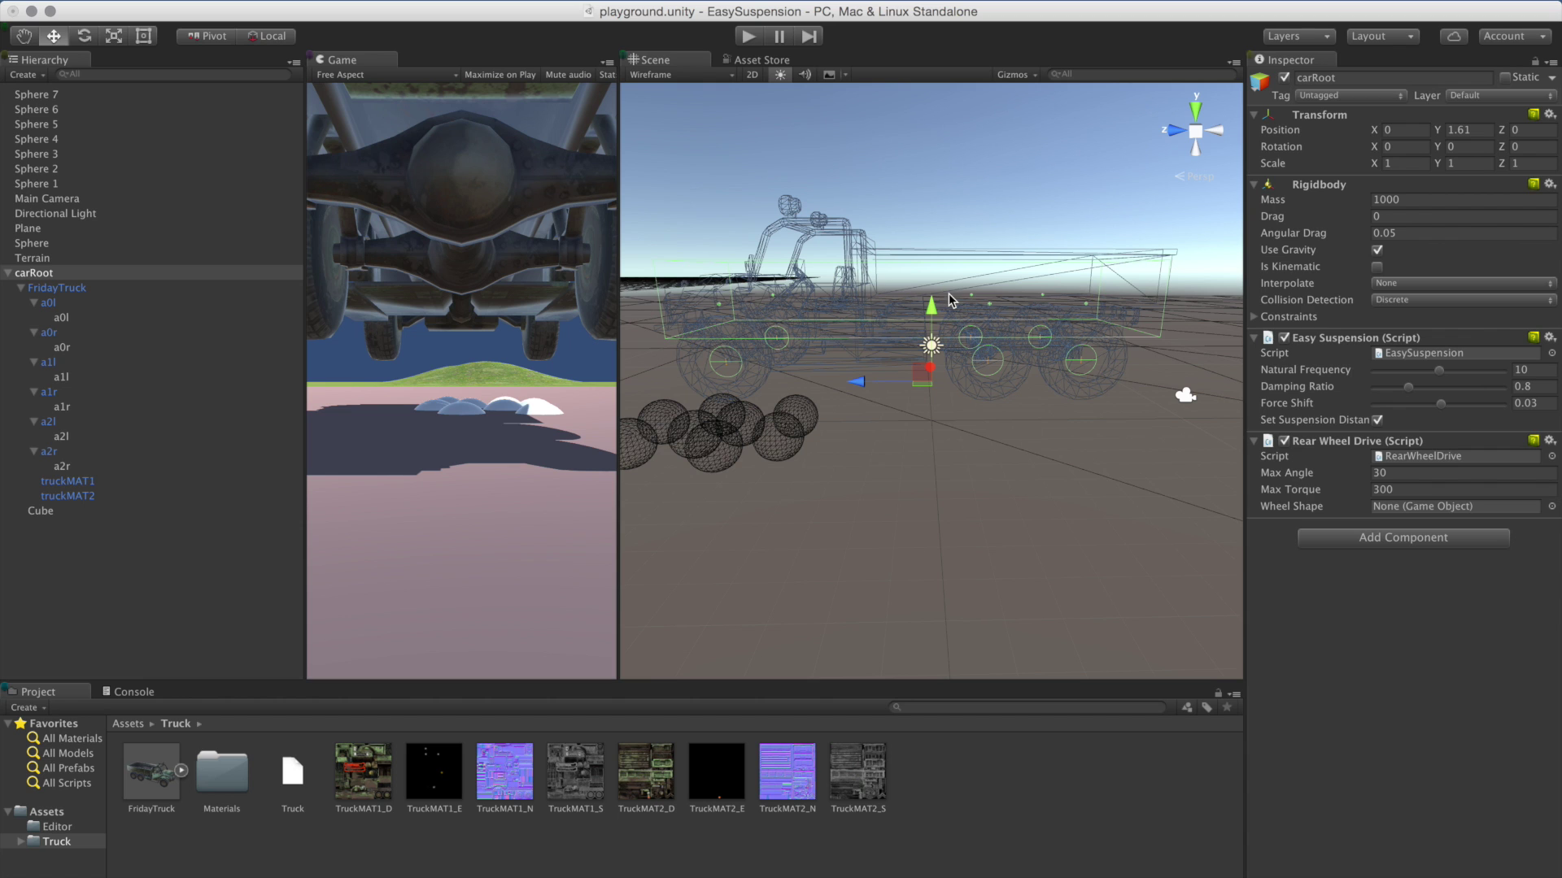
Move all six wheel colliders out of the FridayTruck wheel meshes to sit directly under carRoot.
click(88, 317)
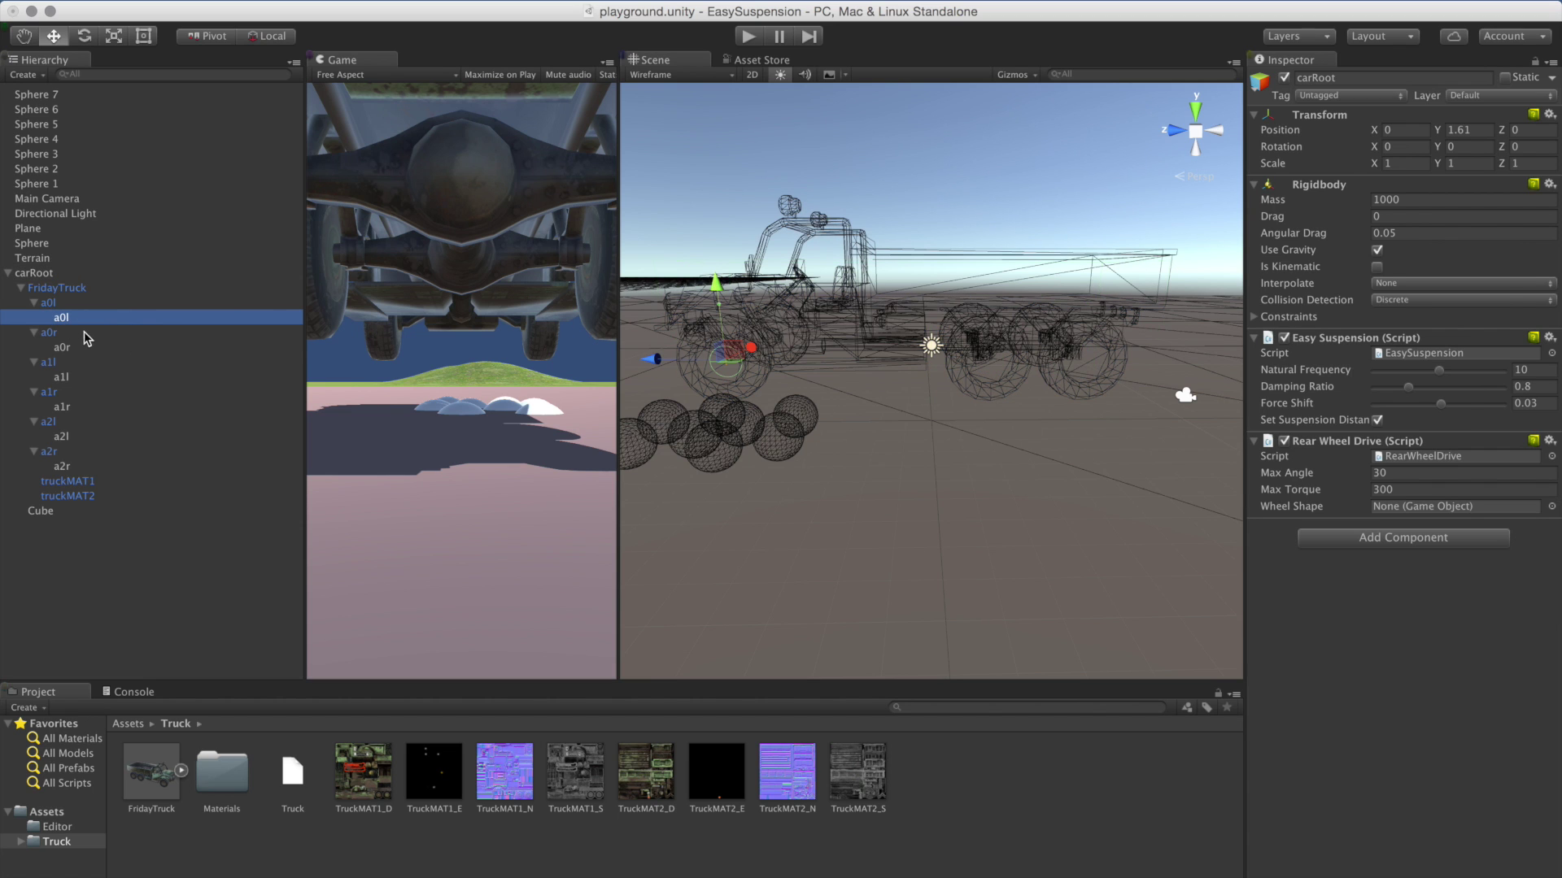
super+click(88, 347)
super+click(88, 377)
super+click(88, 407)
super+click(88, 437)
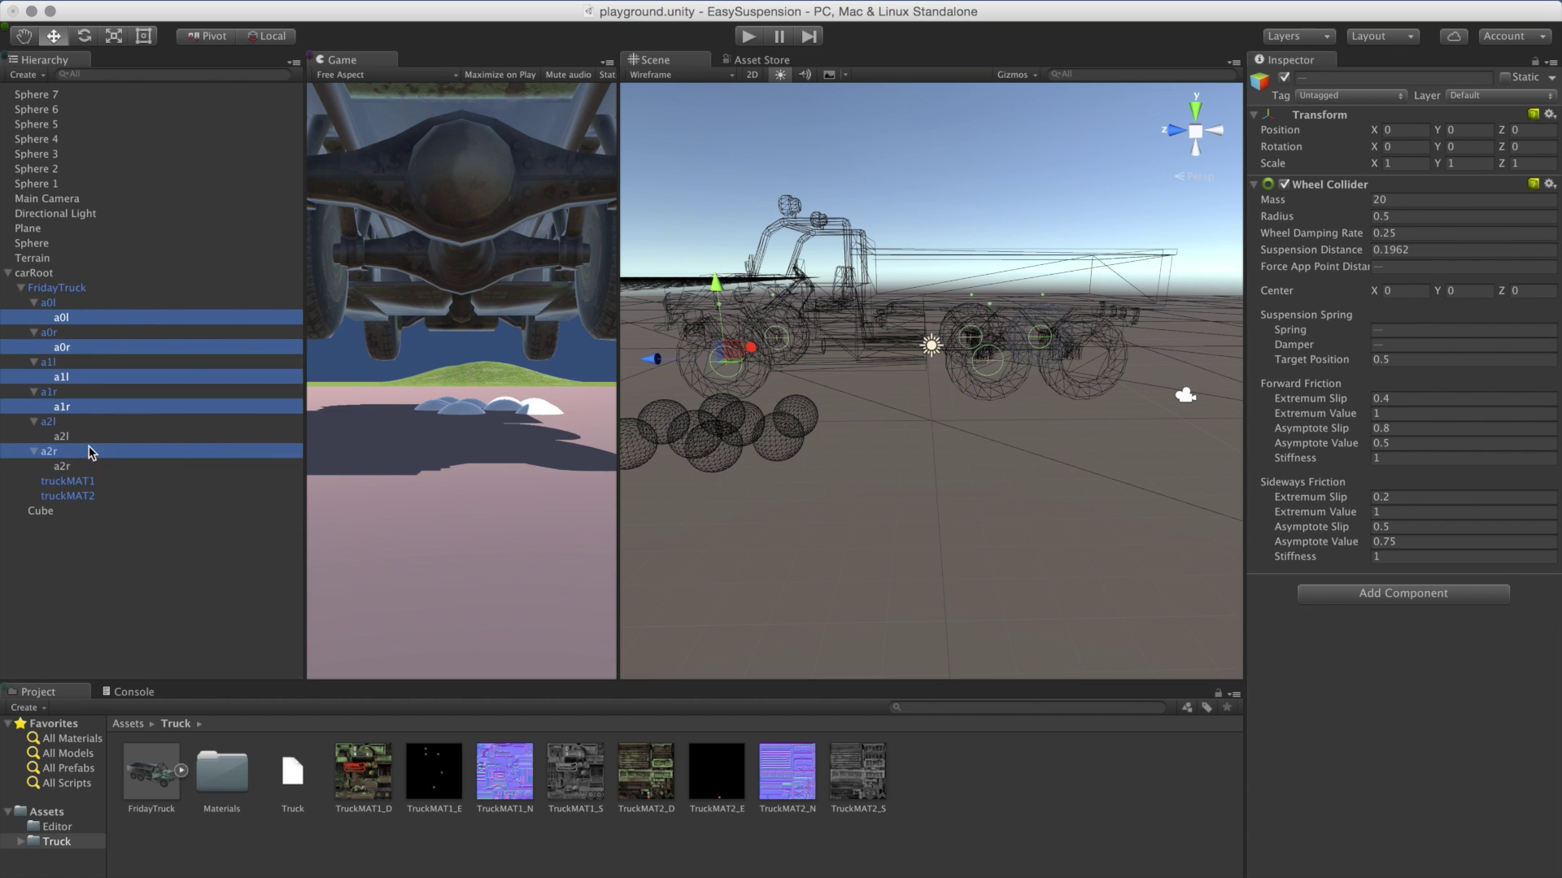
super+click(89, 467)
drag(94, 446, 49, 275)
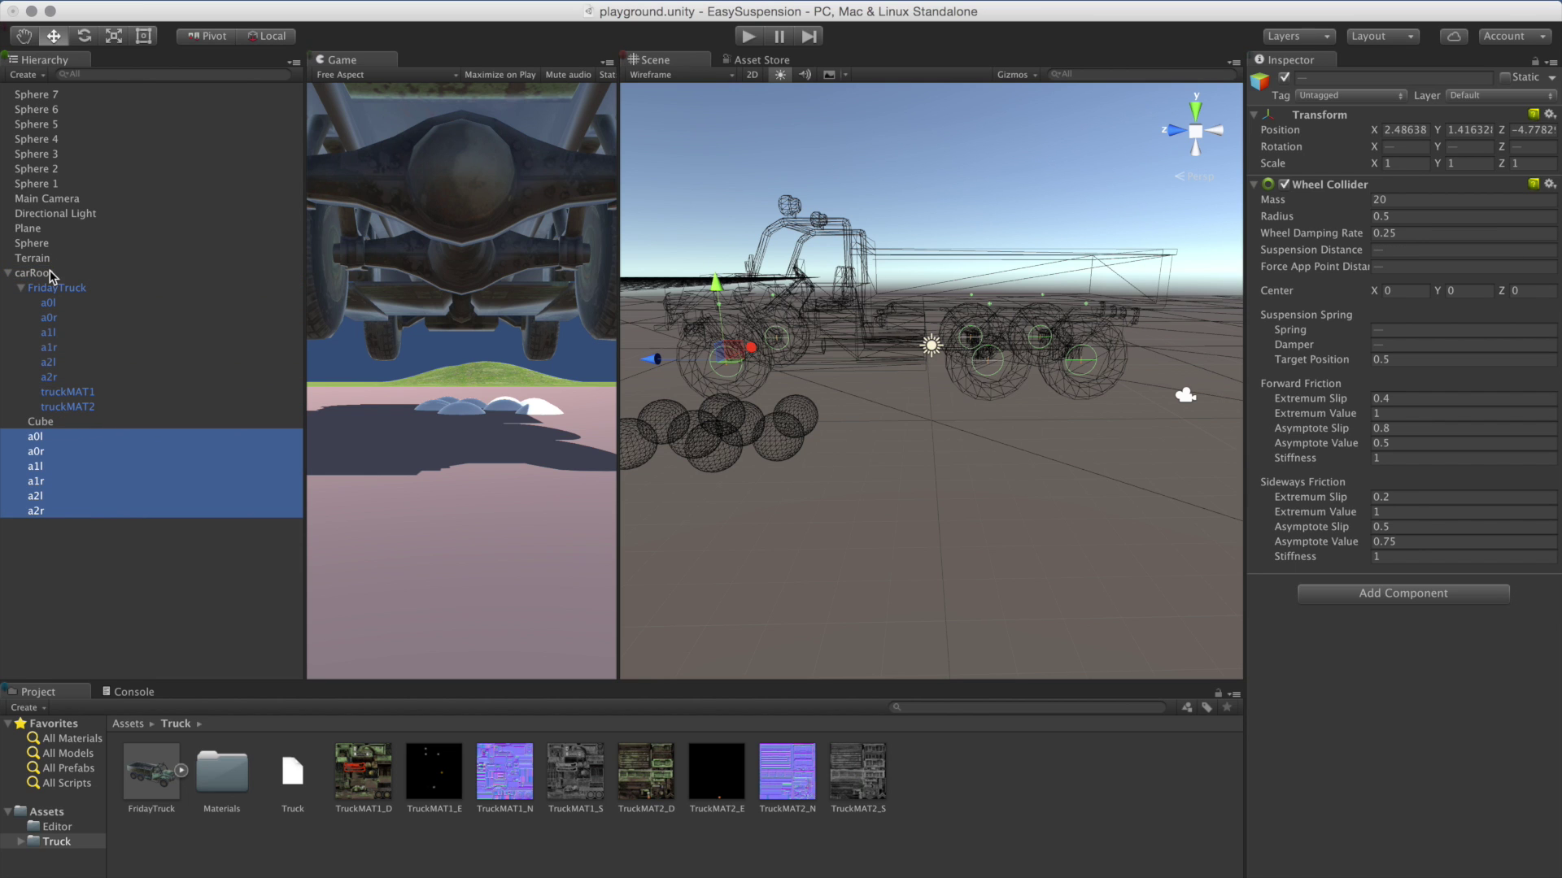
Set the radius of all six wheel colliders to 1.28 to match the wheel meshes, and return the scene to Shaded mode.
alt+drag(921, 386, 747, 393)
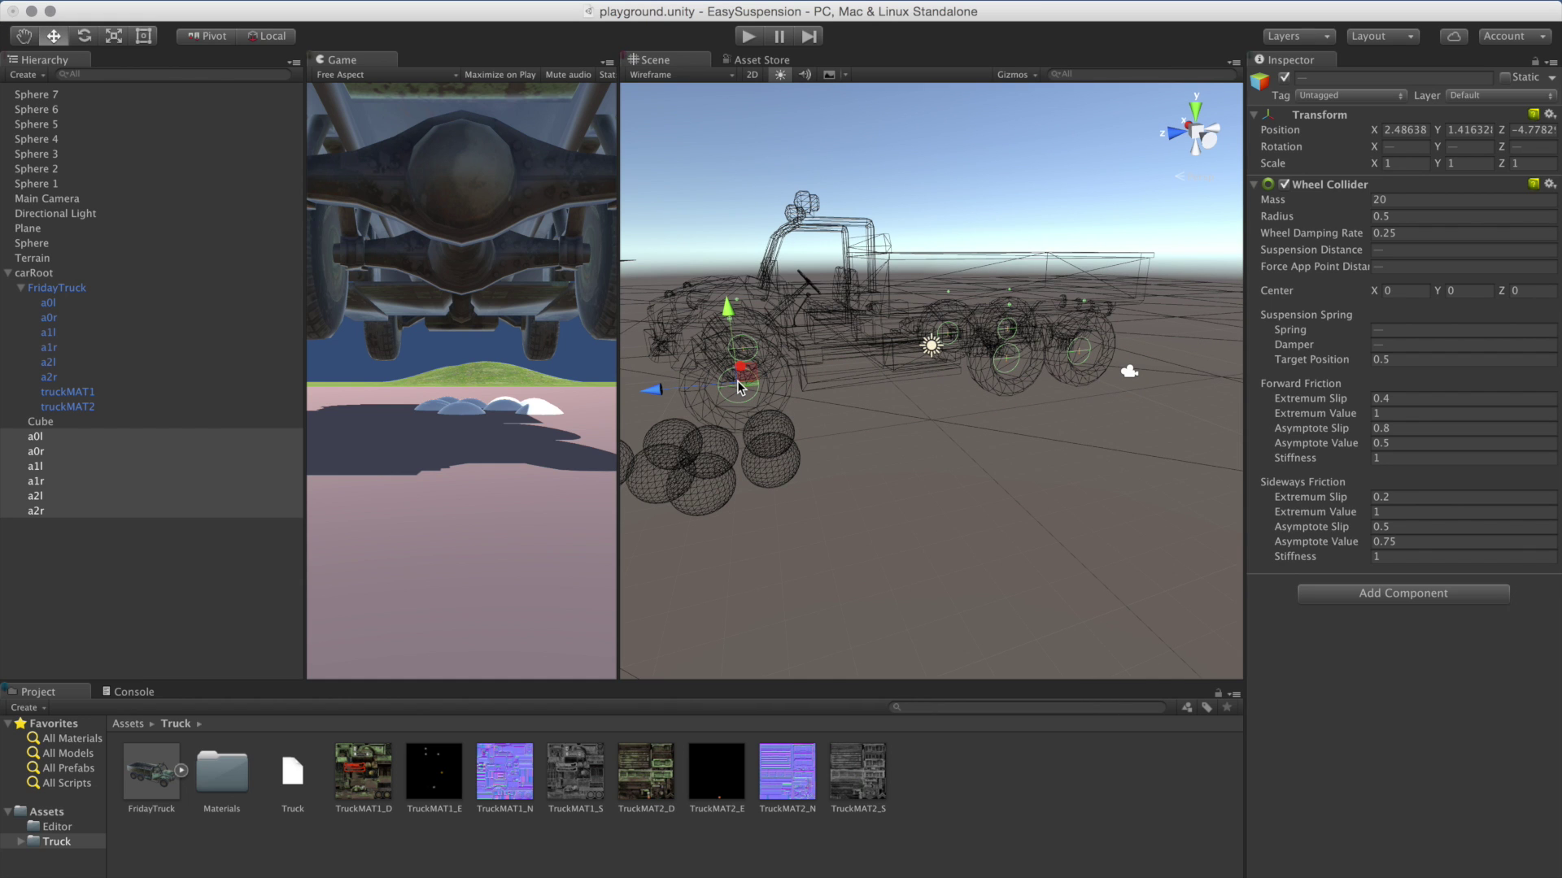
alt+drag(833, 435, 911, 368)
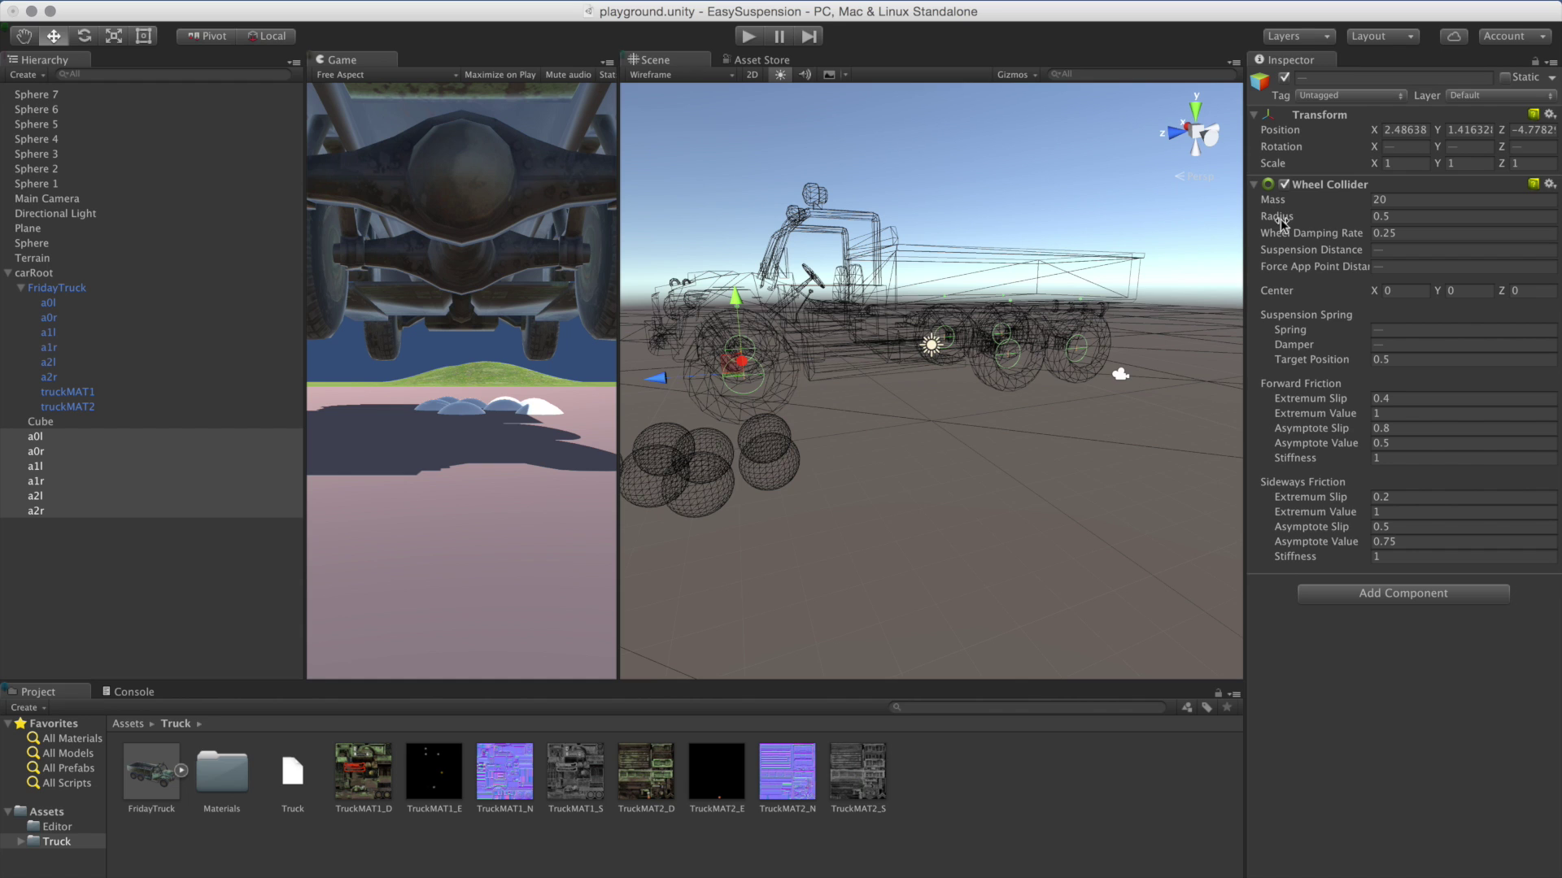
drag(1275, 218, 1327, 219)
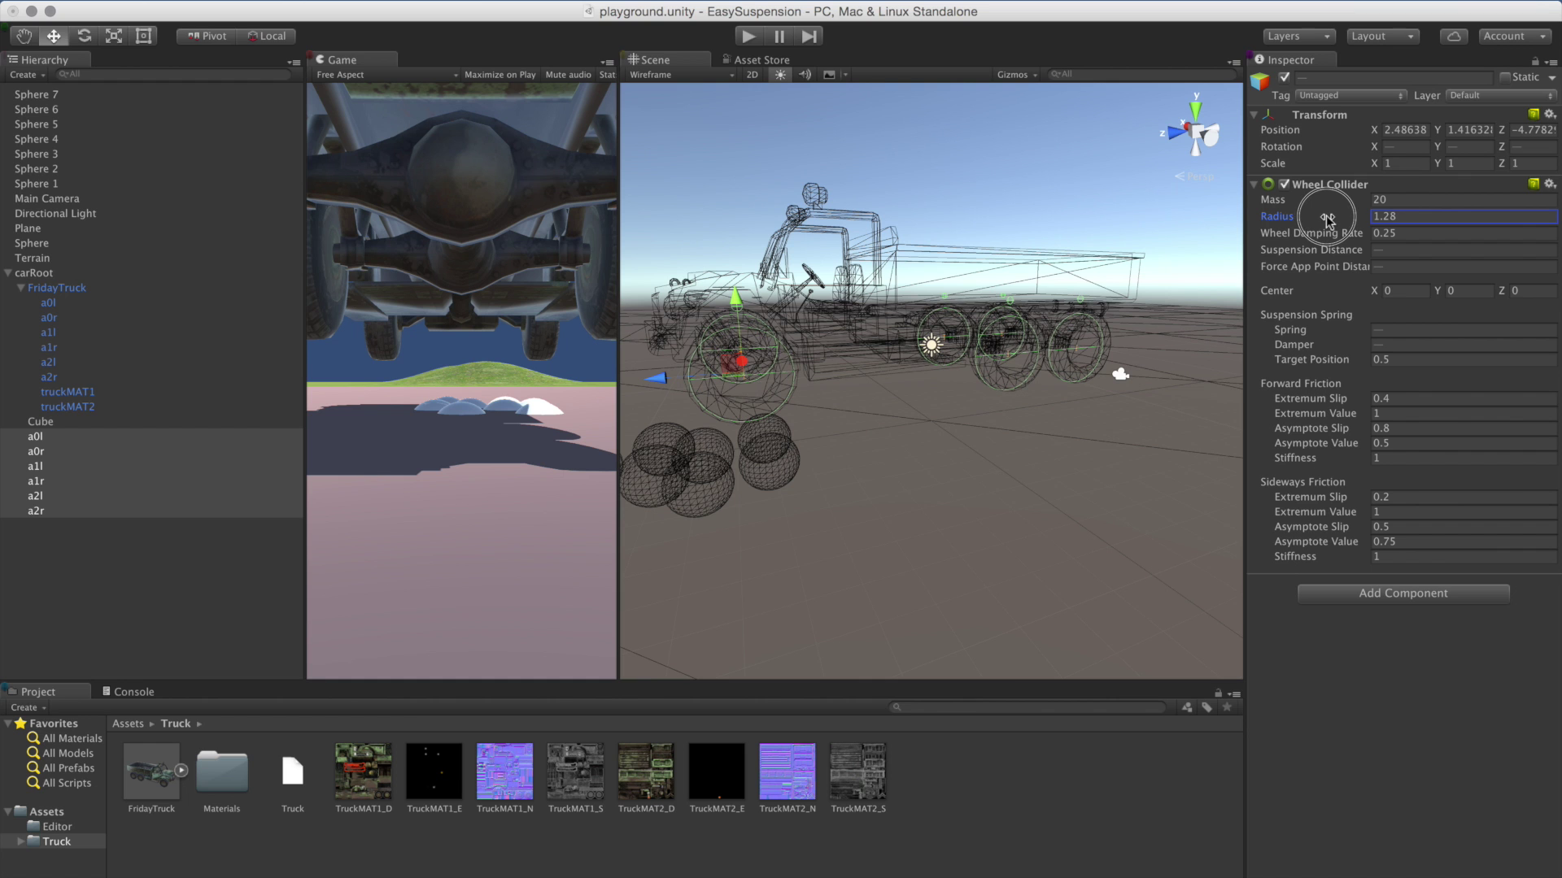
alt+drag(1026, 358, 1066, 391)
click(675, 74)
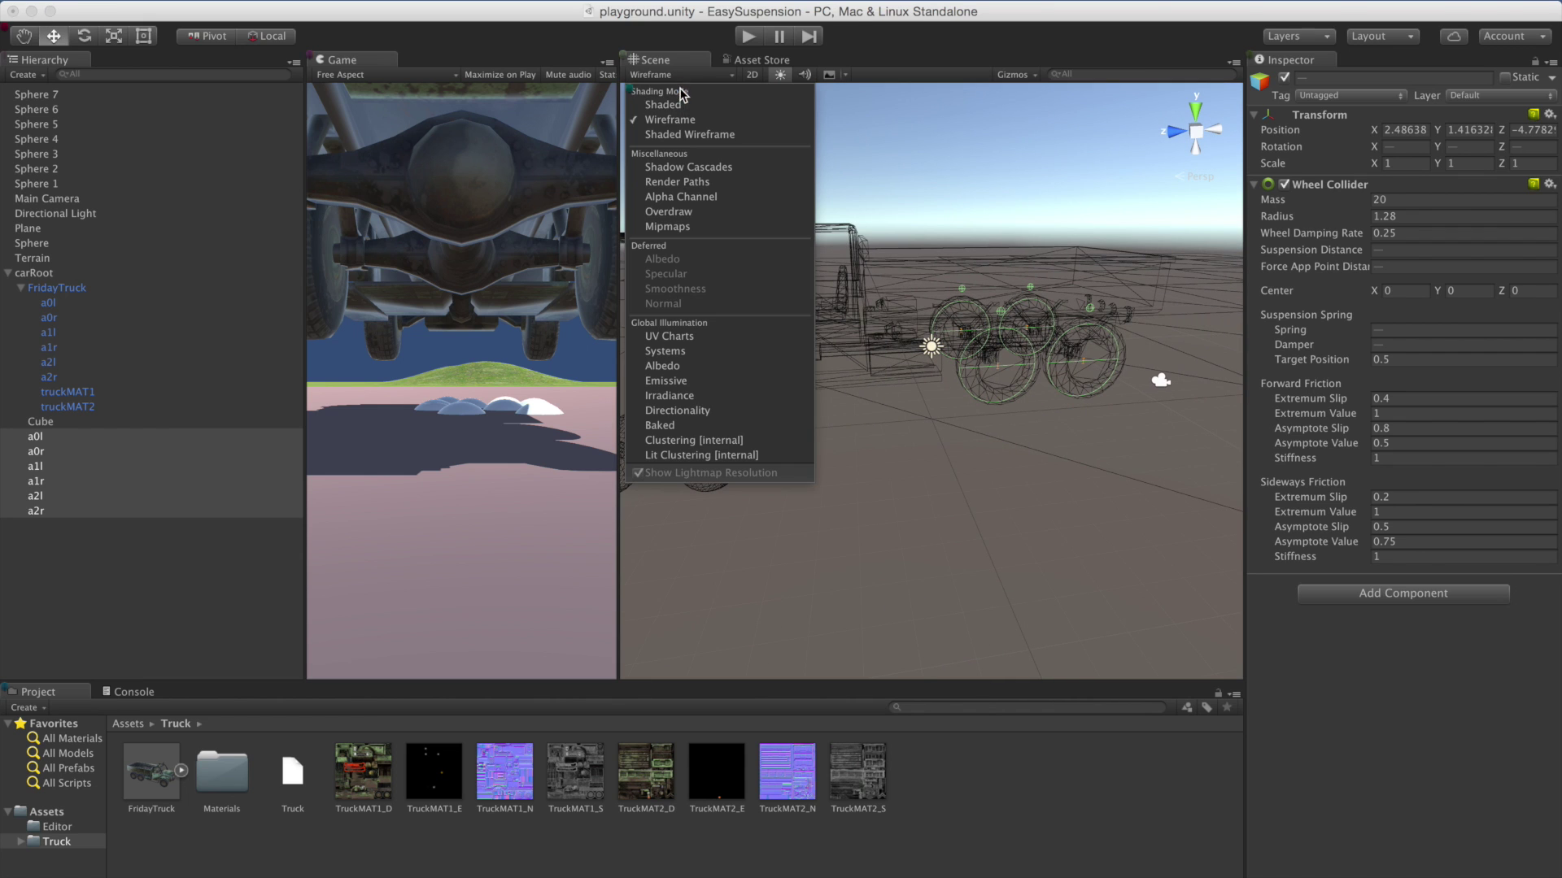
click(683, 105)
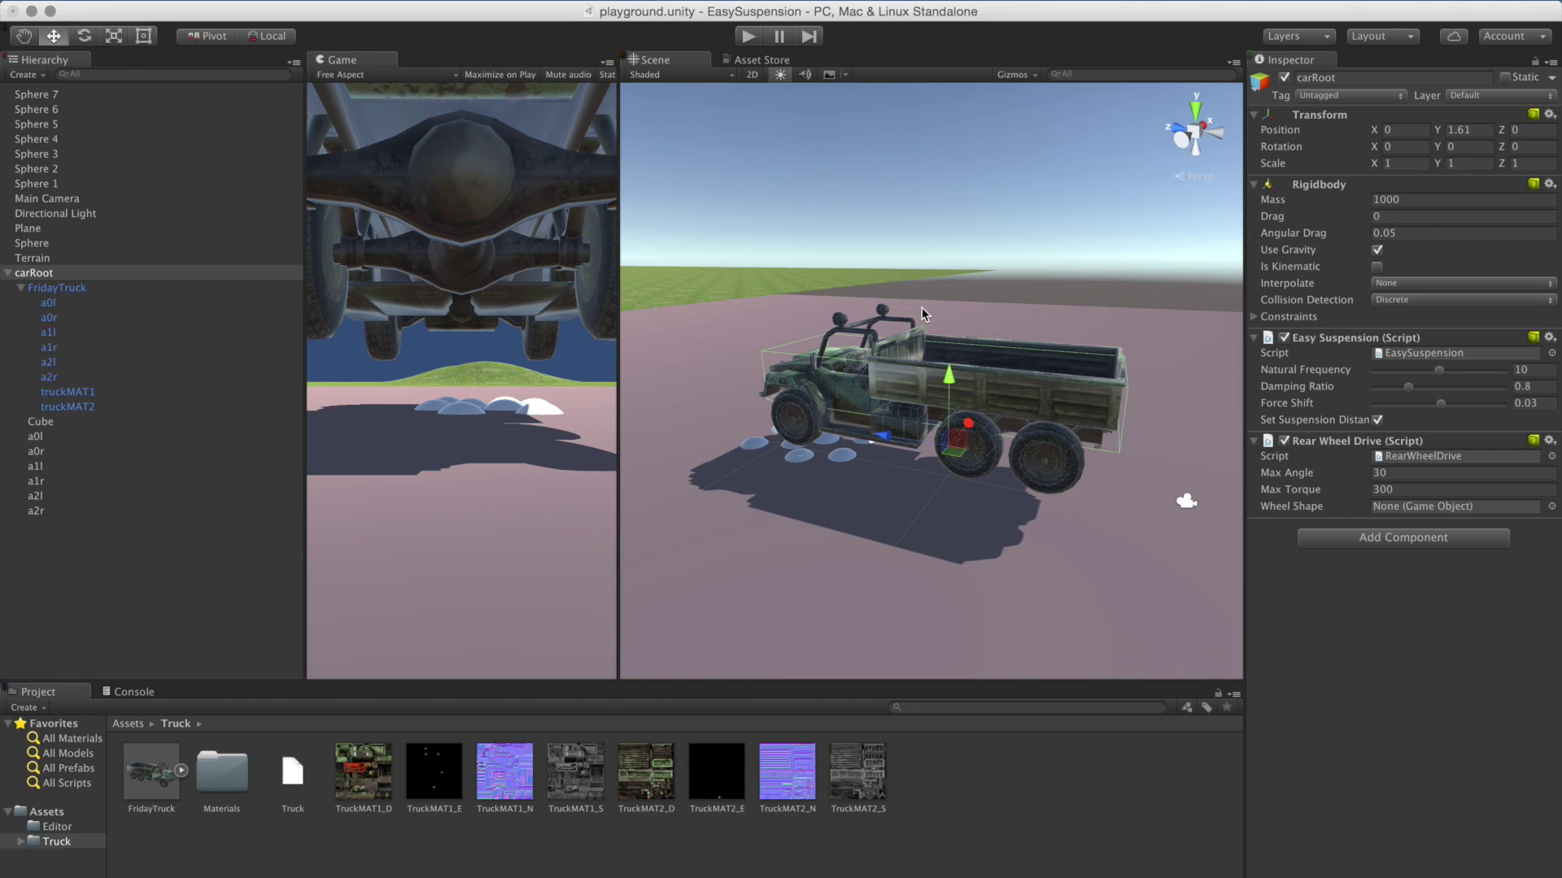
Run the scene and test-drive the truck forward toward the spheres, framing carRoot to watch its suspension up close.
click(744, 38)
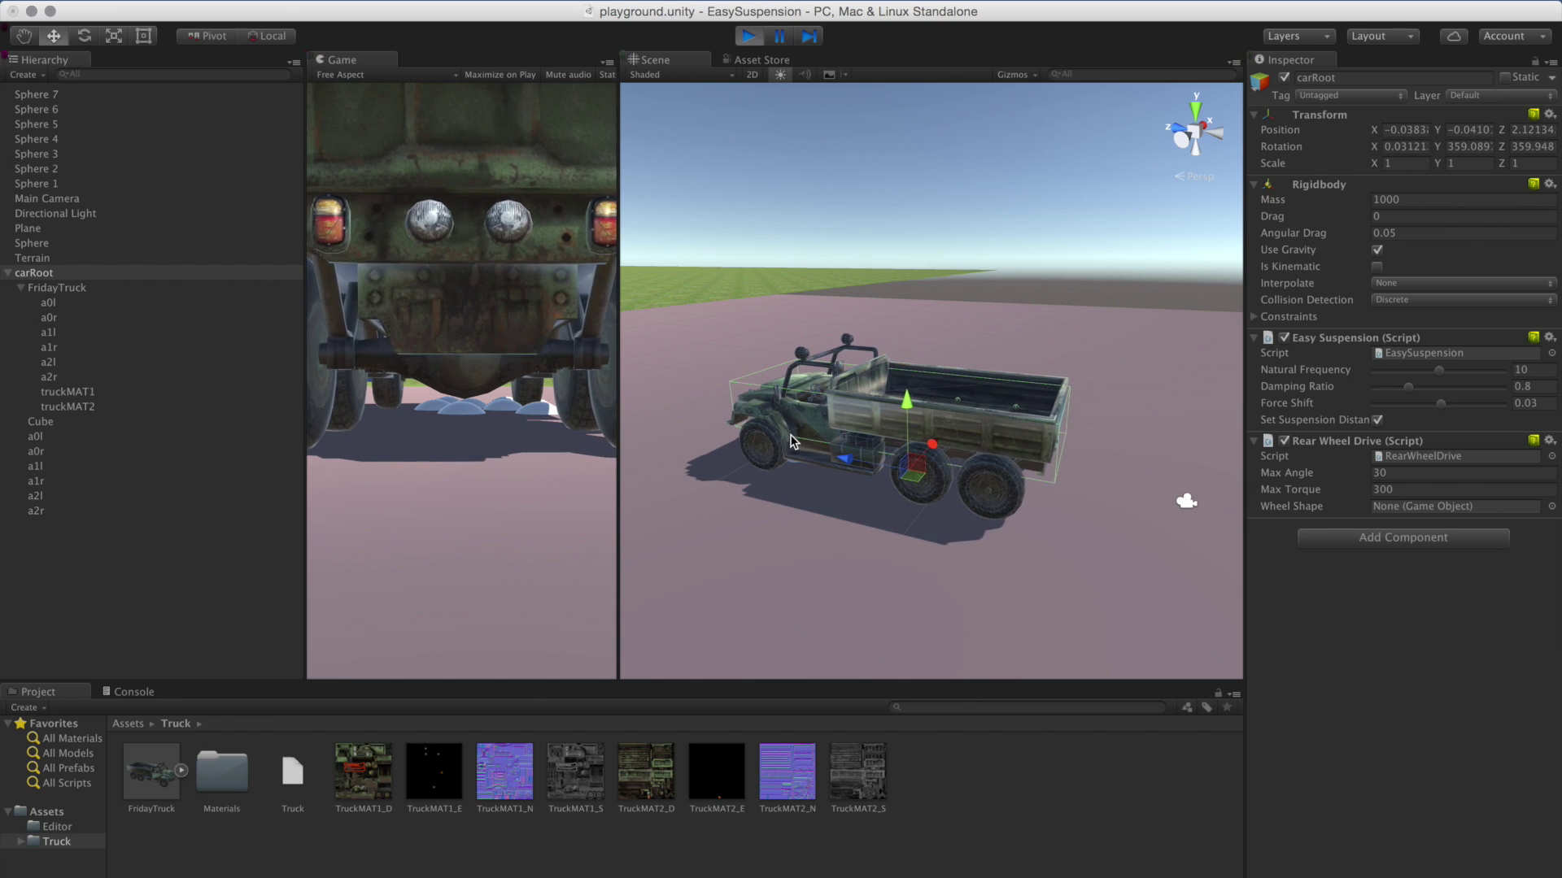
click(789, 309)
alt+drag(789, 309, 805, 387)
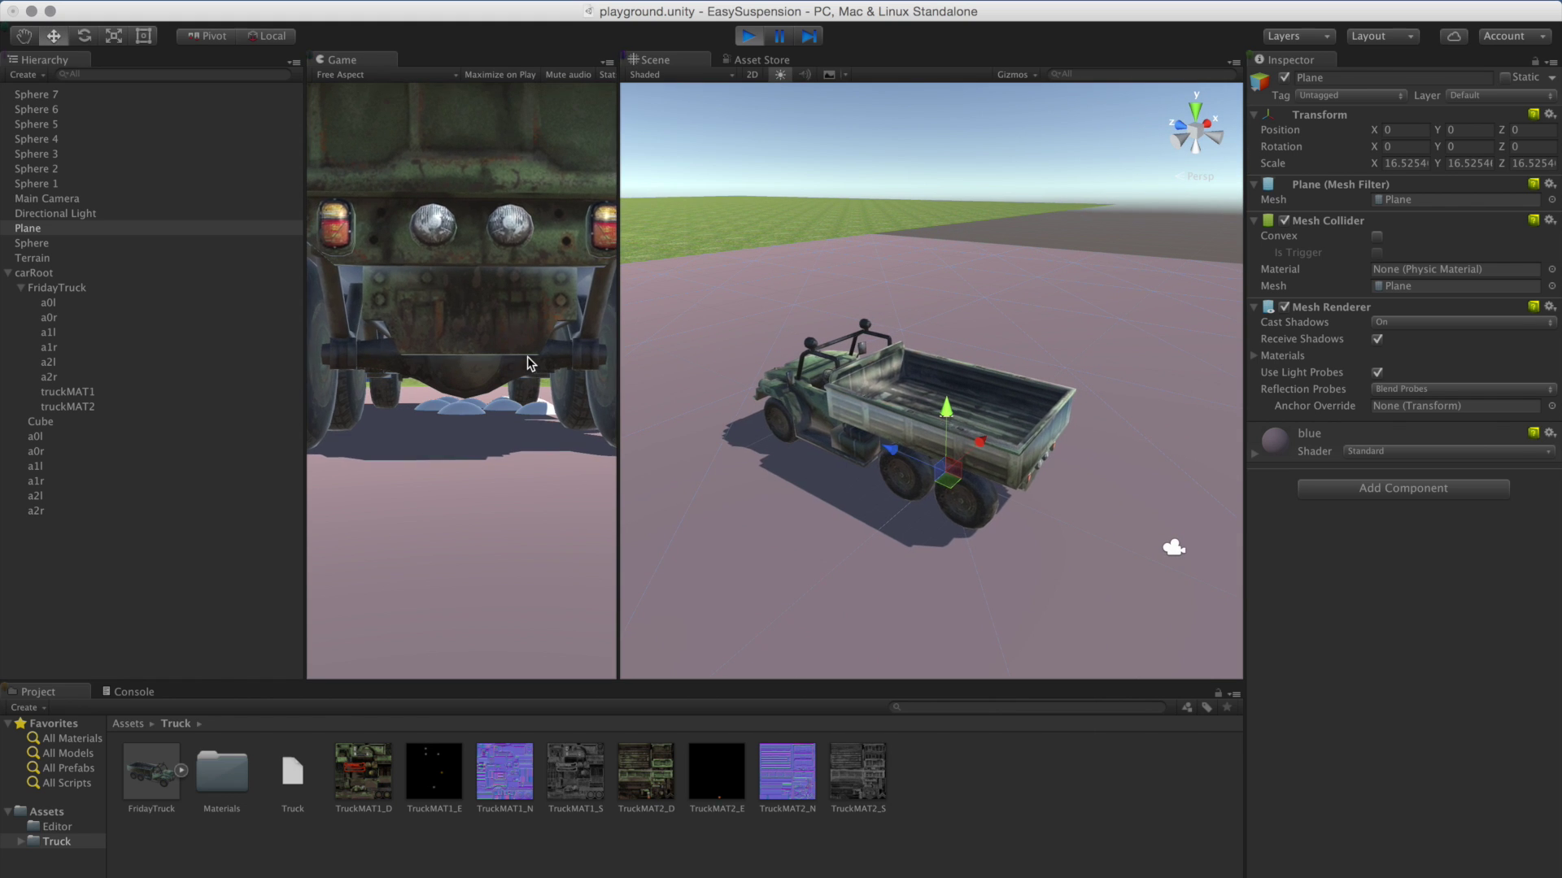
key(Up)
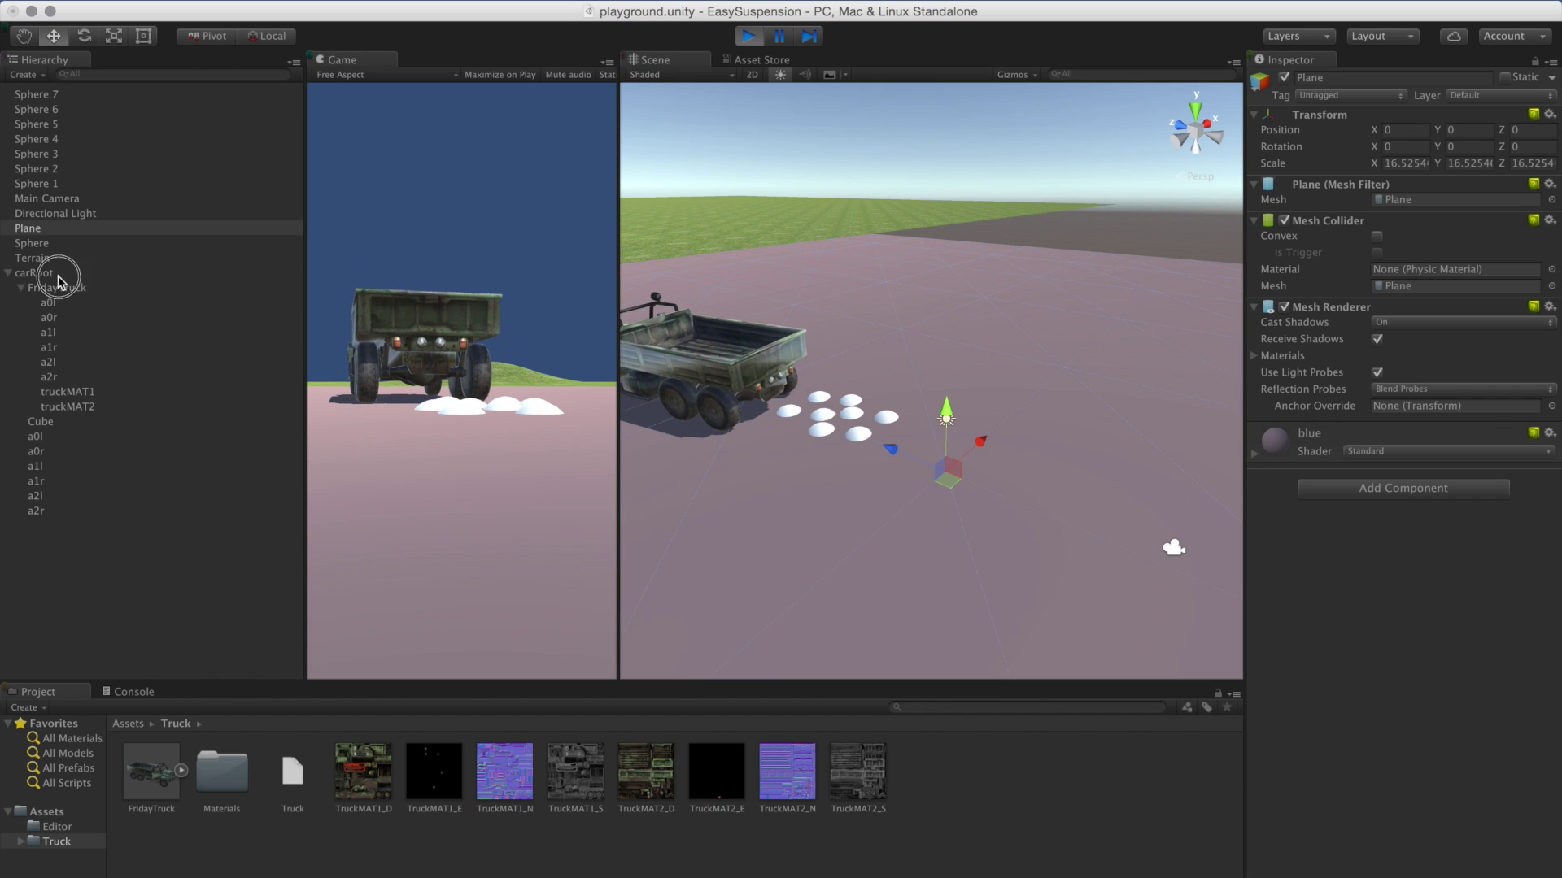
click(33, 273)
key(f)
scroll(888, 351, up, 5)
alt+drag(889, 355, 845, 401)
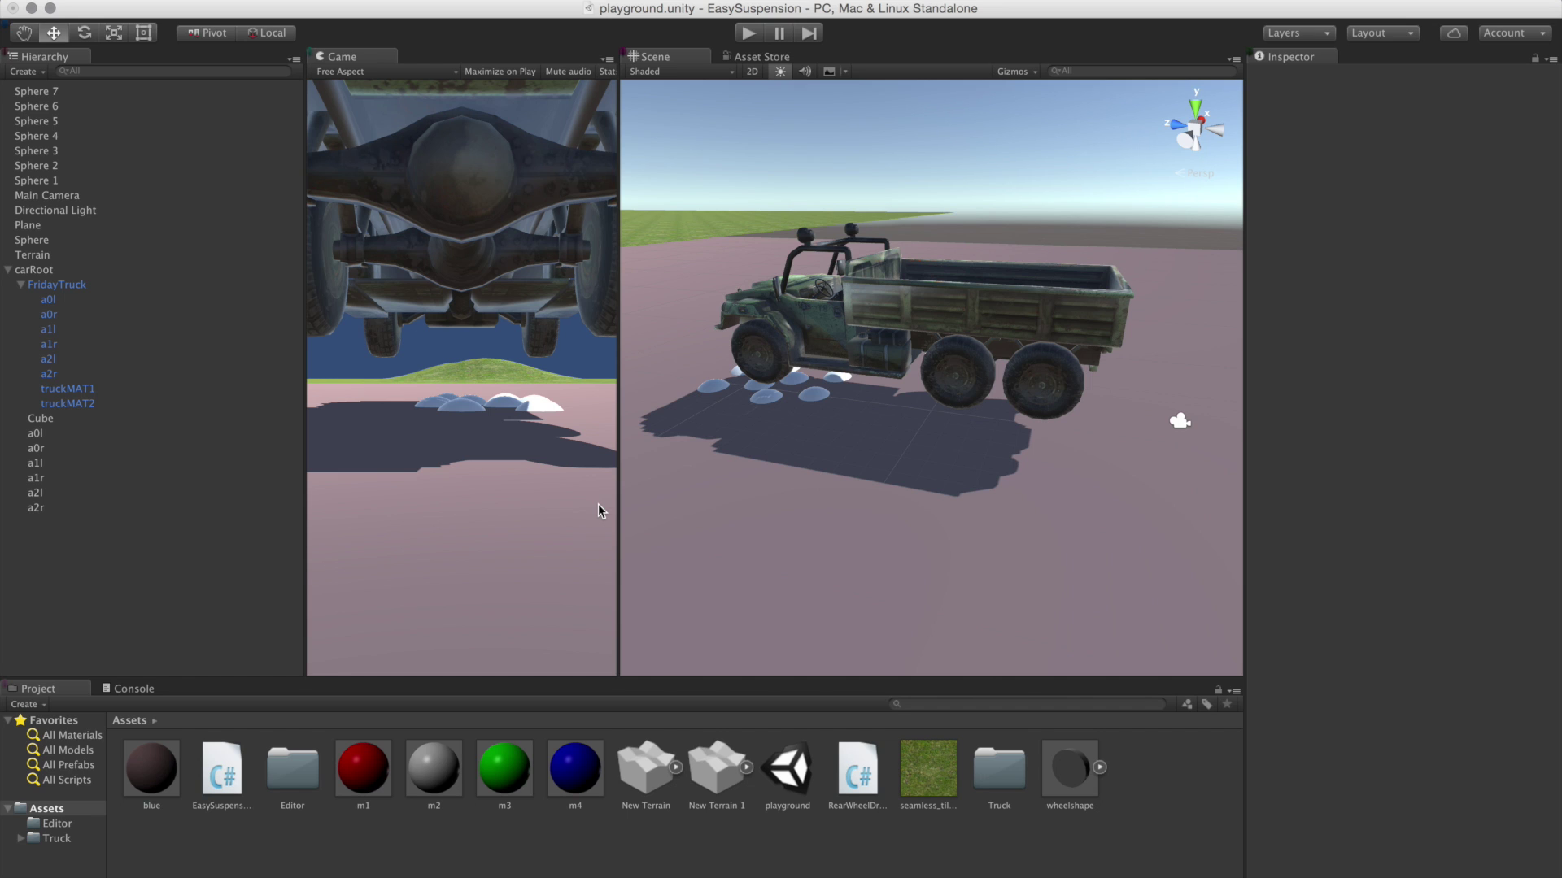
Inspect carRoot's Rear Wheel Drive component and locate its RearWheelDrive script in the project assets.
click(82, 273)
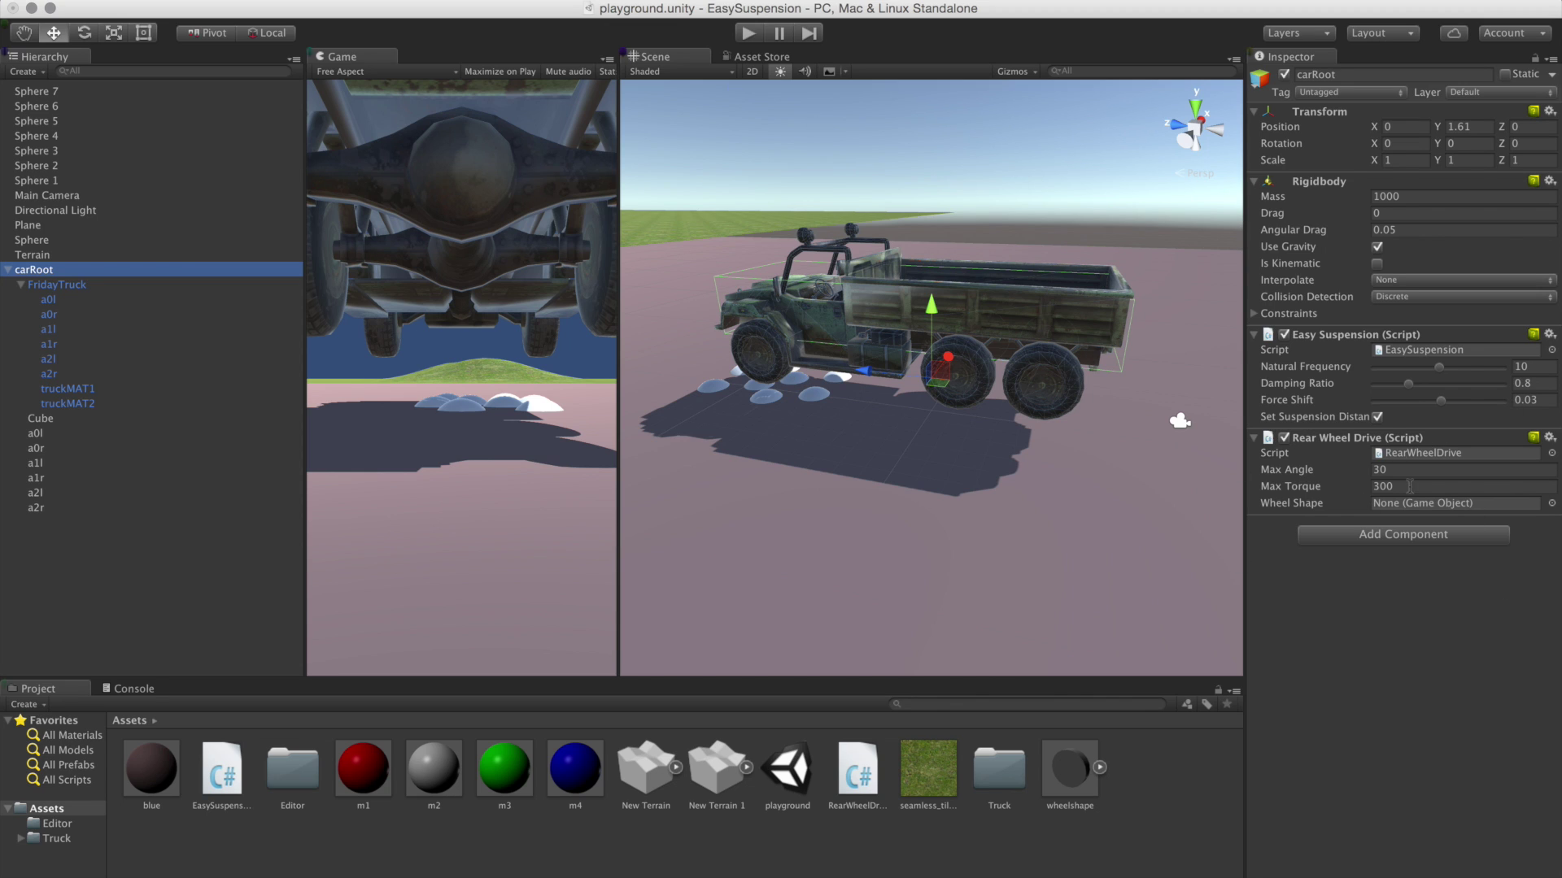
click(1438, 455)
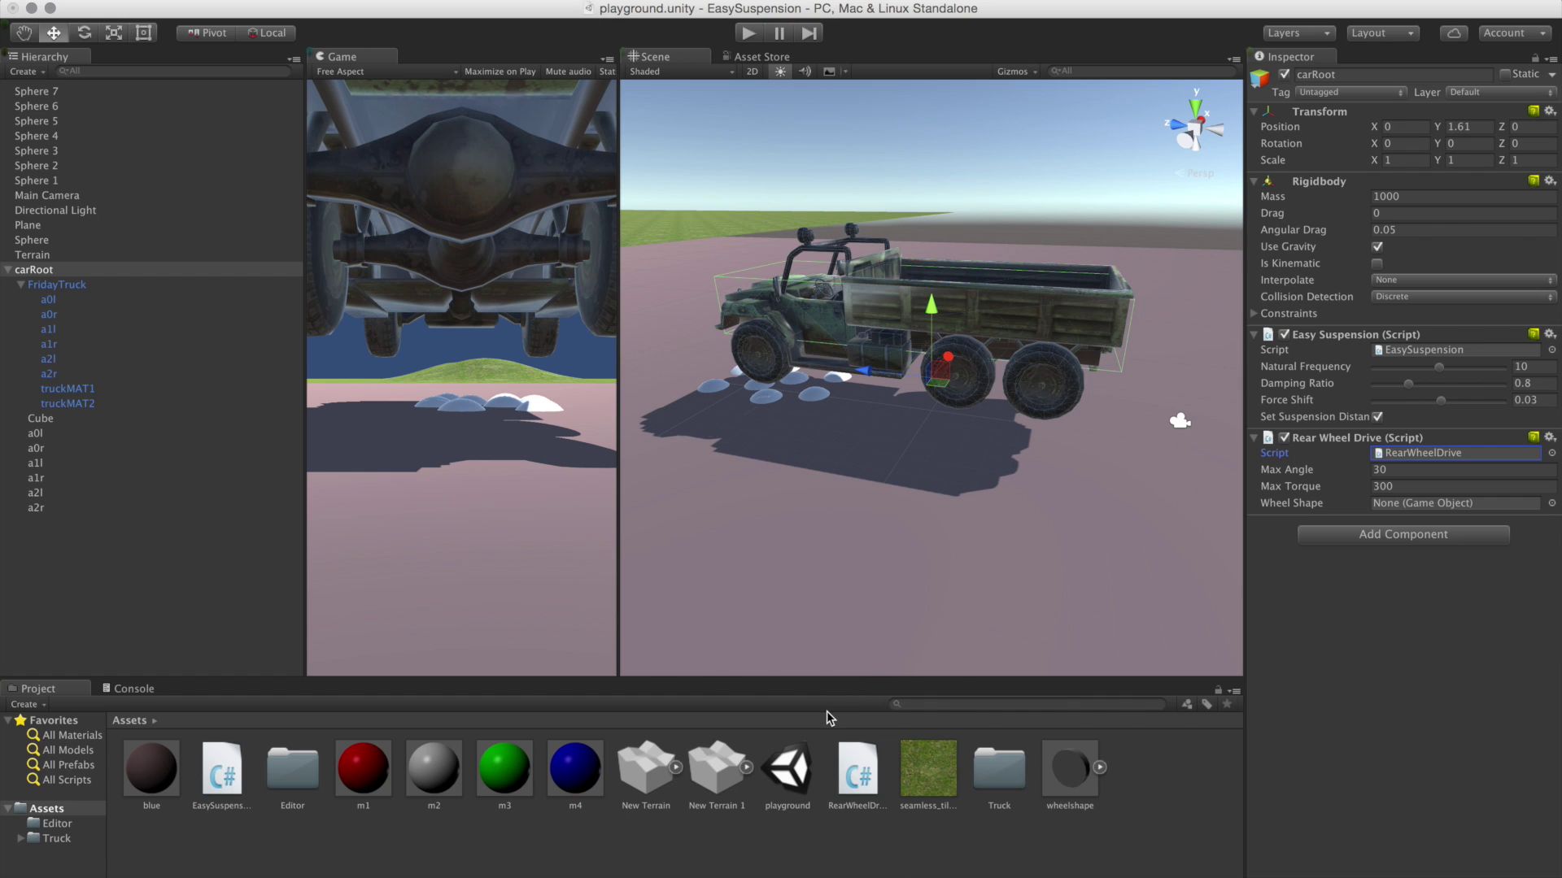
click(861, 773)
key(super+Tab)
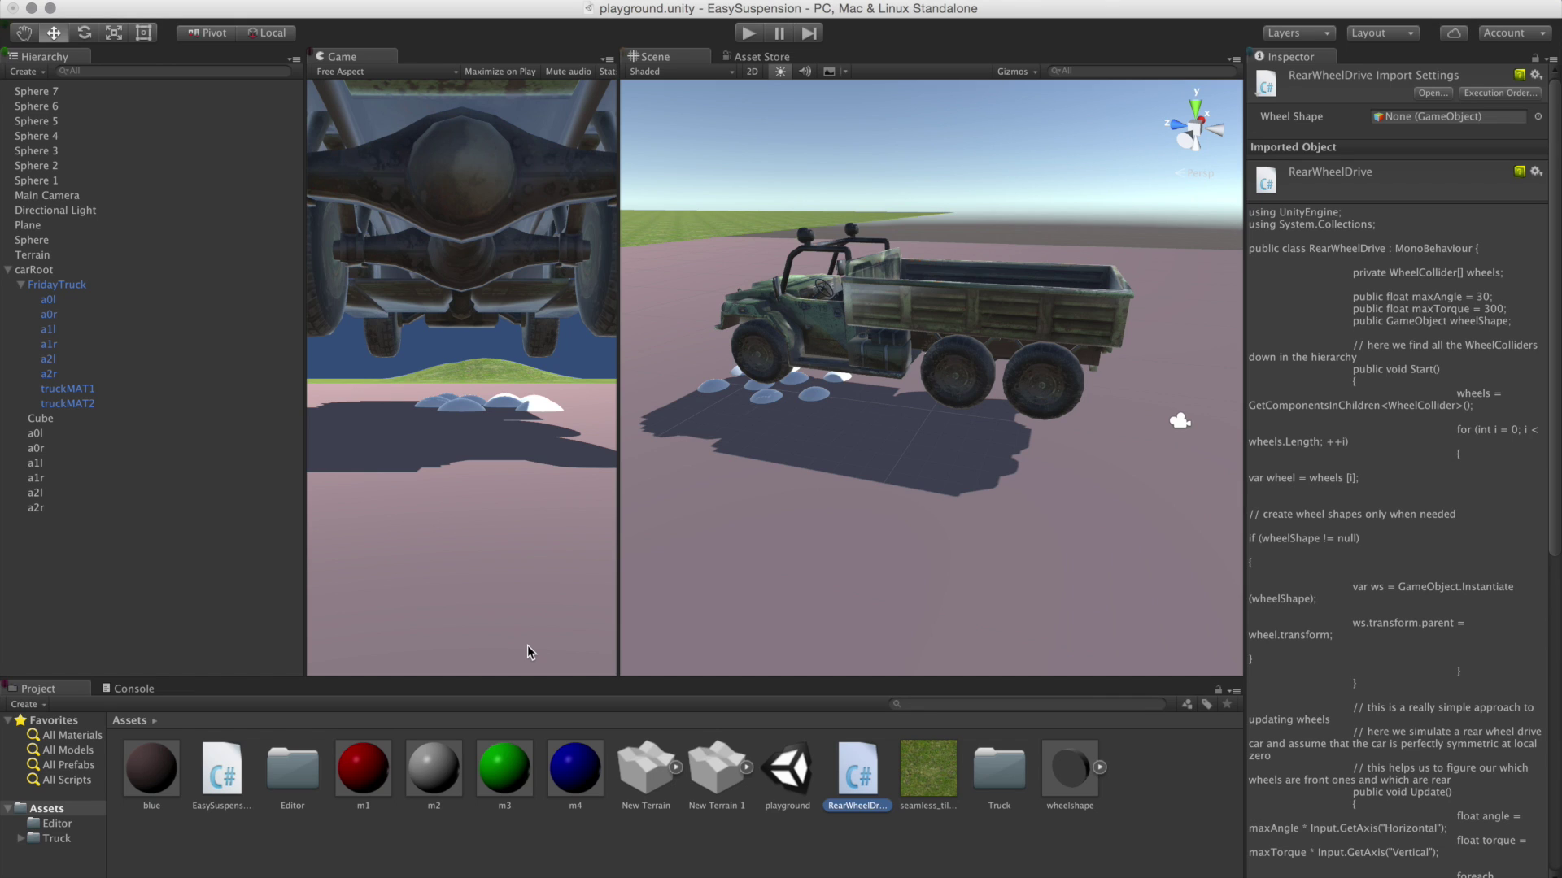
Launch Sublime Text and open the project's Assets folder in it.
key(super+space)
text(subl)
key(Return)
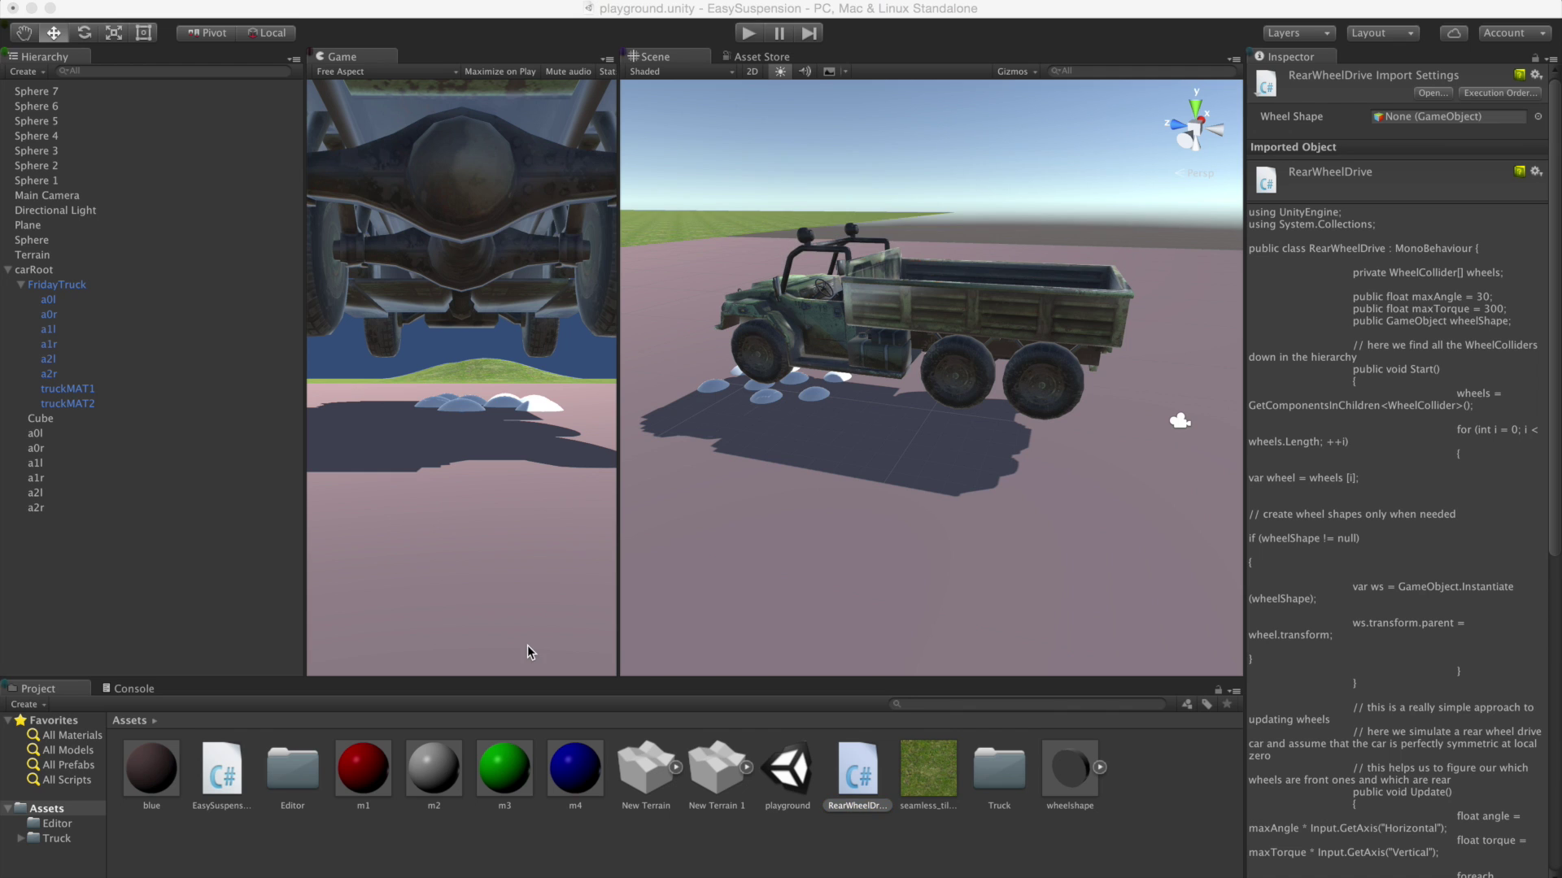
key(super+Tab)
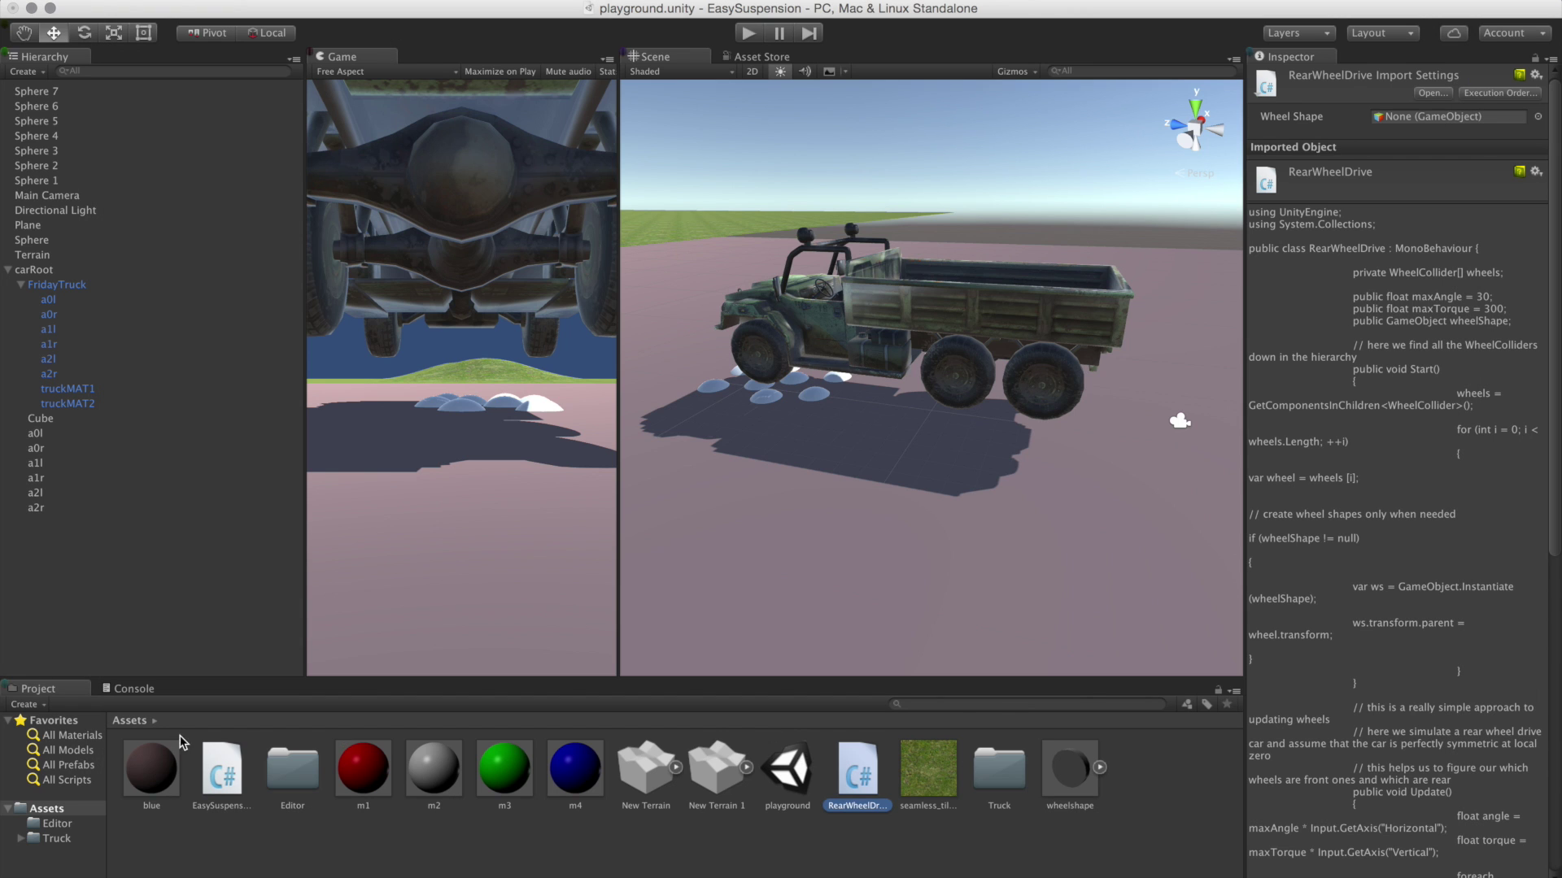
right_click(61, 809)
drag(61, 809, 603, 305)
key(super+Tab)
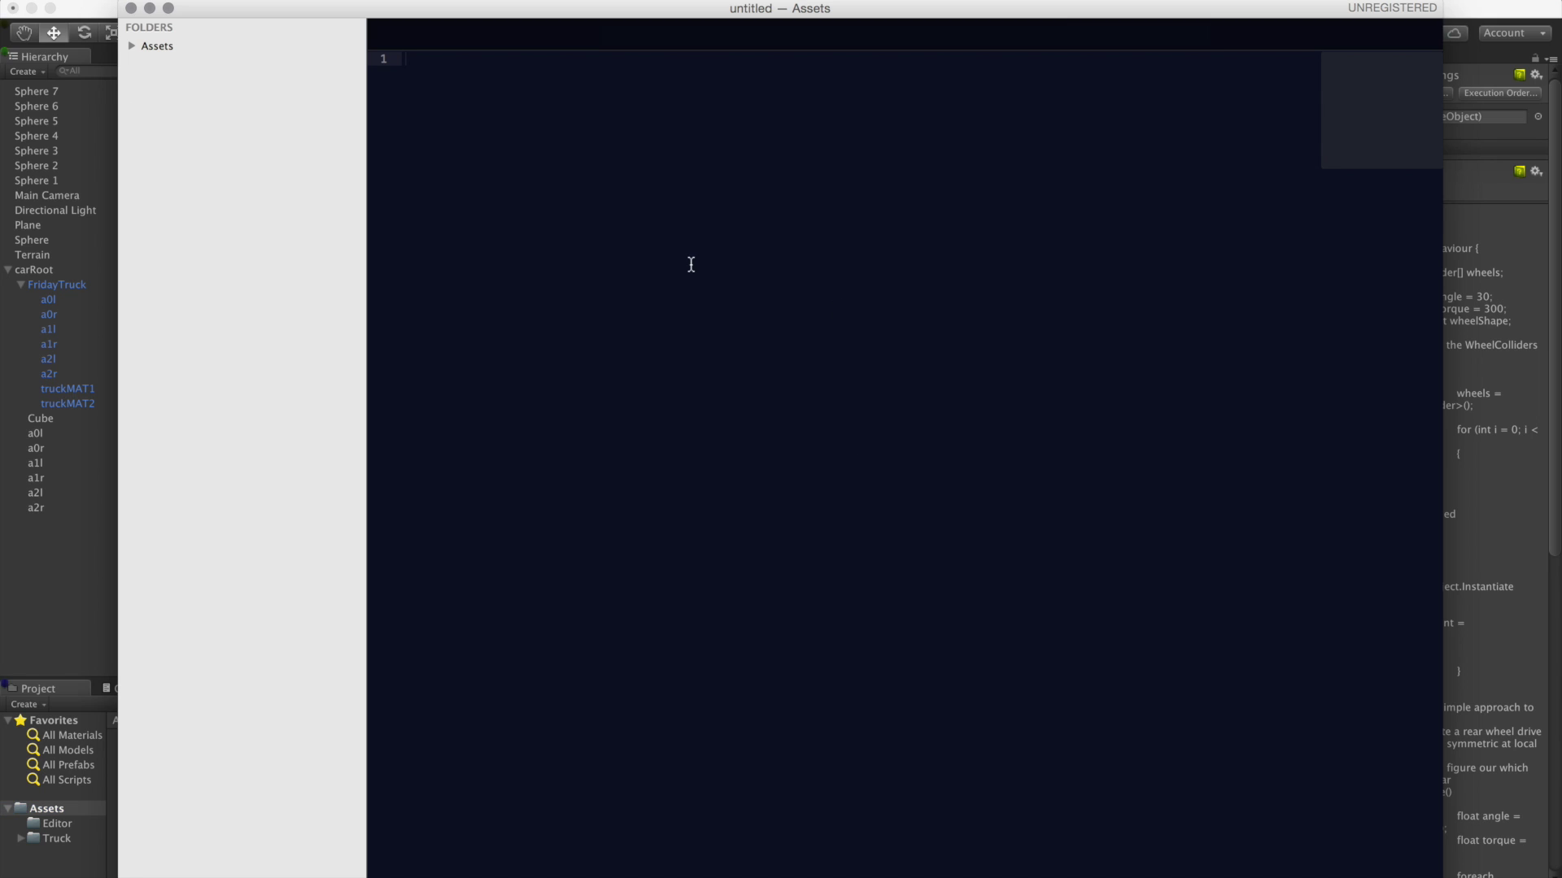
Find and open RearWheelDrive.cs from the Assets folder for editing.
key(super+p)
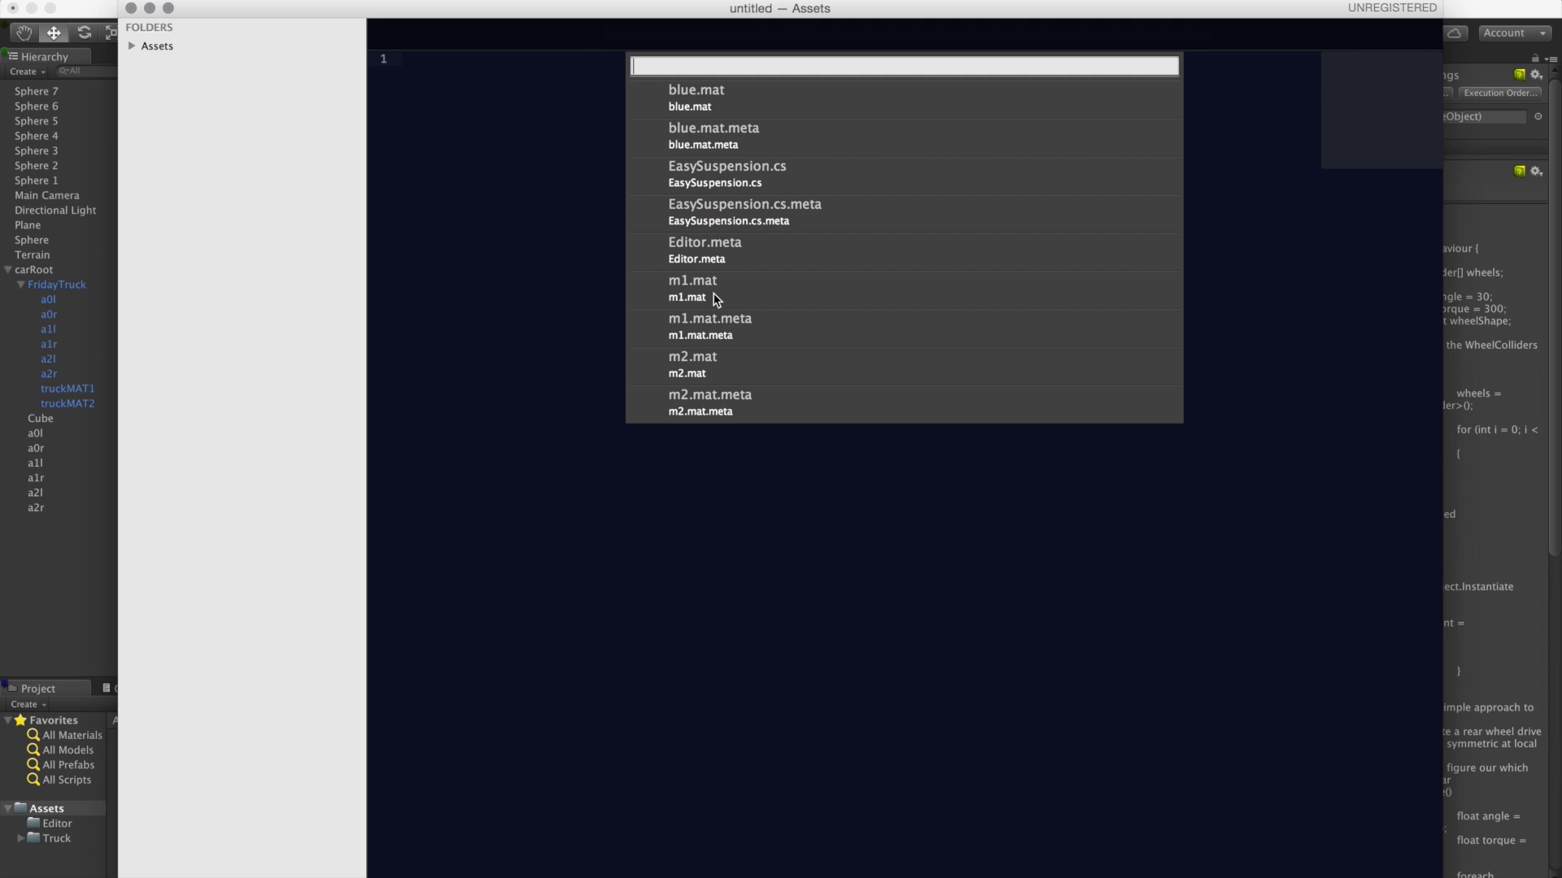
text(Rear)
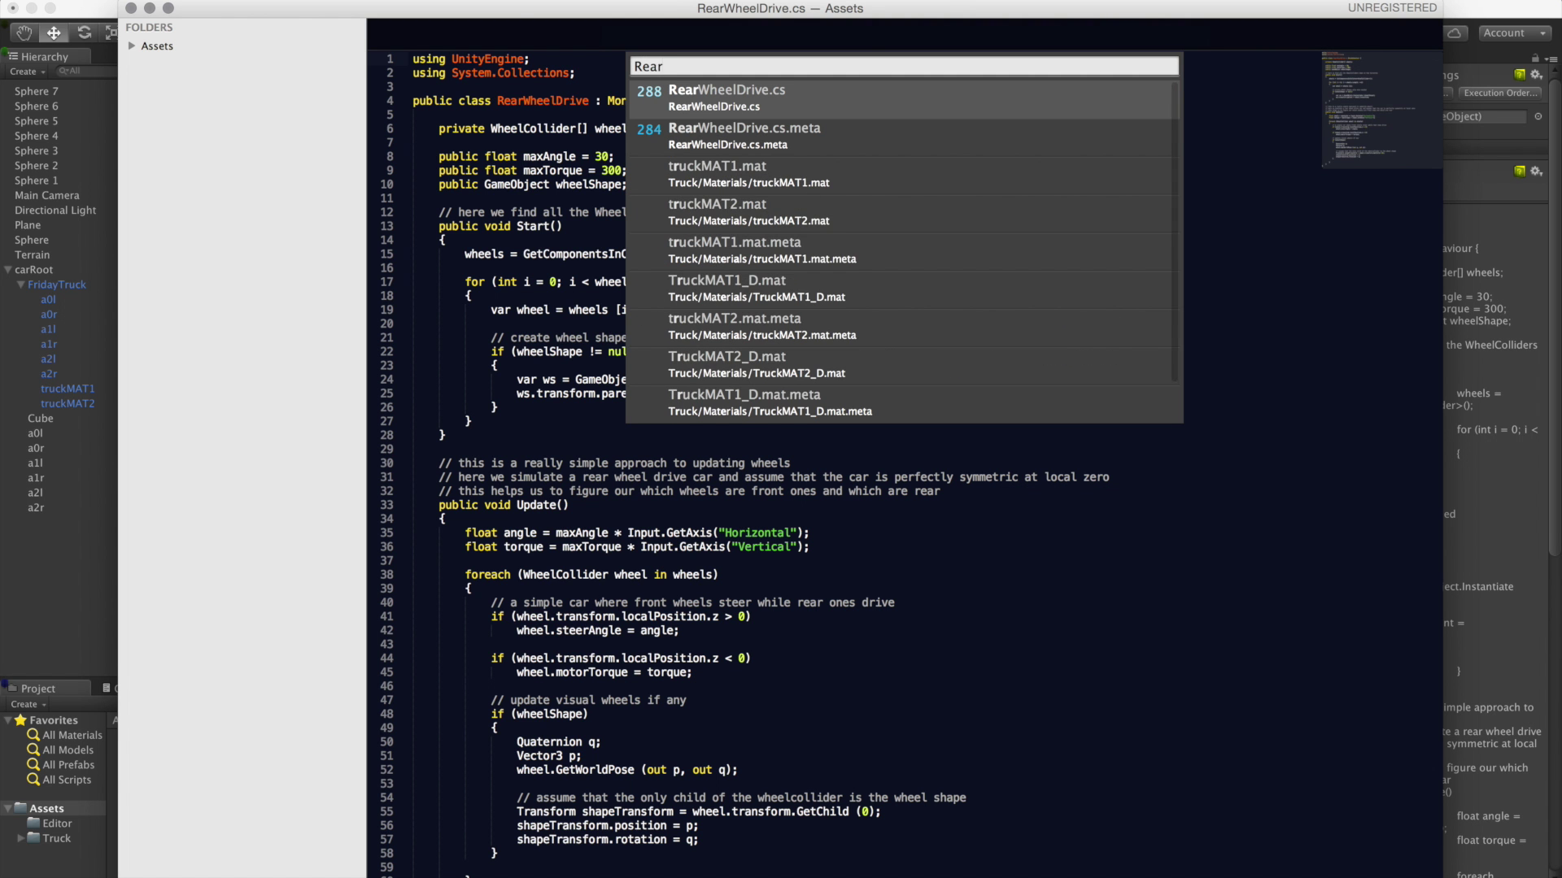
key(Return)
click(686, 379)
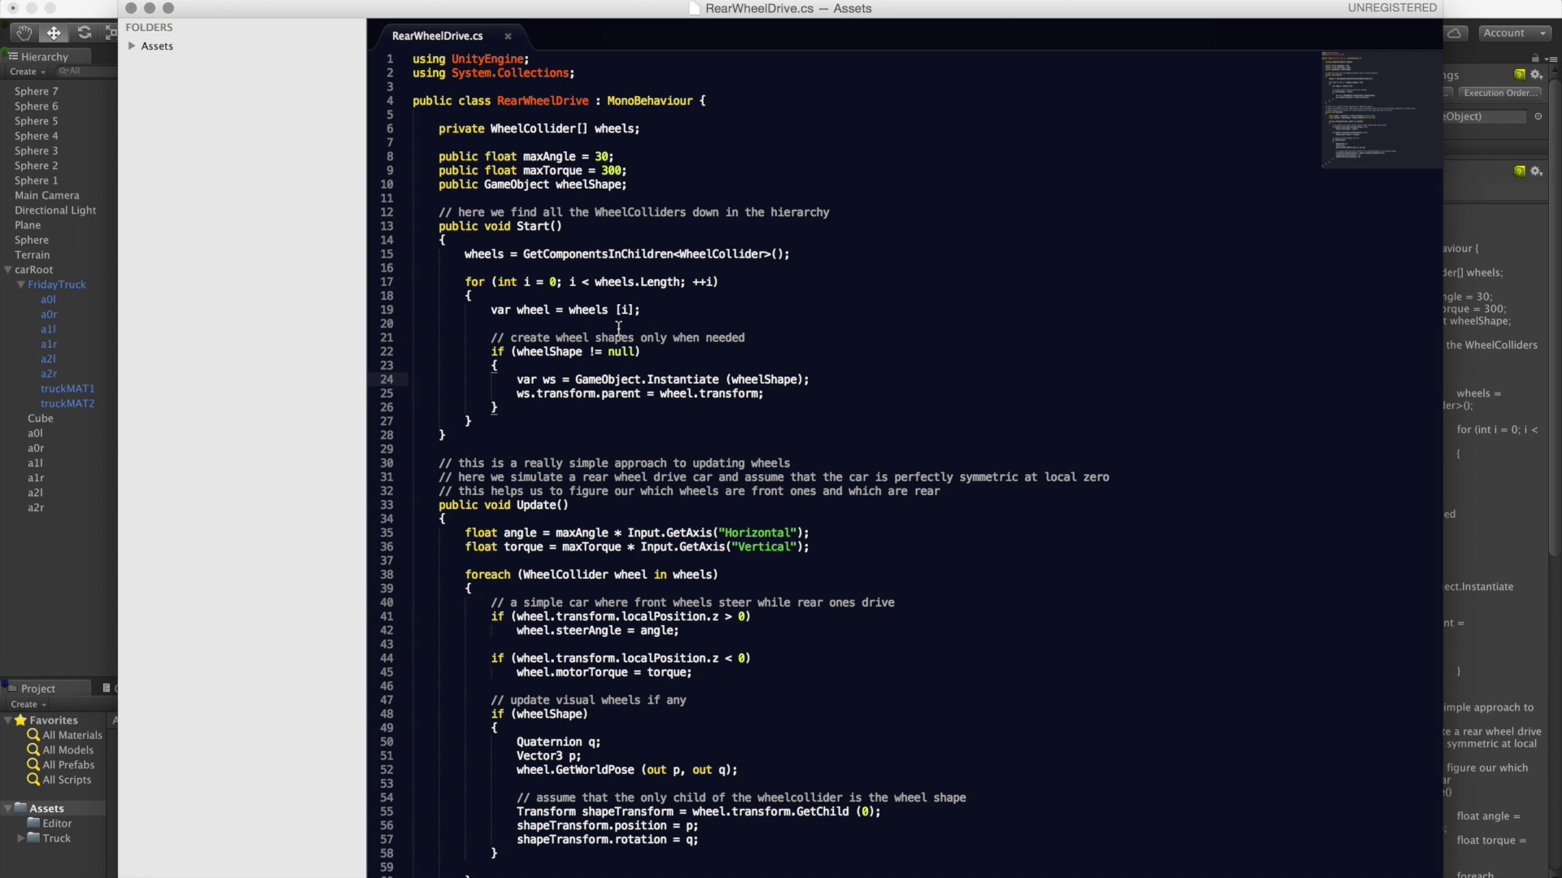
Read the script's Start method, from collecting the WheelColliders to instantiating wheelShape and parenting it to each wheel.
double_click(536, 227)
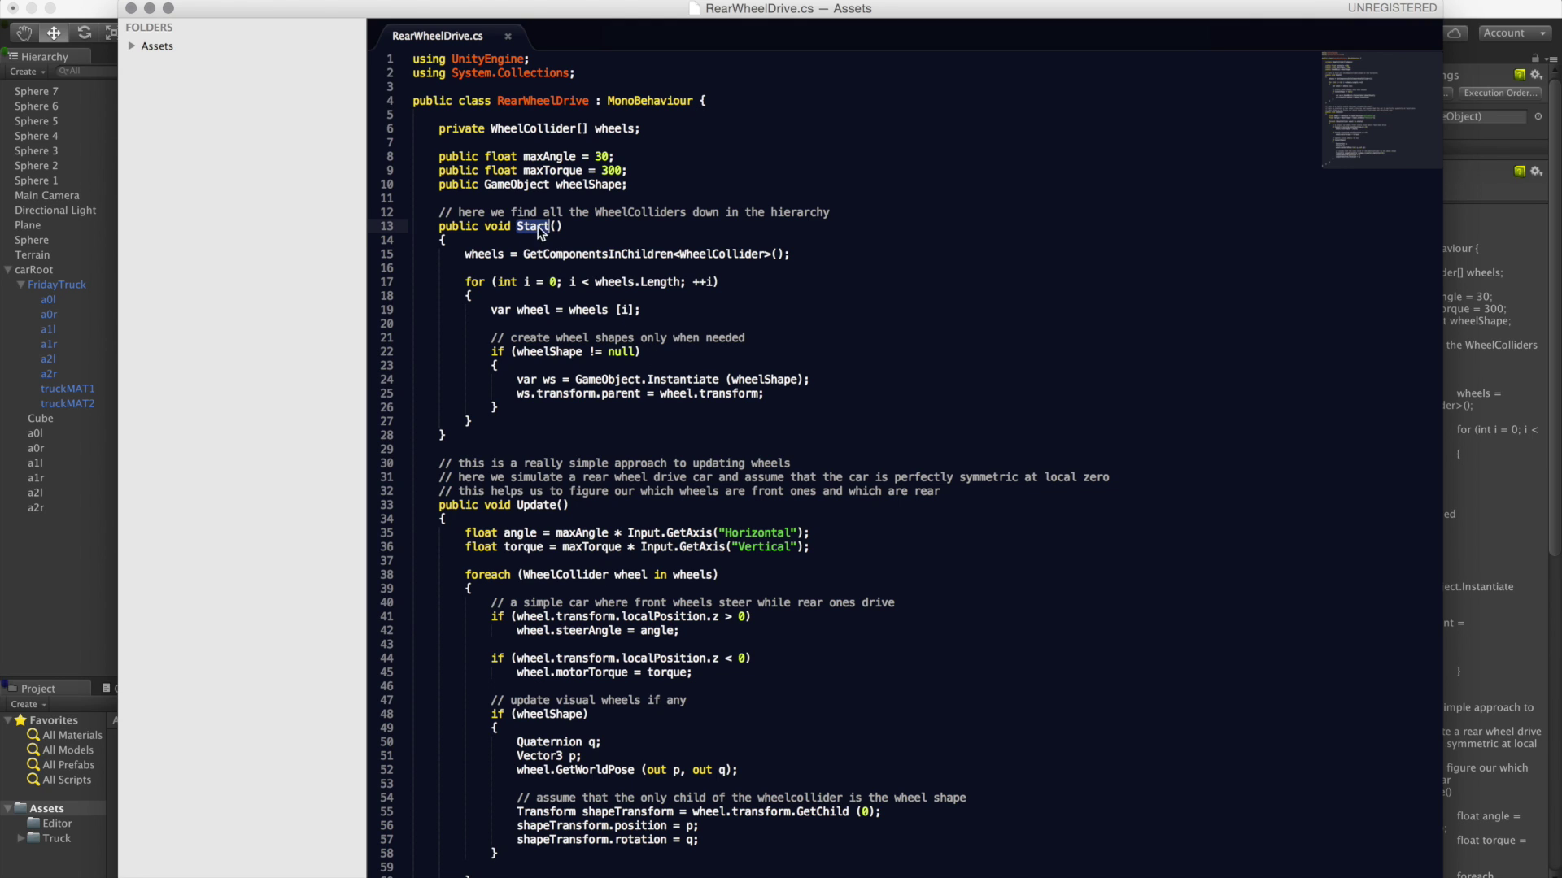
double_click(537, 505)
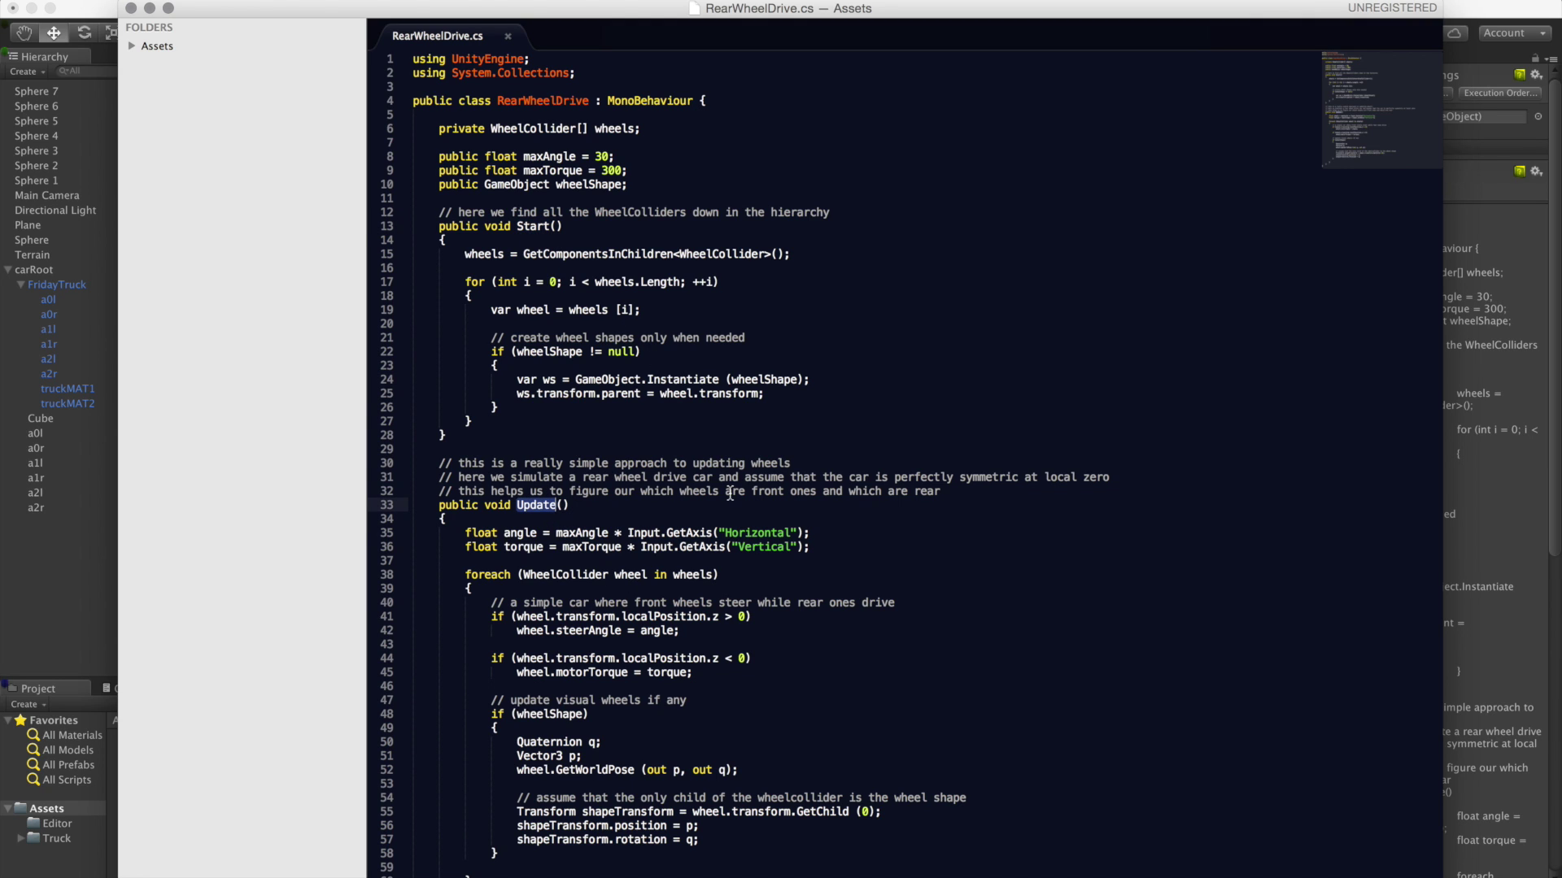
double_click(525, 228)
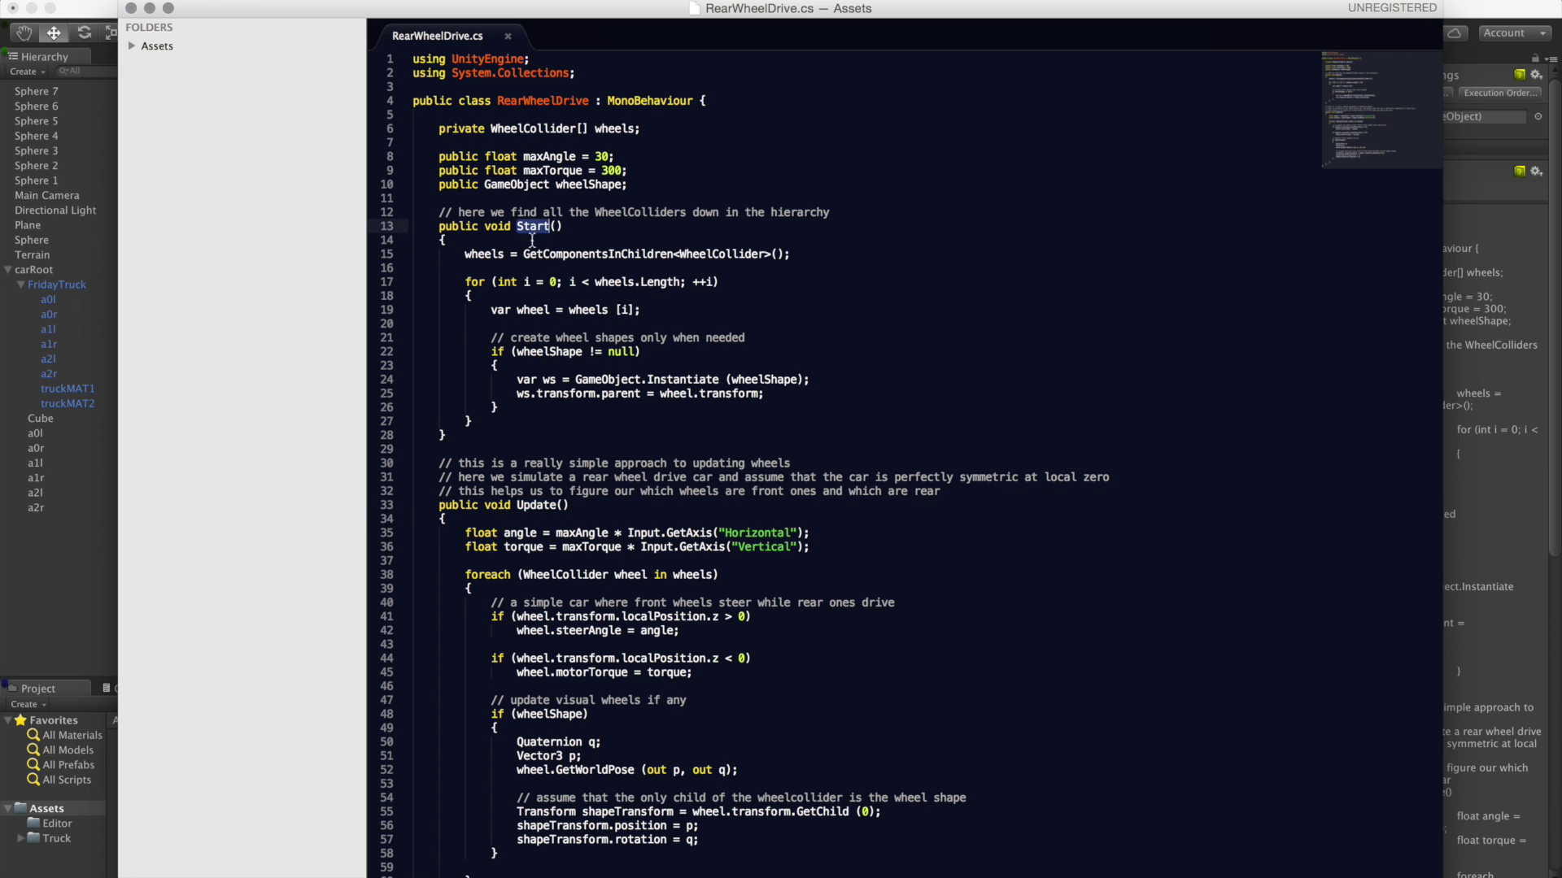
click(500, 261)
double_click(725, 253)
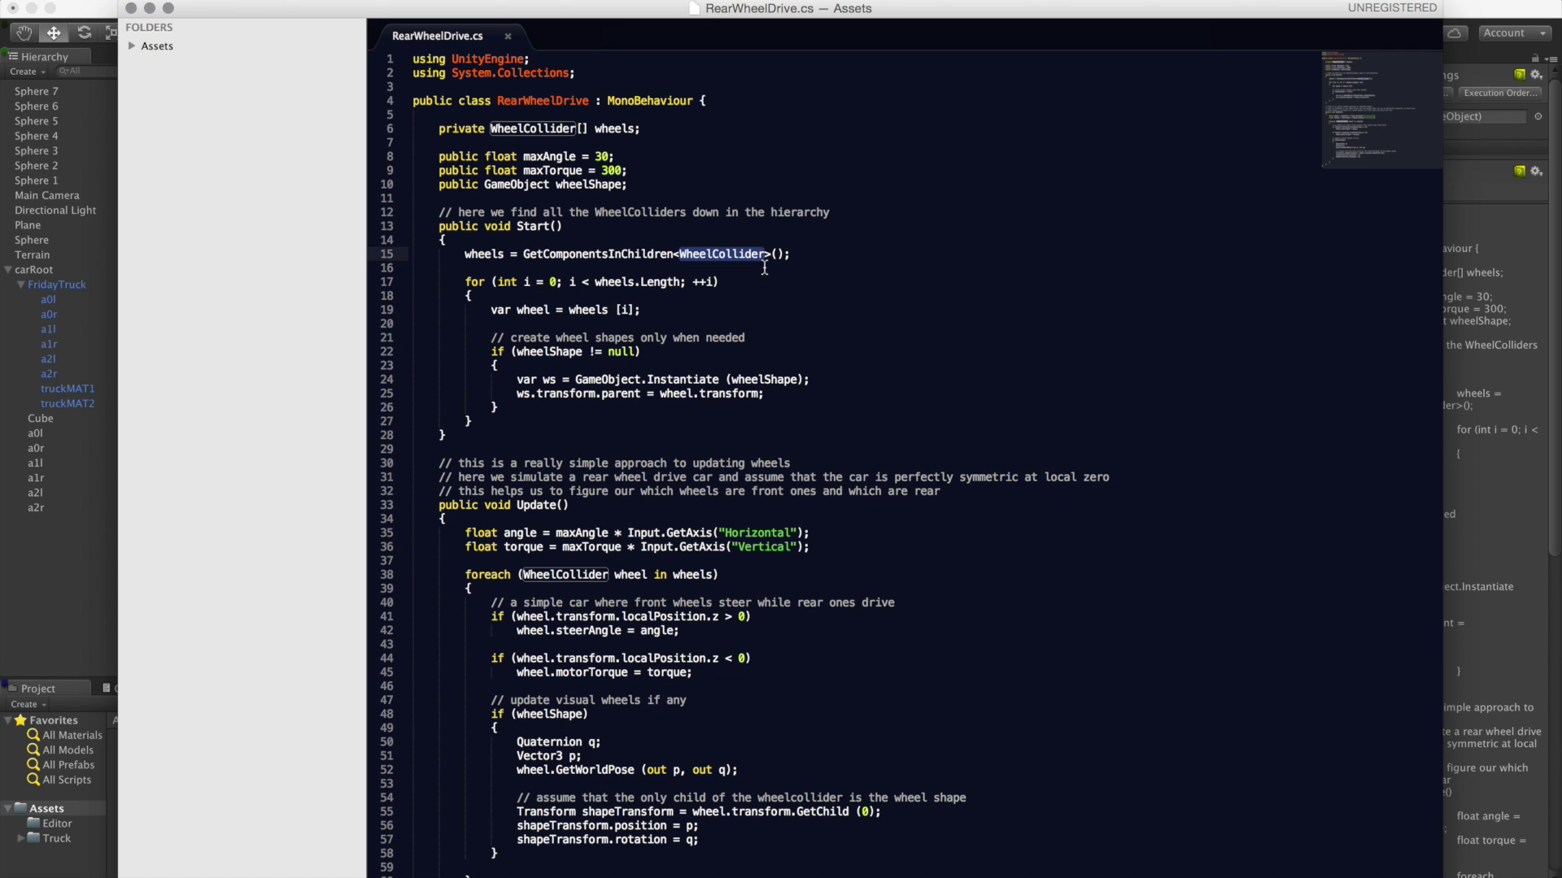
double_click(621, 280)
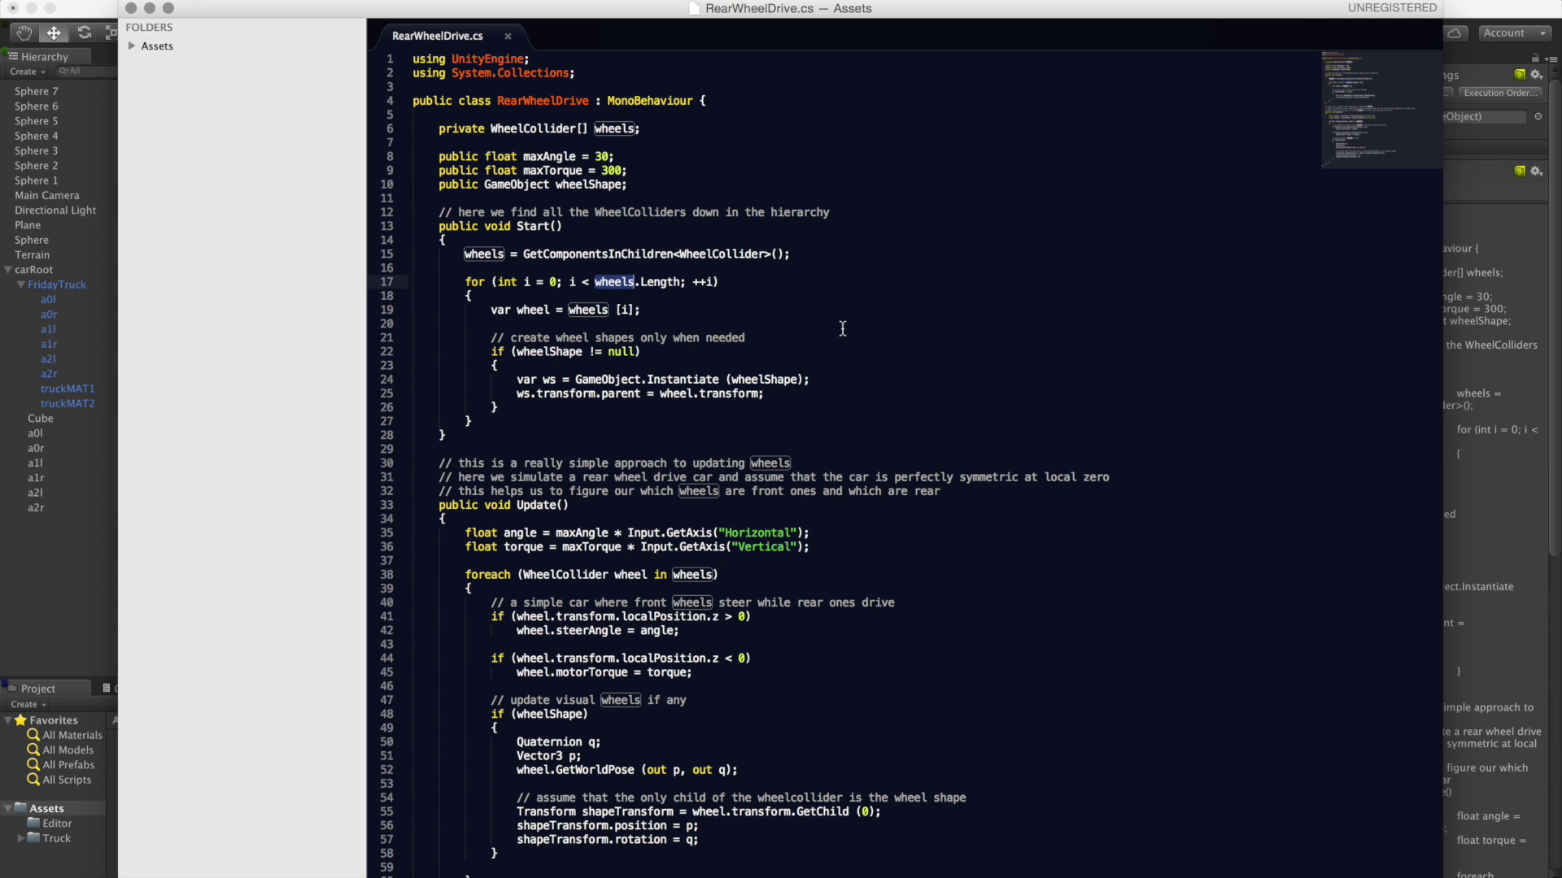
double_click(546, 352)
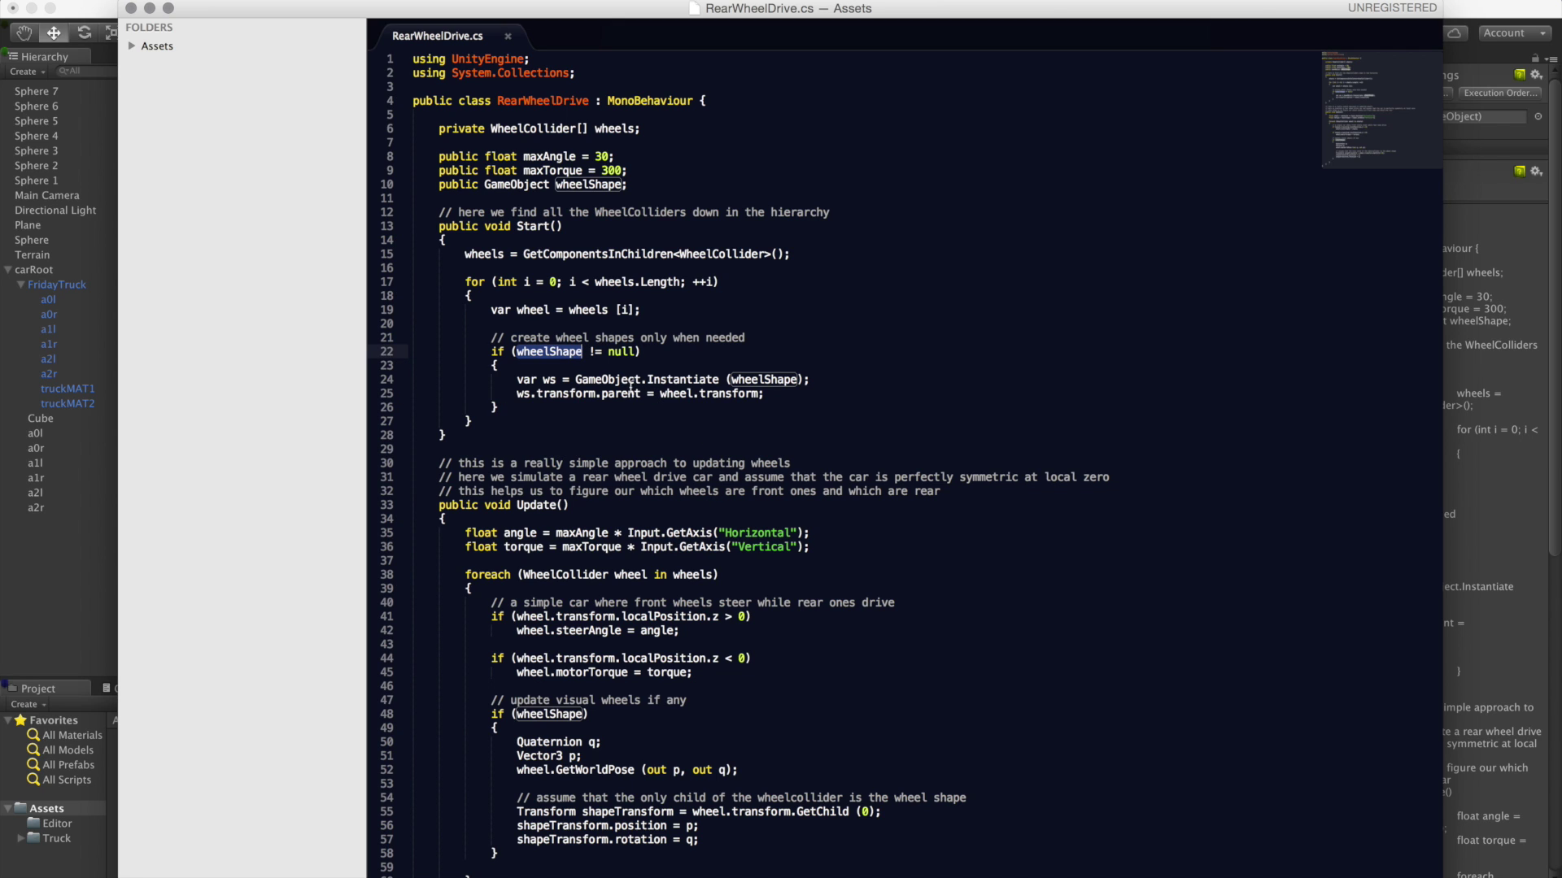
click(758, 392)
double_click(673, 394)
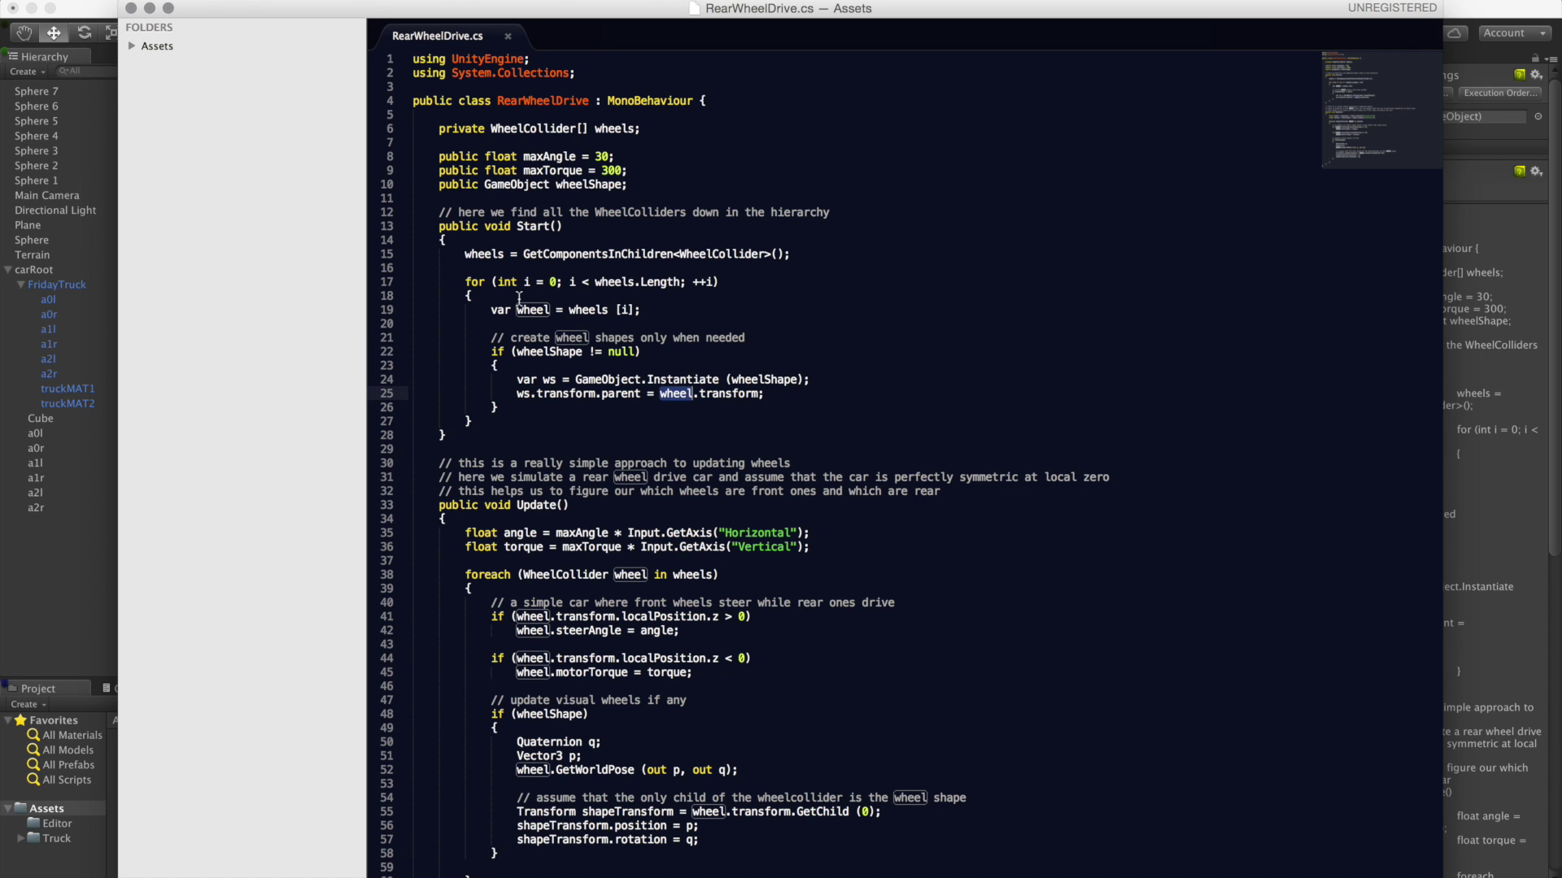
Examine how Update reads the Horizontal and Vertical axes and assigns steerAngle and motorTorque by each wheel's local z position.
click(552, 518)
double_click(541, 505)
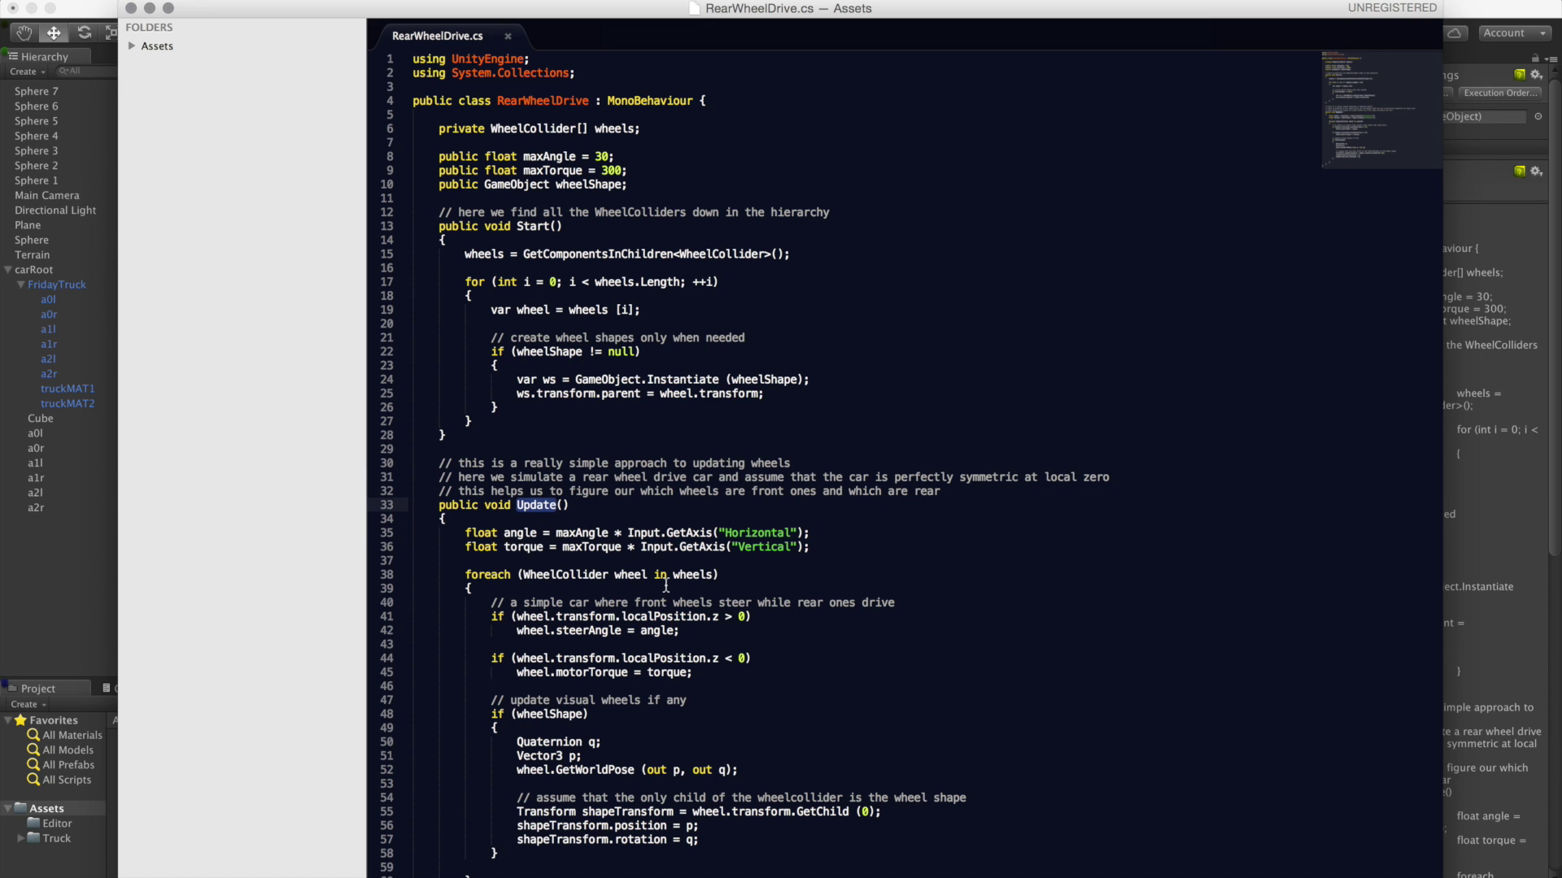
drag(465, 533, 726, 543)
click(725, 542)
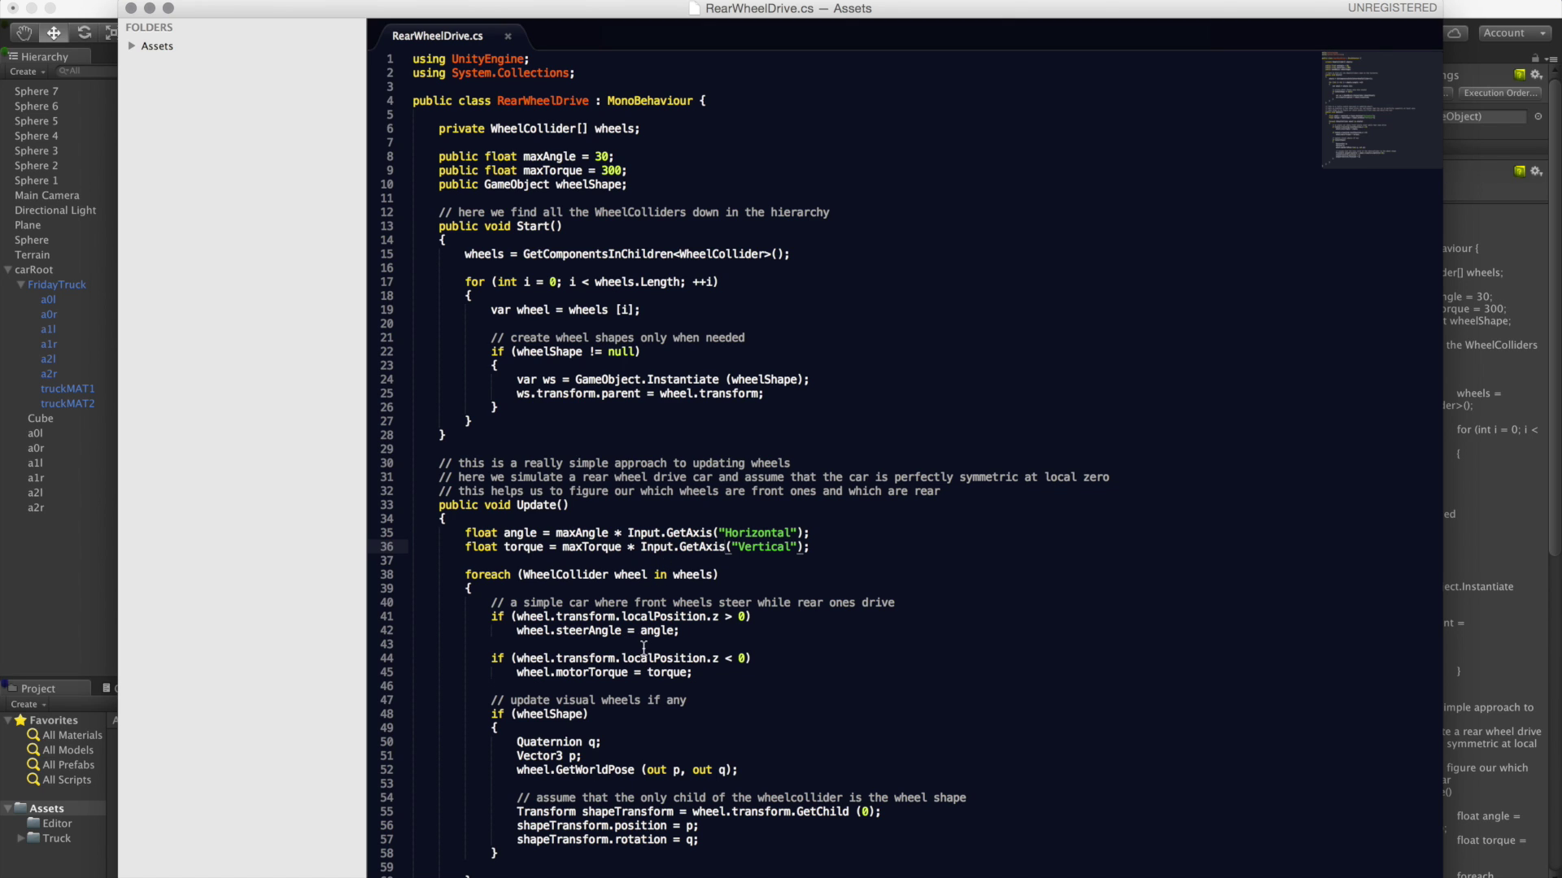
double_click(592, 618)
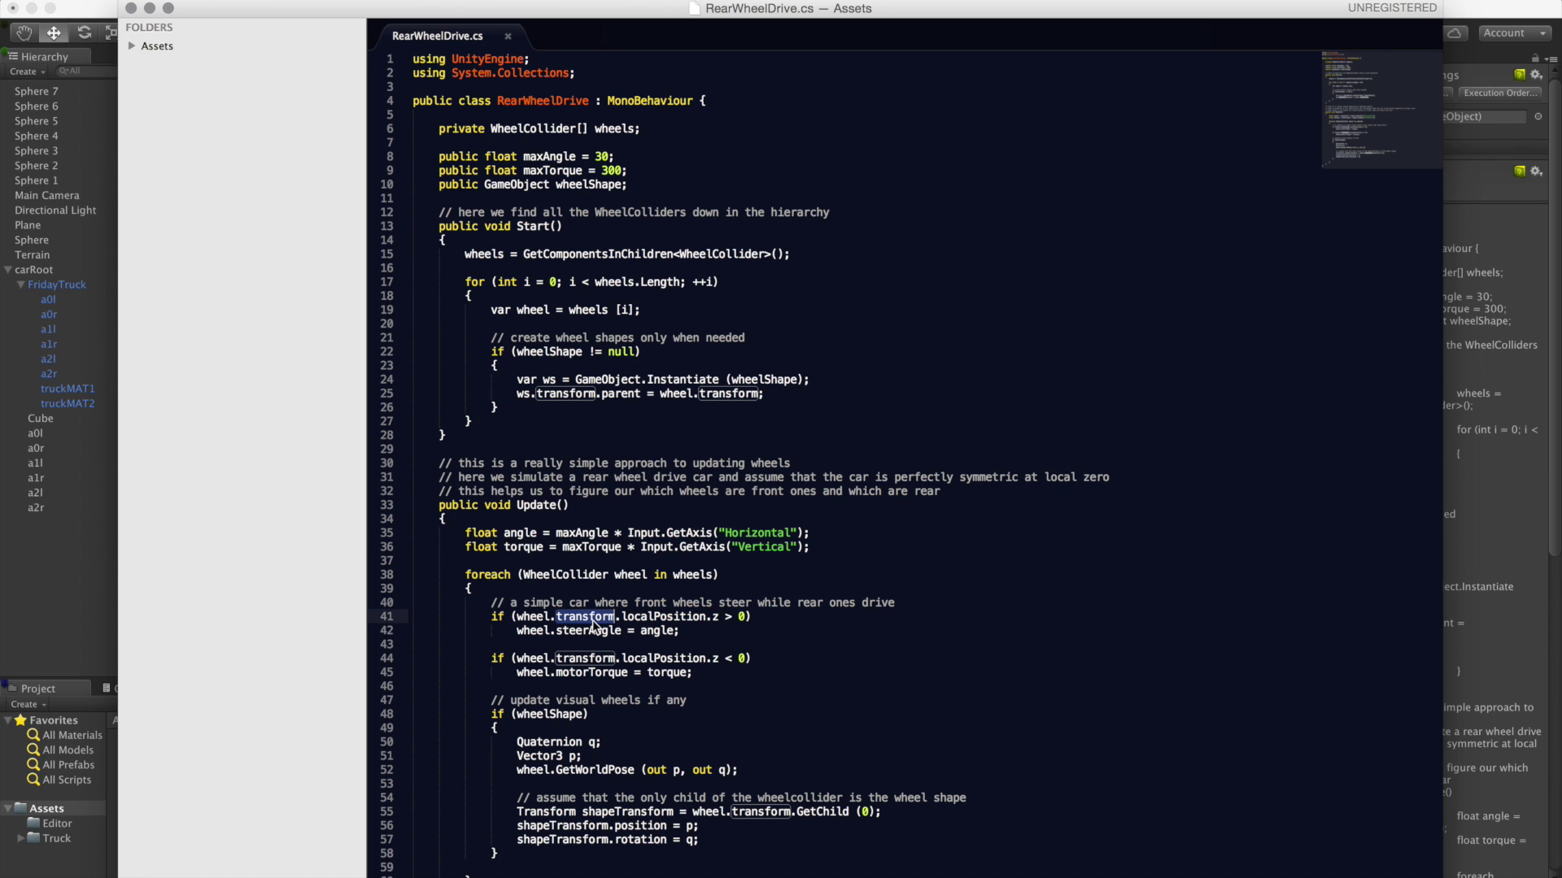
double_click(602, 673)
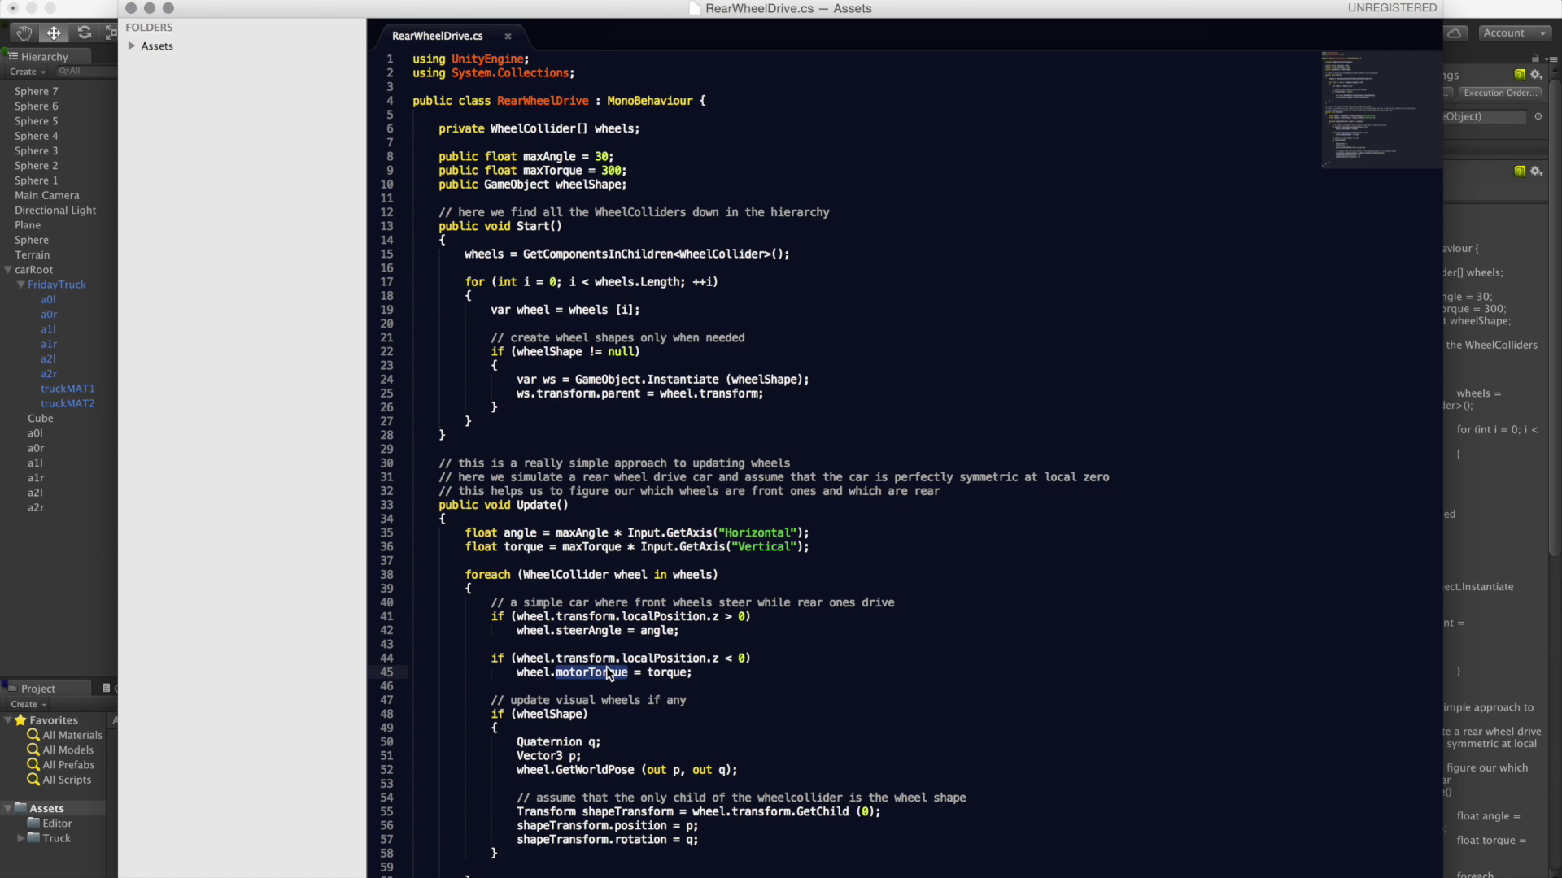
Examine the wheelShape block in Update that applies the GetWorldPose position and rotation to each wheel collider's child.
double_click(548, 715)
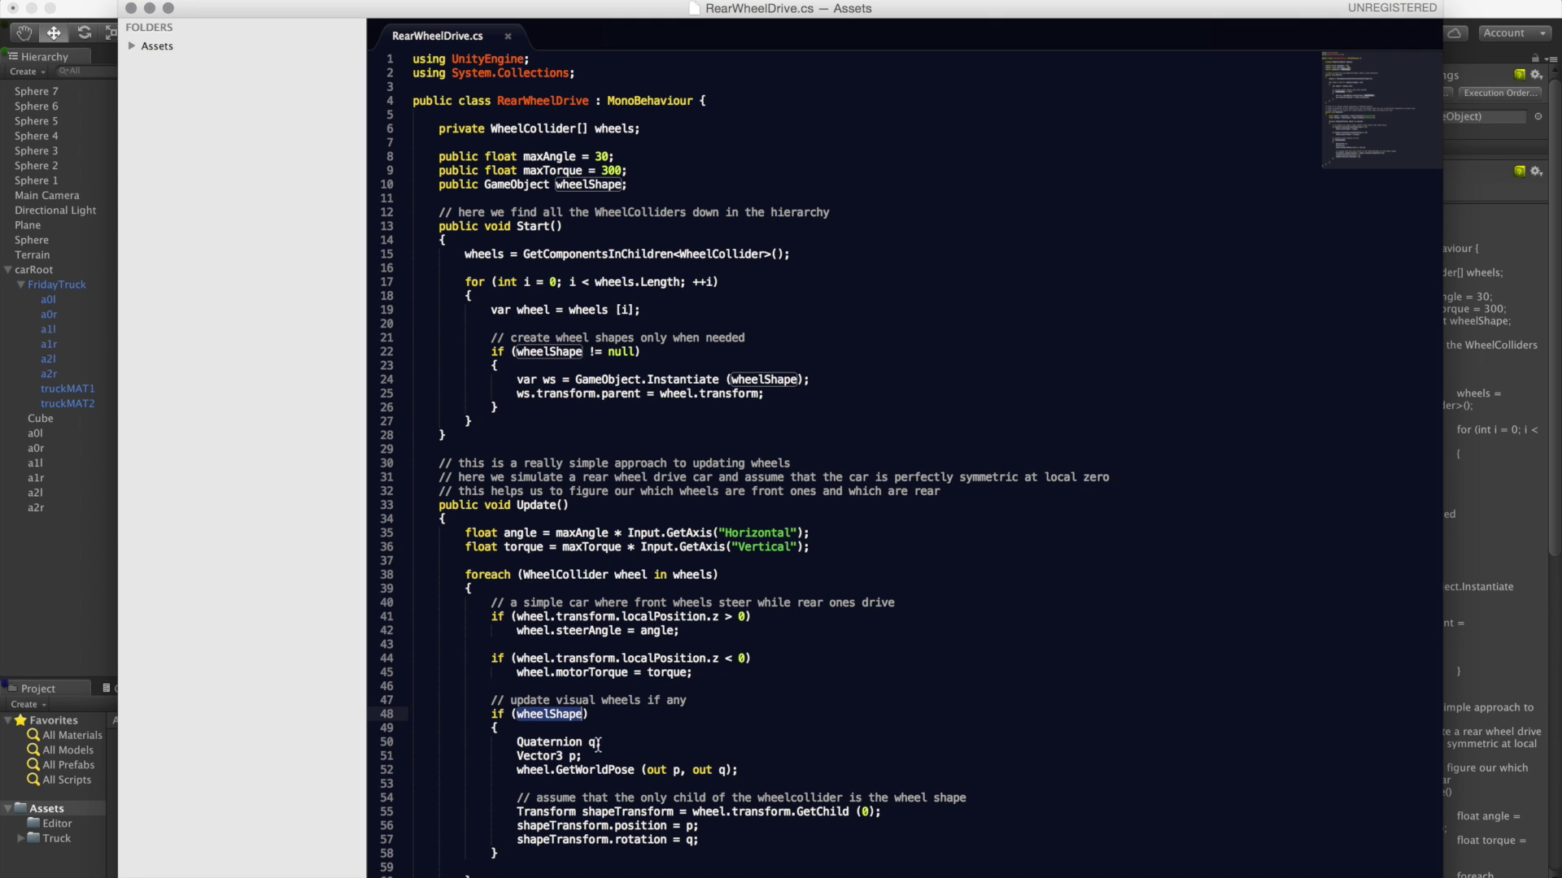
click(576, 772)
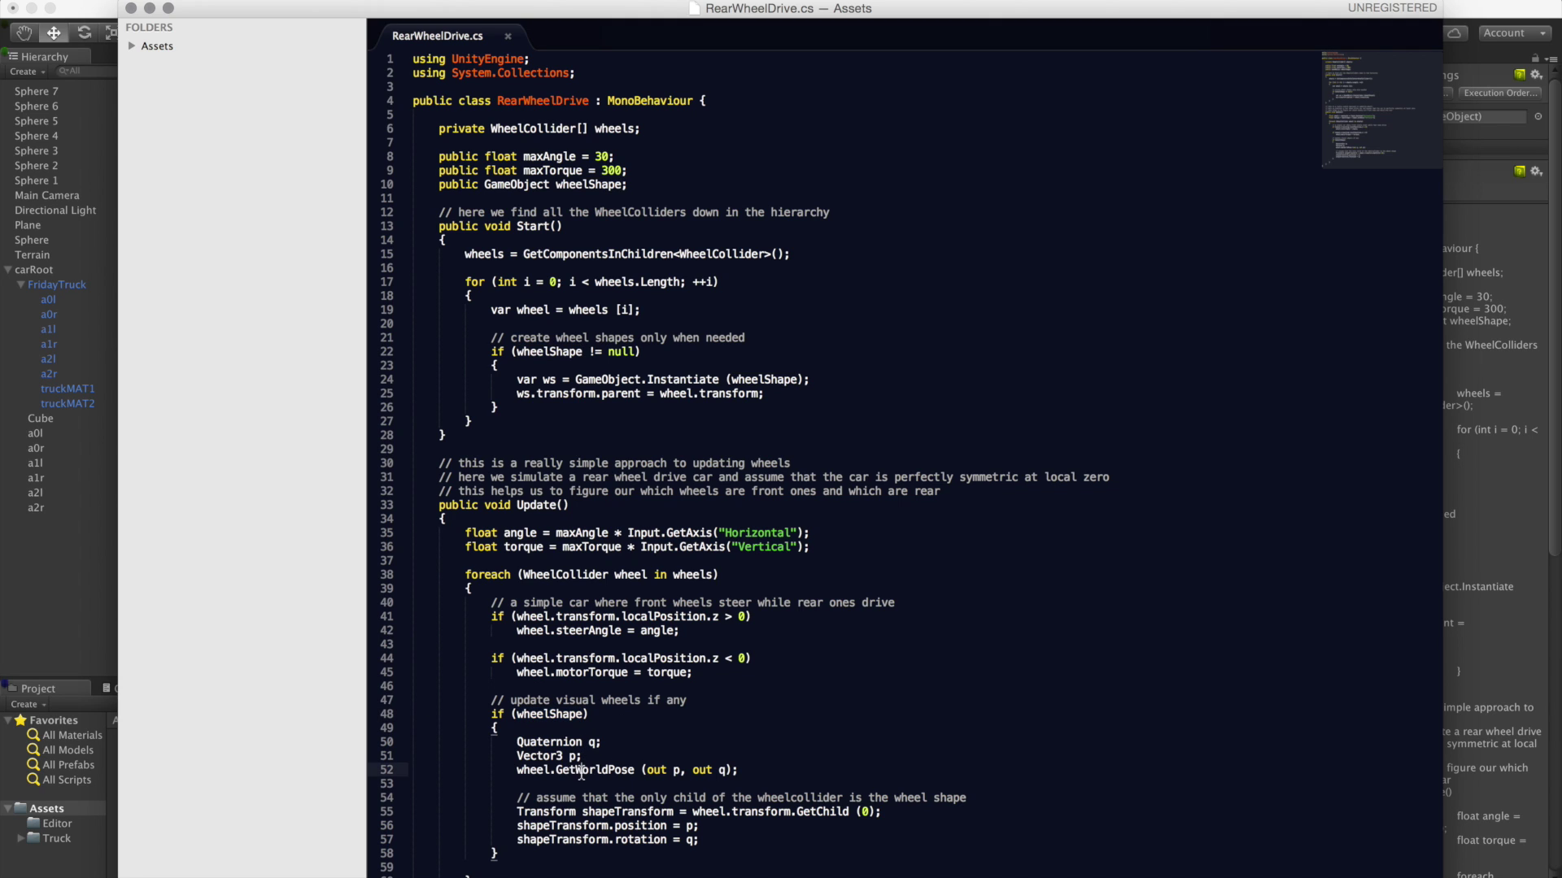
double_click(572, 773)
click(644, 835)
drag(643, 835, 514, 812)
click(597, 823)
Switch to Unity and inspect the a1r wheel mesh under FridayTruck, comparing the hierarchy with the script's child-lookup code.
click(47, 533)
click(78, 344)
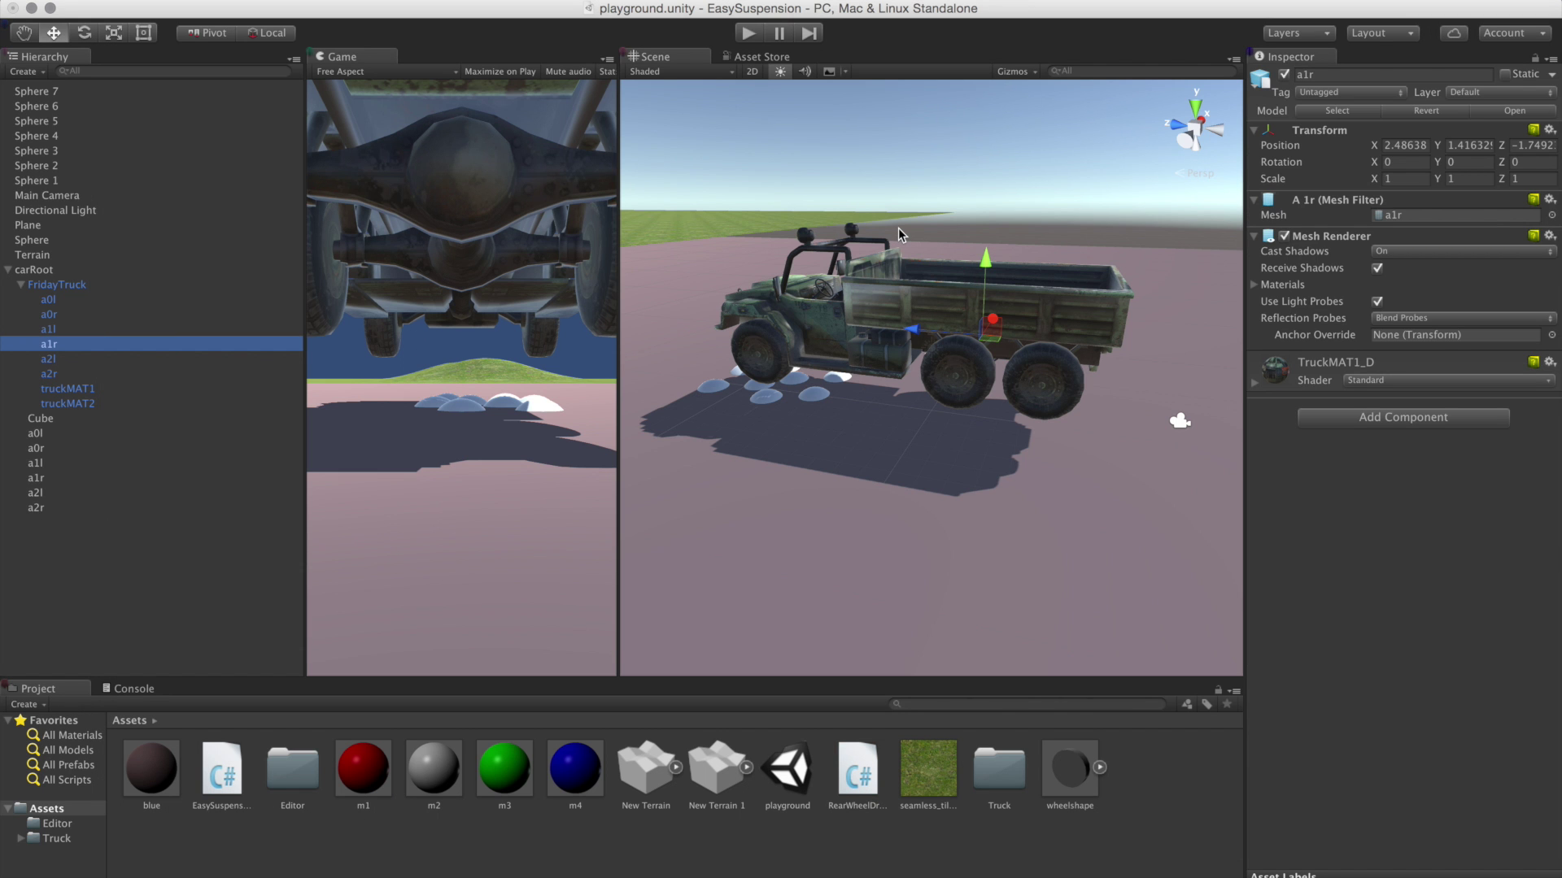
key(super+Tab)
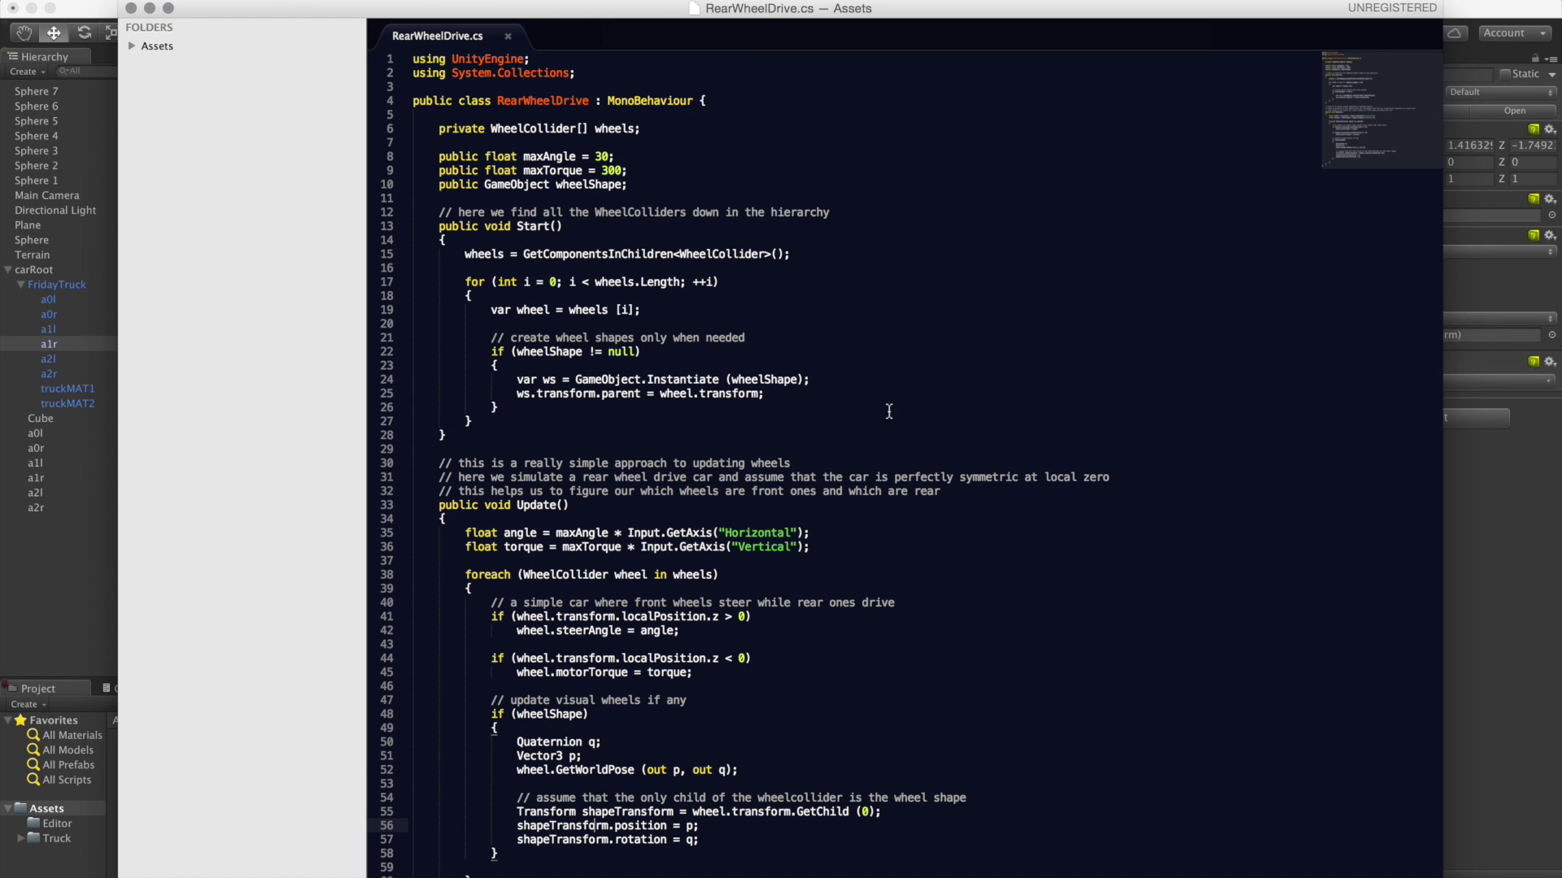
key(super+Tab)
Duplicate the RearWheelDrive script in the project assets and name the copy RearWheelDriveXp.
click(850, 775)
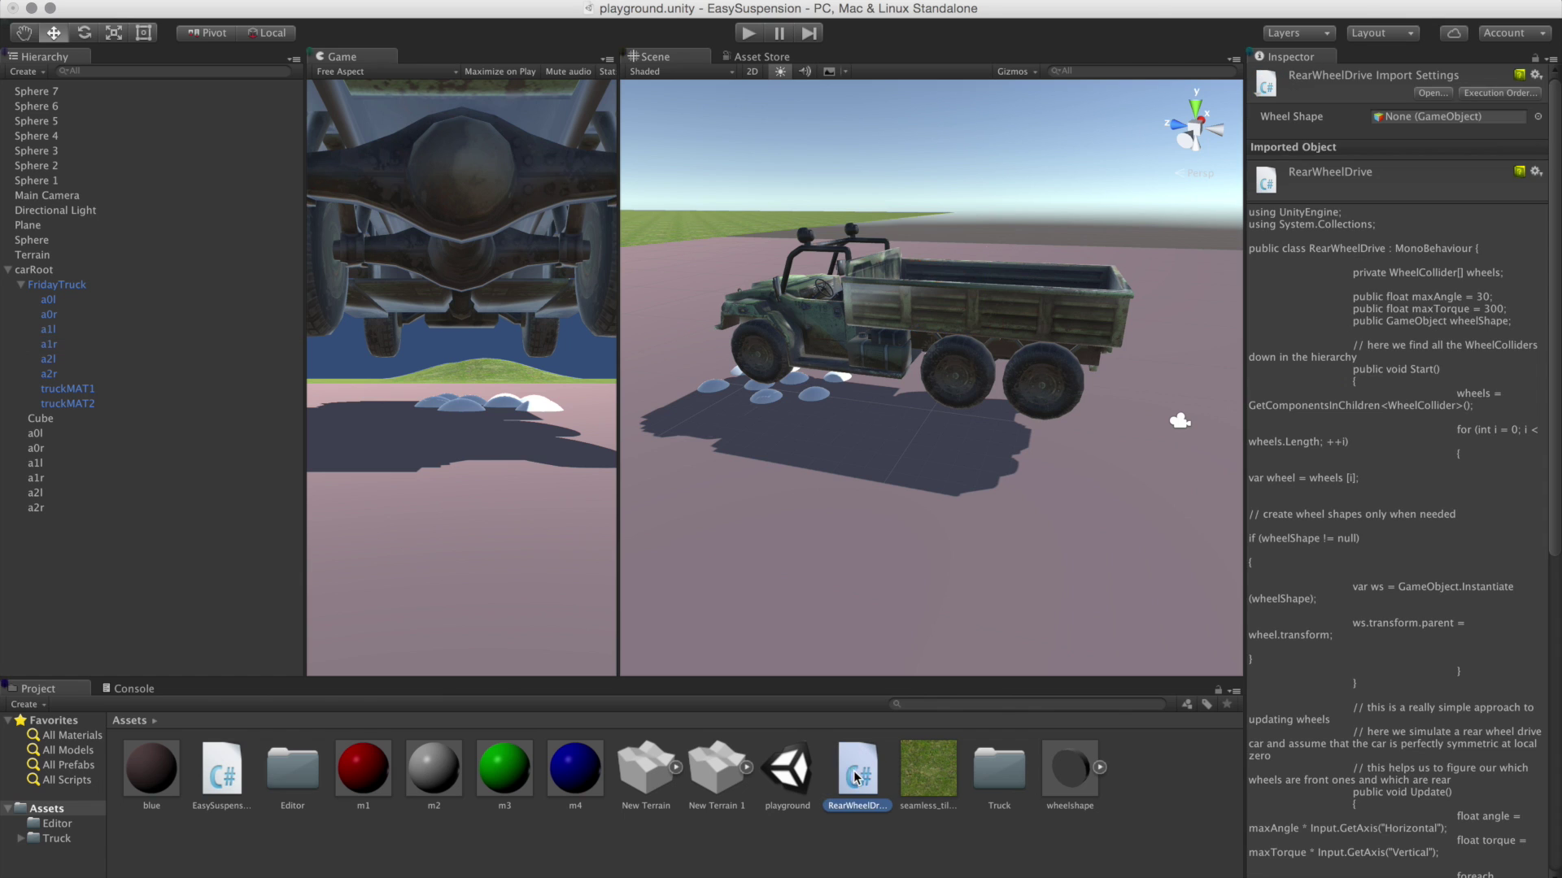
key(super+d)
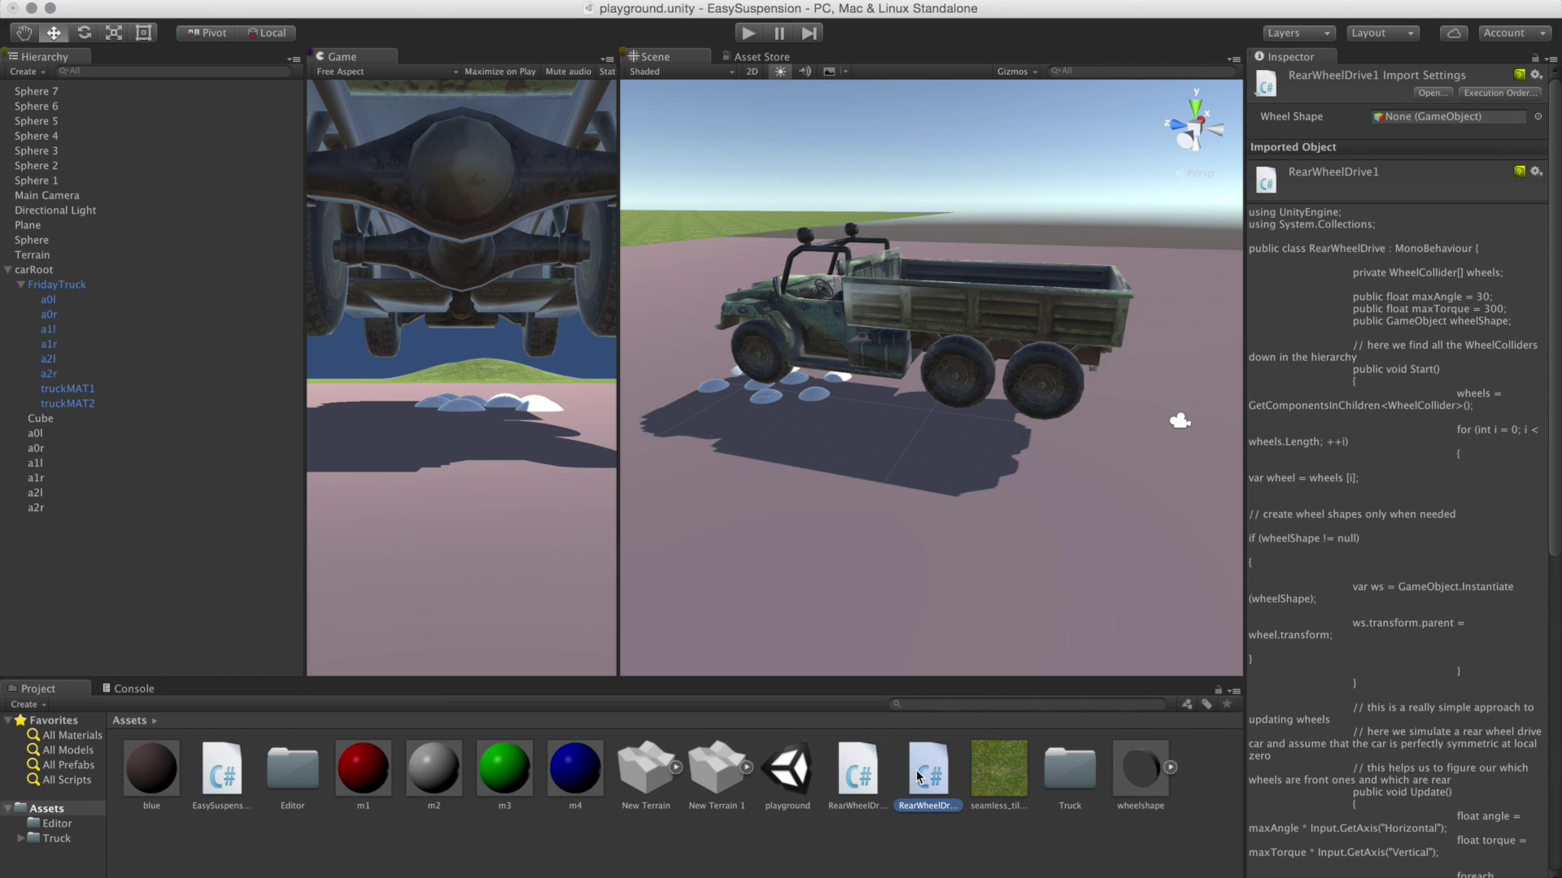
key(Return)
key(BackSpace)
text(Xp)
key(Return)
Open the RearWheelDriveXp script in Sublime Text and rename its class to RearWheelDriveXp.
double_click(916, 770)
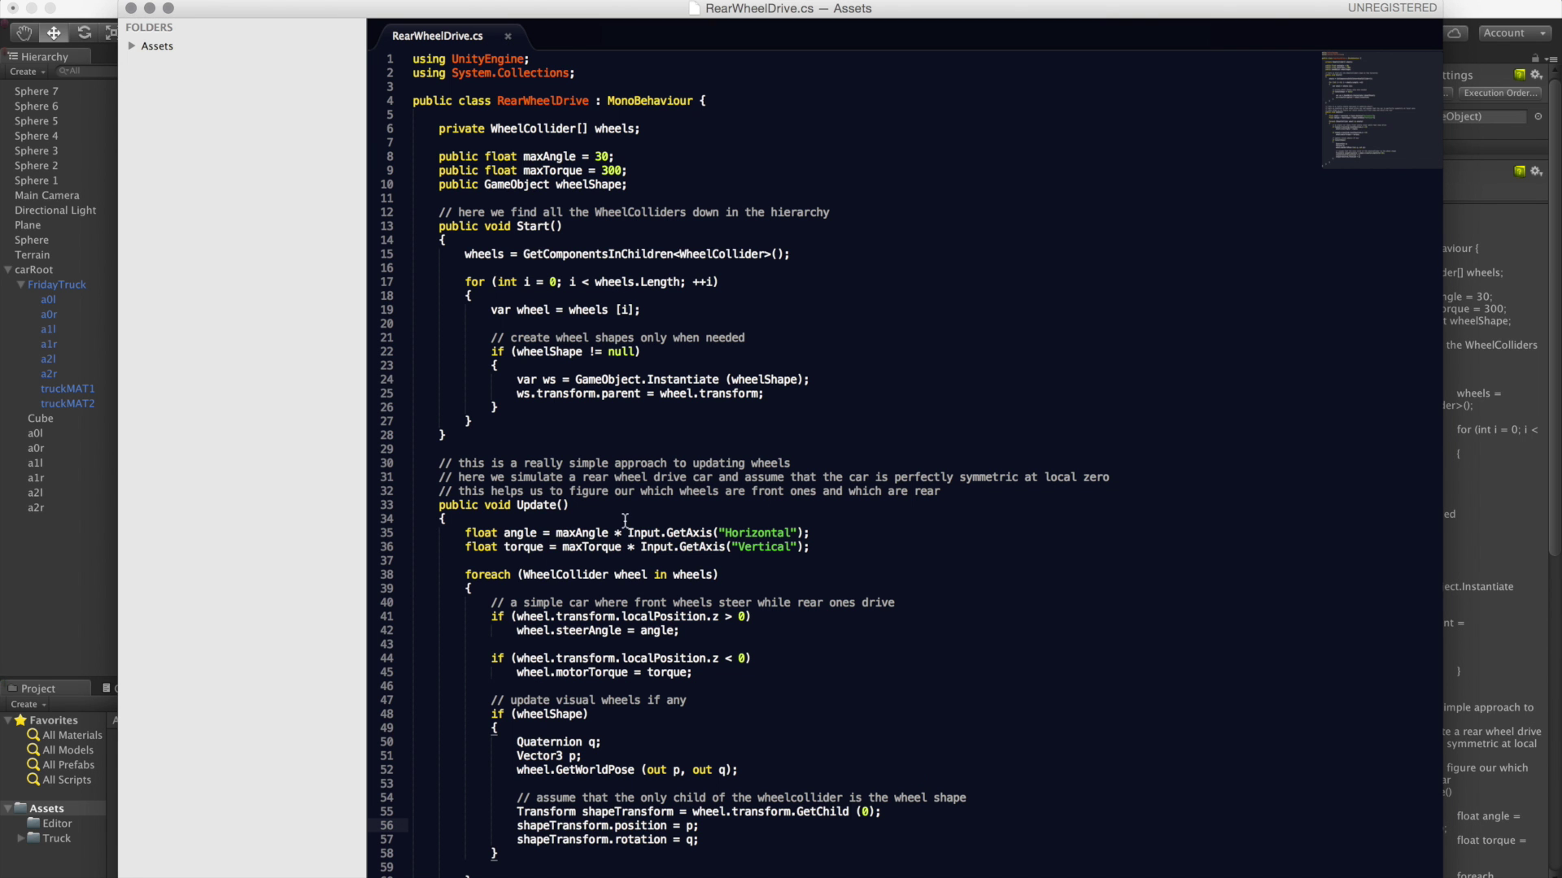
click(589, 101)
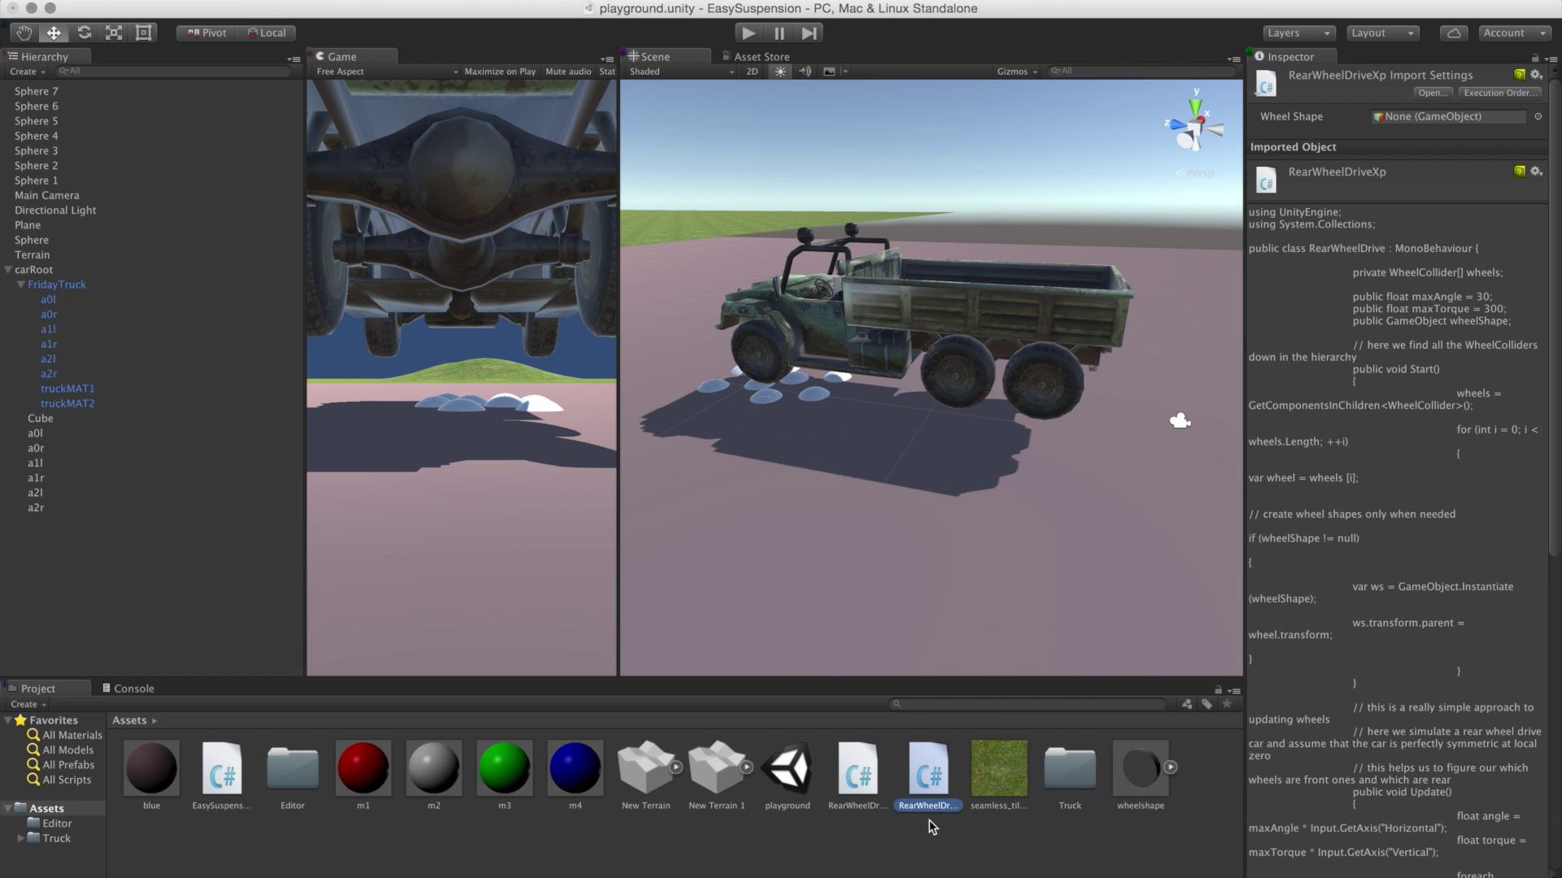
double_click(929, 820)
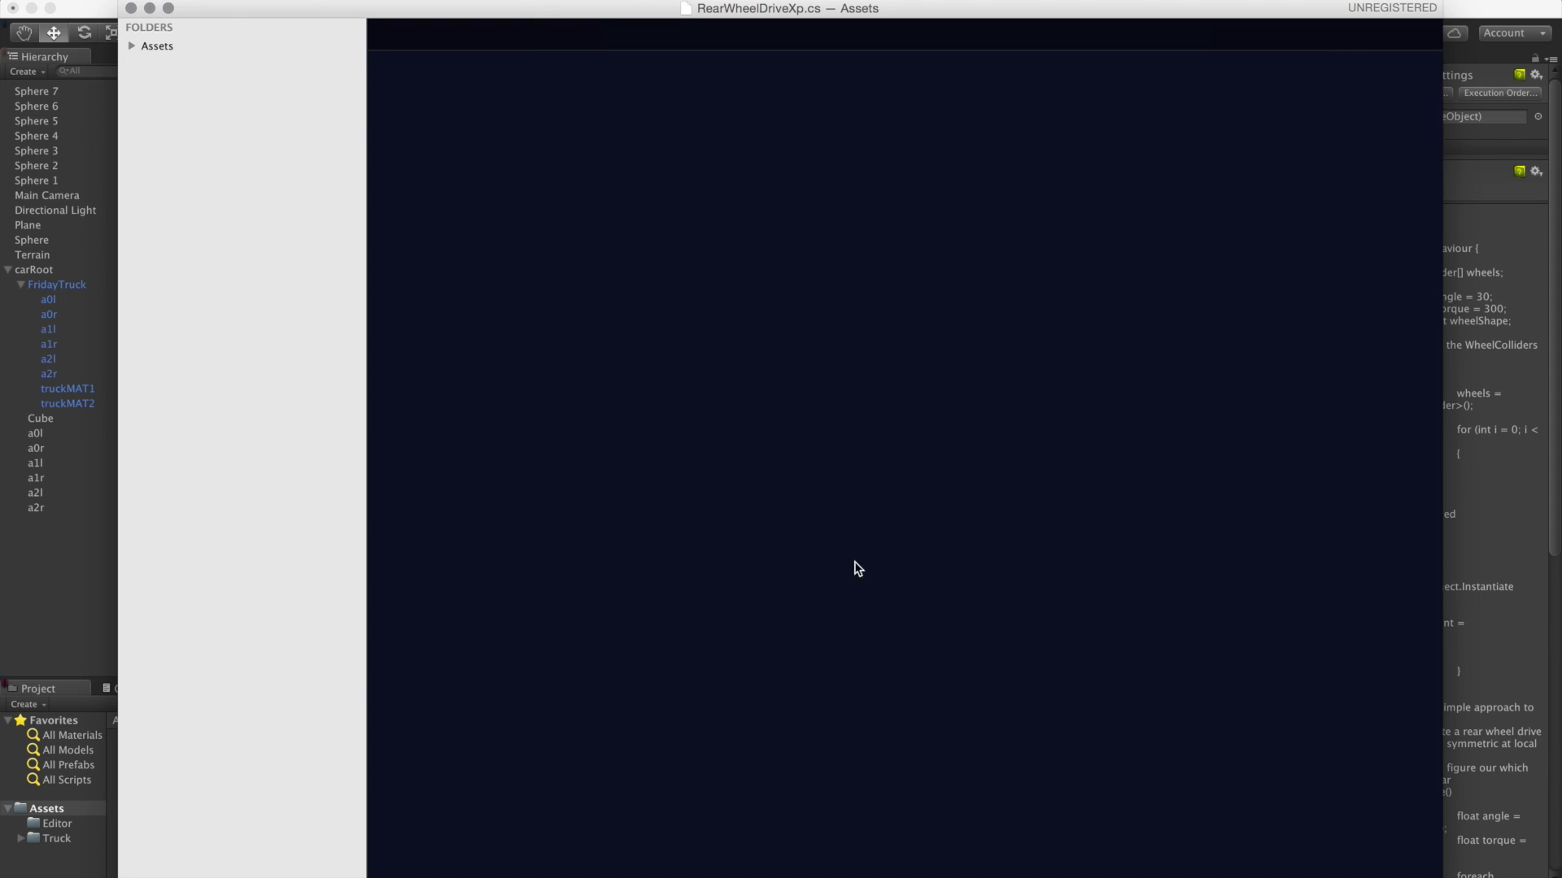
click(588, 100)
text(Xp : MonoBehaviour {)
Switch to Unity and replace carRoot's Rear Wheel Drive component with Rear Wheel Drive Xp.
key(super+Tab)
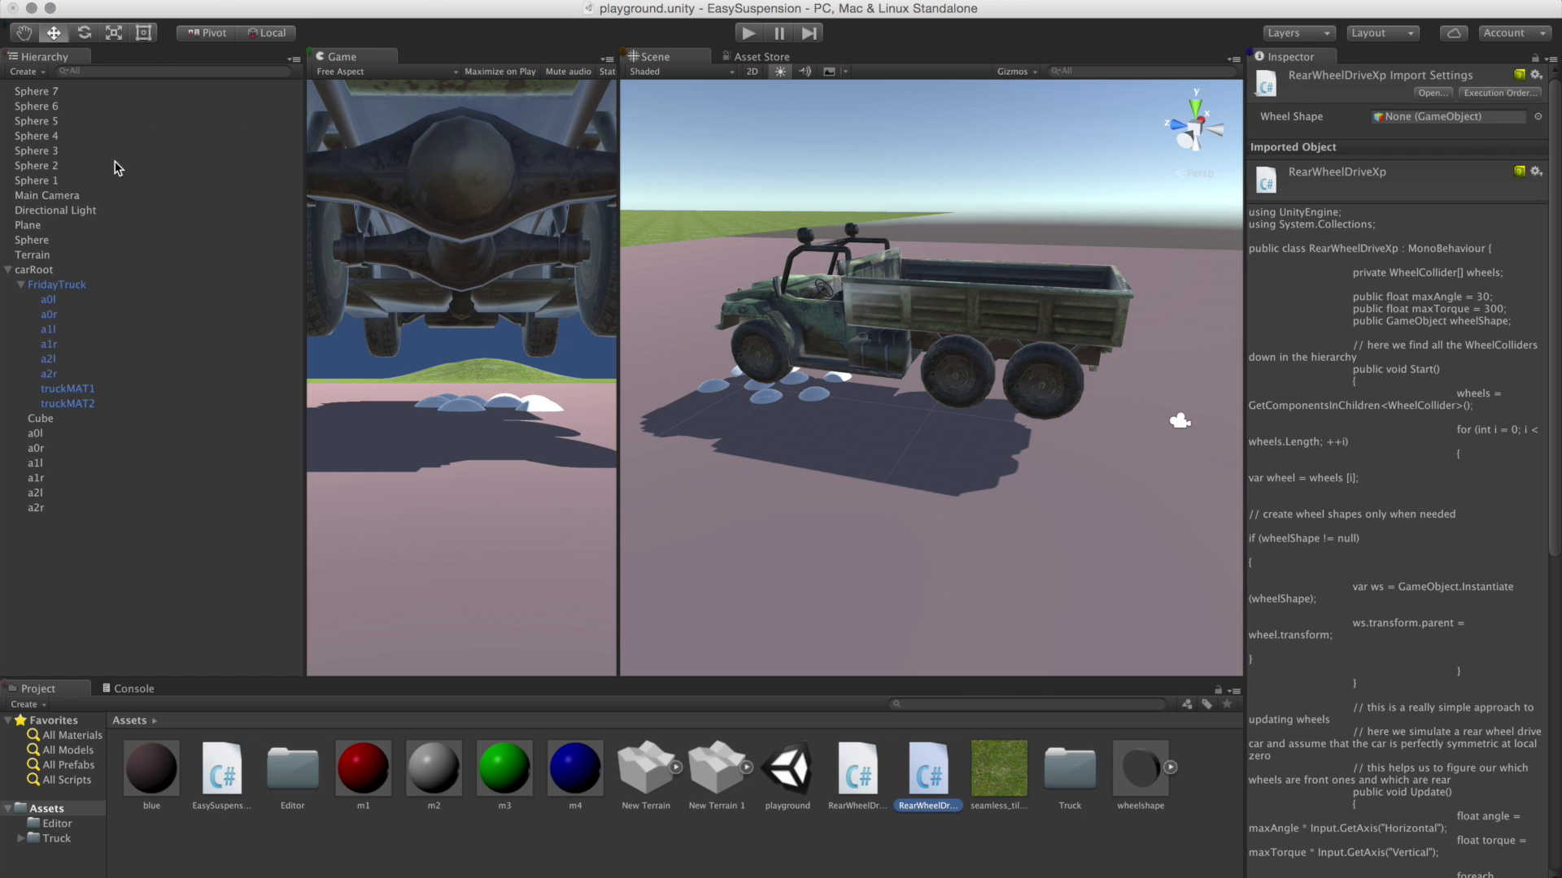
click(35, 270)
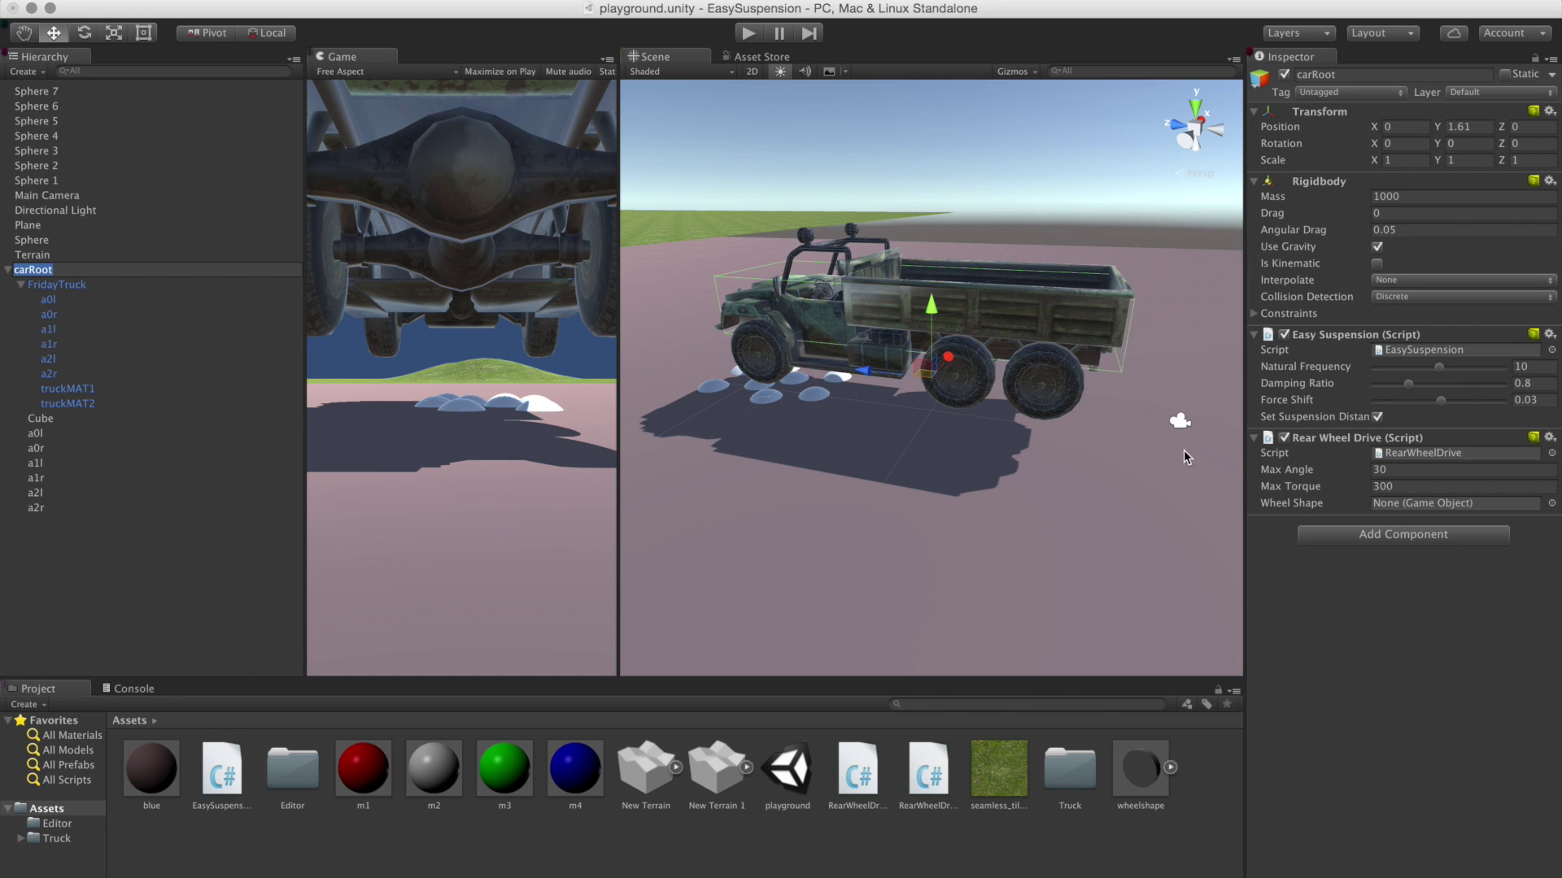
right_click(1355, 447)
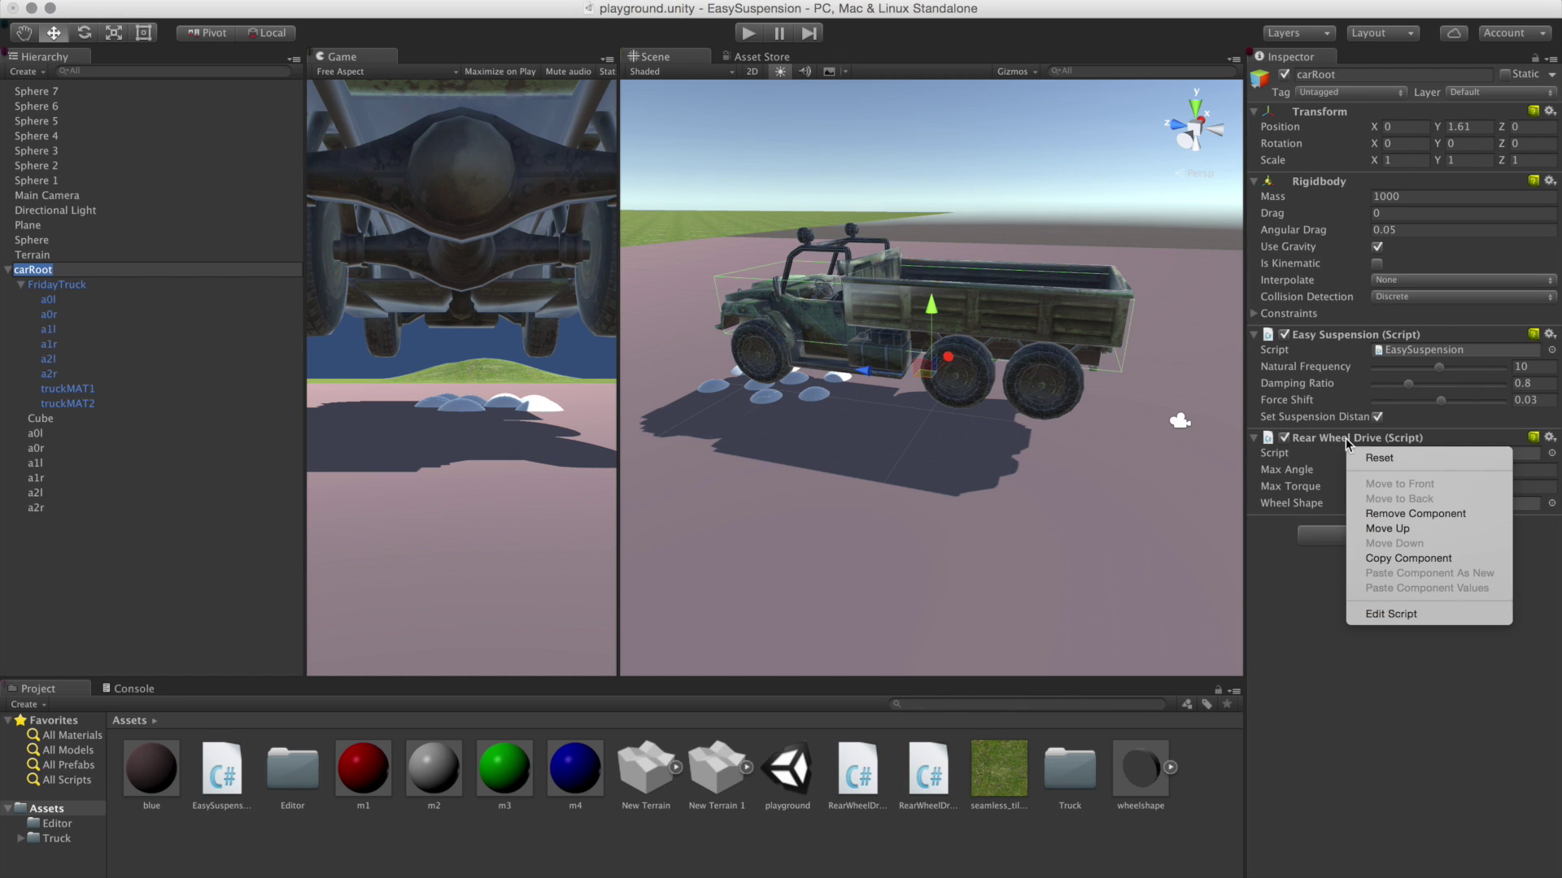
click(1409, 515)
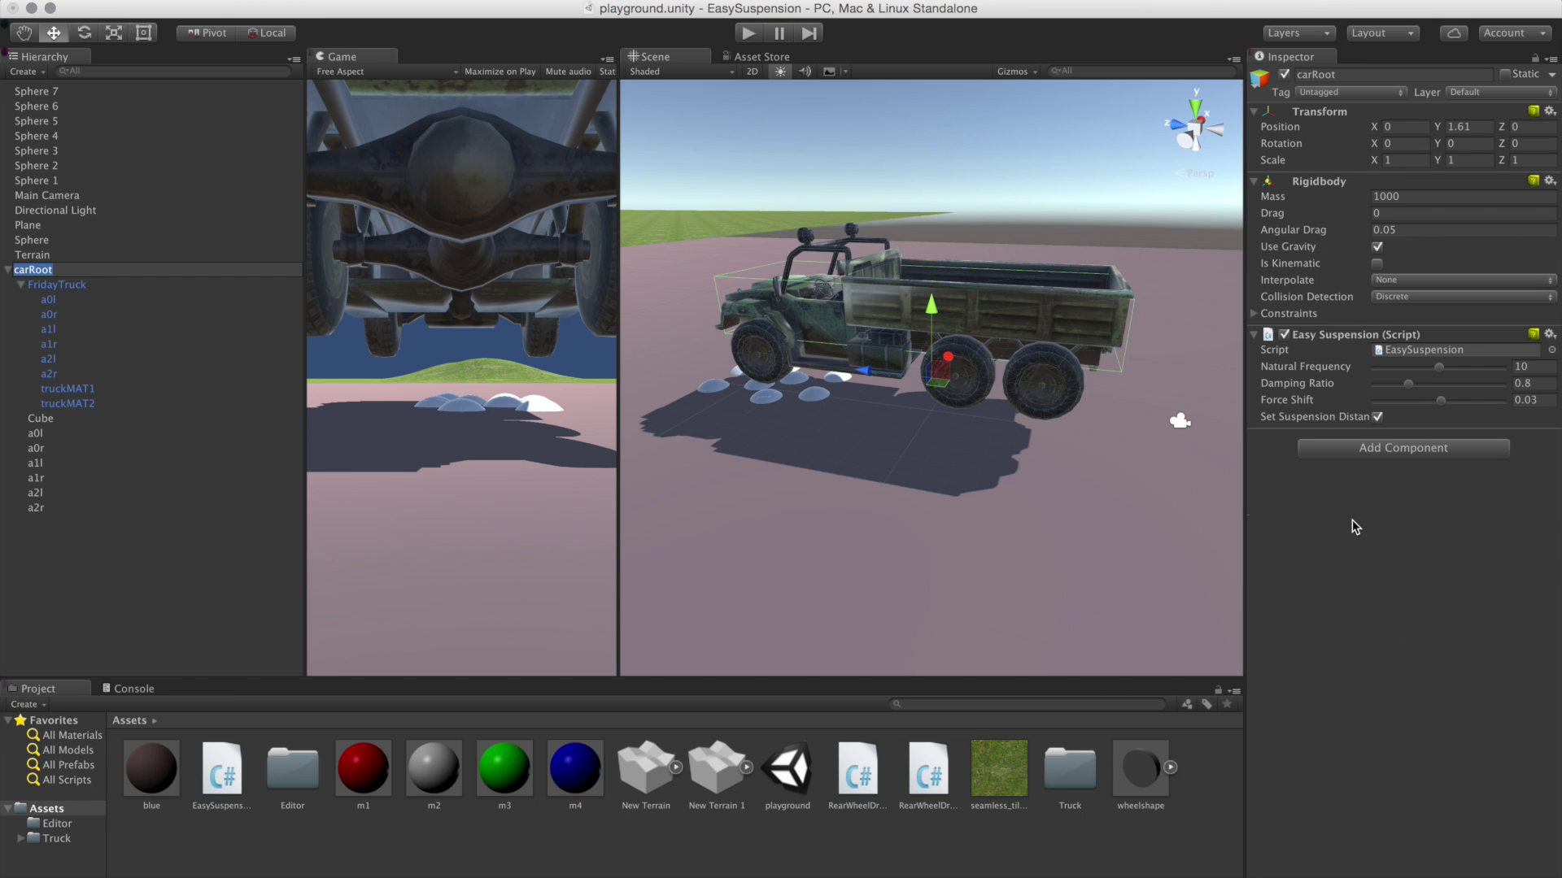
click(1388, 453)
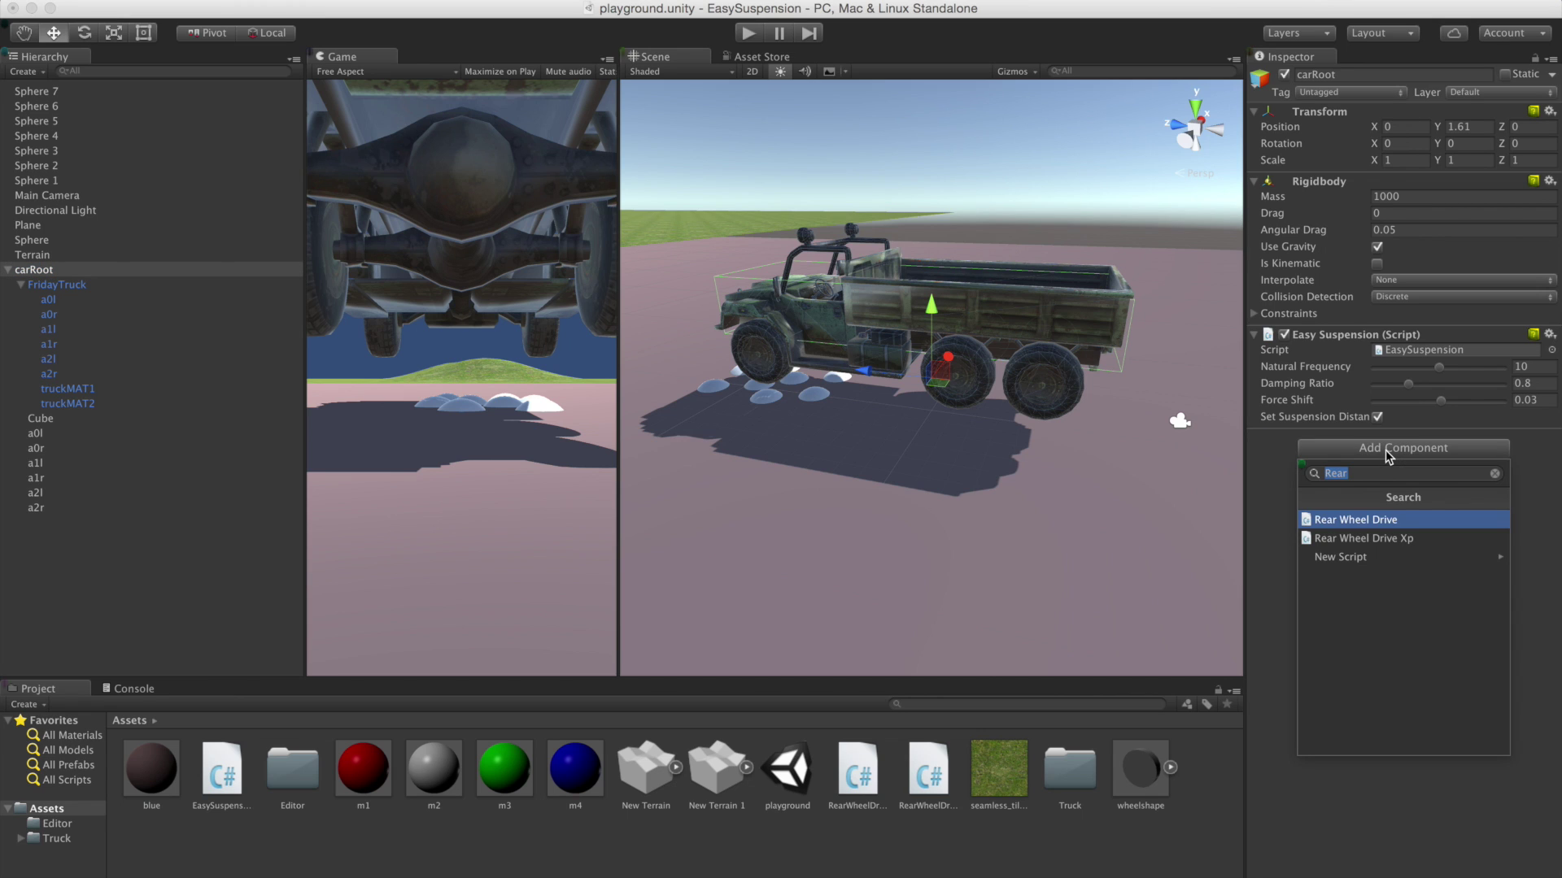
key(Down)
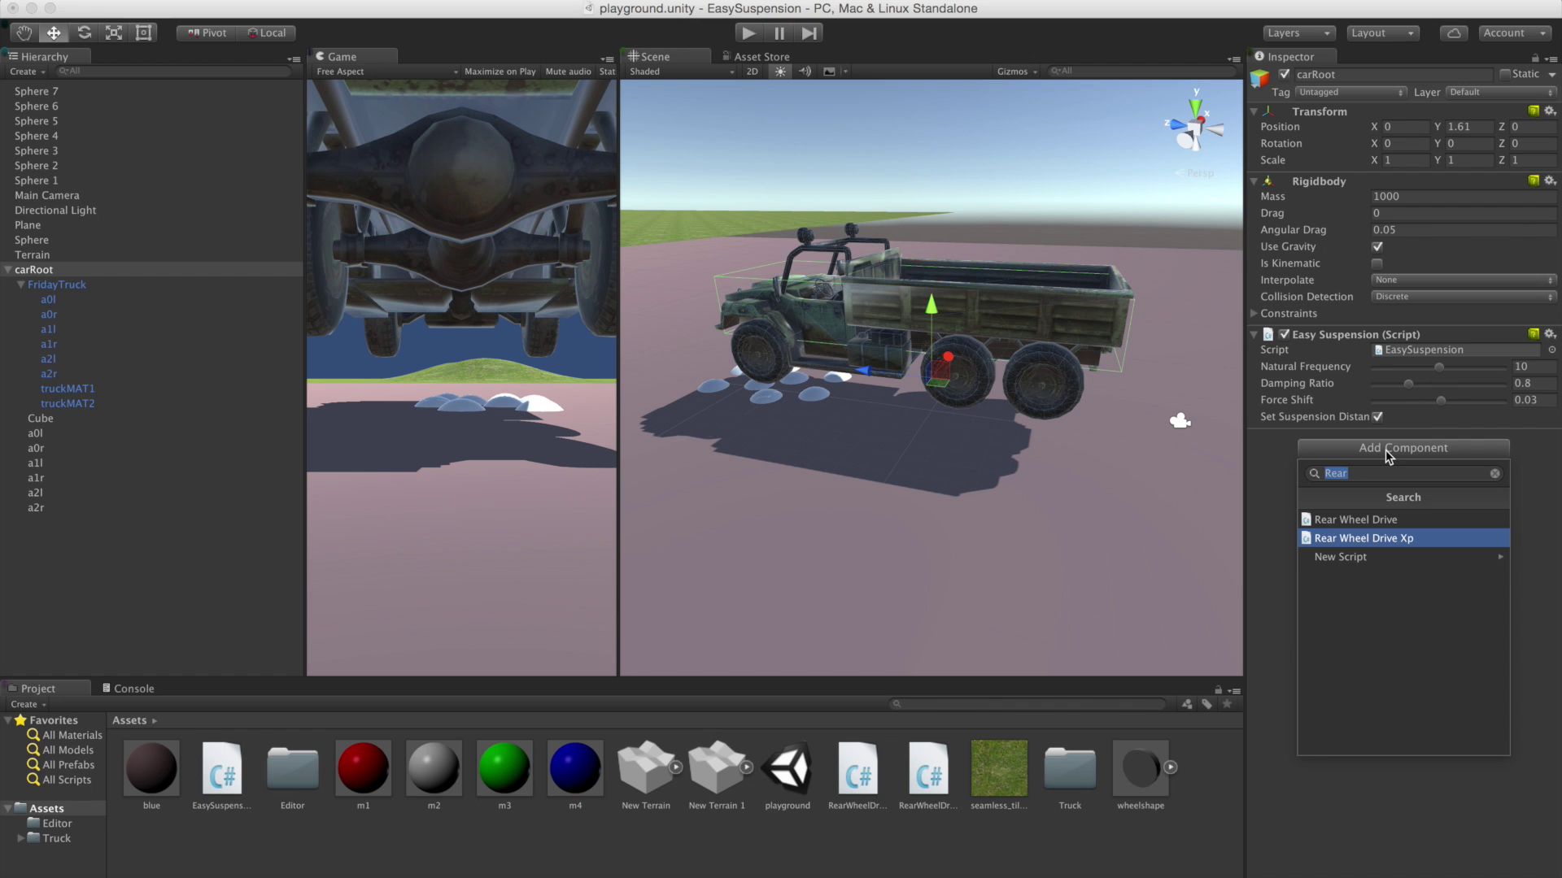
key(Return)
Open the RearWheelDriveXp script and replace the public wheelShape field declaration with blank lines.
double_click(1389, 453)
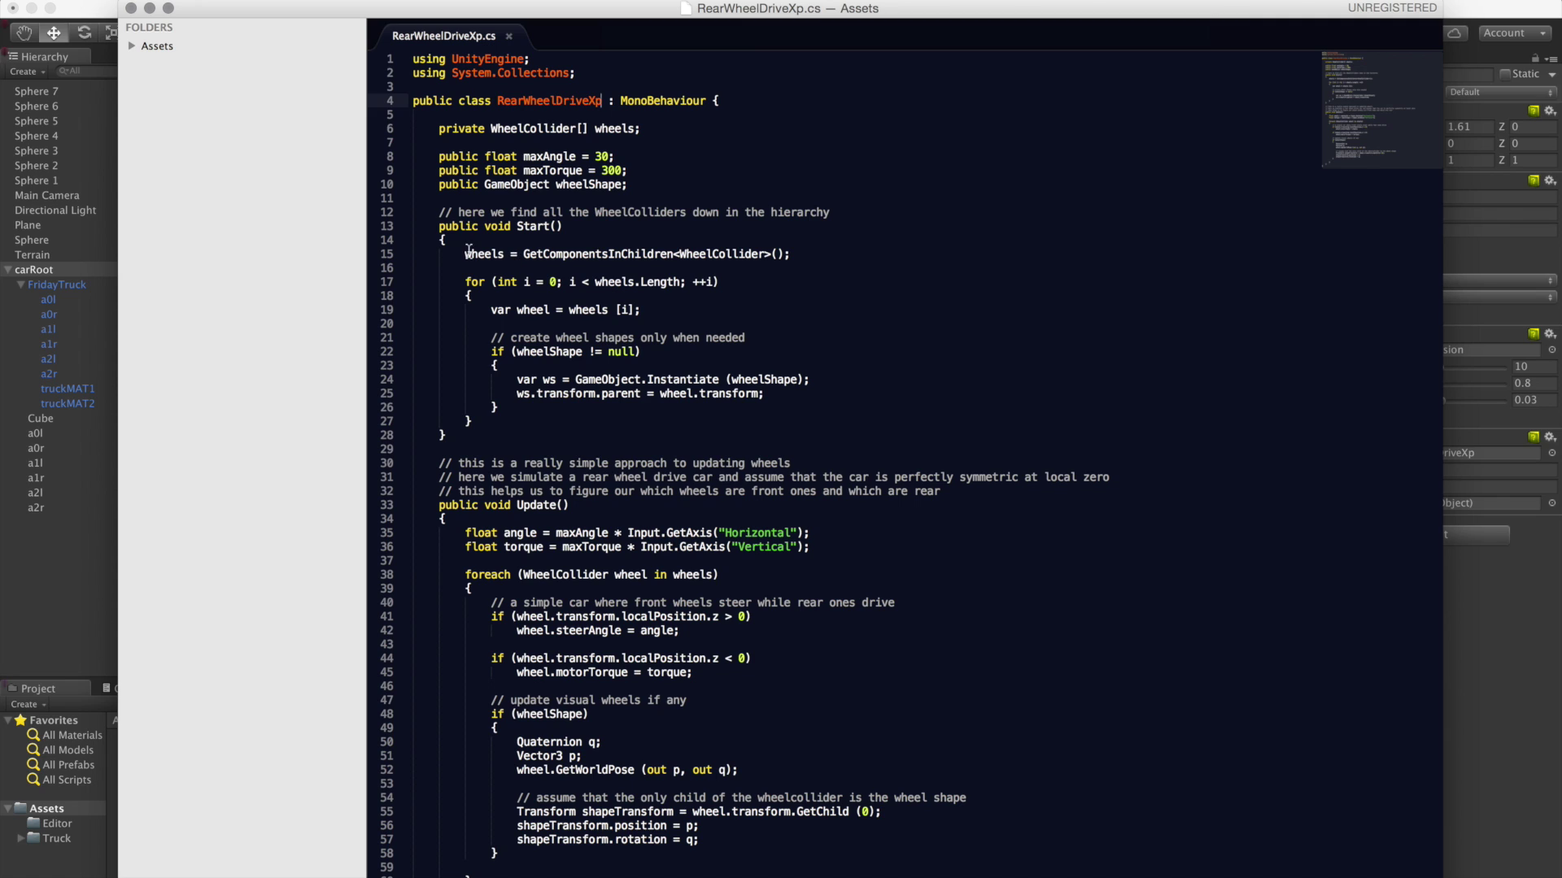
click(638, 187)
key(super+shift+Left)
key(BackSpace)
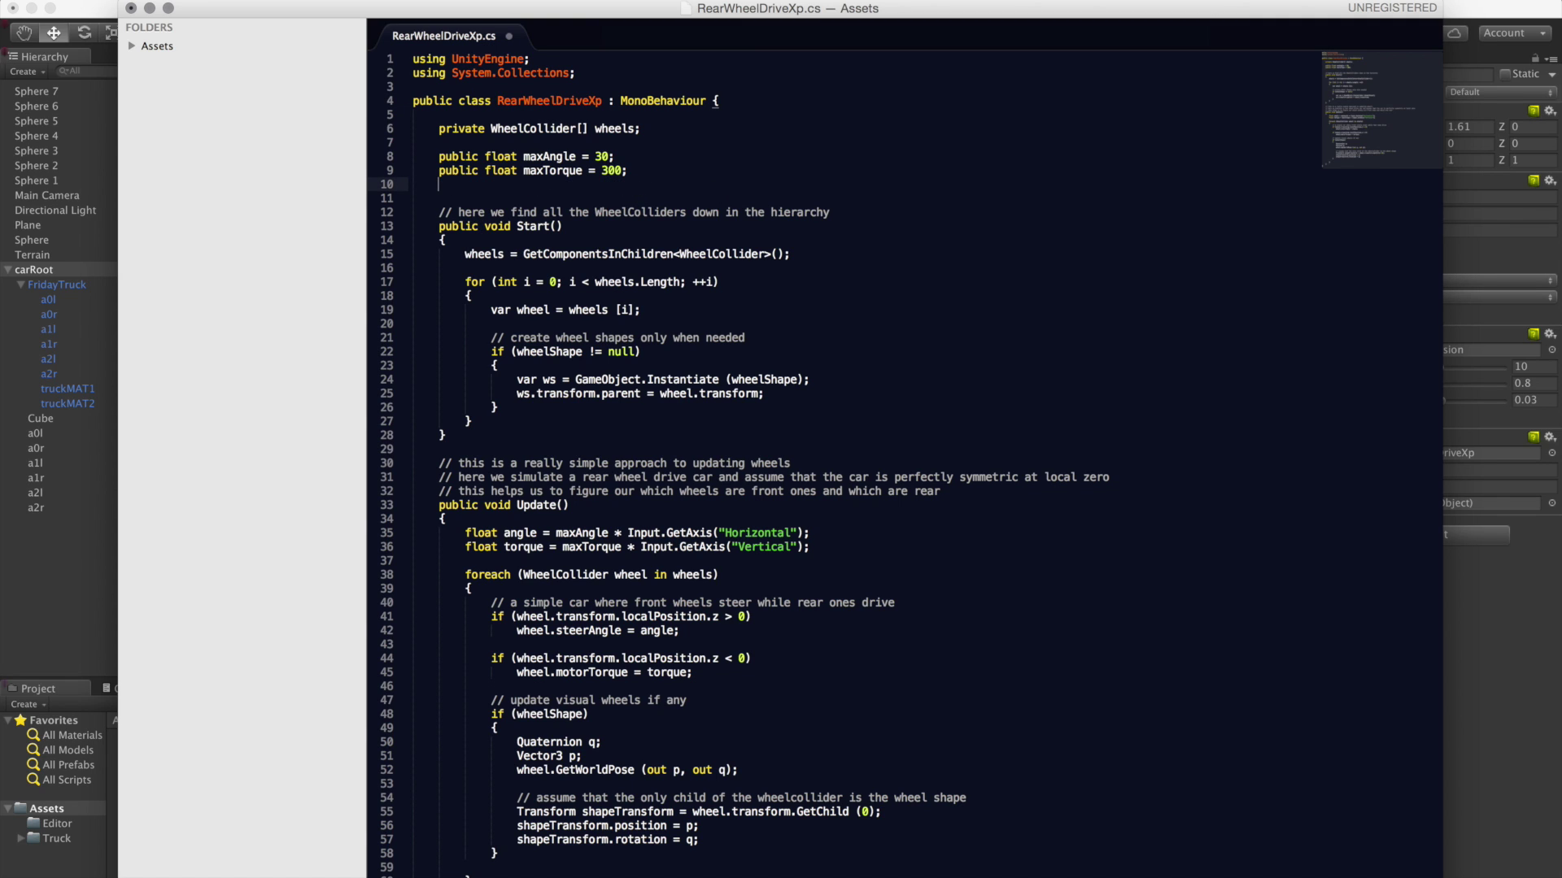
key(Return)
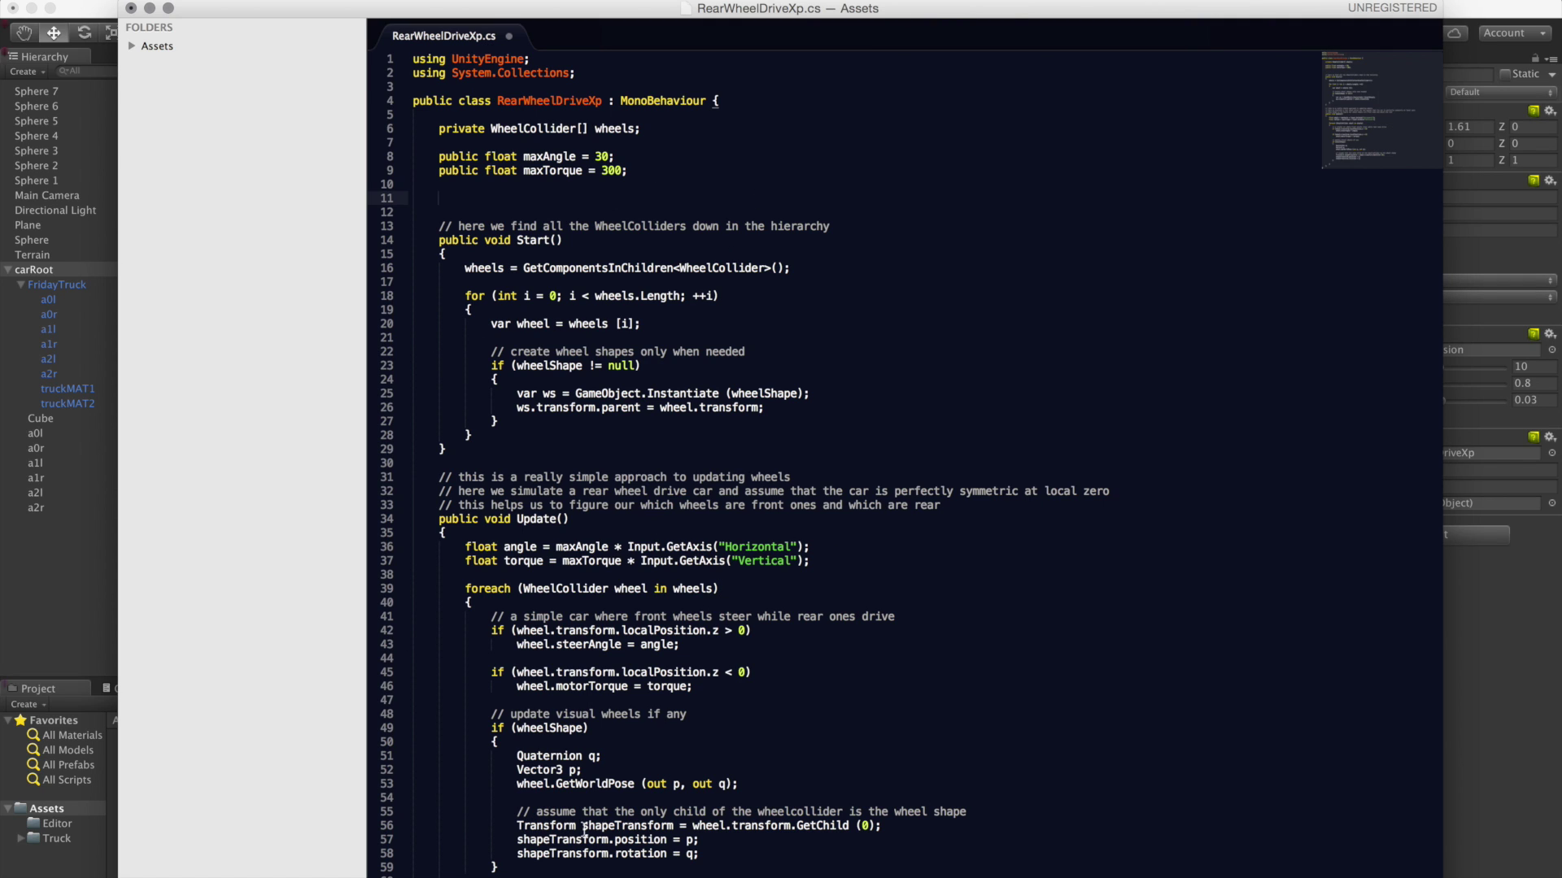
Compare the shapeTransform code with Unity's hierarchy, inspecting the a0l wheel collider and the a0l mesh under FridayTruck.
drag(517, 811, 713, 860)
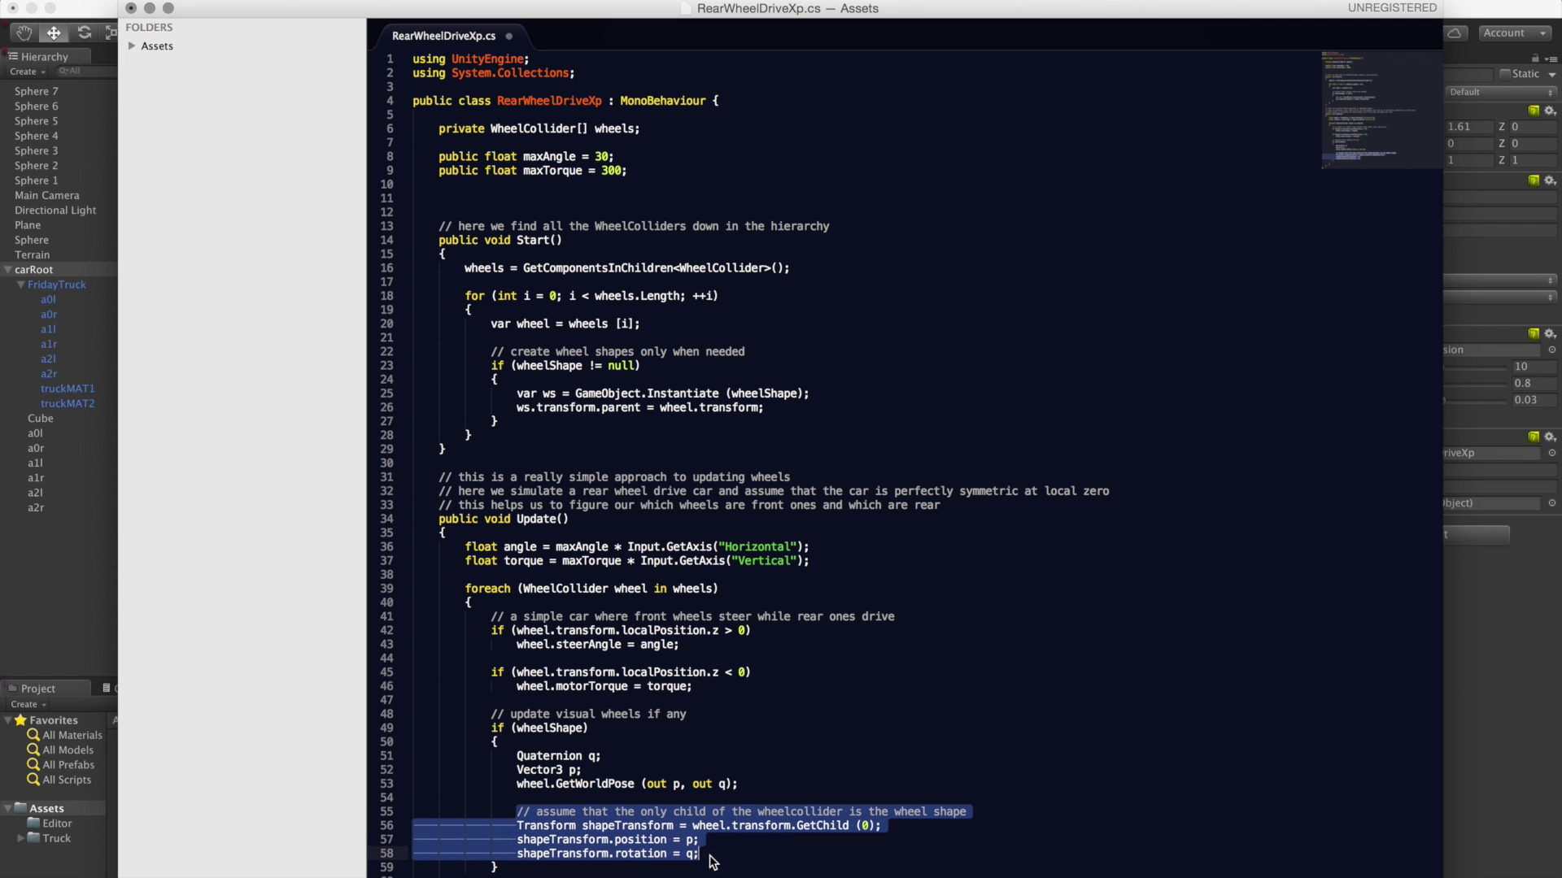
click(67, 579)
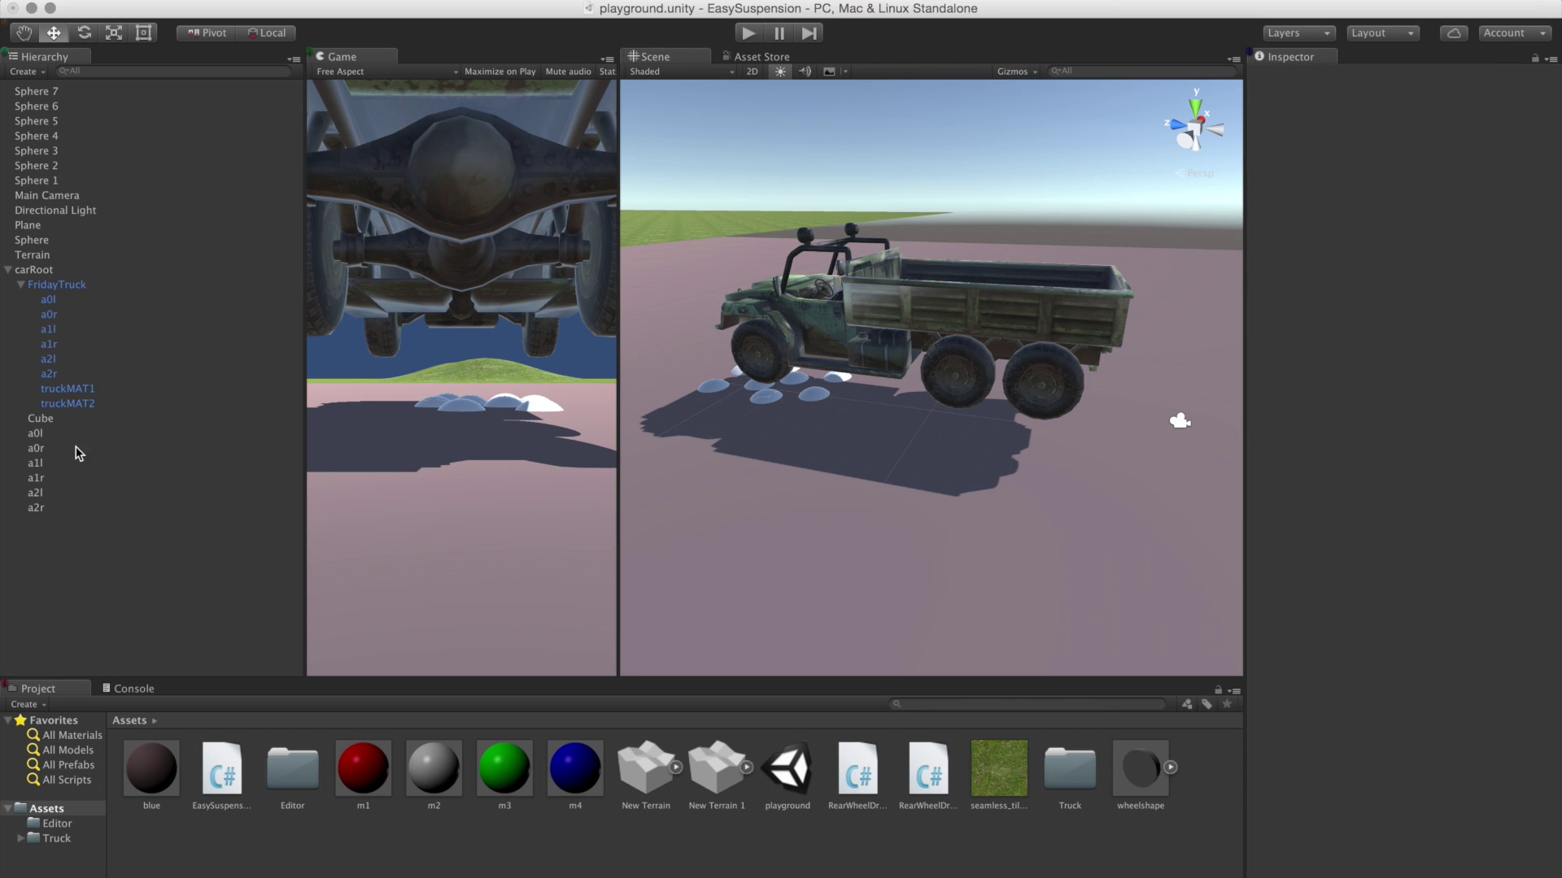
click(53, 437)
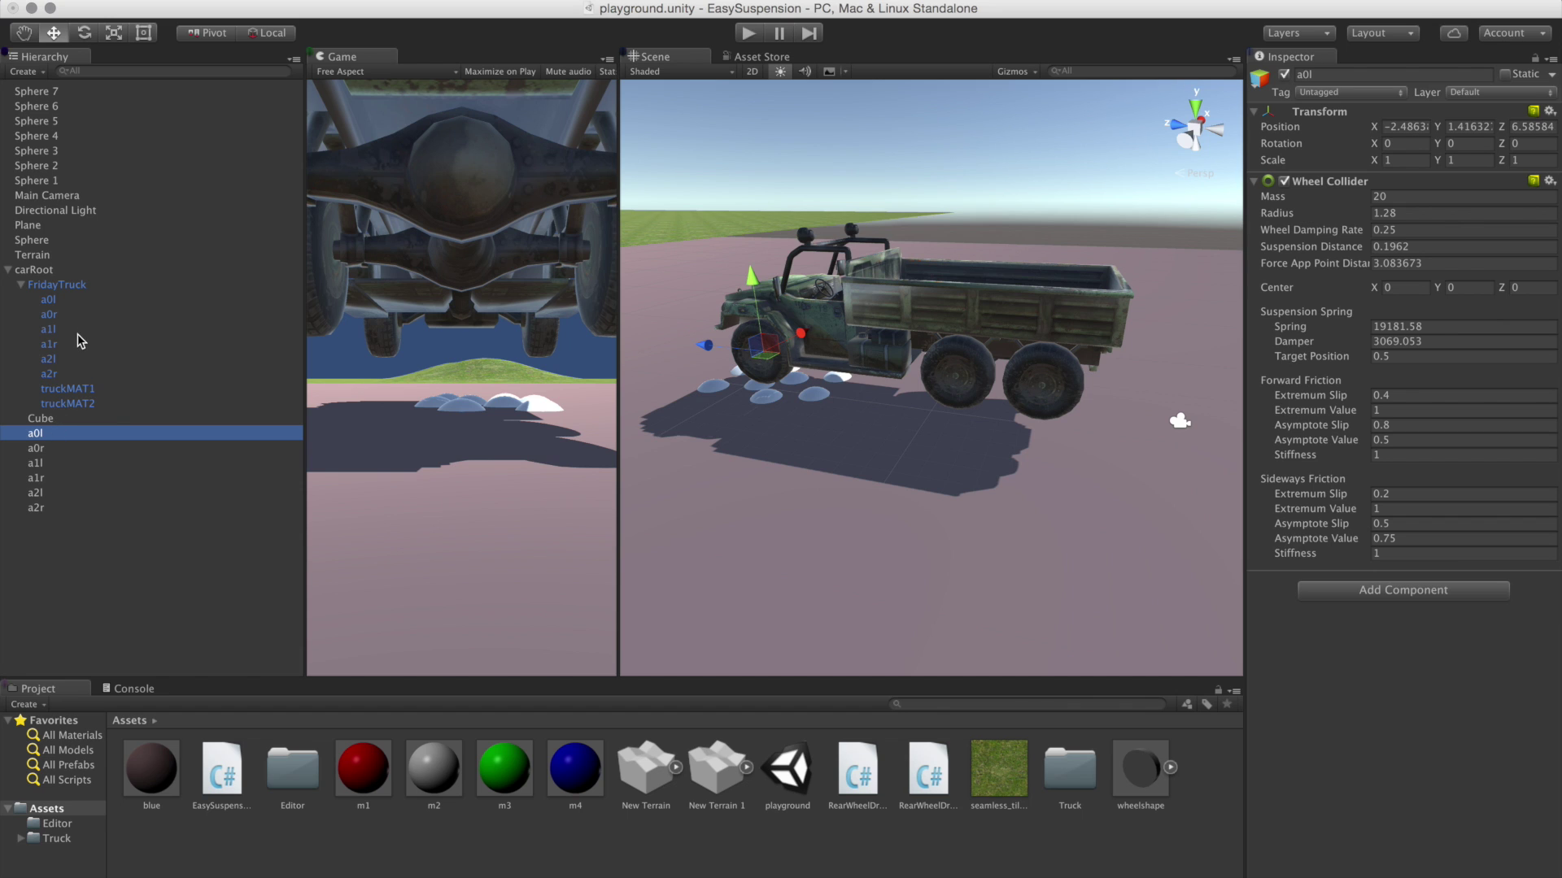
click(76, 303)
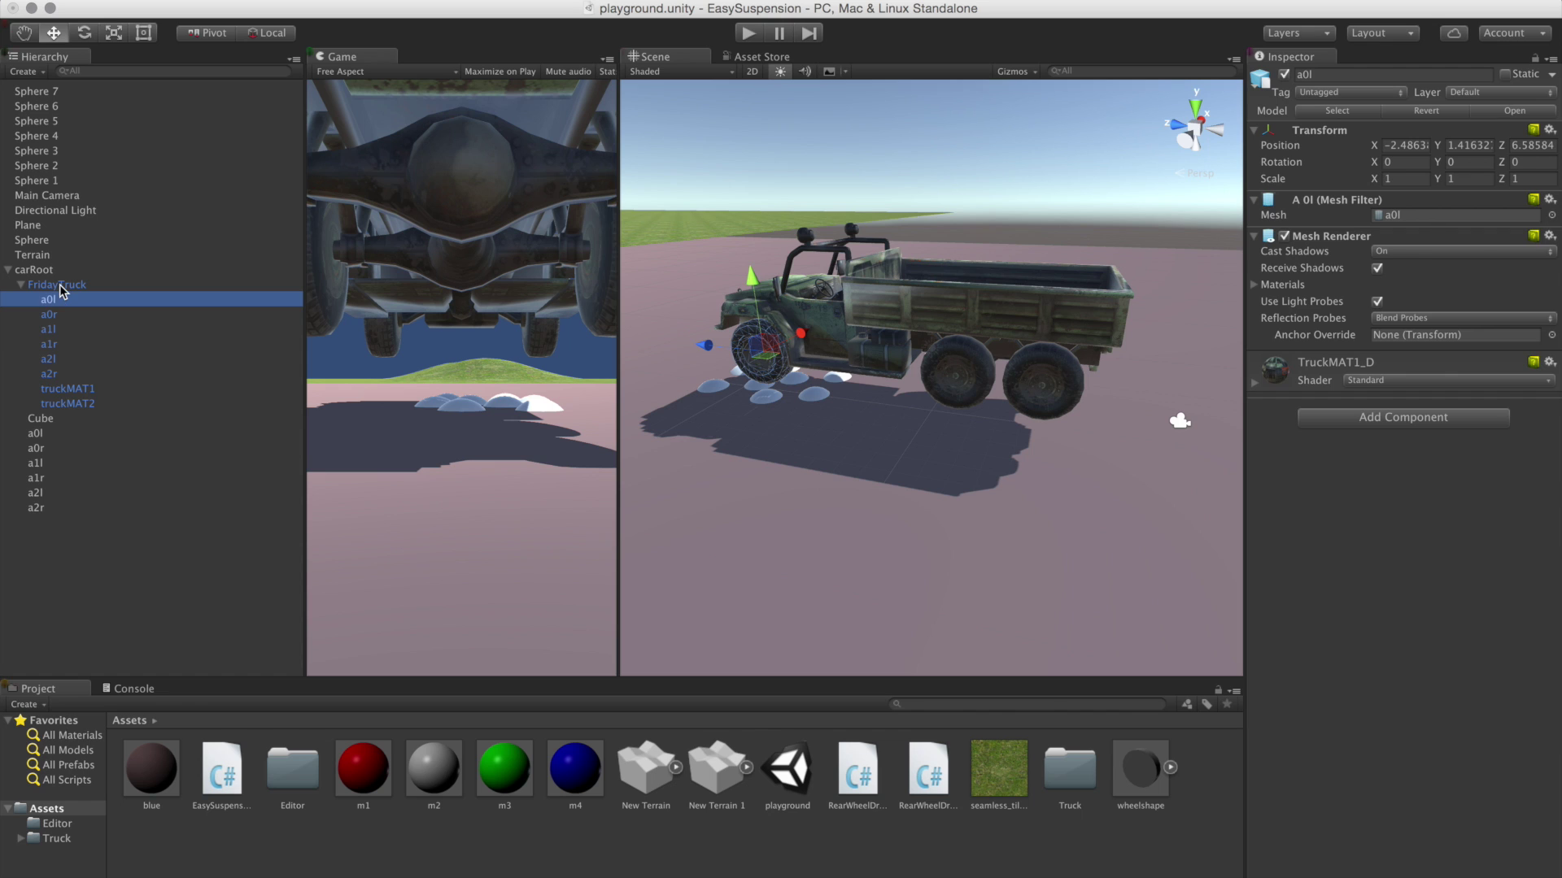
click(60, 285)
click(66, 299)
click(51, 433)
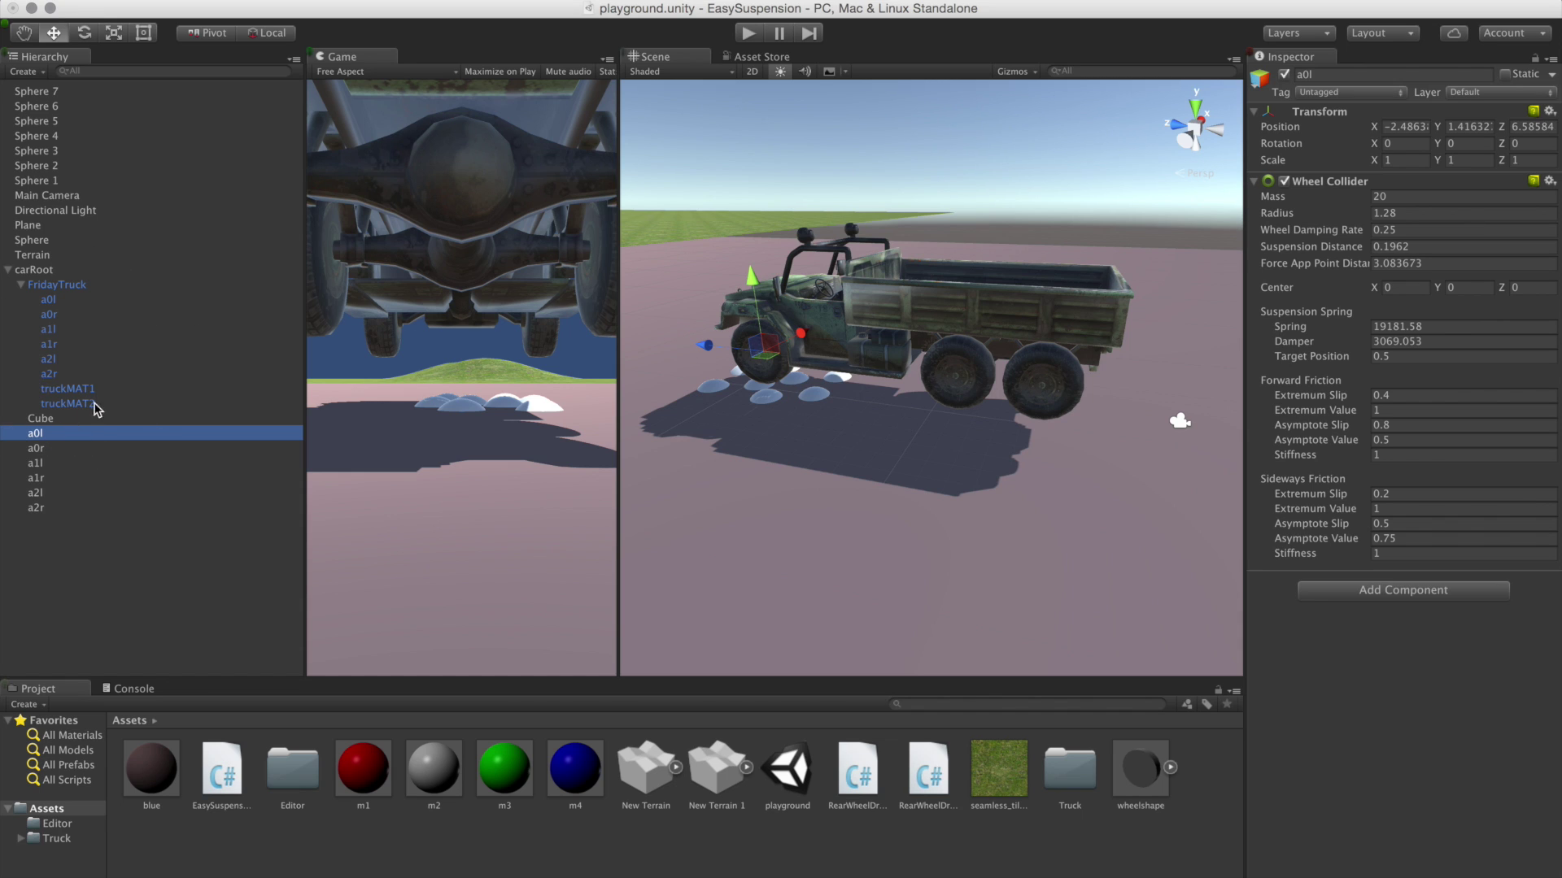
Switch back to Sublime Text, declare a public Transform field named visualCar below maxTorque, and save the script.
click(1, 287)
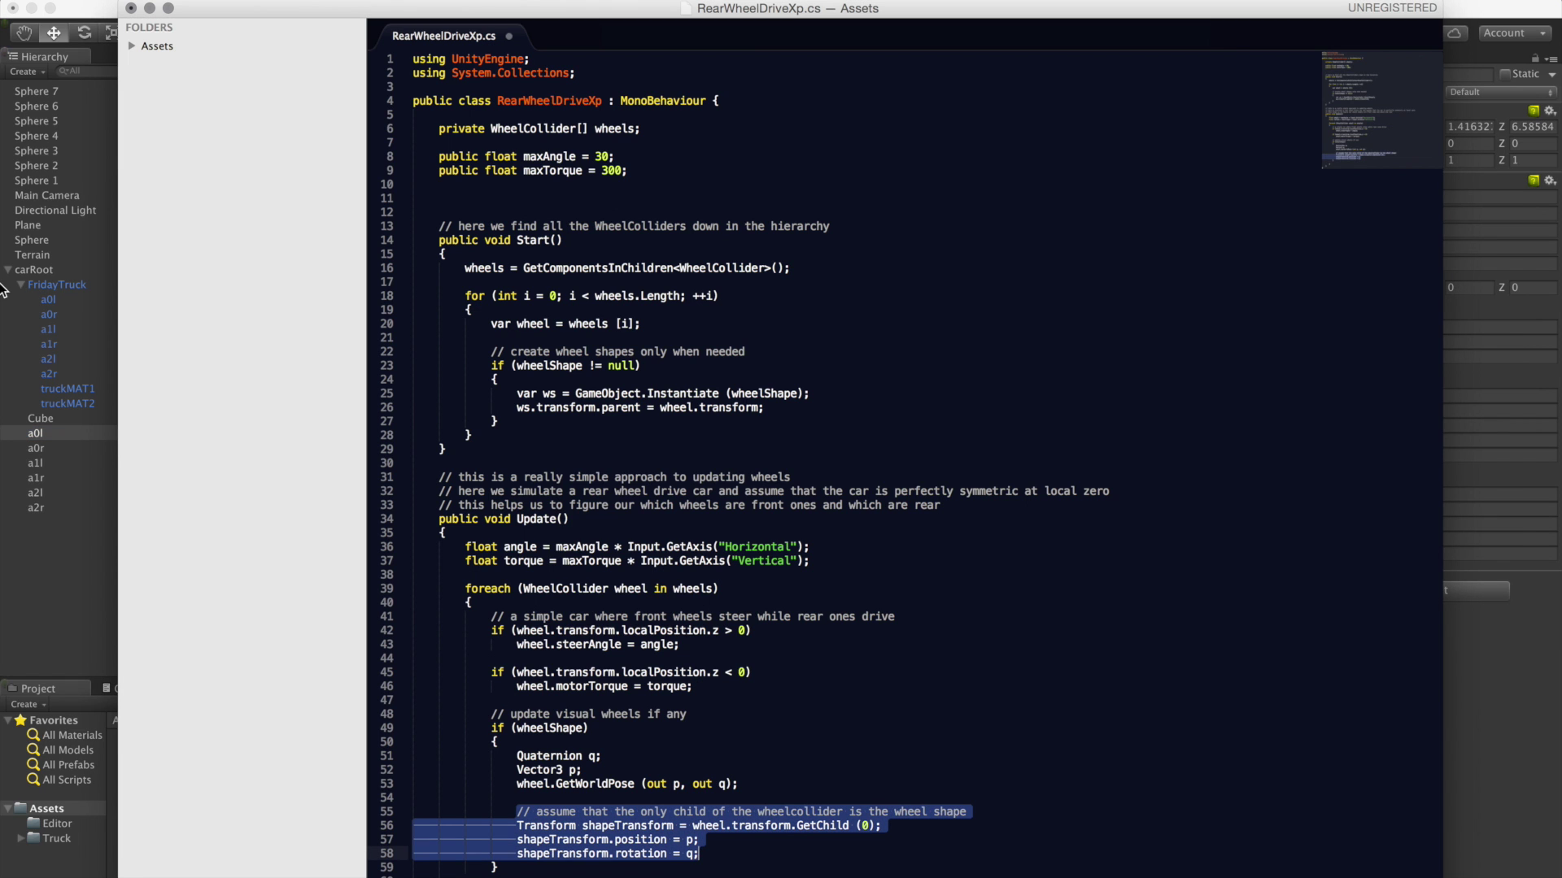
click(559, 198)
text(public )
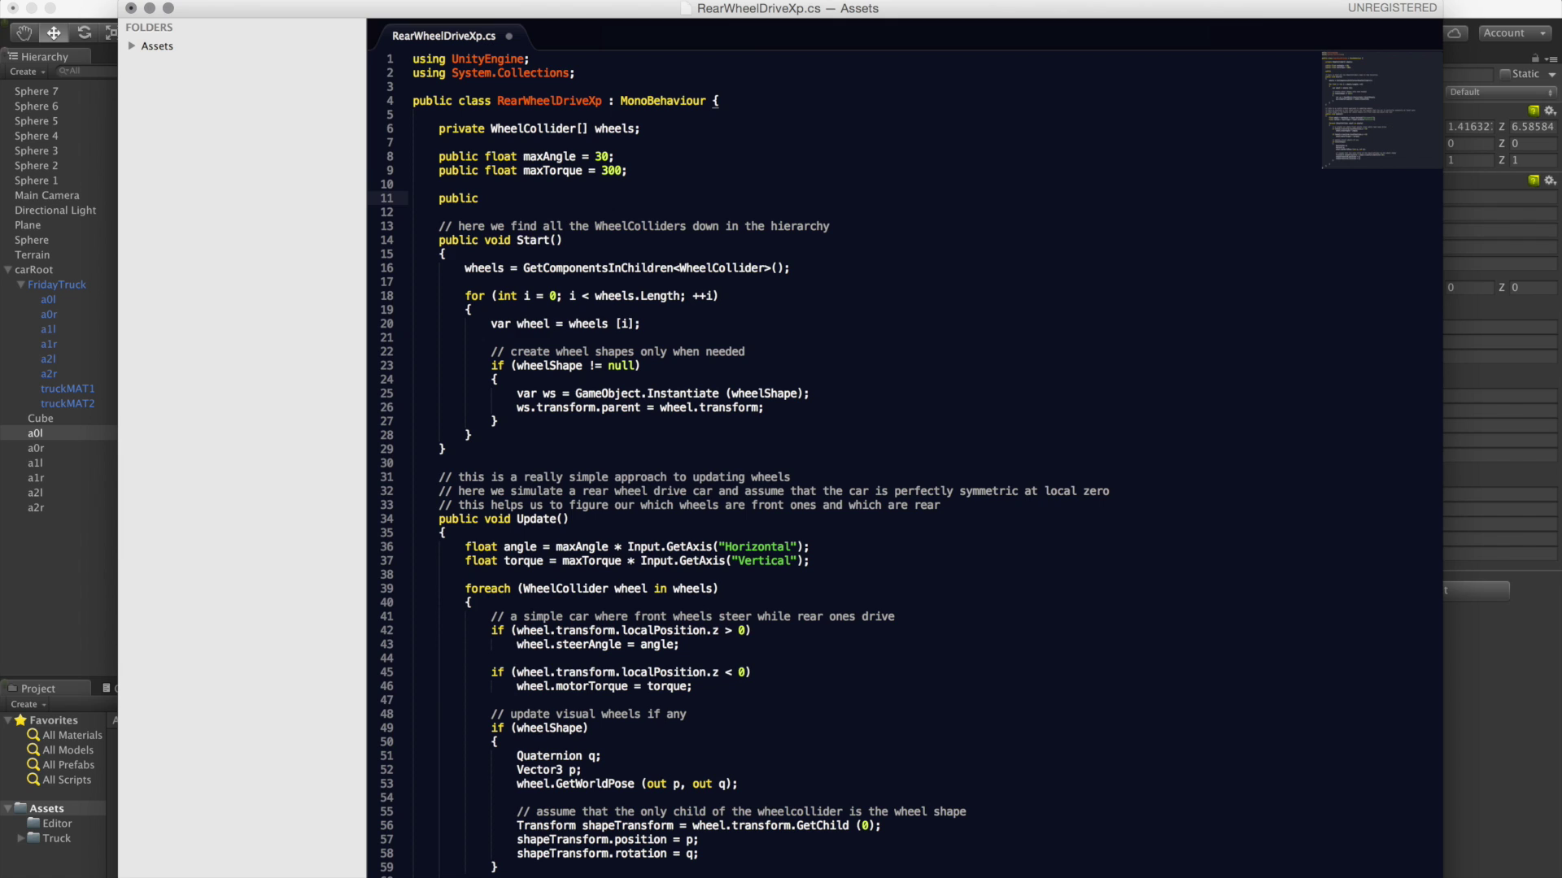
text(Transform)
text(visualCar;)
key(cmd+s)
Delete the for loop in Start that instantiates the wheel shapes, keeping the GetComponentsInChildren line, and save the script.
key(Down)
key(Down)
key(Down)
key(Down)
key(Down)
key(Down)
click(614, 267)
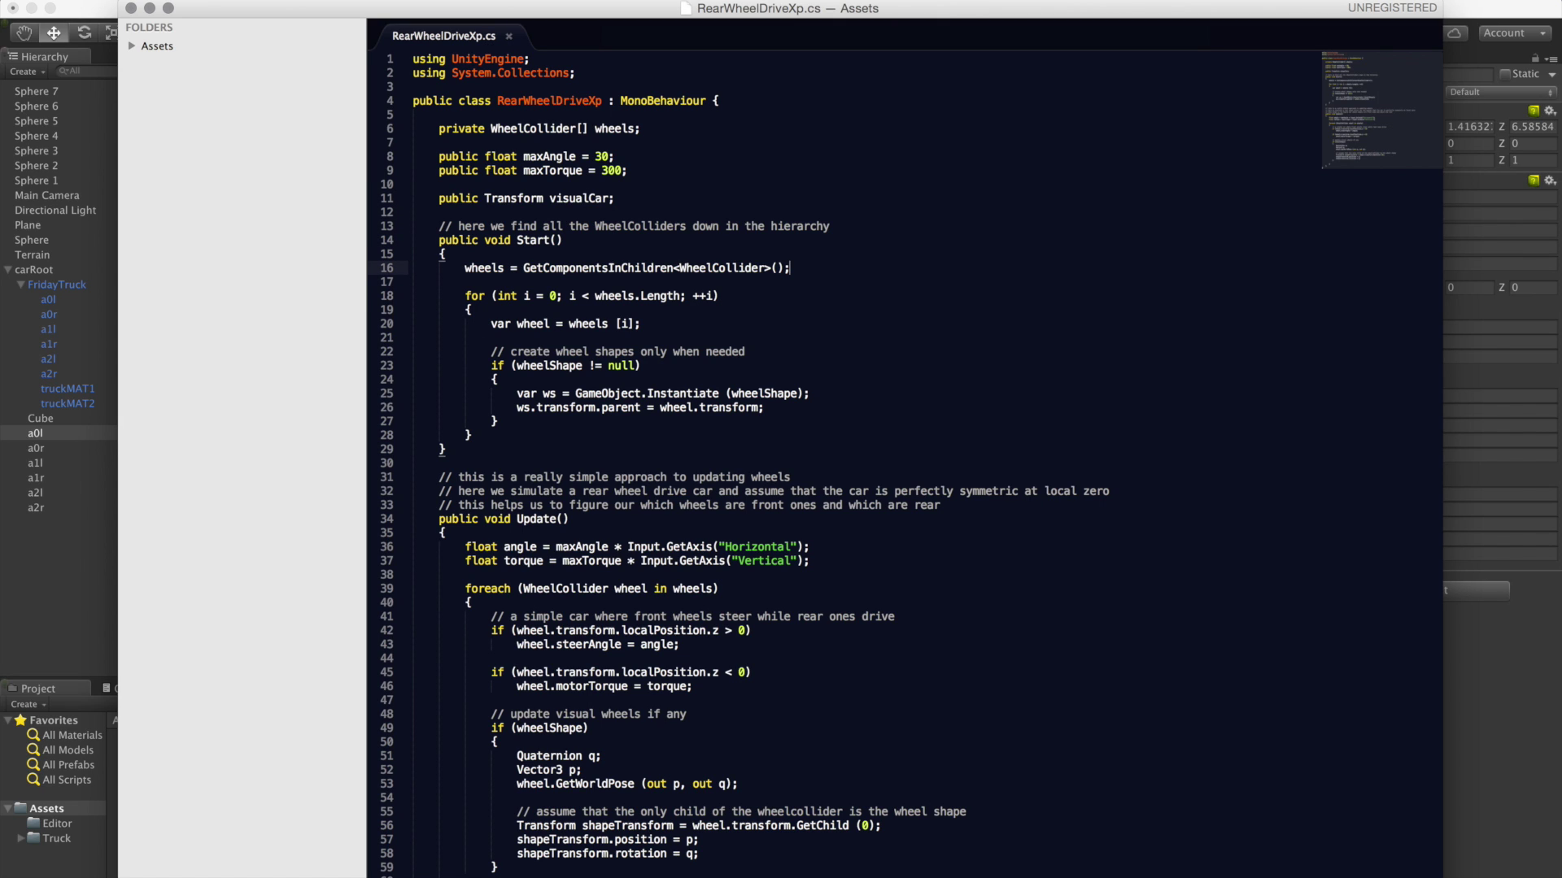
key(super+shift+Left)
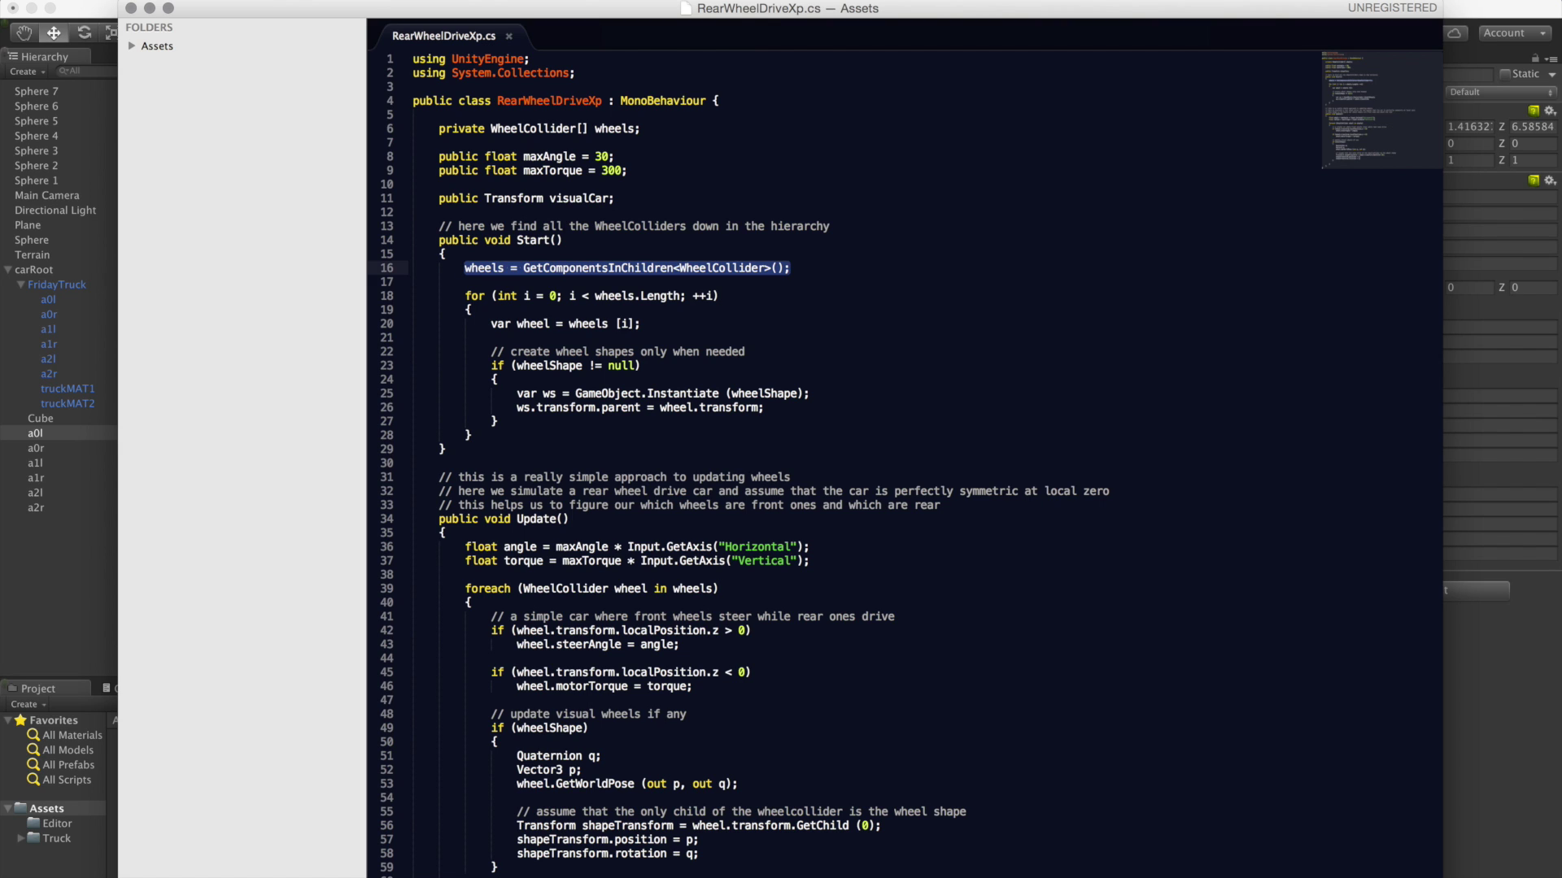
key(Down)
key(Down)
key(shift+Down)
key(shift+Down)
key(shift+Down)
key(shift+Down)
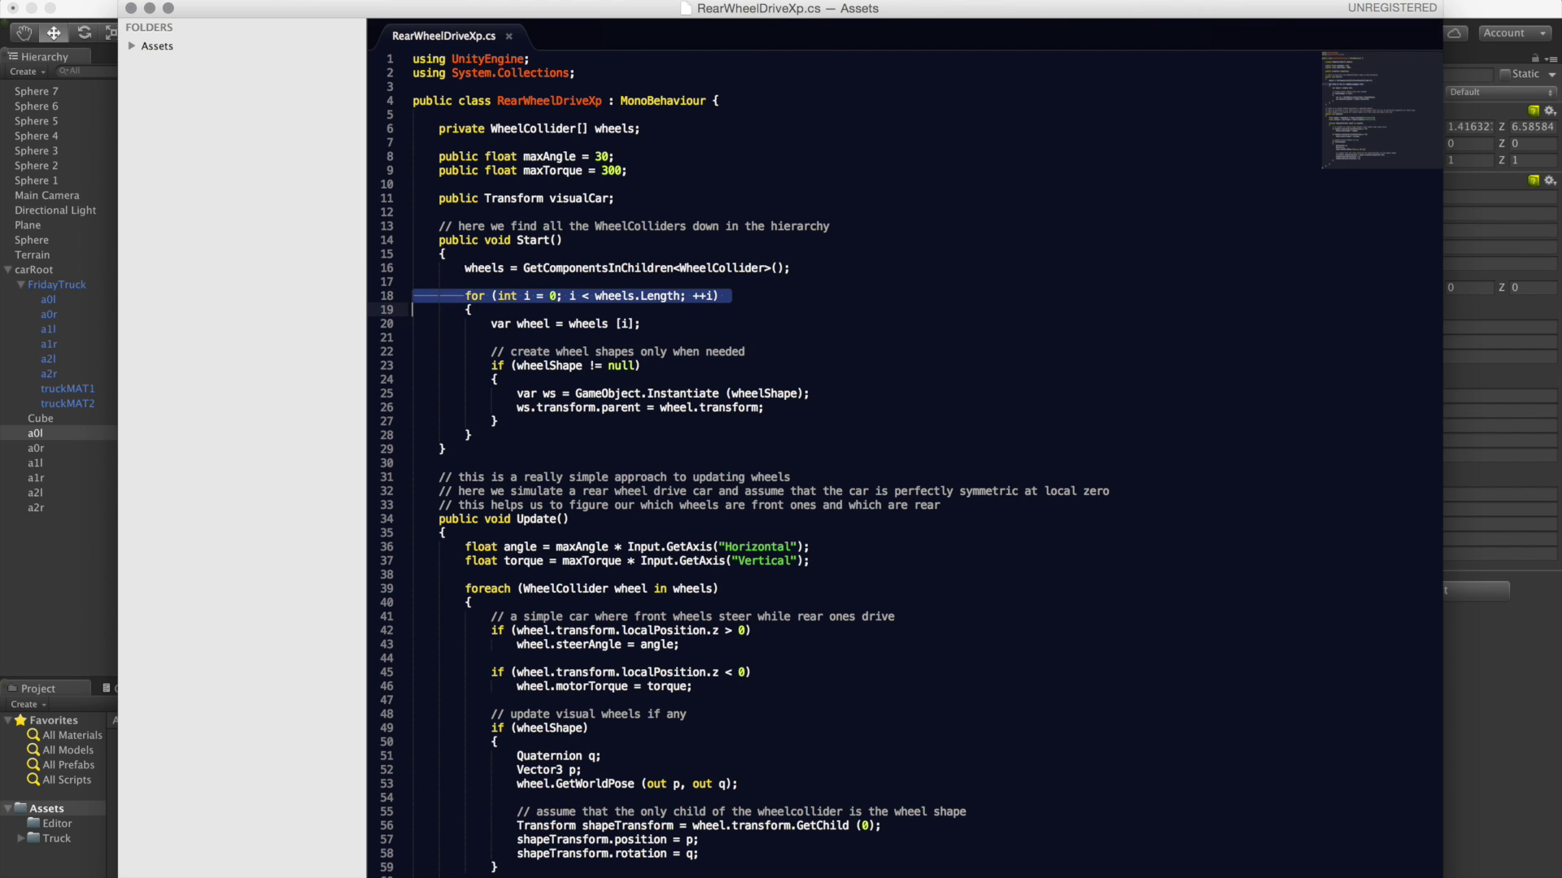
key(shift+Down)
key(shift+Down)
key(shift+Down)
key(shift+Down)
key(shift+Down)
key(shift+Down)
key(shift+Down)
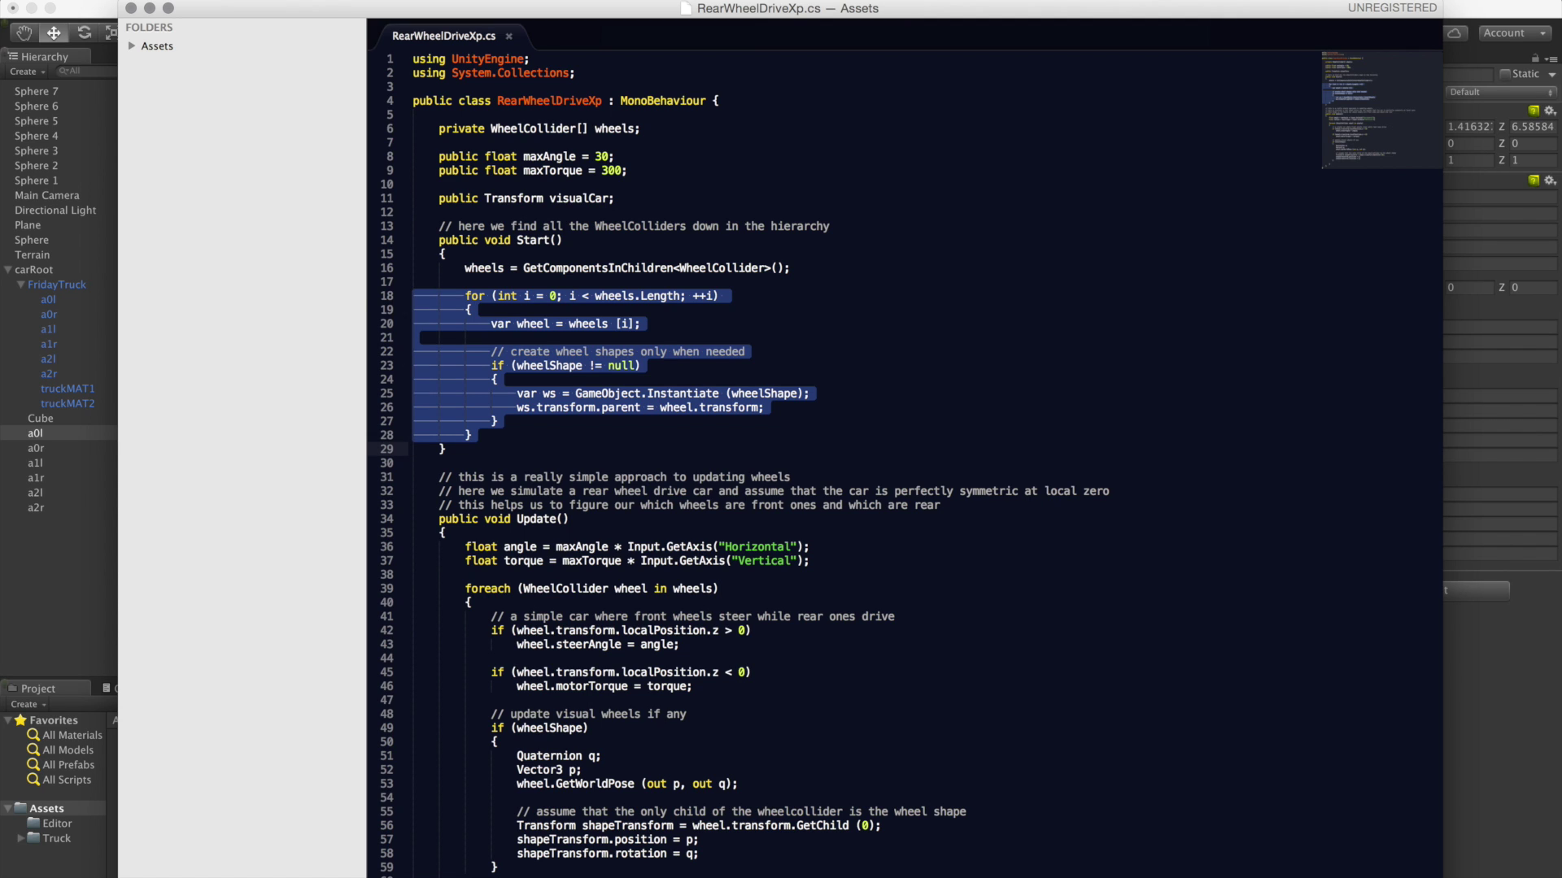
key(BackSpace)
key(BackSpace)
key(cmd+s)
Examine the angle and torque input lines and the start of the foreach loop in Update.
key(Down)
key(Down)
key(Down)
key(Down)
key(Down)
key(Down)
key(Down)
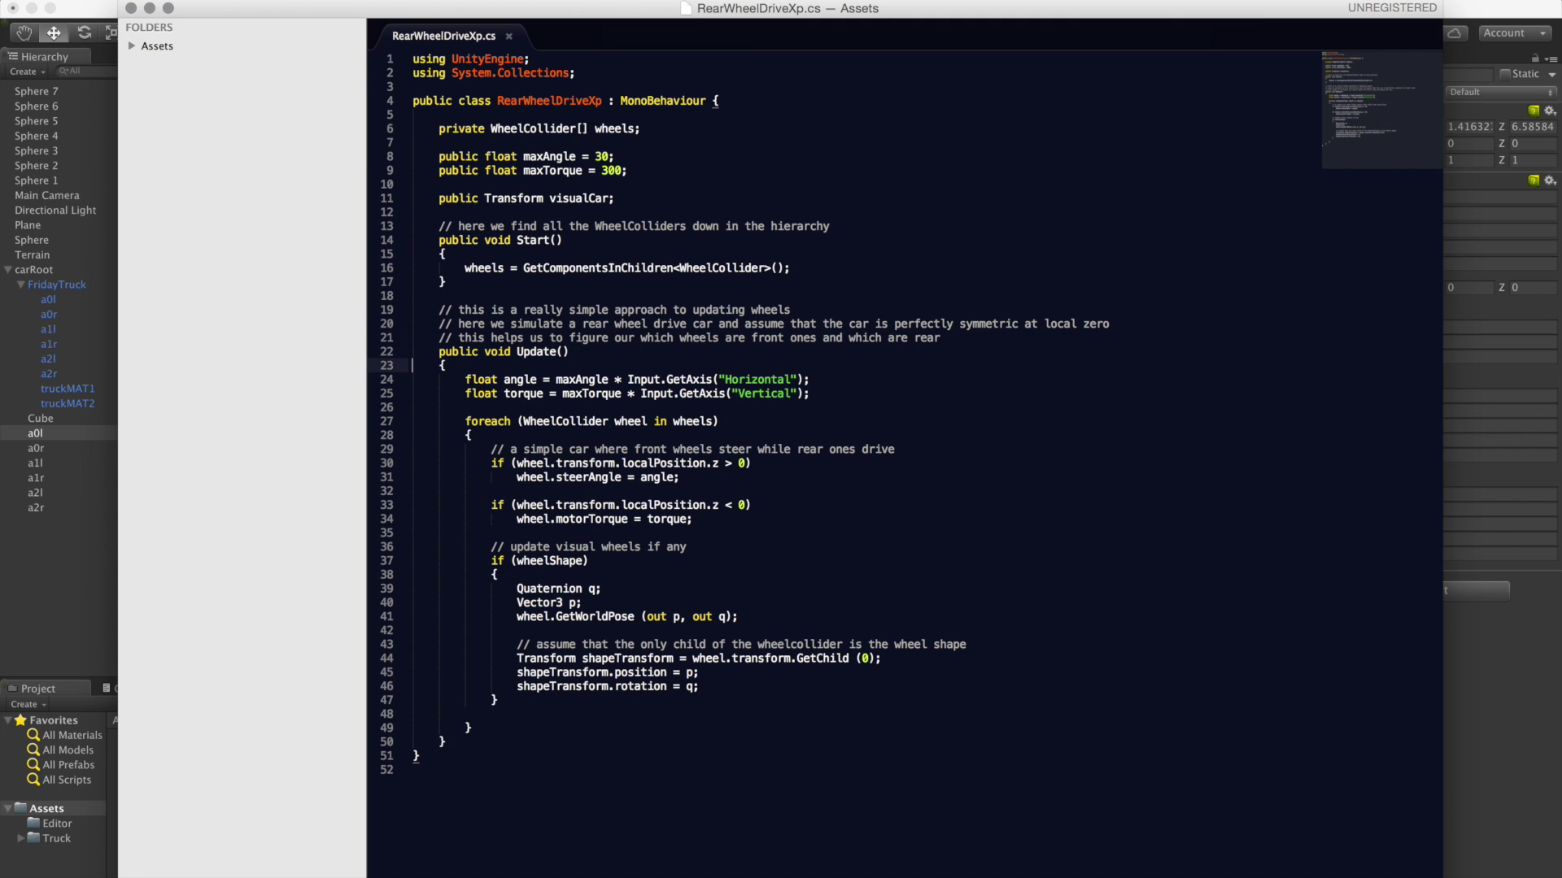
key(shift+Down)
key(shift+Down)
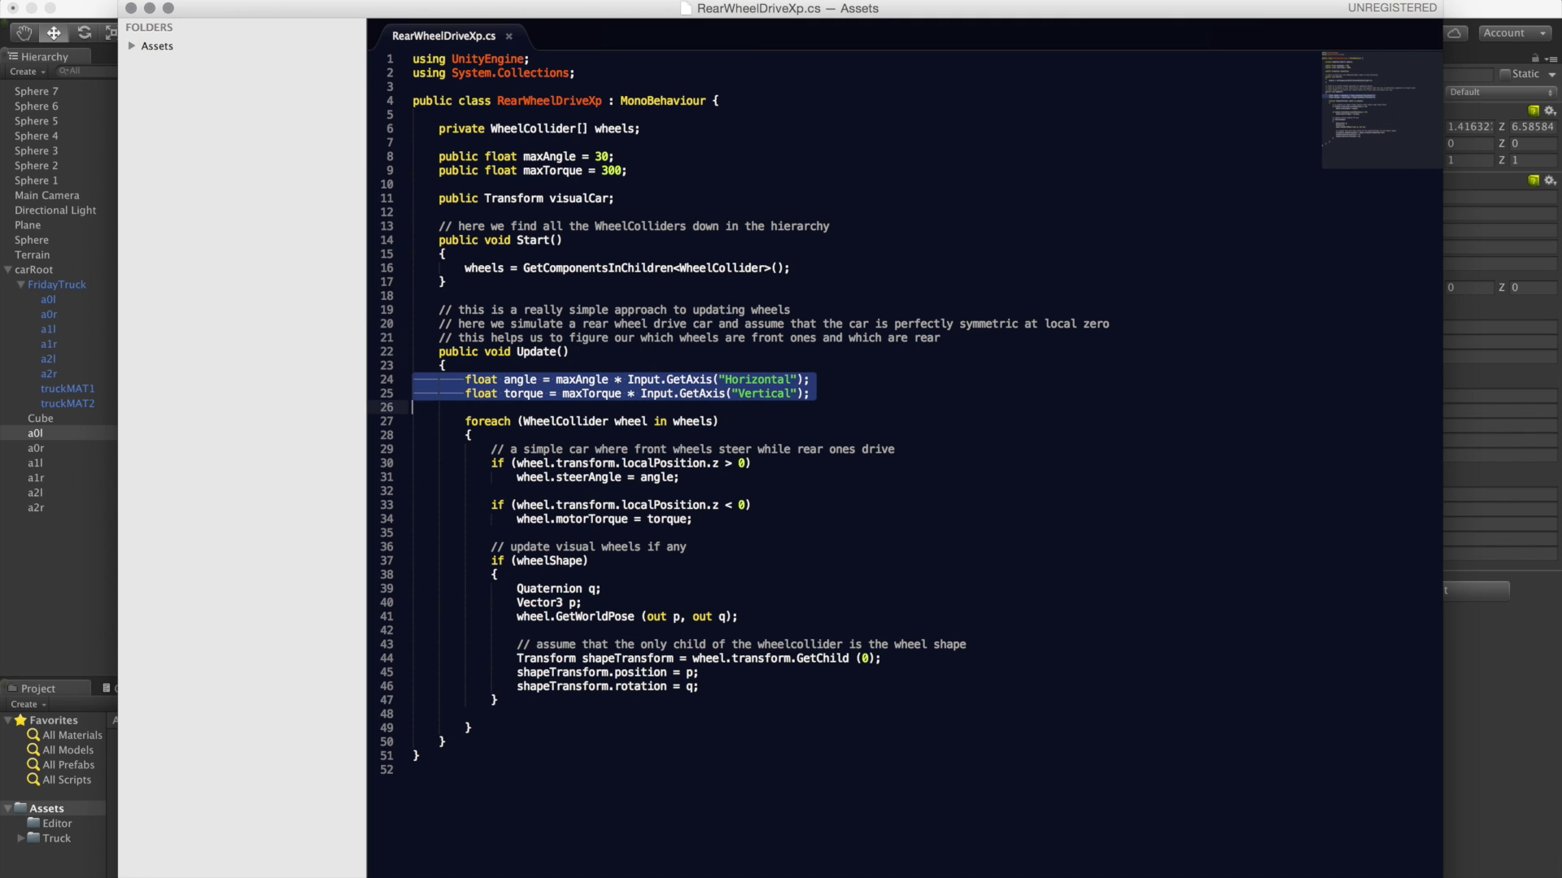
key(Down)
key(Down)
key(shift+Down)
key(shift+Down)
key(Up)
key(Up)
key(Up)
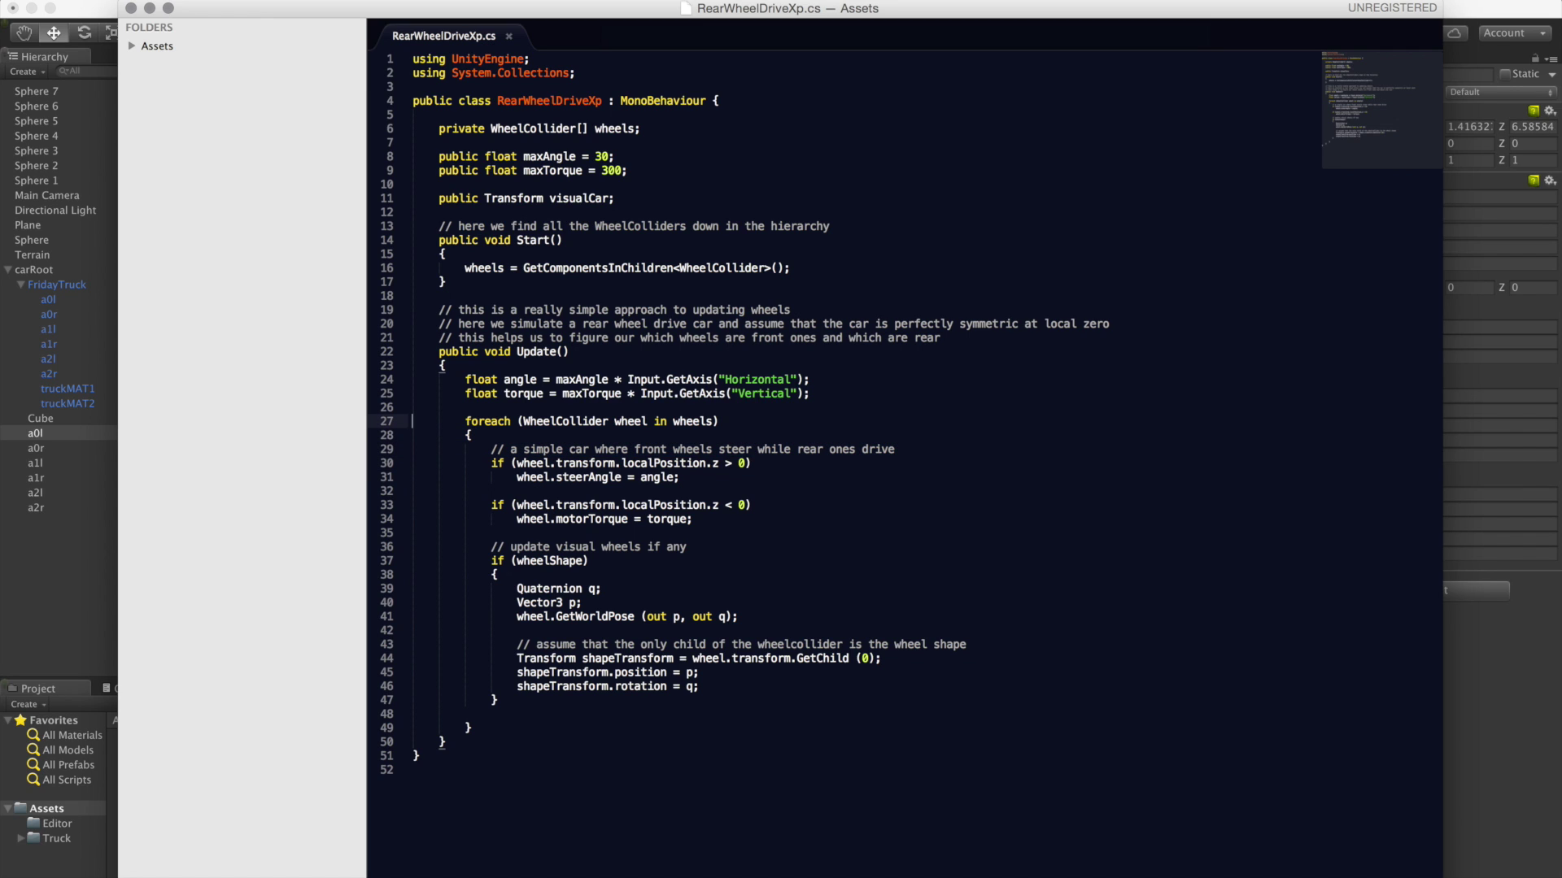
Delete the if (wheelShape) condition line below the "update visual wheels if any" comment.
key(Down)
key(Down)
key(Down)
key(Down)
key(Down)
key(Down)
key(Down)
key(Down)
key(Down)
key(Down)
key(shift+Down)
key(BackSpace)
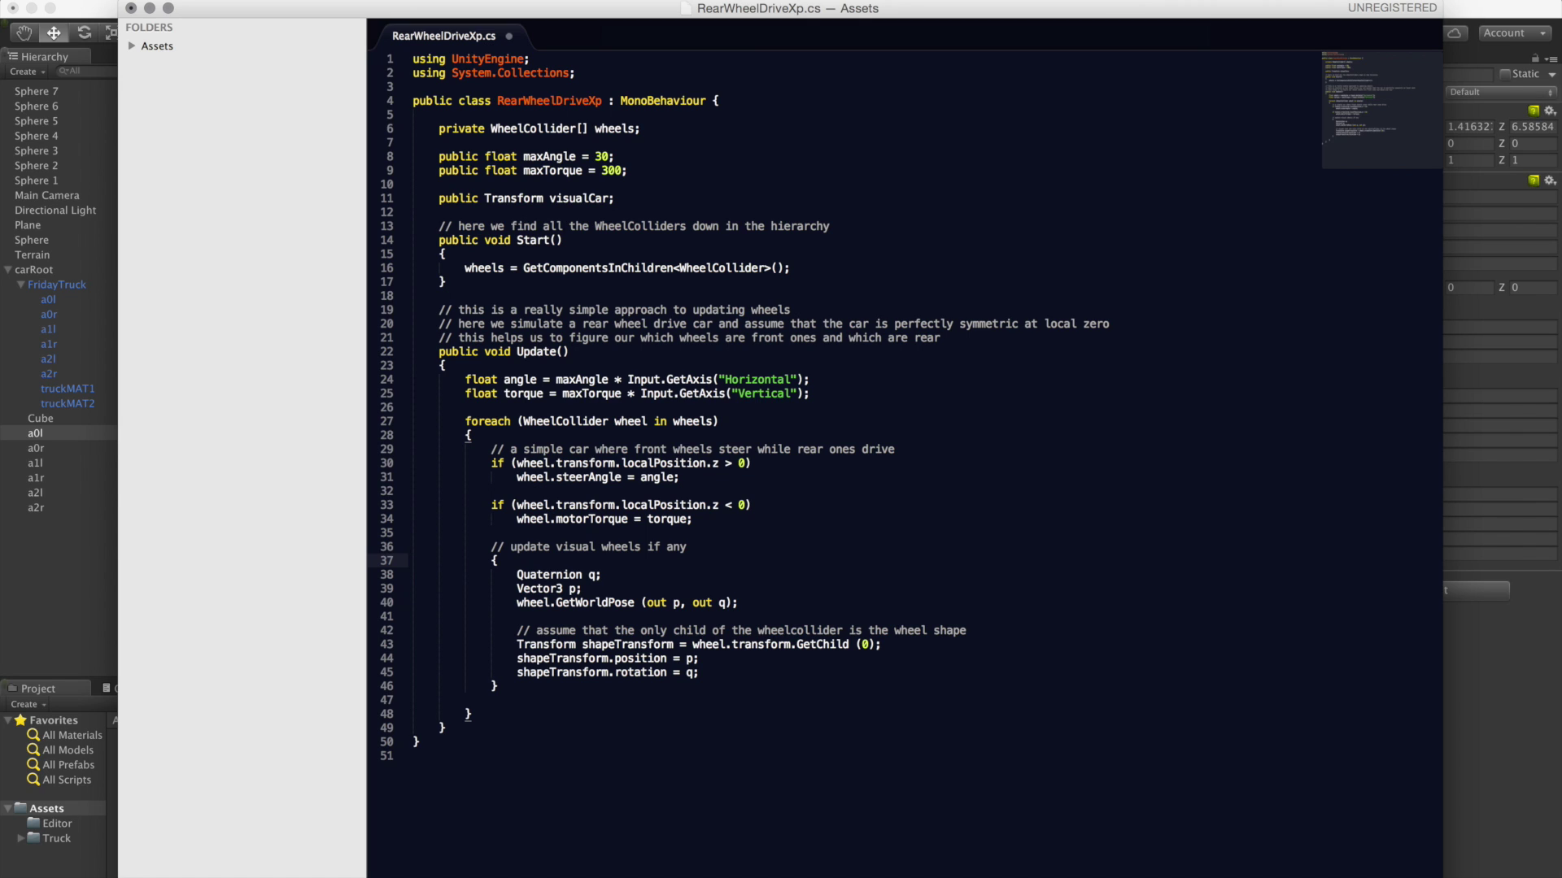
Replace wheel.transform.GetChild (0) in the shapeTransform assignment with visualCar.FindChild(wheel.name).
key(Down)
key(Down)
key(Down)
key(Down)
key(Up)
key(Up)
key(Down)
key(shift+Down)
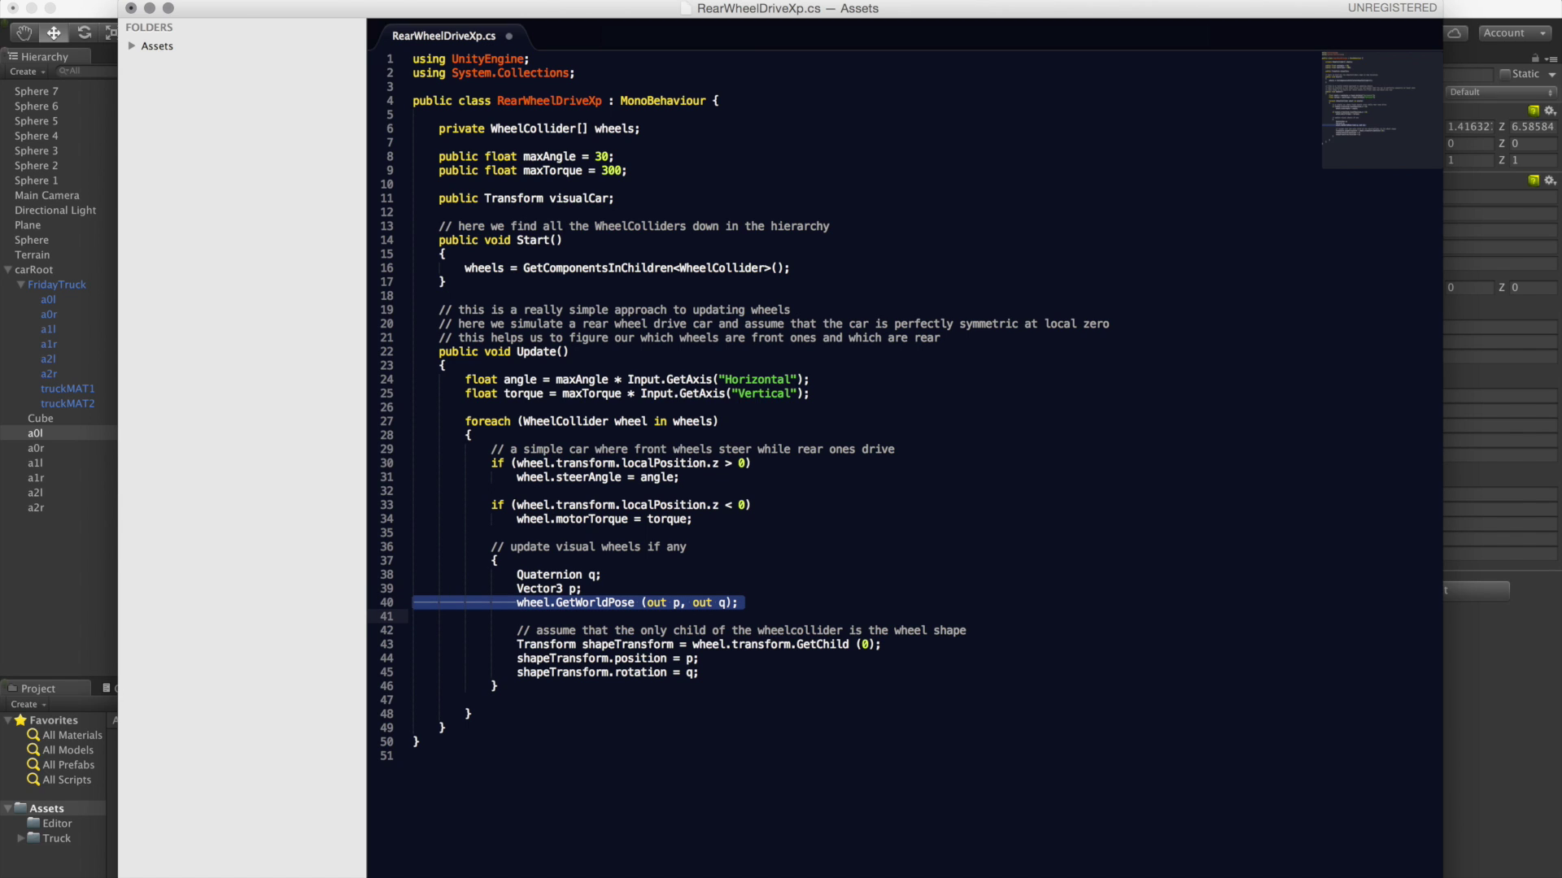
key(Down)
key(Down)
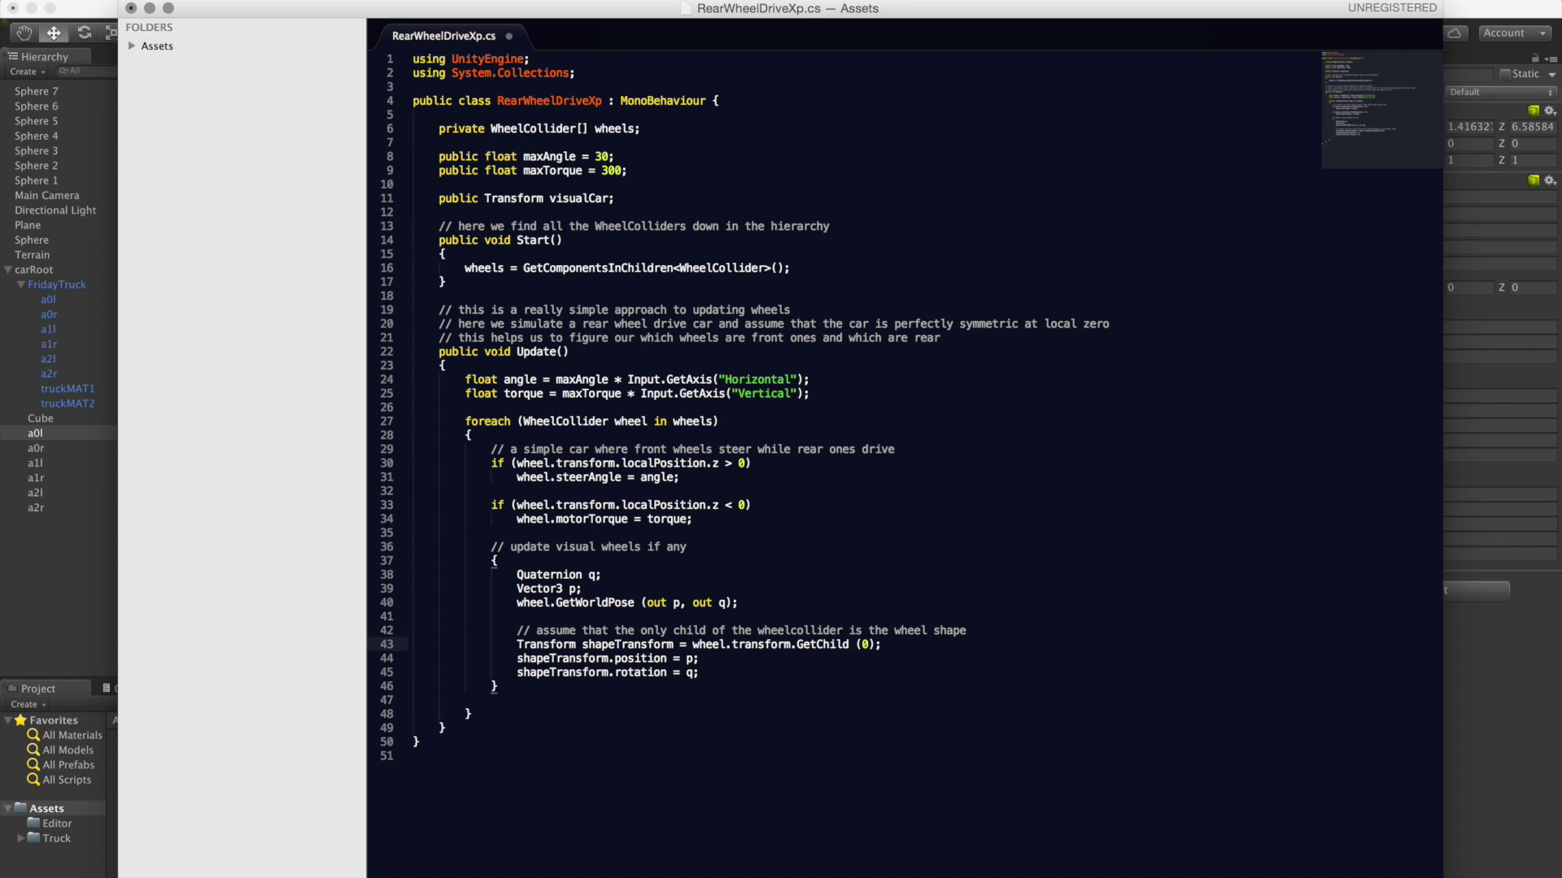
key(shift+Right)
key(shift+Right)
key(shift+Right)
key(shift+Right)
key(shift+Right)
key(shift+Right)
key(shift+Right)
key(shift+Right)
key(shift+Right)
key(shift+Right)
key(shift+Right)
key(shift+Right)
key(shift+Right)
key(shift+Right)
key(shift+Right)
key(shift+Right)
key(shift+Right)
key(shift+Right)
key(shift+Right)
key(shift+Right)
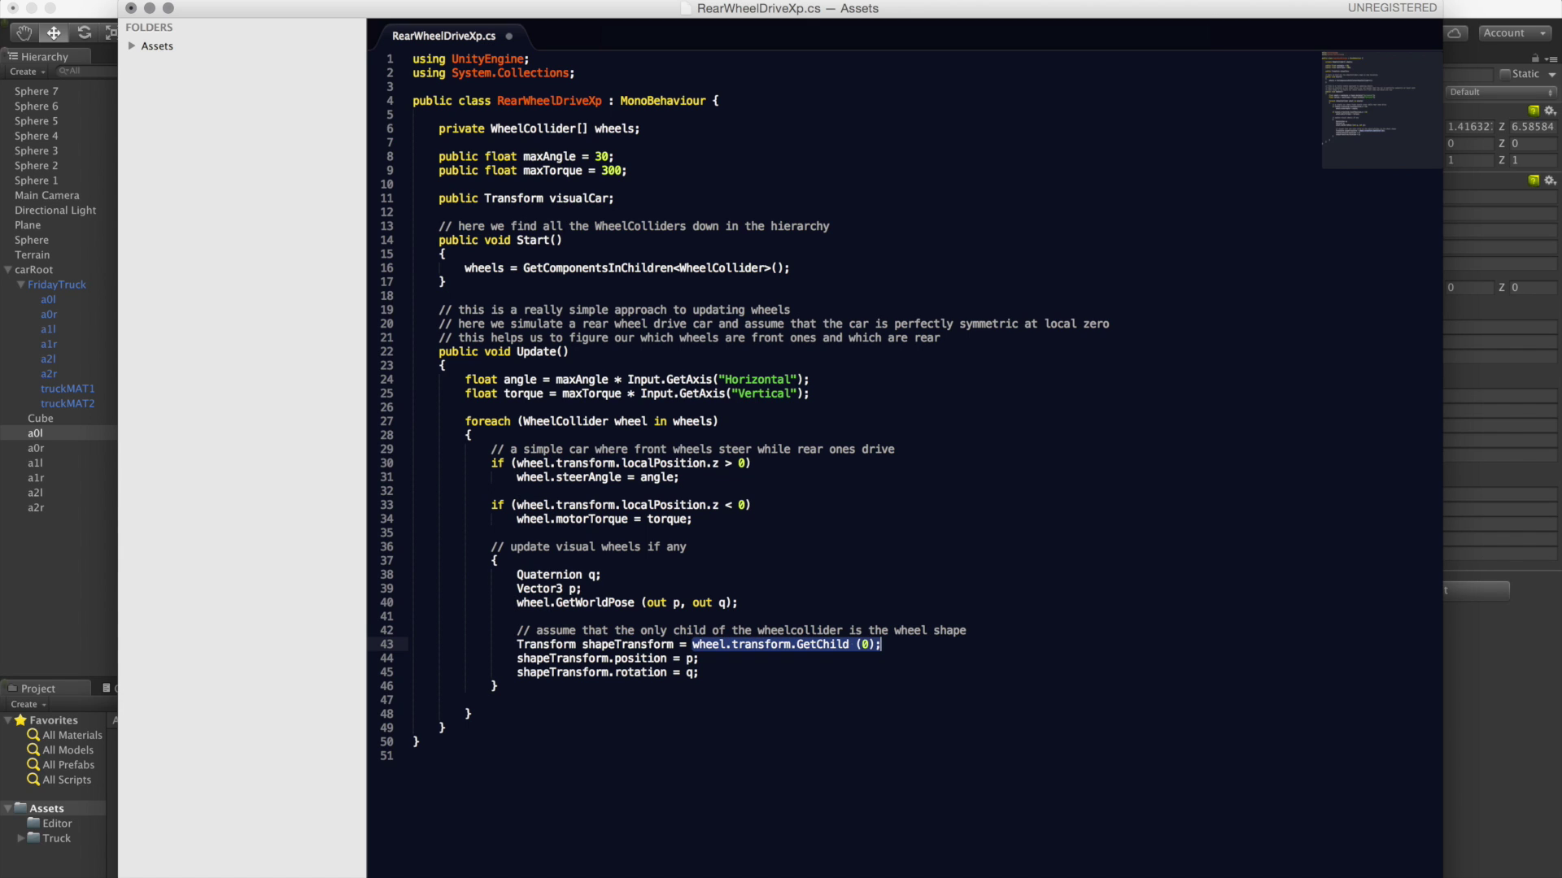
key(shift+Left)
text(visualCar)
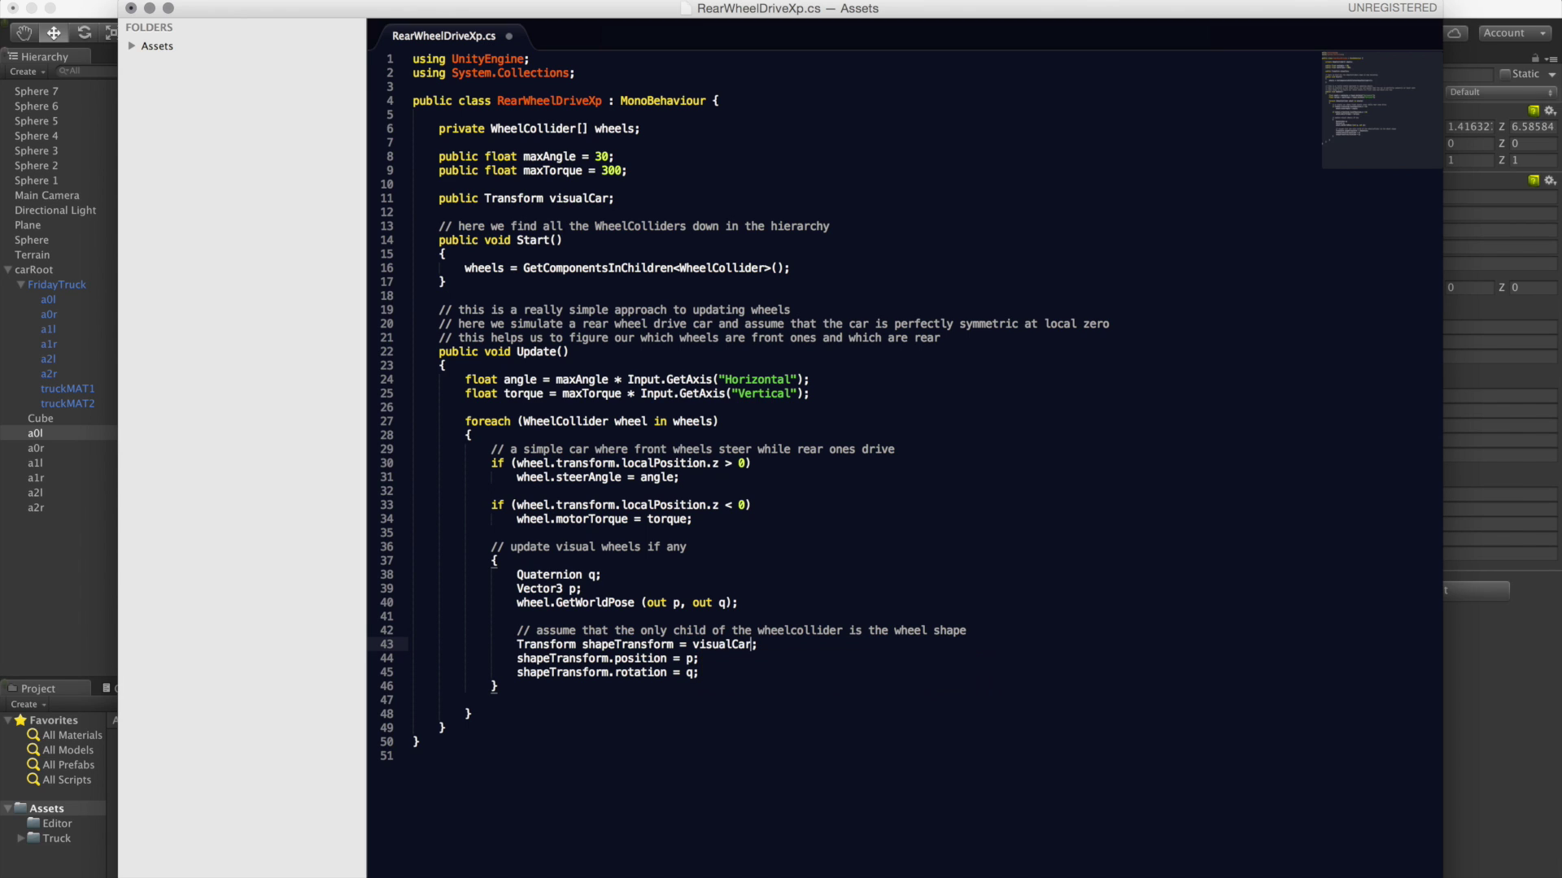
text(.FindChild()
text(wheel.name)
Review the foreach wheel variable and each part of the visualCar.FindChild(wheel.name) lookup, and save the script.
click(797, 644)
double_click(638, 423)
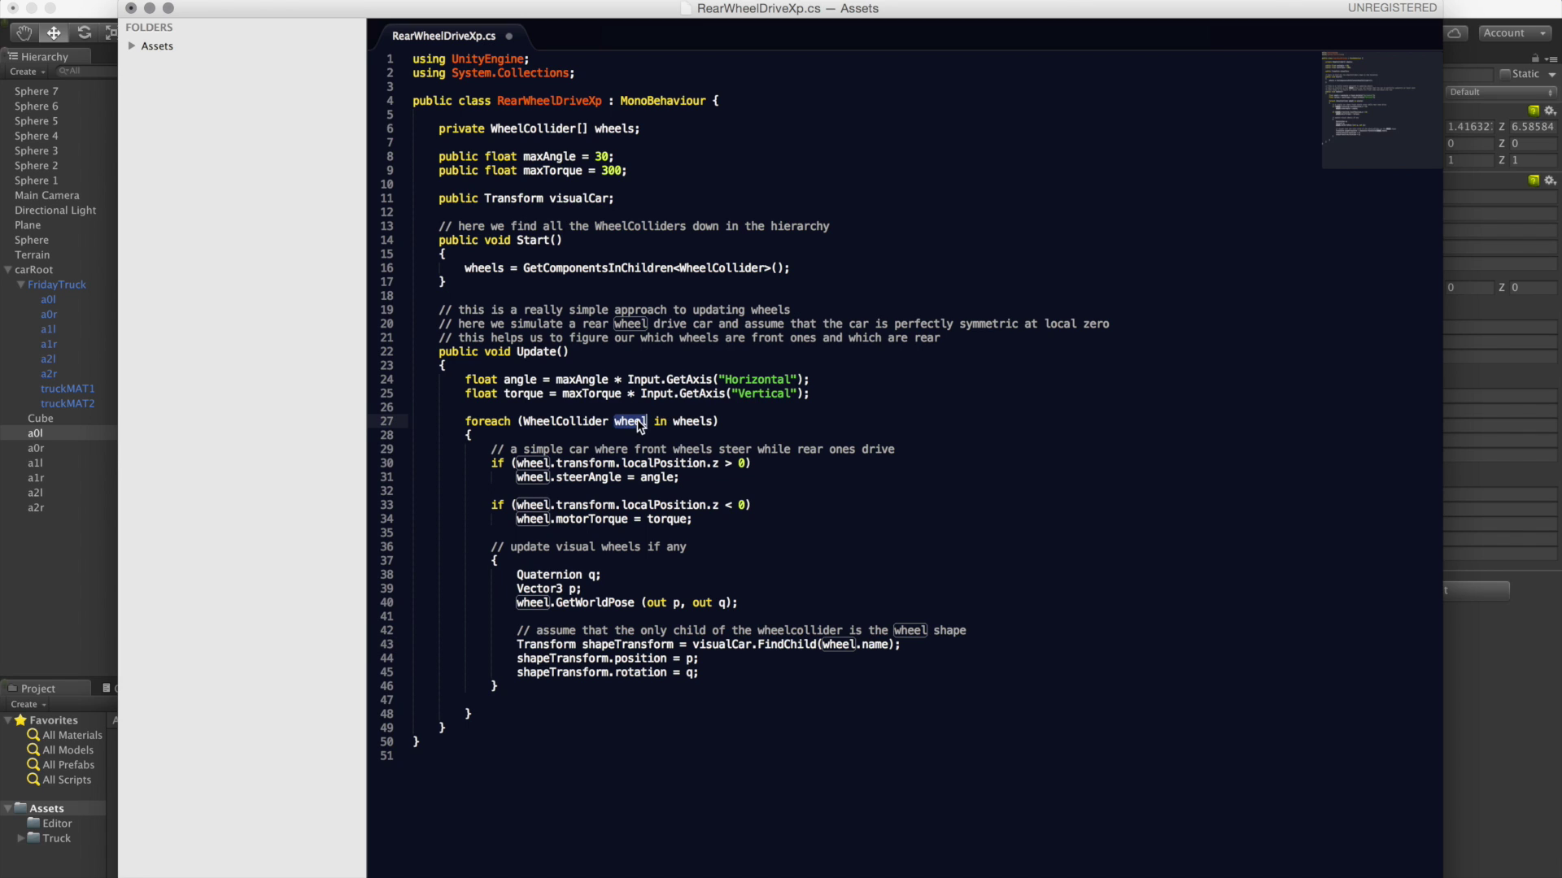
click(859, 647)
double_click(862, 647)
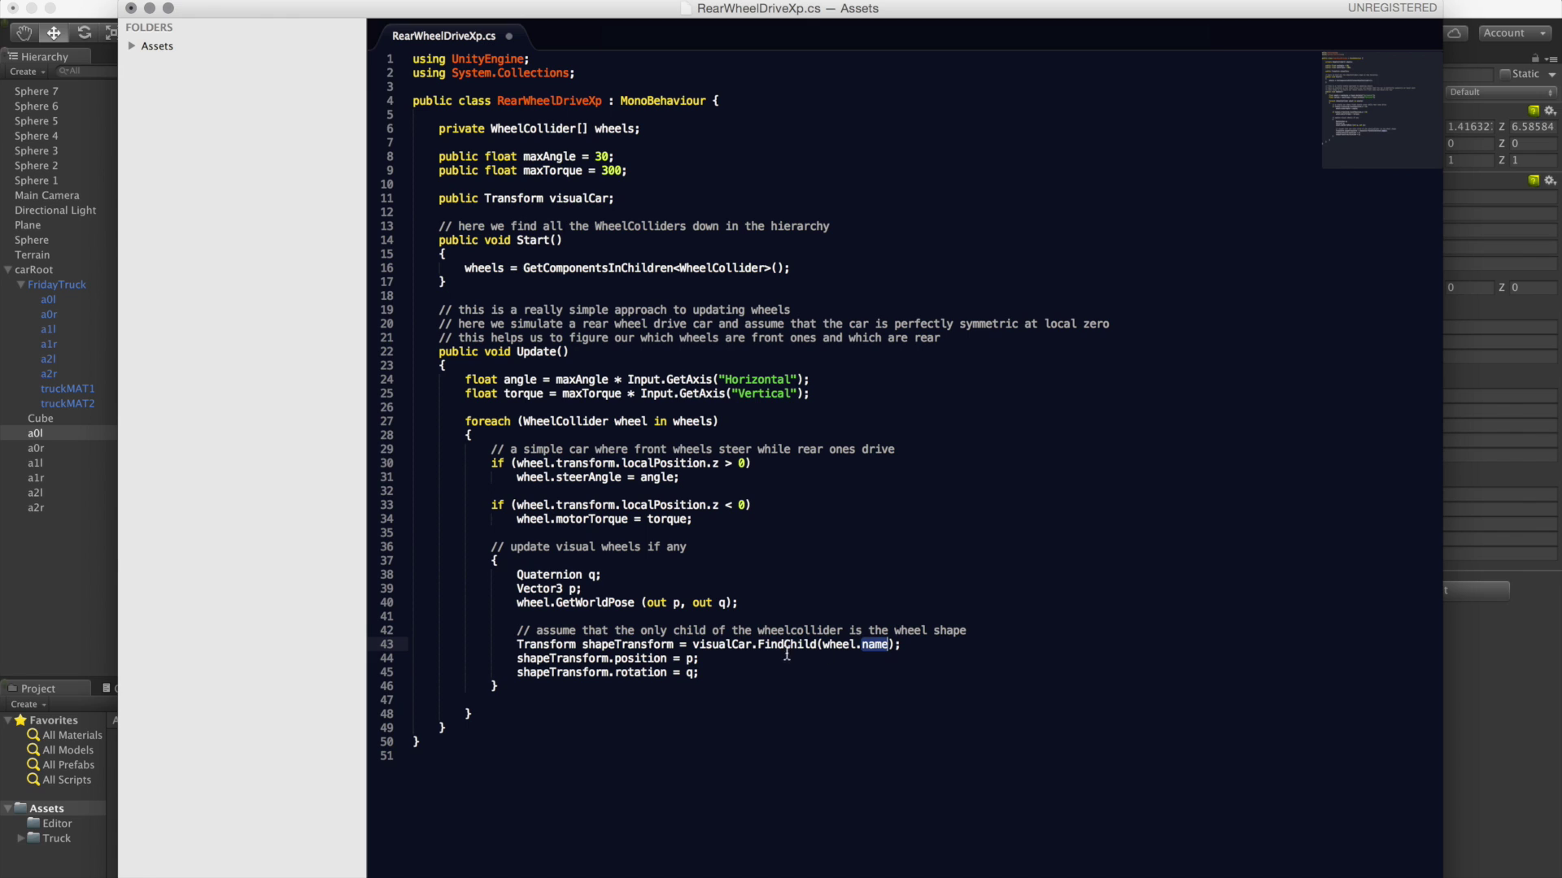
double_click(787, 645)
double_click(721, 645)
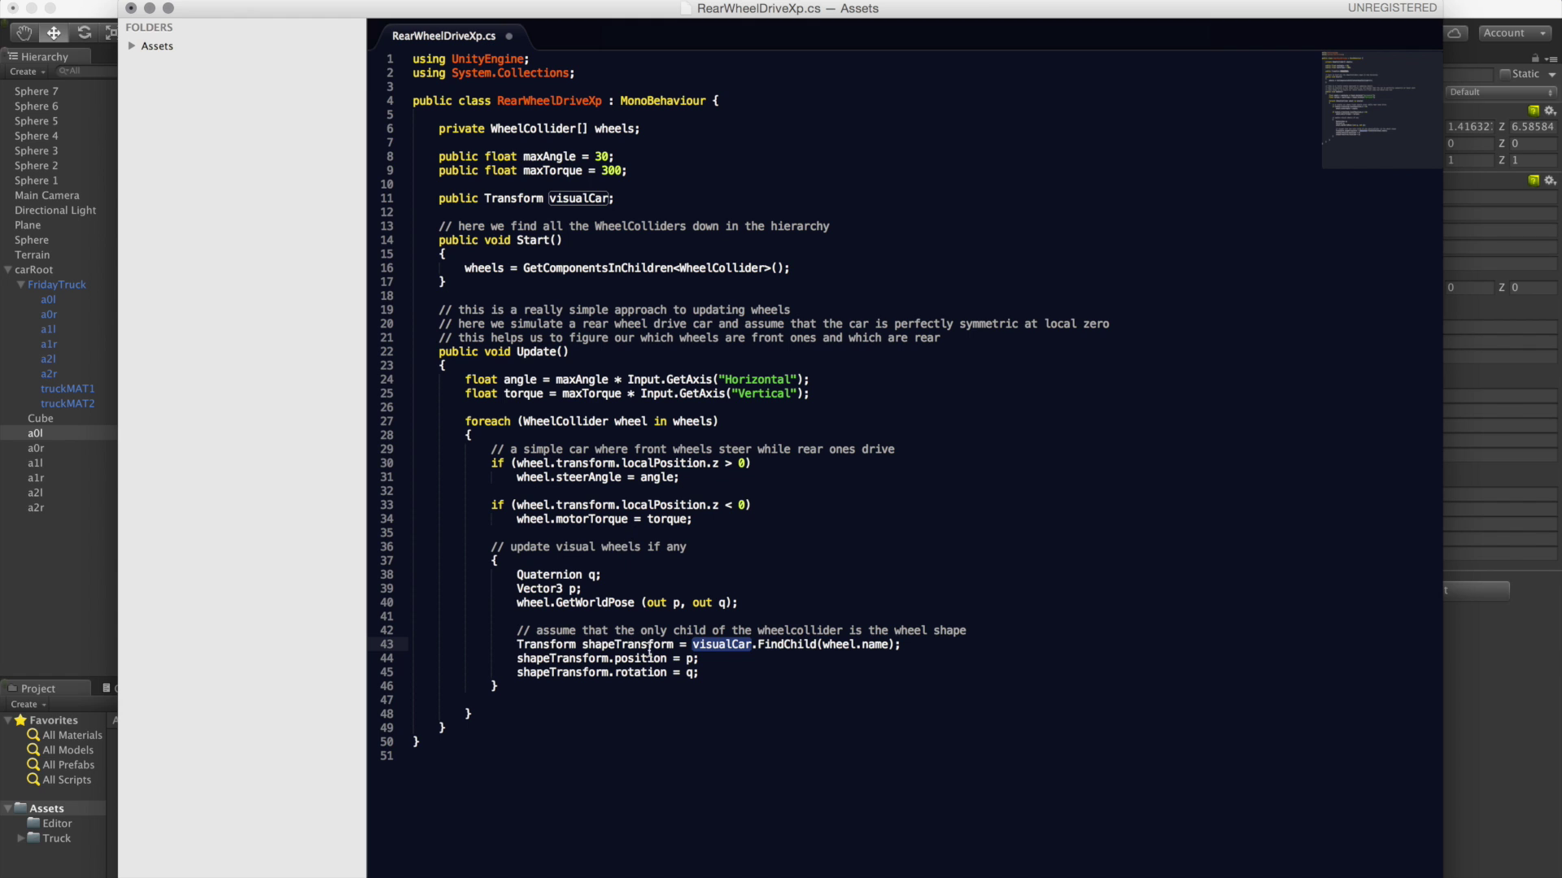
click(668, 393)
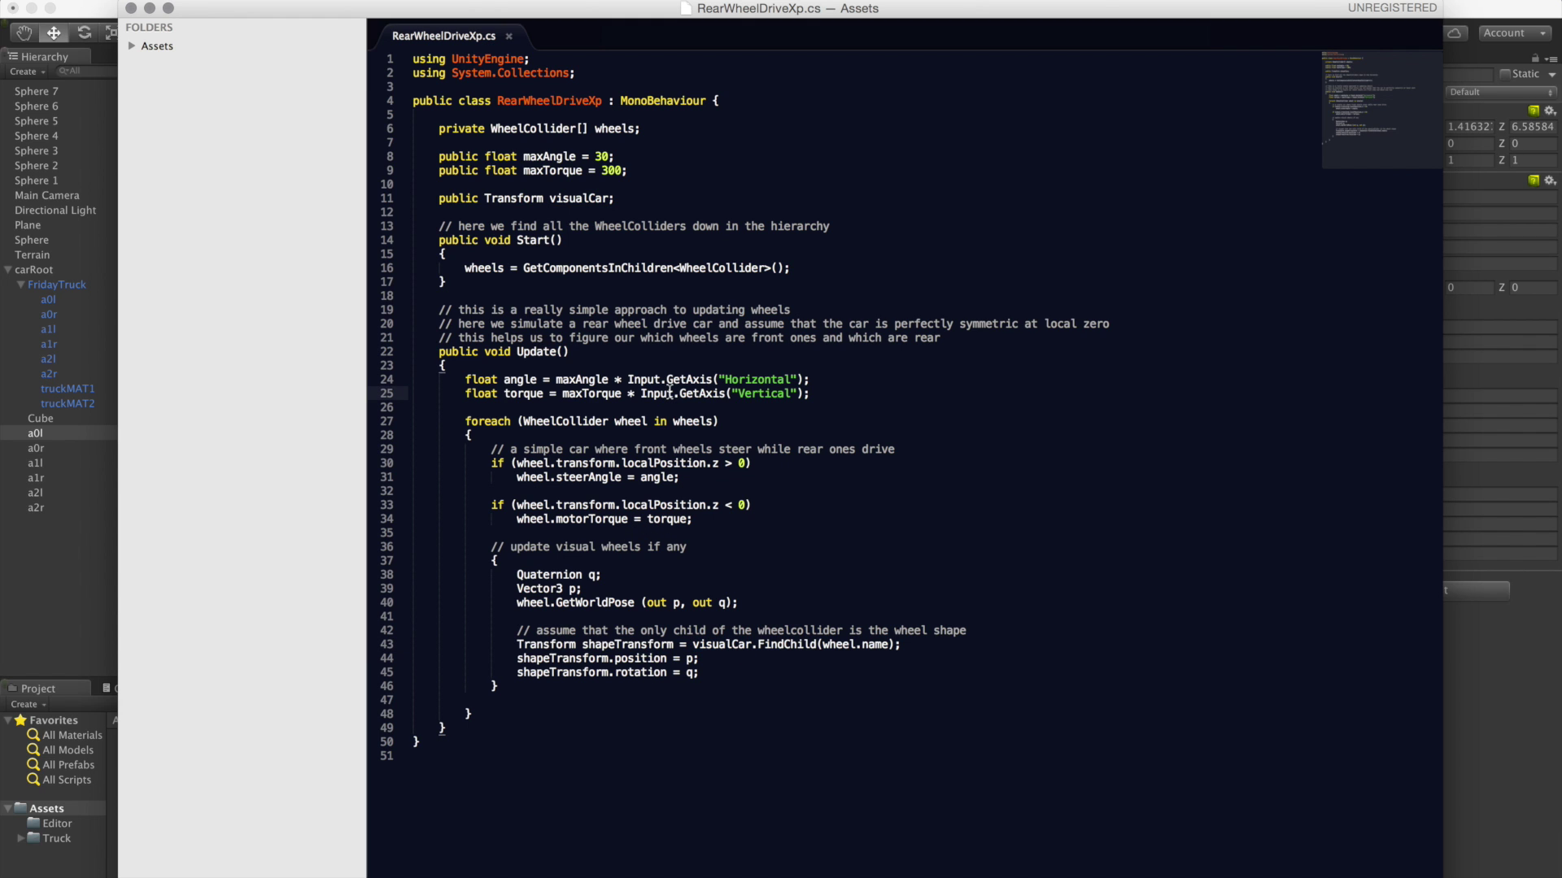
Switch to Unity, assign FridayTruck as the Visual Car of carRoot's Rear Wheel Drive Xp component, and start play mode.
click(63, 571)
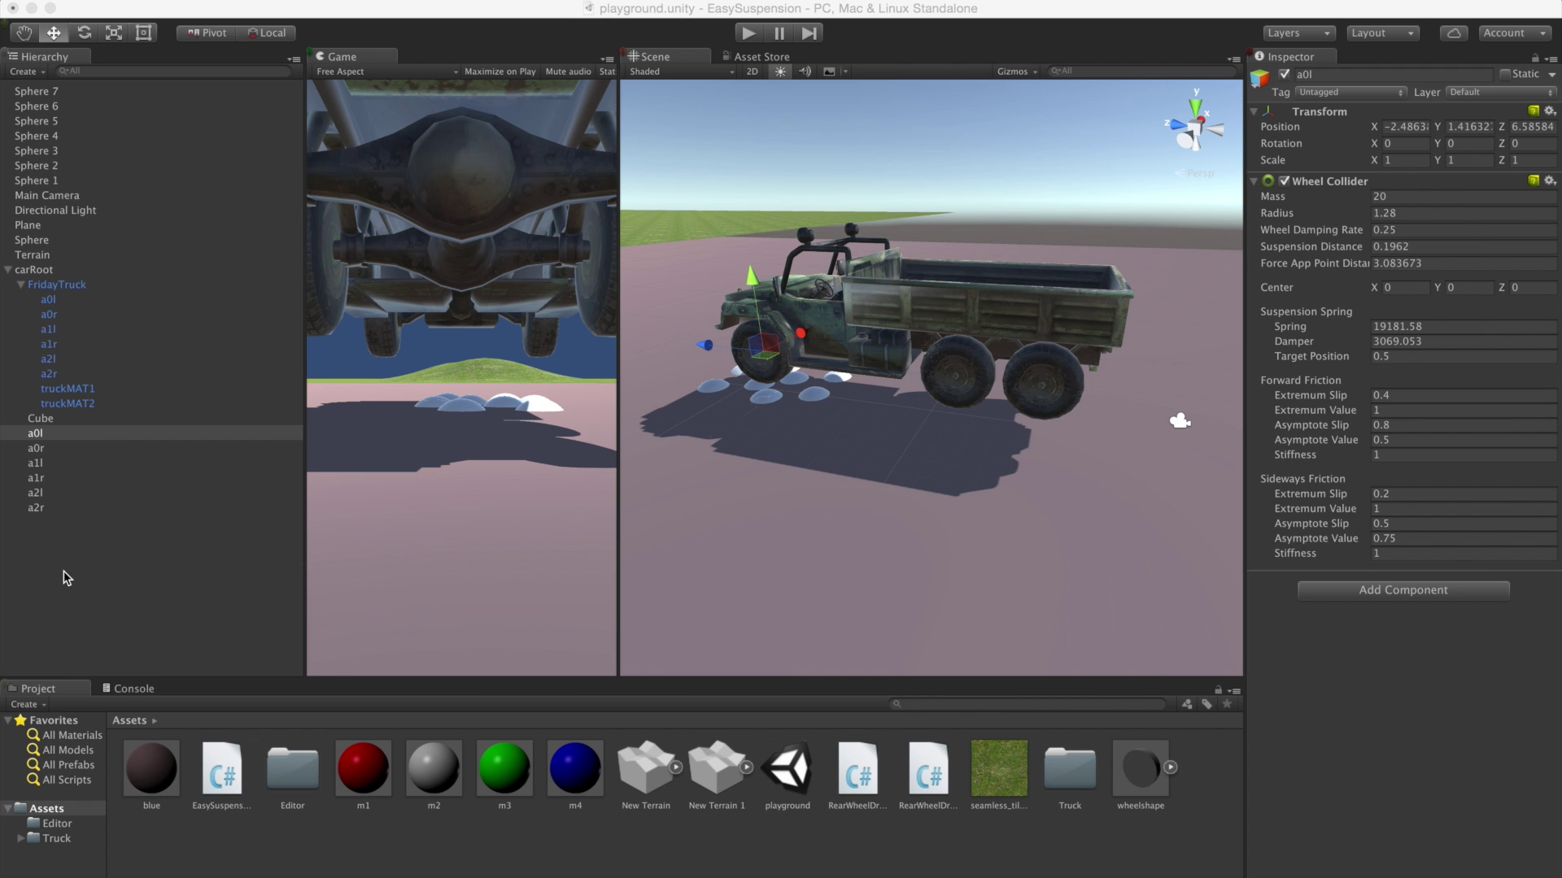
click(63, 271)
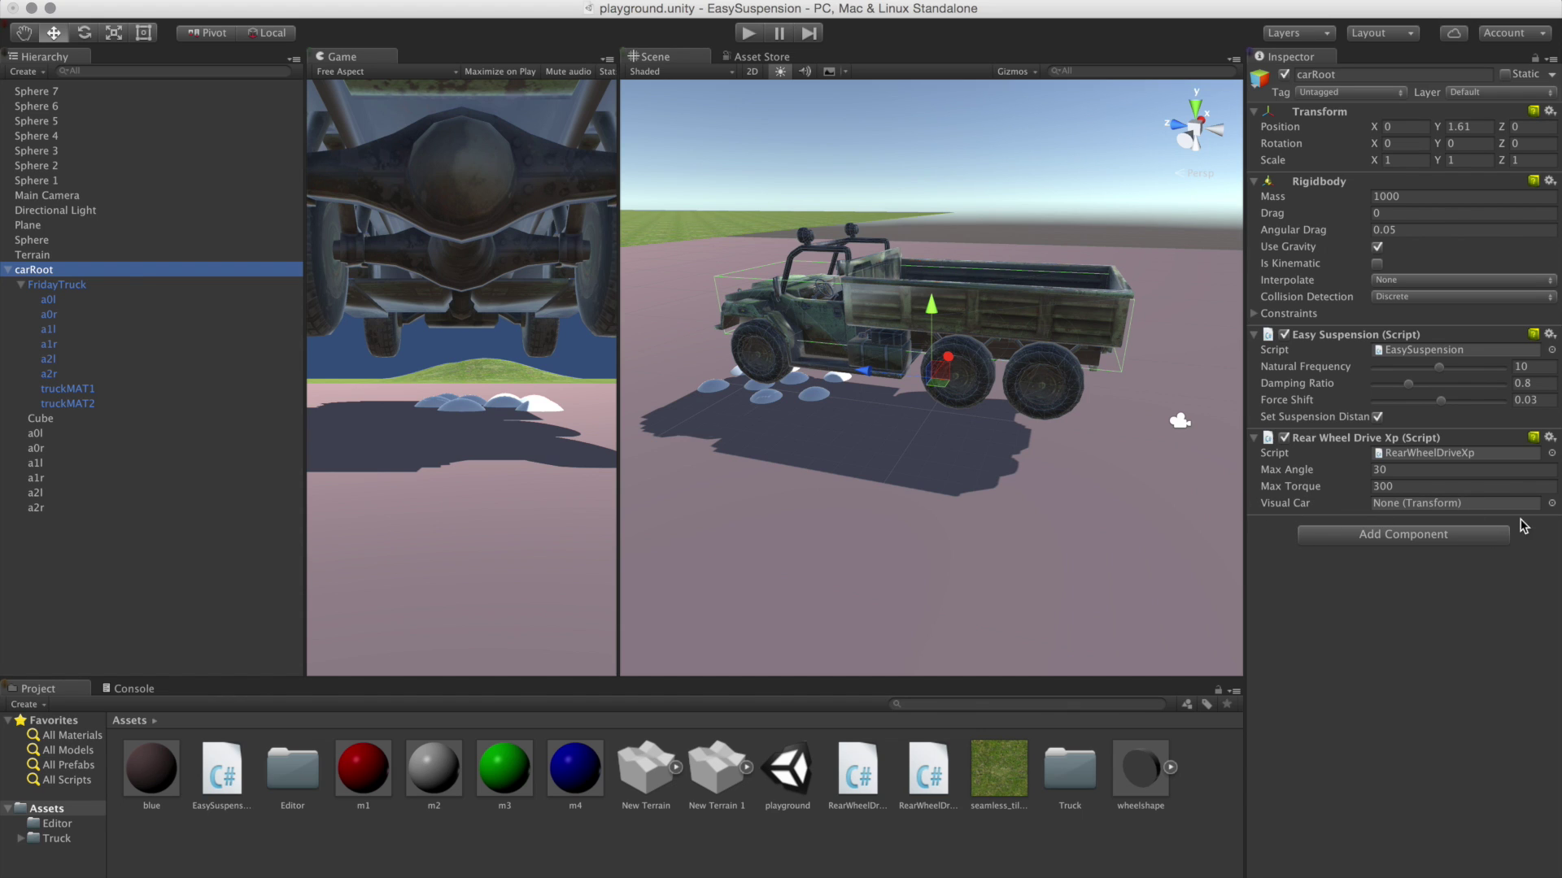
click(82, 290)
drag(81, 292, 1423, 510)
click(744, 34)
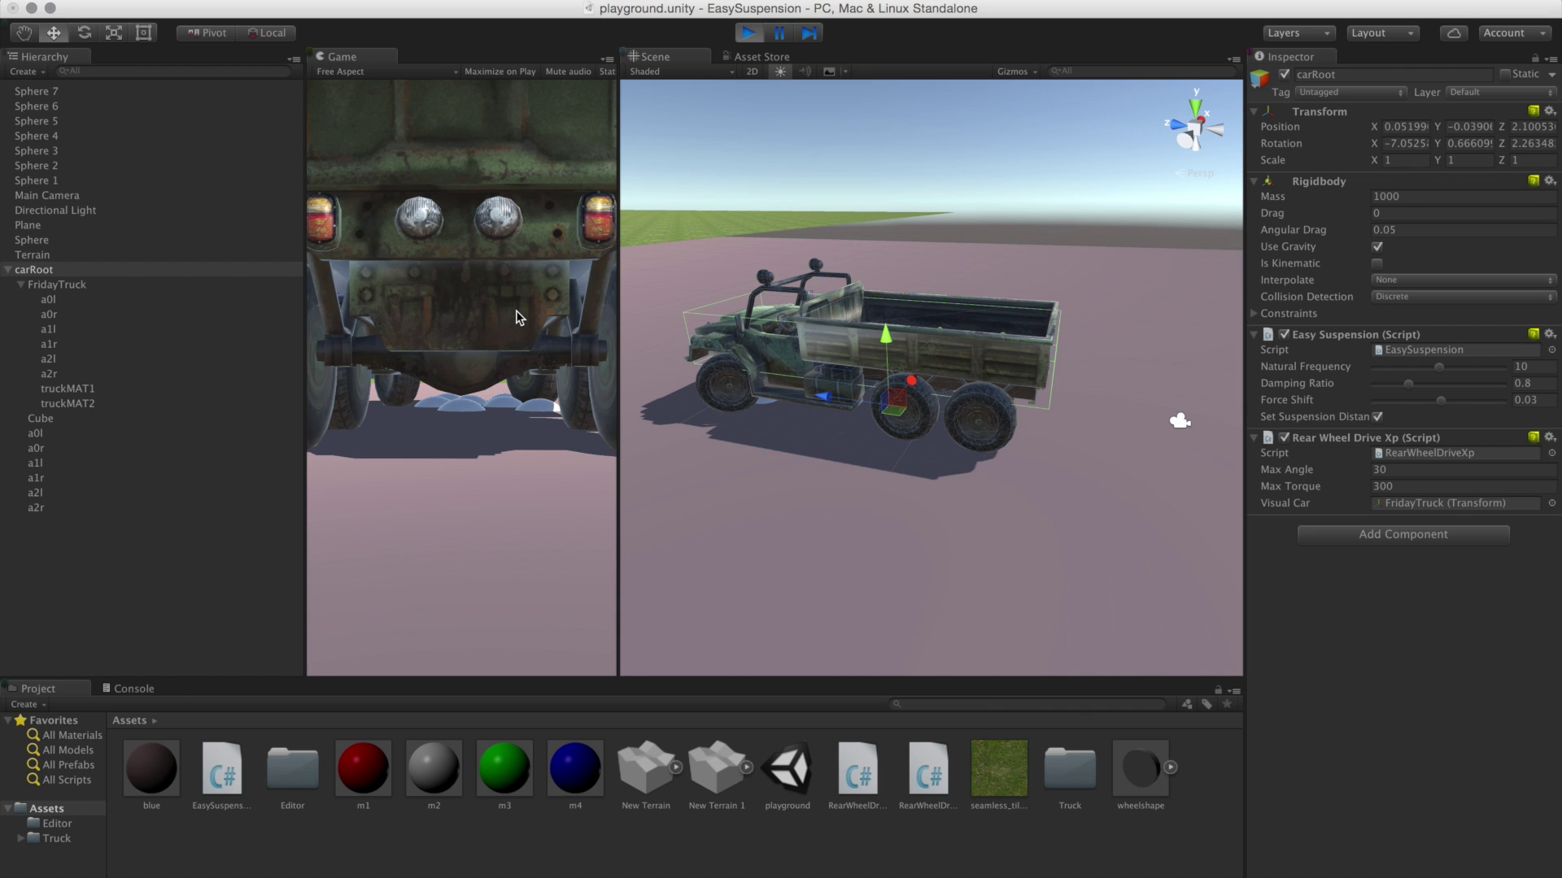
Test-drive the truck in play mode, reversing, driving forward and steering both ways to check how the wheels behave.
key(Down)
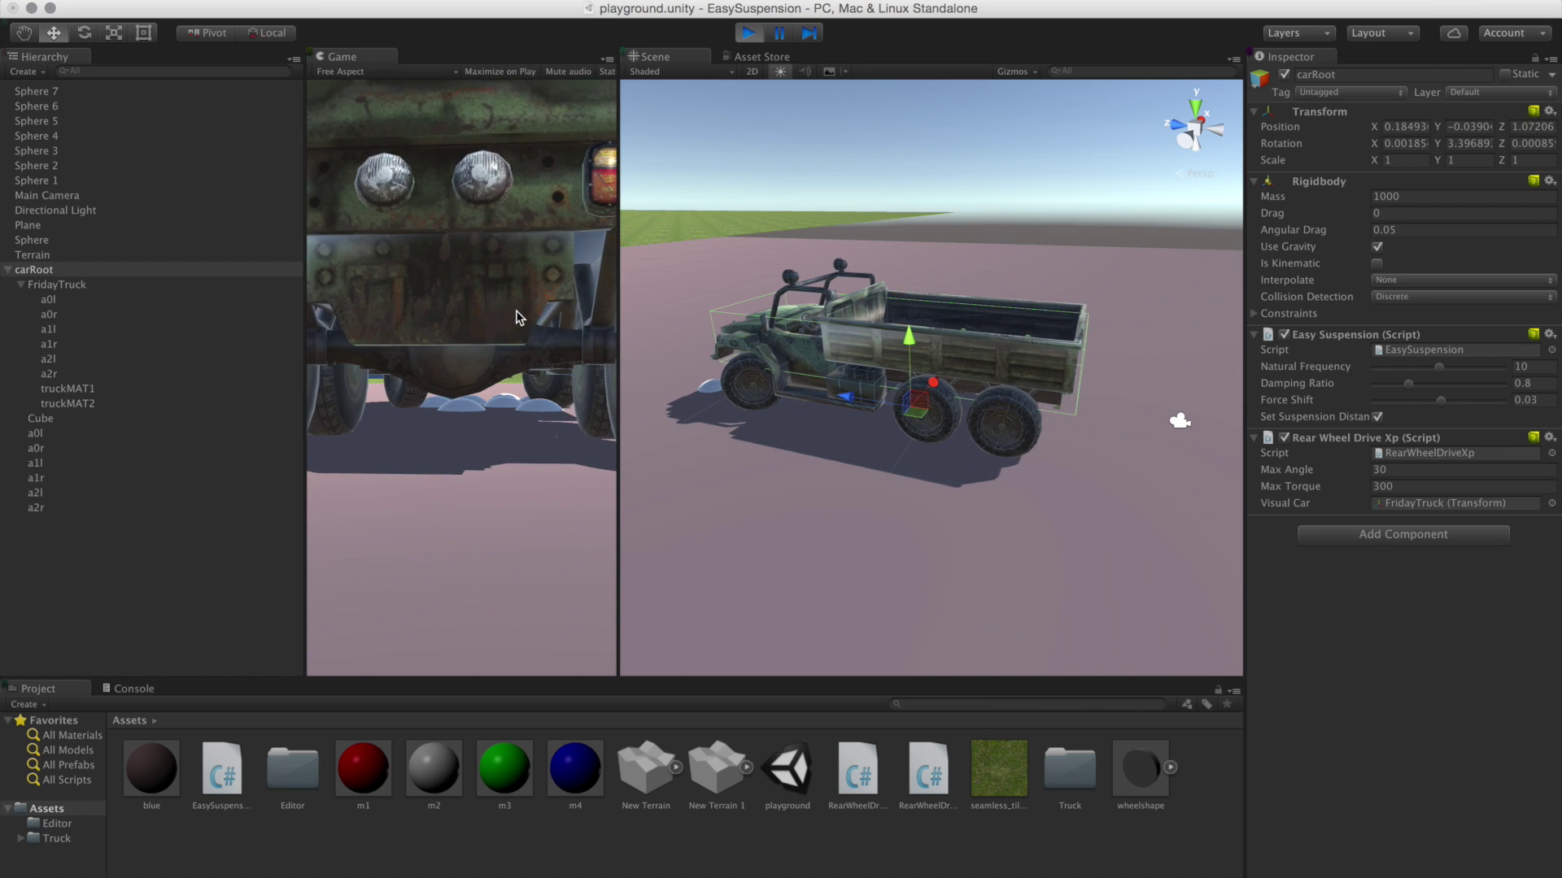
key(Left)
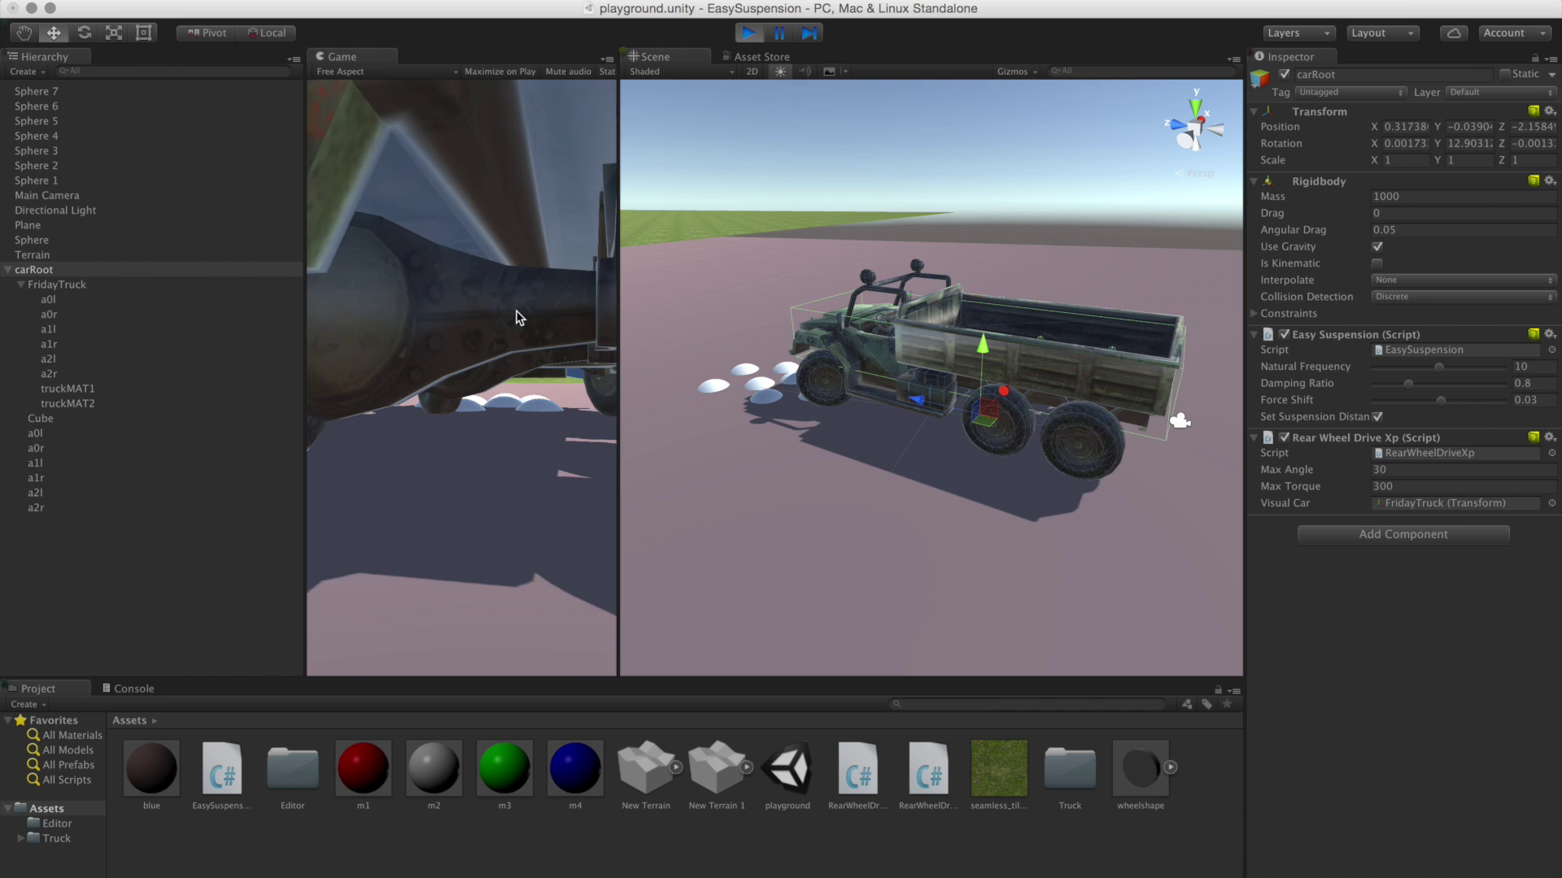
key(Left)
key(Right)
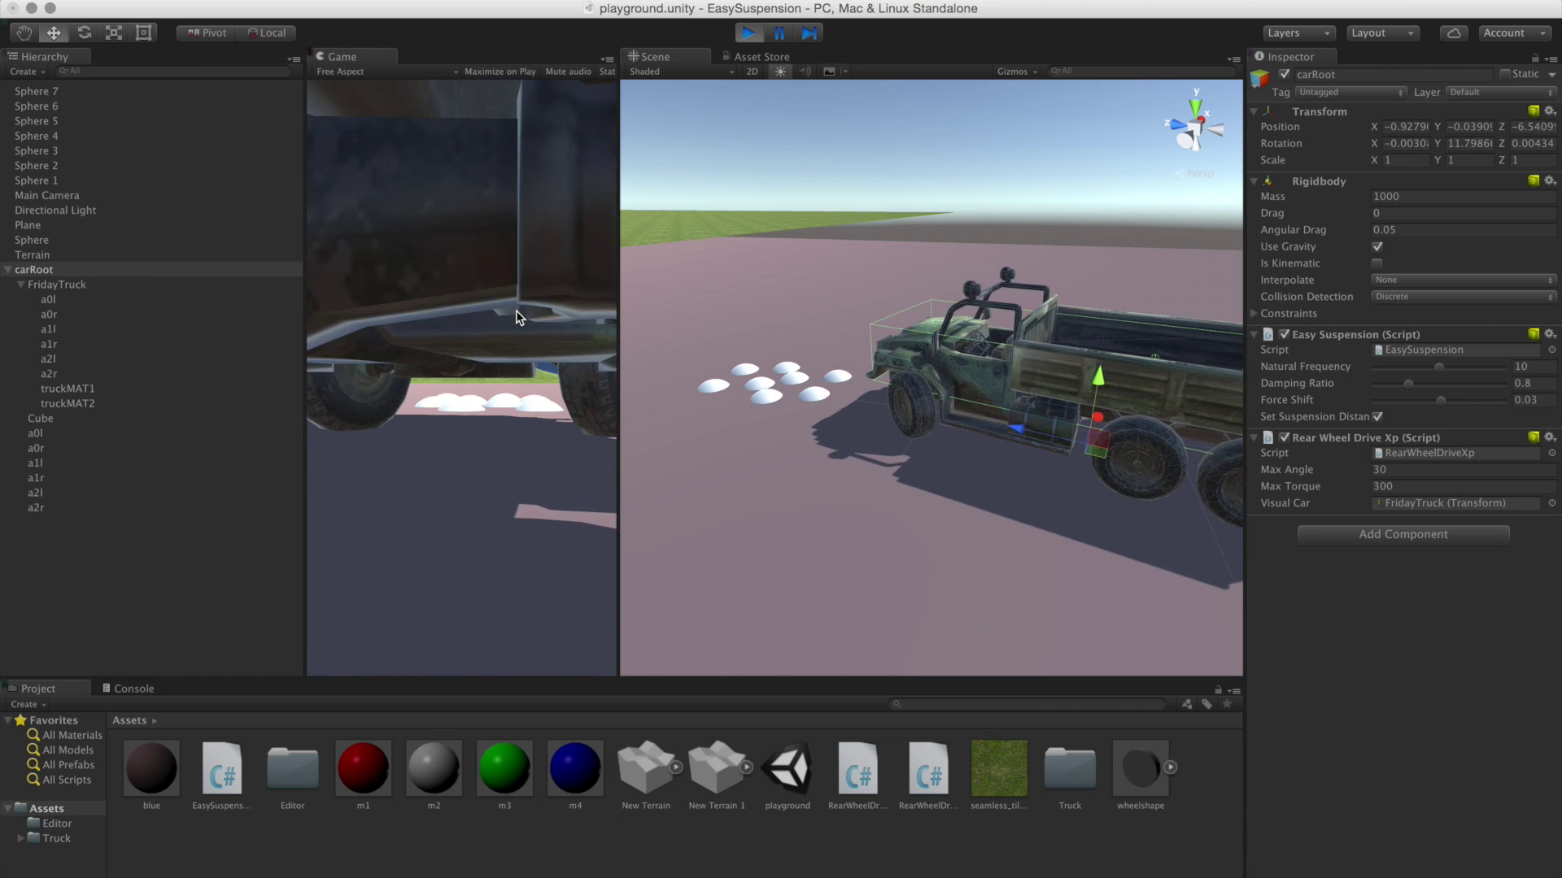
key(Up)
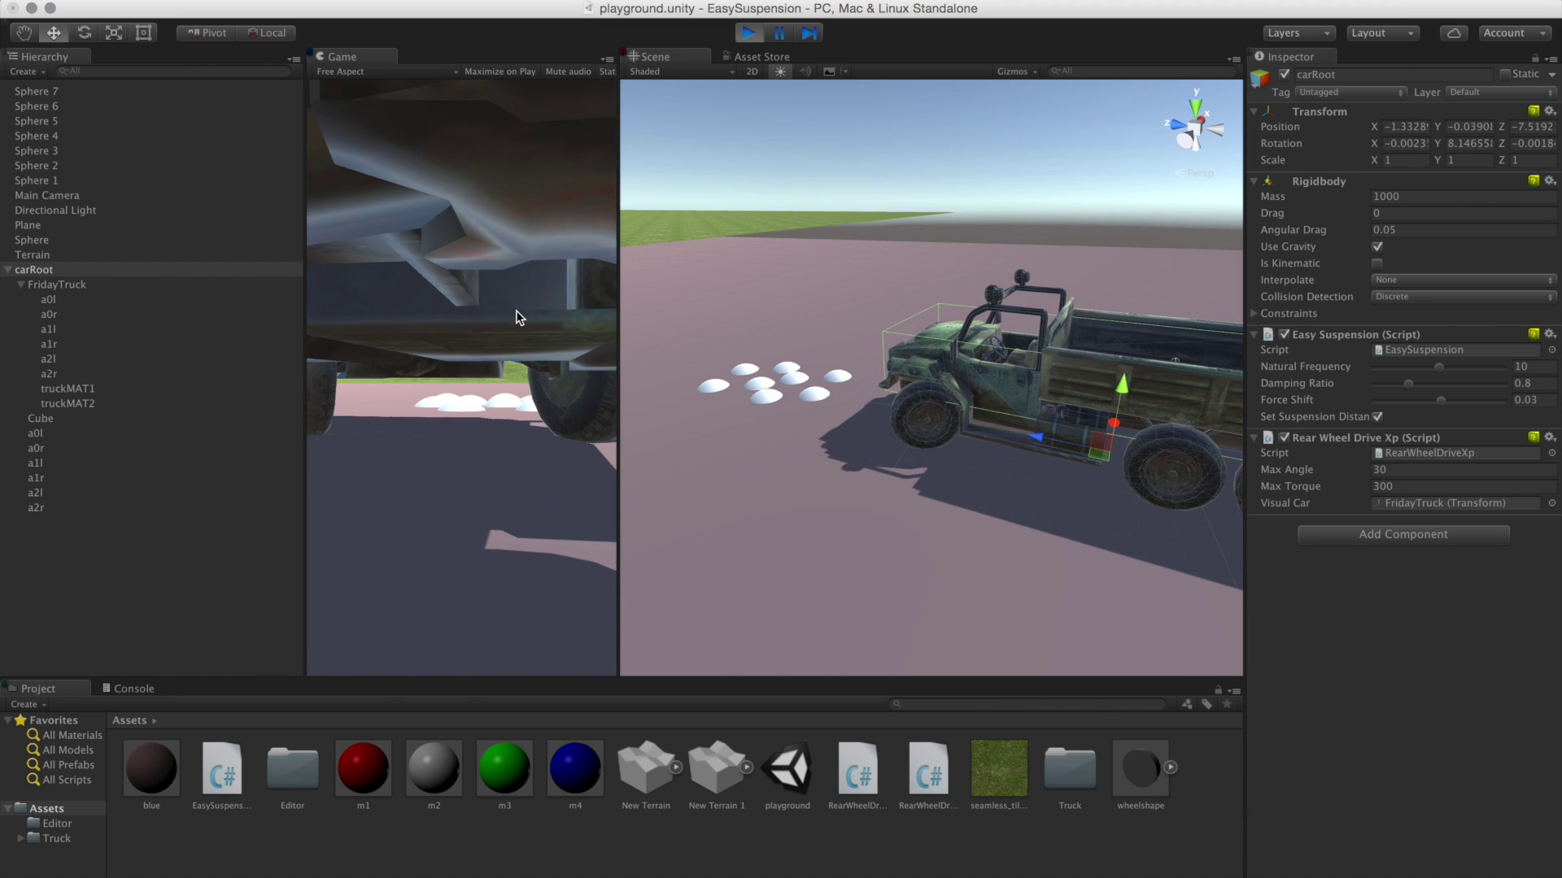
key(Left)
key(Up)
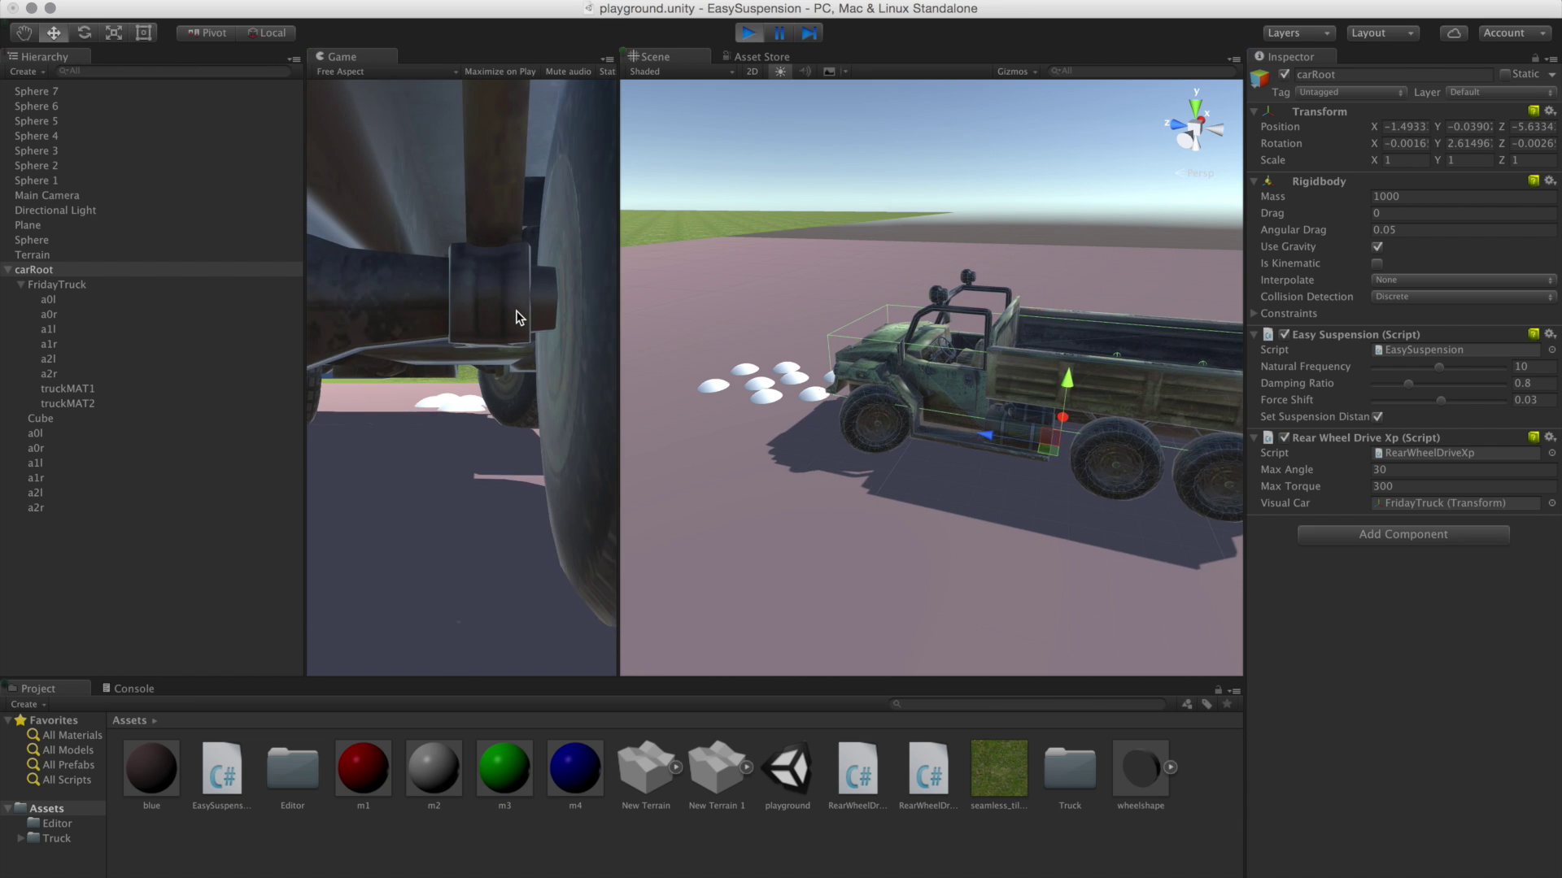
key(Up)
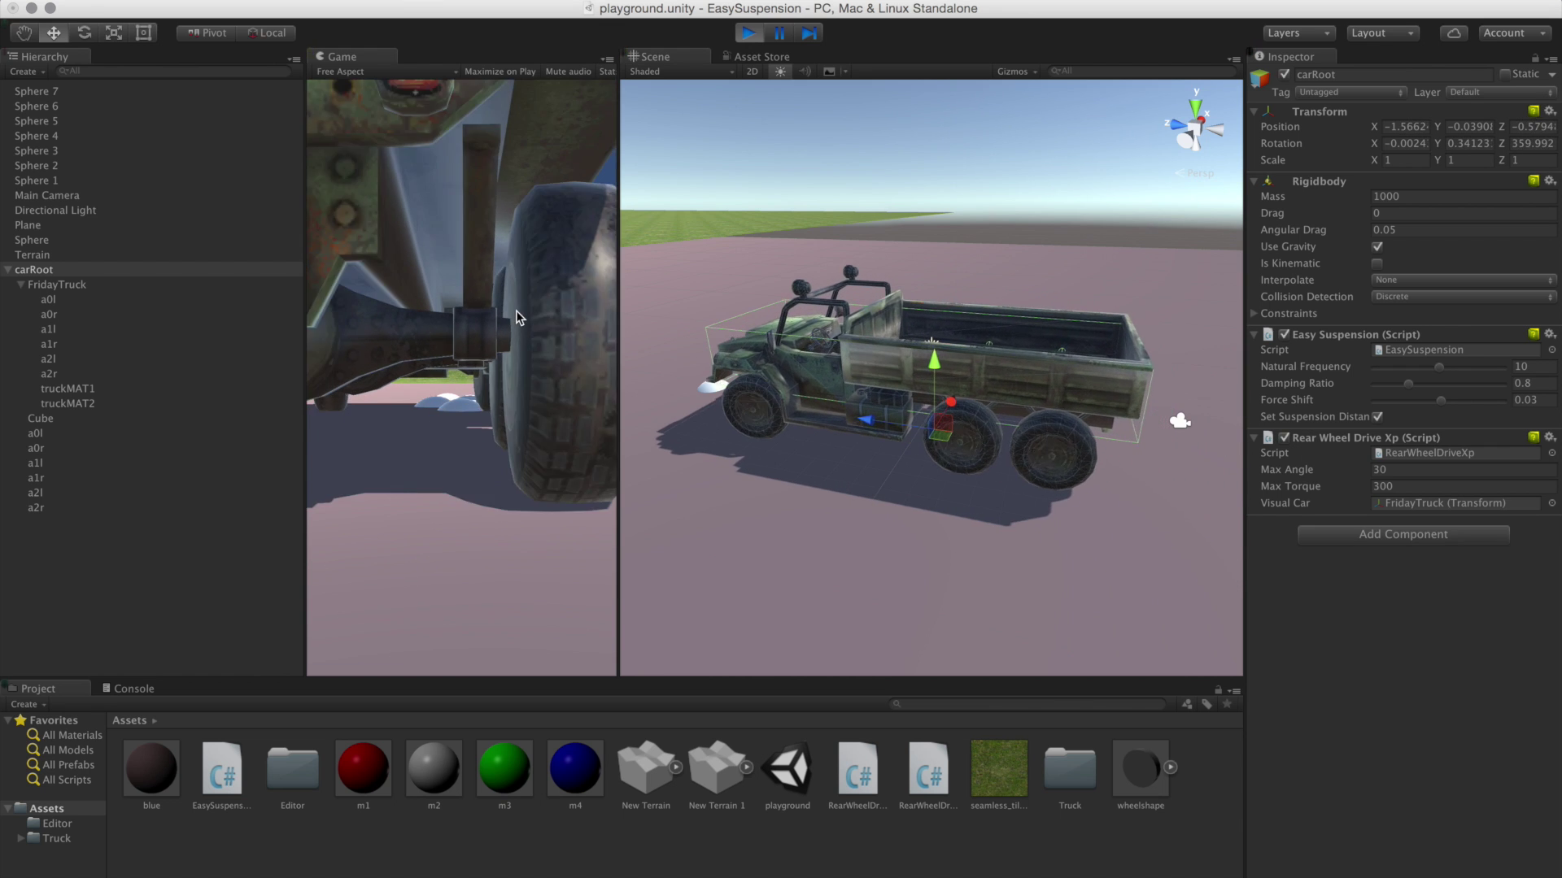
key(Up)
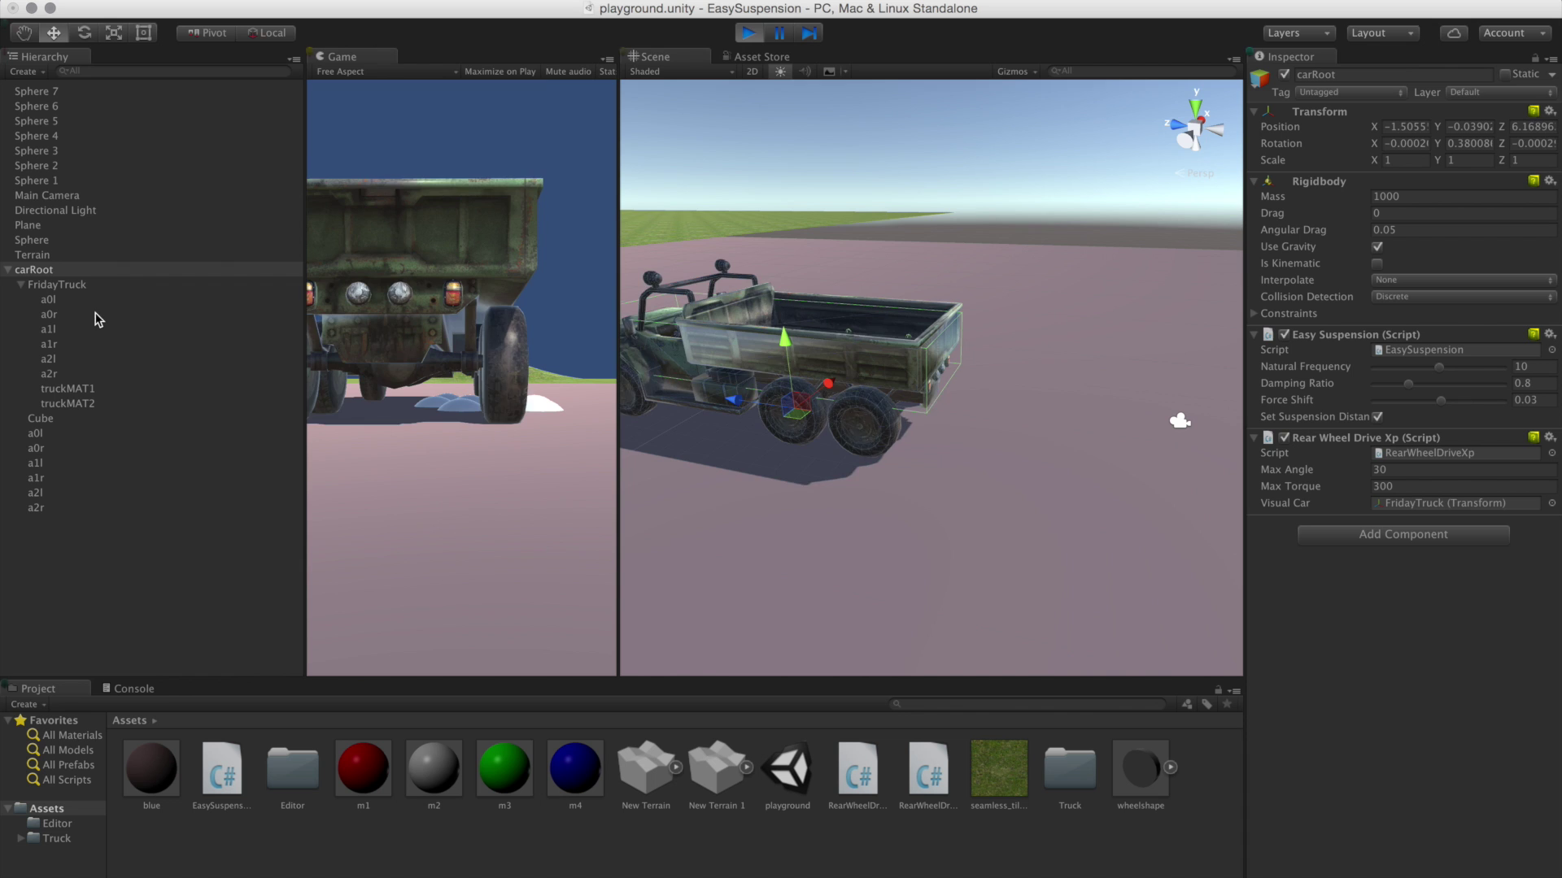
Frame carRoot in the Scene view to watch its wheels up close while driving, and end play mode.
click(85, 271)
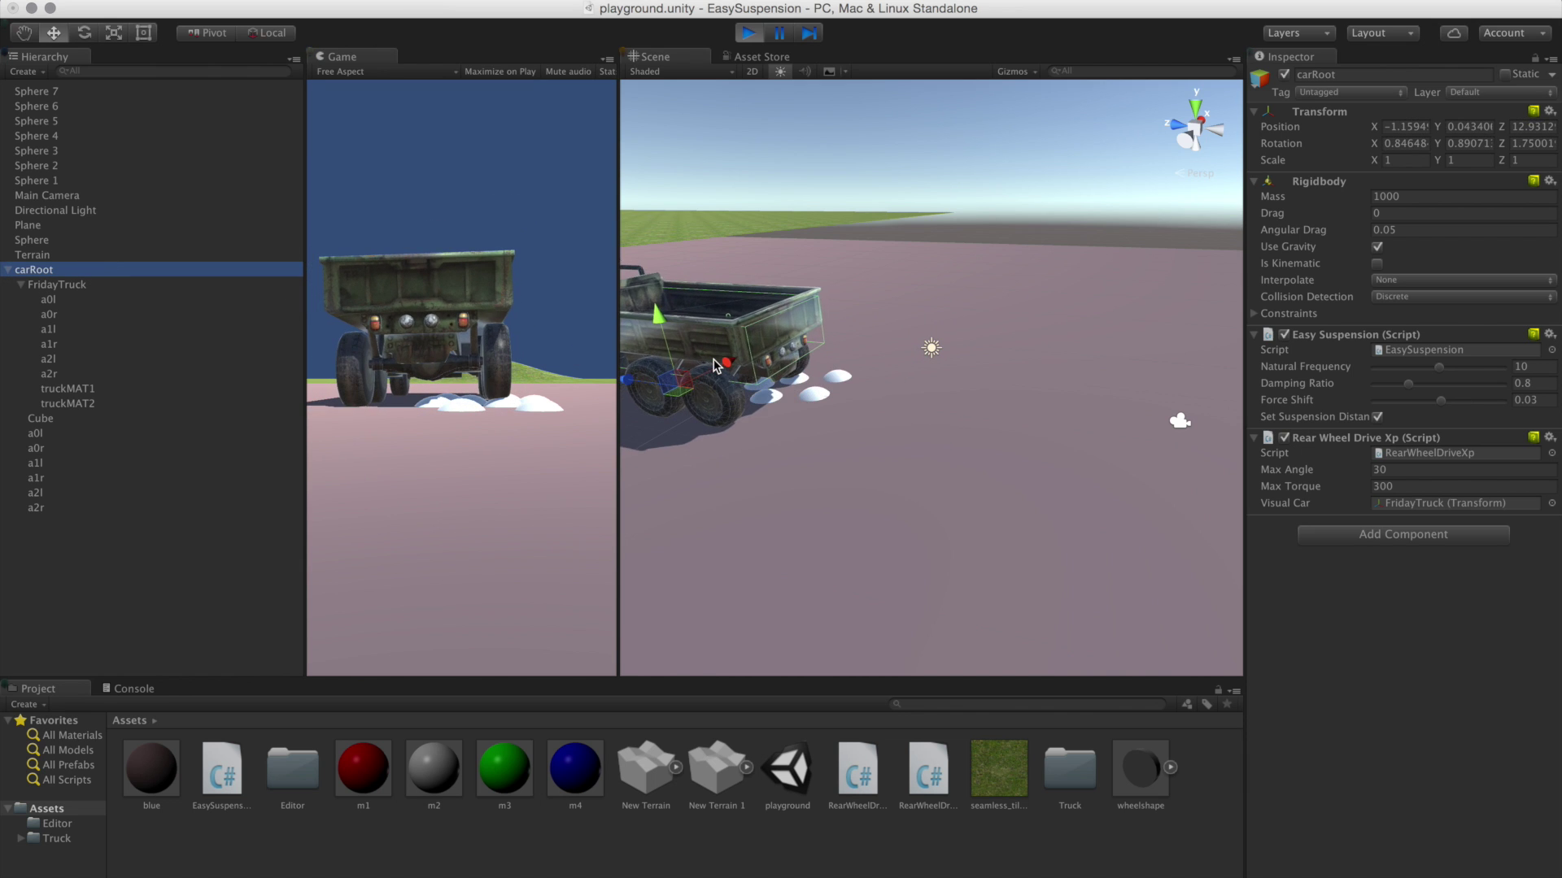
key(f)
scroll(781, 359, up, 6)
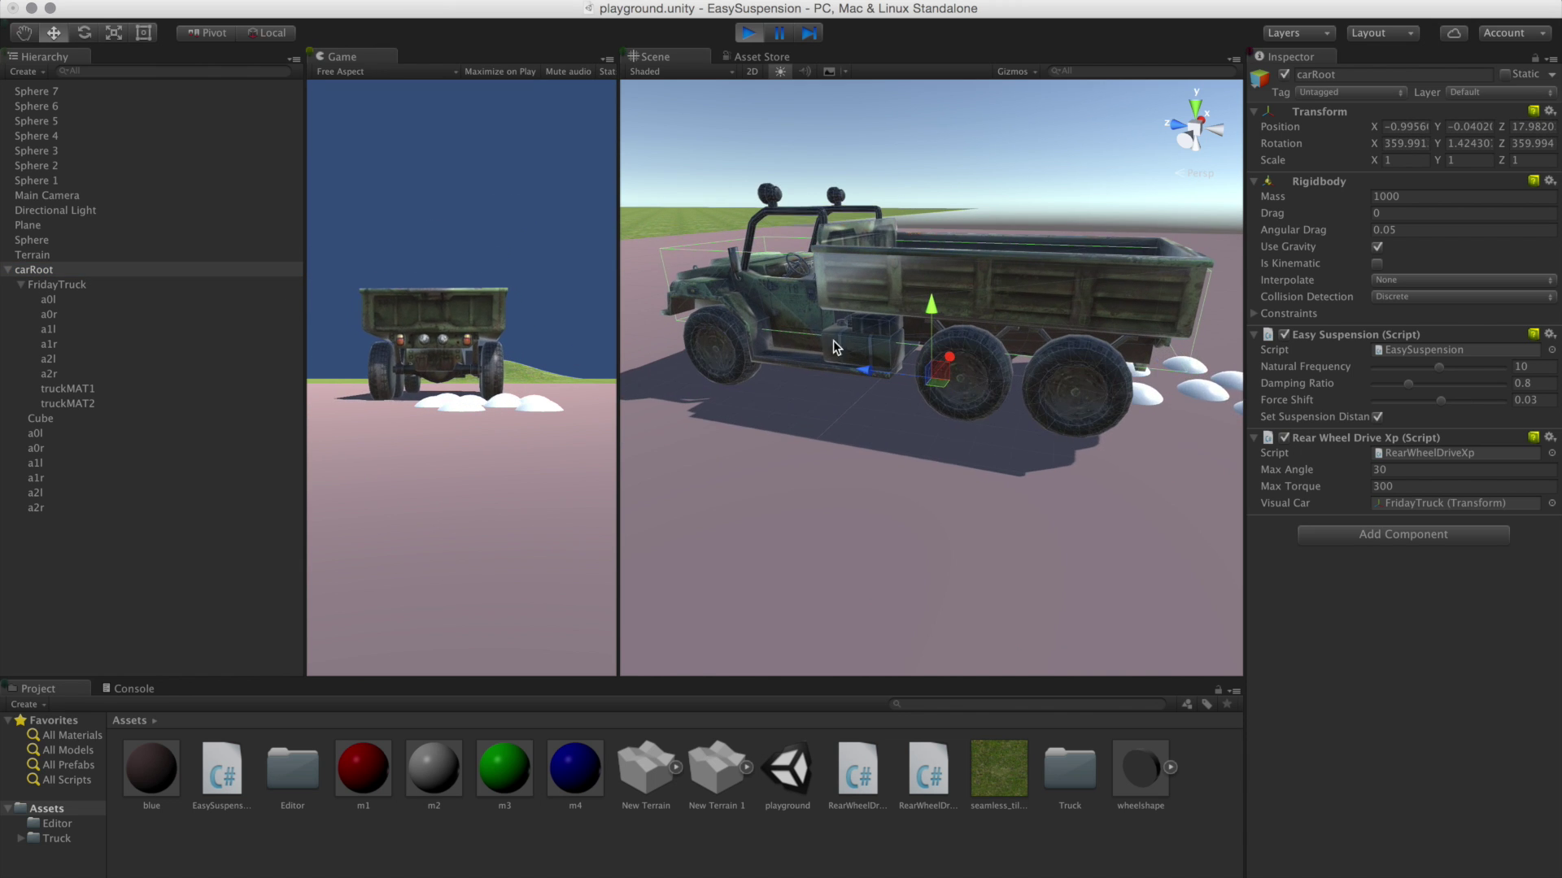
alt+drag(795, 389, 748, 319)
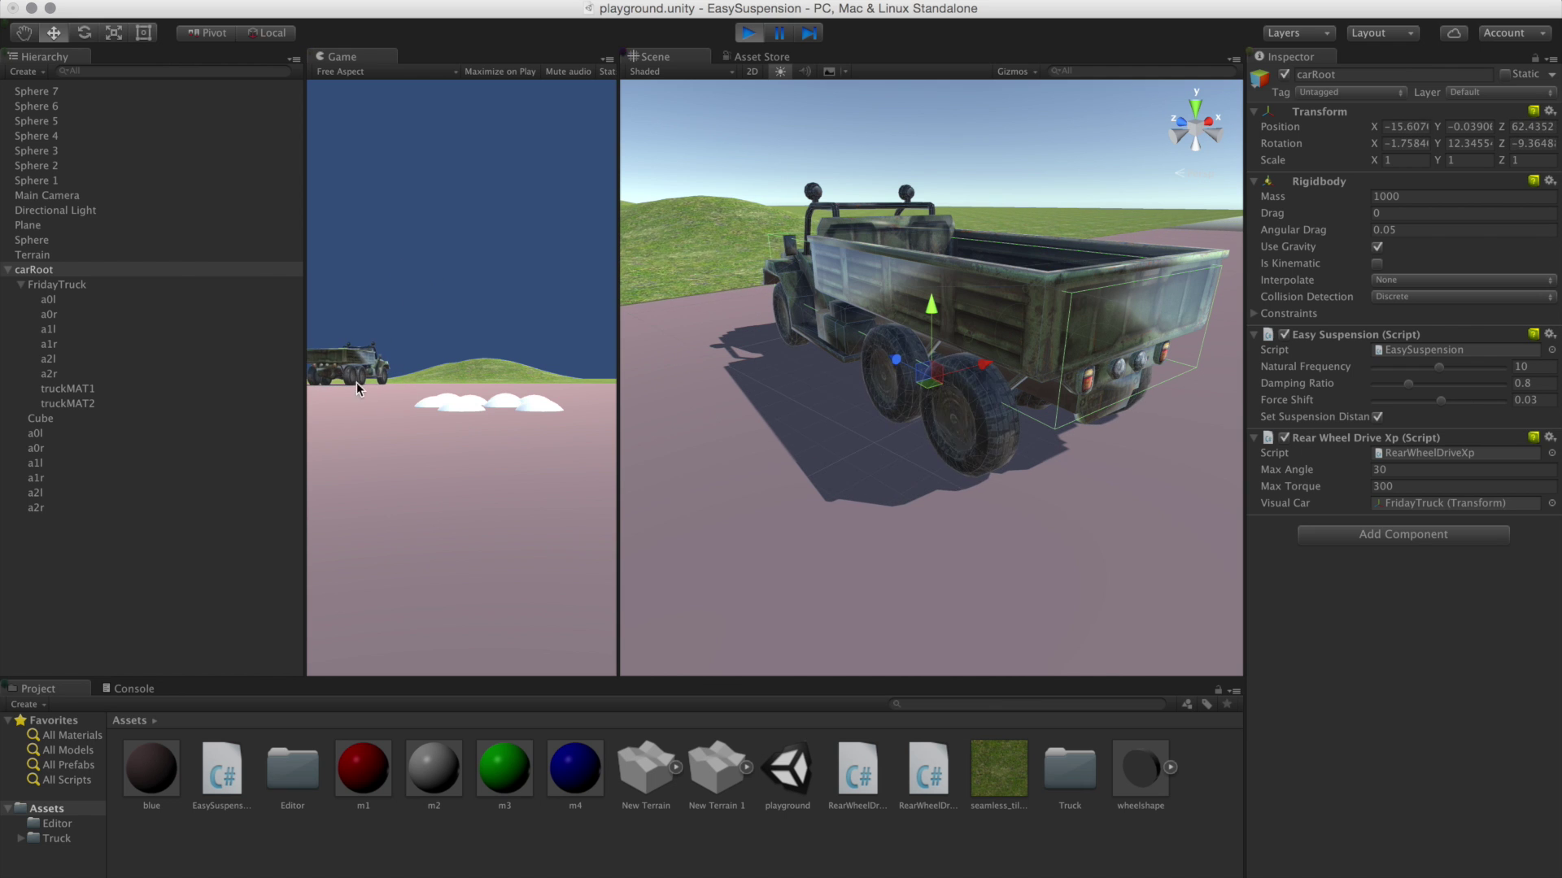
key(super+p)
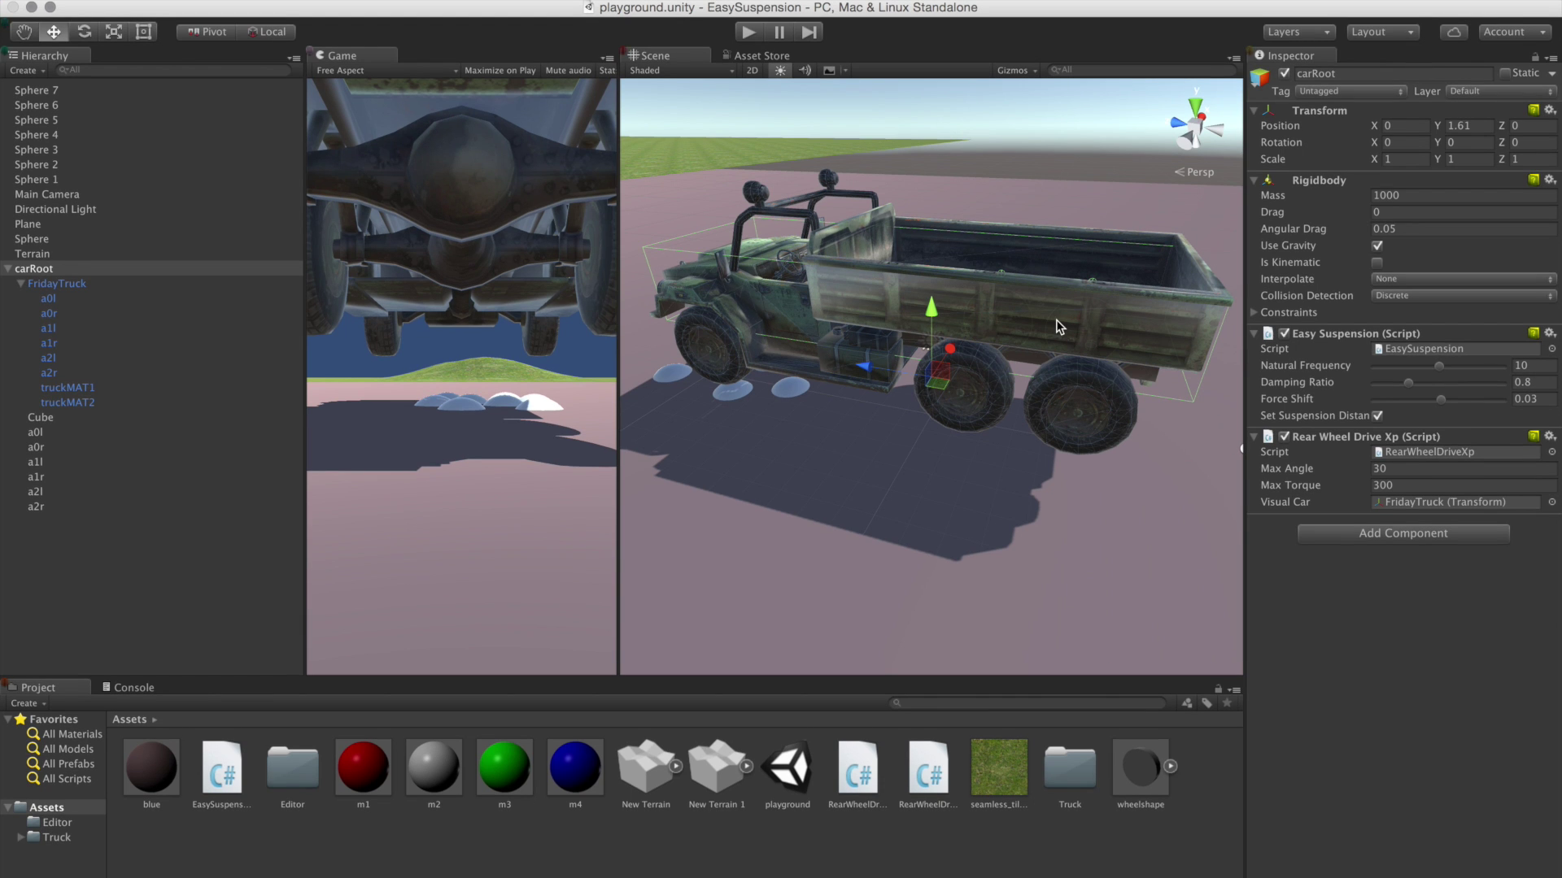
alt+drag(718, 318, 875, 297)
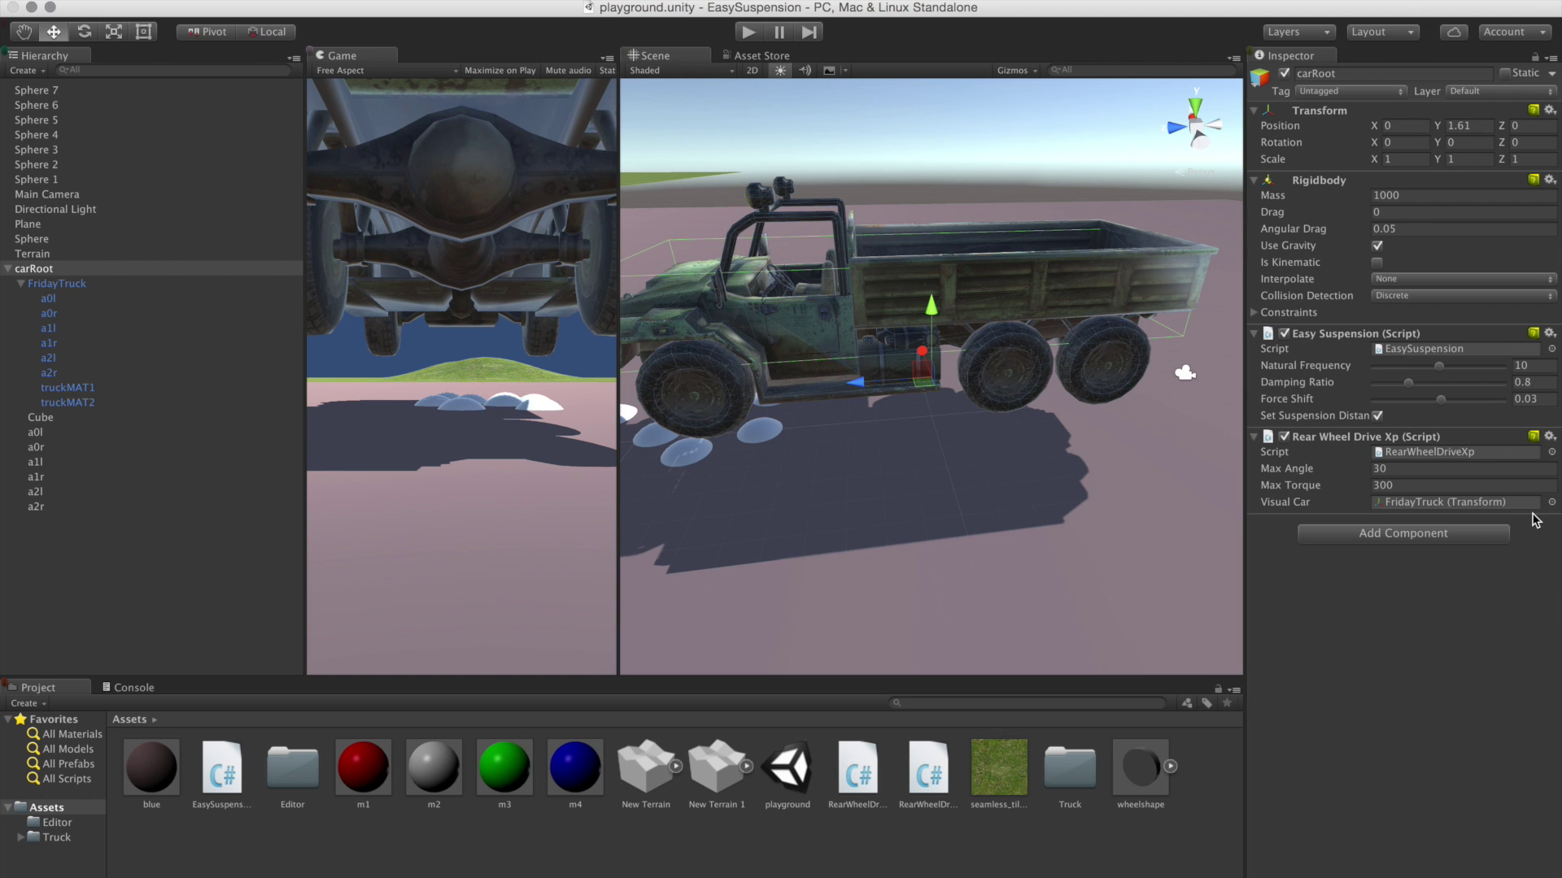
alt+drag(1108, 317, 960, 200)
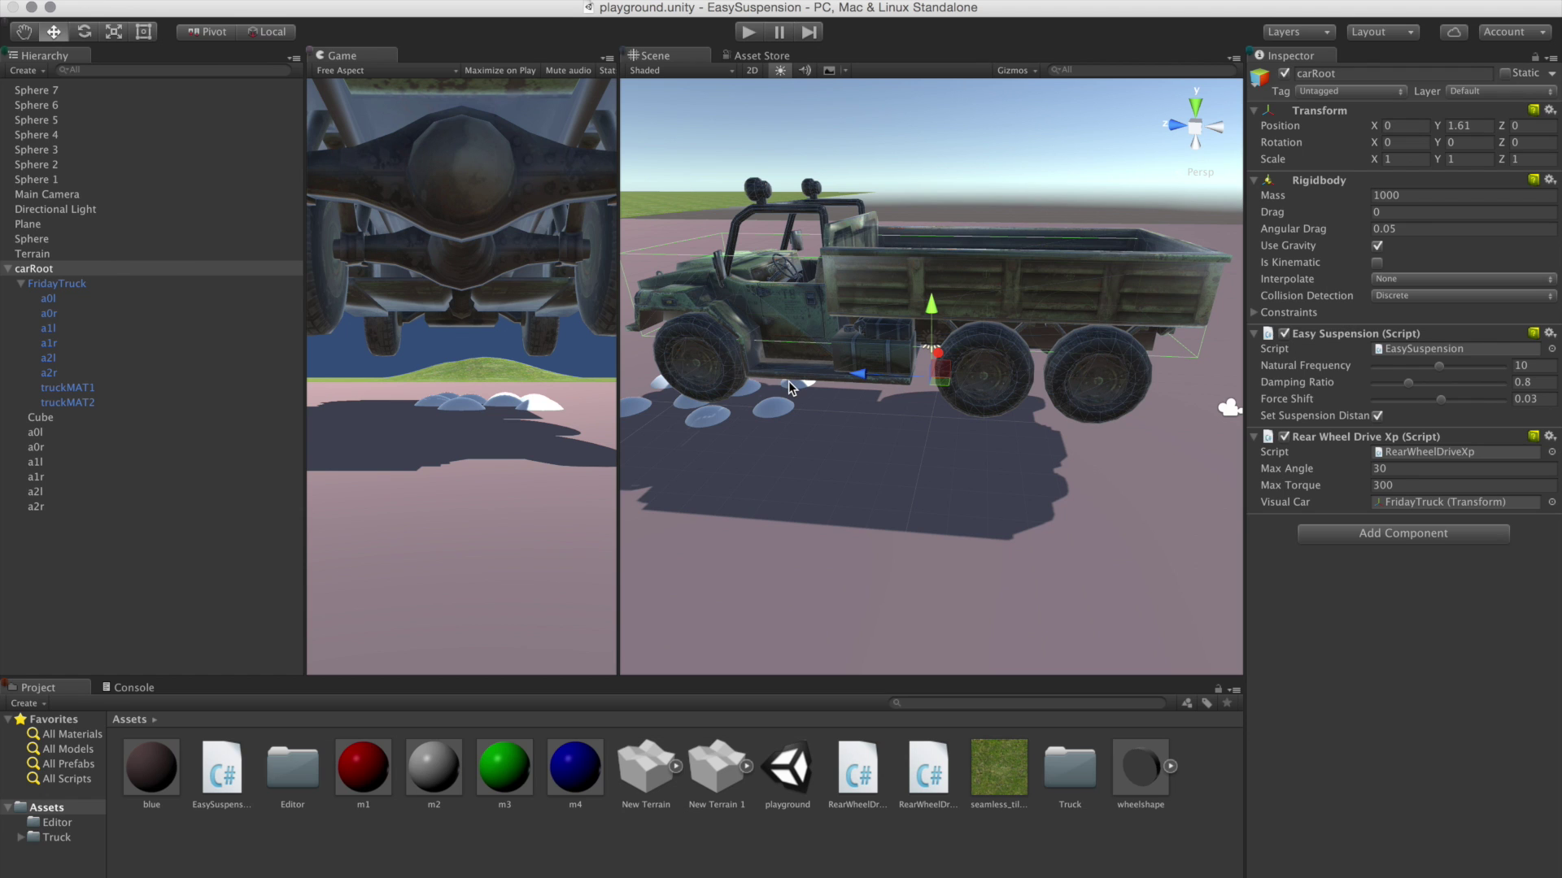
alt+drag(986, 359, 994, 374)
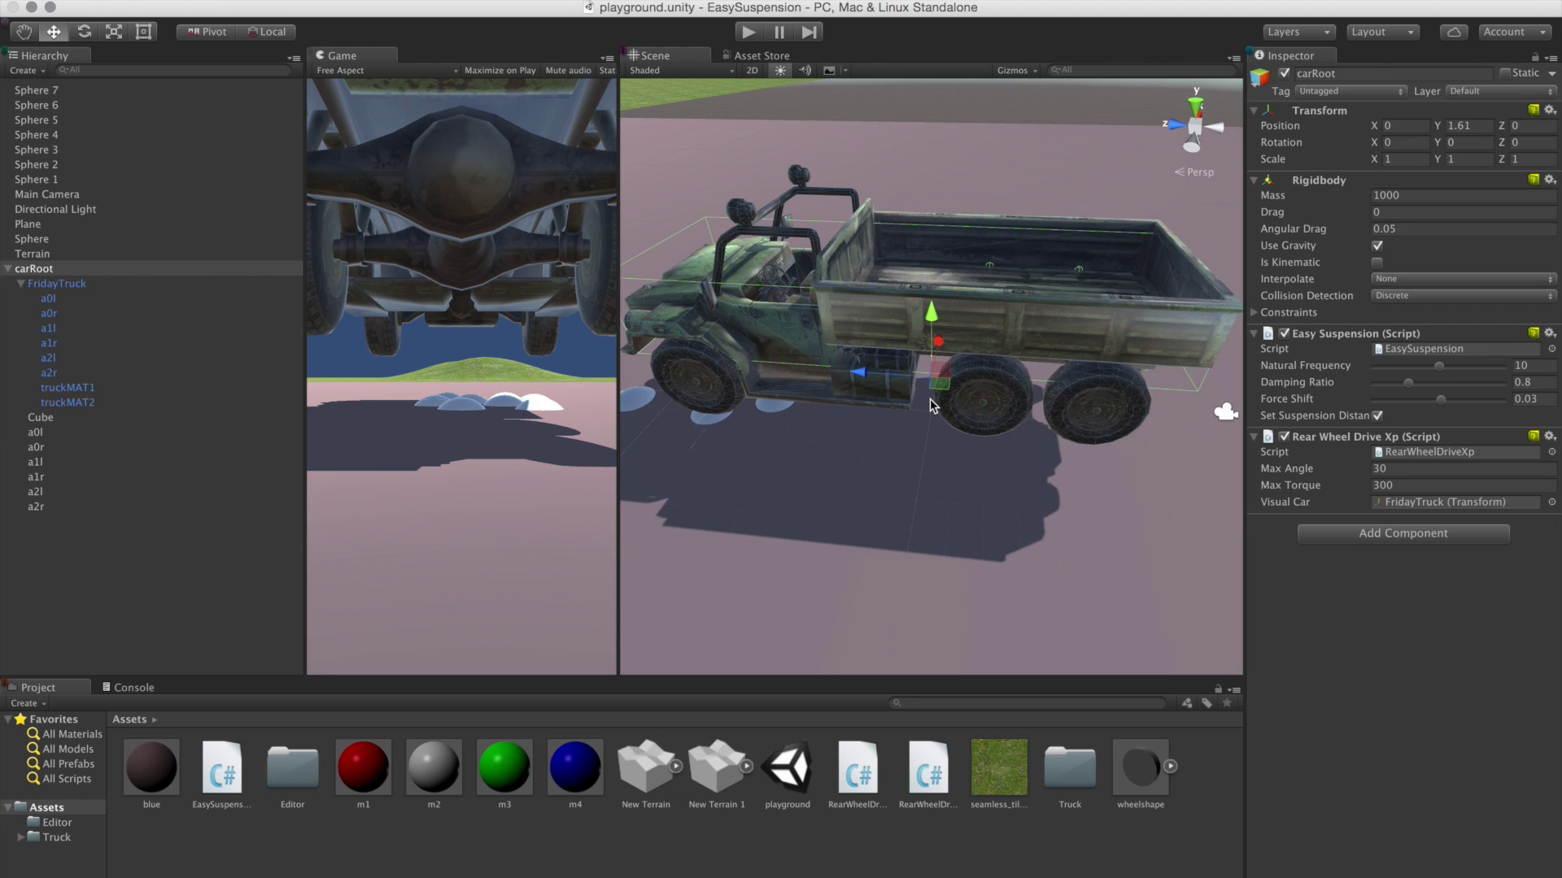
Switch to Sublime Text and examine the localPosition.z > 0 condition and its steerAngle assignment in RearWheelDriveXp.cs.
key(super+Tab)
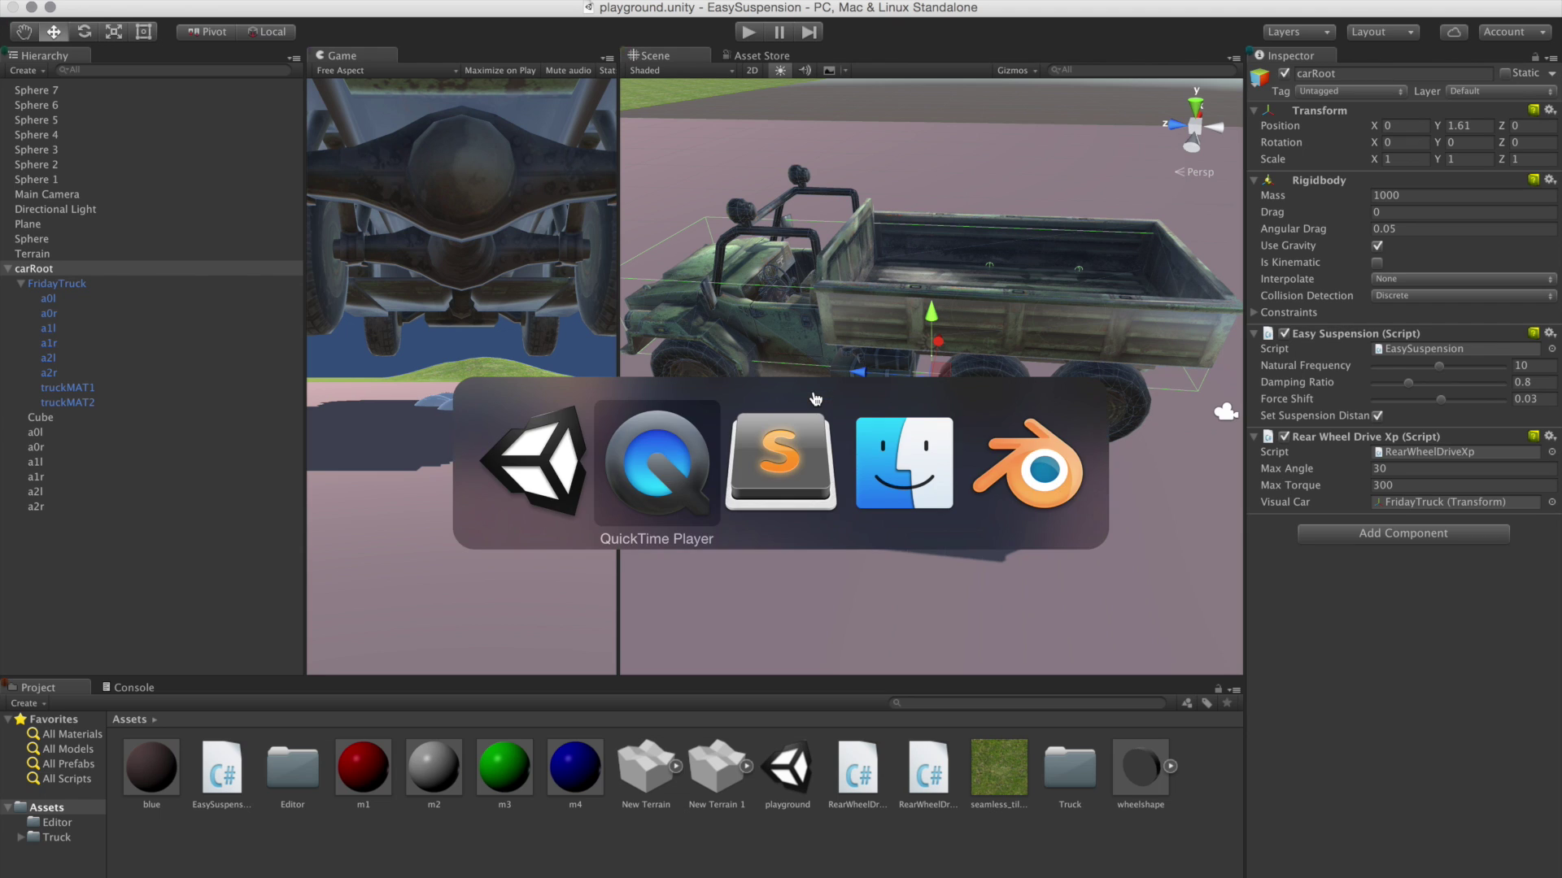
key(super+Tab)
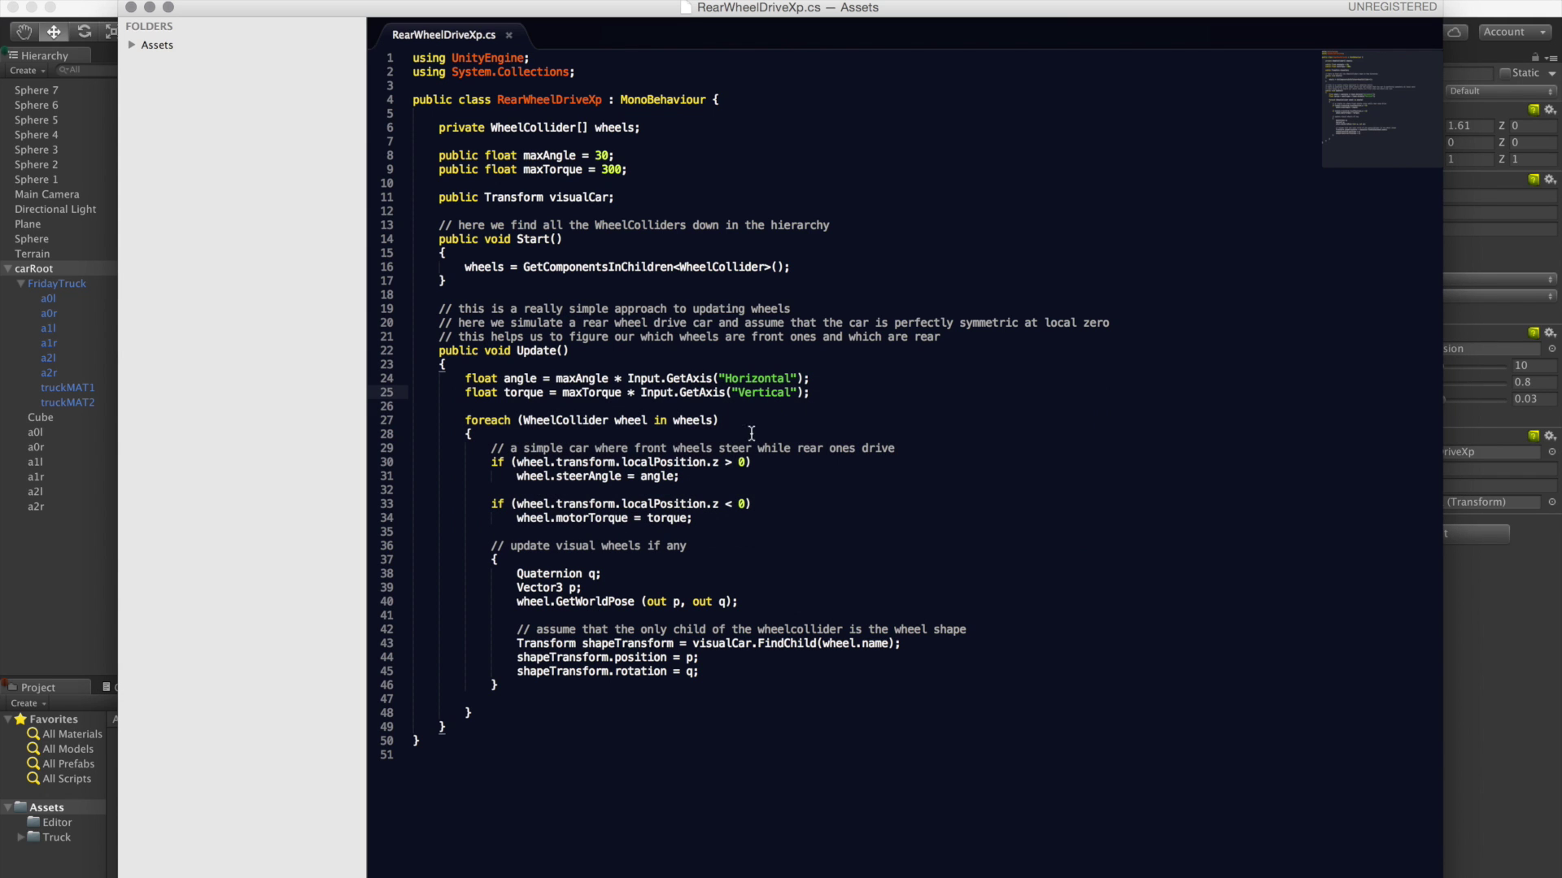
click(746, 462)
double_click(666, 465)
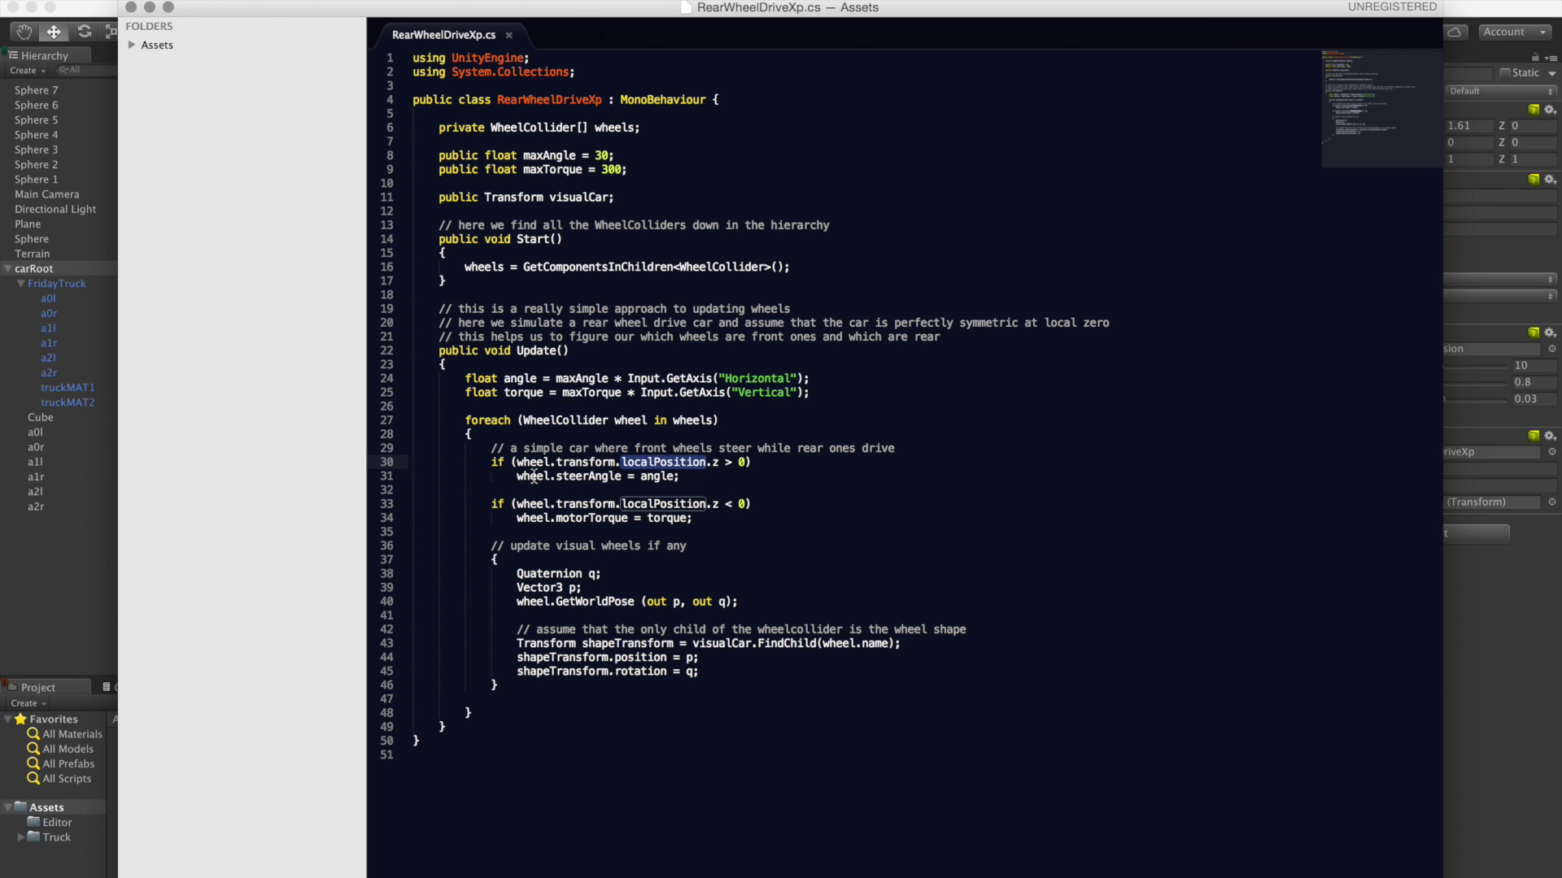
click(719, 462)
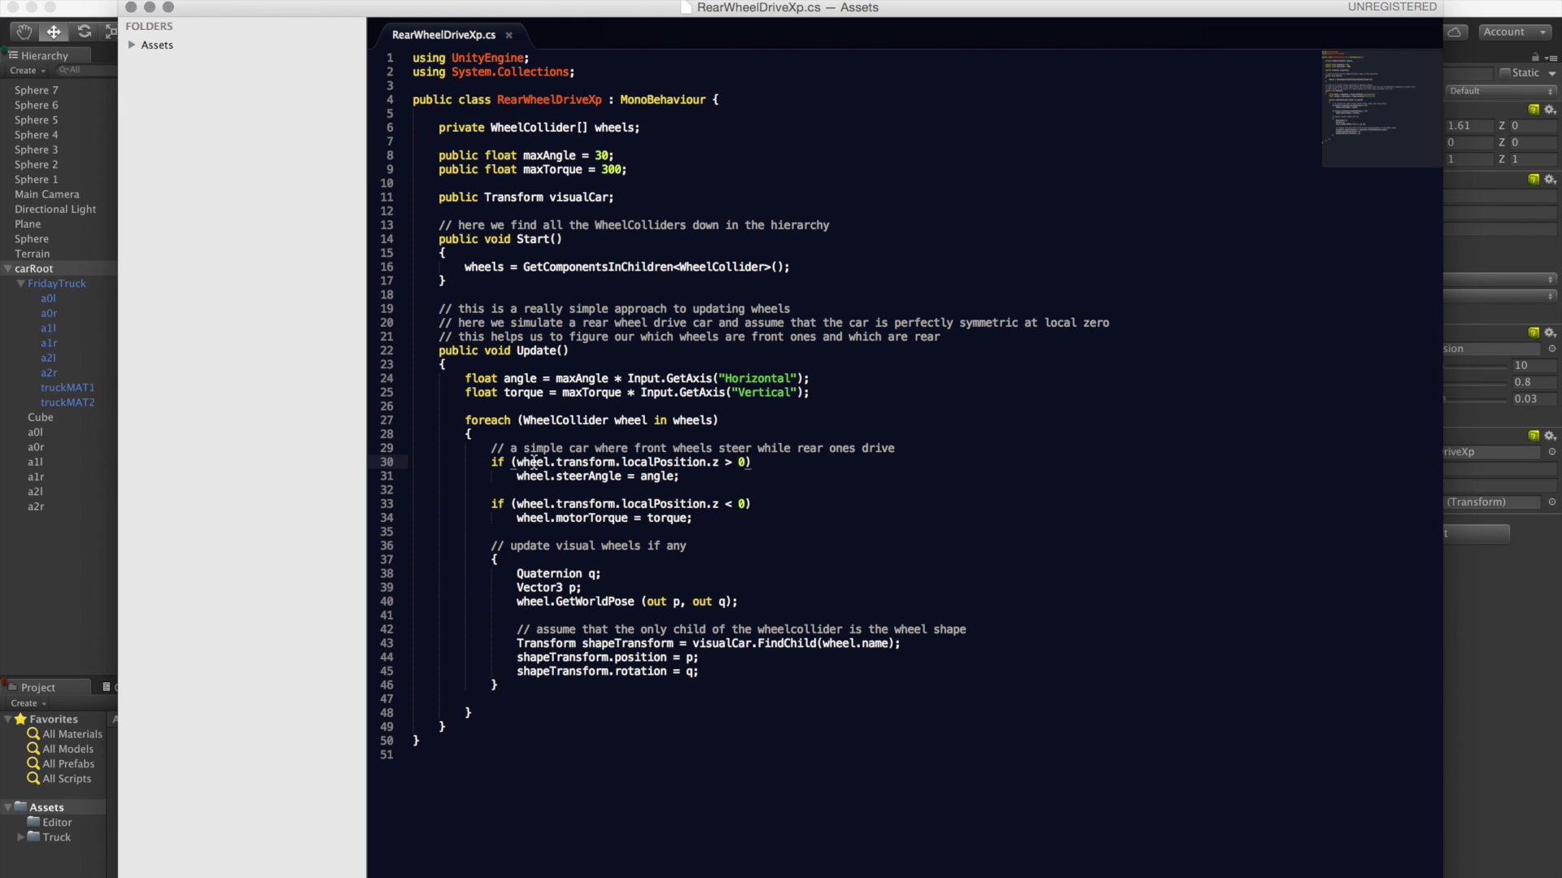
double_click(590, 478)
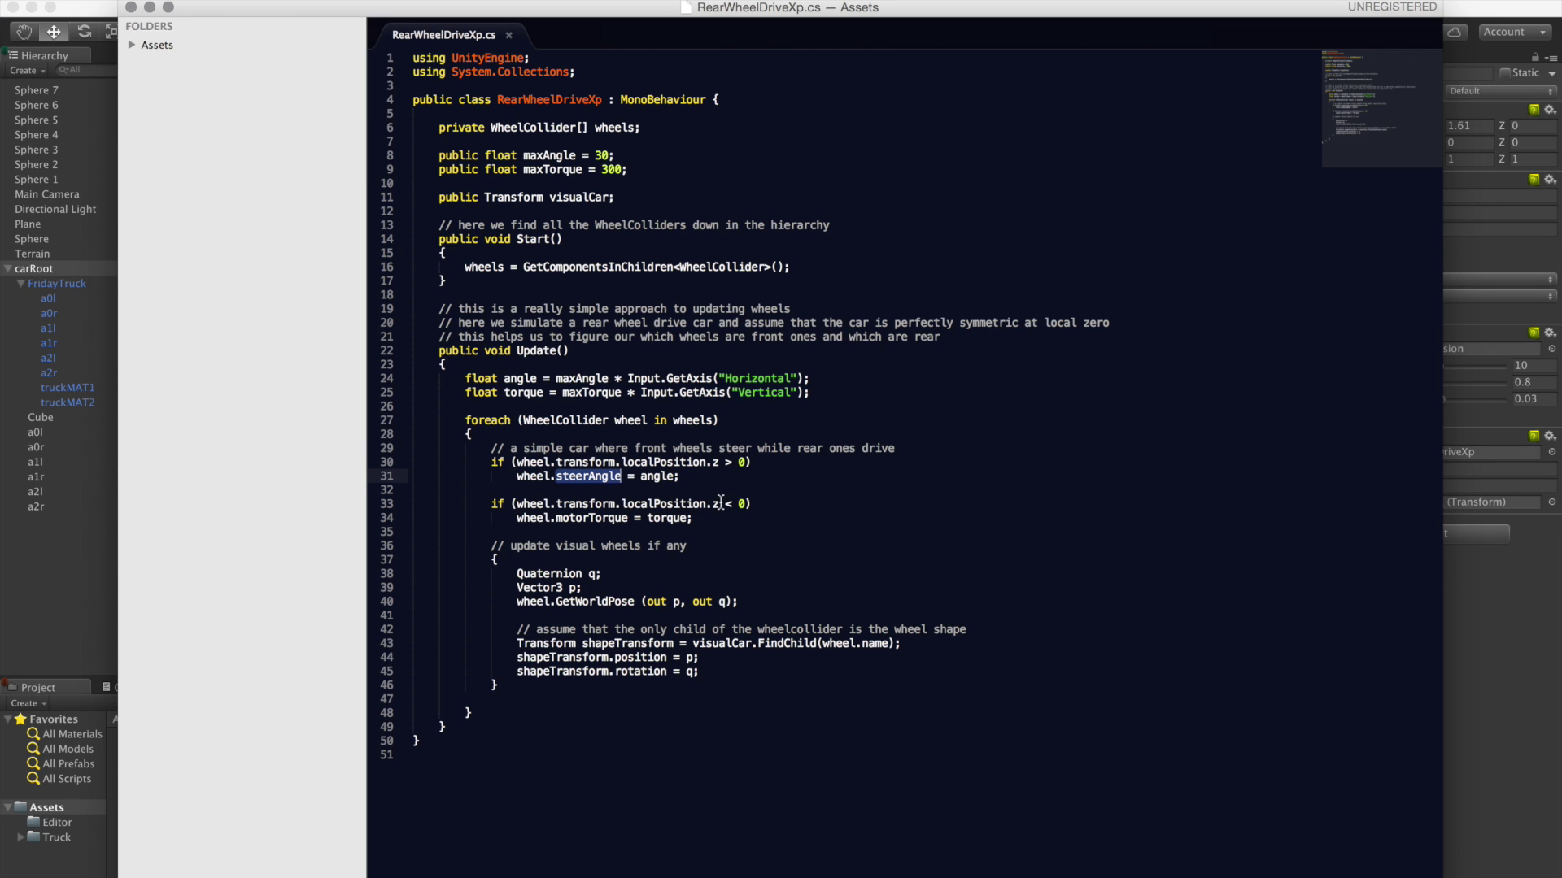
Delete the if (wheel.transform.localPosition.z < 0) line and unindent wheel.motorTorque = torque so that every wheel is driven.
click(581, 518)
click(665, 505)
key(shift+Down)
key(BackSpace)
key(shift+Down)
key(shift+Tab)
key(Up)
key(Down)
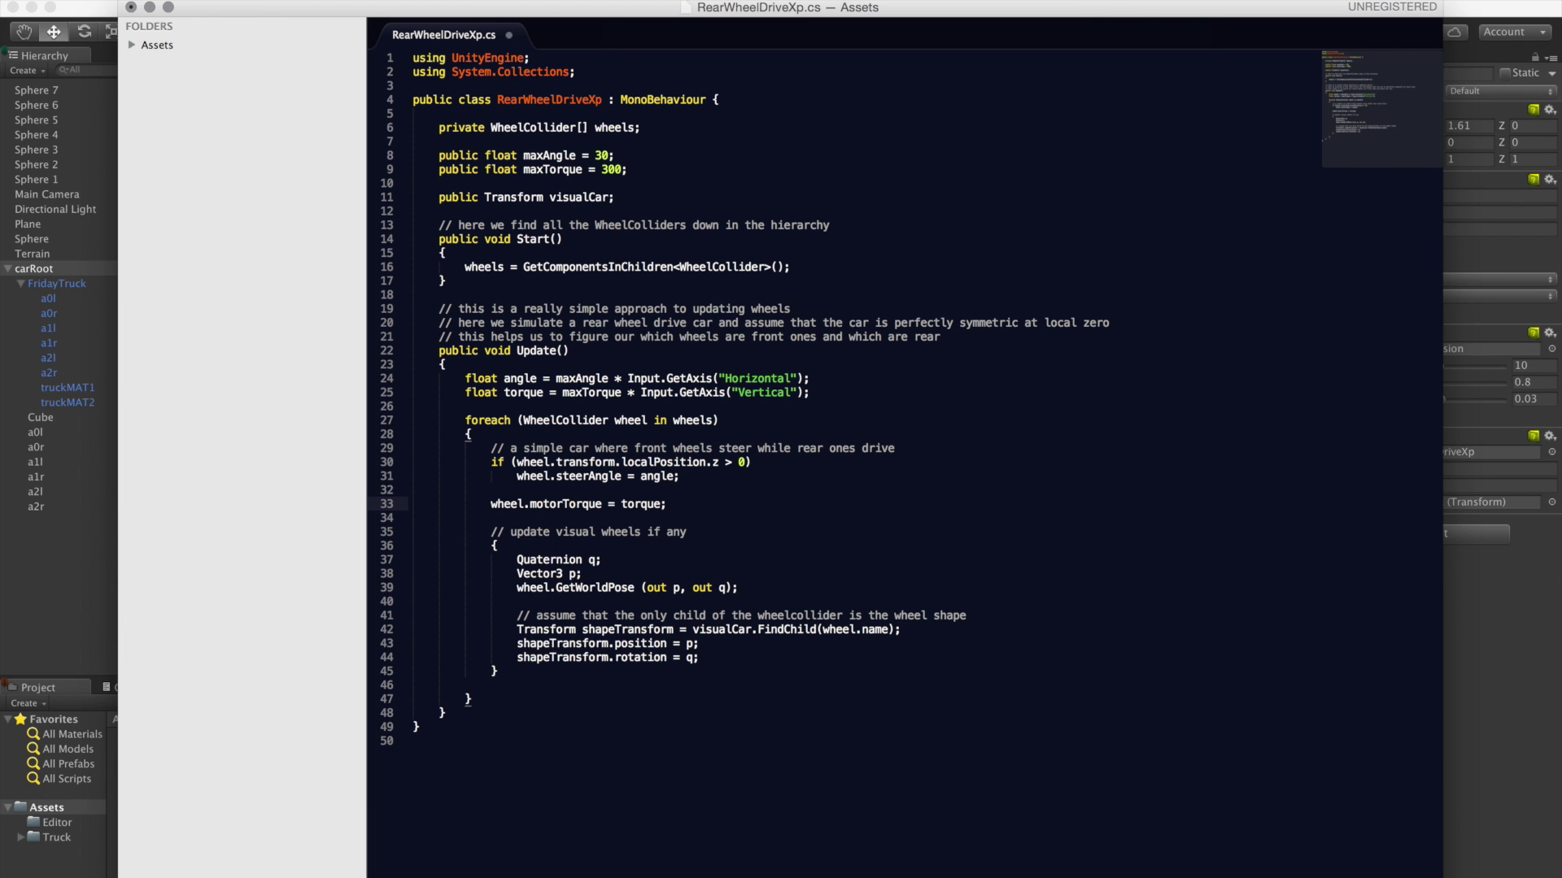
Switch to Unity, test-drive the all-wheel-drive truck in play mode while steering right and left, and end play mode.
key(super+Tab)
key(super+Tab)
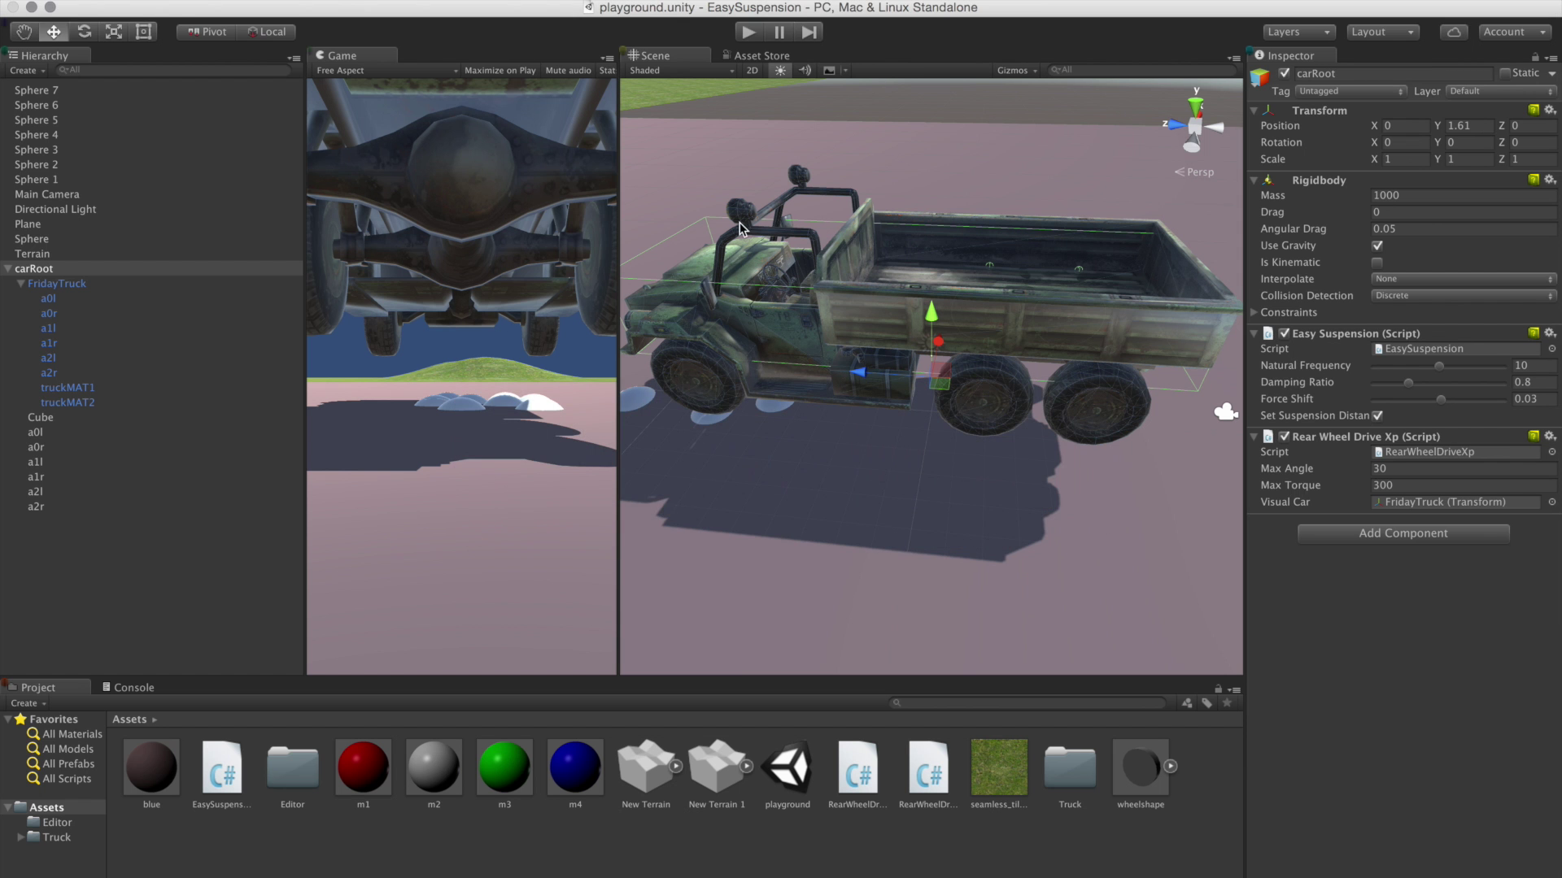
click(746, 34)
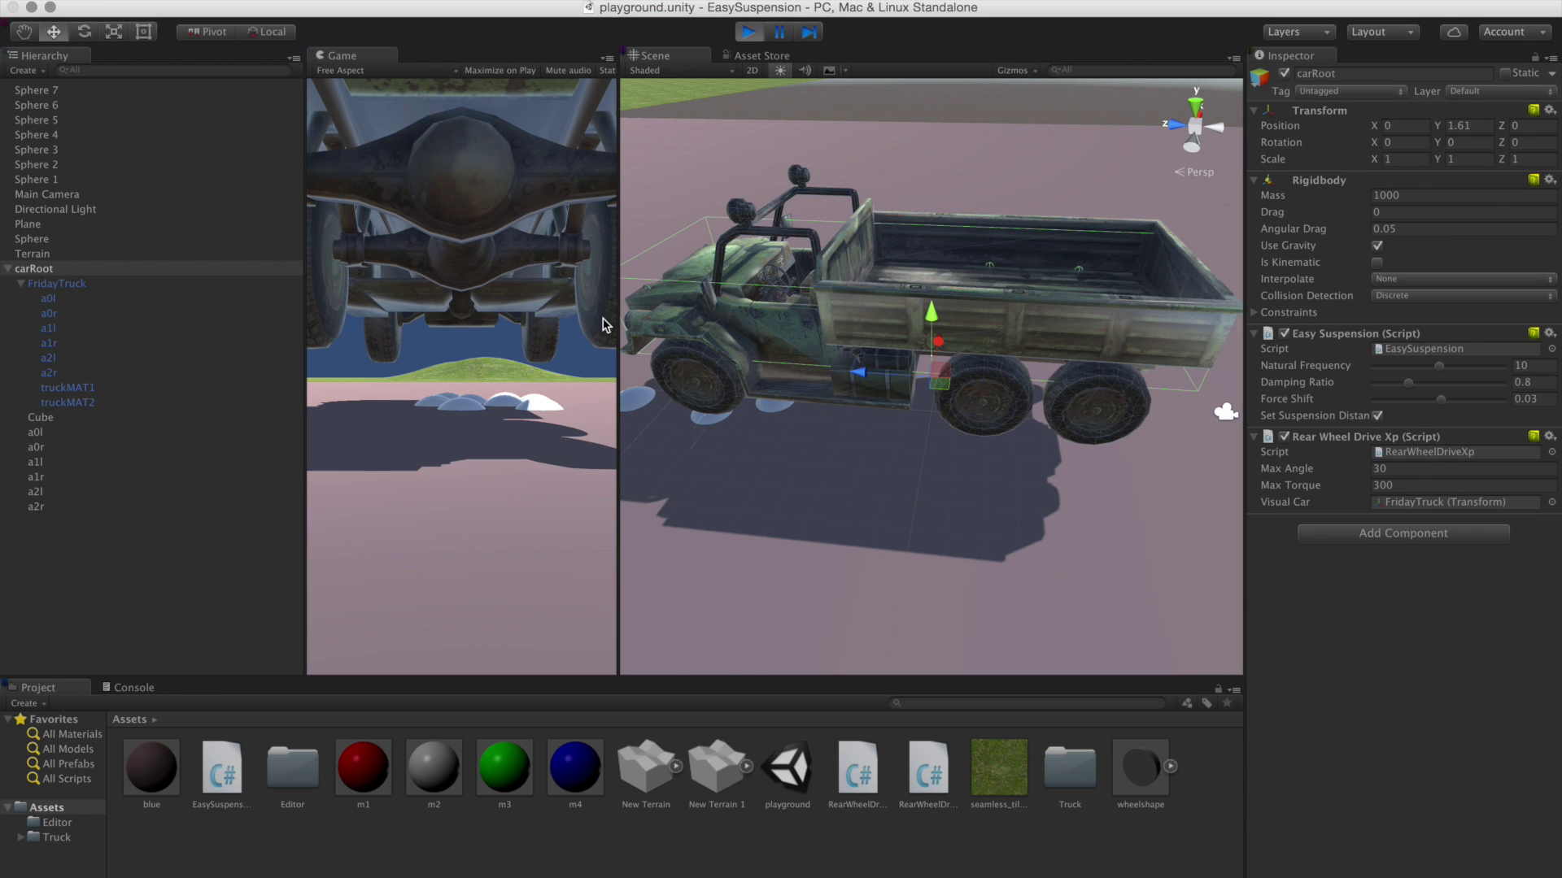
click(521, 361)
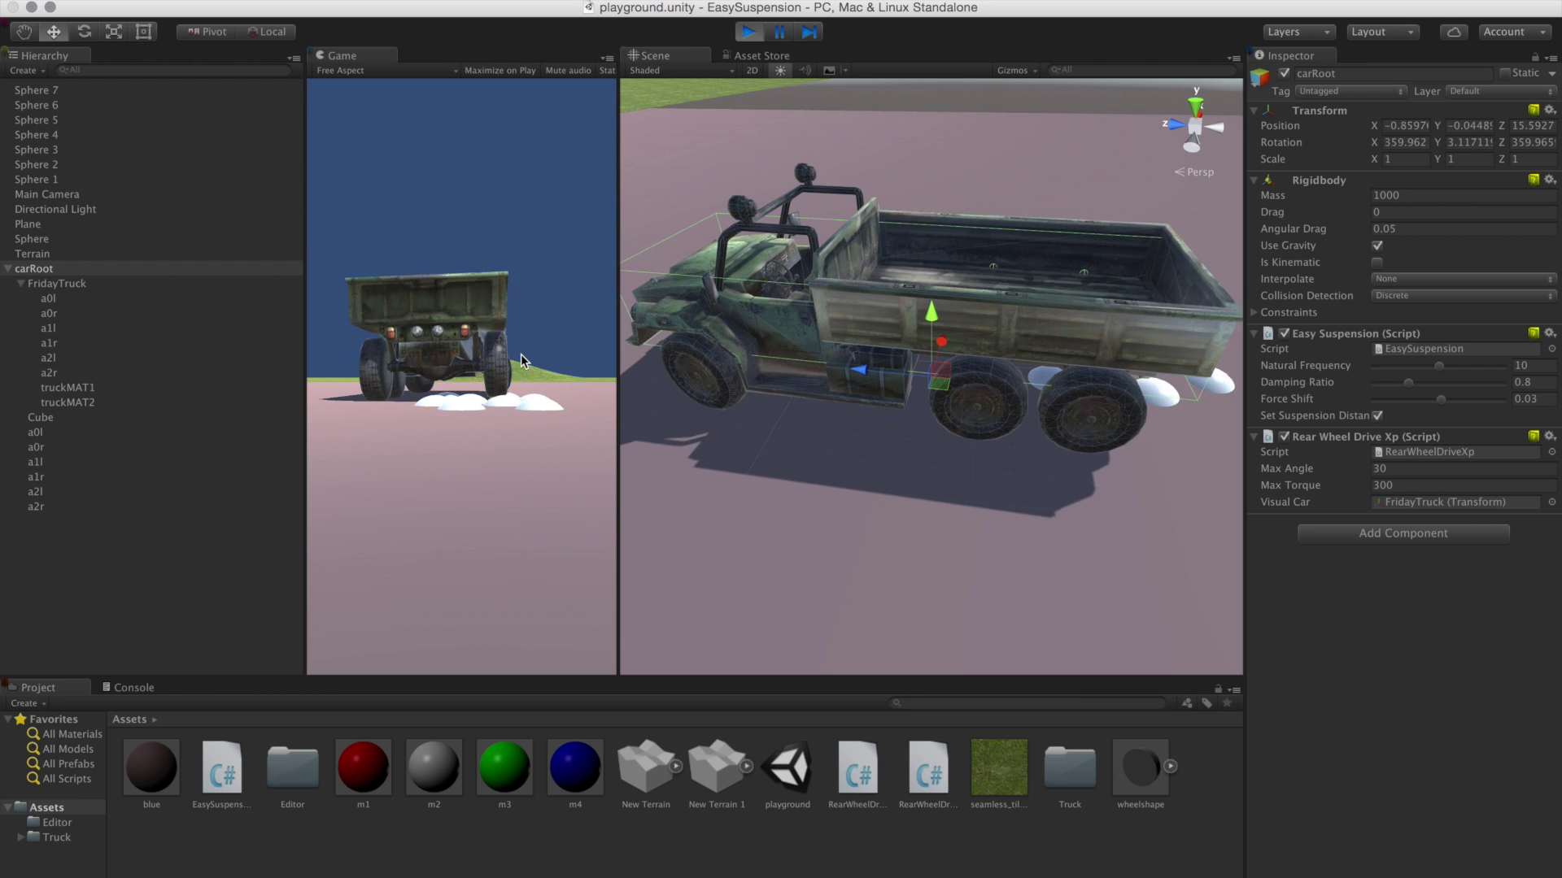
key(Right)
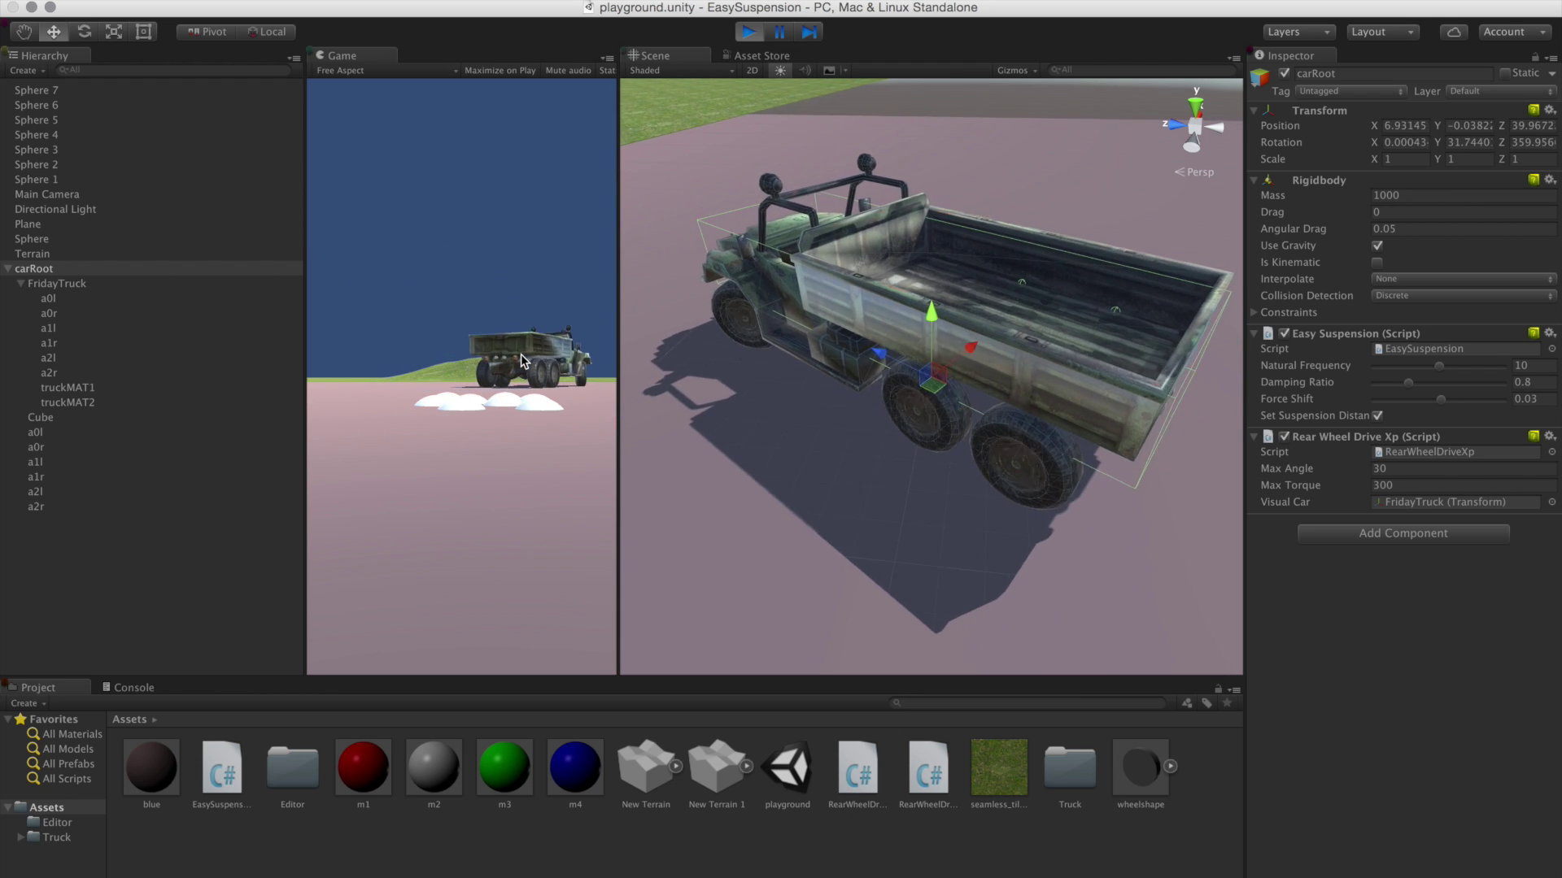
key(Left)
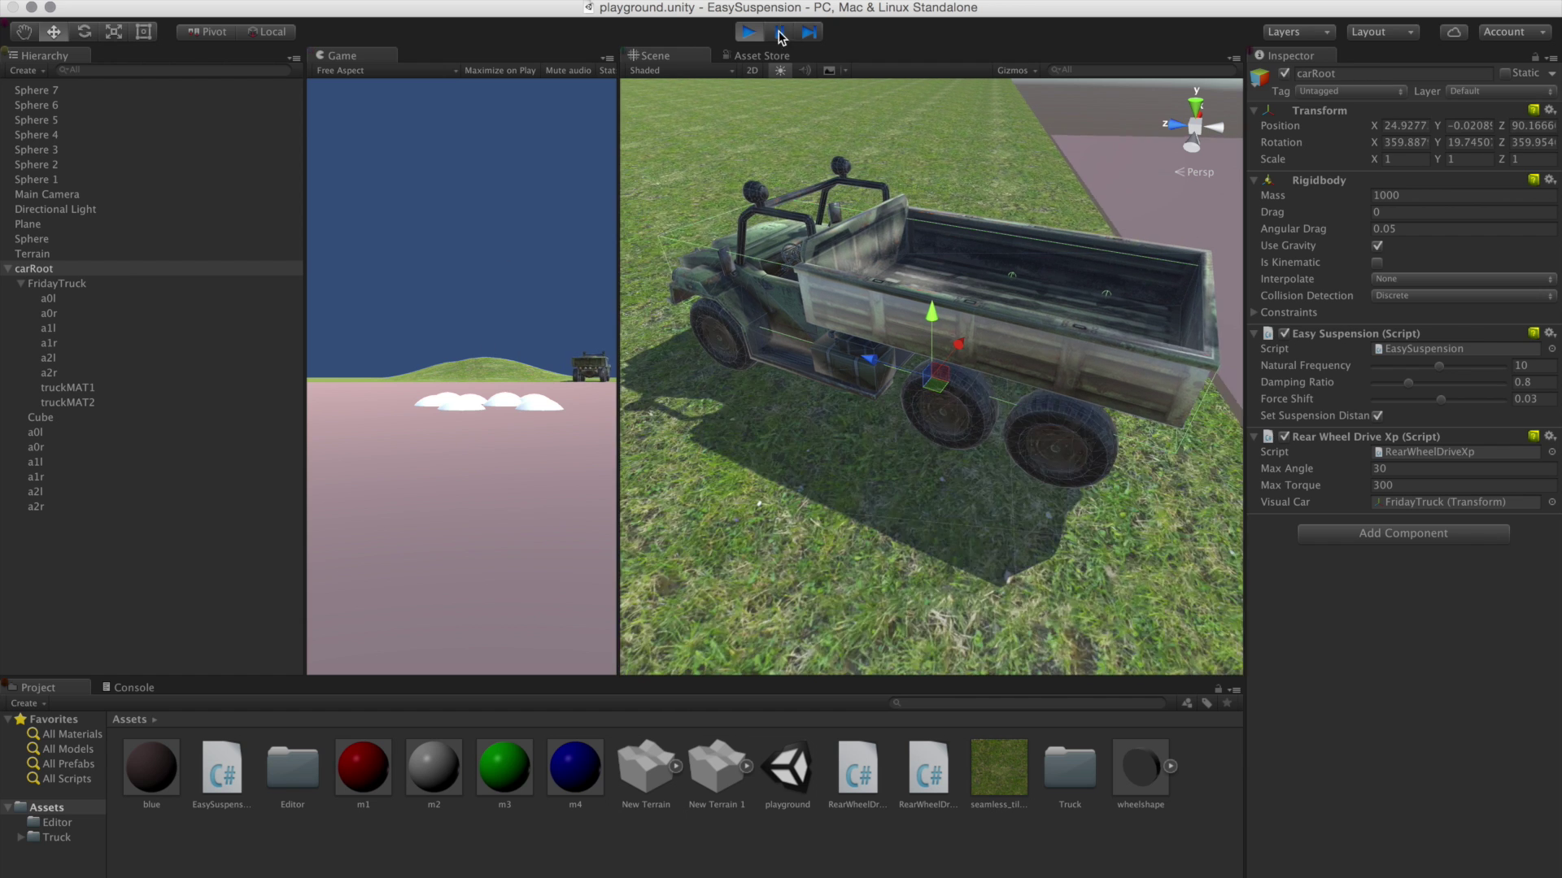
click(745, 33)
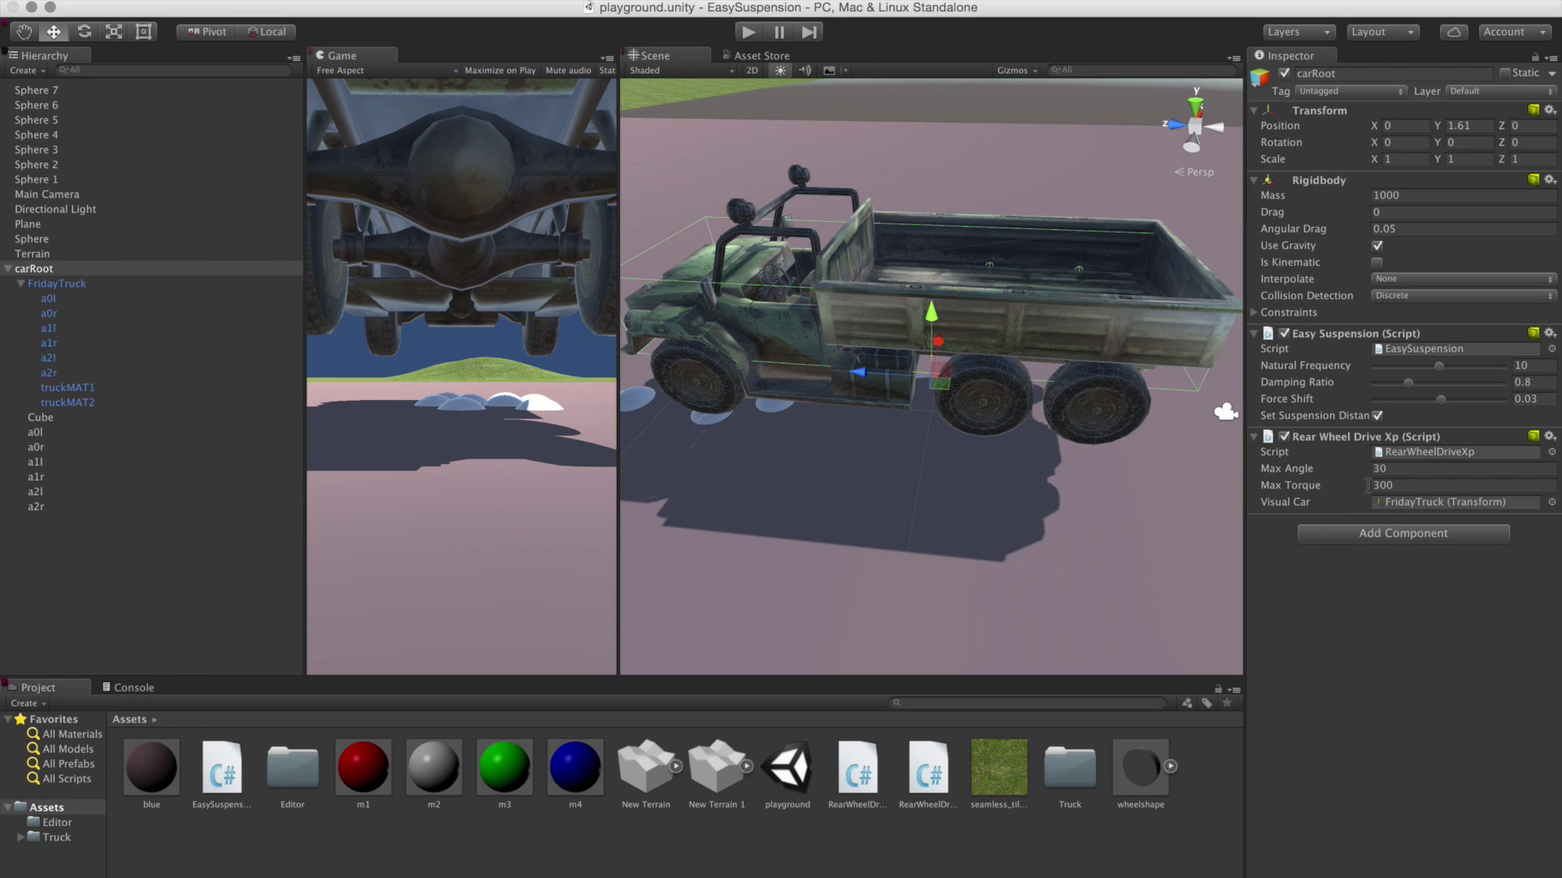
click(1513, 485)
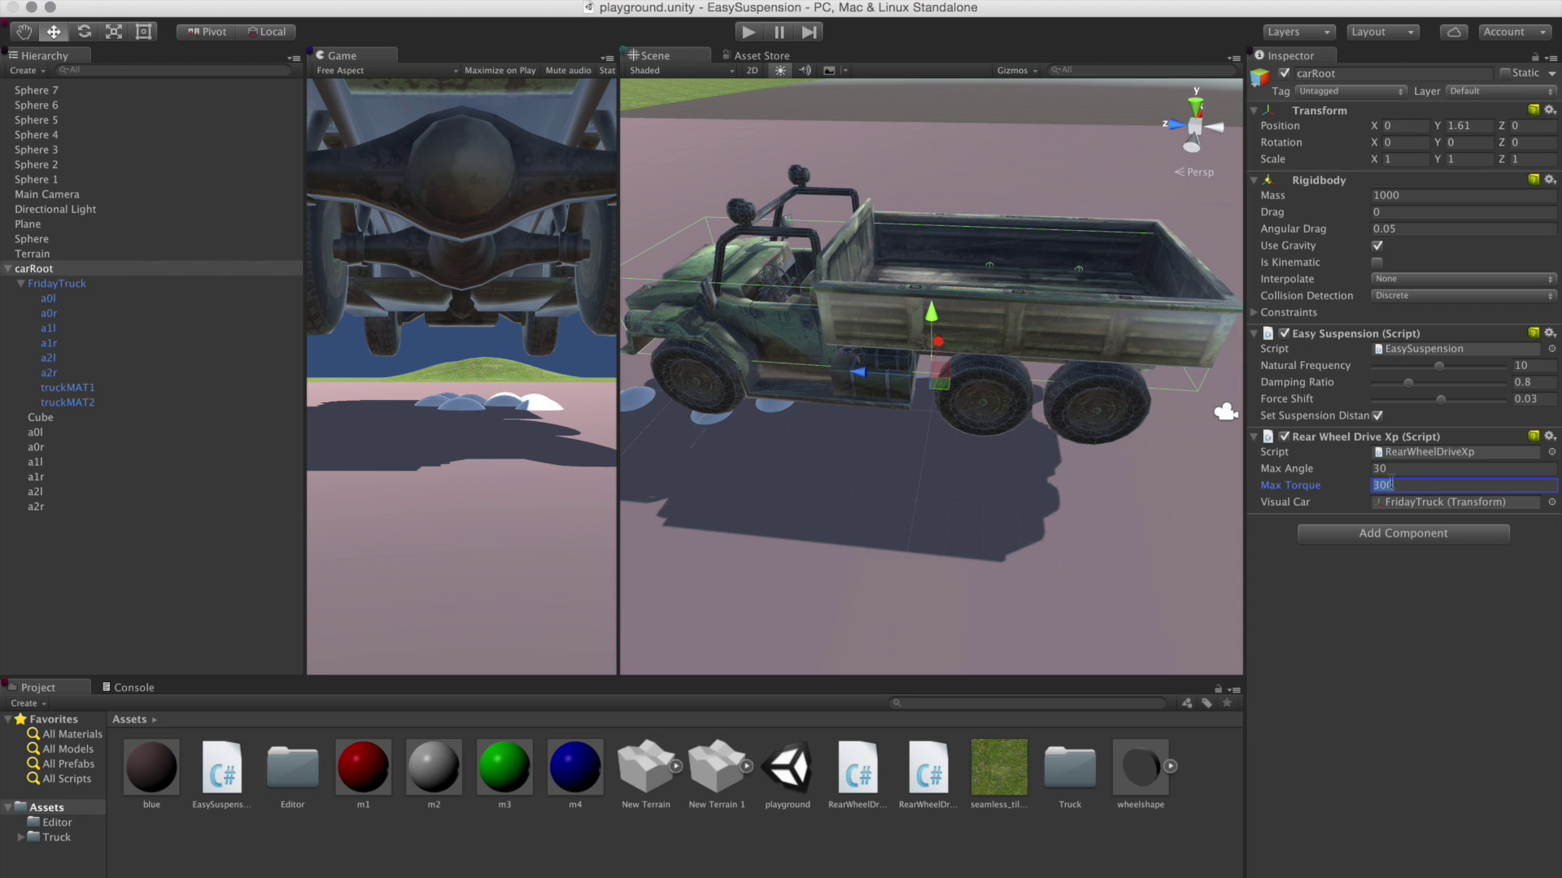
click(1435, 487)
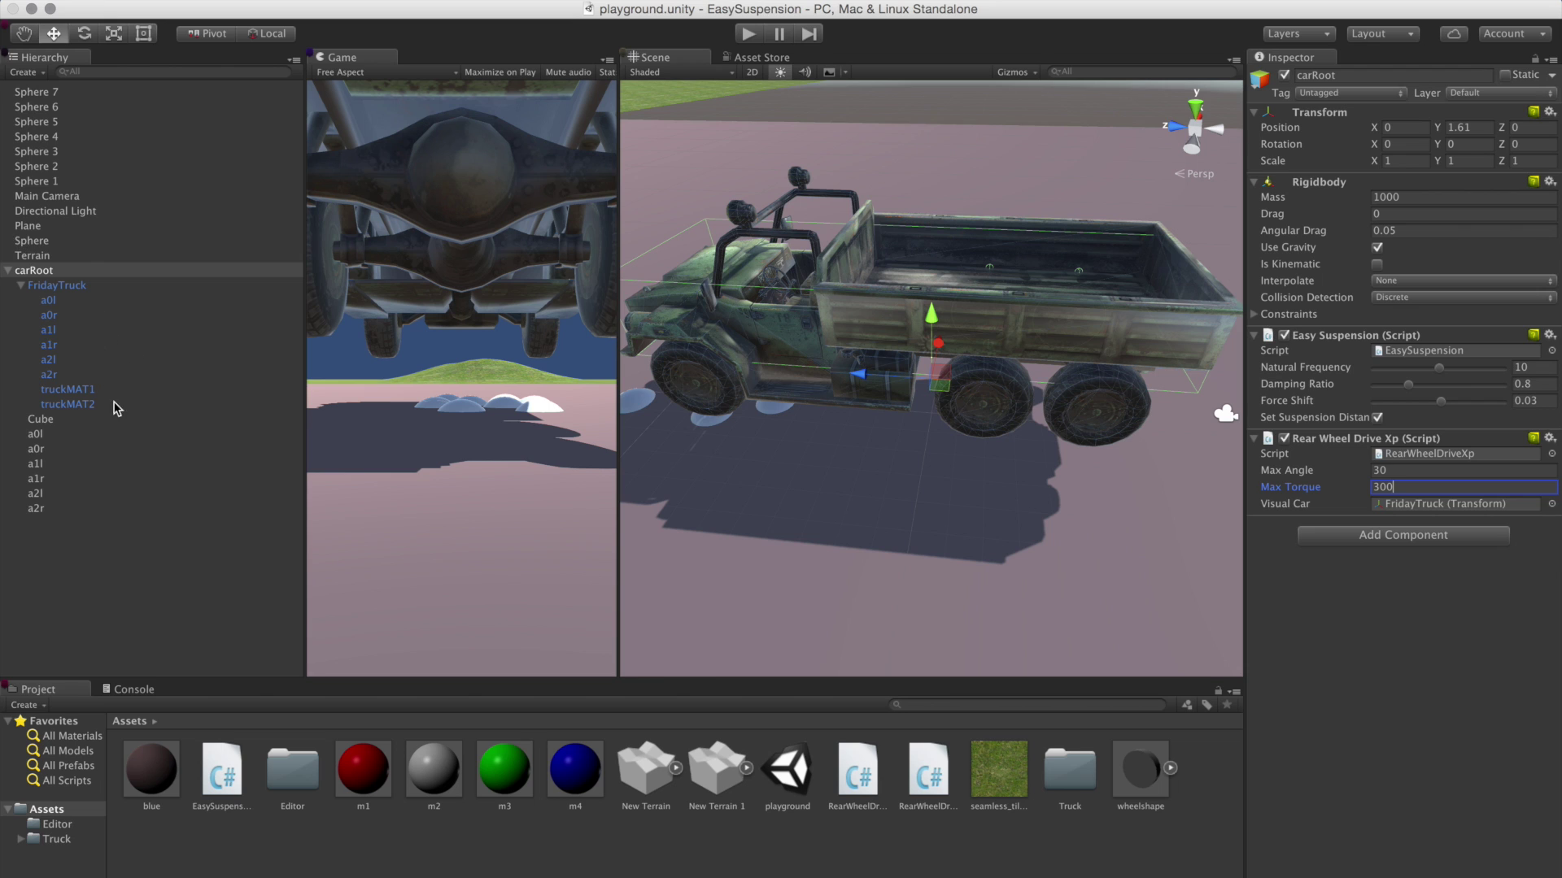
click(135, 451)
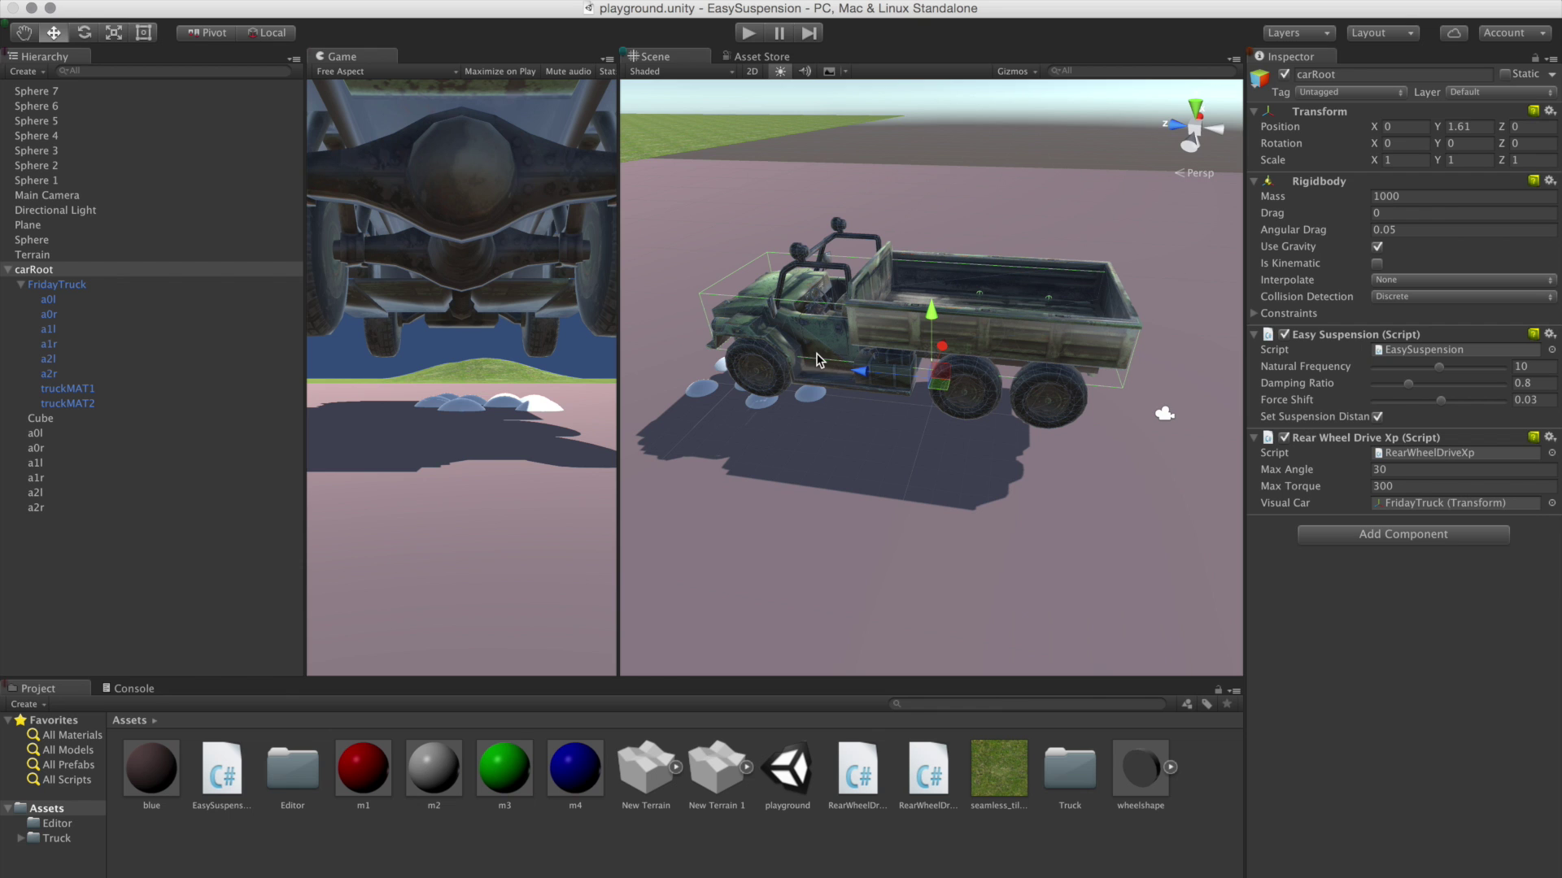
Start play mode and set carRoot's Easy Suspension to Natural Frequency 2.6 and Damping Ratio 0.24.
click(748, 34)
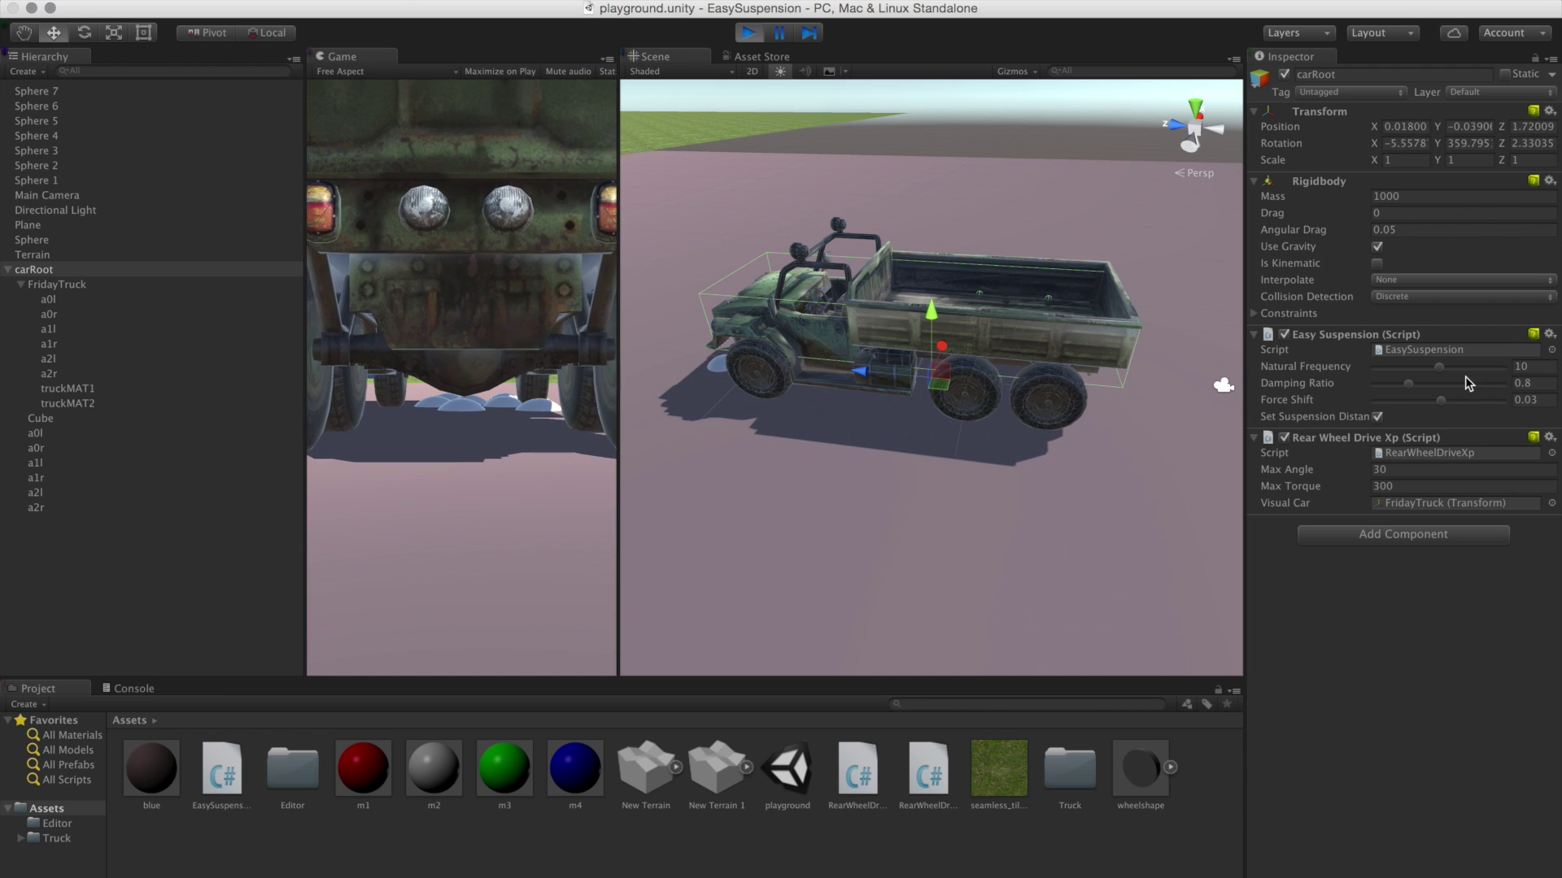
drag(1443, 372, 1392, 367)
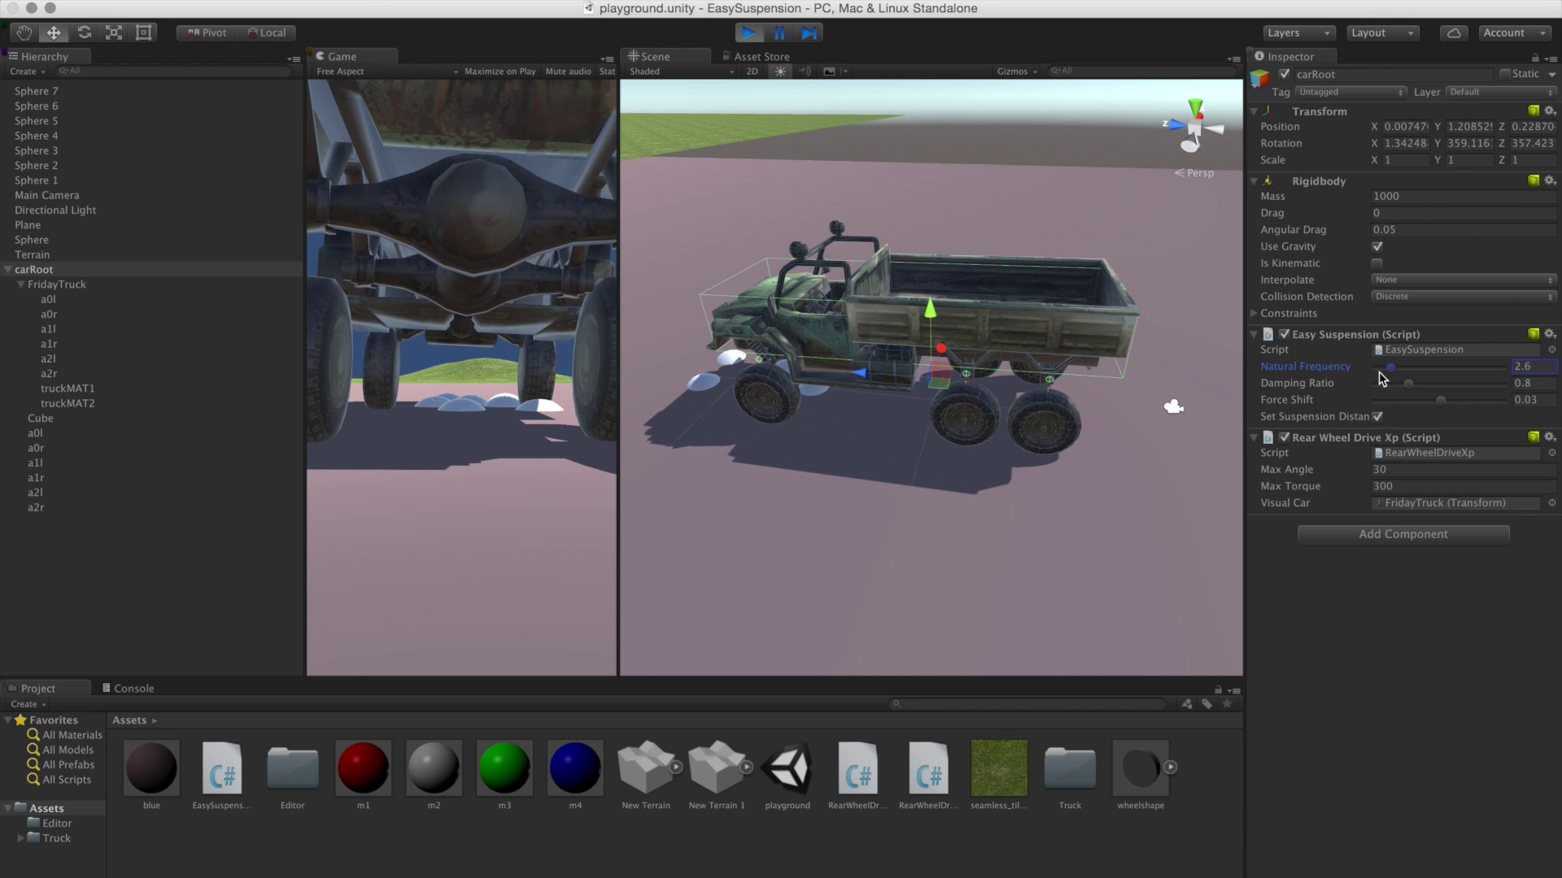
drag(1411, 392, 1386, 392)
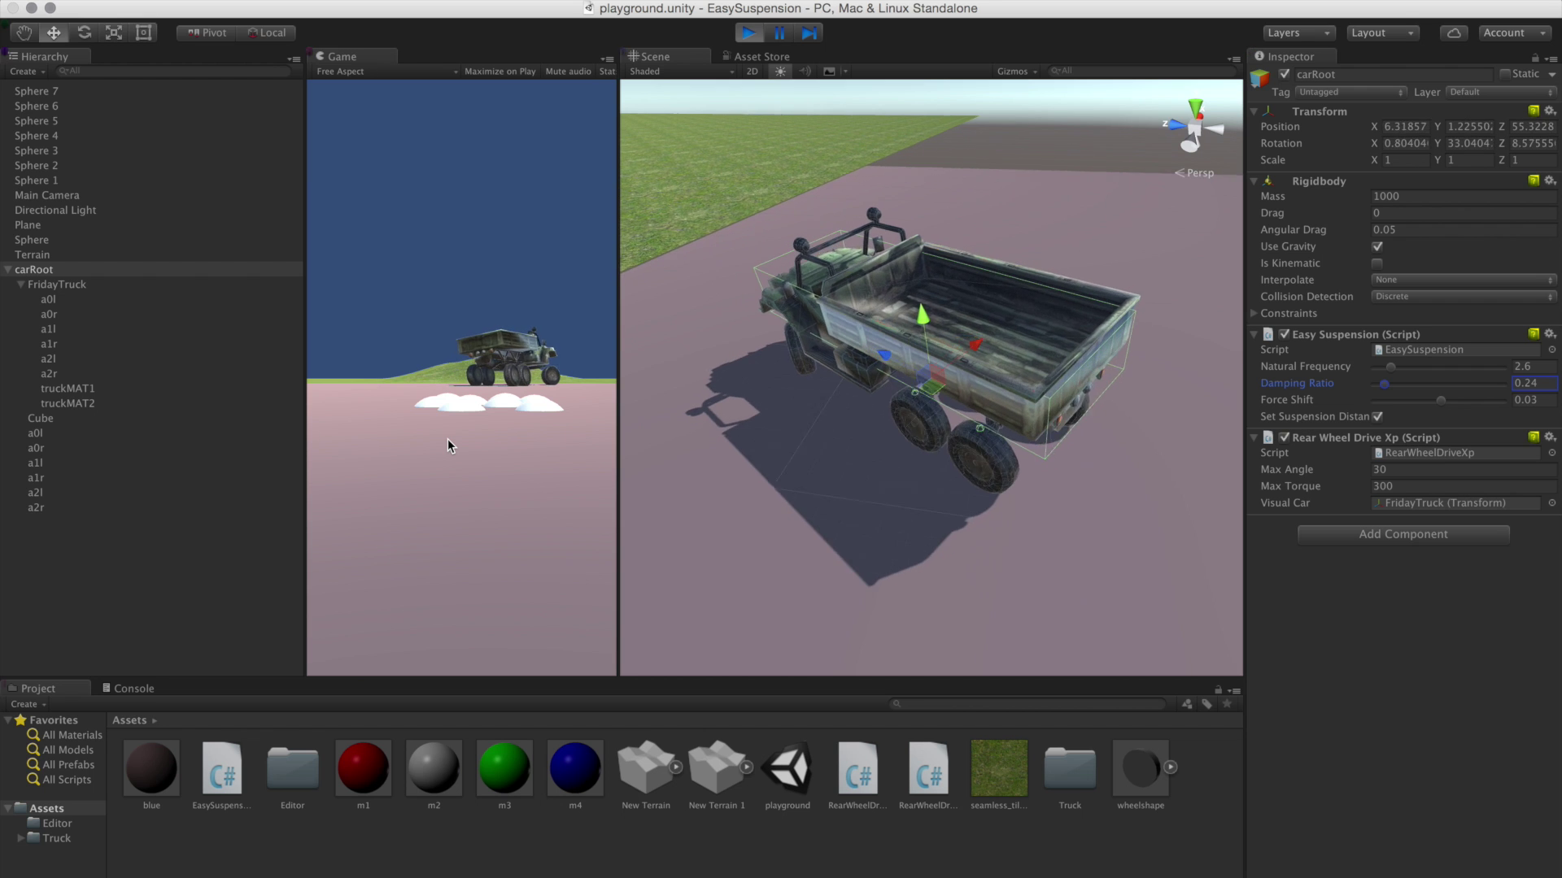
Drive the truck through a long right turn and back left to observe the softened suspension, and end play mode.
key(Right)
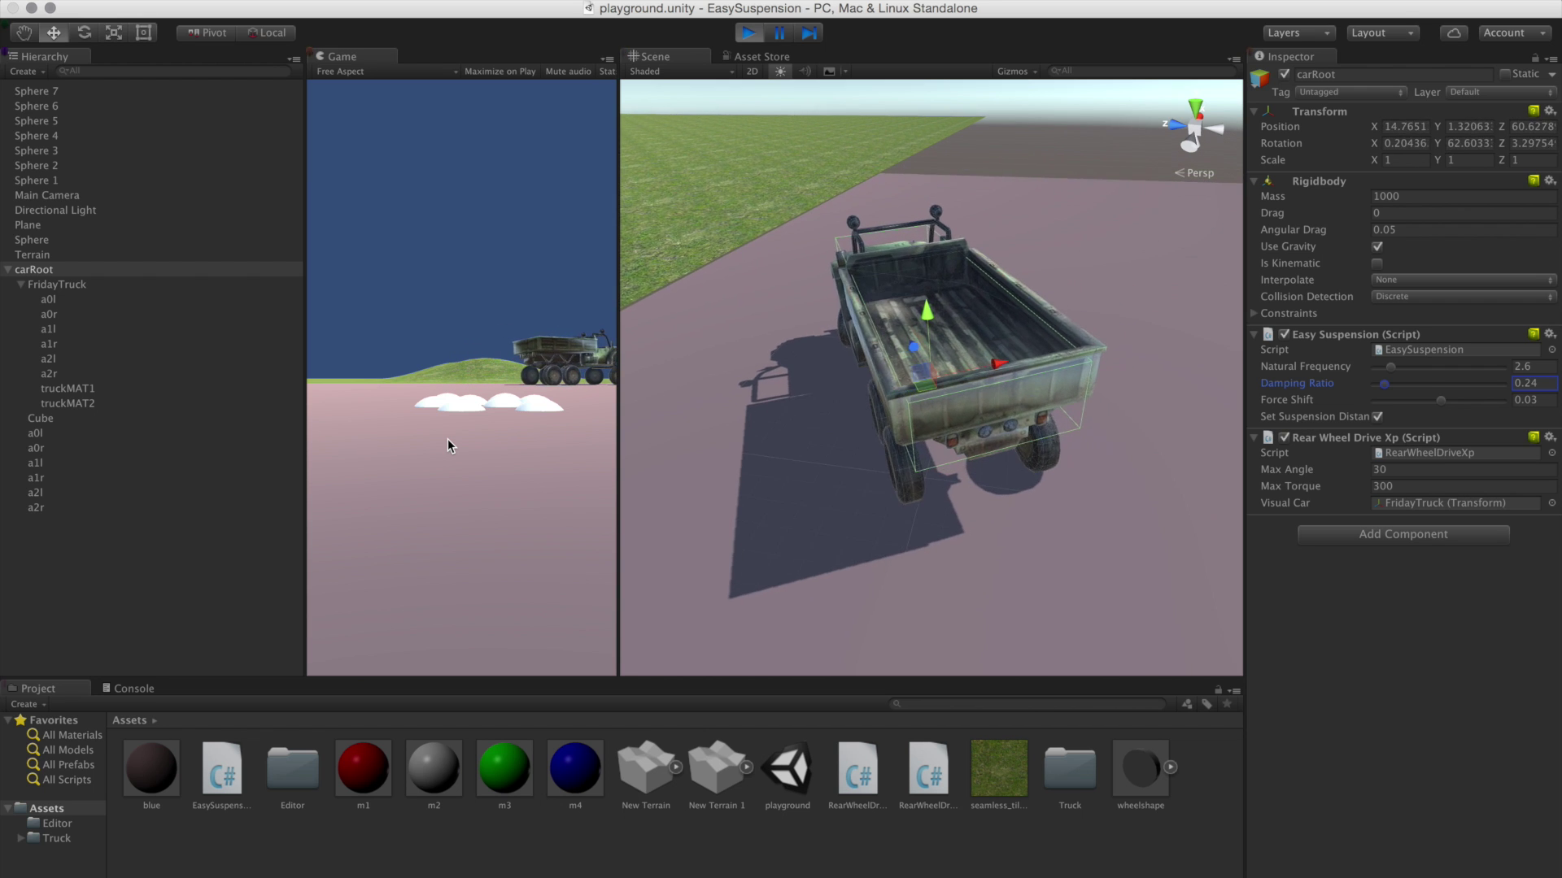
key(Right)
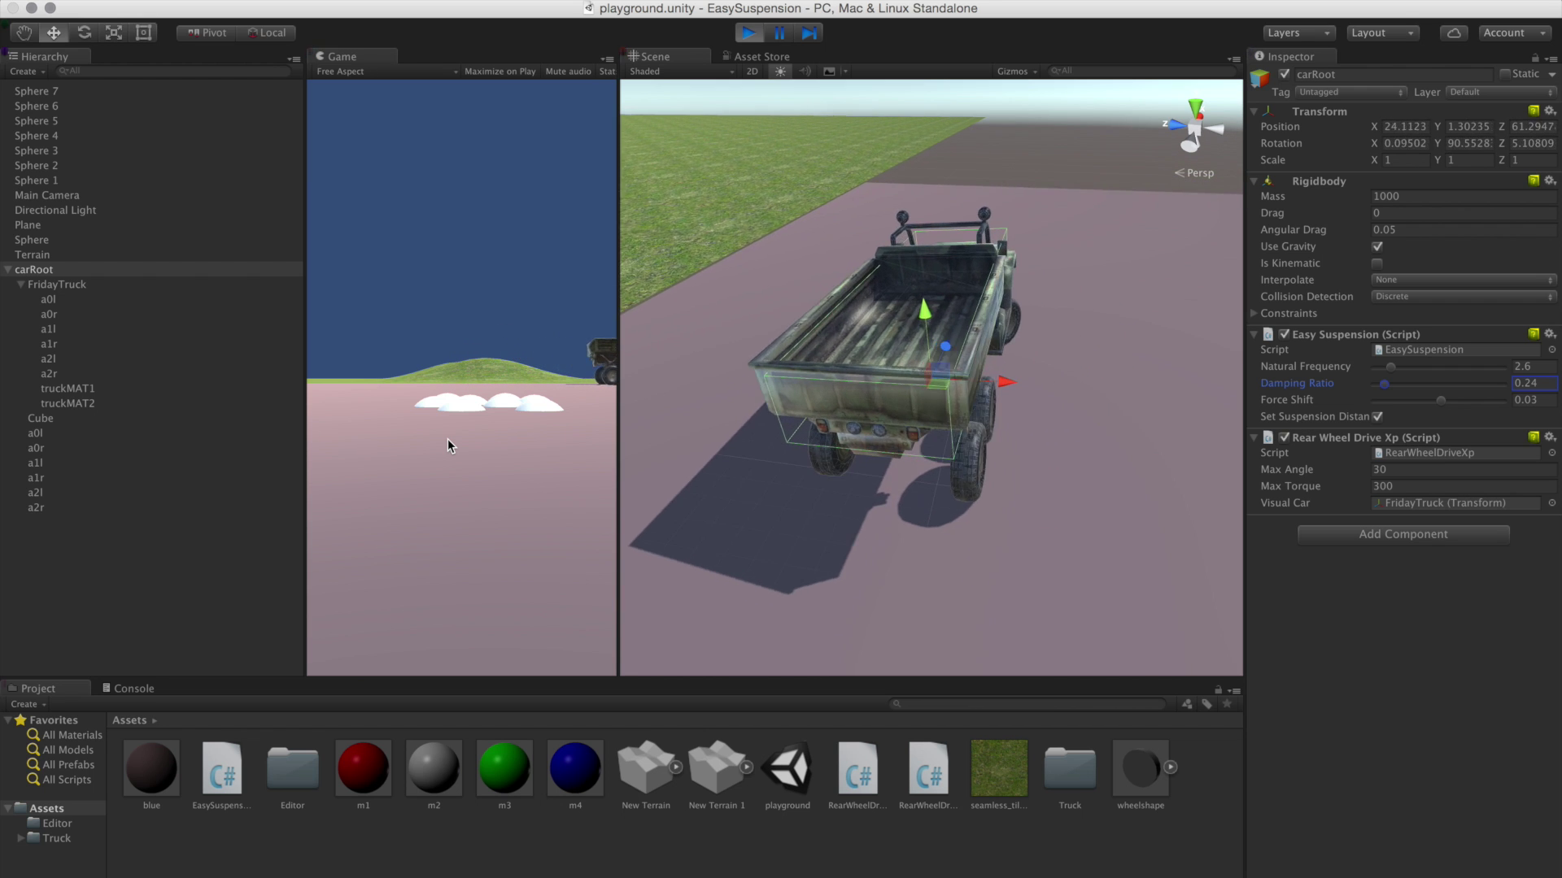
key(Right)
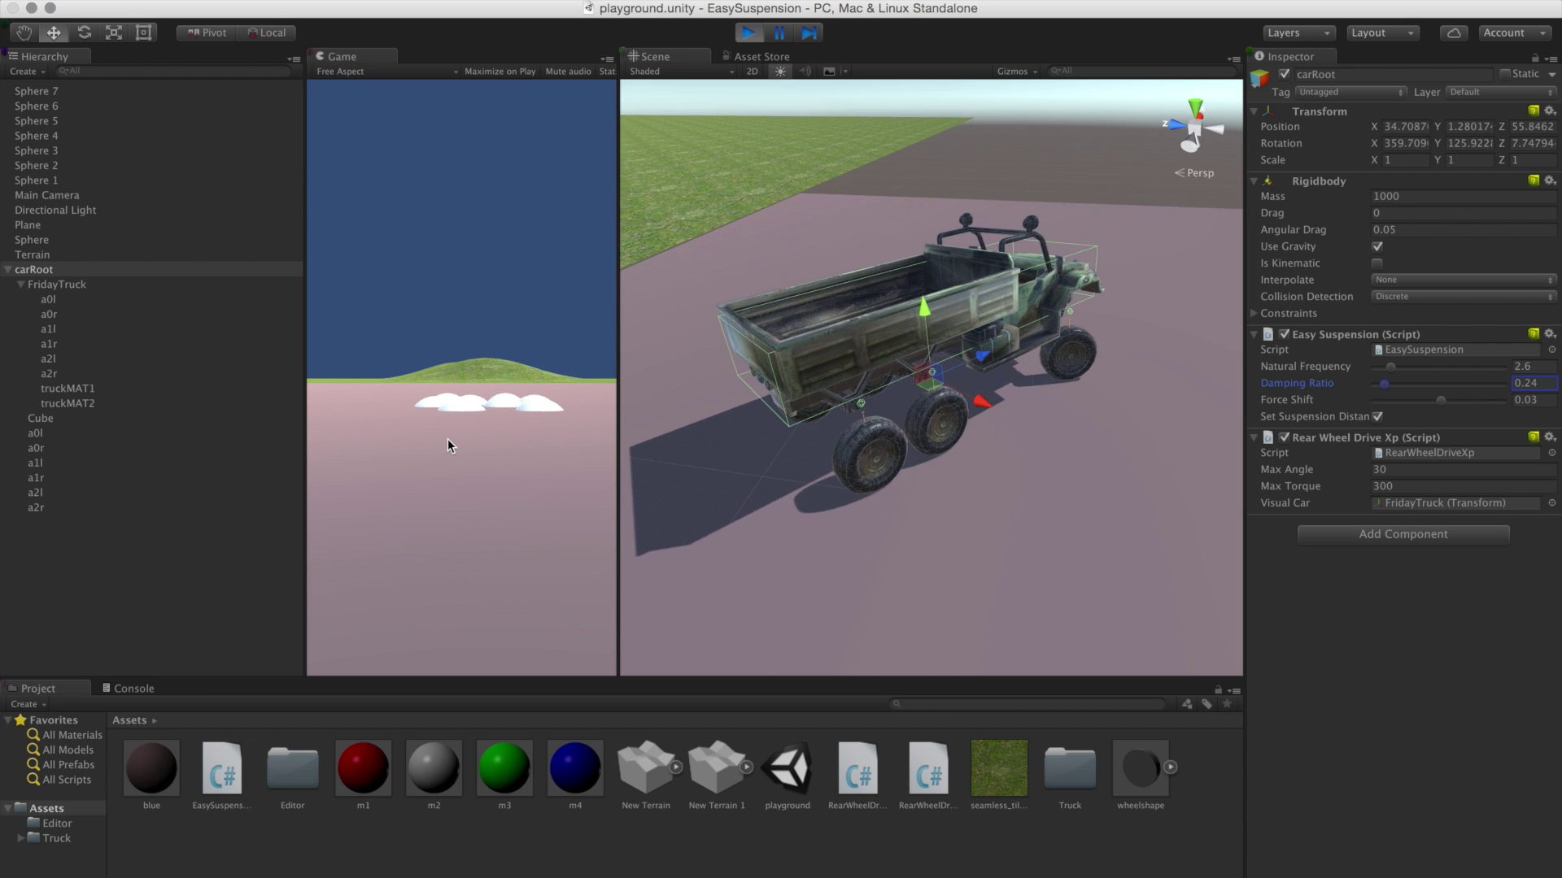
key(Right)
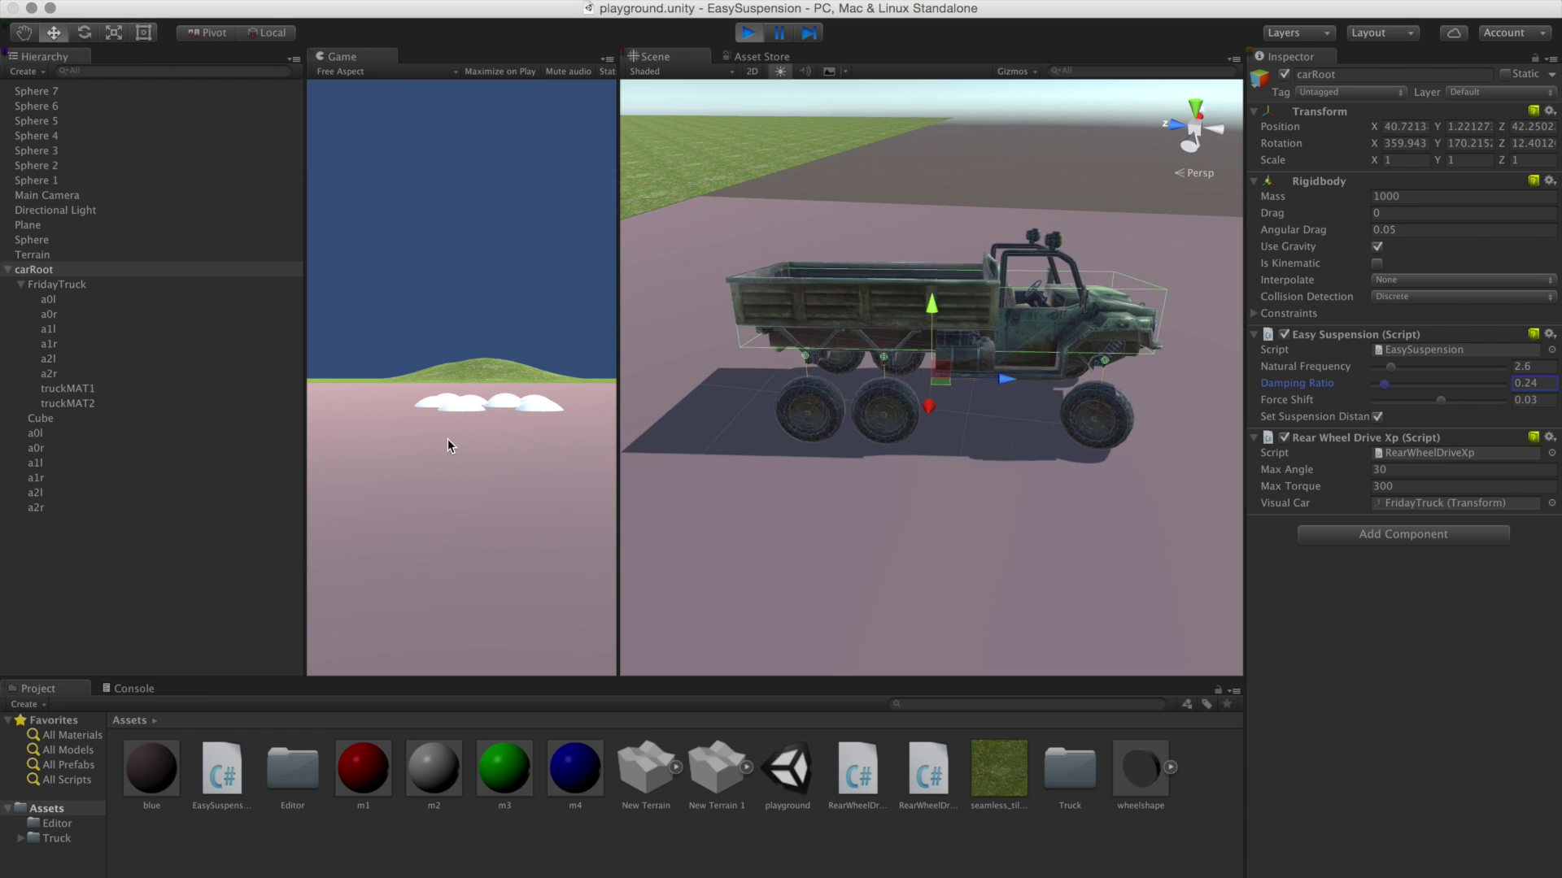
key(Right)
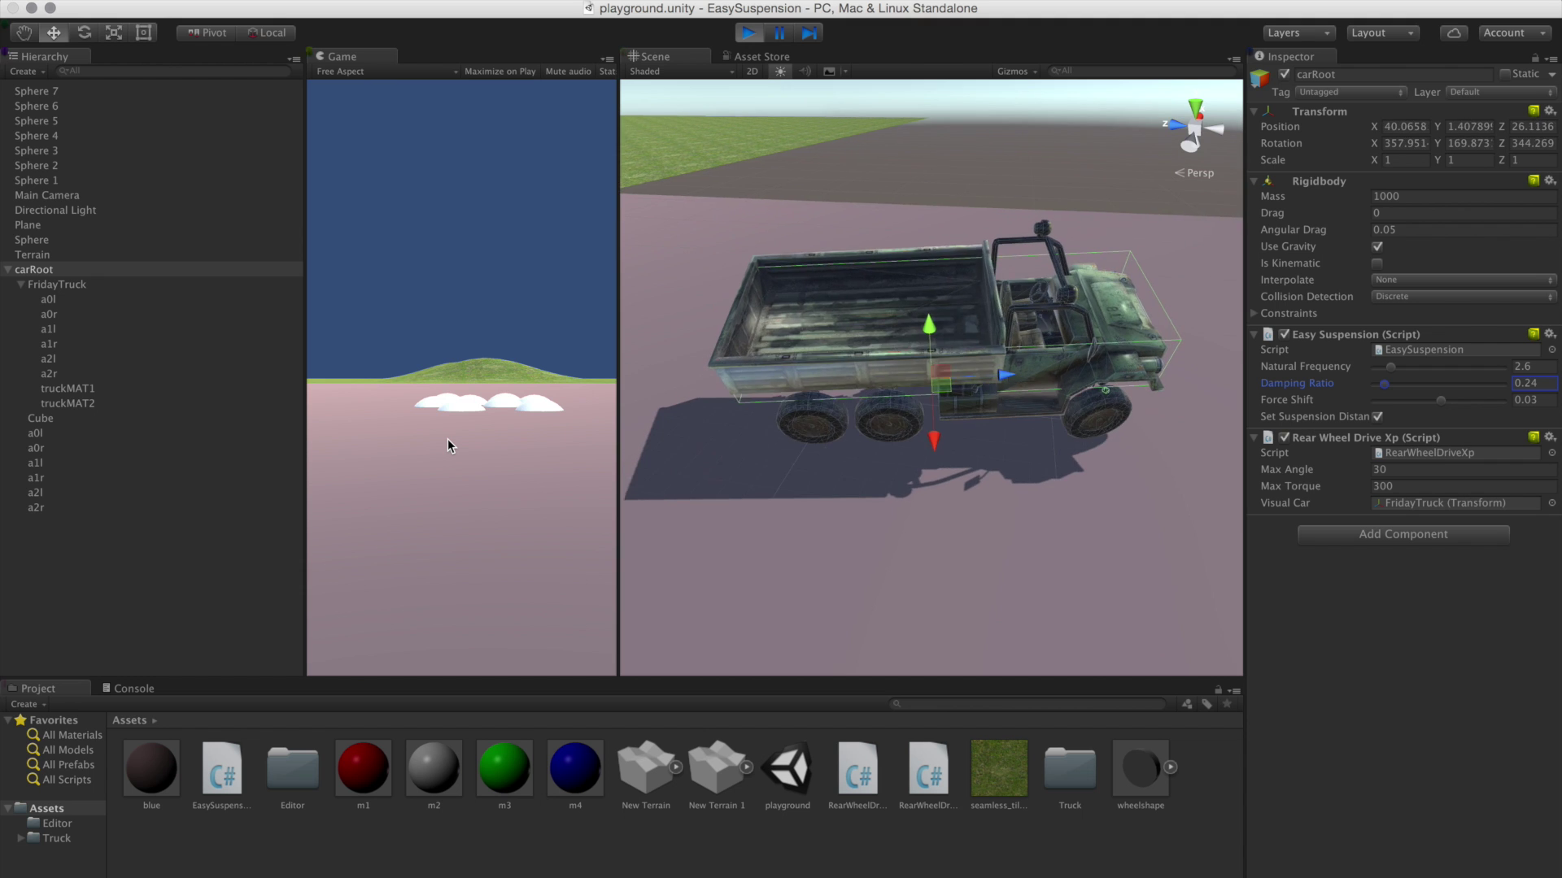
key(Left)
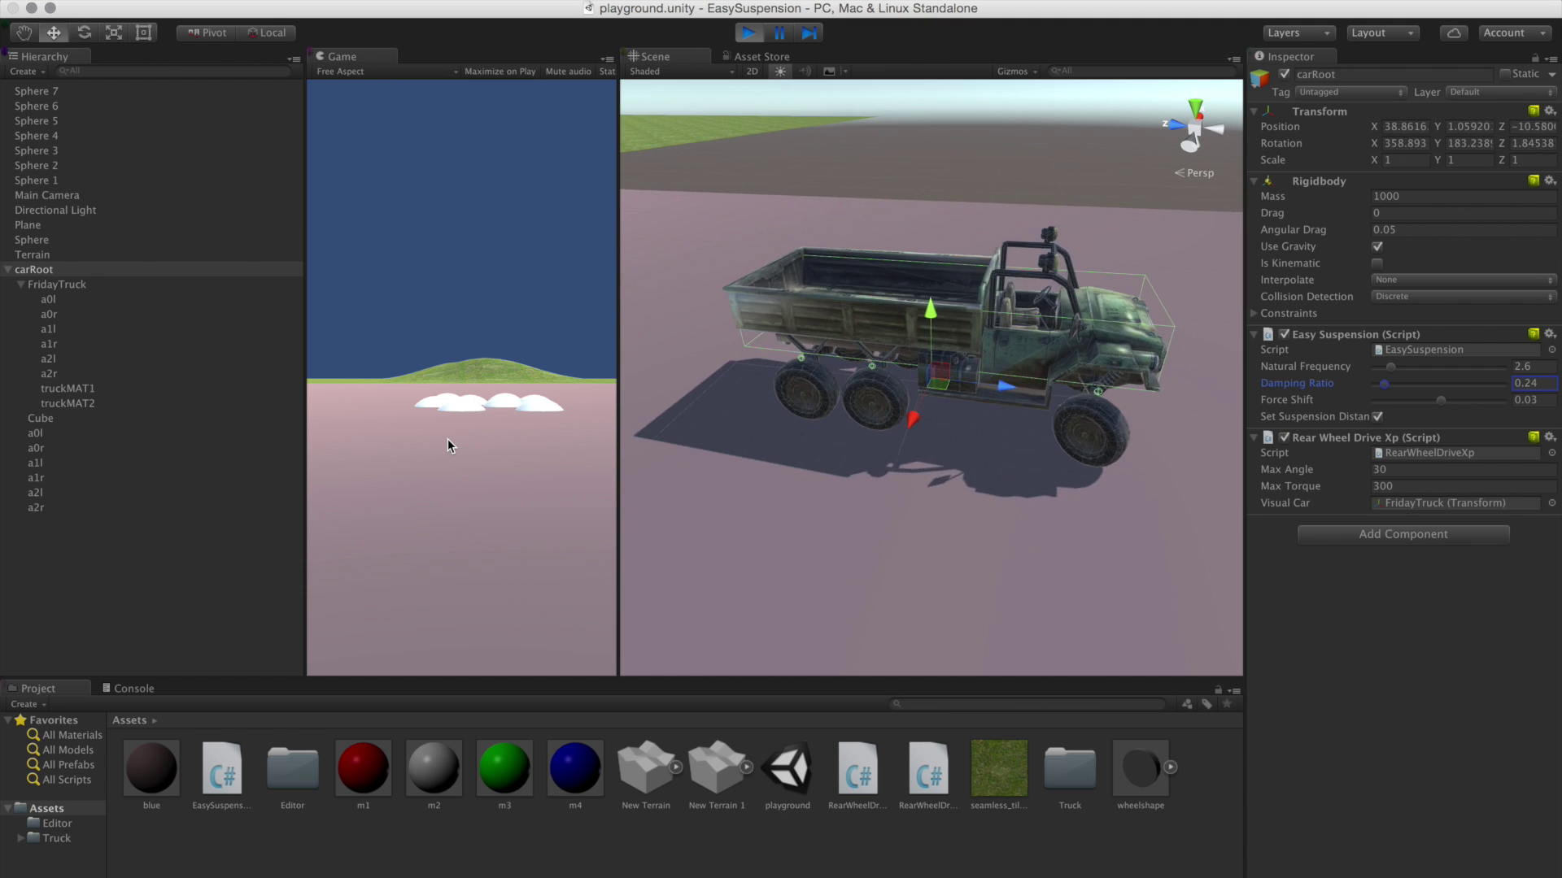
click(751, 35)
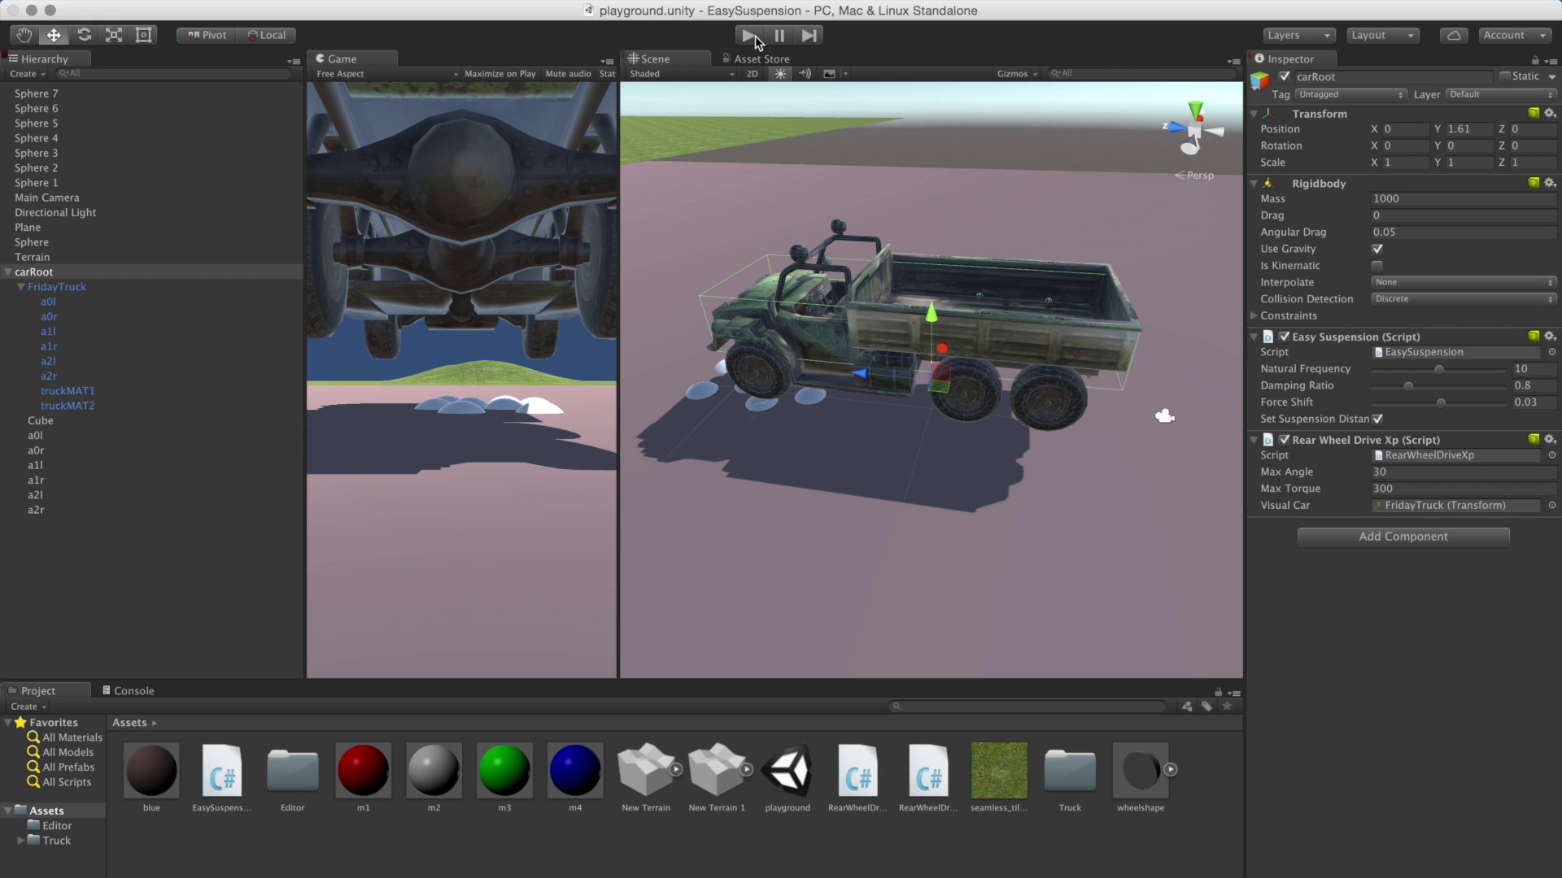